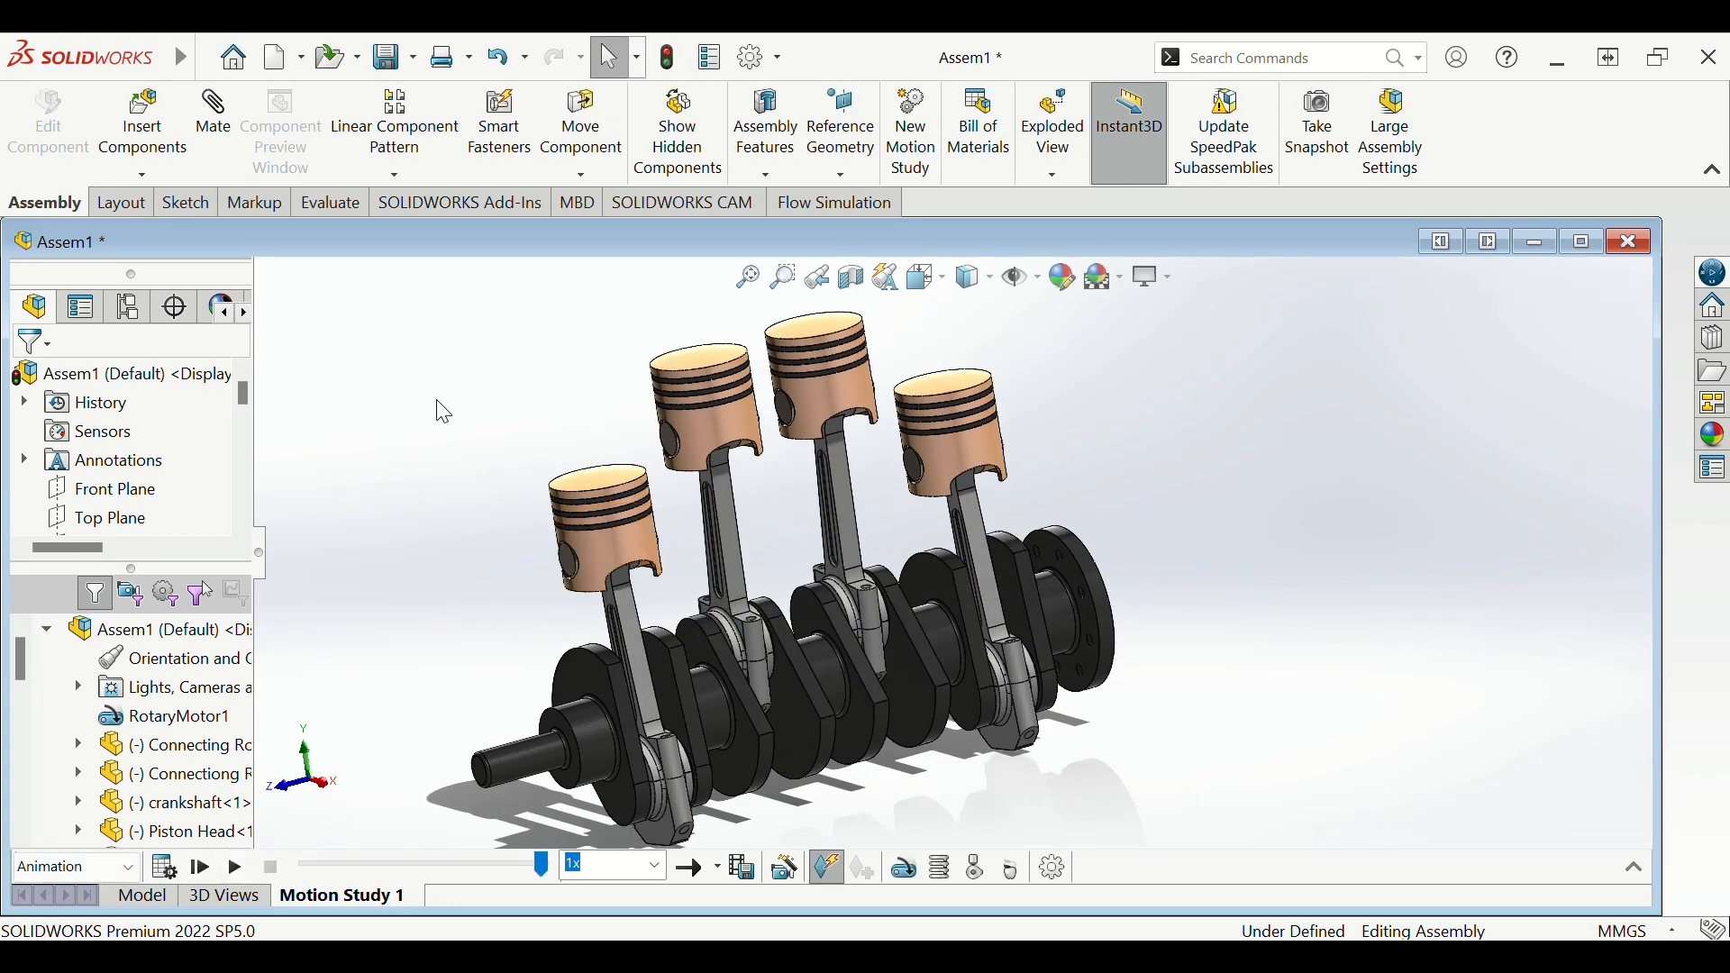
- Orbit and zoom the assembly to inspect the pistons and crankshaft from several angles
{"action": "scroll", "coordinate": [757, 461], "scroll_direction": "down", "scroll_amount": 5}
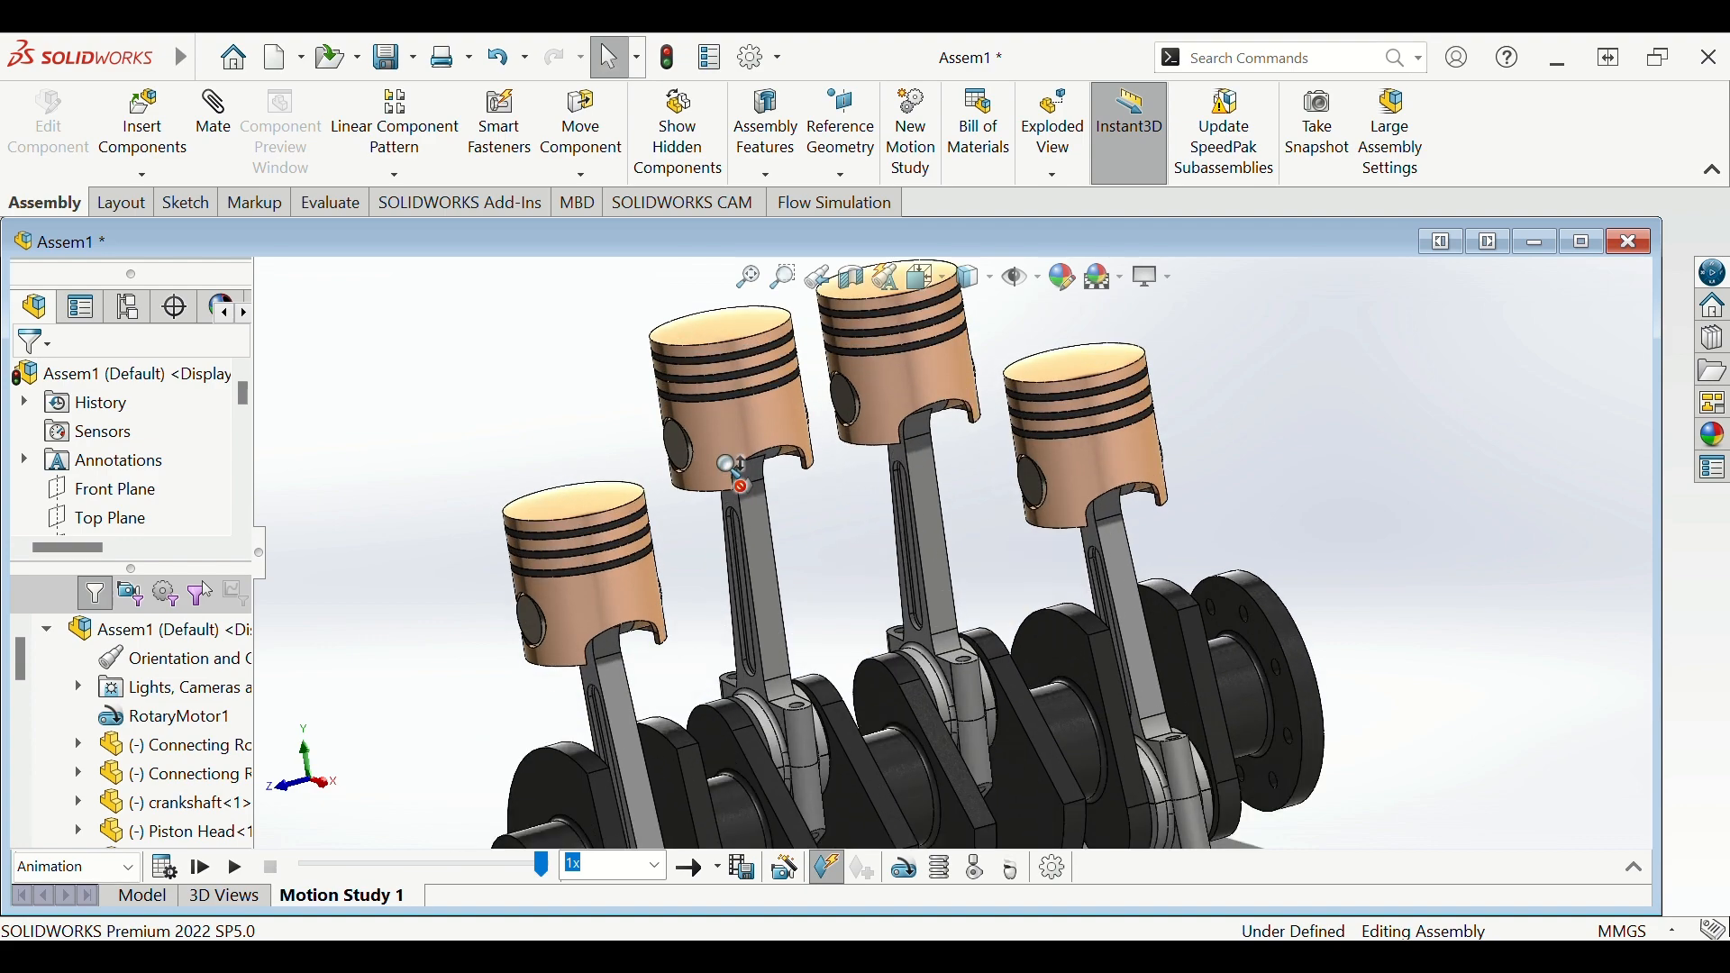
{"action": "middle_click_drag", "start_coordinate": [731, 470], "coordinate": [738, 698]}
{"action": "scroll", "coordinate": [811, 628], "scroll_direction": "down", "scroll_amount": 3}
{"action": "scroll", "coordinate": [979, 597], "scroll_direction": "up", "scroll_amount": 3}
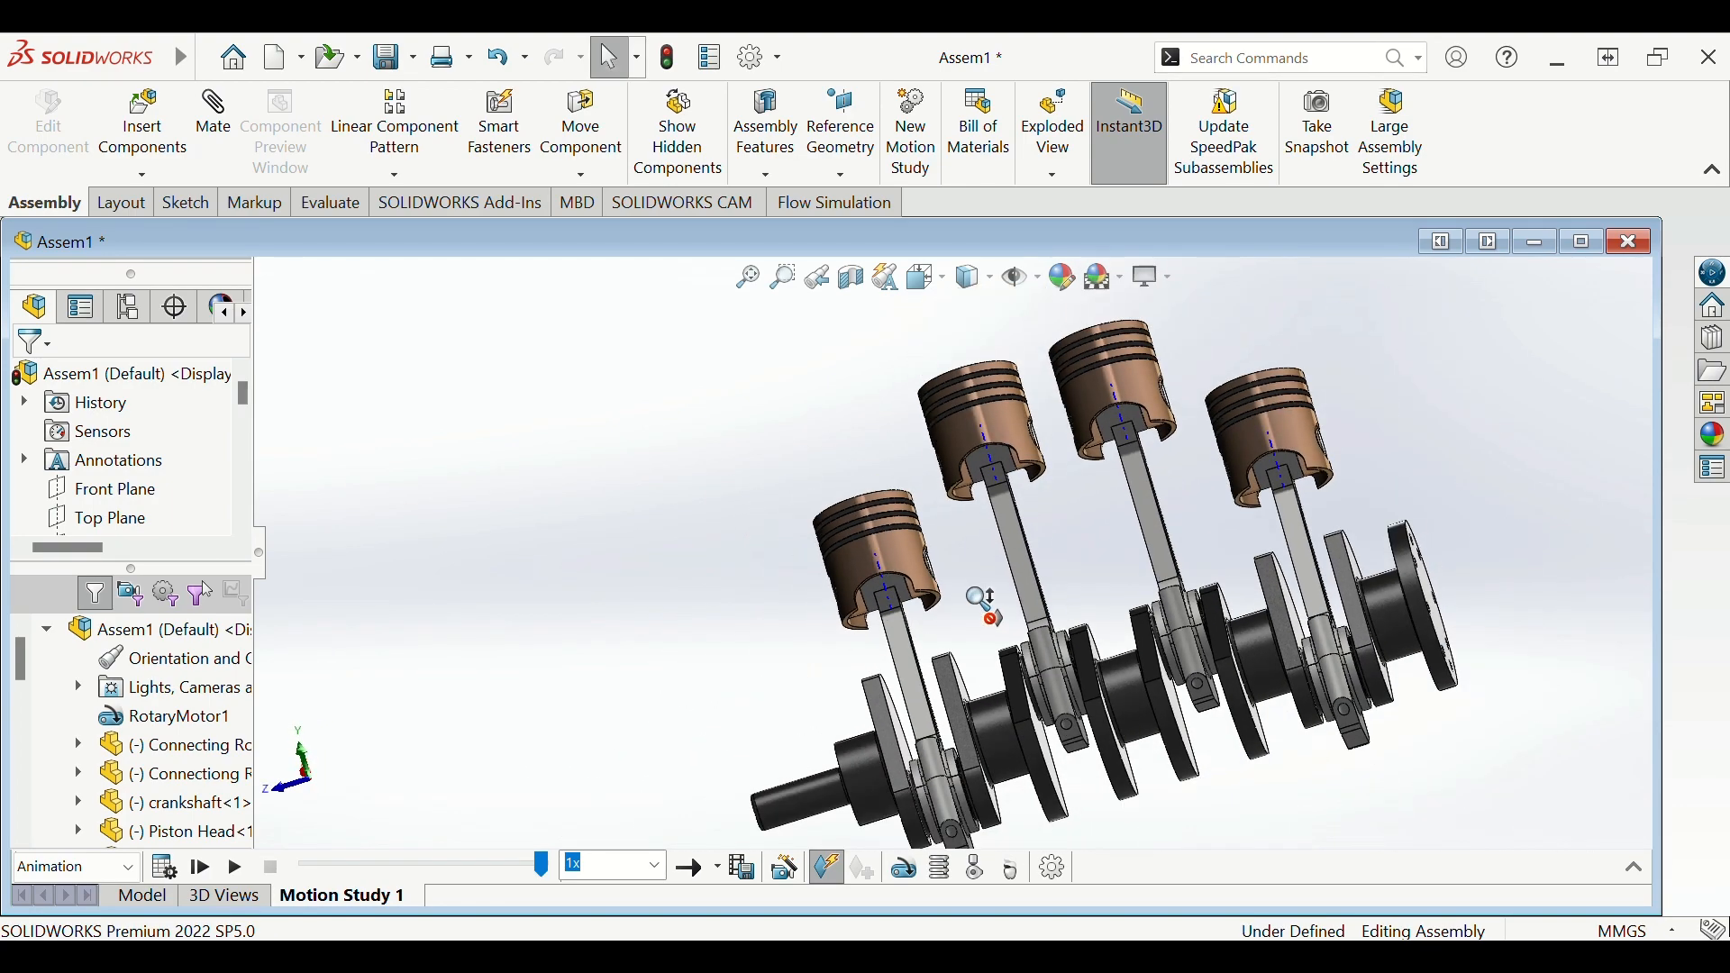
{"action": "scroll", "coordinate": [984, 593], "scroll_direction": "down", "scroll_amount": 2}
{"action": "scroll", "coordinate": [1126, 558], "scroll_direction": "up", "scroll_amount": 3}
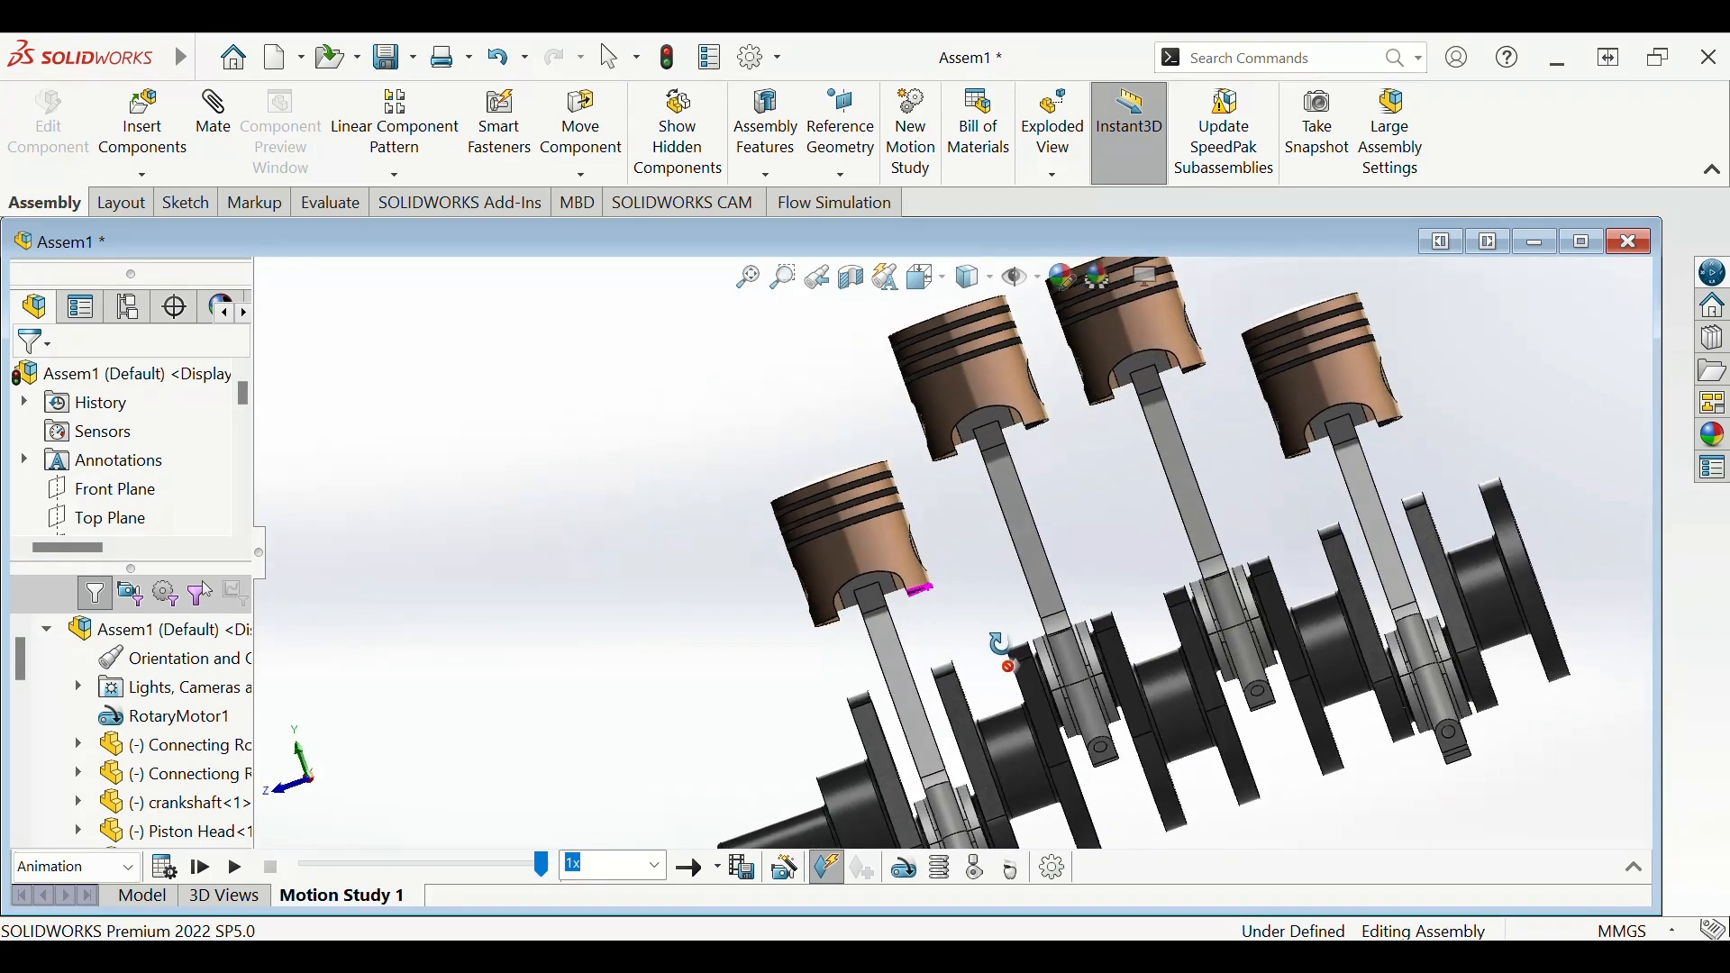
{"action": "middle_click_drag", "start_coordinate": [1261, 522], "coordinate": [1183, 678]}
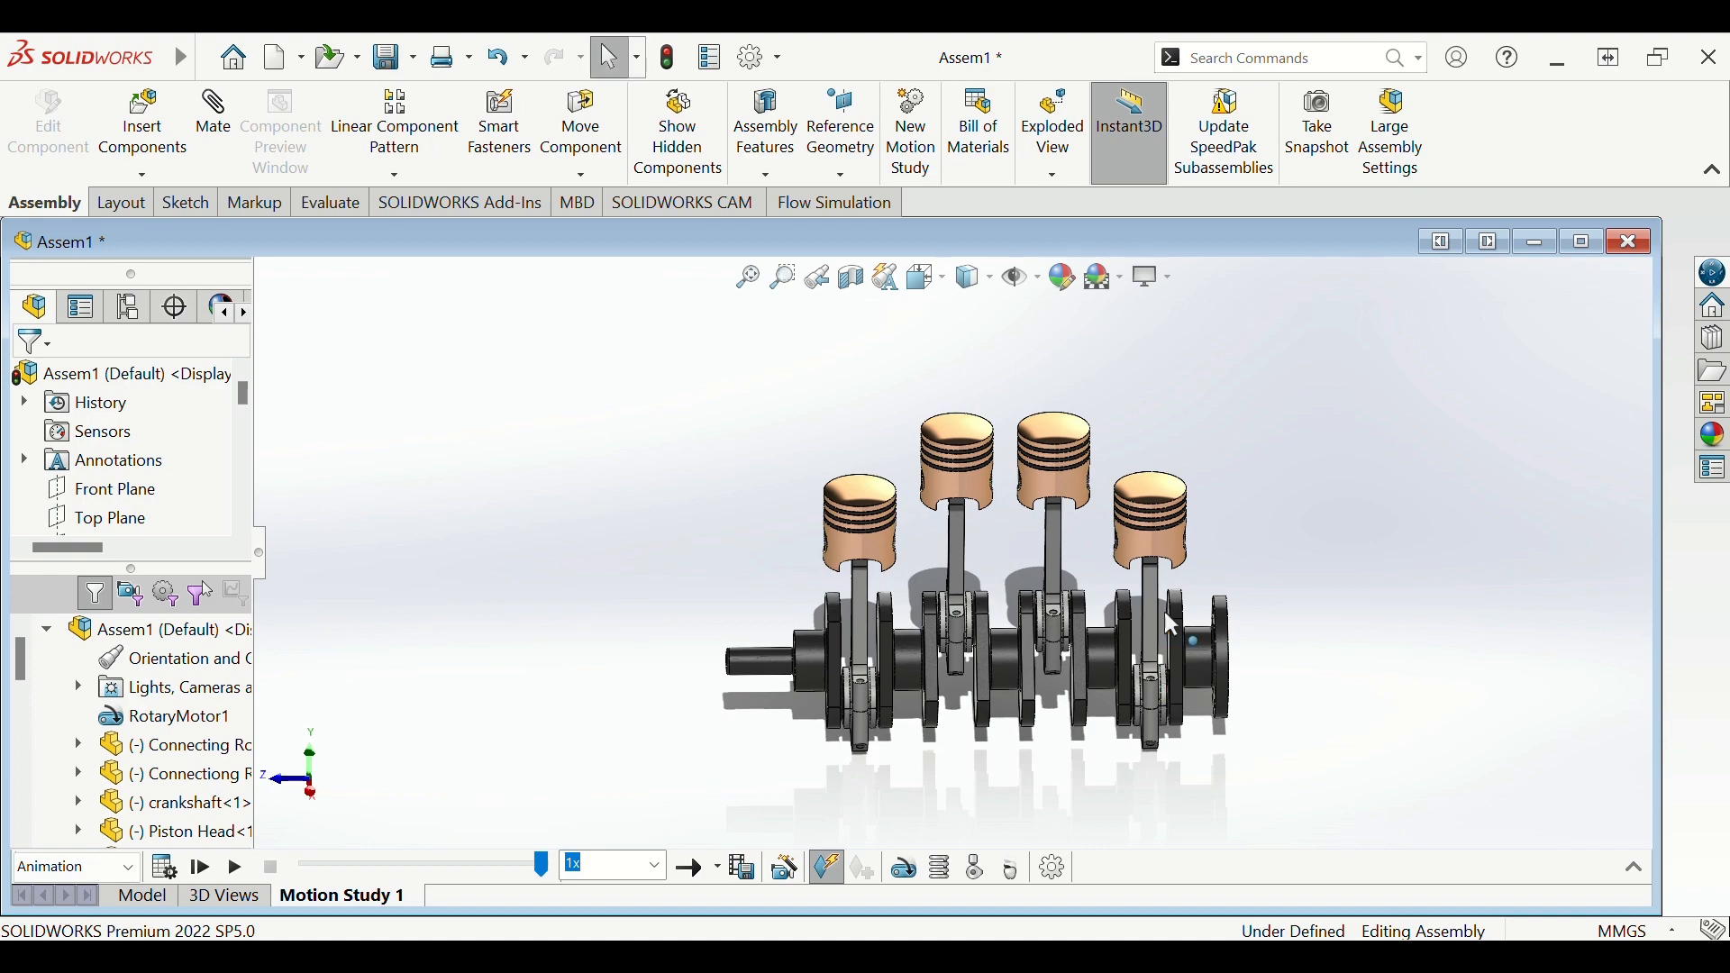
{"action": "scroll", "coordinate": [1171, 608], "scroll_direction": "down", "scroll_amount": 2}
{"action": "middle_click_drag", "start_coordinate": [1175, 615], "coordinate": [847, 711]}
{"action": "scroll", "coordinate": [891, 602], "scroll_direction": "down", "scroll_amount": 4}
{"action": "scroll", "coordinate": [843, 645], "scroll_direction": "down", "scroll_amount": 1}
{"action": "scroll", "coordinate": [840, 638], "scroll_direction": "up", "scroll_amount": 5}
{"action": "scroll", "coordinate": [759, 712], "scroll_direction": "down", "scroll_amount": 5}
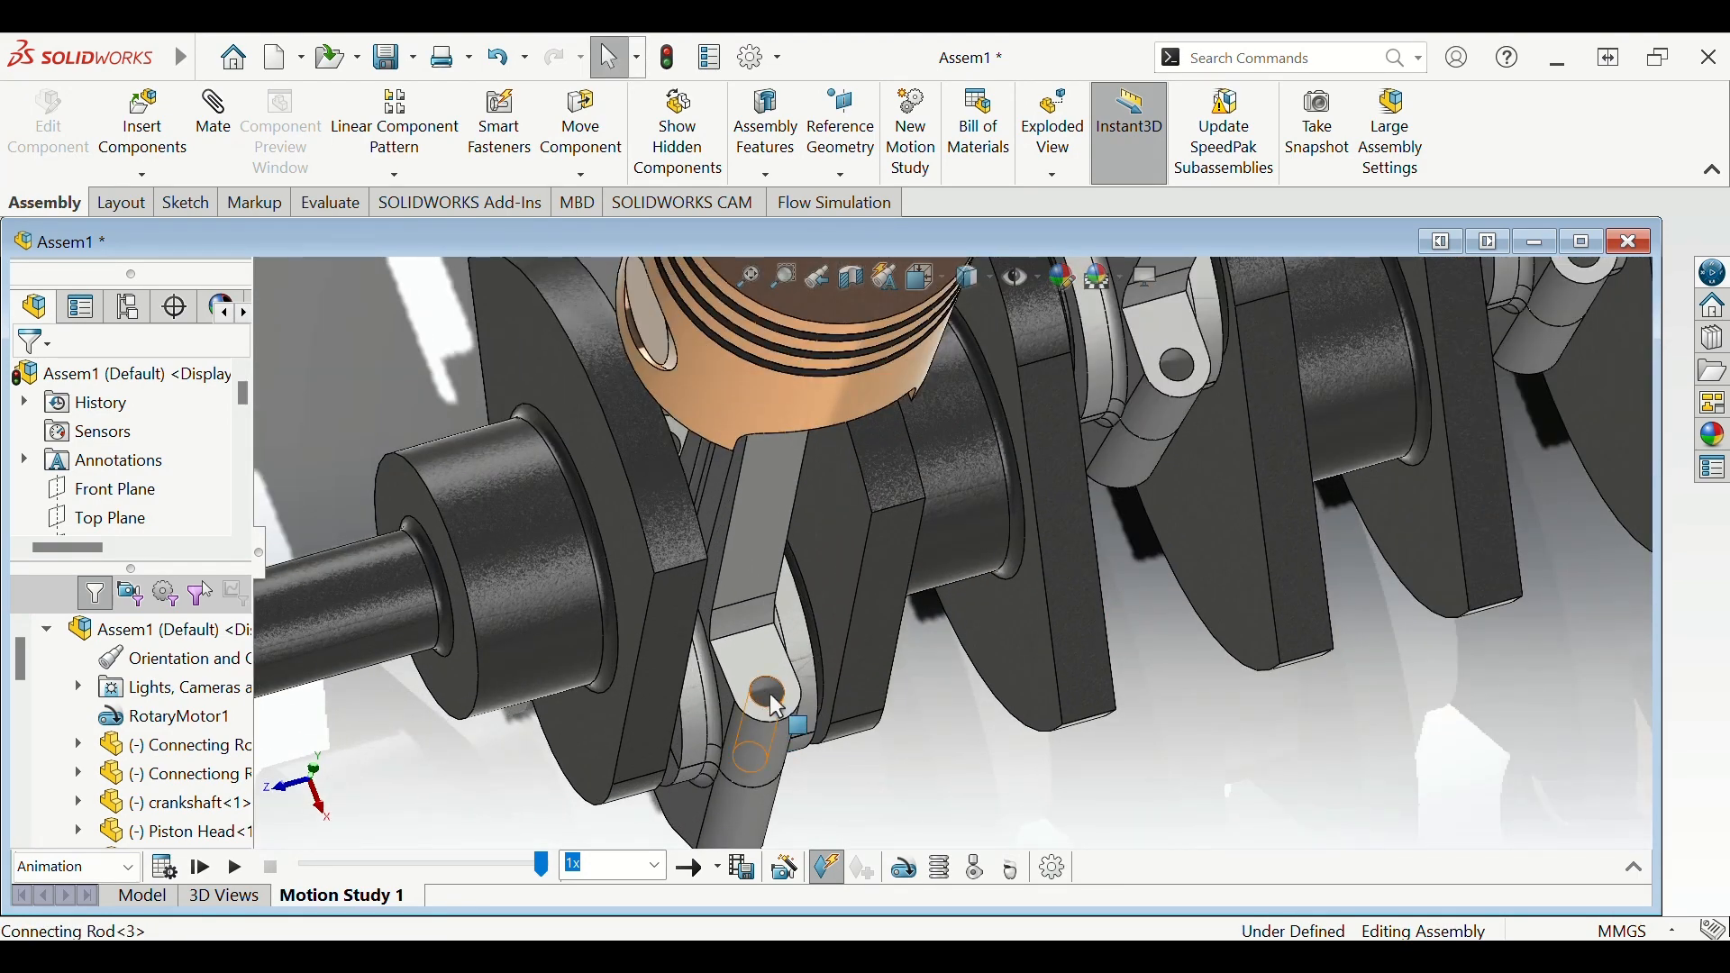
{"action": "scroll", "coordinate": [1062, 498], "scroll_direction": "up", "scroll_amount": 5}
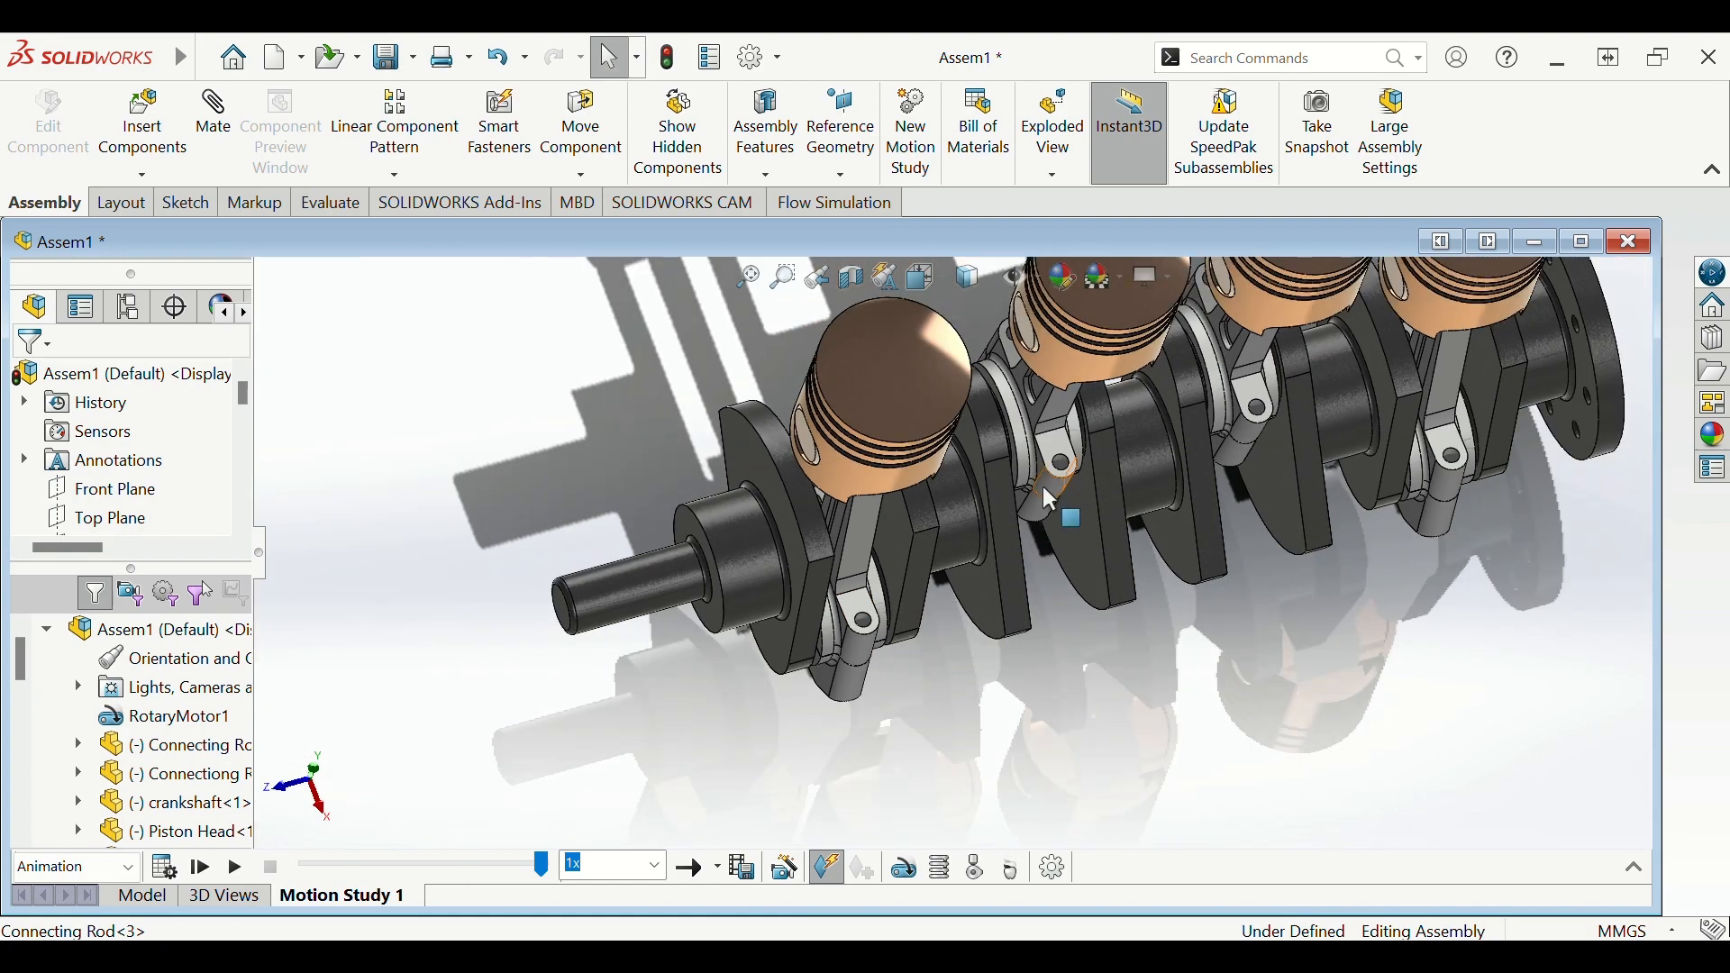
{"action": "scroll", "coordinate": [1051, 479], "scroll_direction": "down", "scroll_amount": 6}
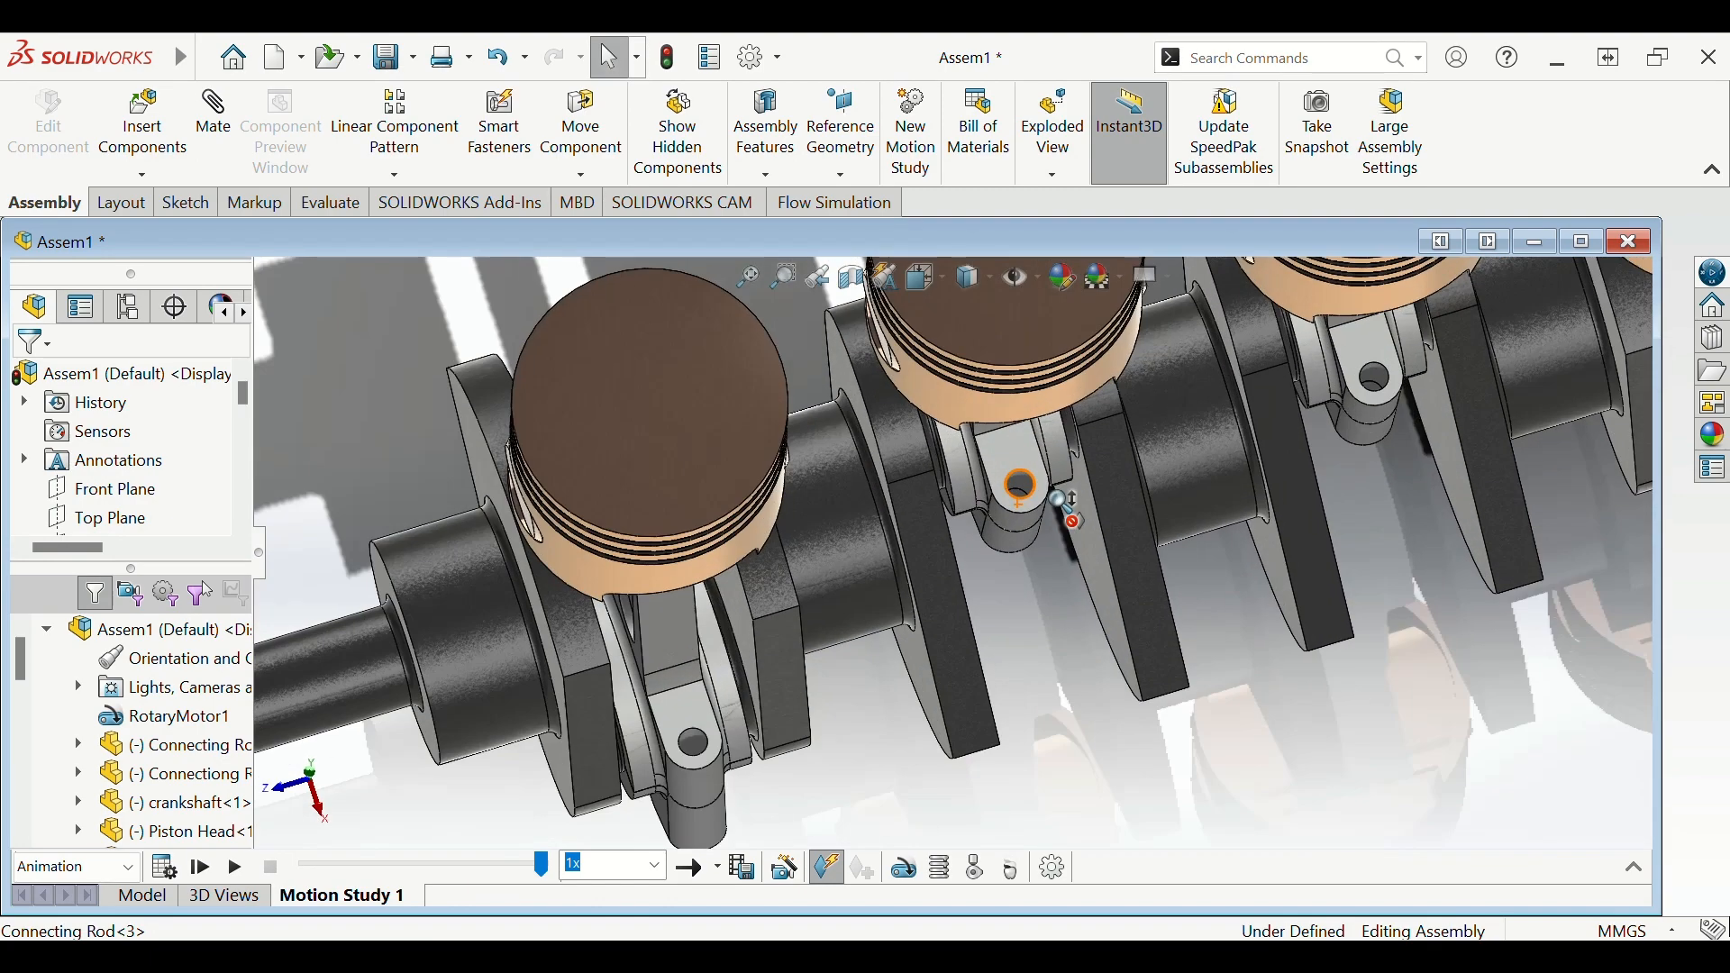
{"action": "scroll", "coordinate": [1025, 512], "scroll_direction": "up", "scroll_amount": 6}
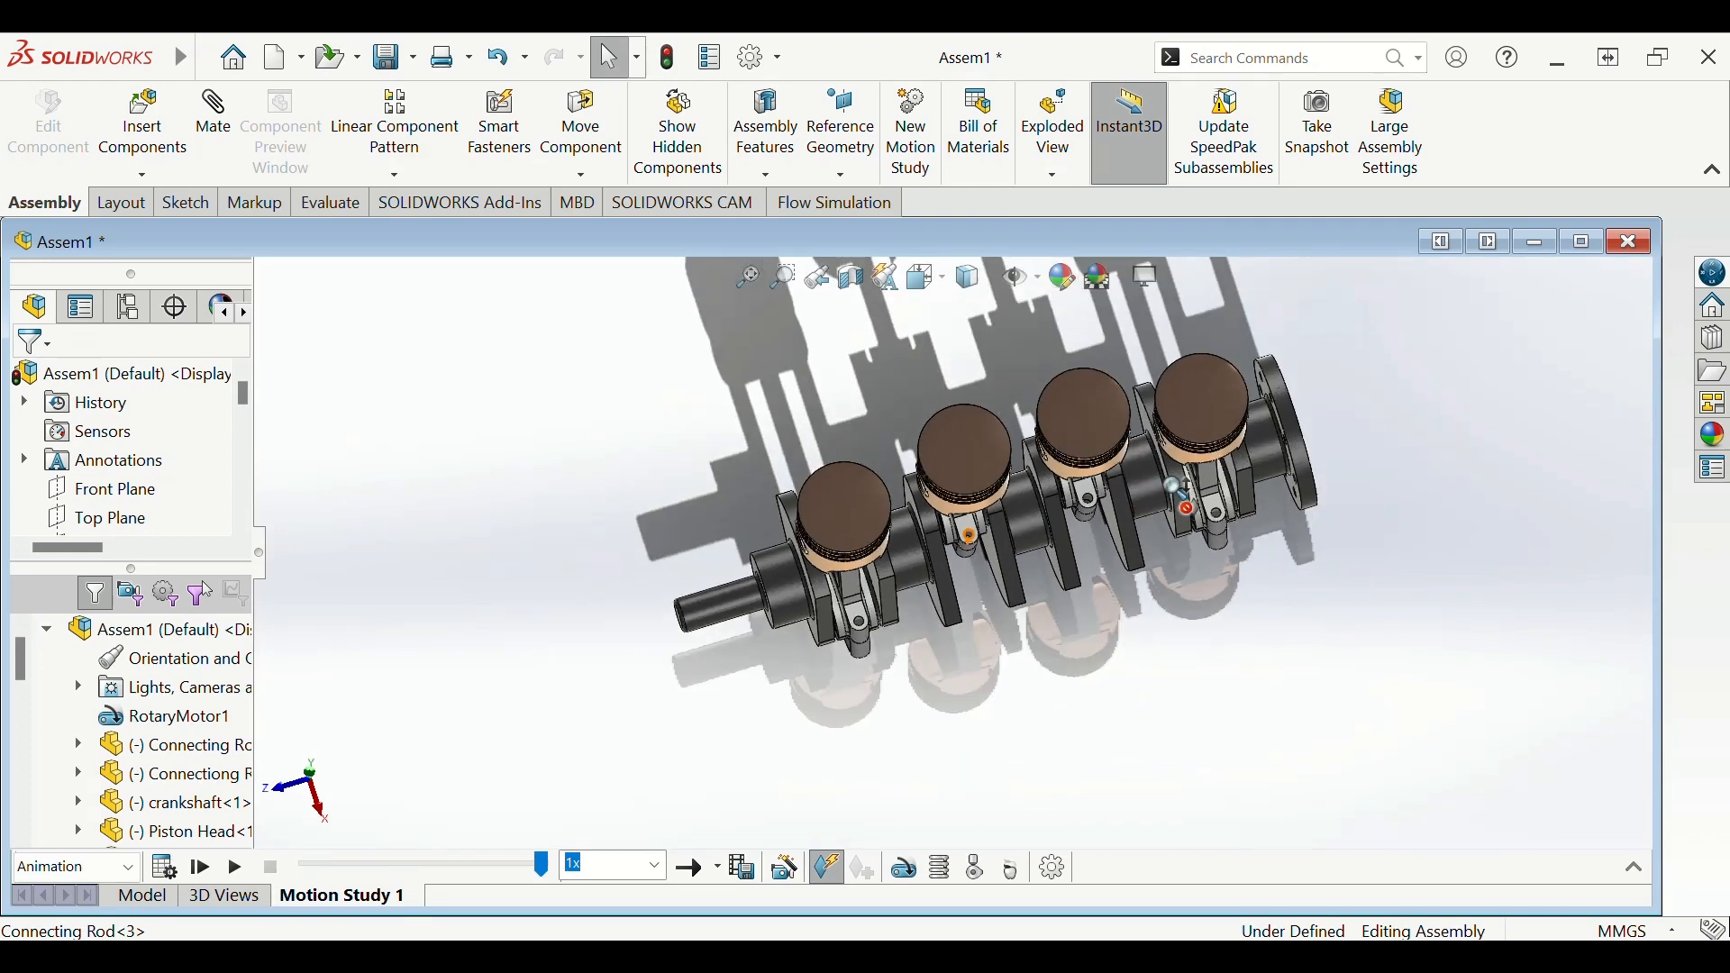
{"action": "scroll", "coordinate": [1090, 525], "scroll_direction": "down", "scroll_amount": 5}
{"action": "scroll", "coordinate": [733, 508], "scroll_direction": "up", "scroll_amount": 5}
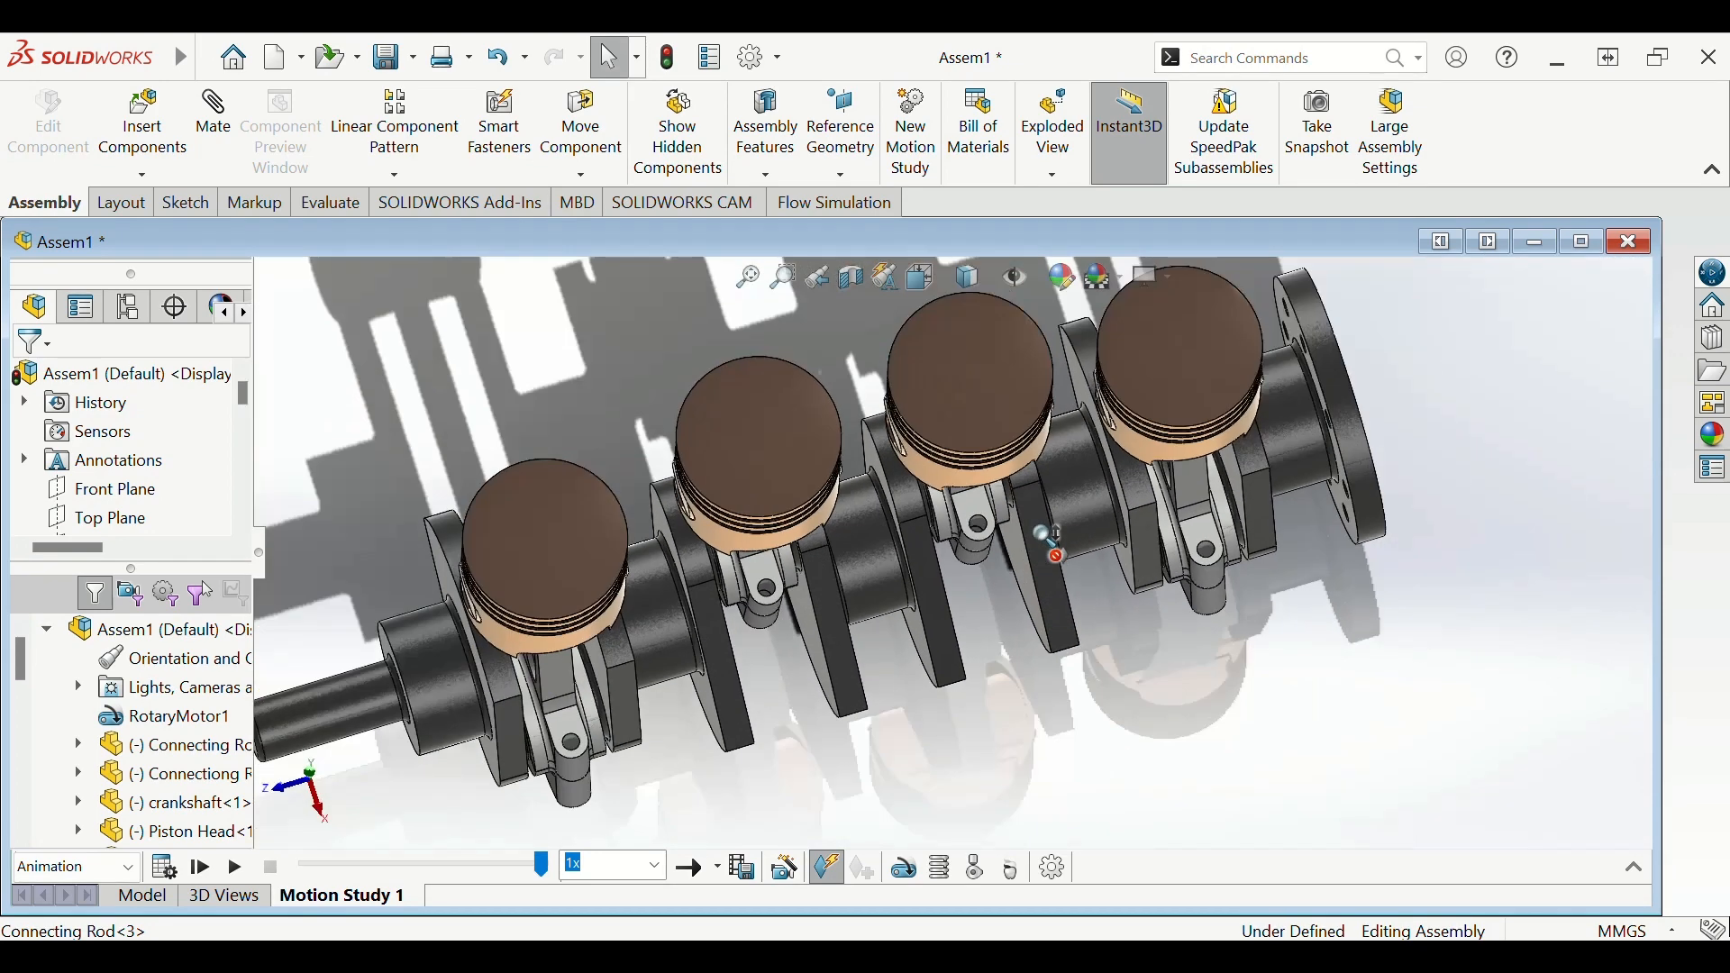
{"action": "middle_click_drag", "start_coordinate": [691, 494], "coordinate": [1390, 501]}
- Start a new sketch in the empty Piston_HEAD part
{"action": "scroll", "coordinate": [854, 503], "scroll_direction": "down", "scroll_amount": 4}
{"action": "scroll", "coordinate": [946, 522], "scroll_direction": "up", "scroll_amount": 3}
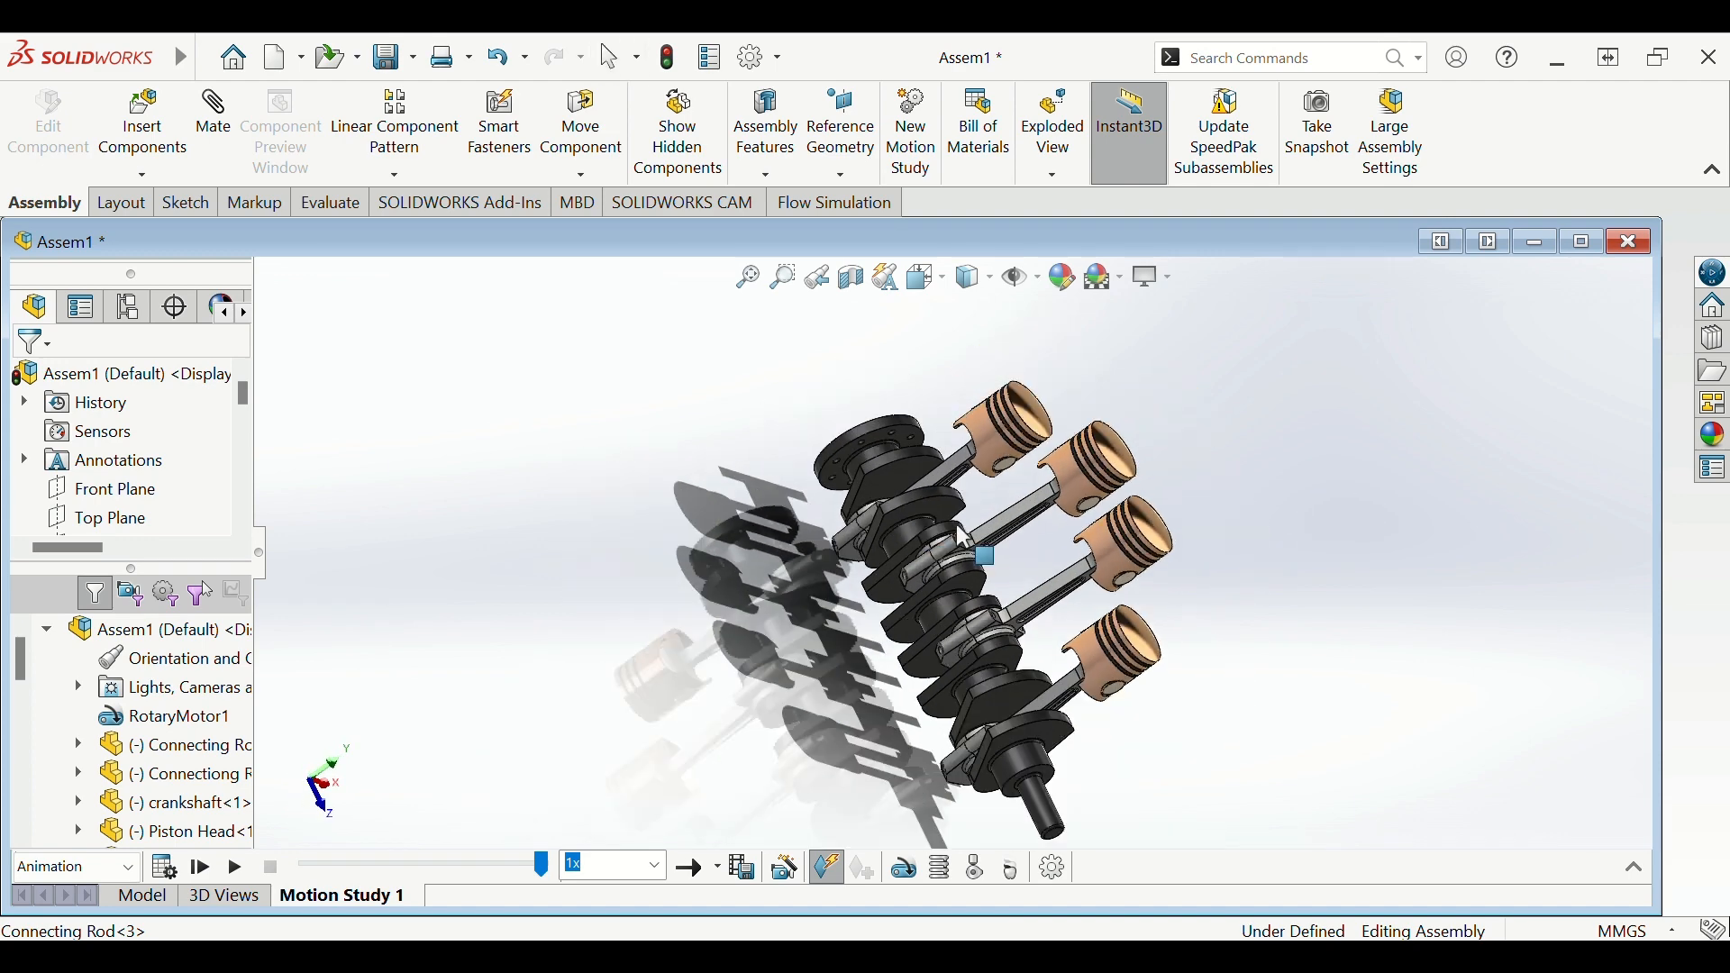
{"action": "scroll", "coordinate": [1029, 539], "scroll_direction": "down", "scroll_amount": 2}
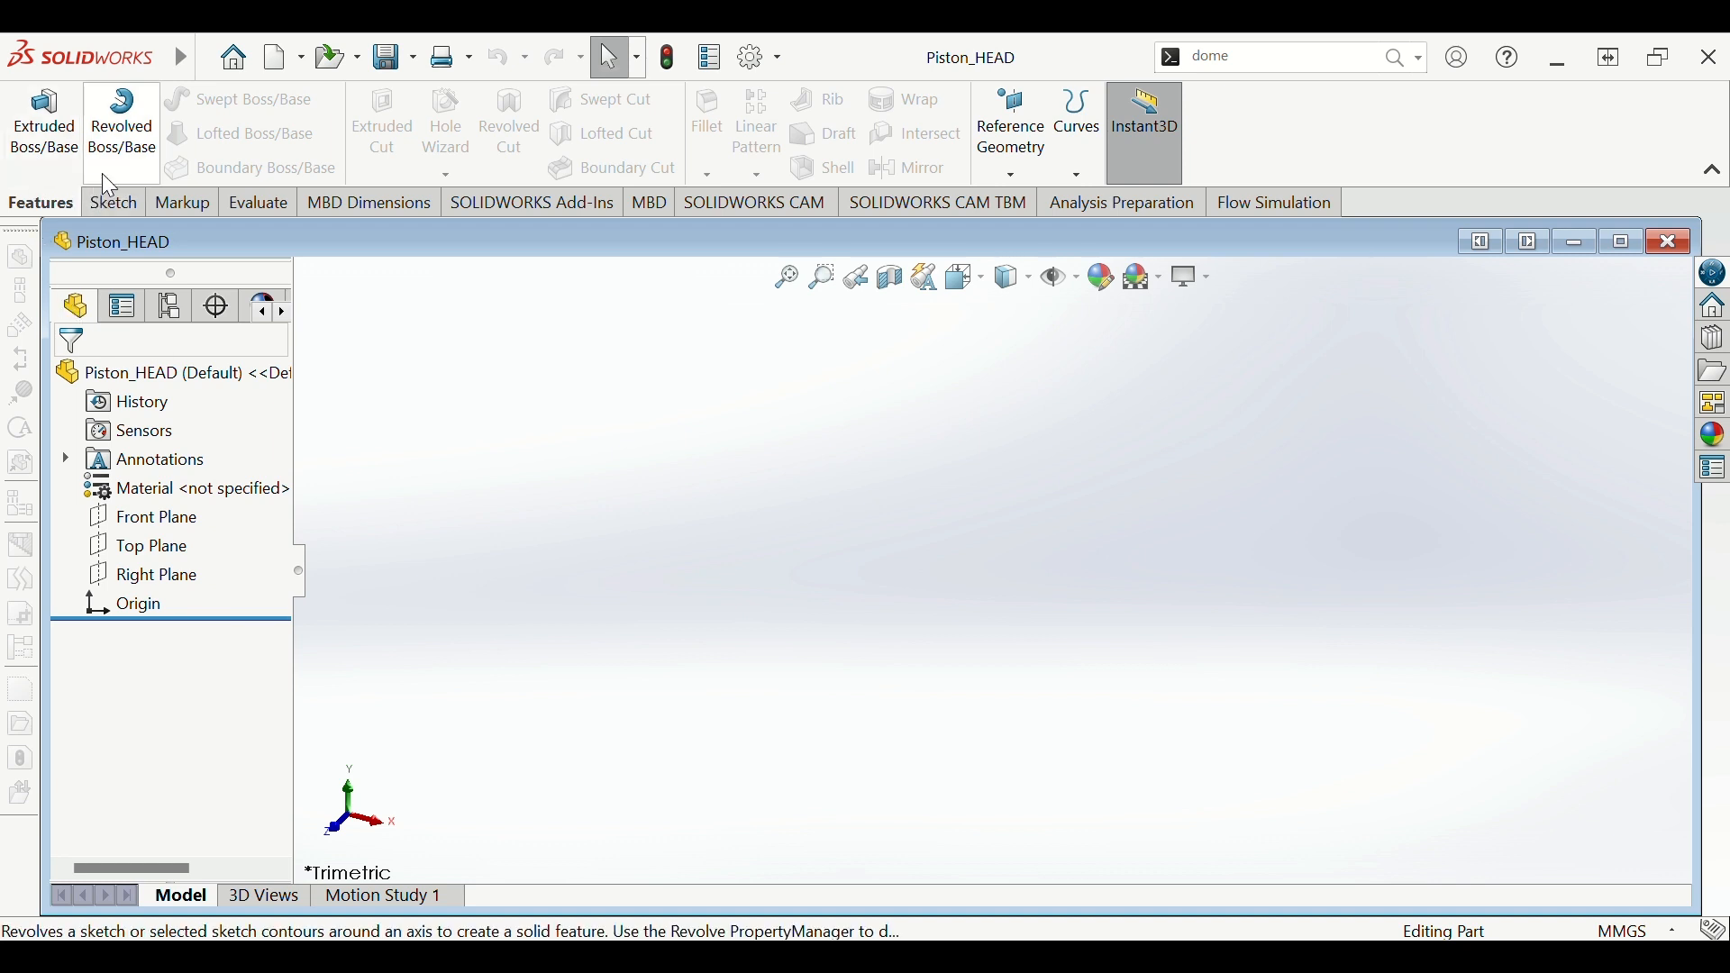
{"action": "left_click", "coordinate": [111, 204]}
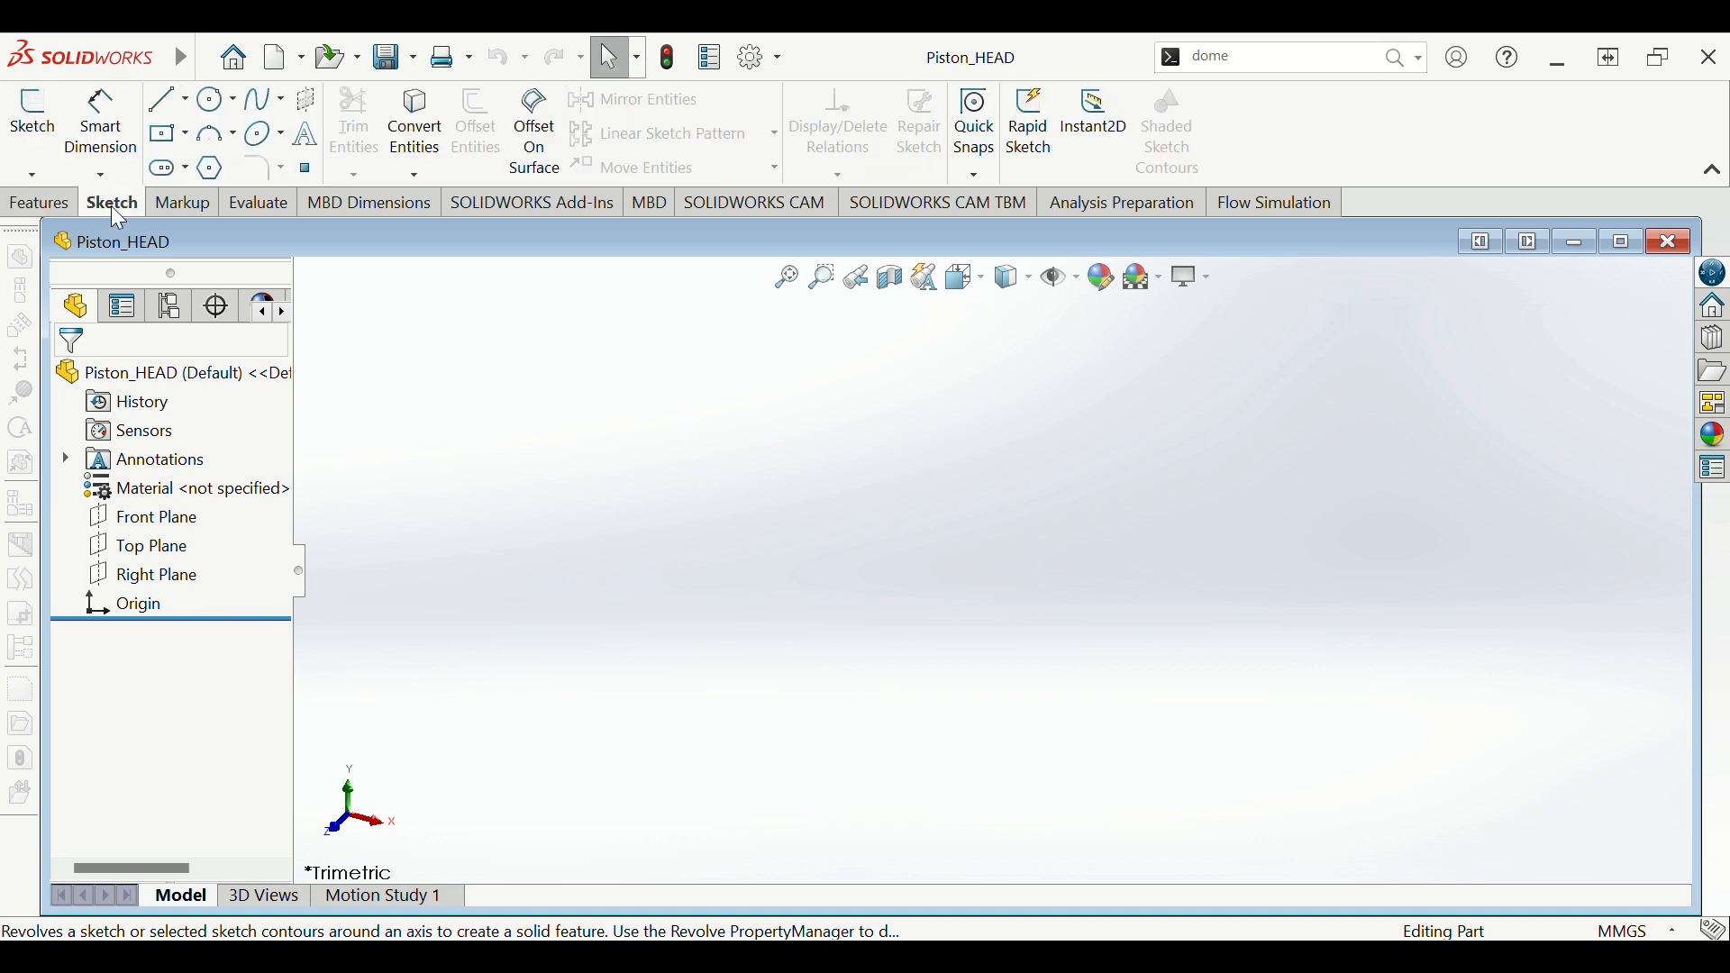
{"action": "left_click", "coordinate": [33, 117]}
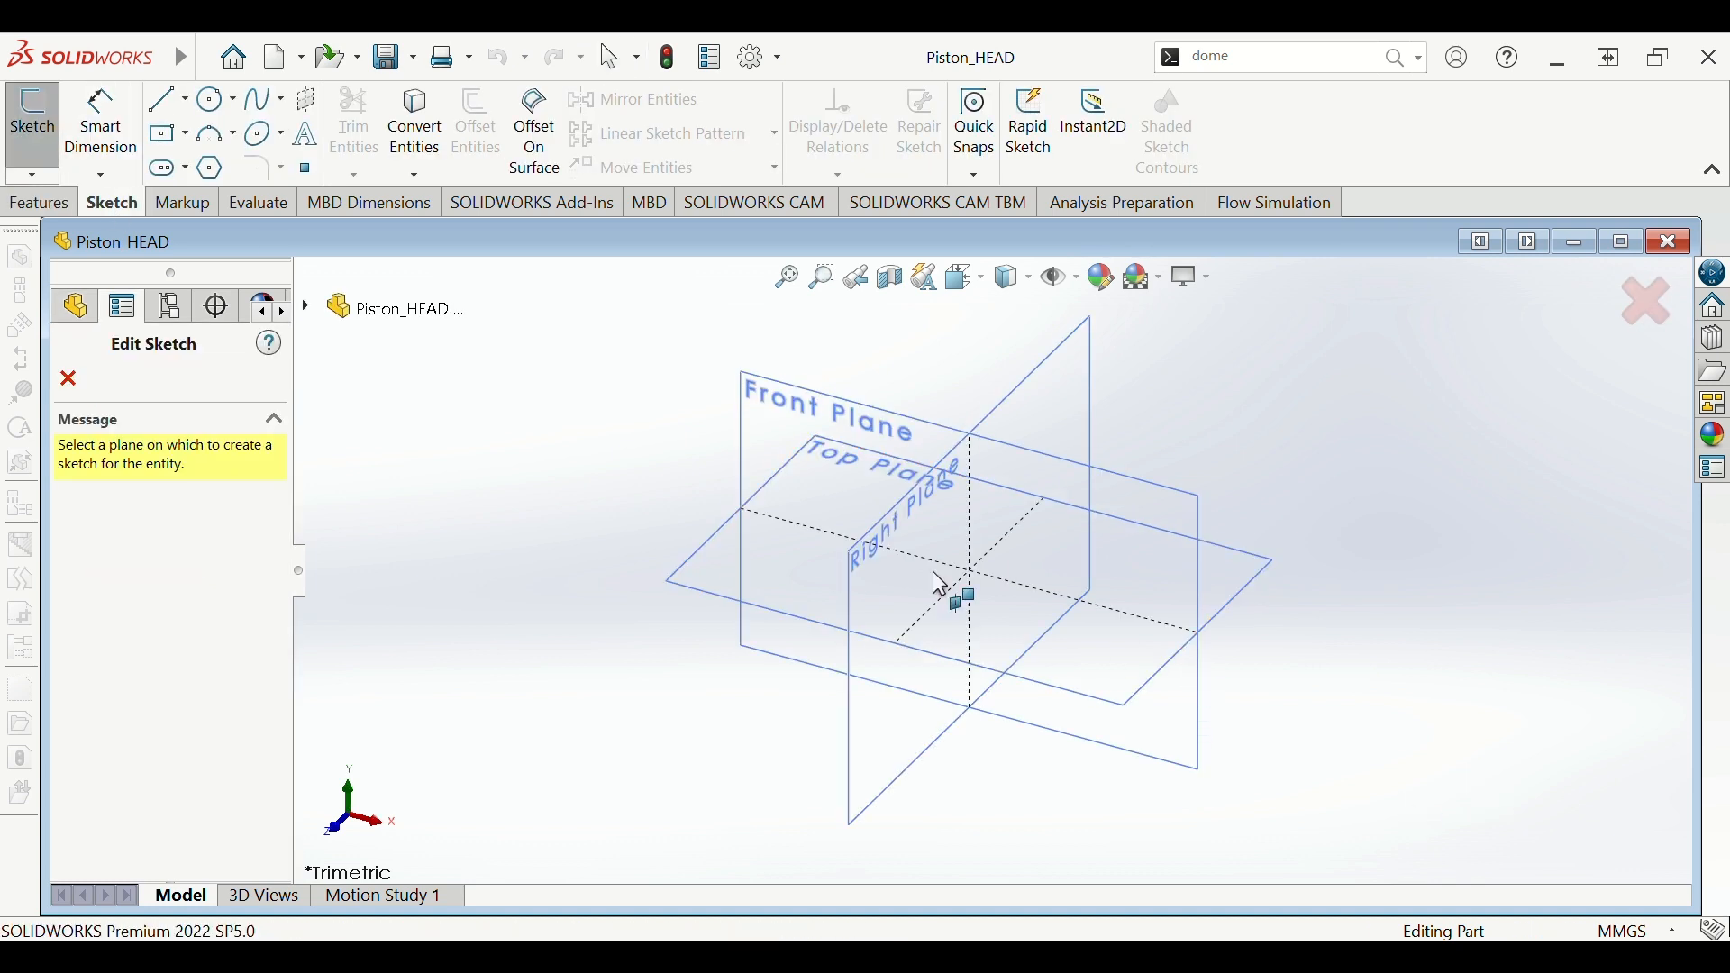
- Draw a circle centred on the origin on the Top Plane
{"action": "left_click", "coordinate": [804, 587]}
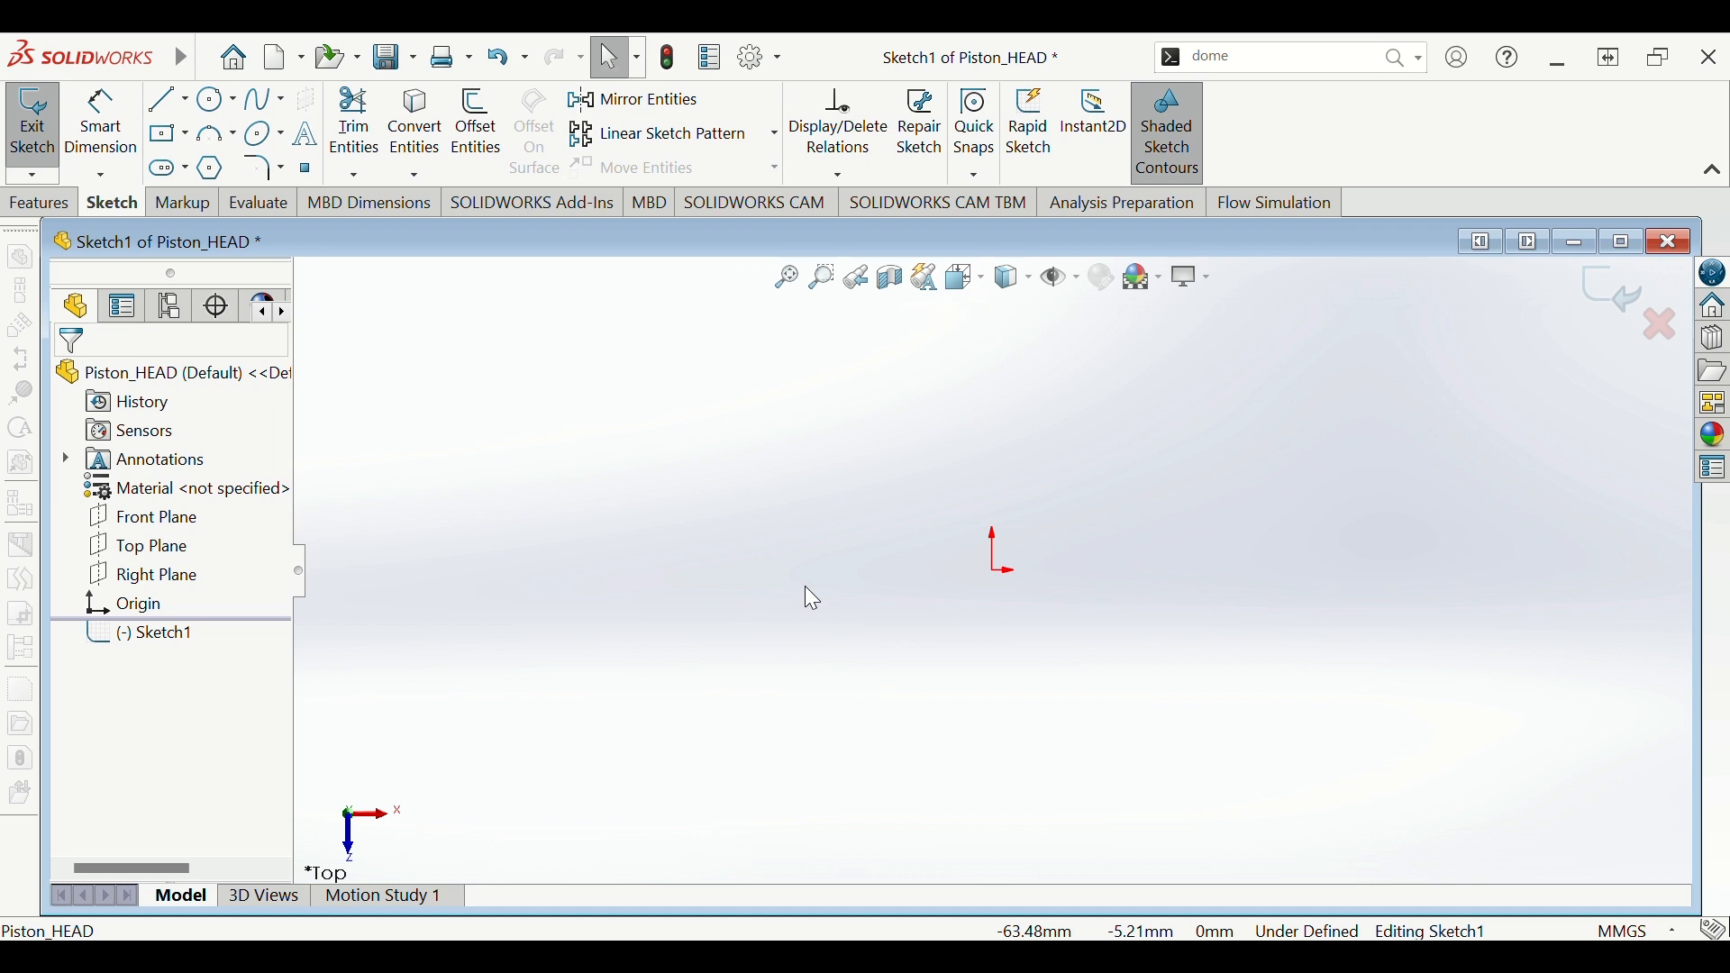
{"action": "left_click", "coordinate": [216, 99]}
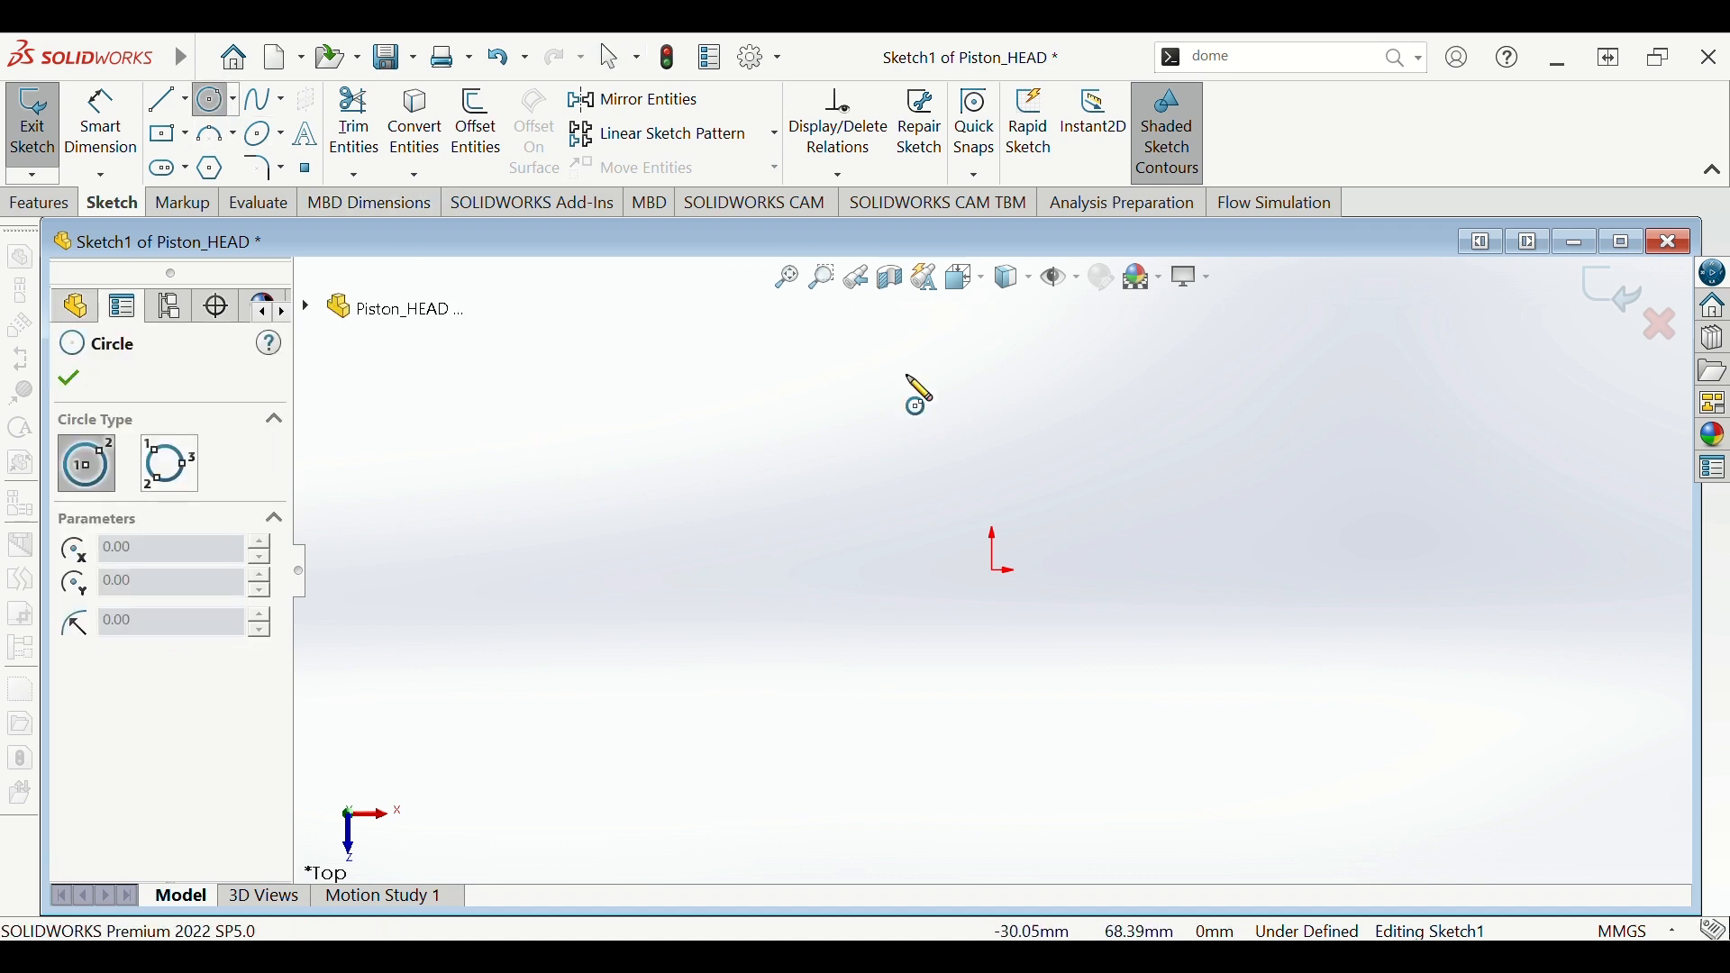
{"action": "left_click", "coordinate": [994, 571]}
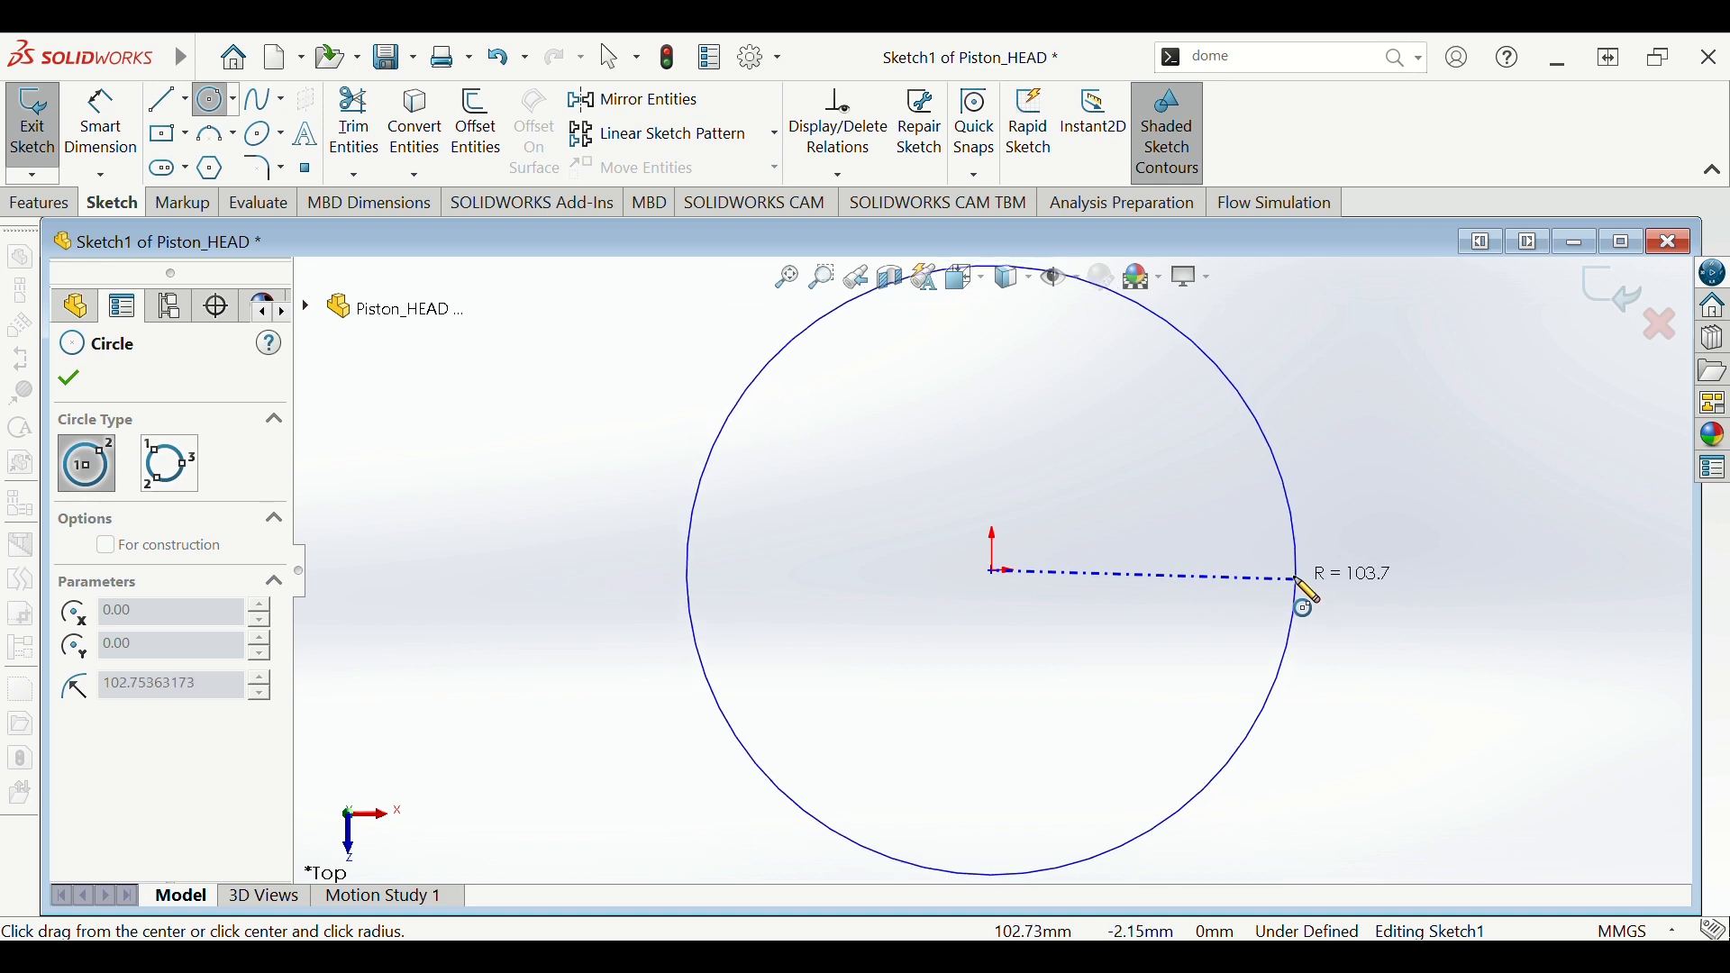
{"action": "left_click", "coordinate": [1291, 581]}
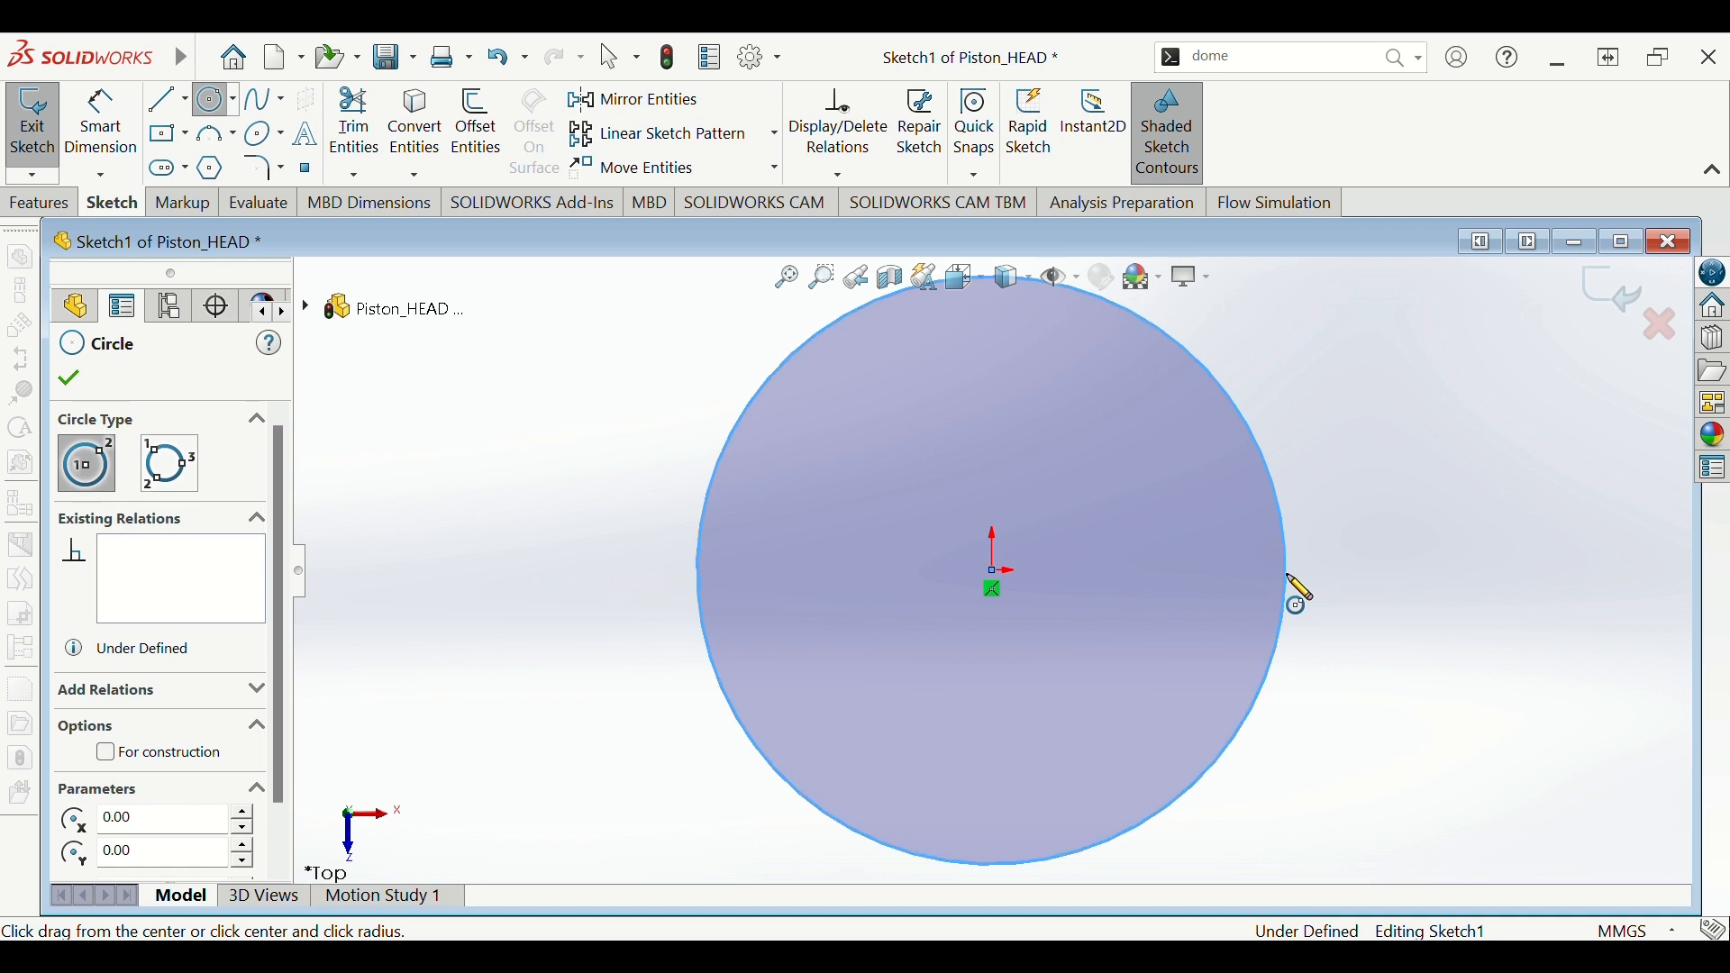
- Dimension the circle's diameter to 85 mm
{"action": "key", "text": "d"}
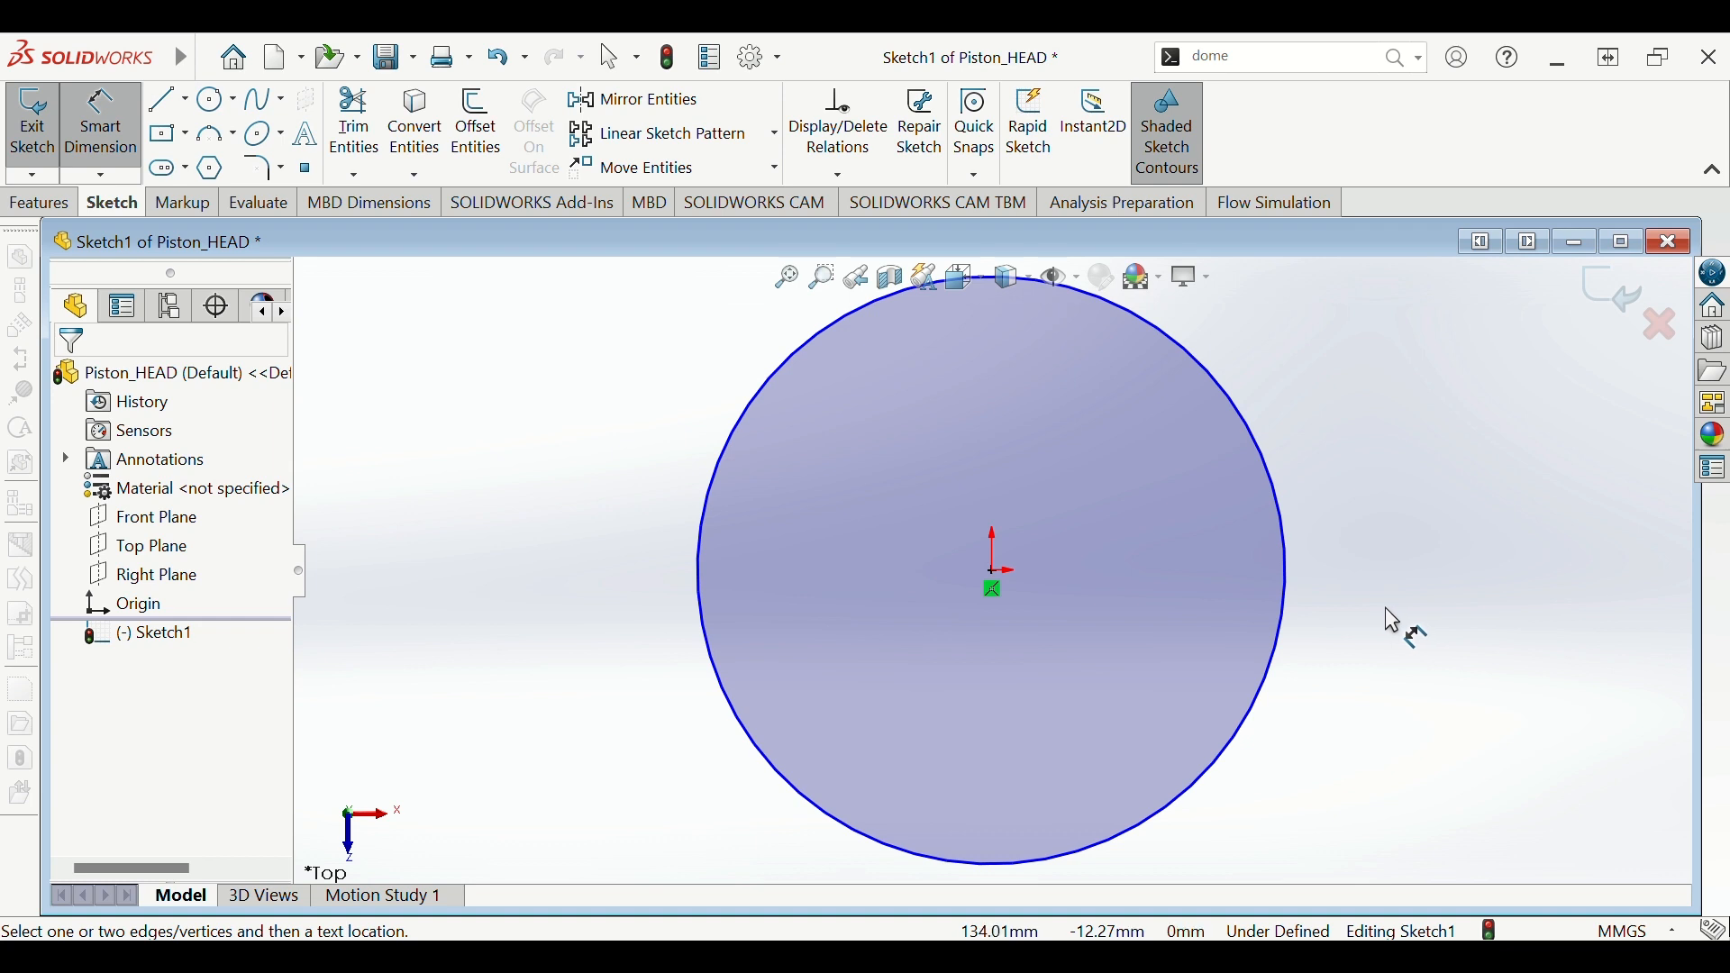
{"action": "left_click", "coordinate": [708, 598]}
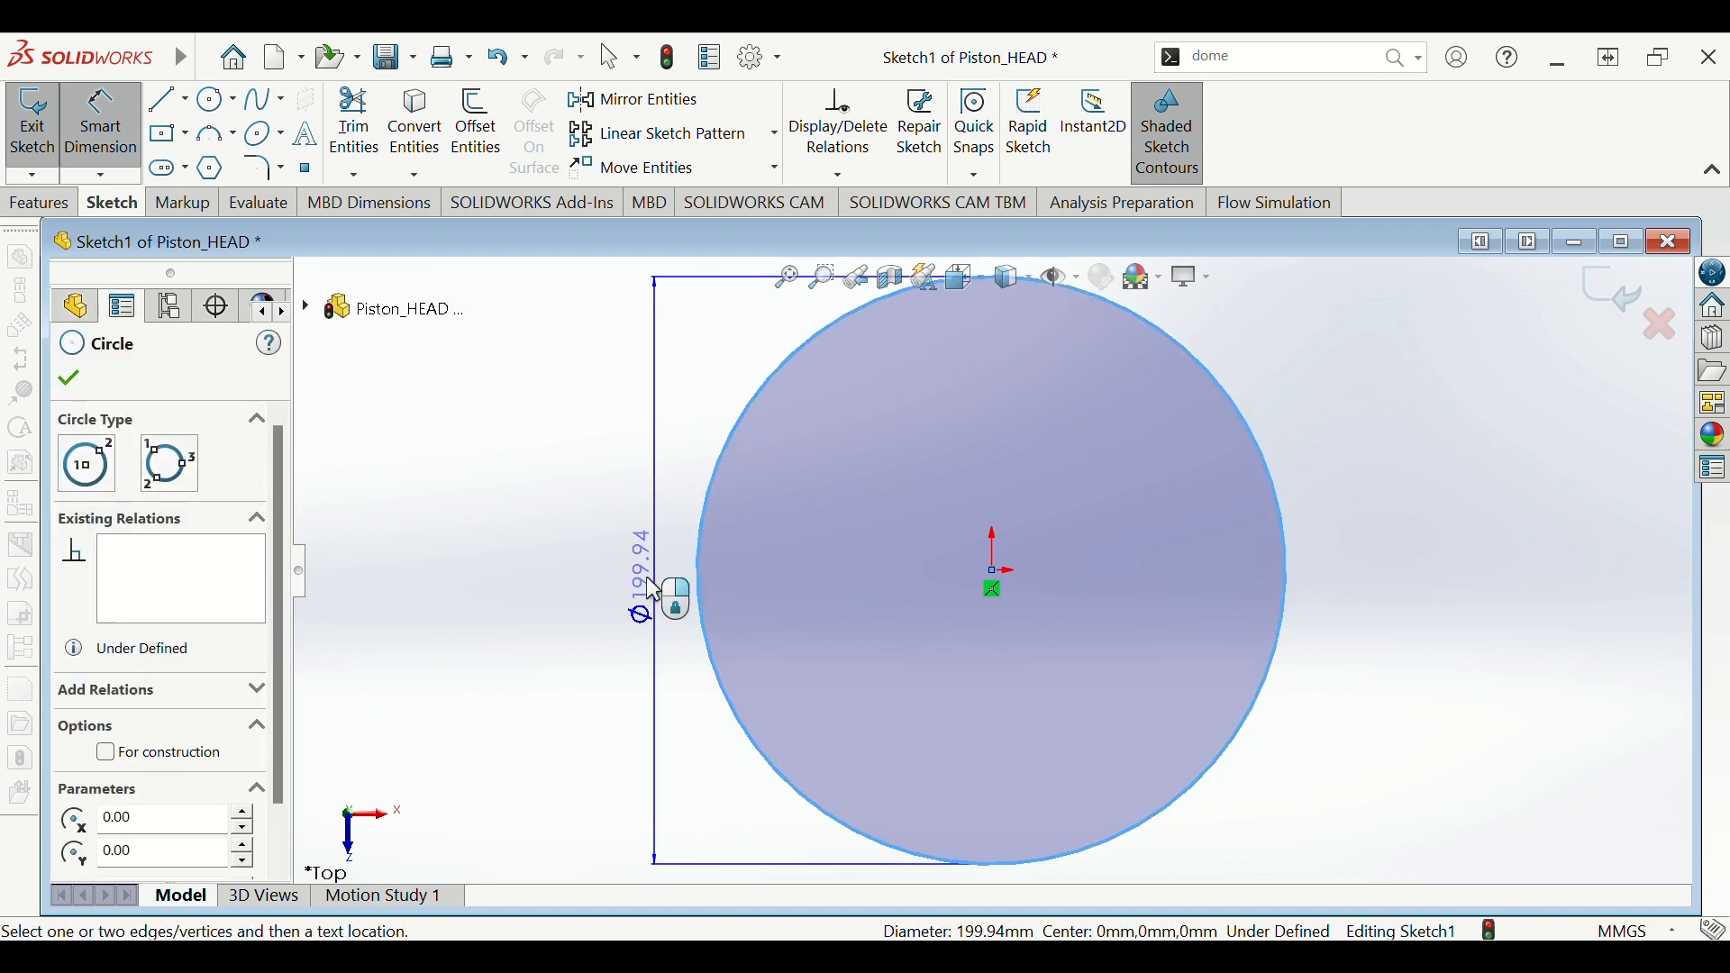
{"action": "left_click", "coordinate": [556, 576]}
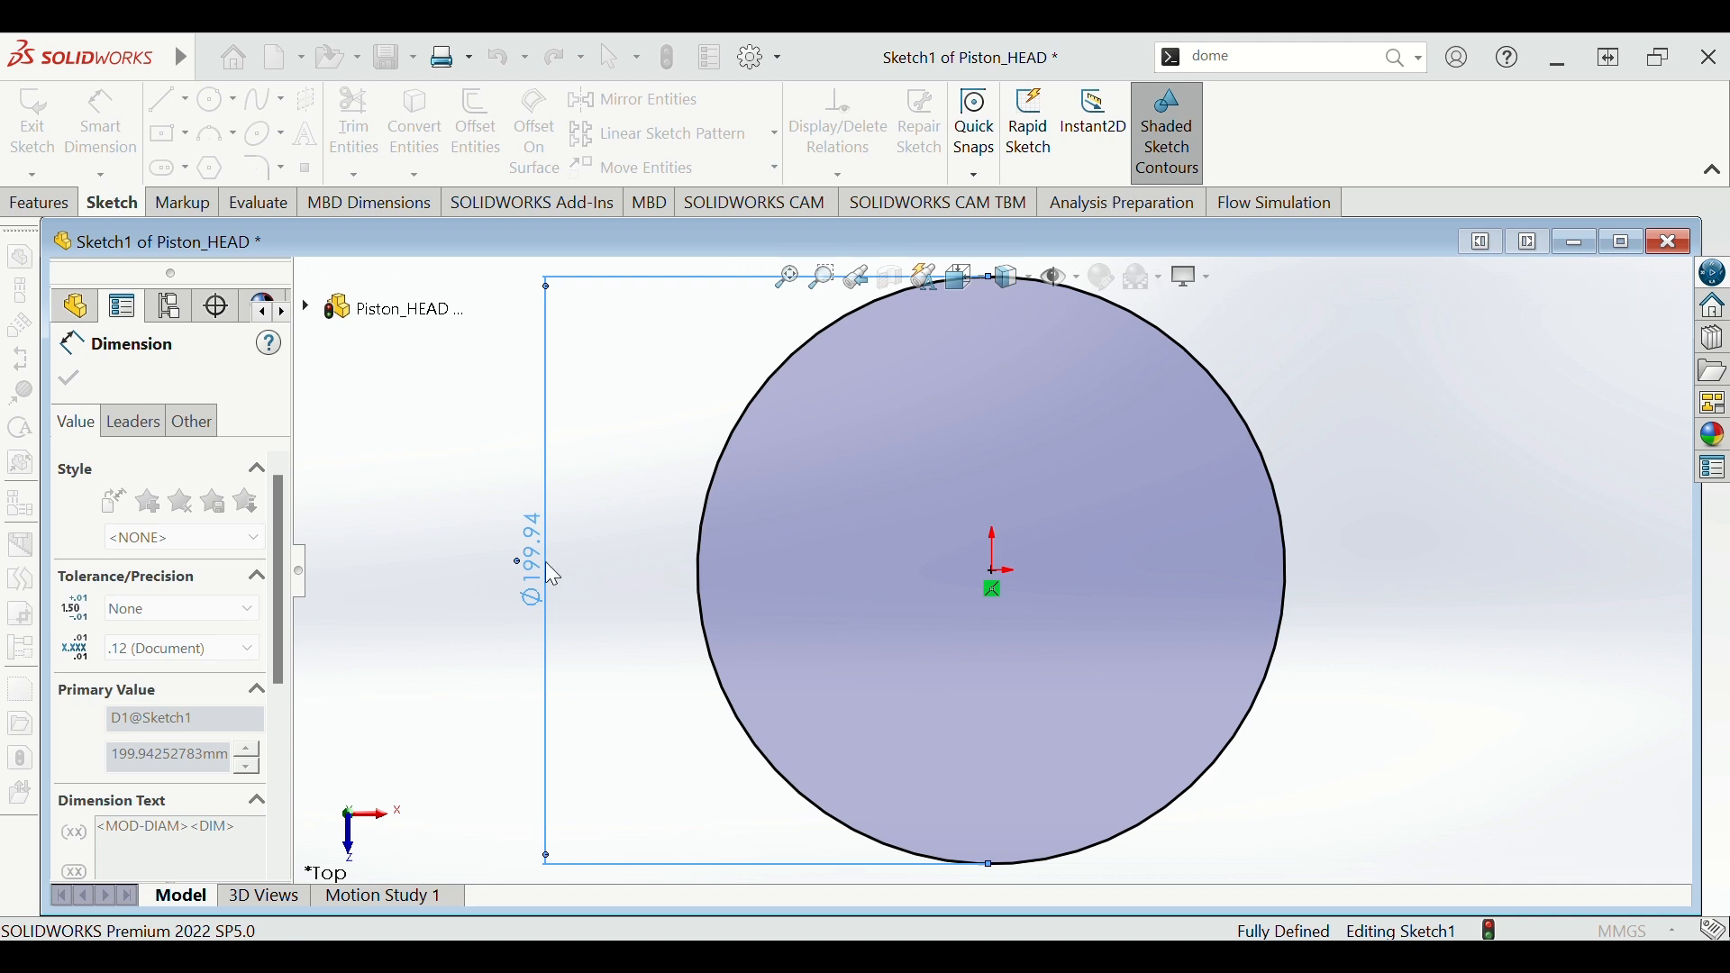
{"action": "type", "text": "85"}
{"action": "key", "text": "Return"}
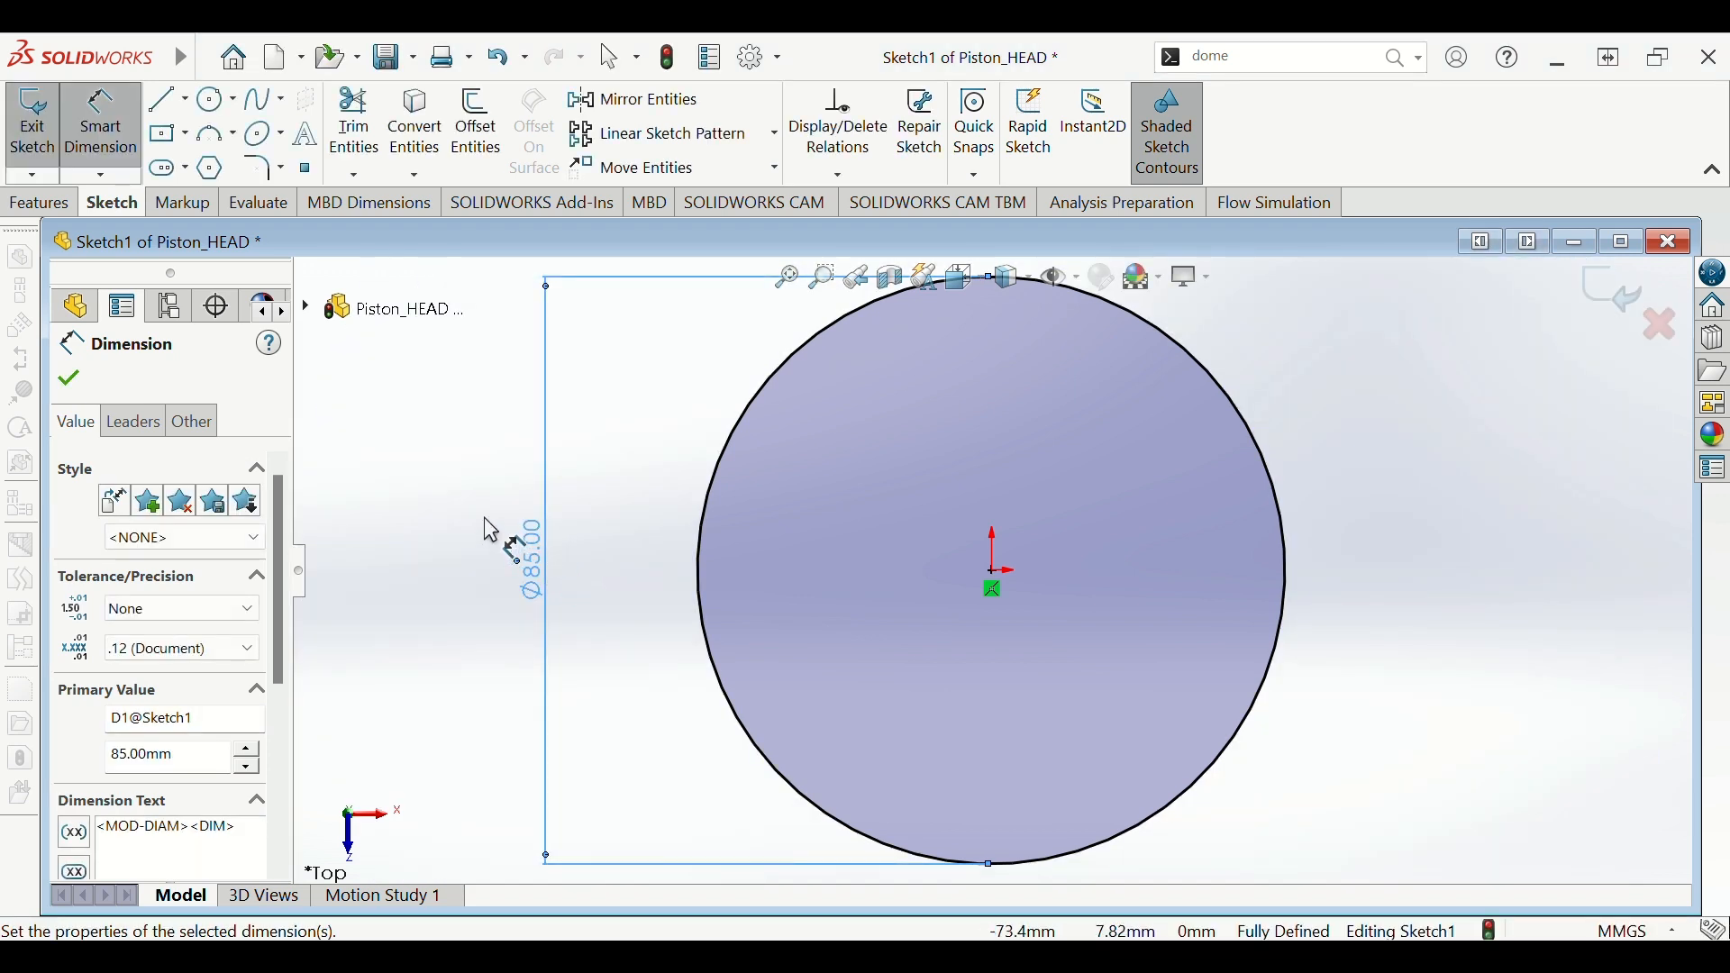
{"action": "key", "text": "Escape"}
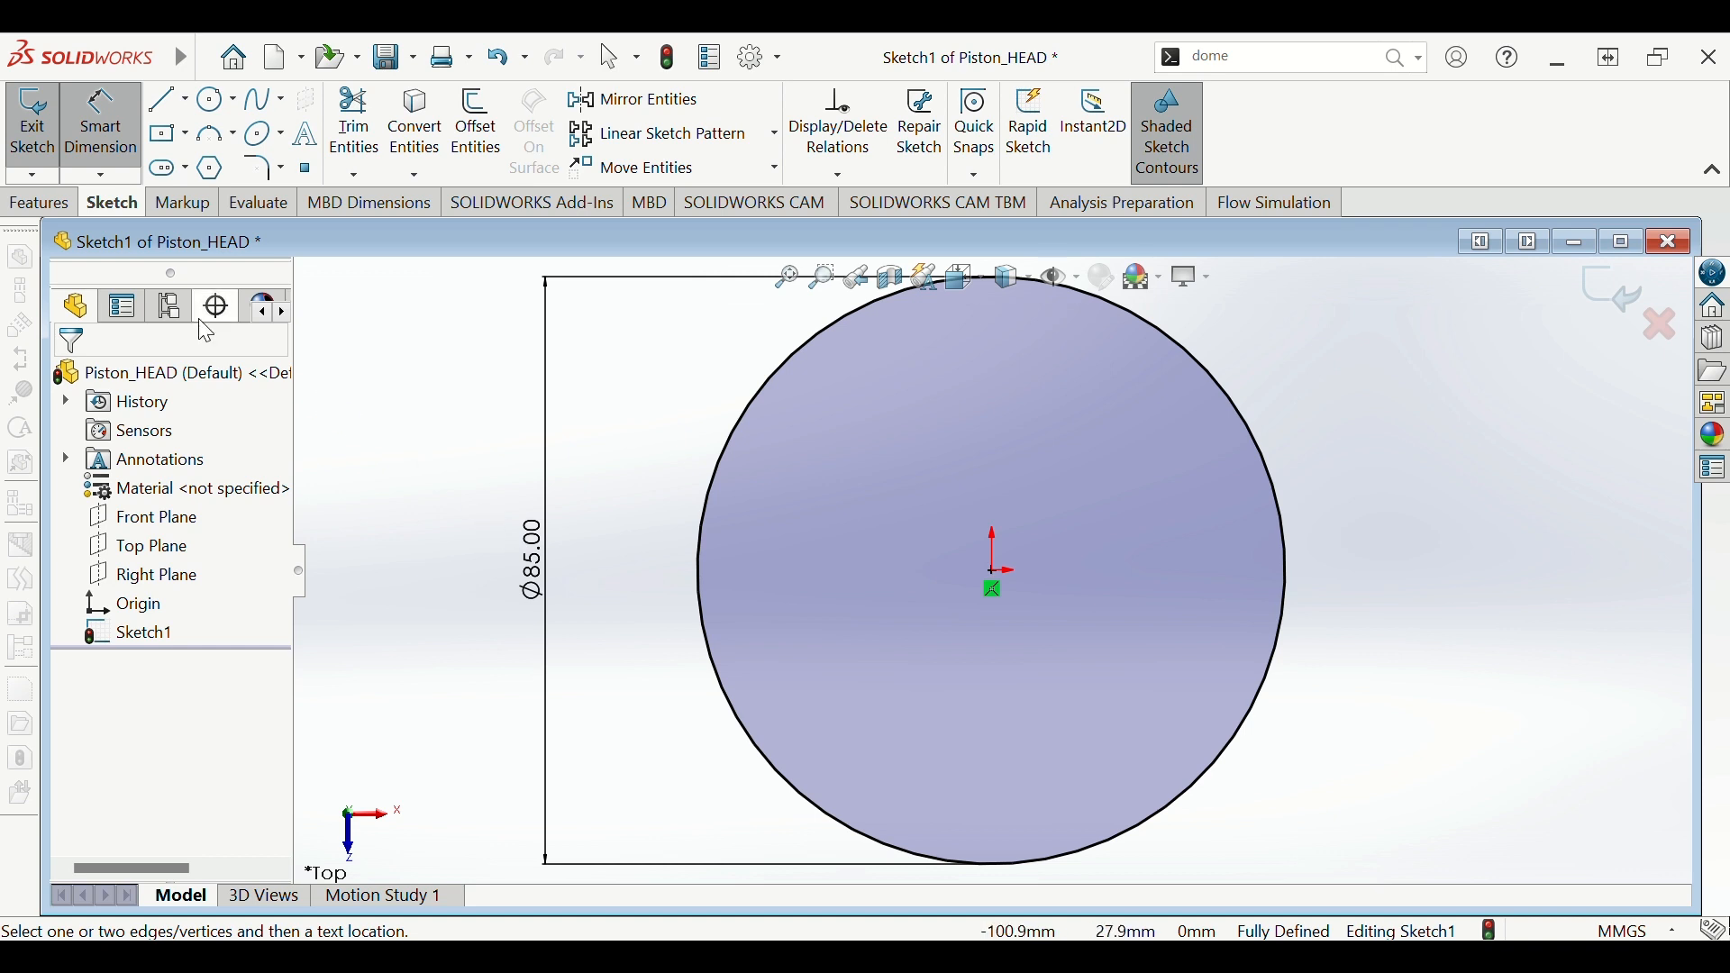
{"action": "left_click", "coordinate": [56, 209]}
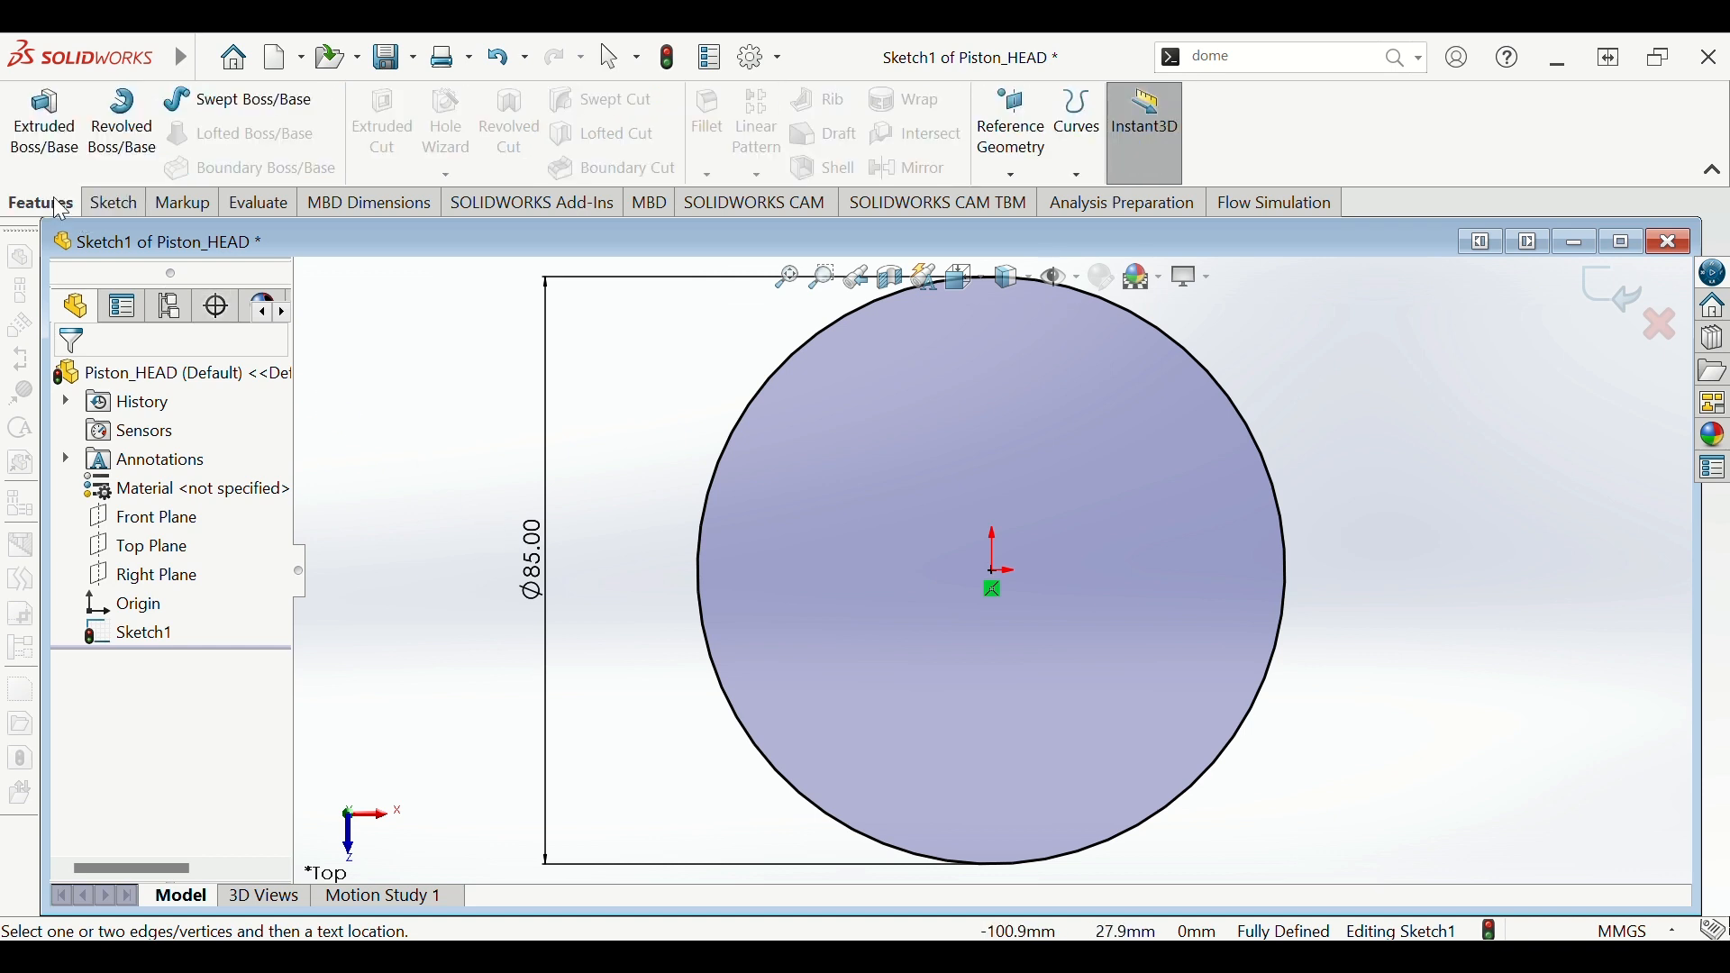
- Extrude the Ø85 circle as a Blind boss 90 mm deep
{"action": "left_click", "coordinate": [54, 133]}
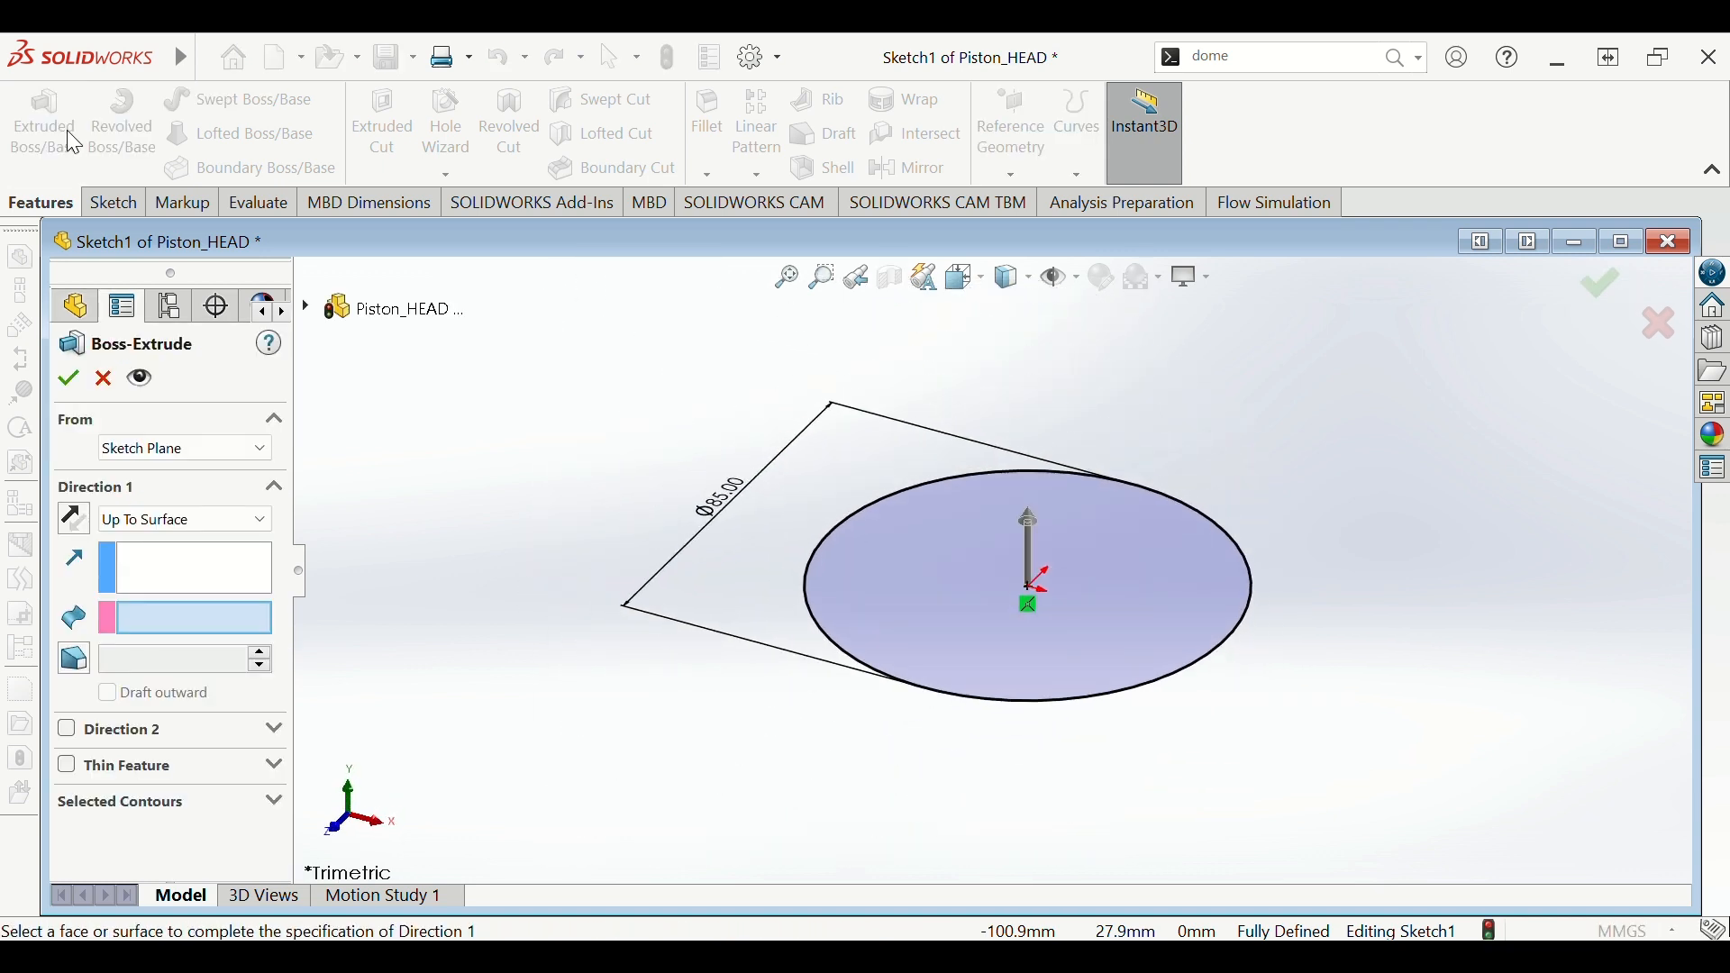
{"action": "left_click", "coordinate": [246, 539]}
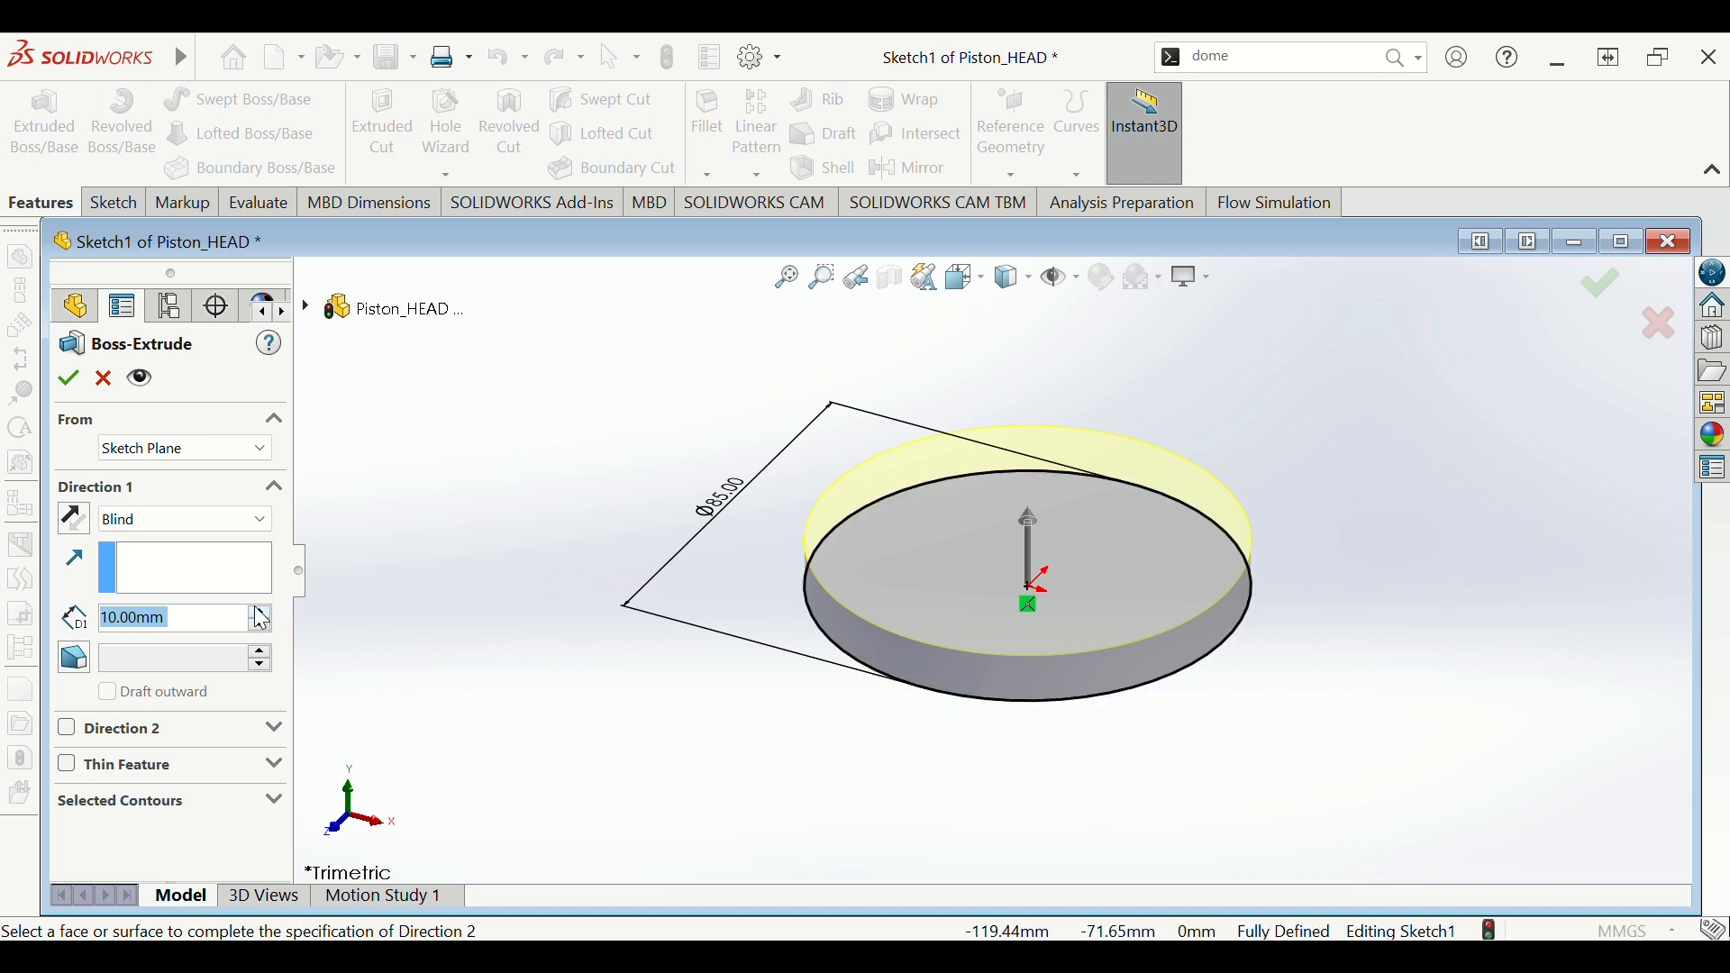
{"action": "left_click", "coordinate": [225, 629]}
{"action": "double_click", "coordinate": [210, 618]}
{"action": "type", "text": "9"}
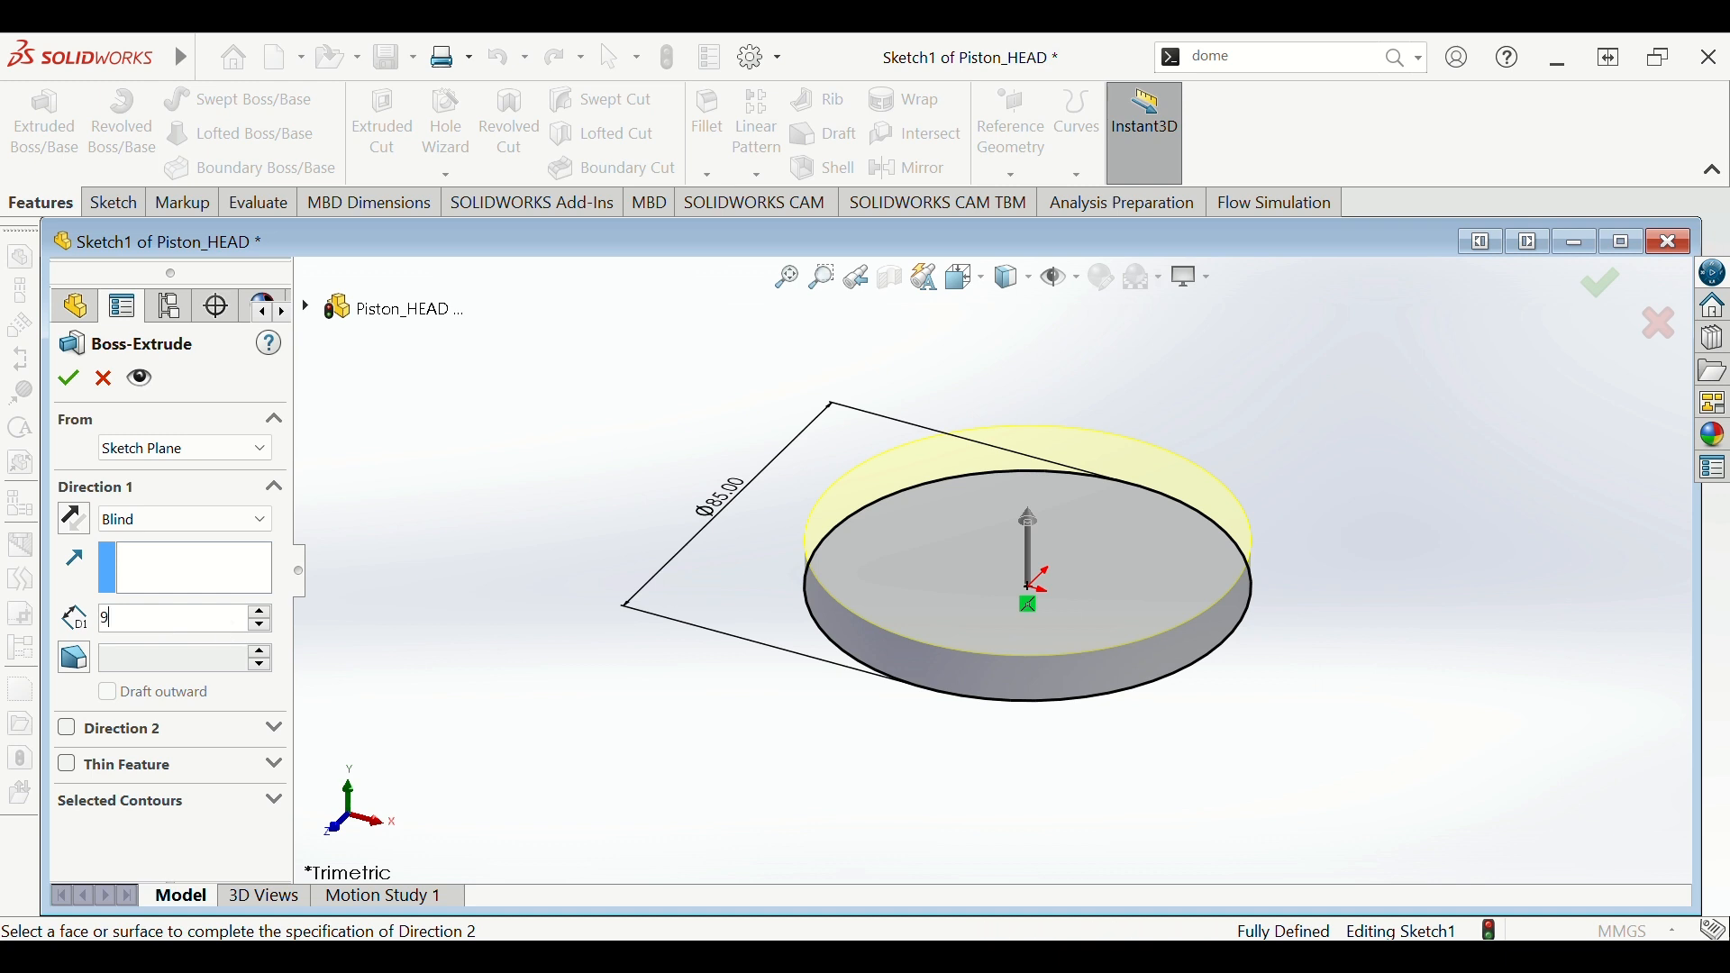
{"action": "type", "text": "0"}
{"action": "key", "text": "Return"}
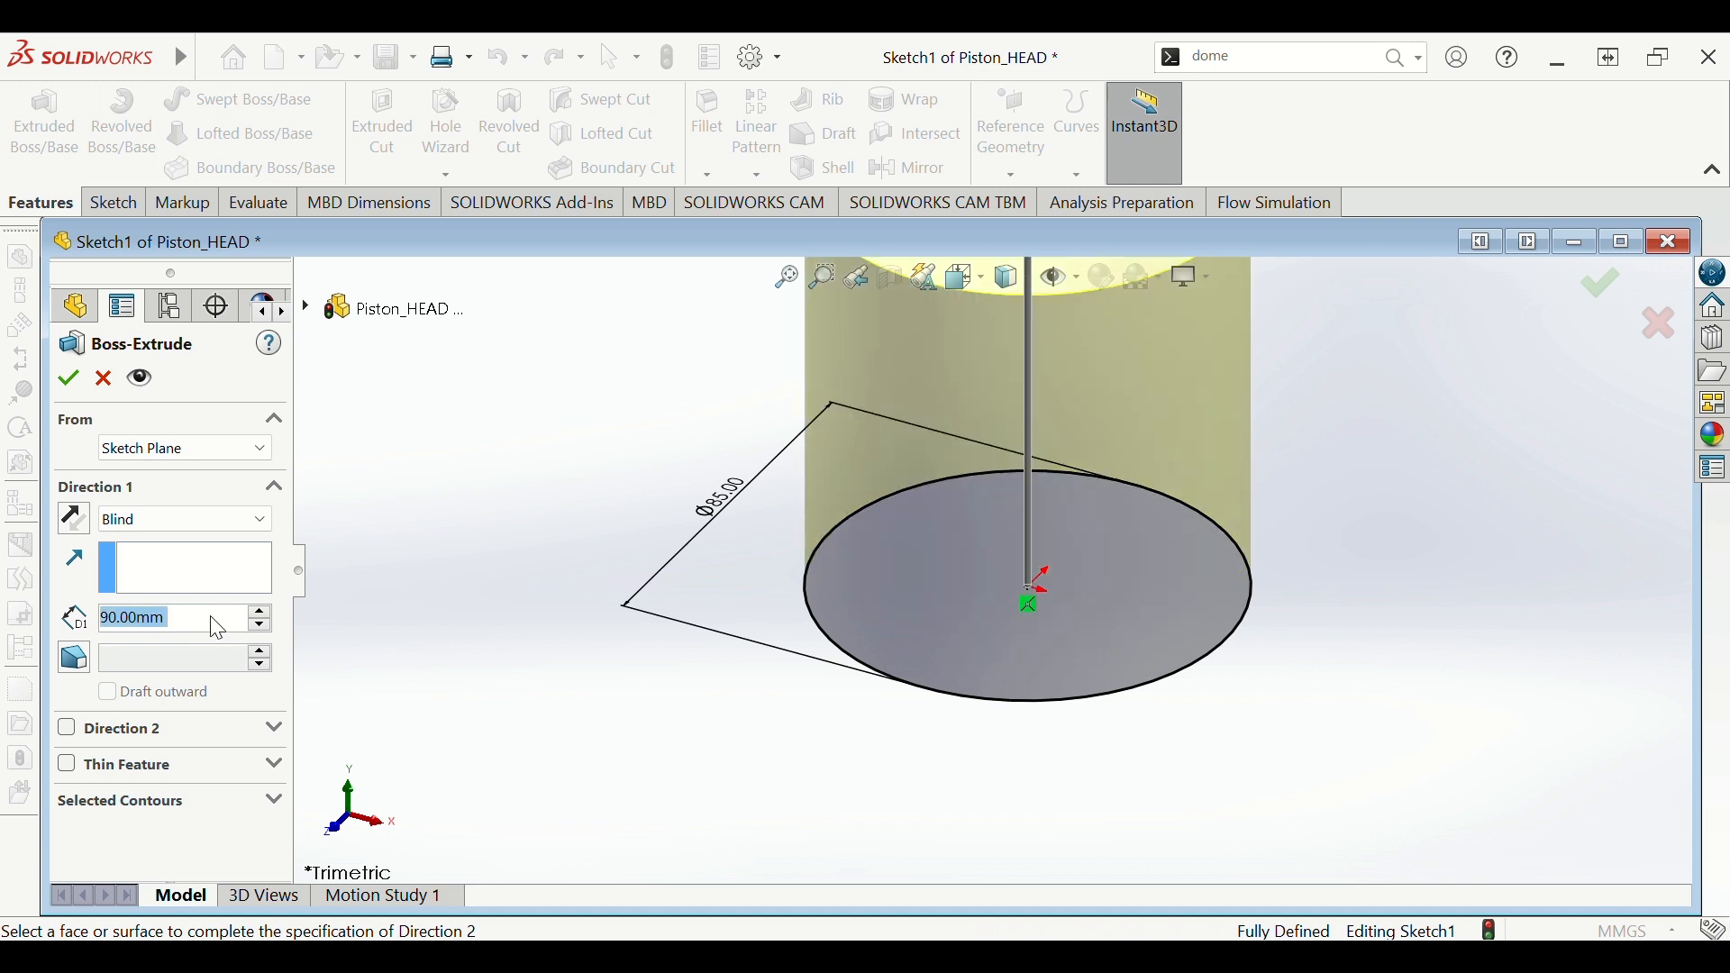
{"action": "scroll", "coordinate": [1074, 600], "scroll_direction": "up", "scroll_amount": 3}
{"action": "scroll", "coordinate": [1064, 541], "scroll_direction": "down", "scroll_amount": 2}
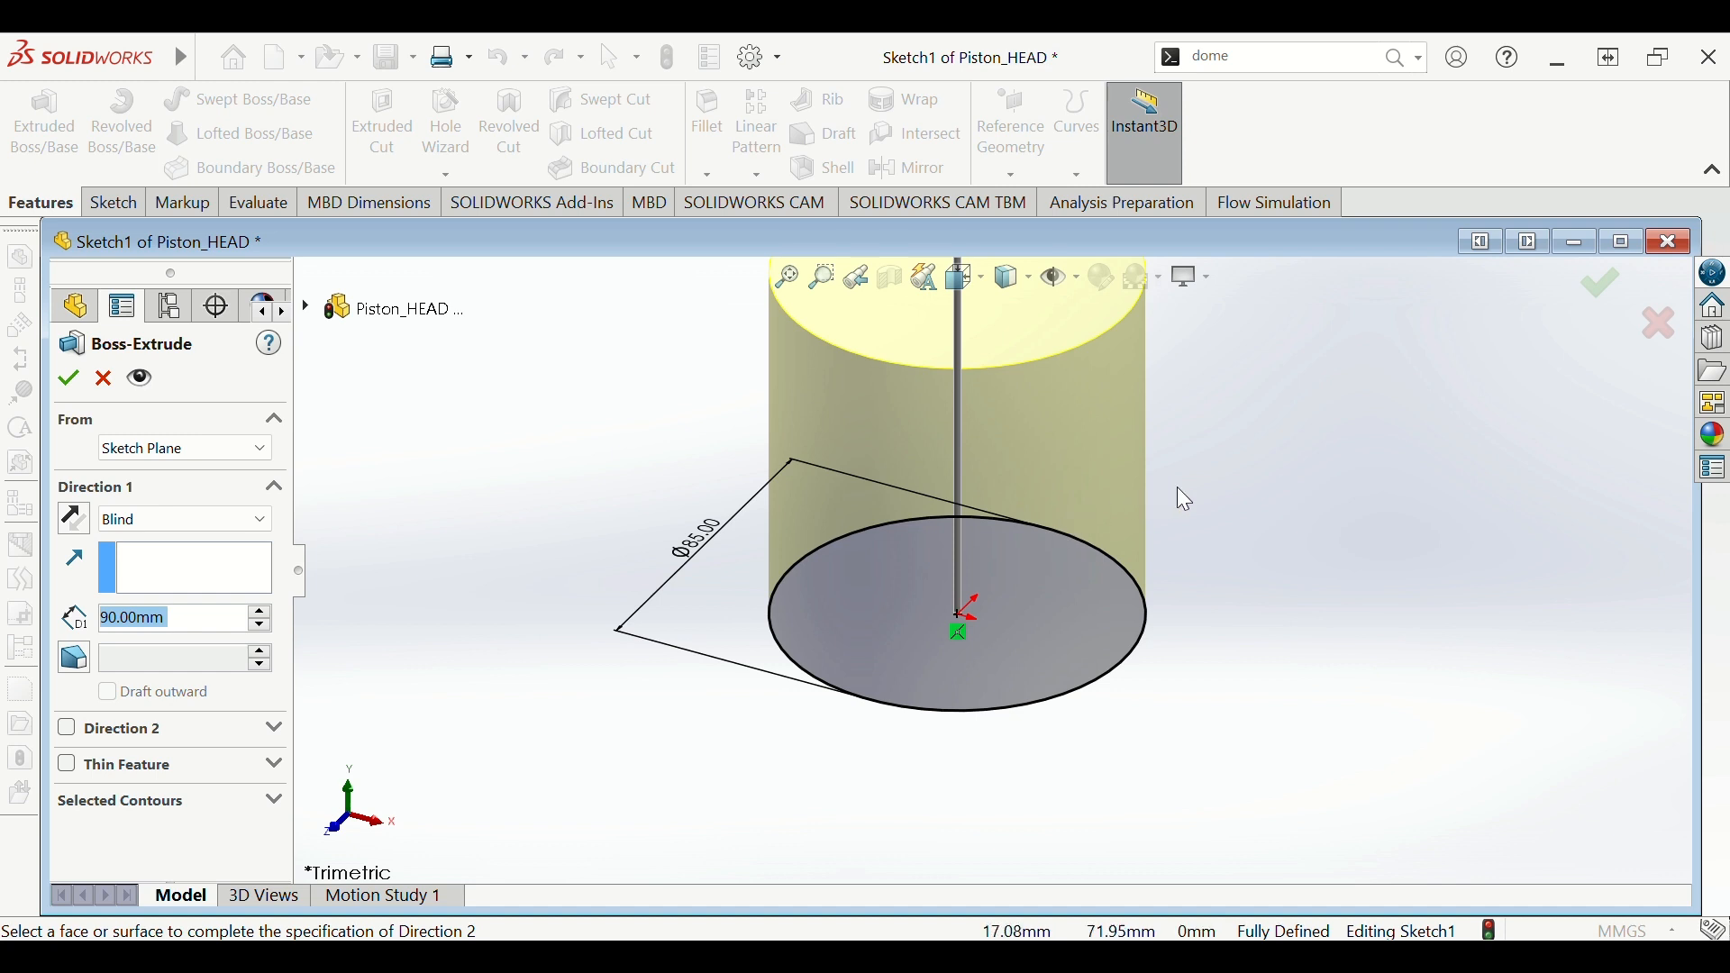
{"action": "scroll", "coordinate": [1183, 501], "scroll_direction": "up", "scroll_amount": 2}
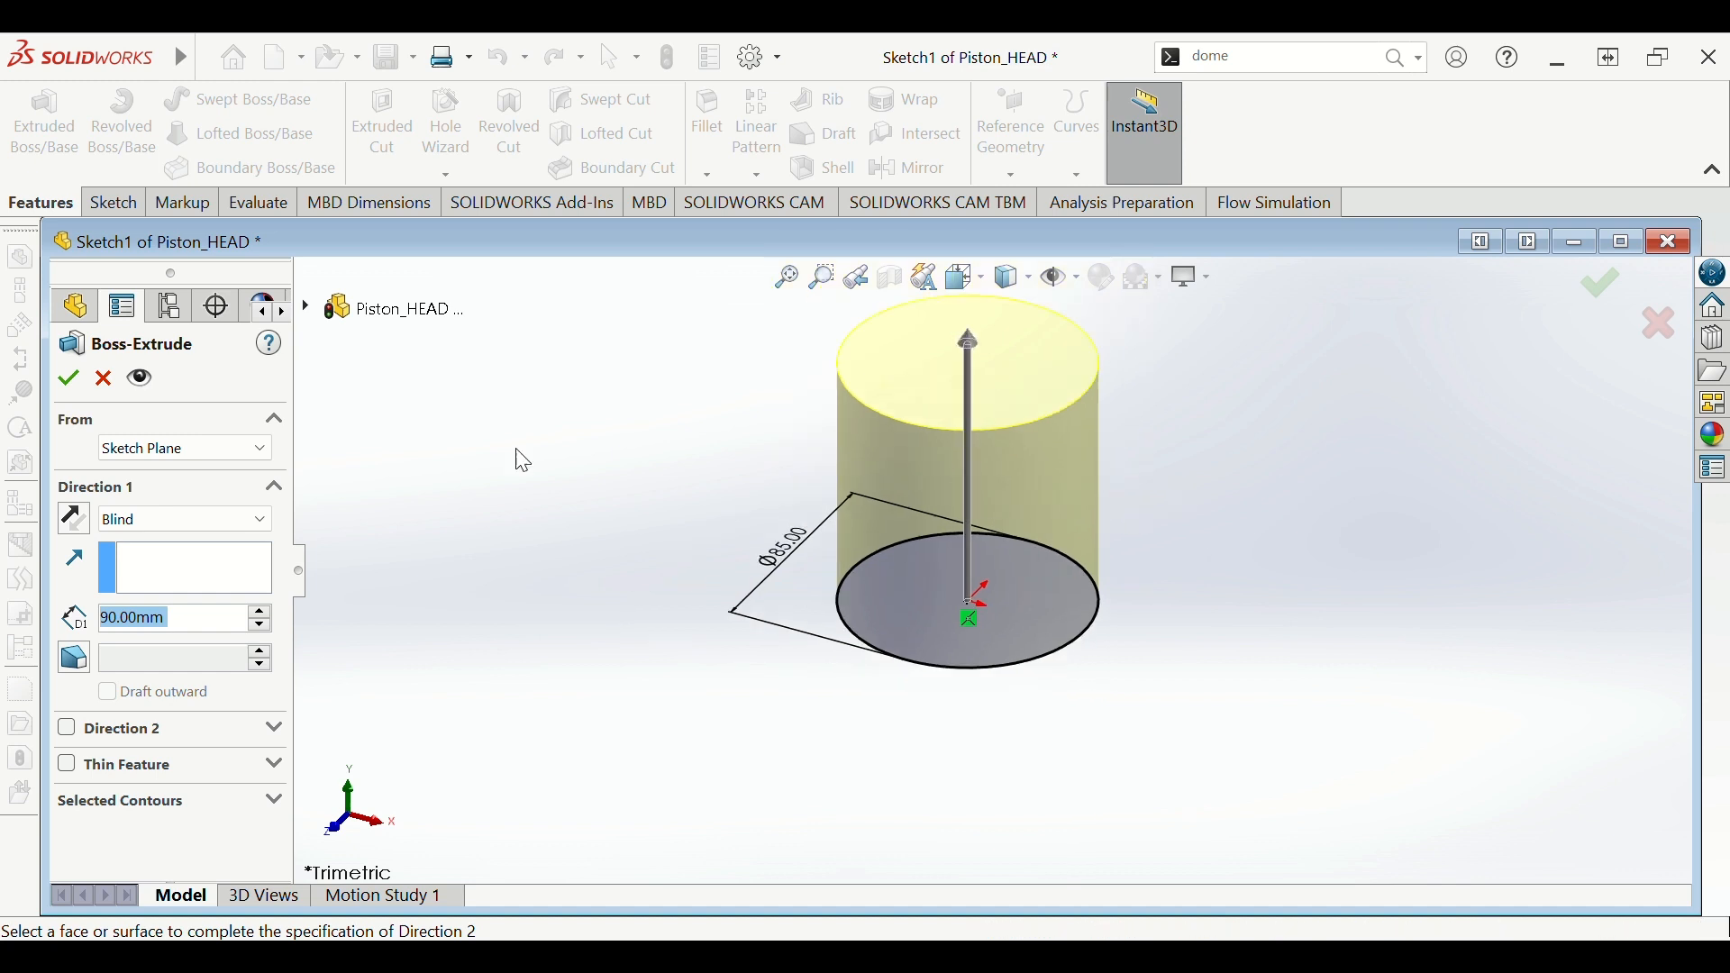
{"action": "left_click", "coordinate": [67, 381]}
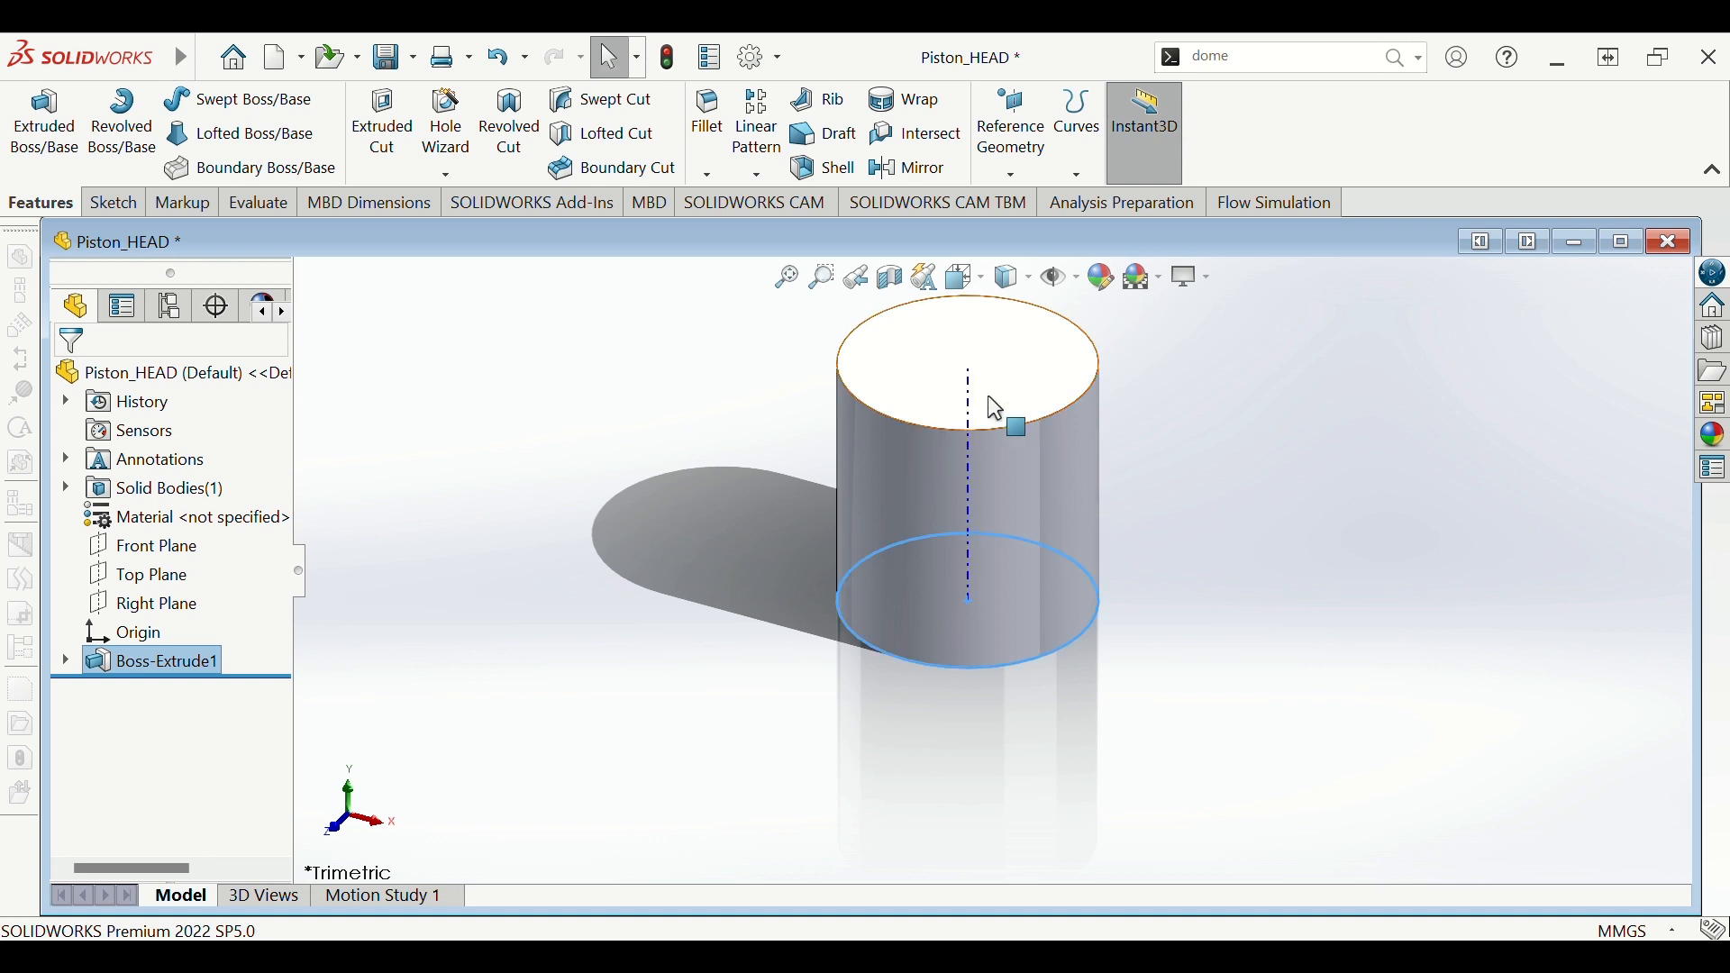
- Start a sketch on the cylinder's top face, viewed straight on
{"action": "left_click", "coordinate": [953, 345]}
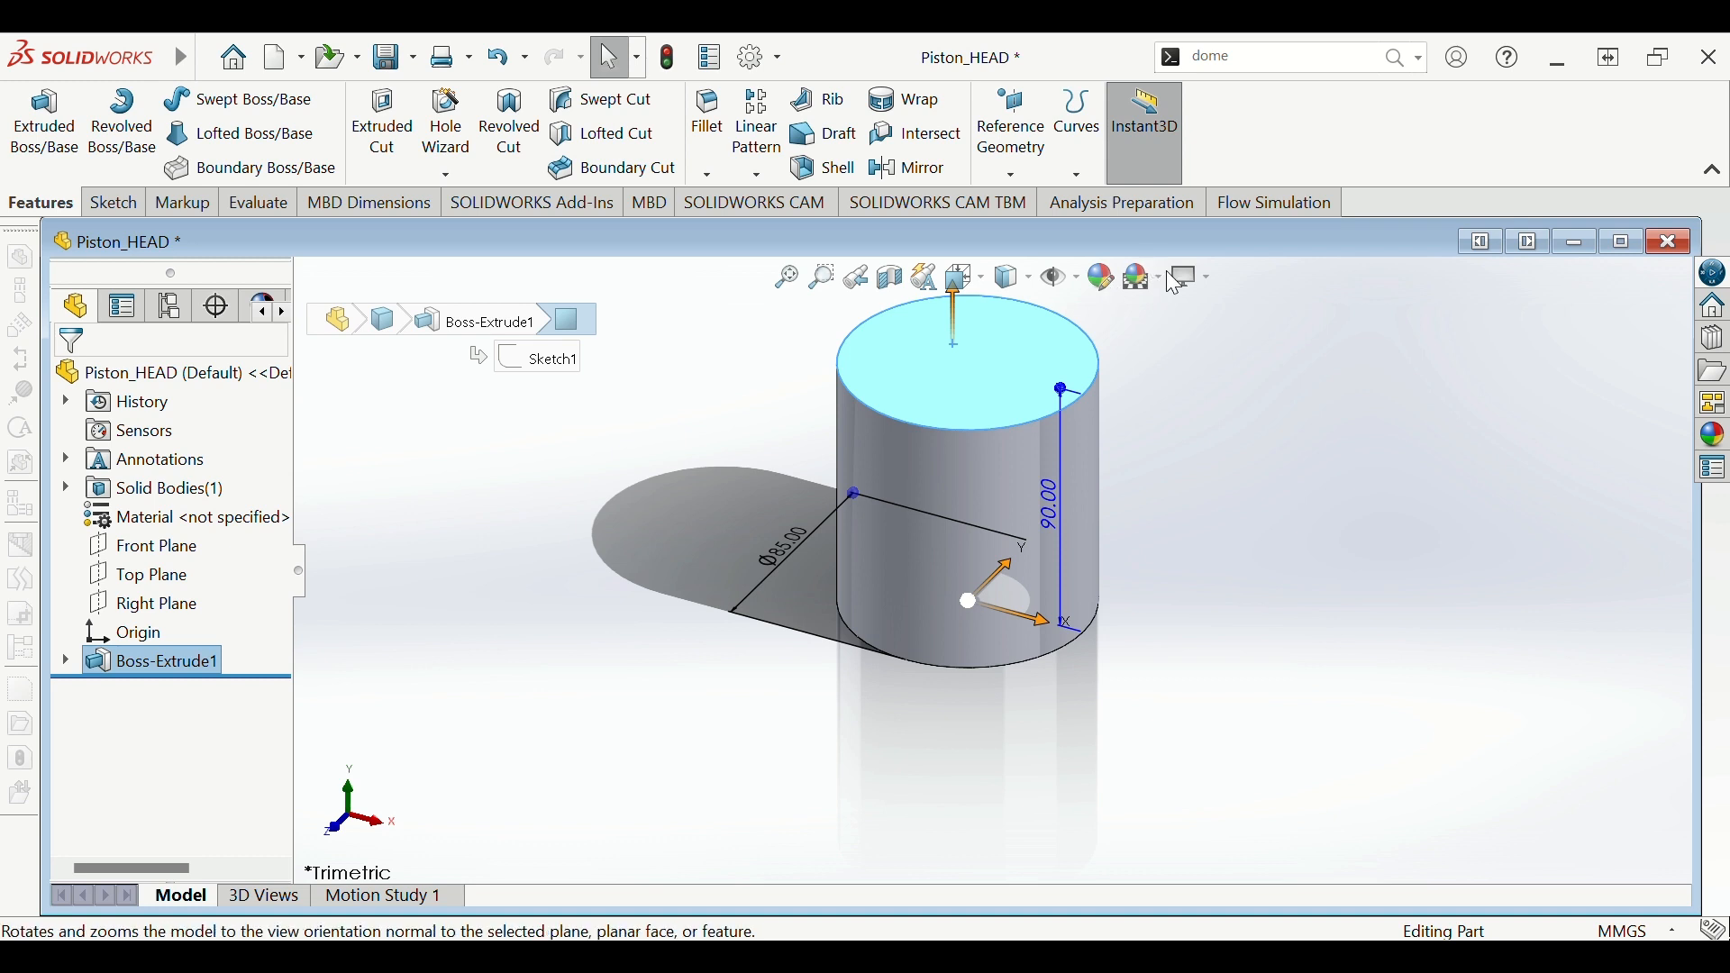
{"action": "key", "text": "ctrl+8"}
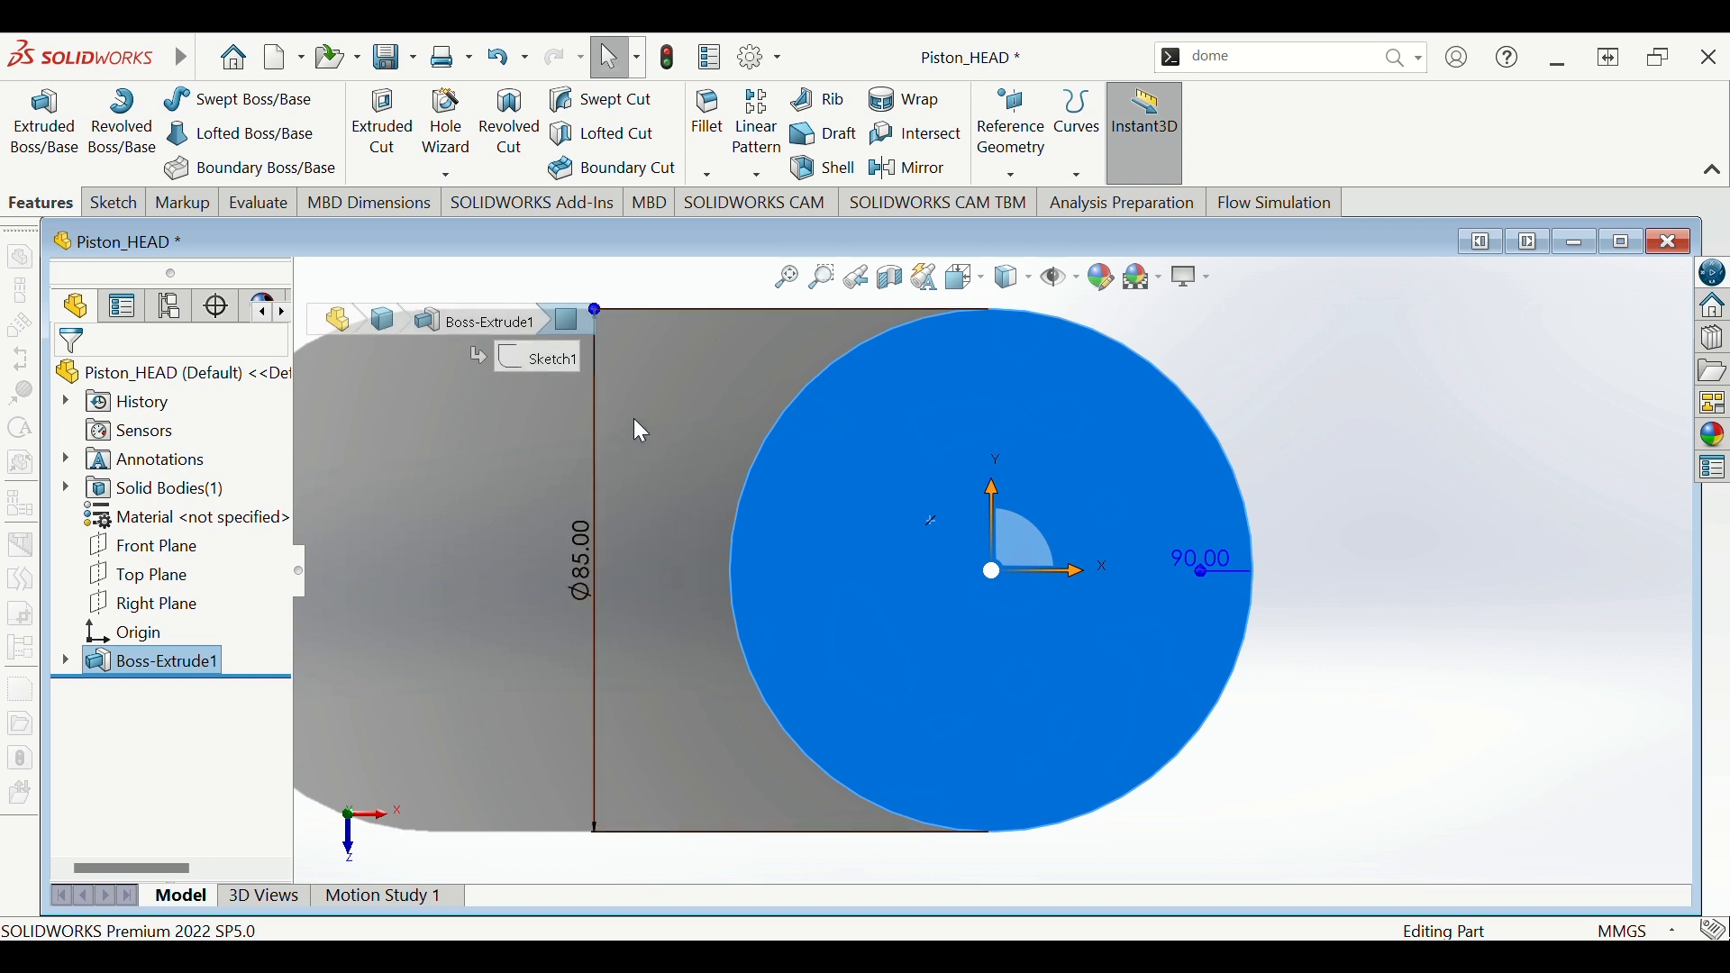
{"action": "left_click", "coordinate": [113, 203]}
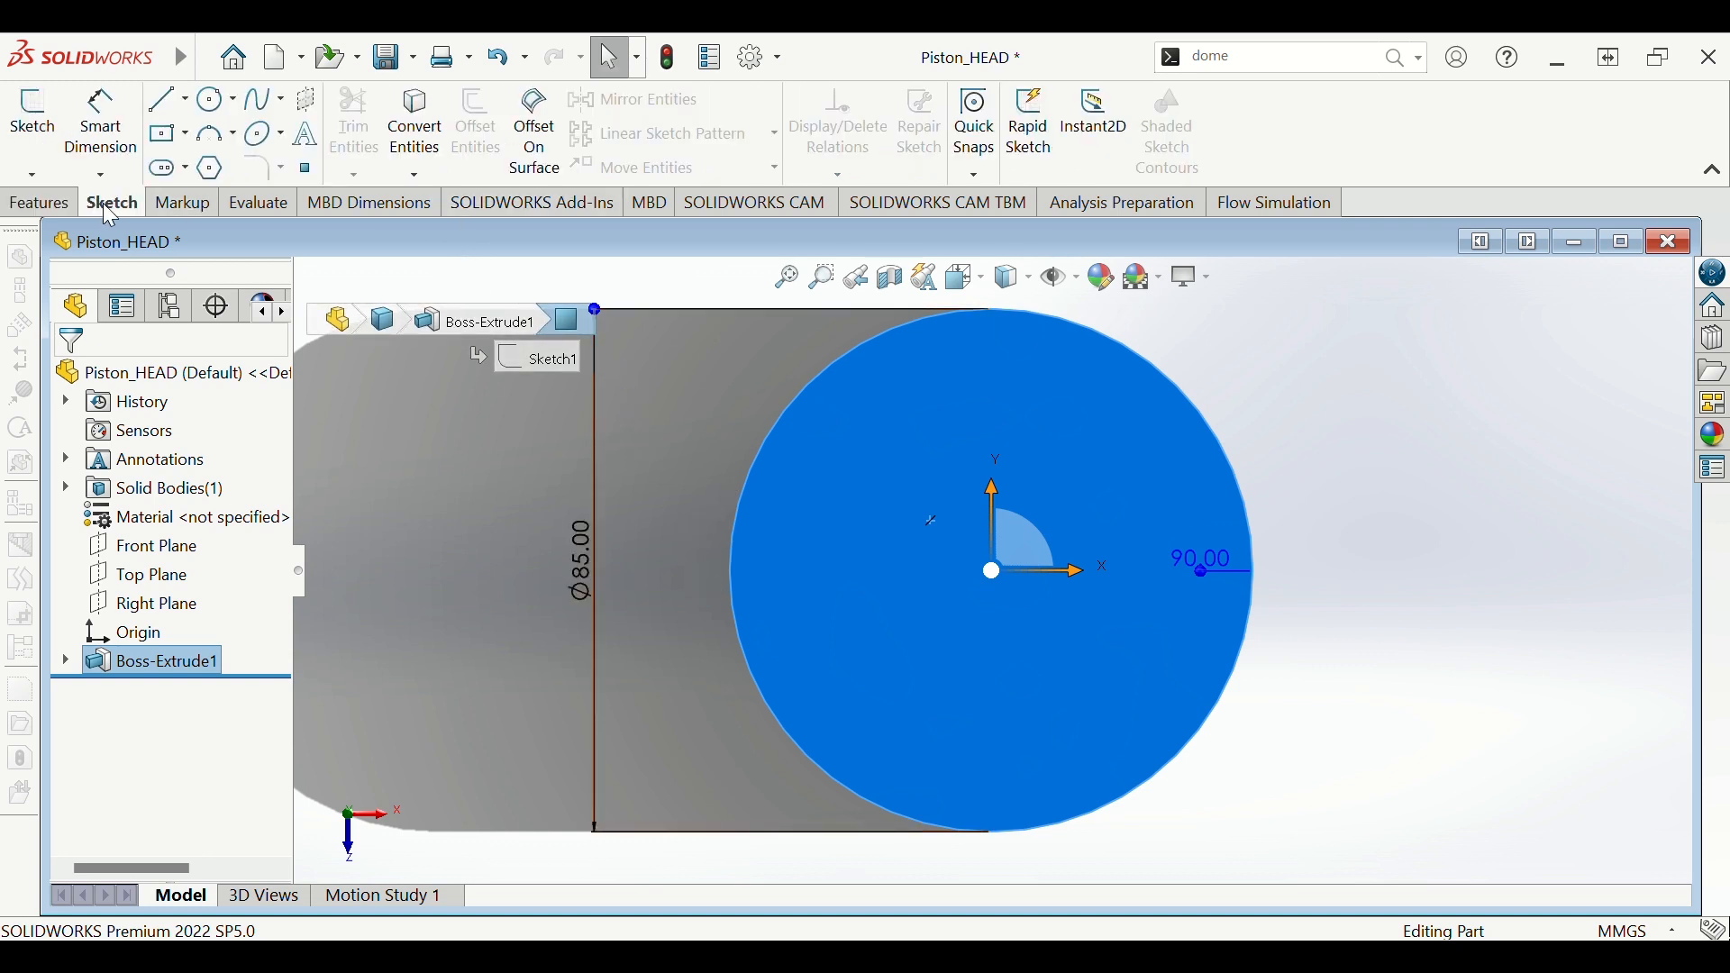
{"action": "left_click", "coordinate": [33, 110]}
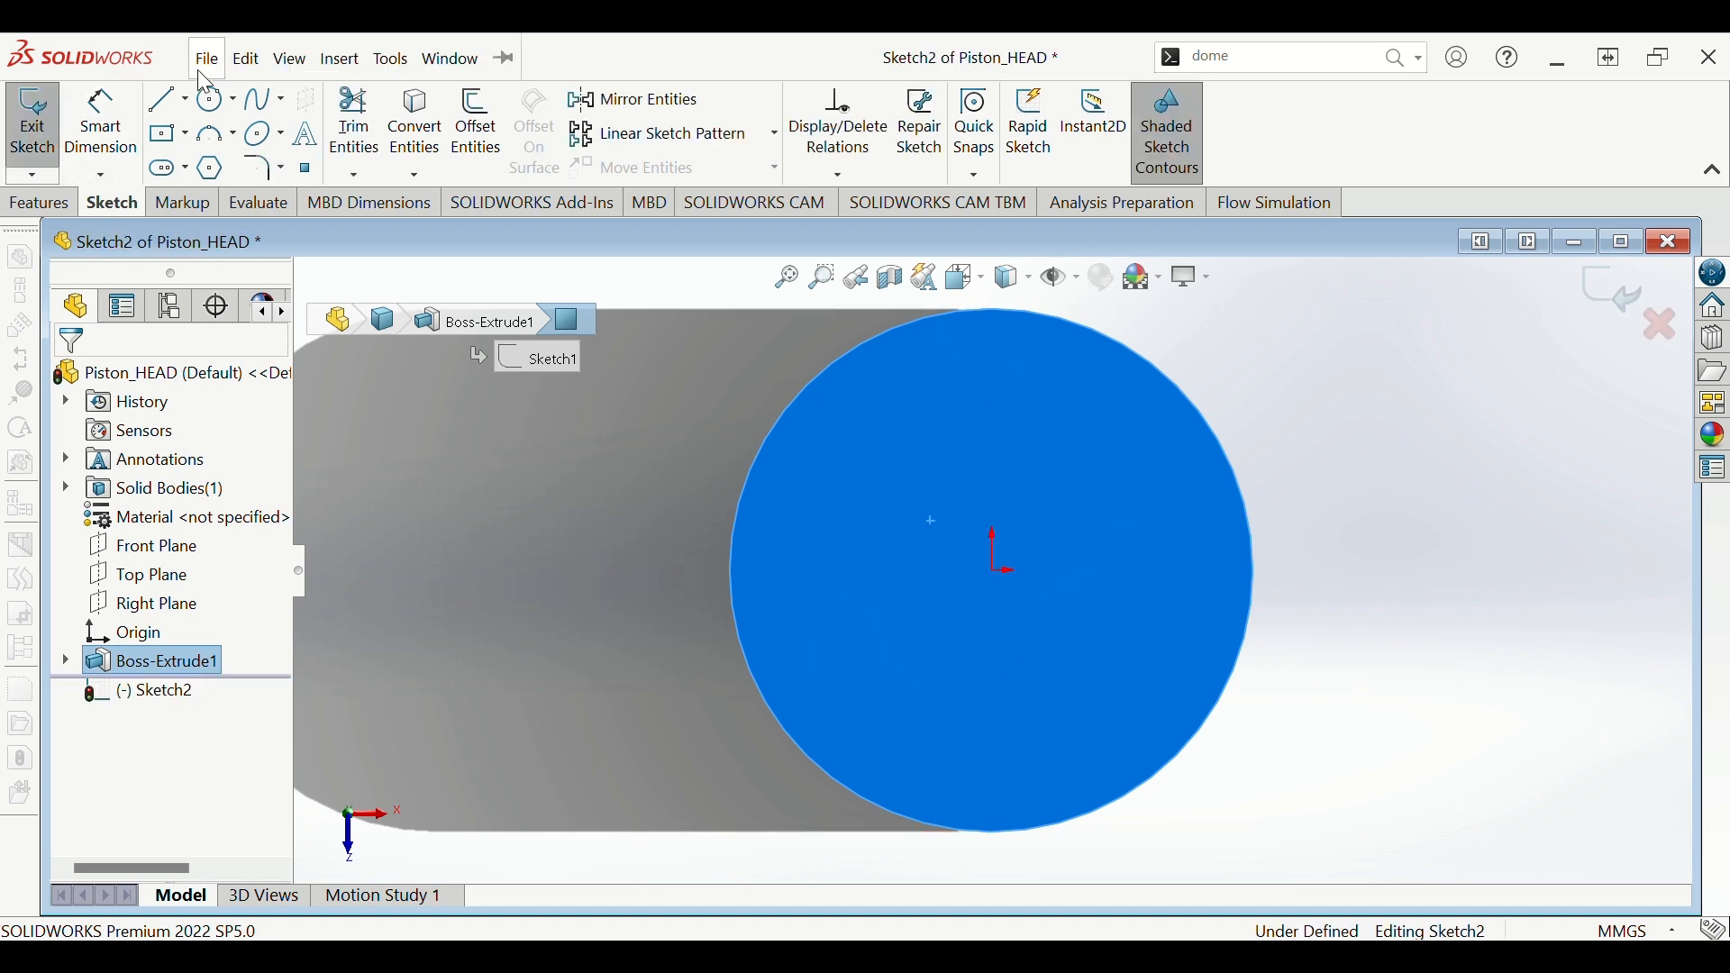
{"action": "left_click", "coordinate": [663, 294]}
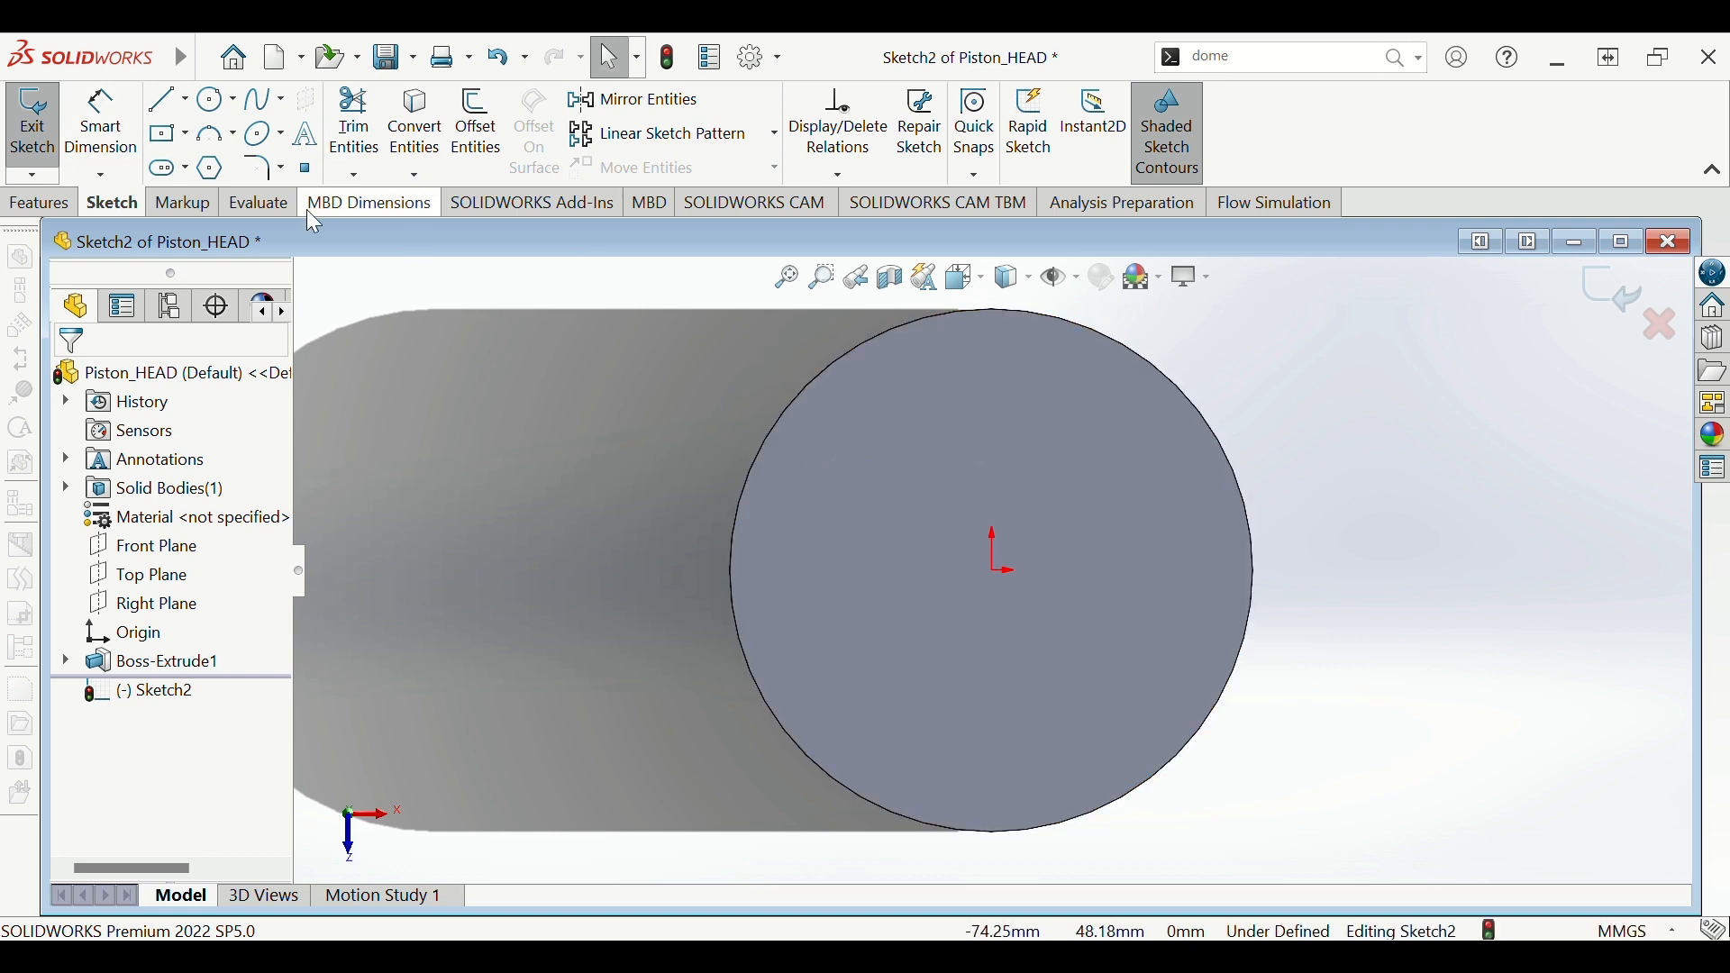
- Draw a circle centred on the origin just inside the top edge
{"action": "left_click", "coordinate": [215, 110]}
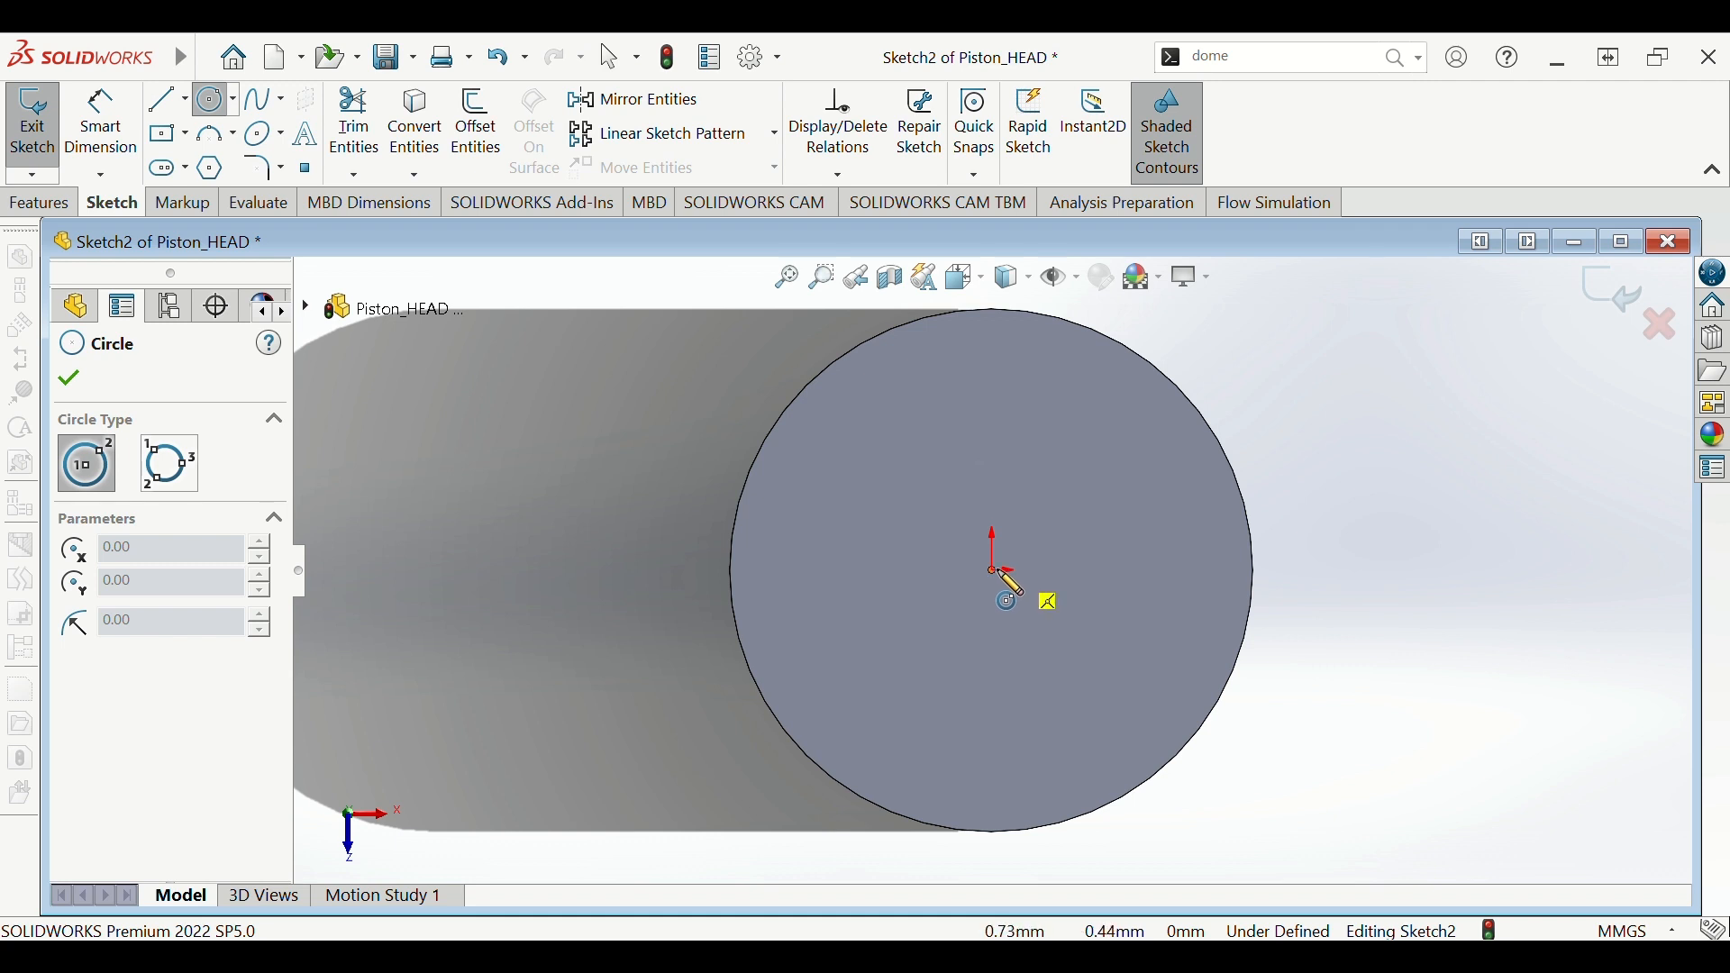
{"action": "left_click", "coordinate": [992, 569]}
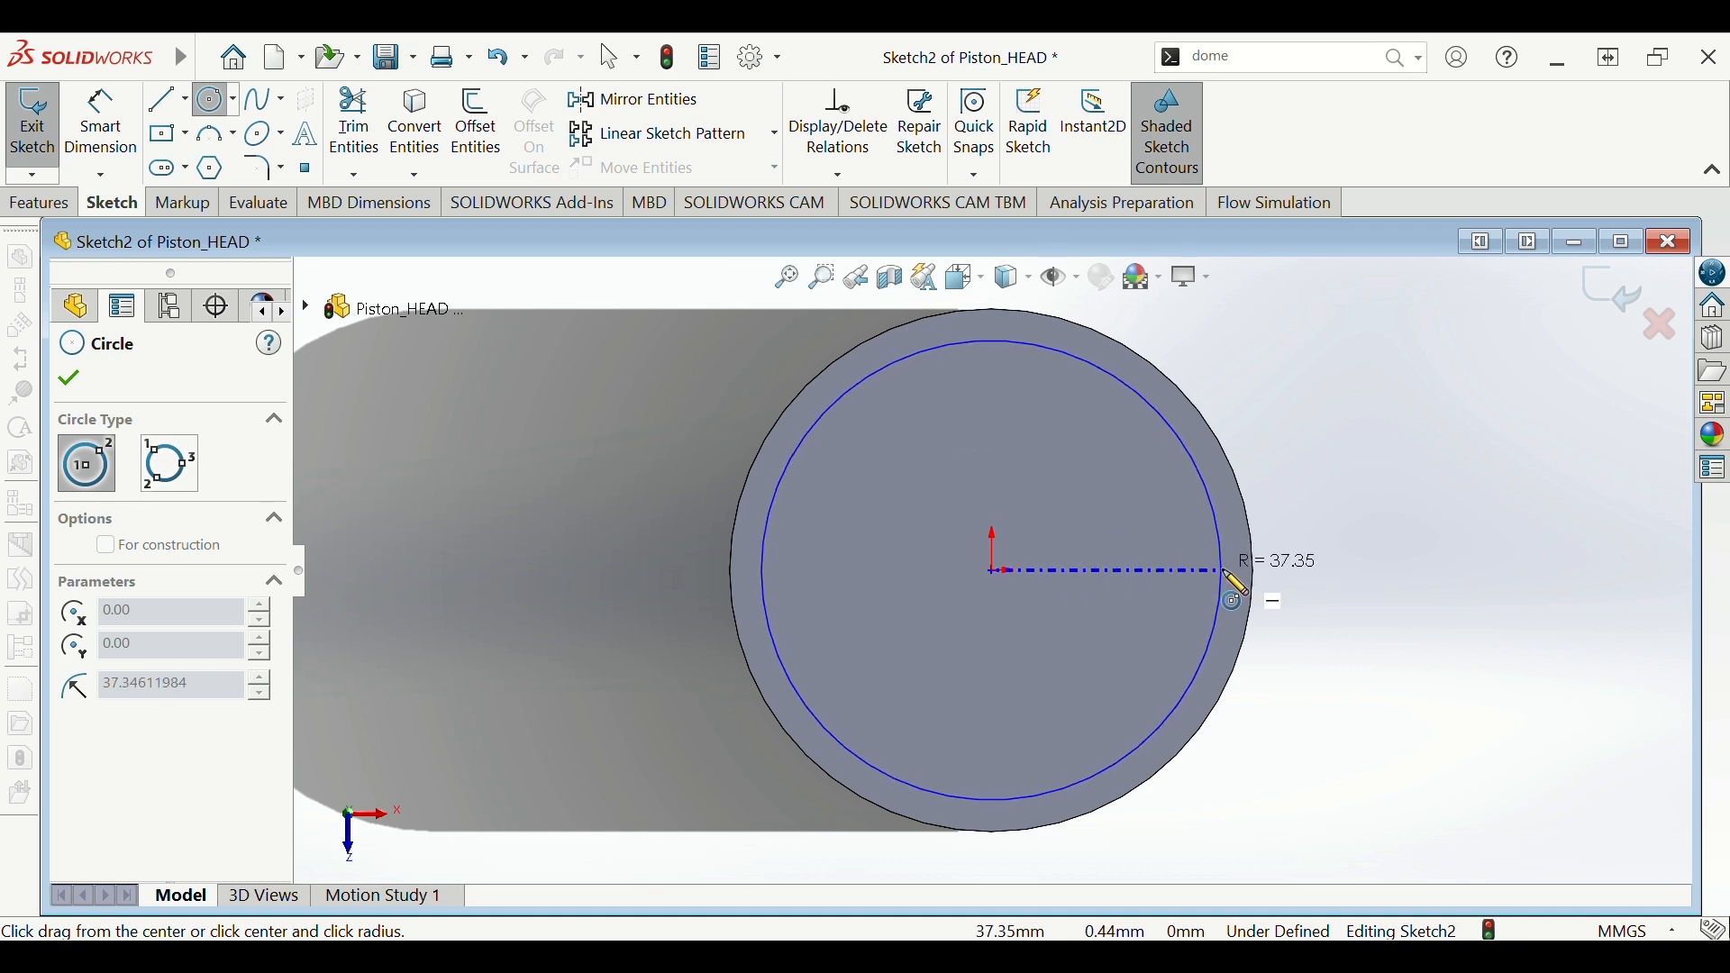
{"action": "left_click", "coordinate": [1225, 573]}
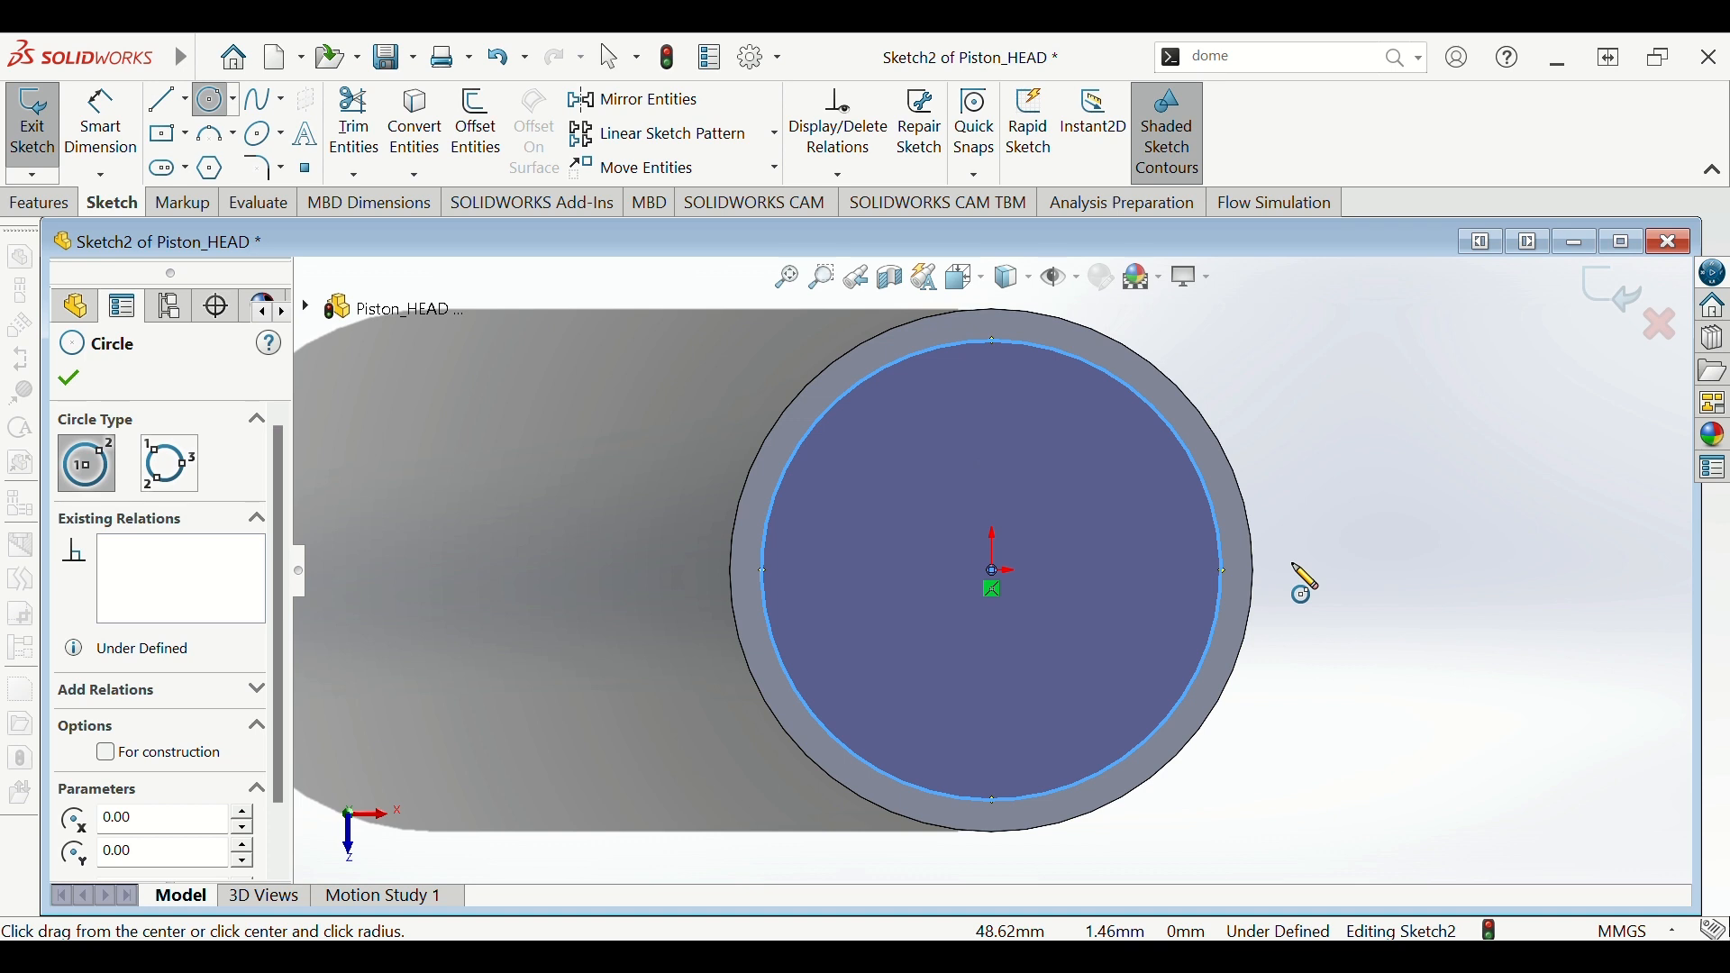
{"action": "right_click", "coordinate": [1292, 563]}
- Dimension the new circle's diameter to 79 mm
{"action": "left_click", "coordinate": [1395, 599]}
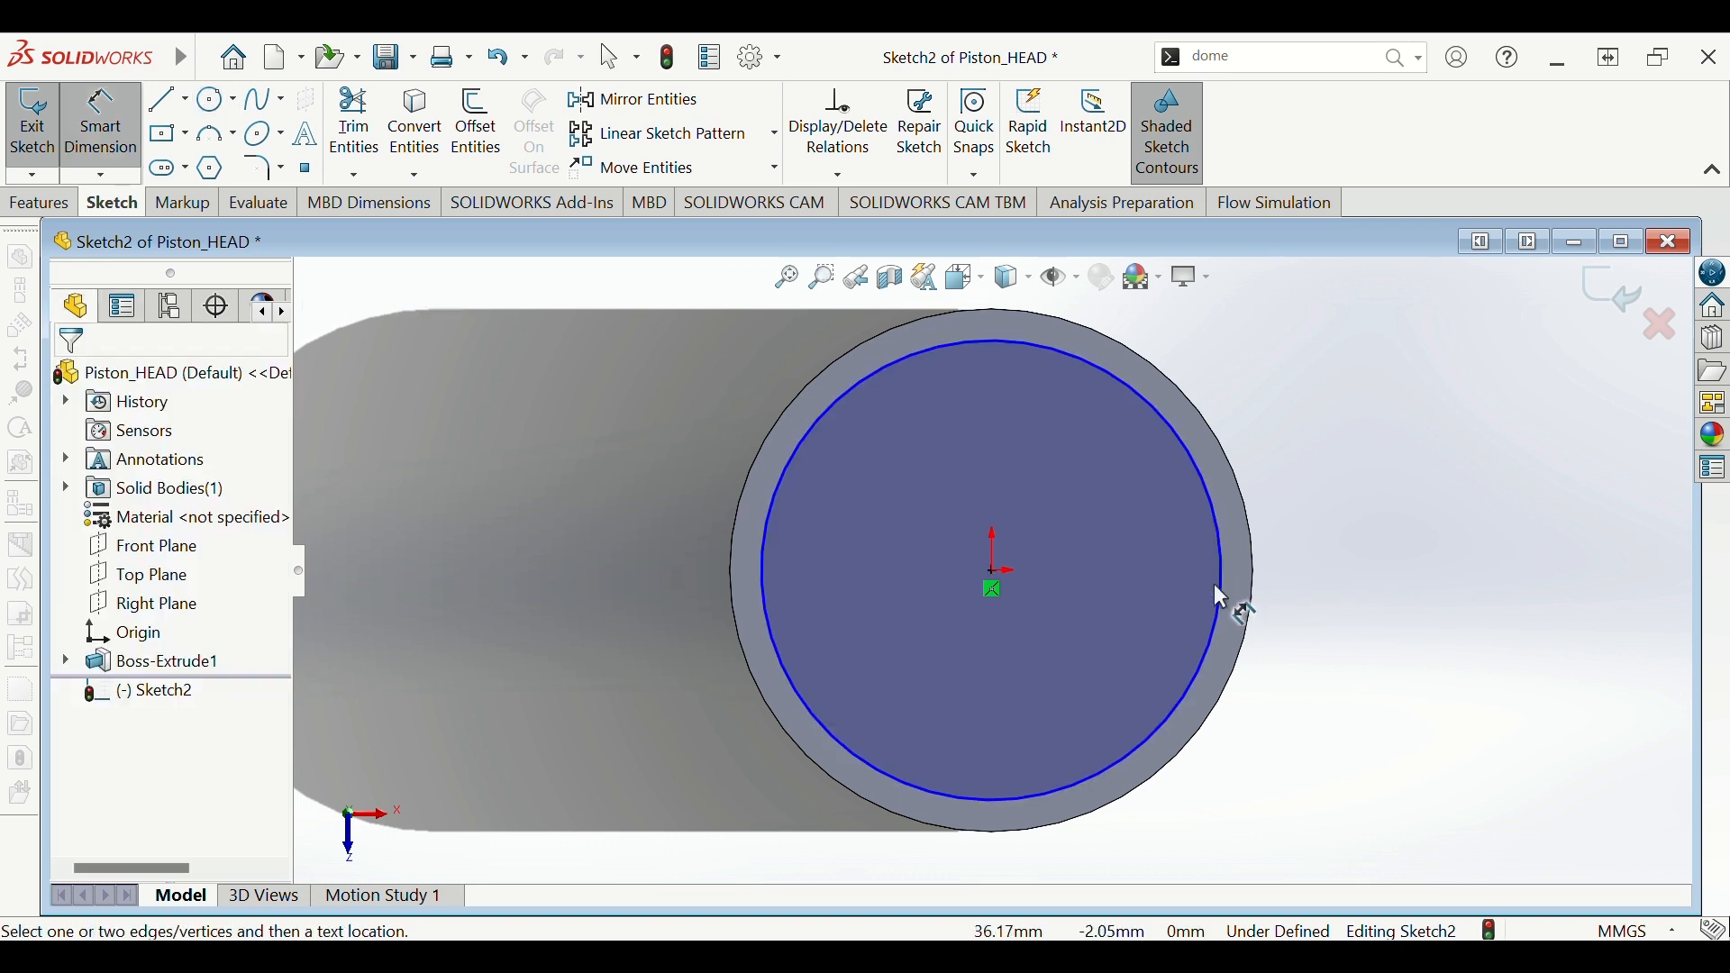
{"action": "left_click", "coordinate": [1223, 593]}
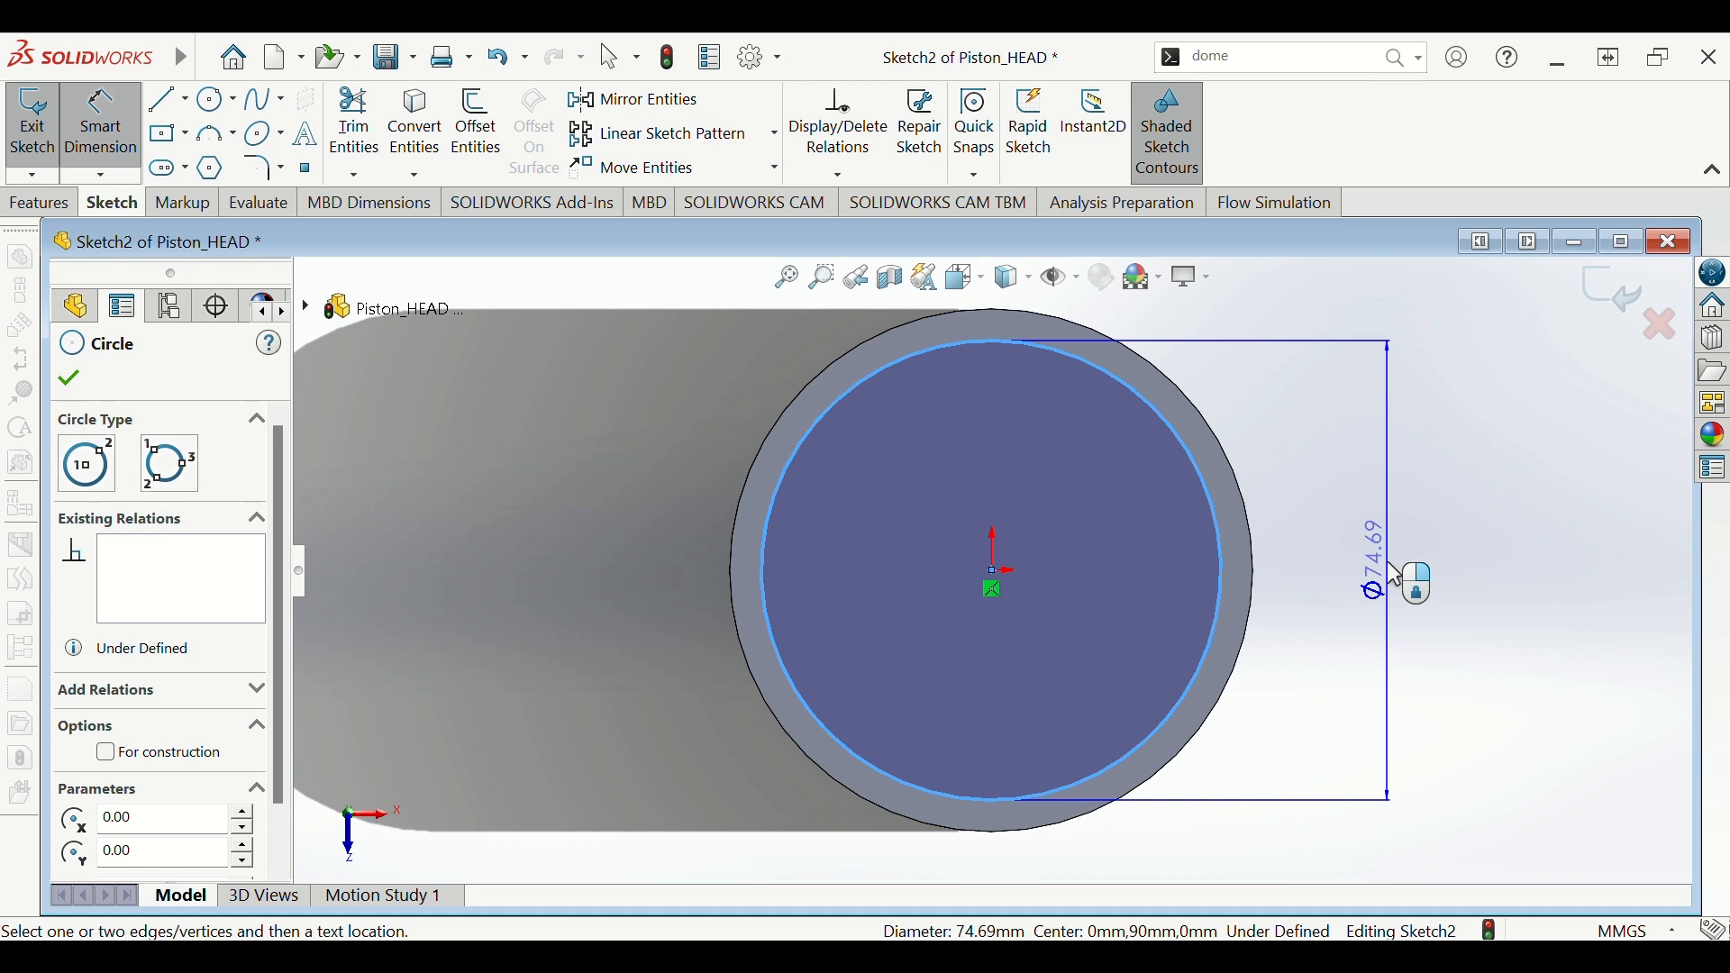
{"action": "left_click", "coordinate": [1394, 575]}
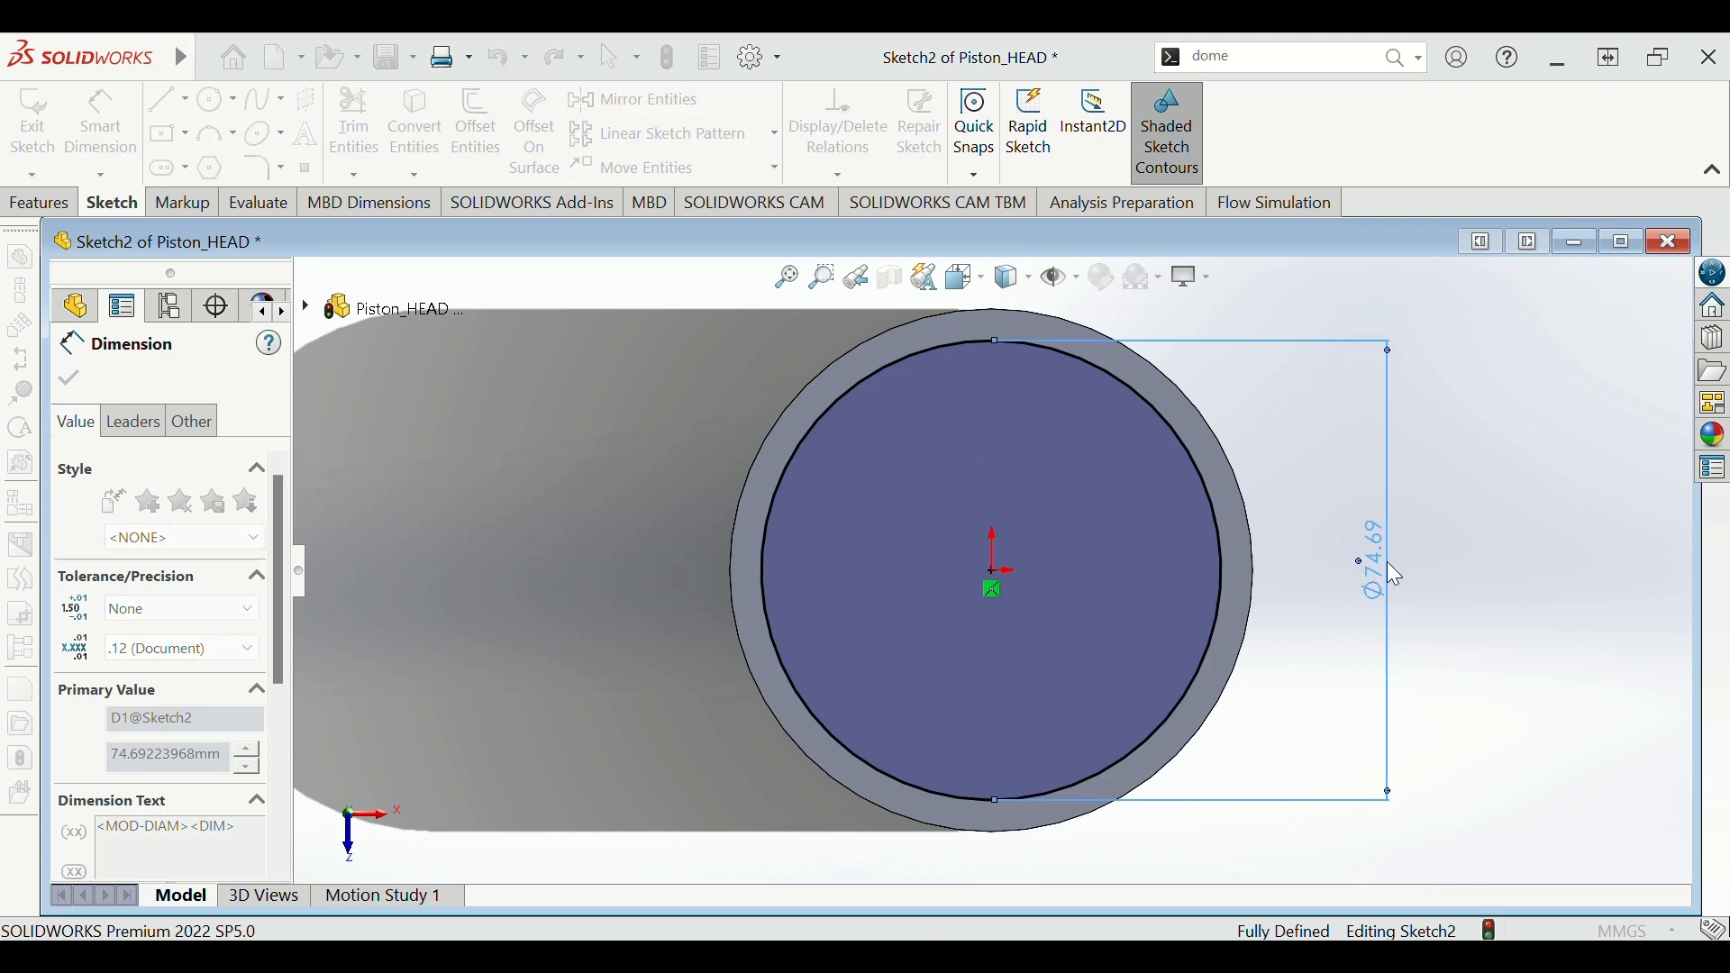
{"action": "type", "text": "79"}
{"action": "key", "text": "Return"}
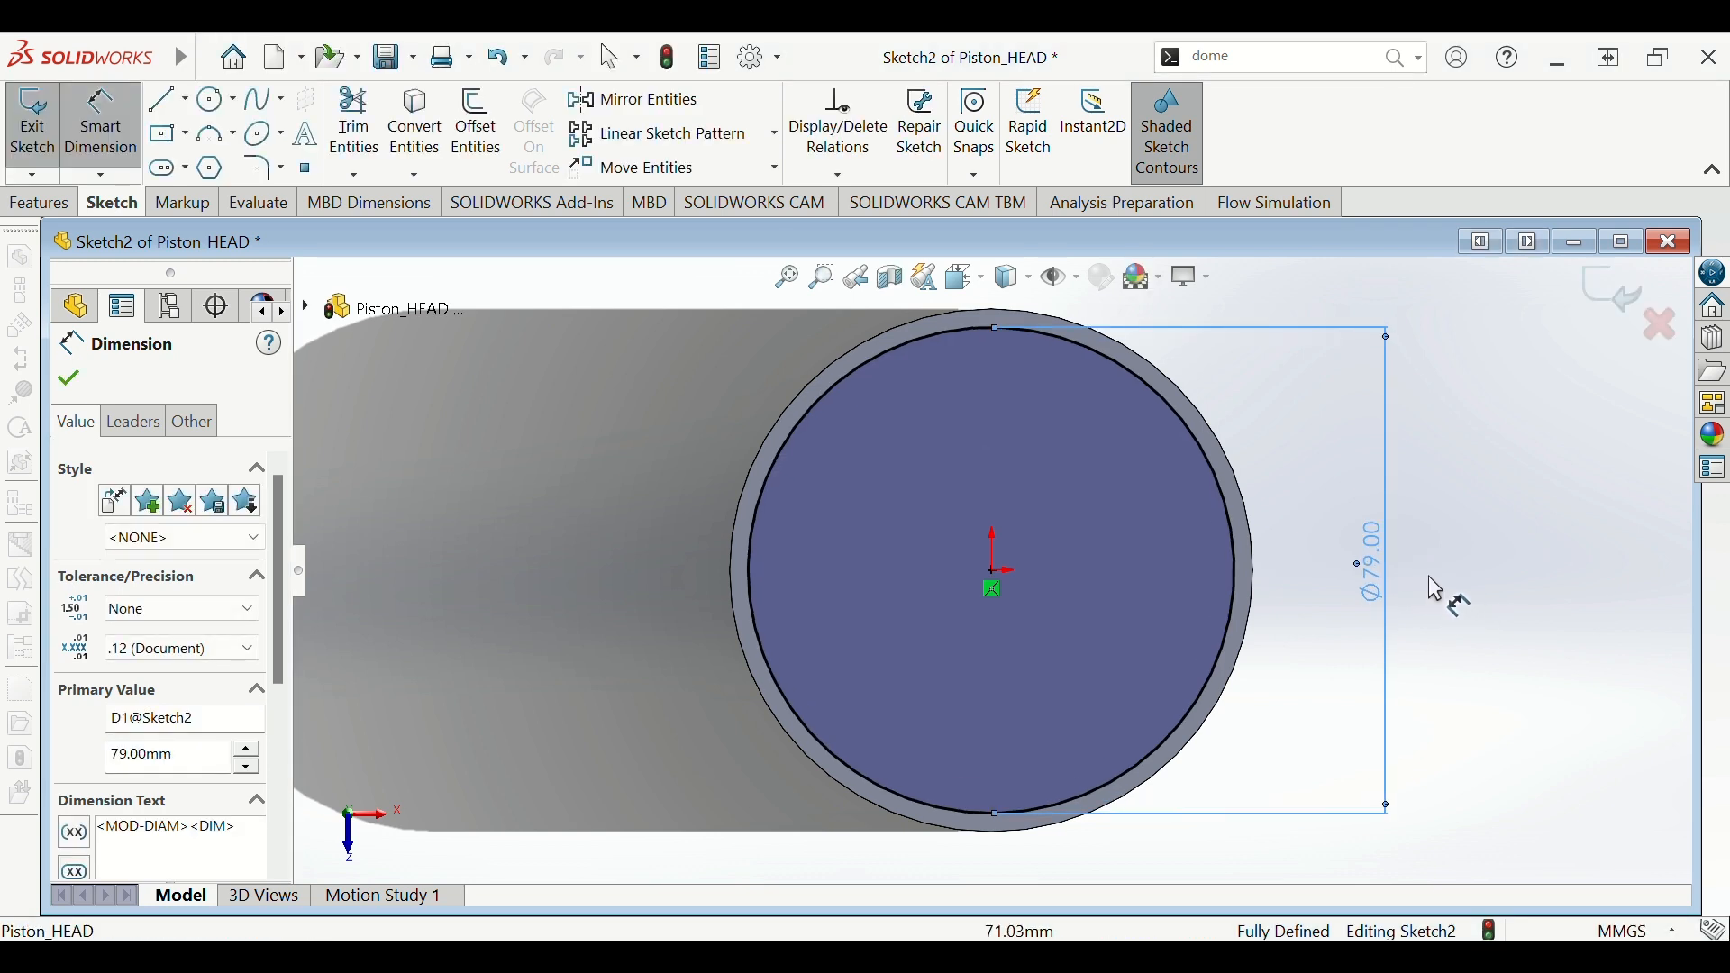
{"action": "key", "text": "Escape"}
{"action": "key", "text": "Escape"}
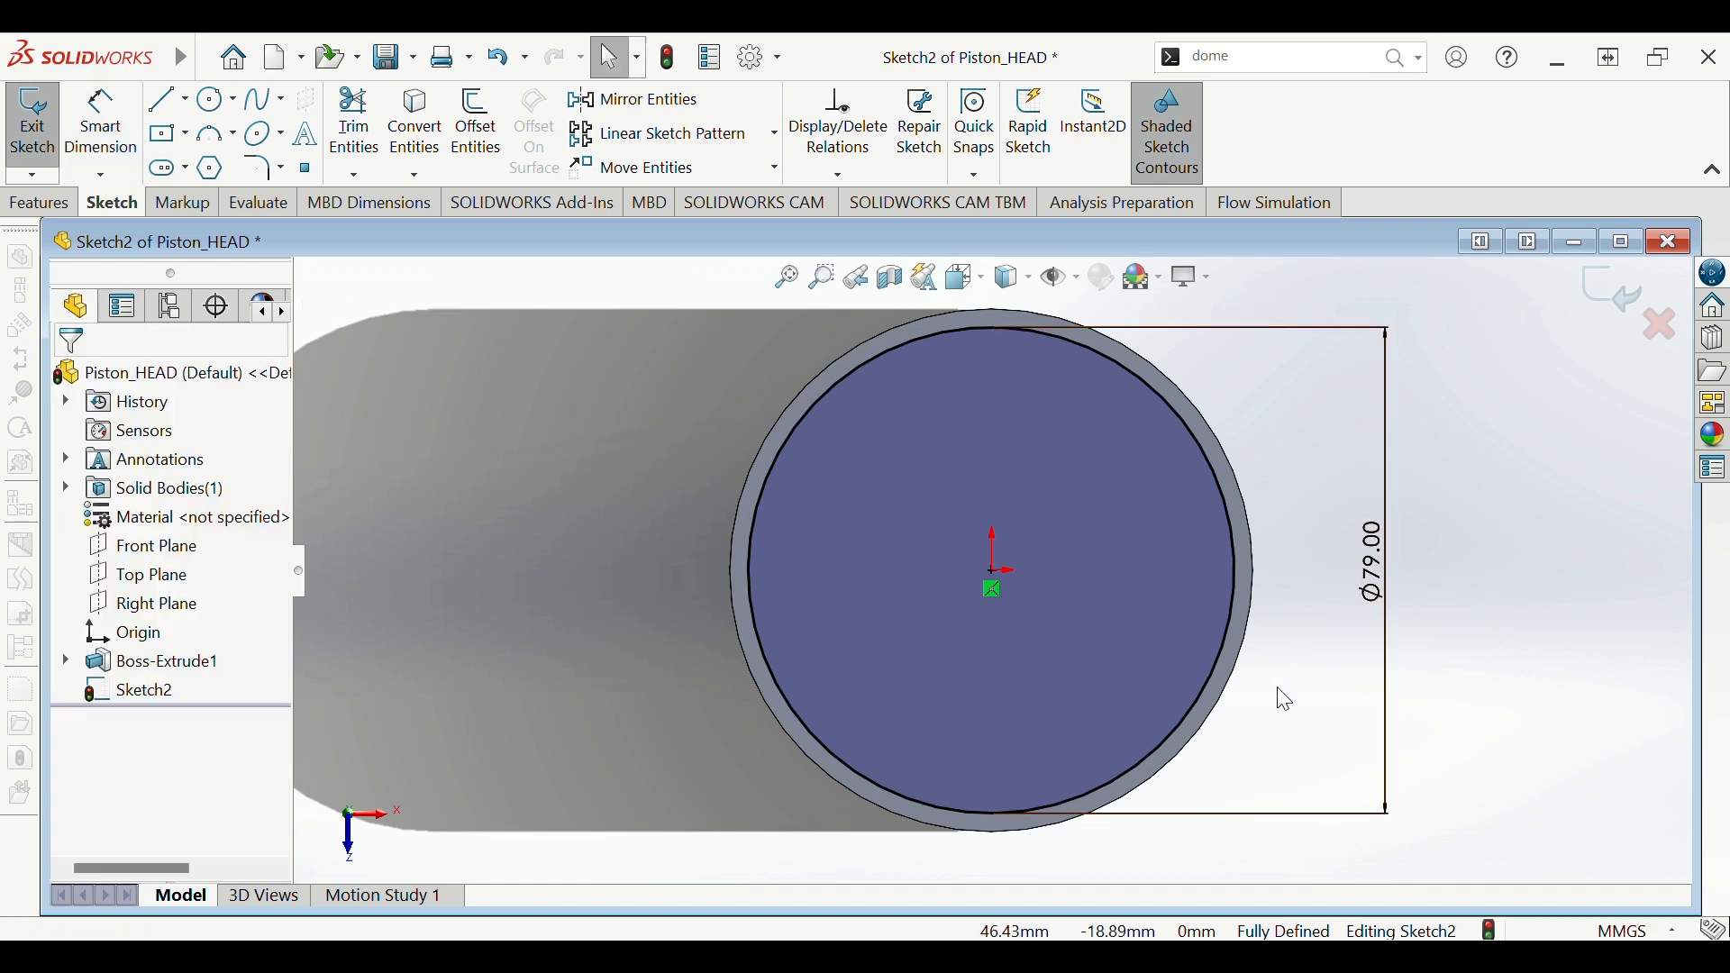
{"action": "mouse_move", "coordinate": [1278, 694]}
{"action": "middle_mouse_down"}
{"action": "mouse_move", "coordinate": [1297, 648]}
{"action": "mouse_move", "coordinate": [1253, 547]}
{"action": "mouse_move", "coordinate": [1228, 603]}
{"action": "mouse_move", "coordinate": [1267, 435]}
{"action": "mouse_move", "coordinate": [1195, 465]}
{"action": "middle_mouse_up"}
{"action": "scroll", "coordinate": [1186, 453], "scroll_direction": "up", "scroll_amount": 1}
{"action": "scroll", "coordinate": [1180, 458], "scroll_direction": "down", "scroll_amount": 2}
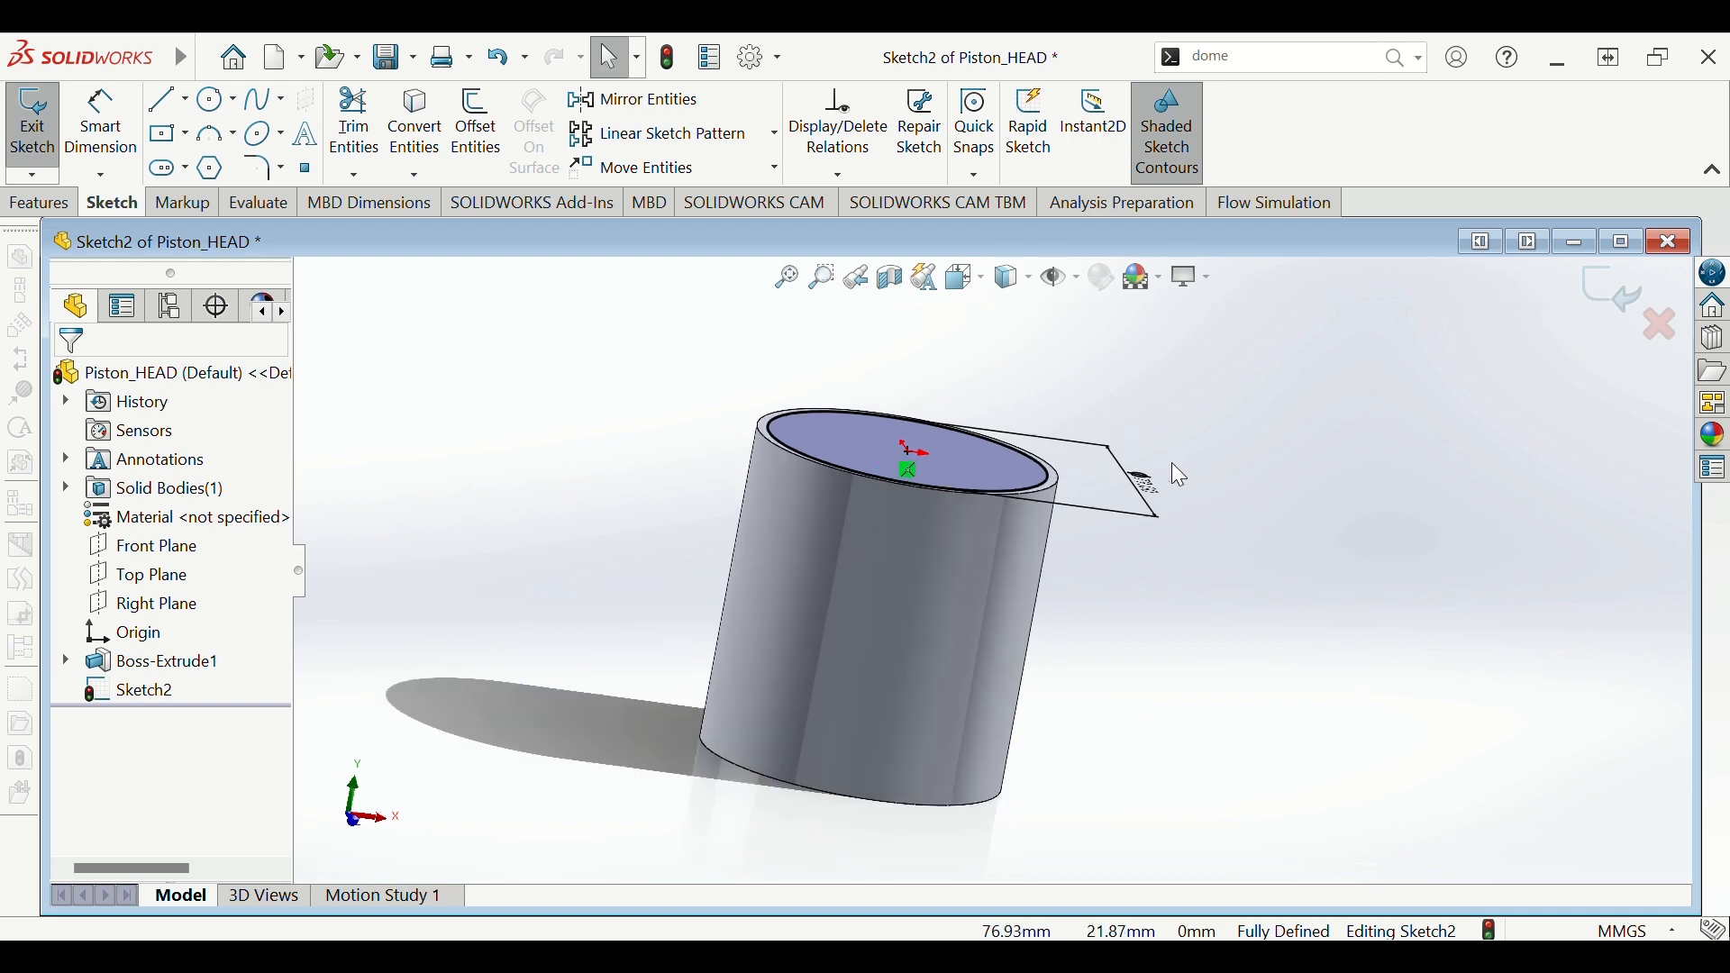
{"action": "scroll", "coordinate": [1072, 472], "scroll_direction": "down", "scroll_amount": 1}
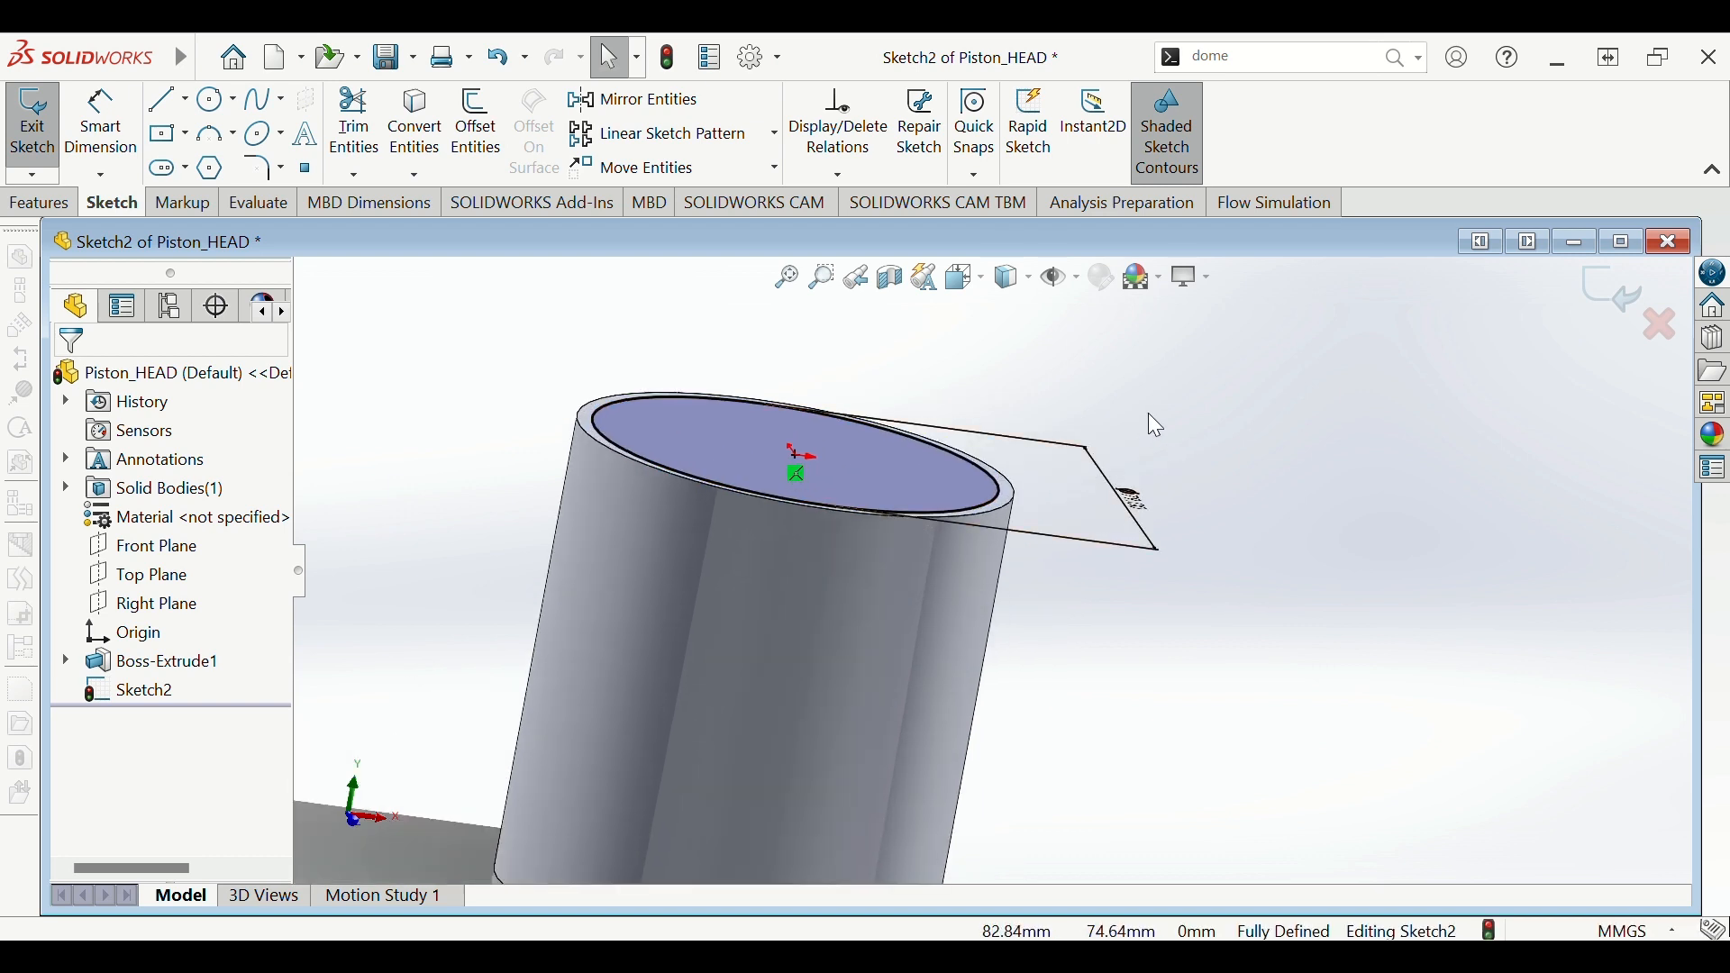
{"action": "middle_click_drag", "start_coordinate": [1148, 412], "coordinate": [1160, 511]}
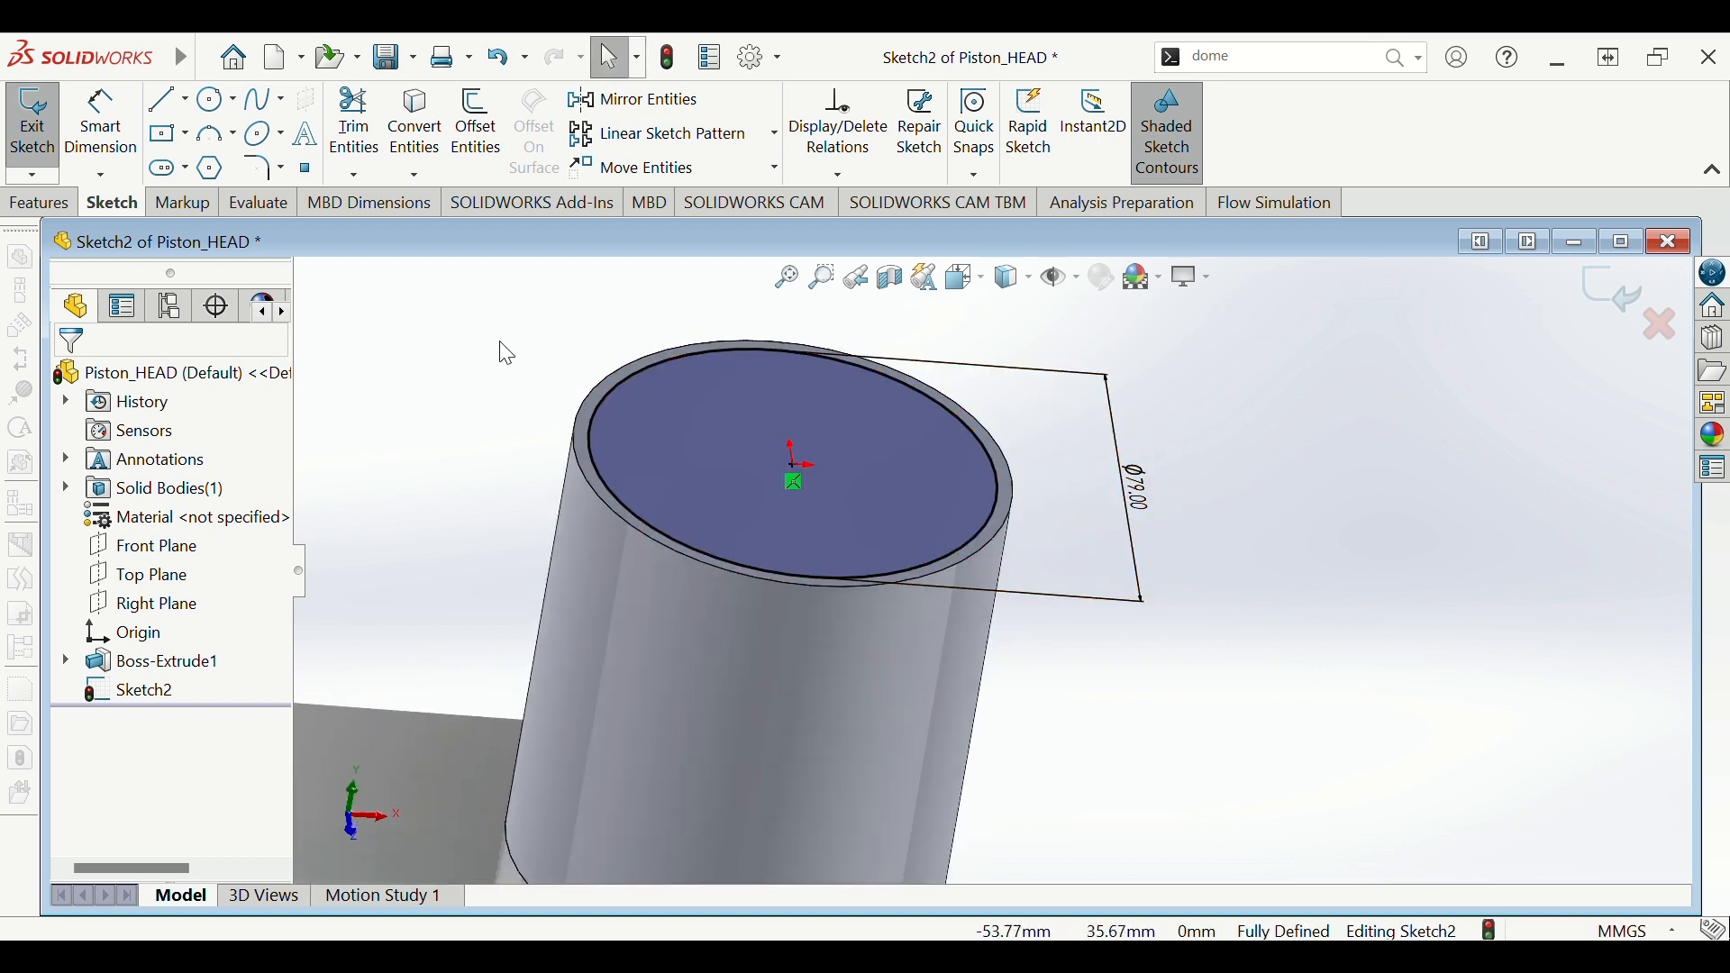
{"action": "left_click", "coordinate": [39, 203]}
- Cut the Ø79 circle 33 mm deep into the cylinder's end
{"action": "left_click", "coordinate": [383, 122]}
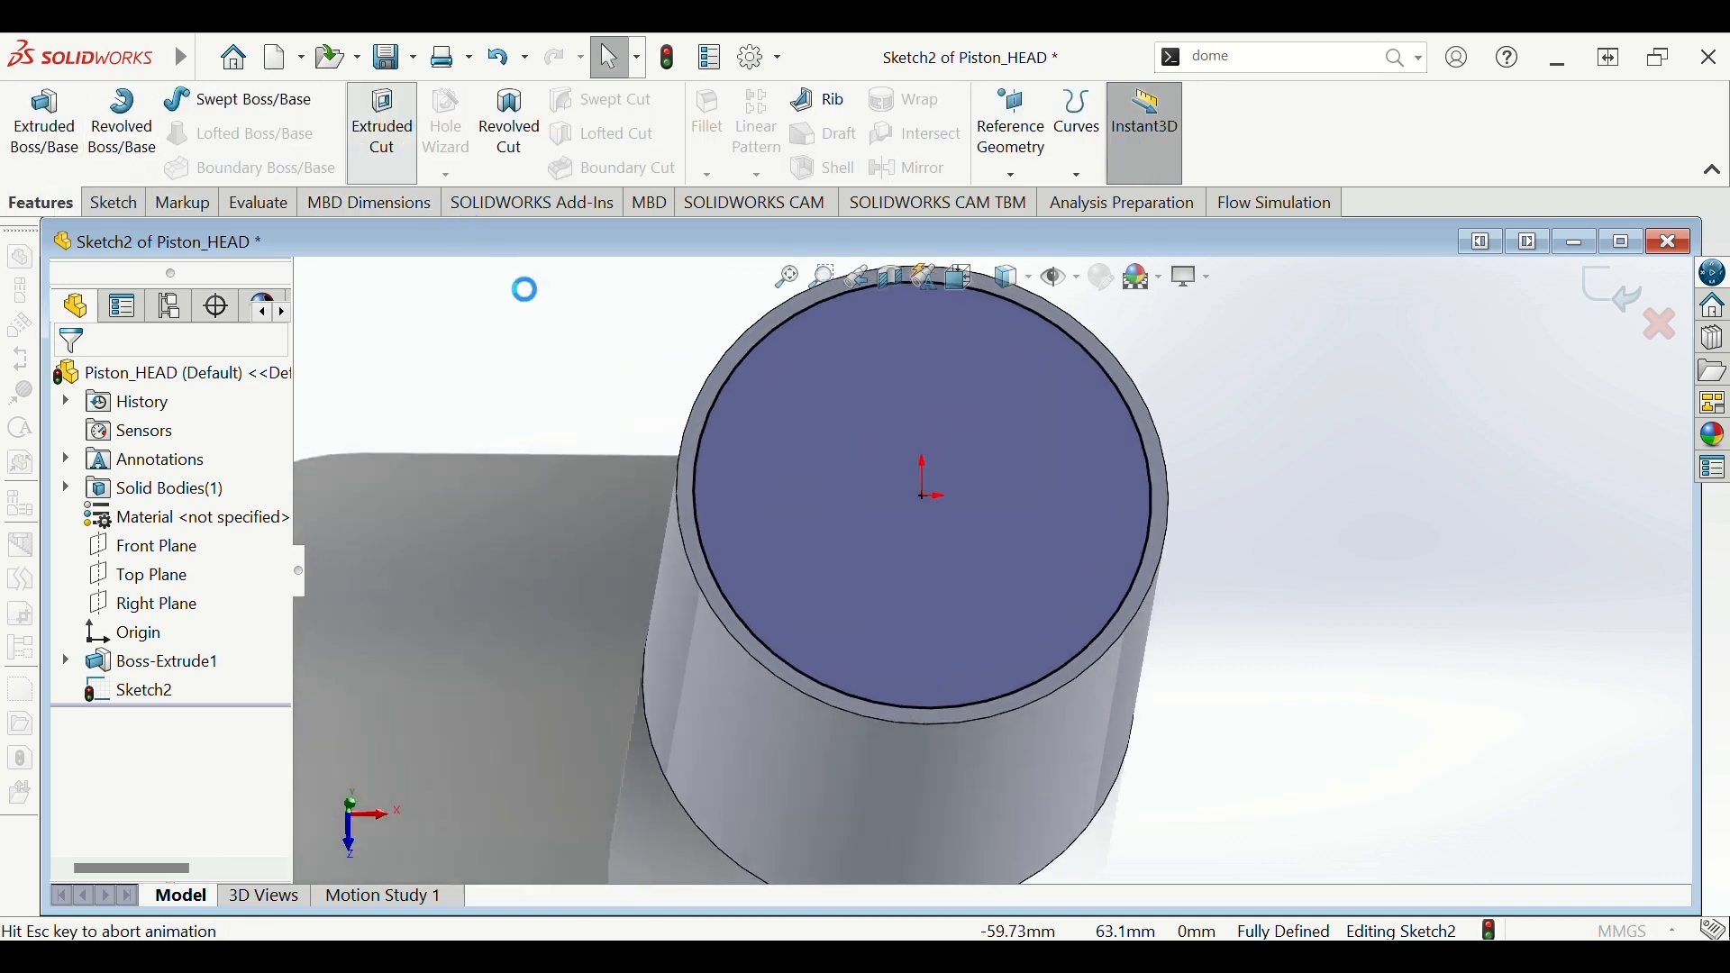
{"action": "mouse_move", "coordinate": [609, 418]}
{"action": "middle_mouse_down"}
{"action": "mouse_move", "coordinate": [648, 432]}
{"action": "mouse_move", "coordinate": [703, 404]}
{"action": "mouse_move", "coordinate": [717, 430]}
{"action": "middle_mouse_up"}
{"action": "left_click", "coordinate": [782, 589]}
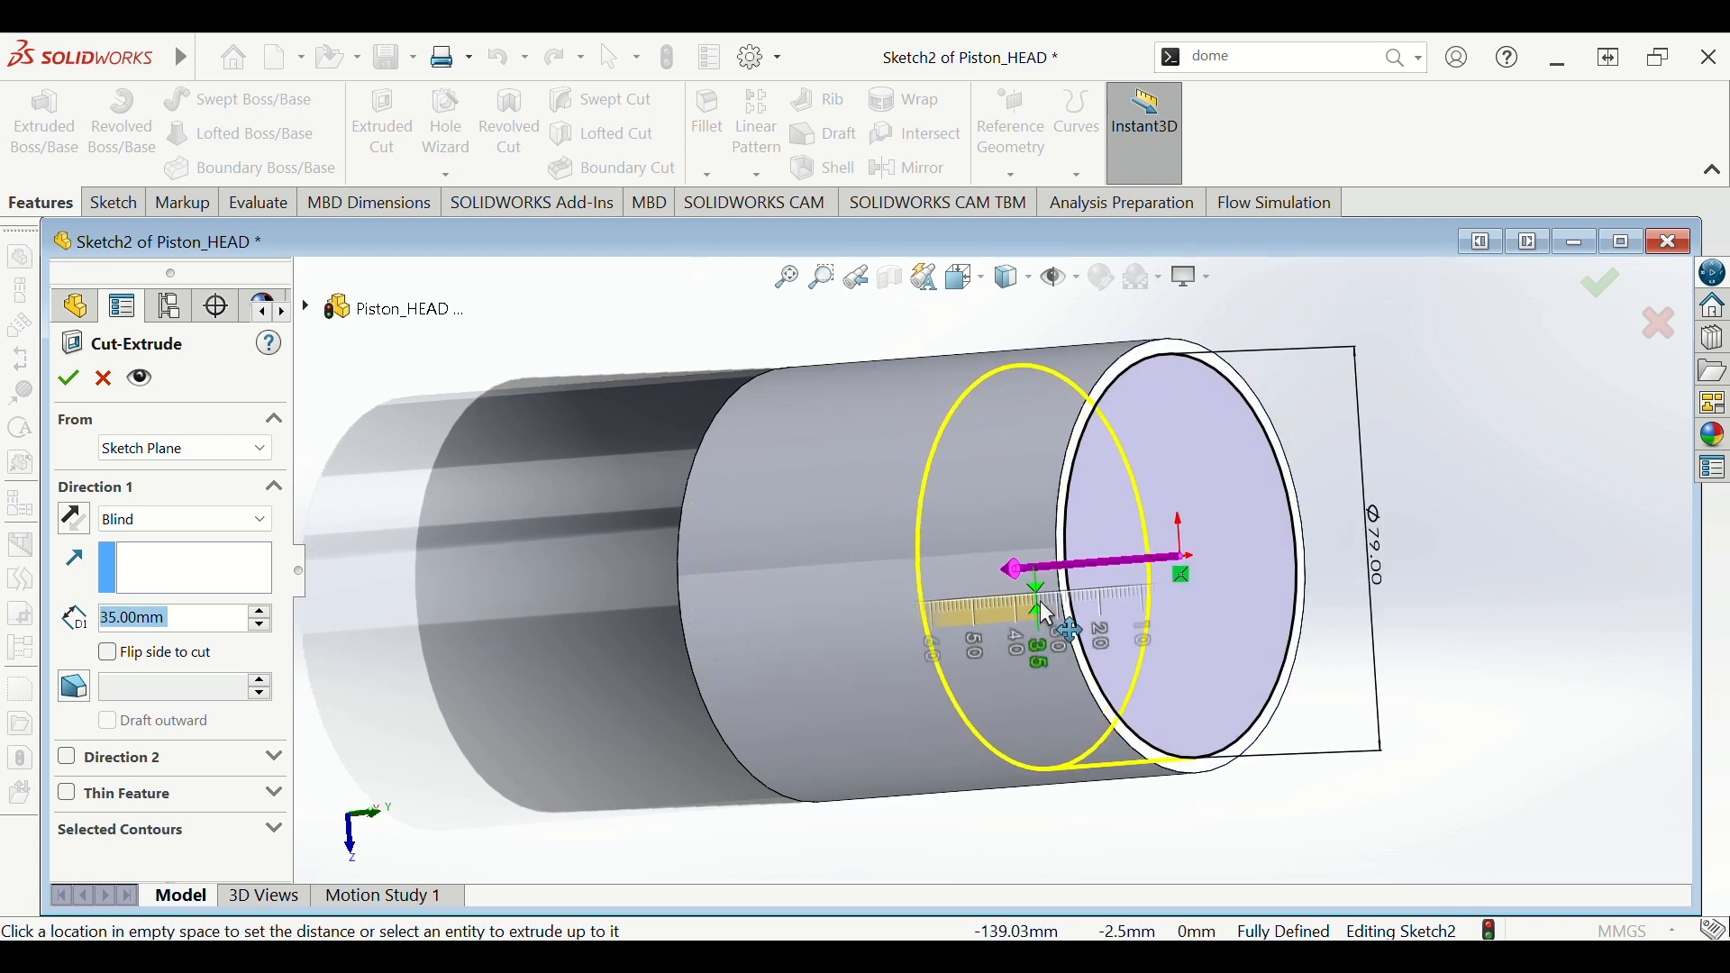
{"action": "left_click", "coordinate": [1054, 602]}
{"action": "middle_click_drag", "start_coordinate": [1359, 603], "coordinate": [1326, 596]}
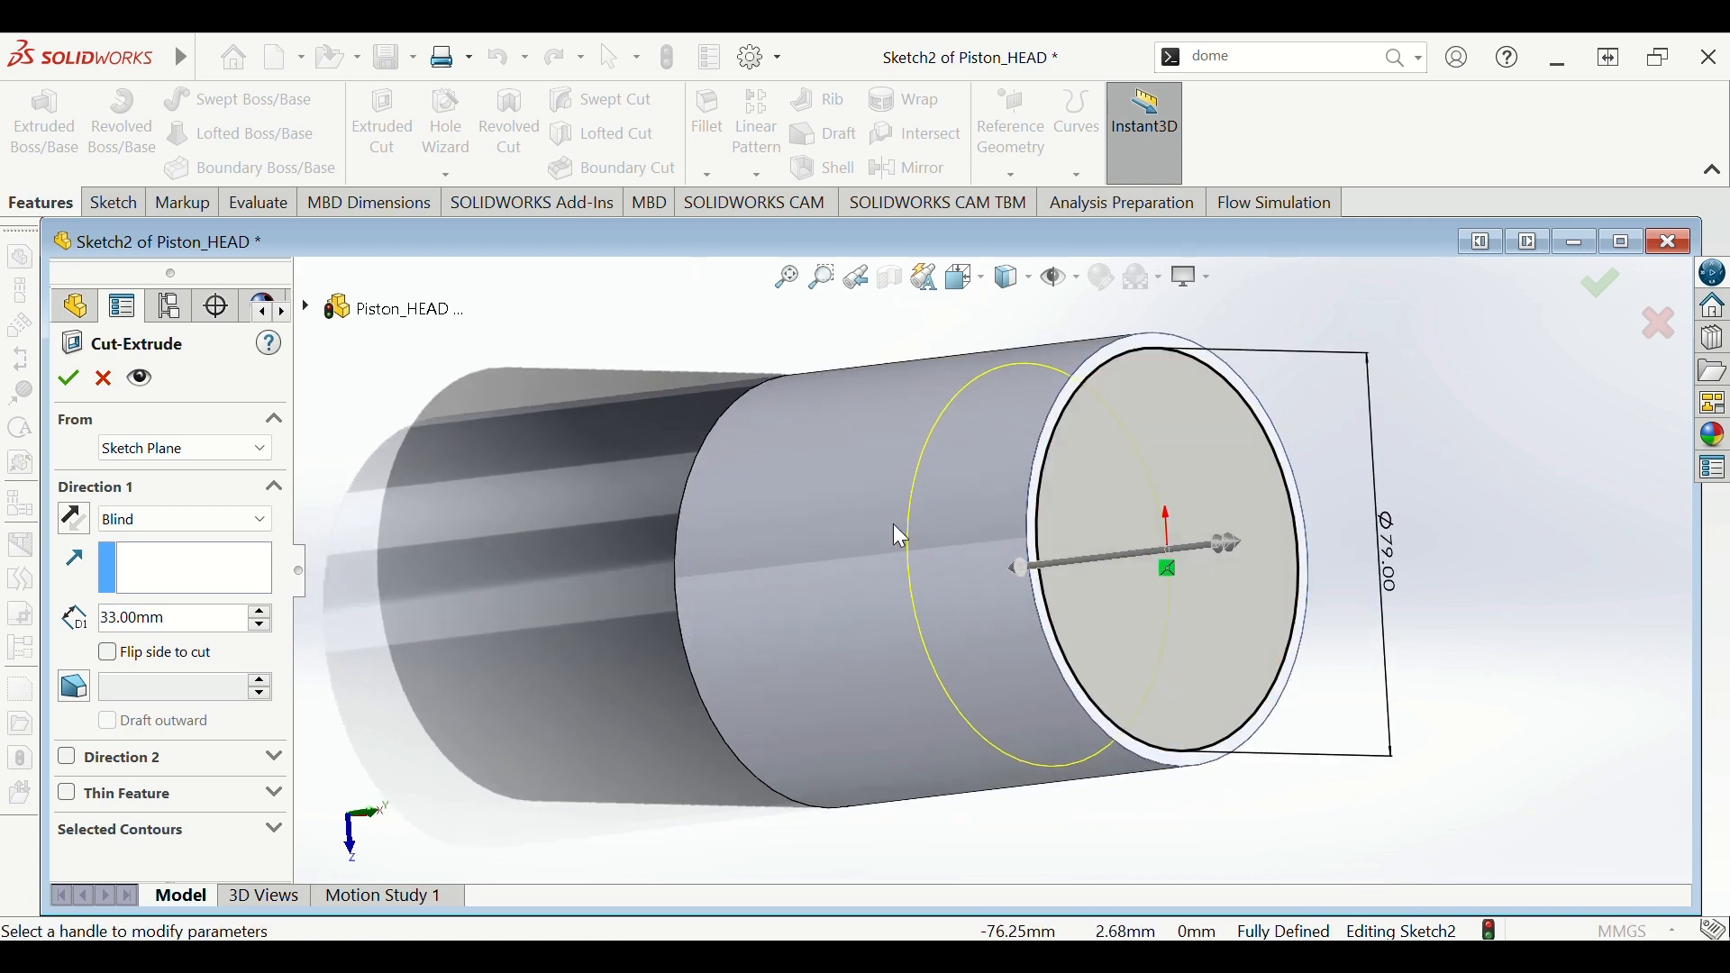
{"action": "left_click", "coordinate": [68, 379]}
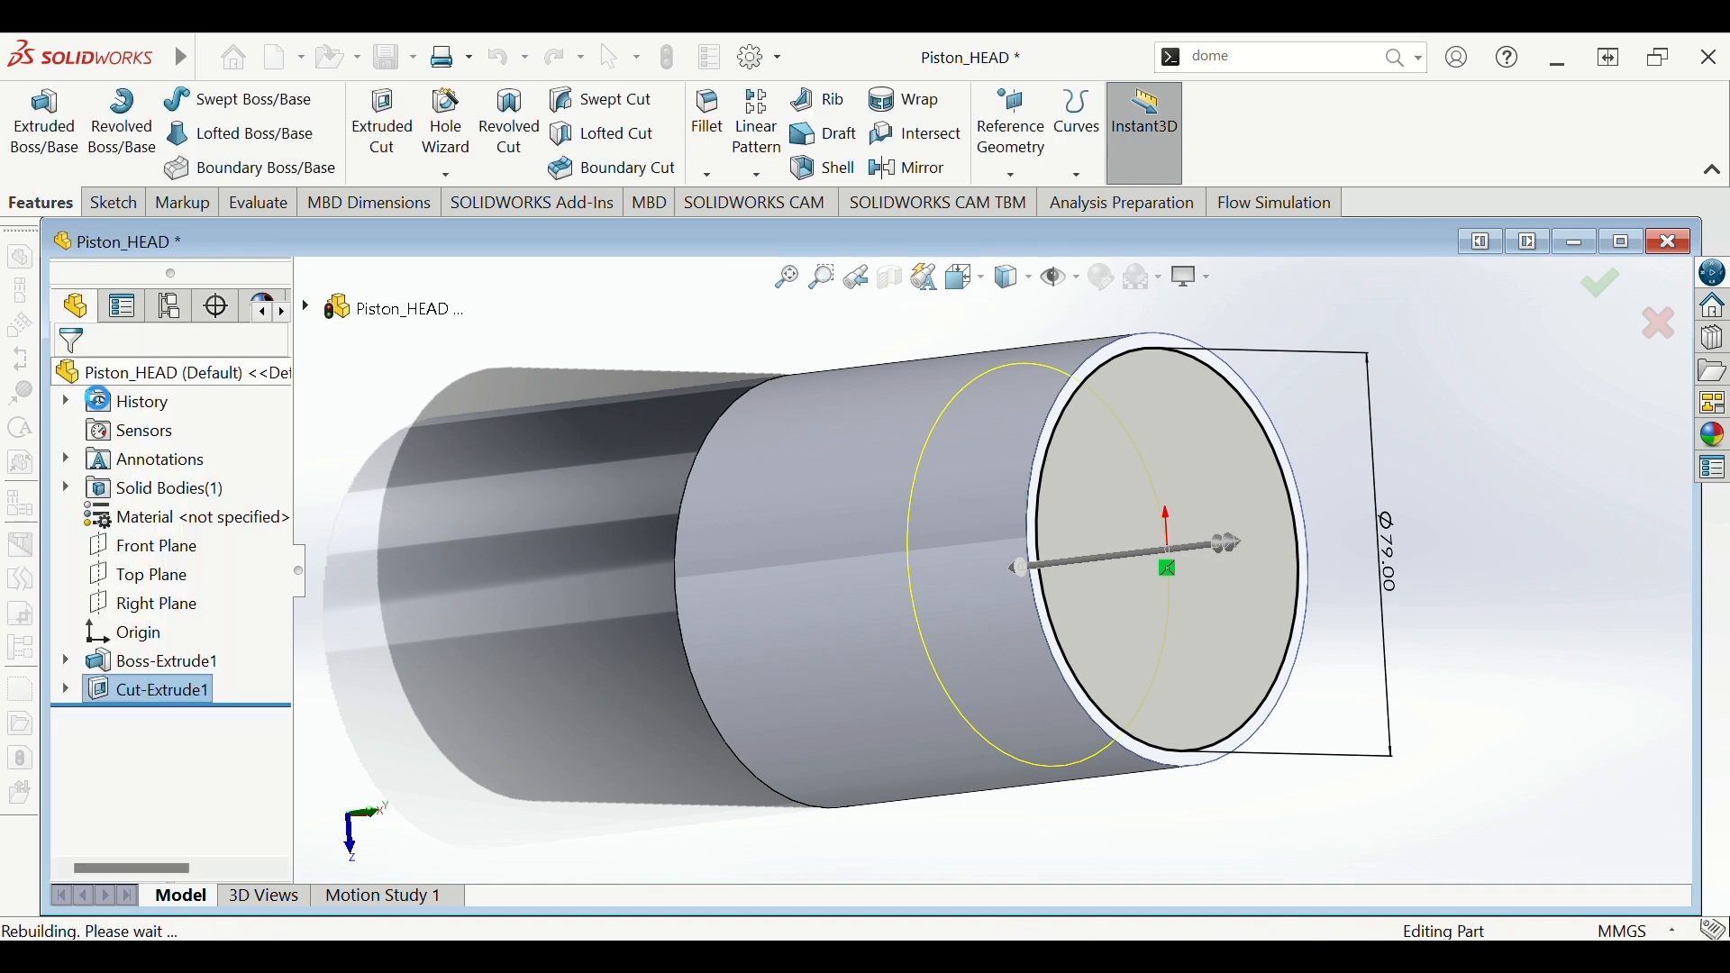
{"action": "middle_click_drag", "start_coordinate": [963, 576], "coordinate": [1162, 564]}
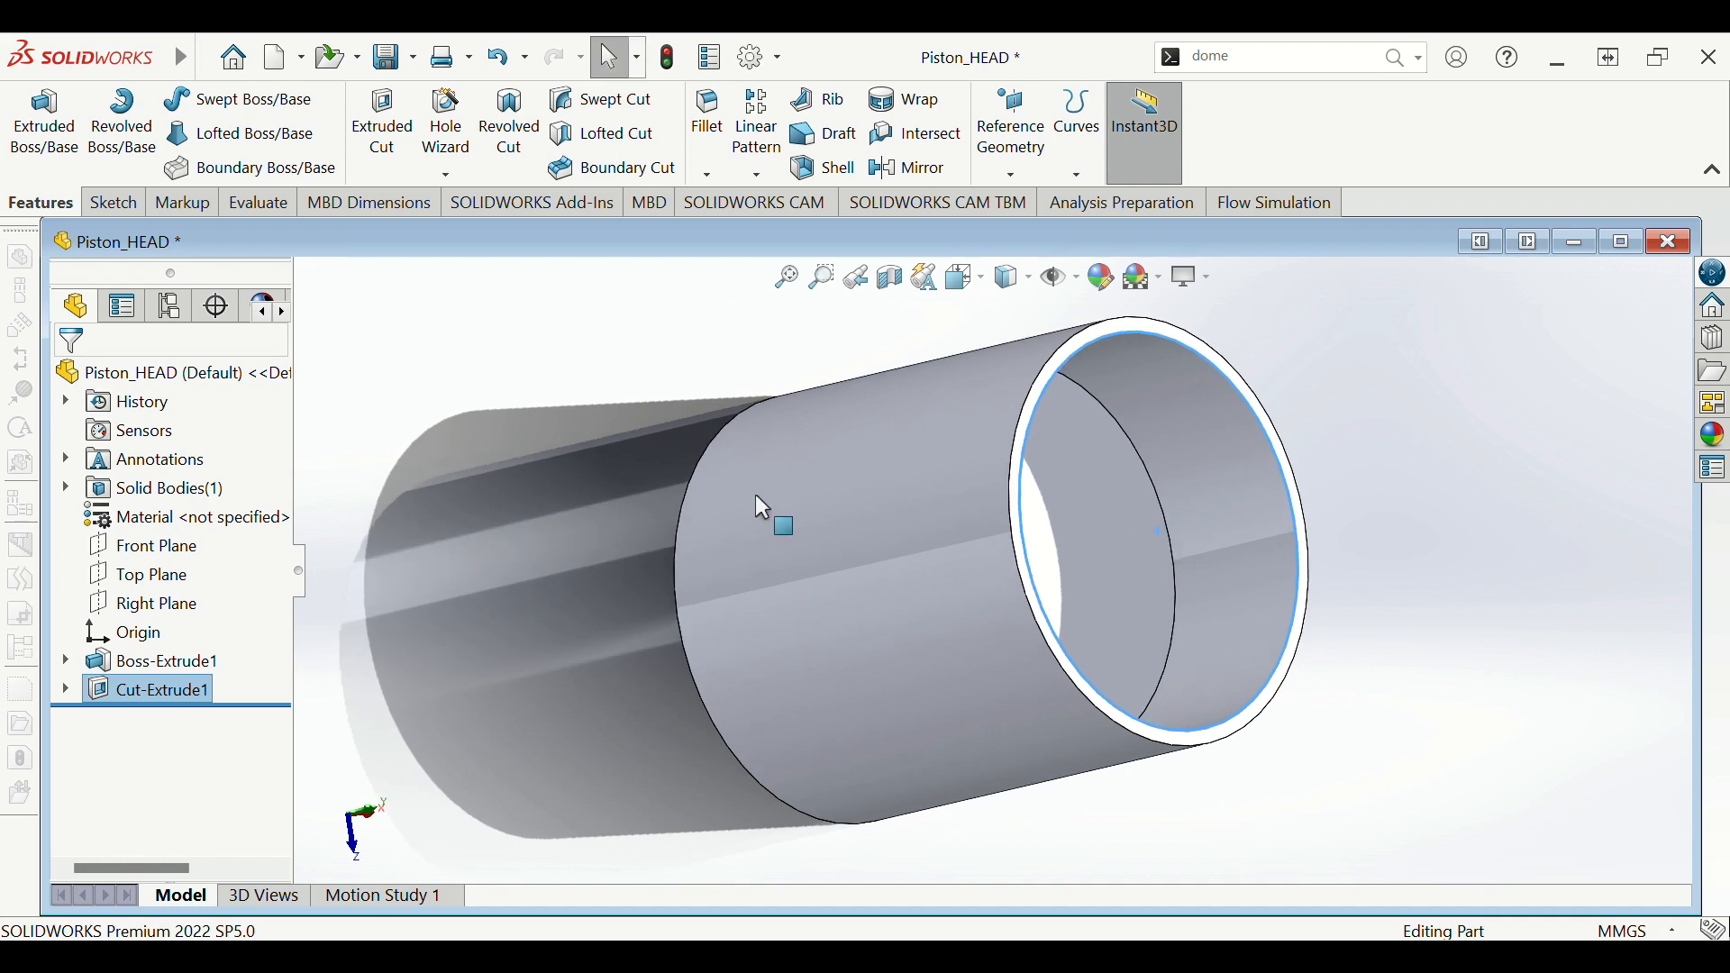
- Edit Cut-Extrude1 so the cut starts from a 7.30 mm offset
{"action": "right_click", "coordinate": [140, 705]}
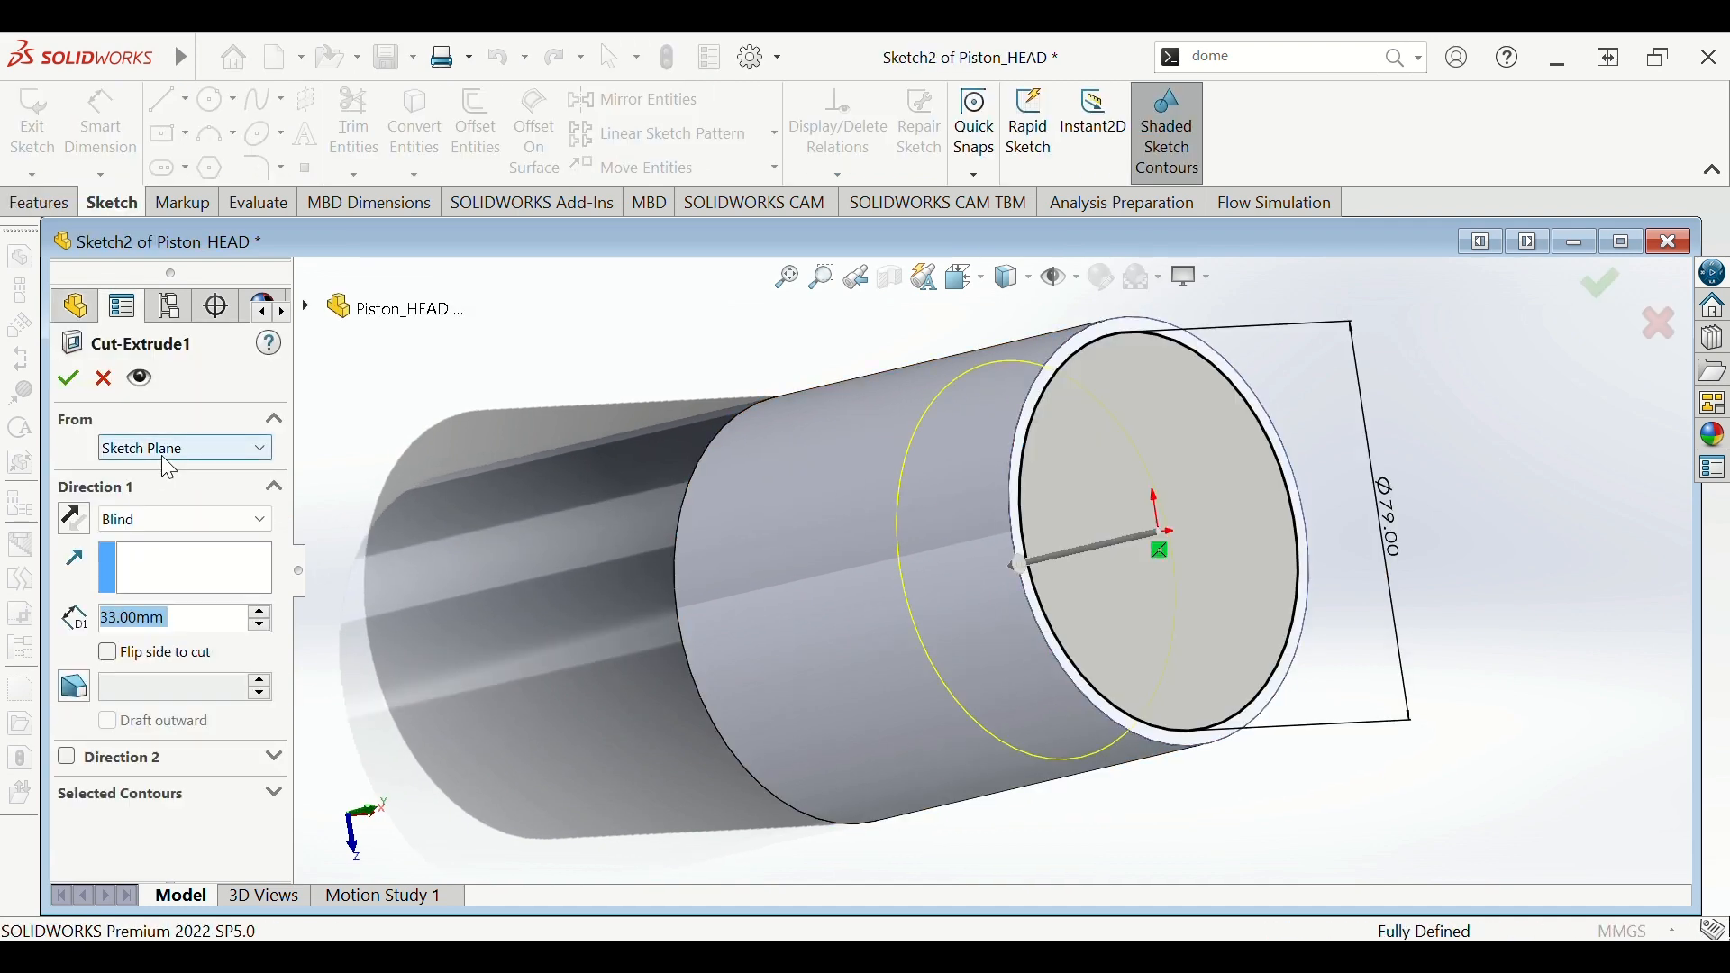
{"action": "middle_click_drag", "start_coordinate": [1135, 688], "coordinate": [1109, 478]}
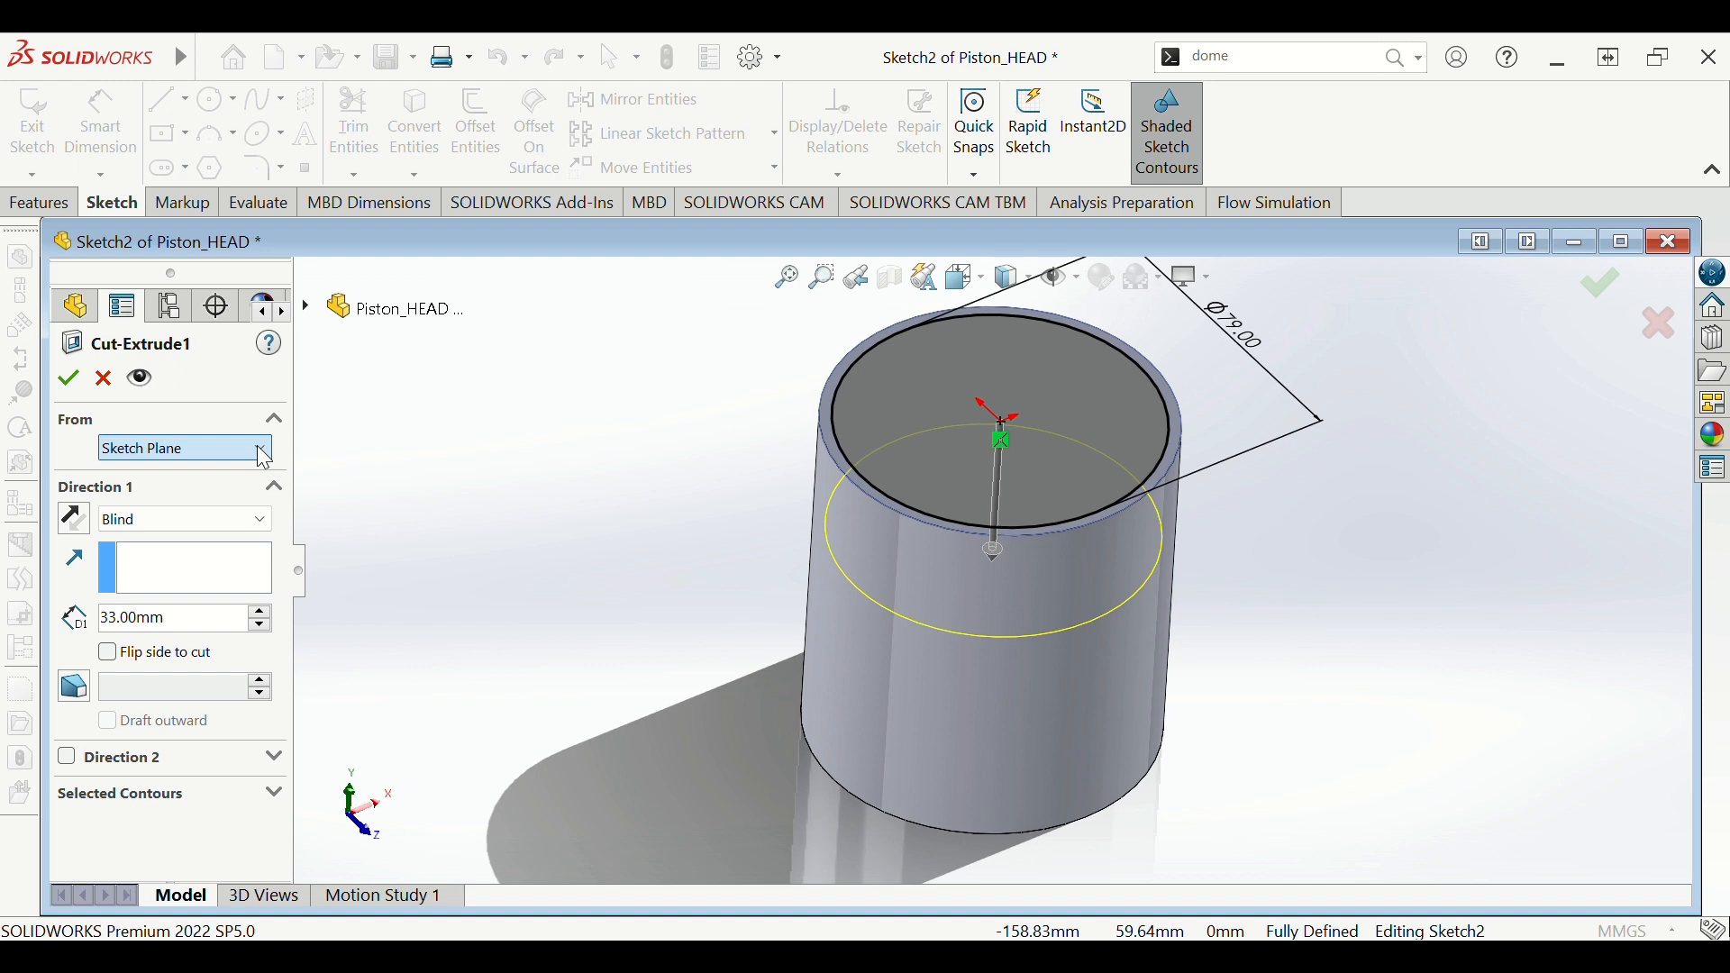
{"action": "left_click", "coordinate": [257, 445]}
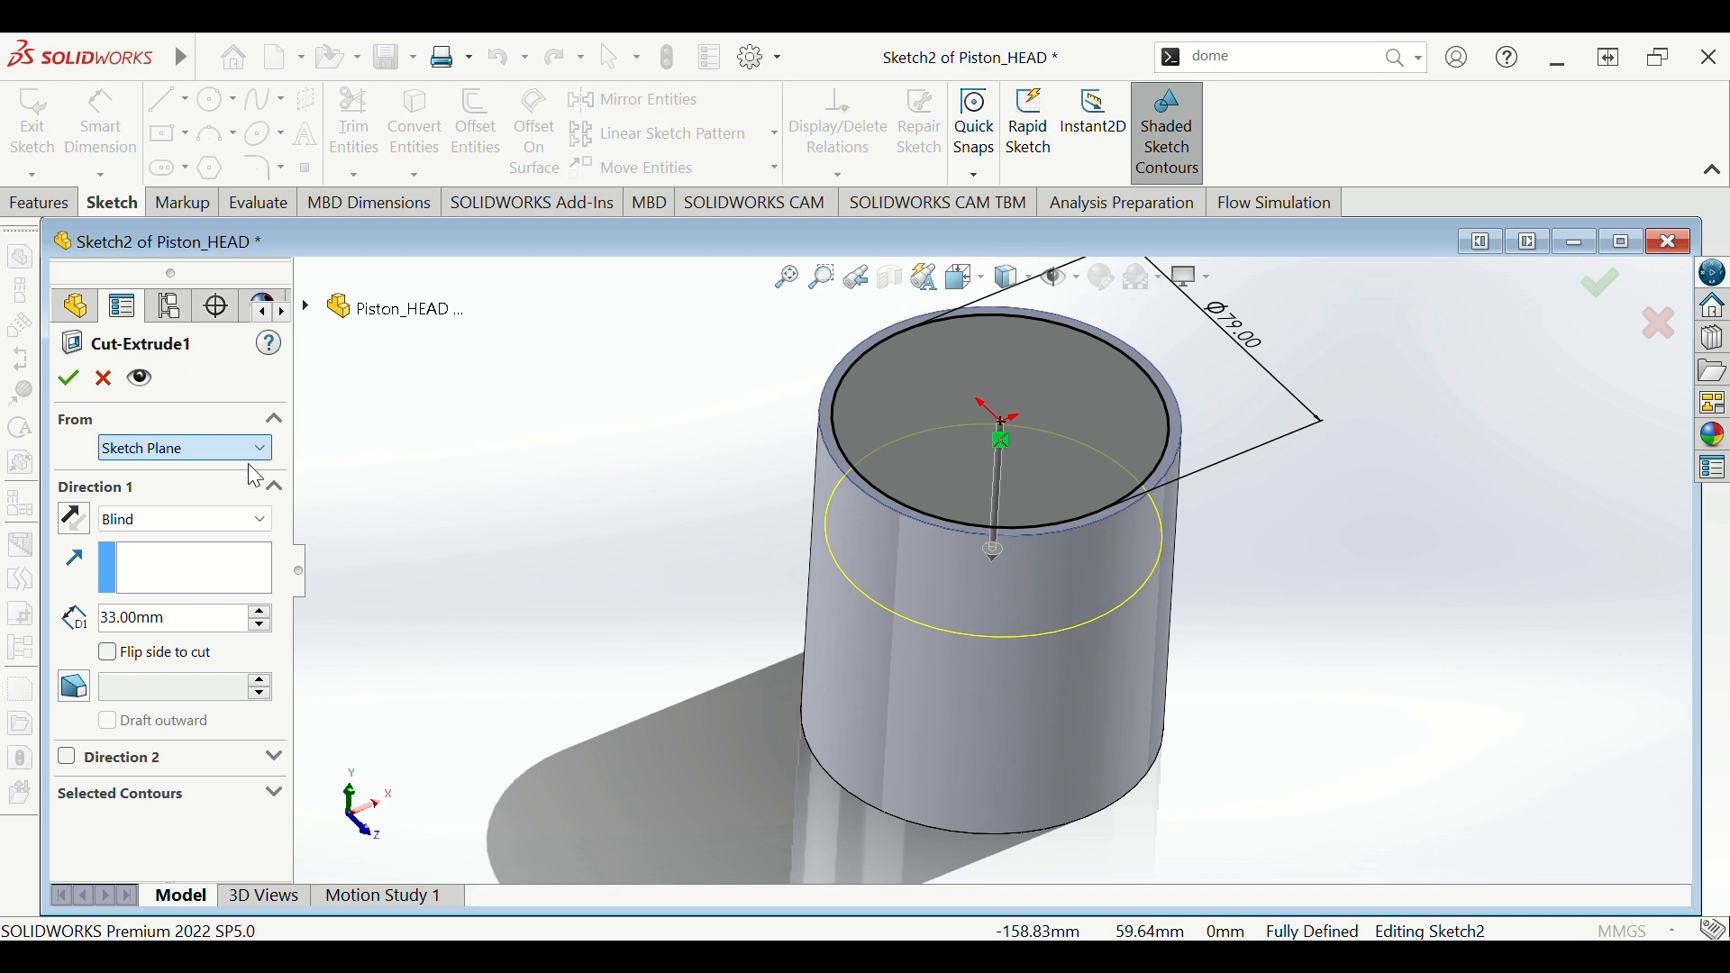
{"action": "left_click", "coordinate": [259, 538]}
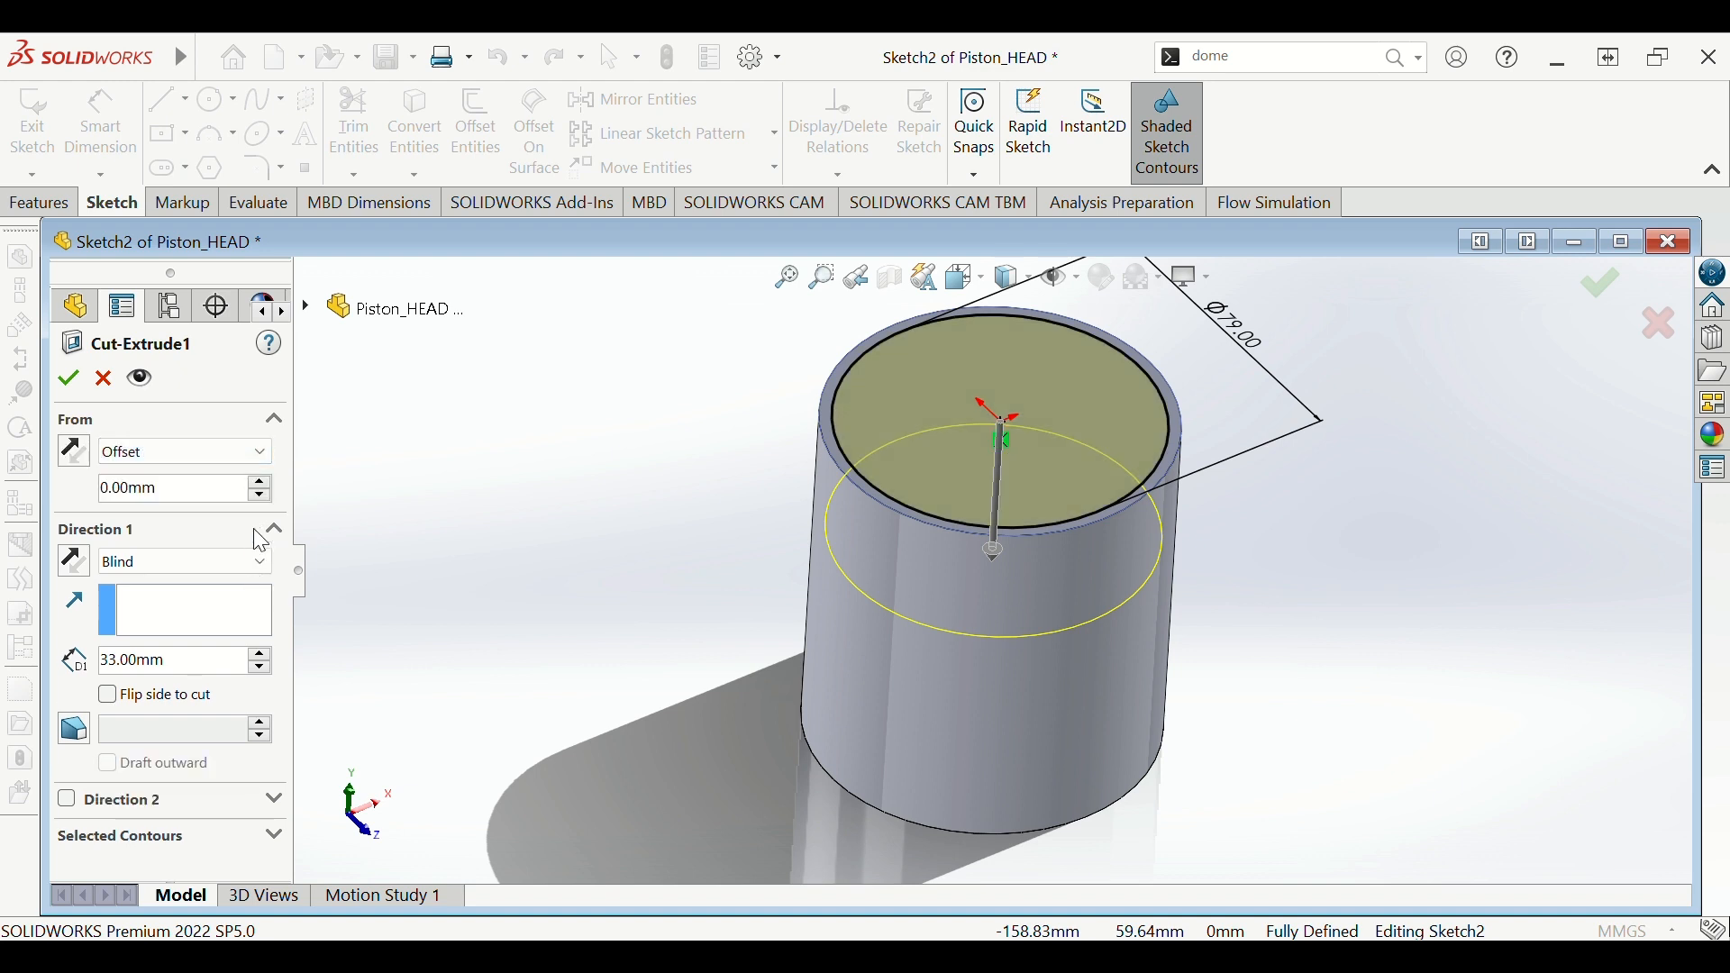
{"action": "left_click", "coordinate": [213, 487]}
{"action": "type", "text": "7.3"}
{"action": "key", "text": "Return"}
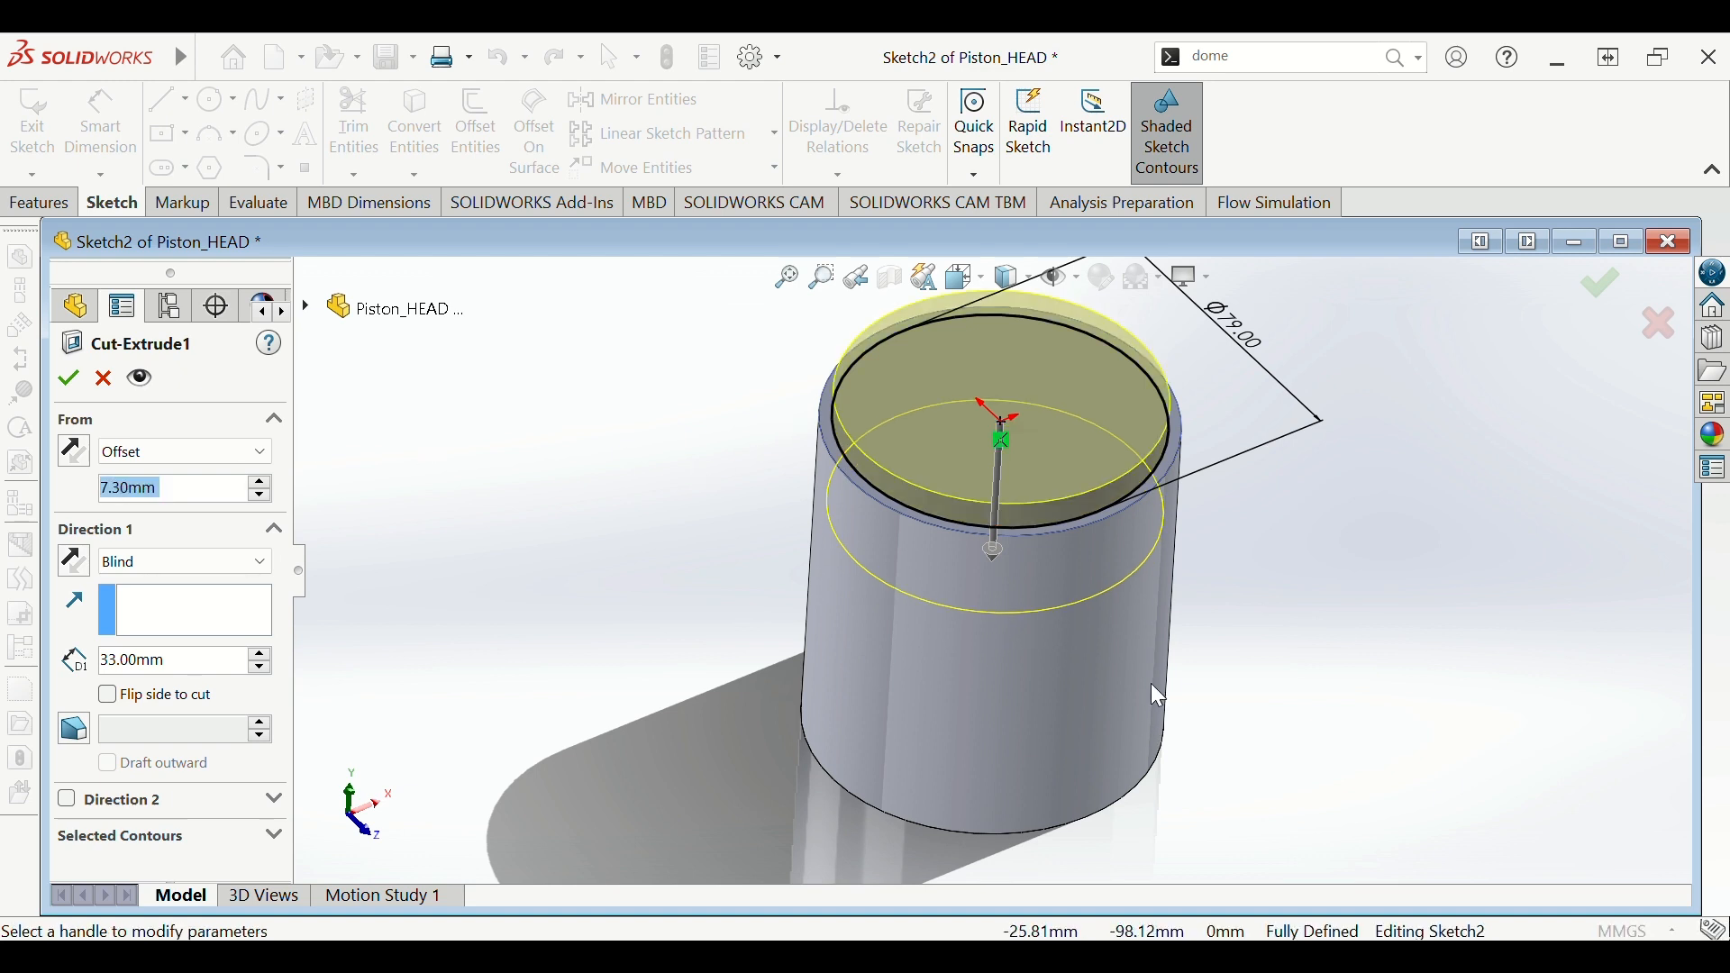
{"action": "mouse_move", "coordinate": [1147, 699]}
{"action": "middle_mouse_down"}
{"action": "mouse_move", "coordinate": [1160, 539]}
{"action": "mouse_move", "coordinate": [1185, 535]}
{"action": "mouse_move", "coordinate": [1187, 576]}
{"action": "middle_mouse_up"}
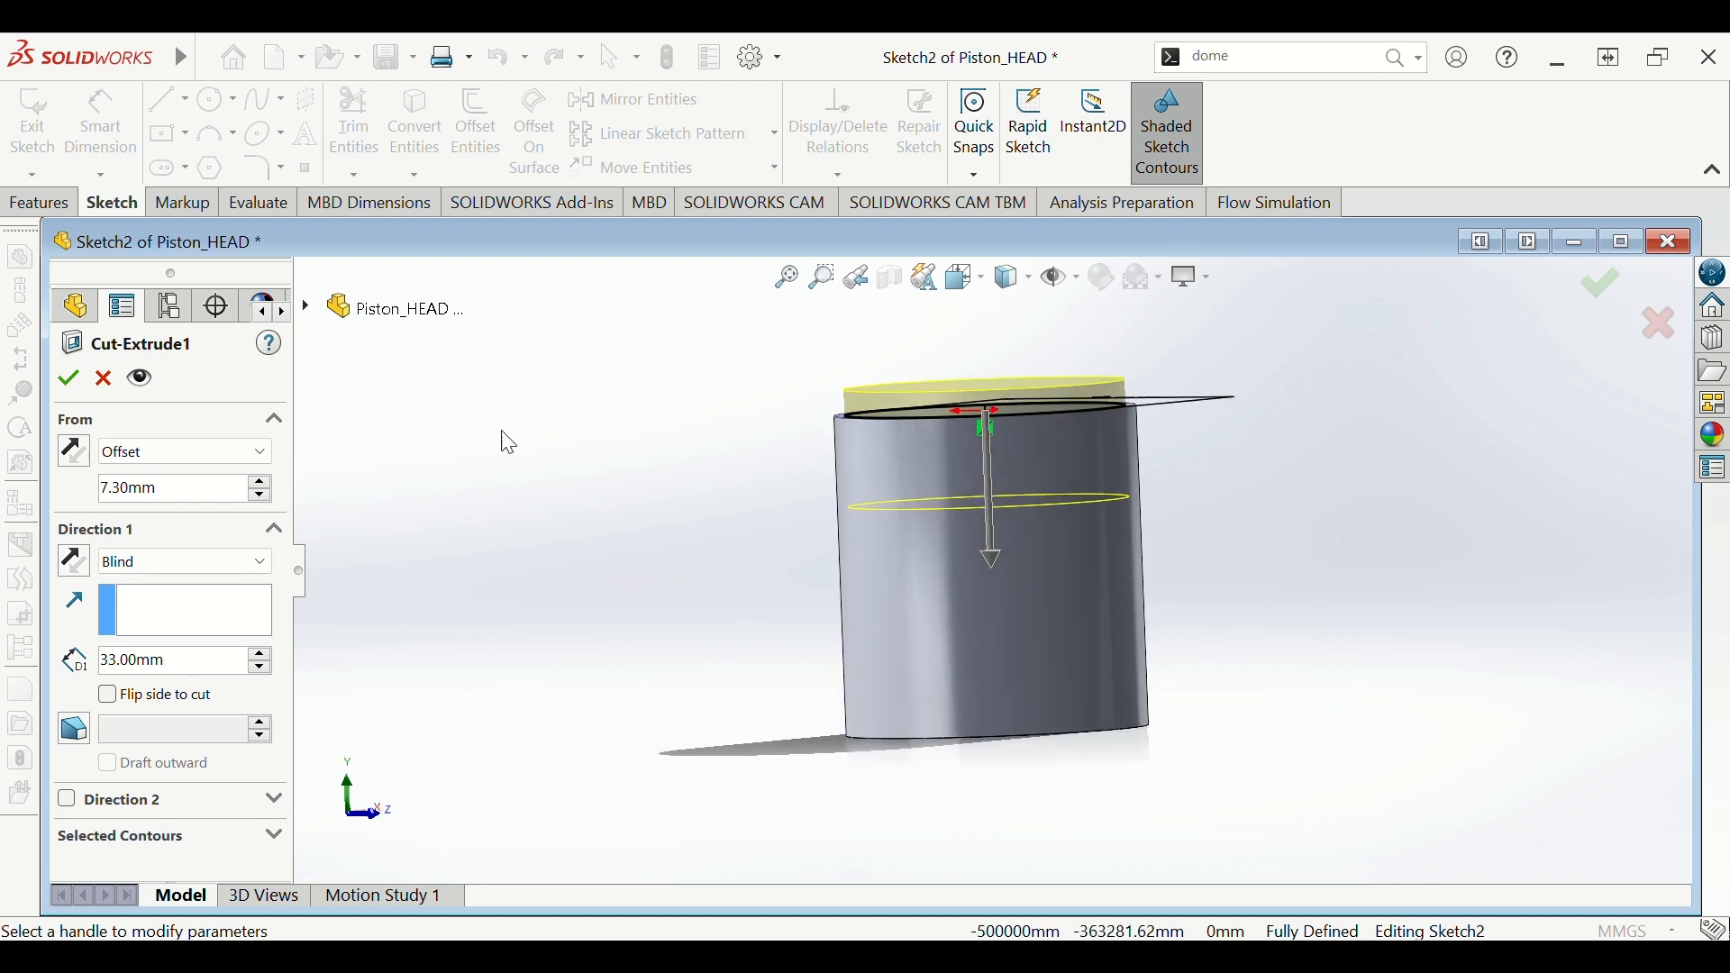
- Reverse the offset below the top face and shorten the cut depth to 4.30 mm
{"action": "left_click", "coordinate": [75, 450]}
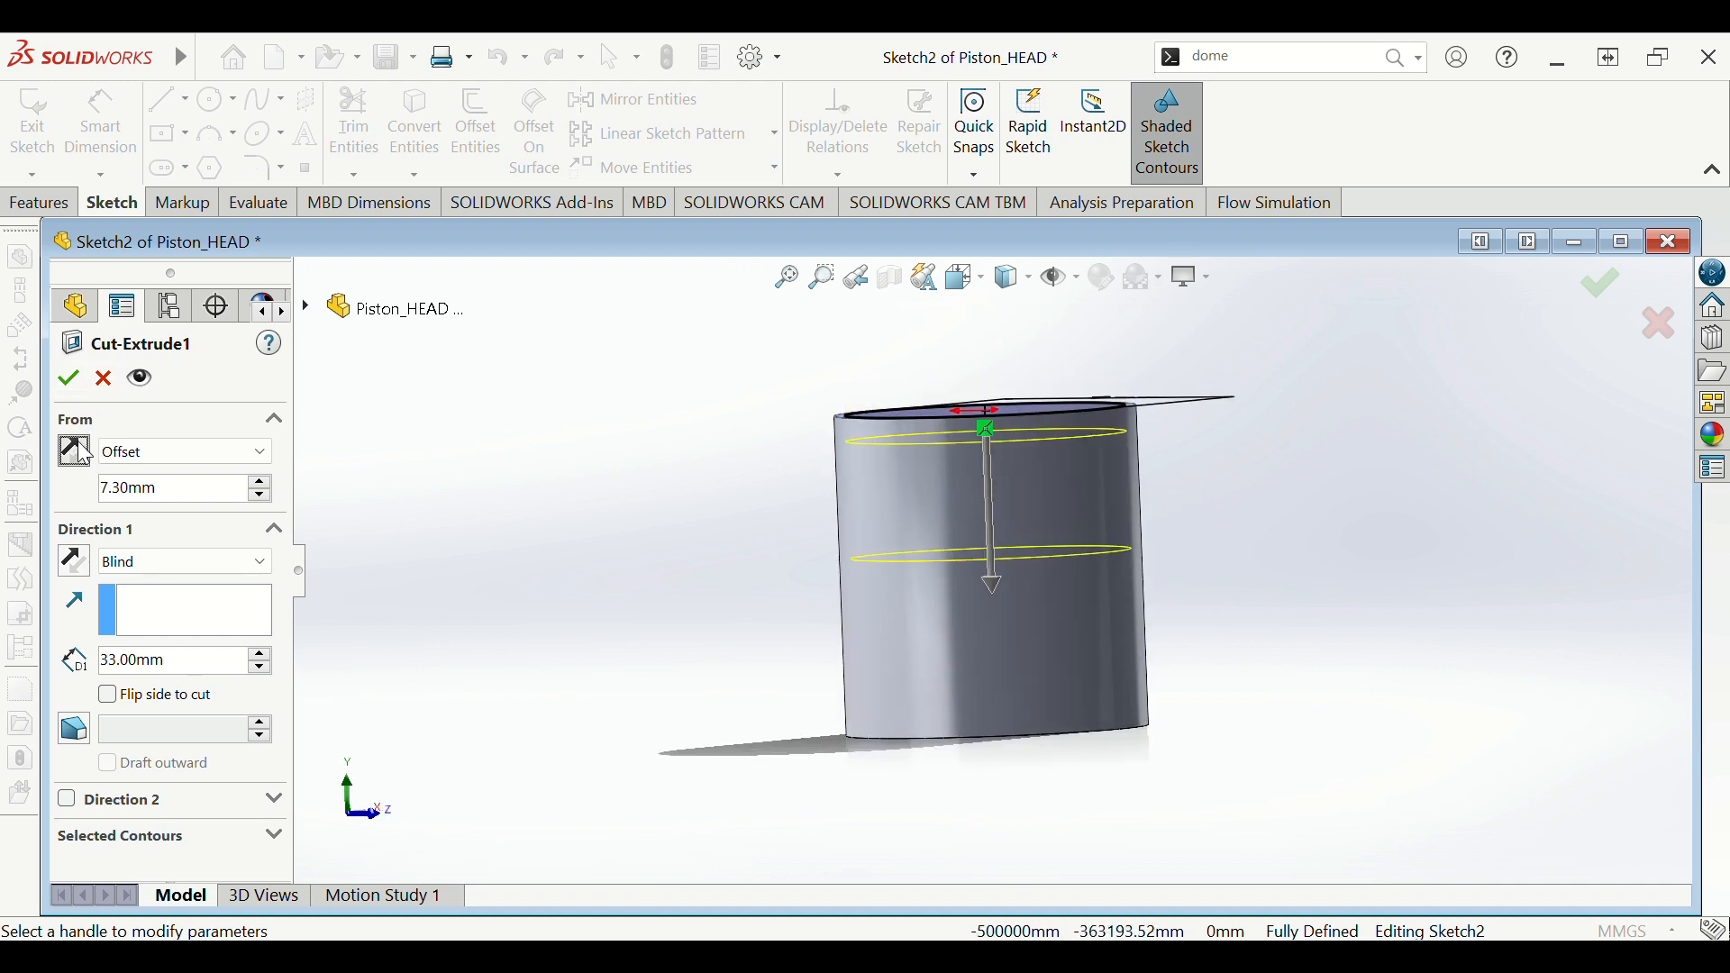
{"action": "mouse_move", "coordinate": [703, 421]}
{"action": "middle_mouse_down"}
{"action": "mouse_move", "coordinate": [745, 455]}
{"action": "mouse_move", "coordinate": [692, 444]}
{"action": "middle_mouse_up"}
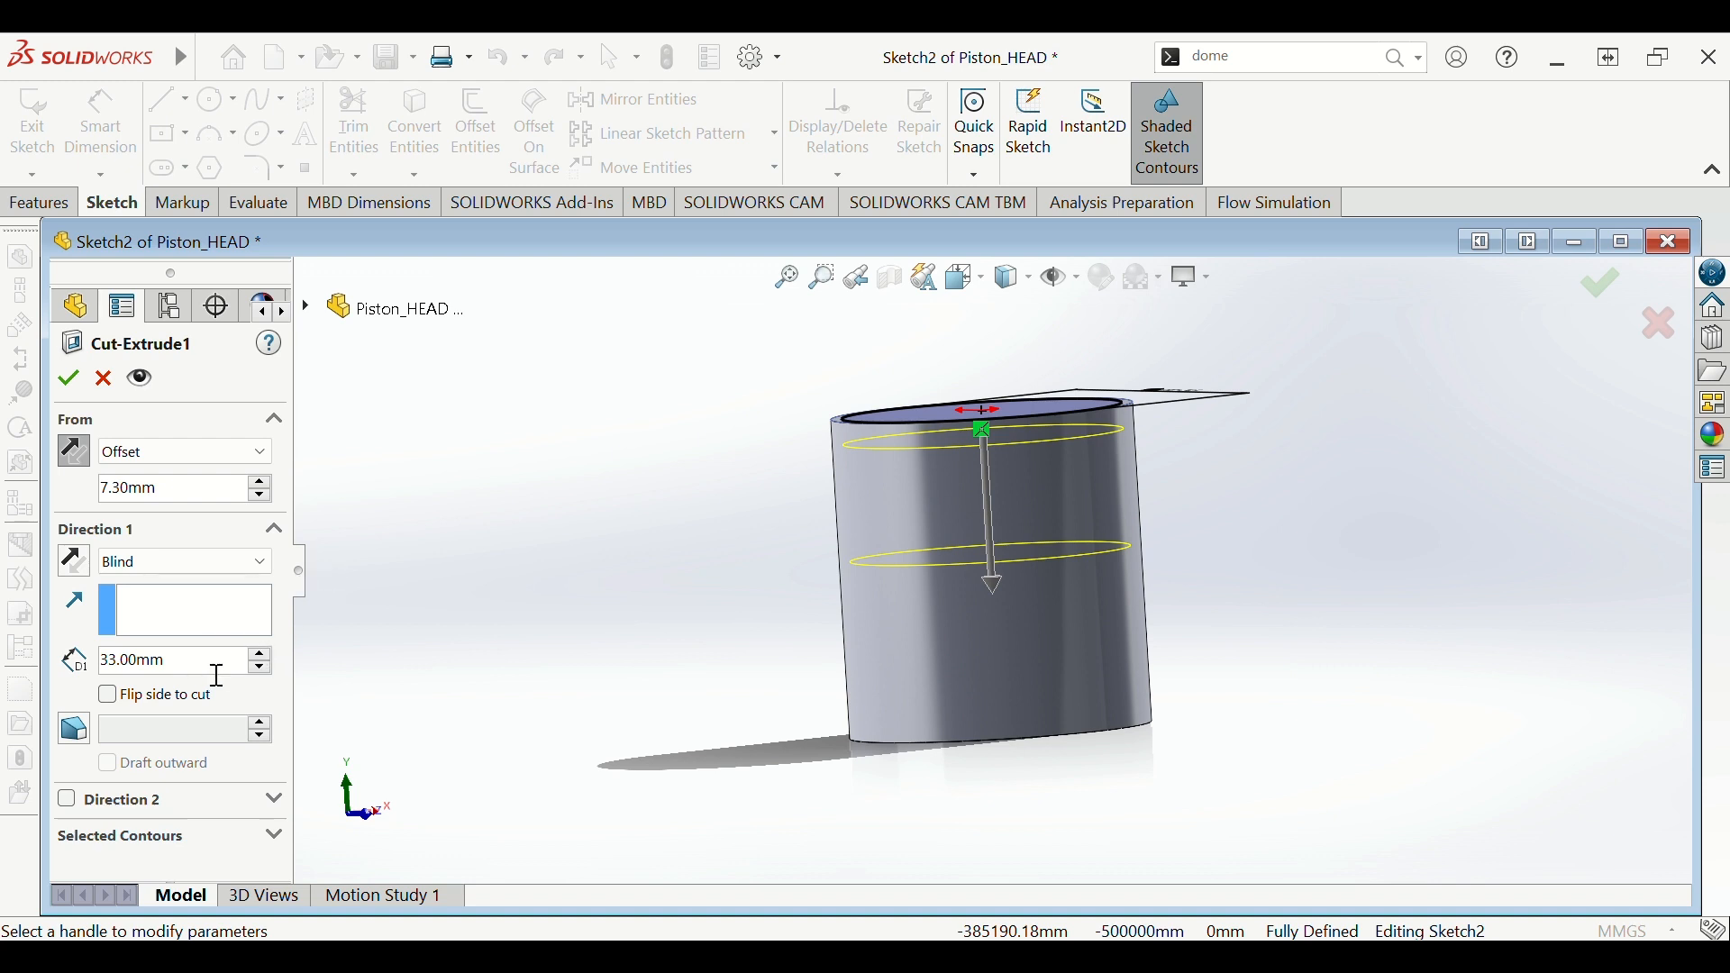
{"action": "left_click_drag", "start_coordinate": [217, 675], "coordinate": [99, 682]}
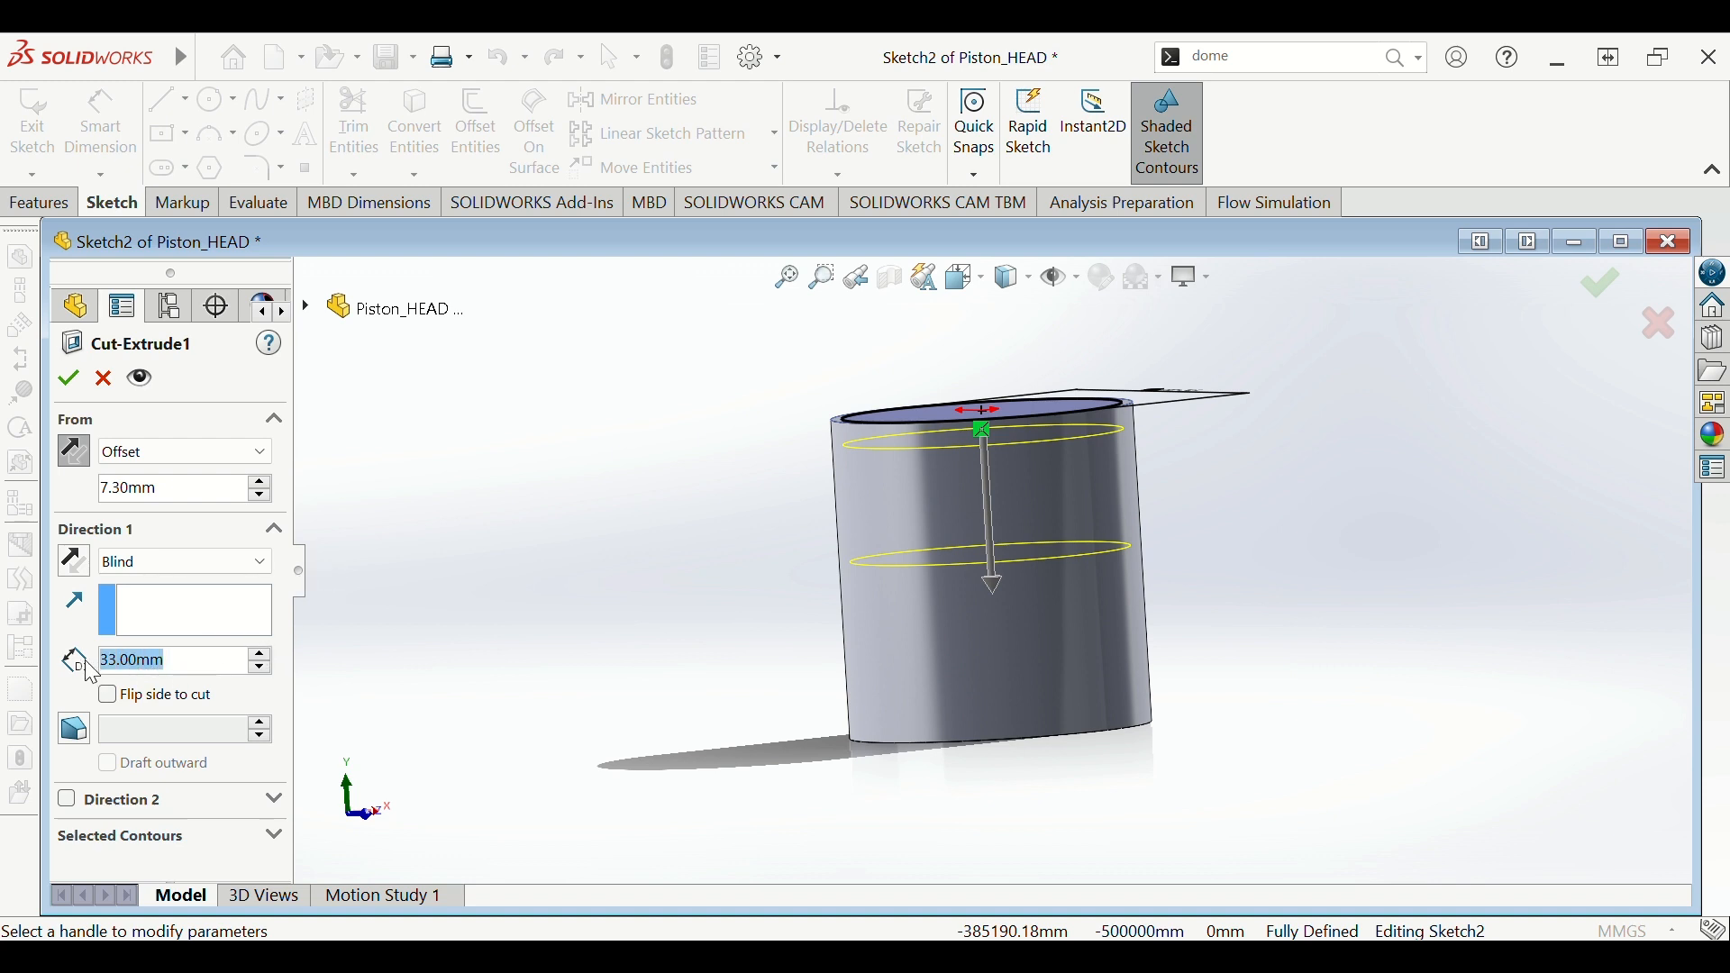
{"action": "type", "text": "4.3"}
{"action": "key", "text": "Return"}
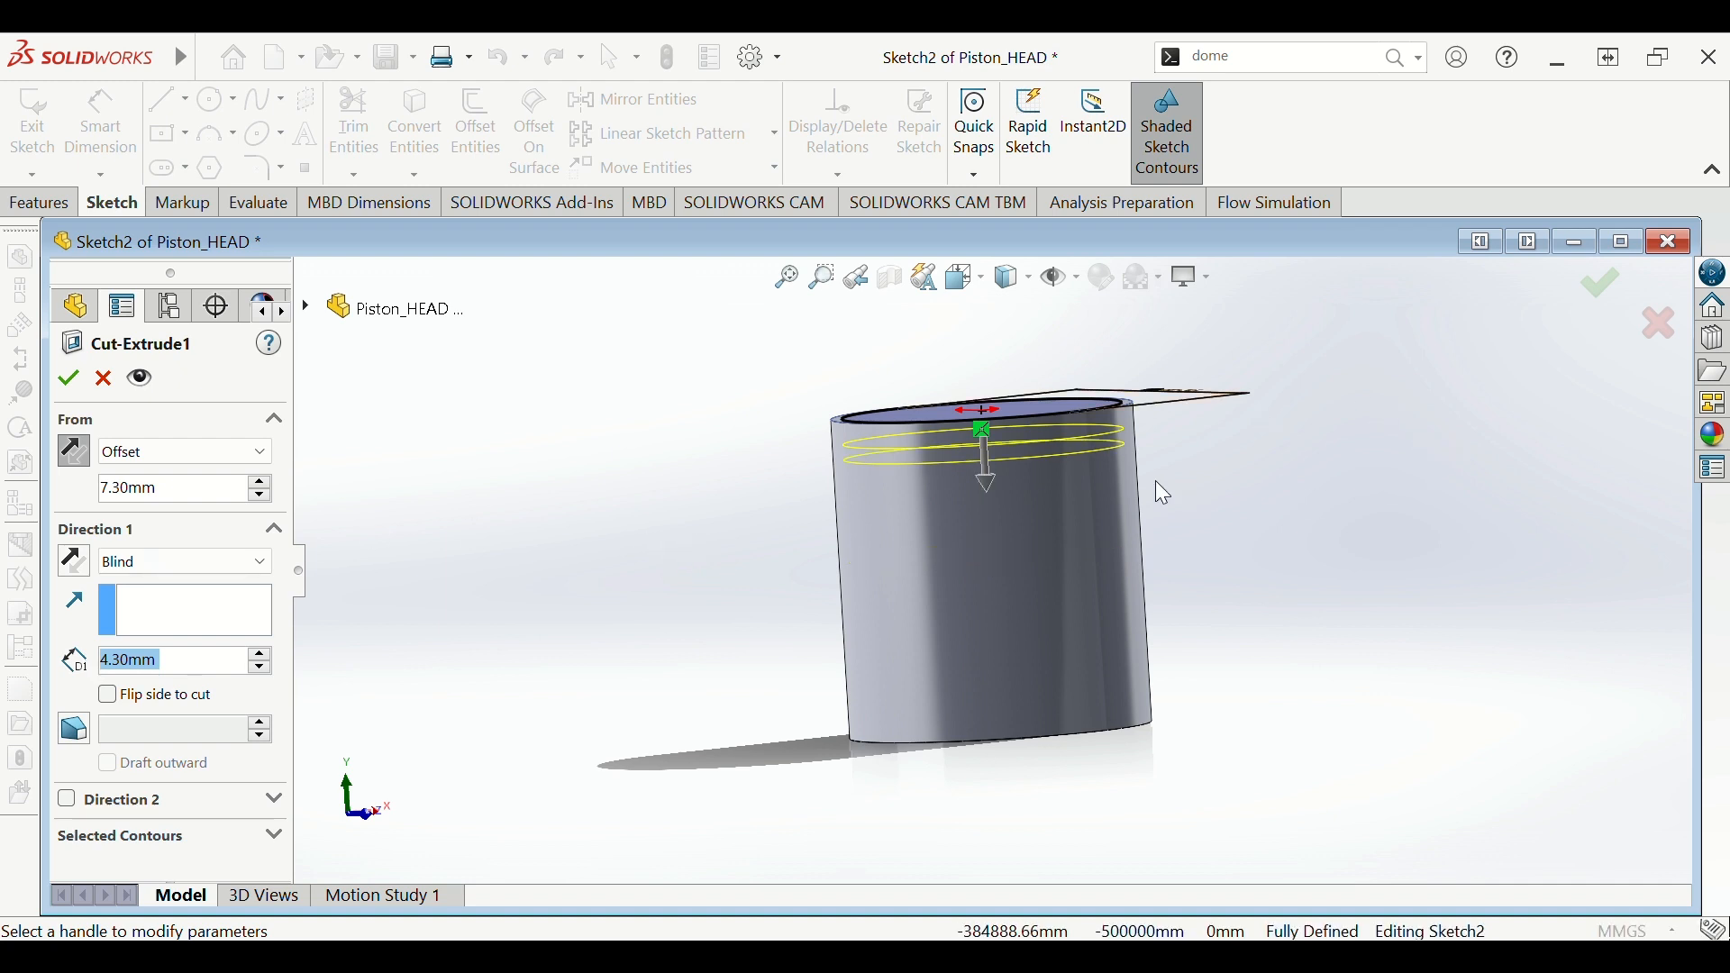
{"action": "mouse_move", "coordinate": [1169, 474]}
{"action": "middle_mouse_down"}
{"action": "mouse_move", "coordinate": [1266, 456]}
{"action": "mouse_move", "coordinate": [1167, 478]}
{"action": "middle_mouse_up"}
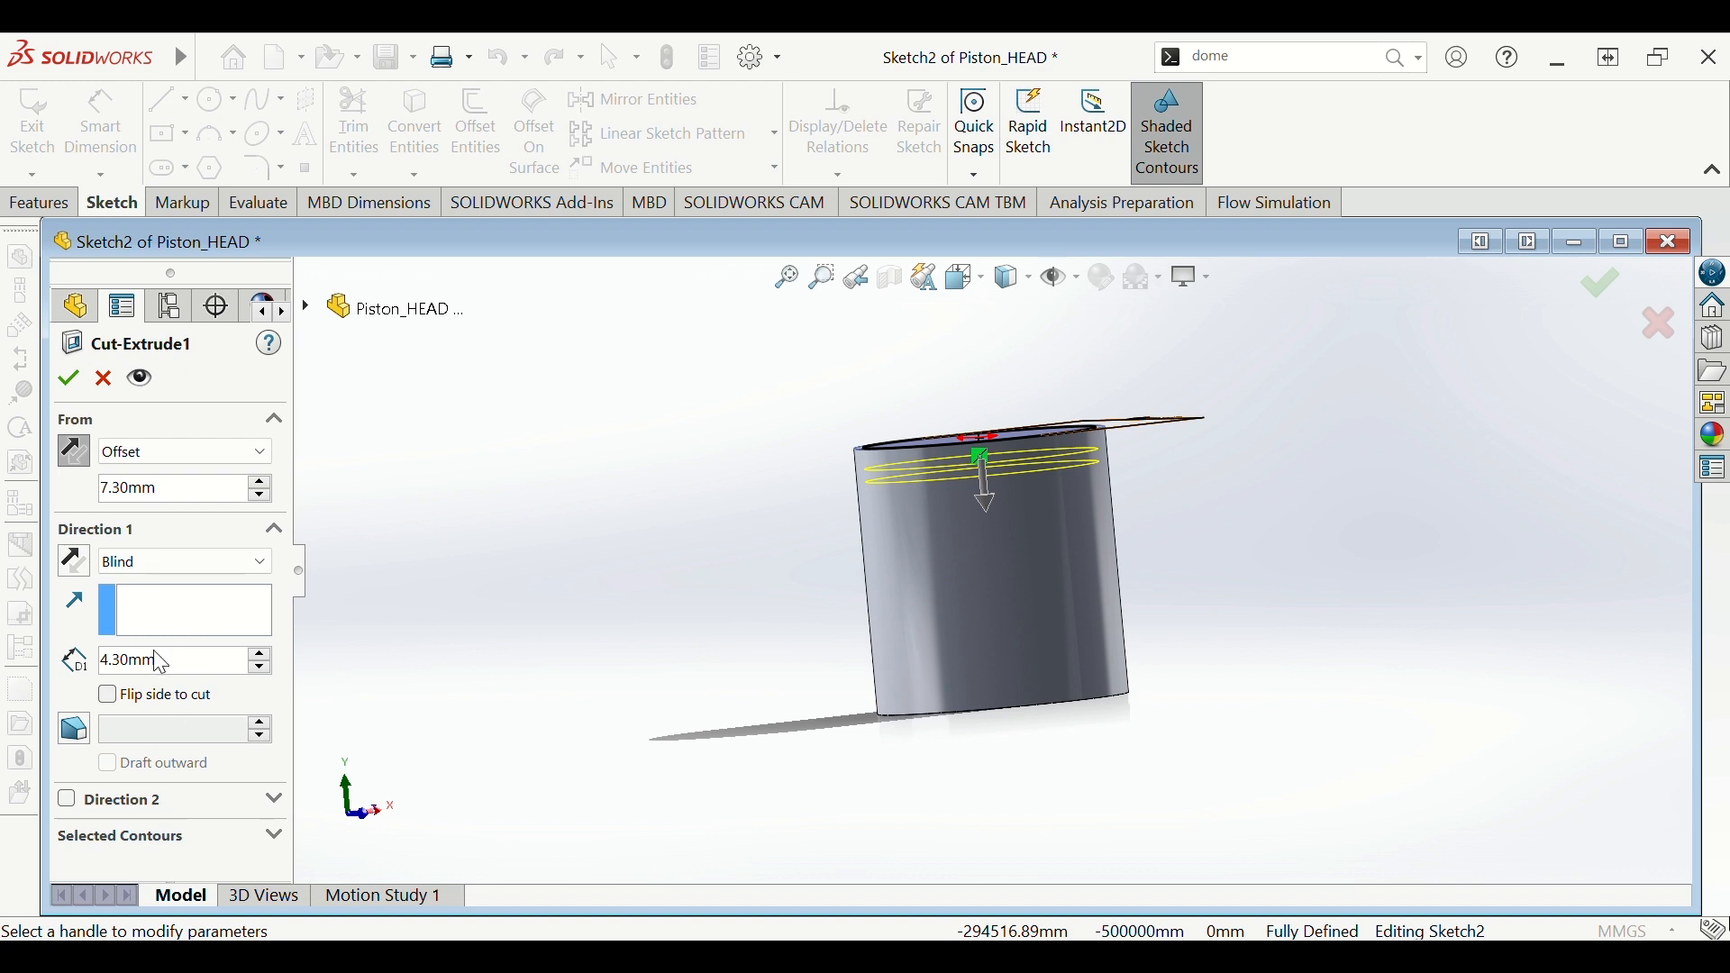
- Flip the side to cut so material outside the circle is removed, then apply
{"action": "left_click", "coordinate": [109, 697]}
{"action": "middle_click_drag", "start_coordinate": [694, 510], "coordinate": [811, 702]}
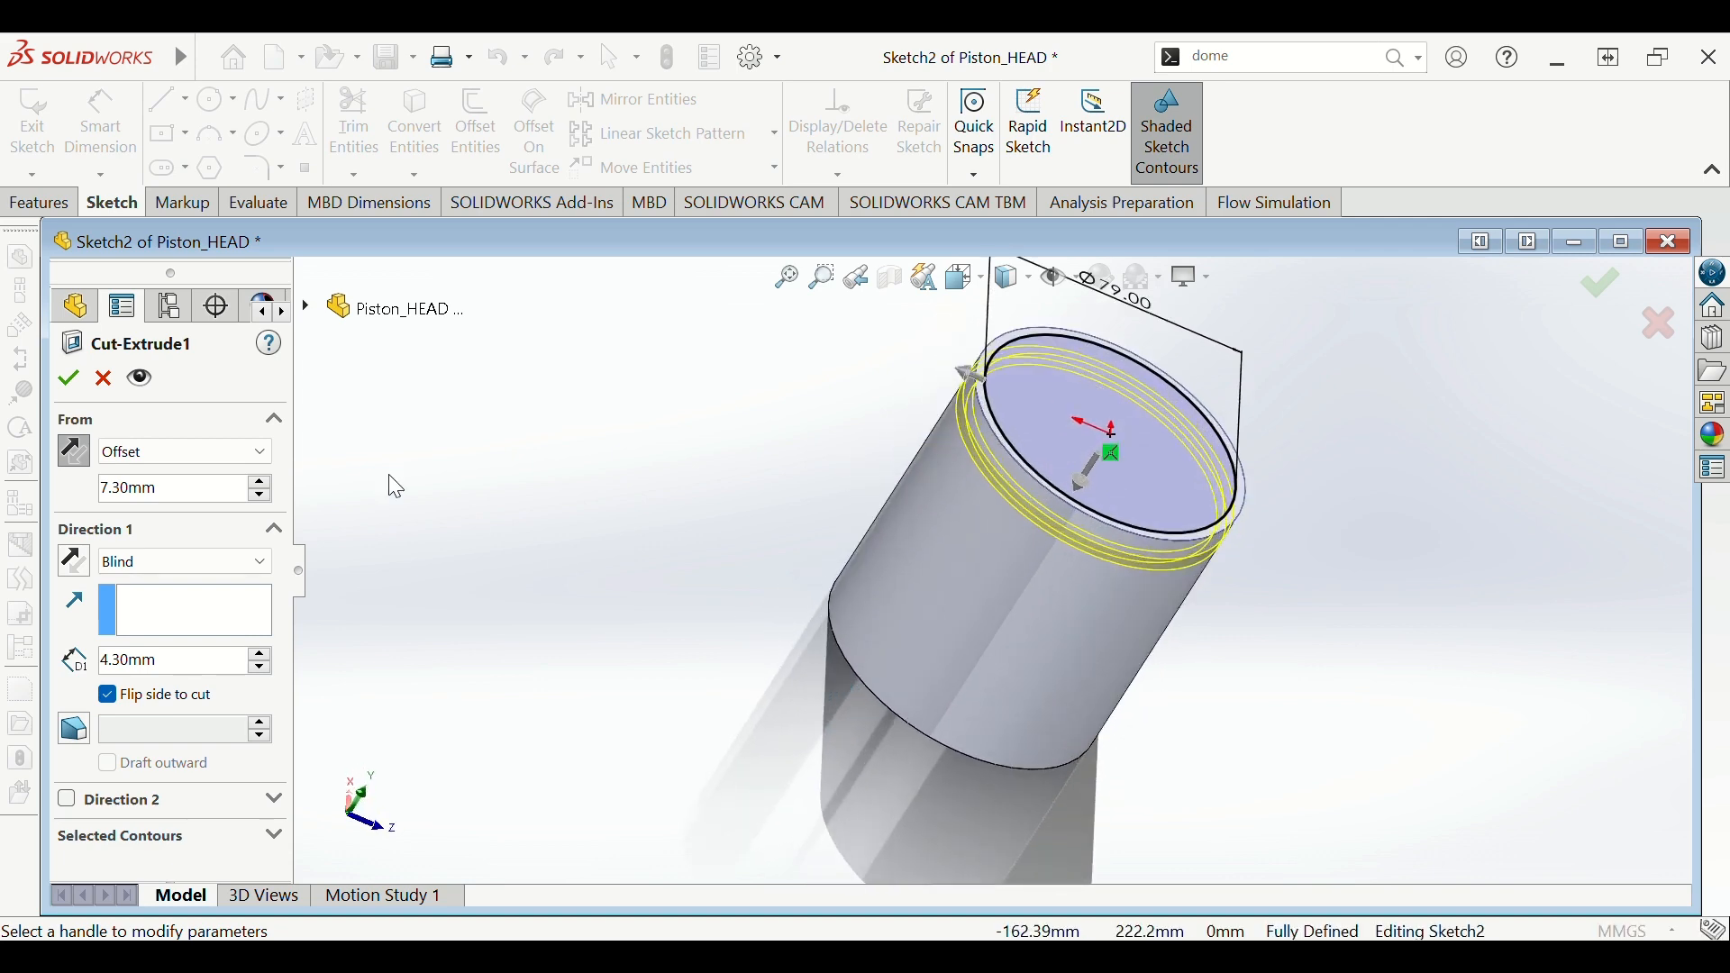
{"action": "left_click", "coordinate": [86, 380]}
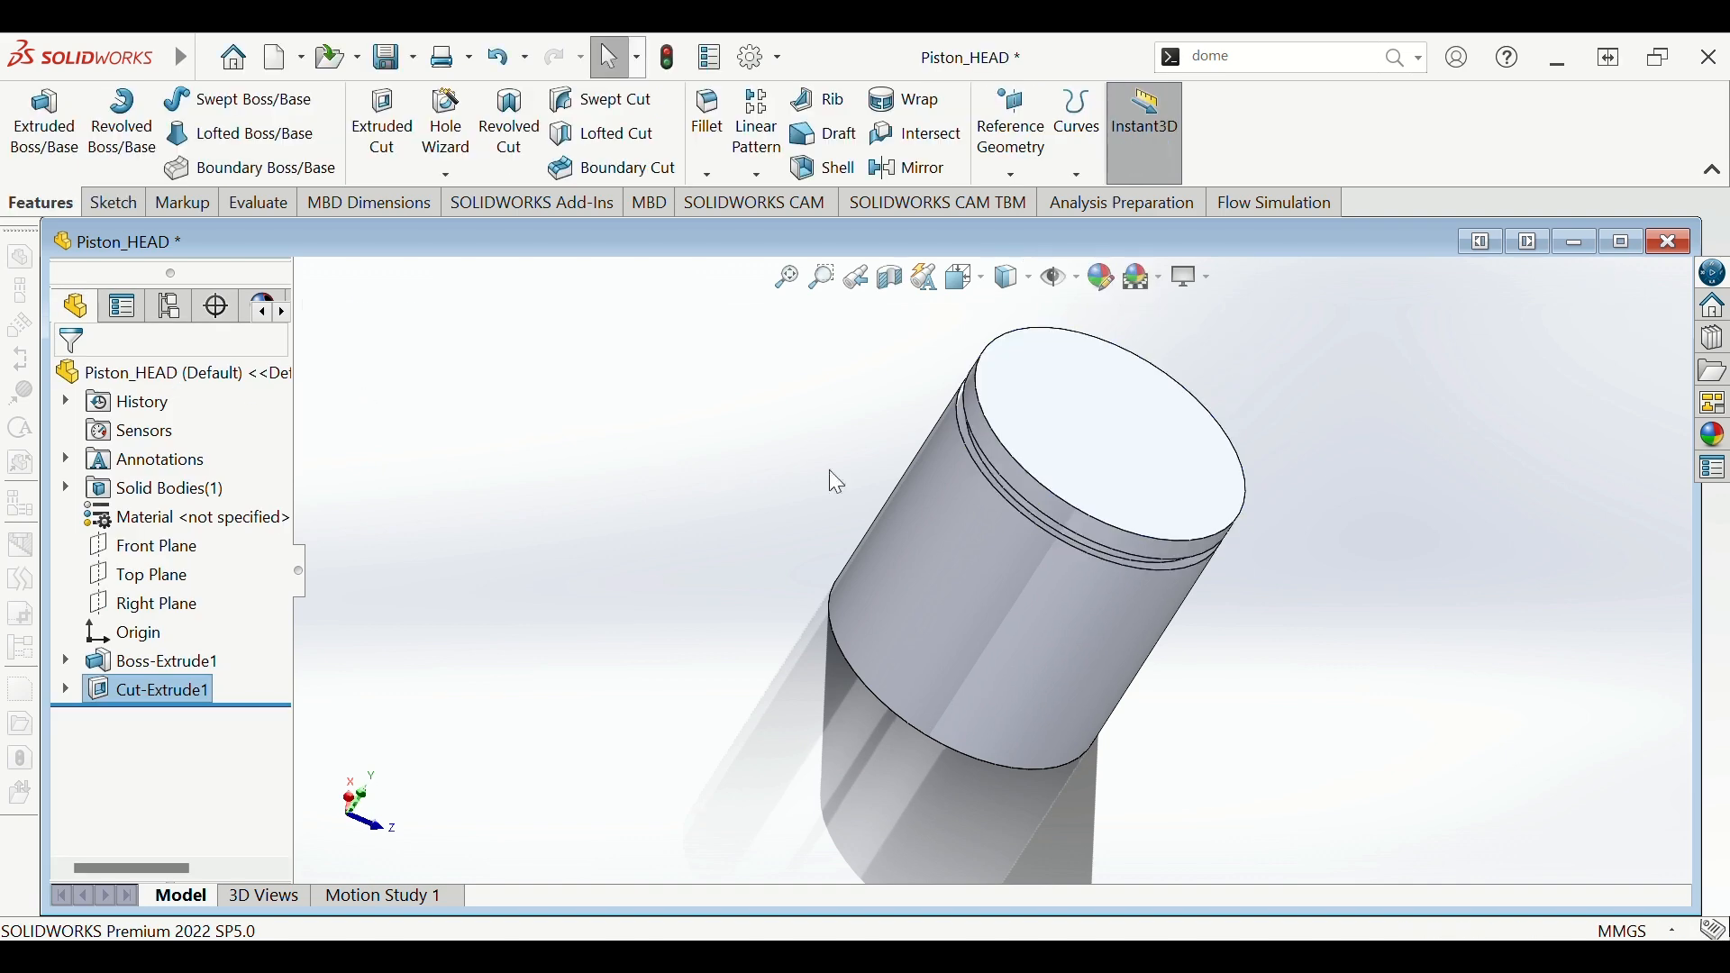
- Orbit the grooved piston and select its body to check the Ø85 mm diameter
{"action": "middle_click_drag", "start_coordinate": [1310, 557], "coordinate": [1175, 403]}
{"action": "scroll", "coordinate": [1062, 457], "scroll_direction": "down", "scroll_amount": 5}
{"action": "scroll", "coordinate": [1034, 459], "scroll_direction": "up", "scroll_amount": 2}
{"action": "middle_click_drag", "start_coordinate": [1034, 476], "coordinate": [1137, 405]}
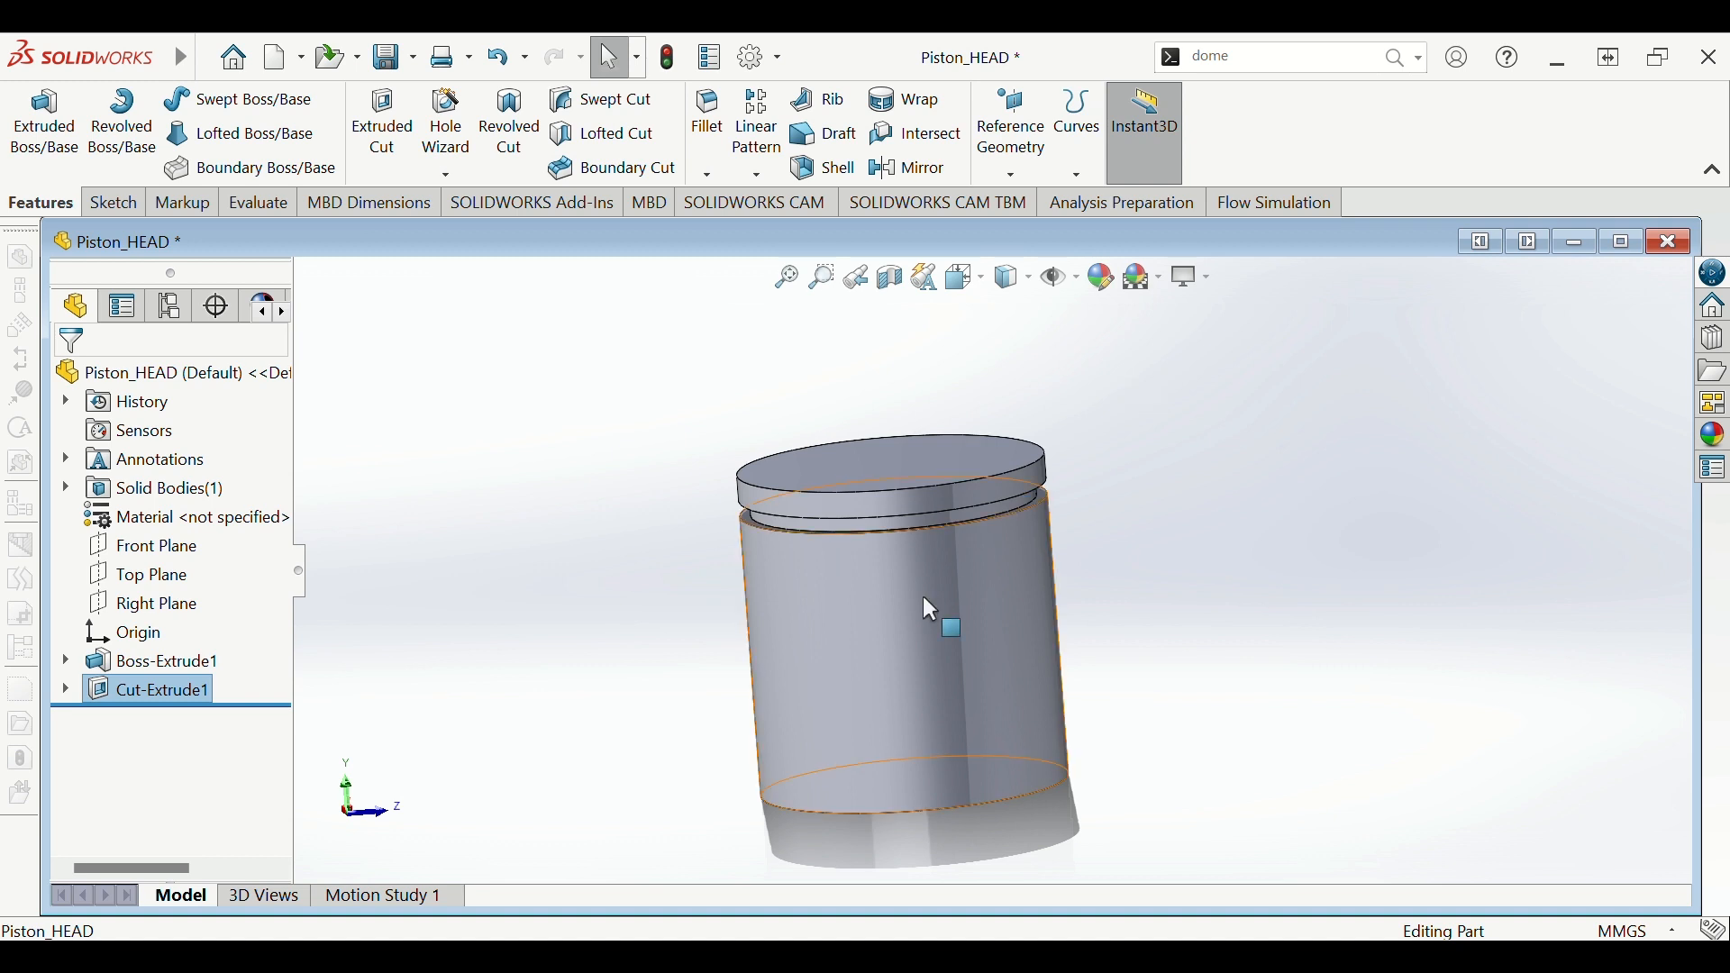
{"action": "left_click", "coordinate": [899, 633]}
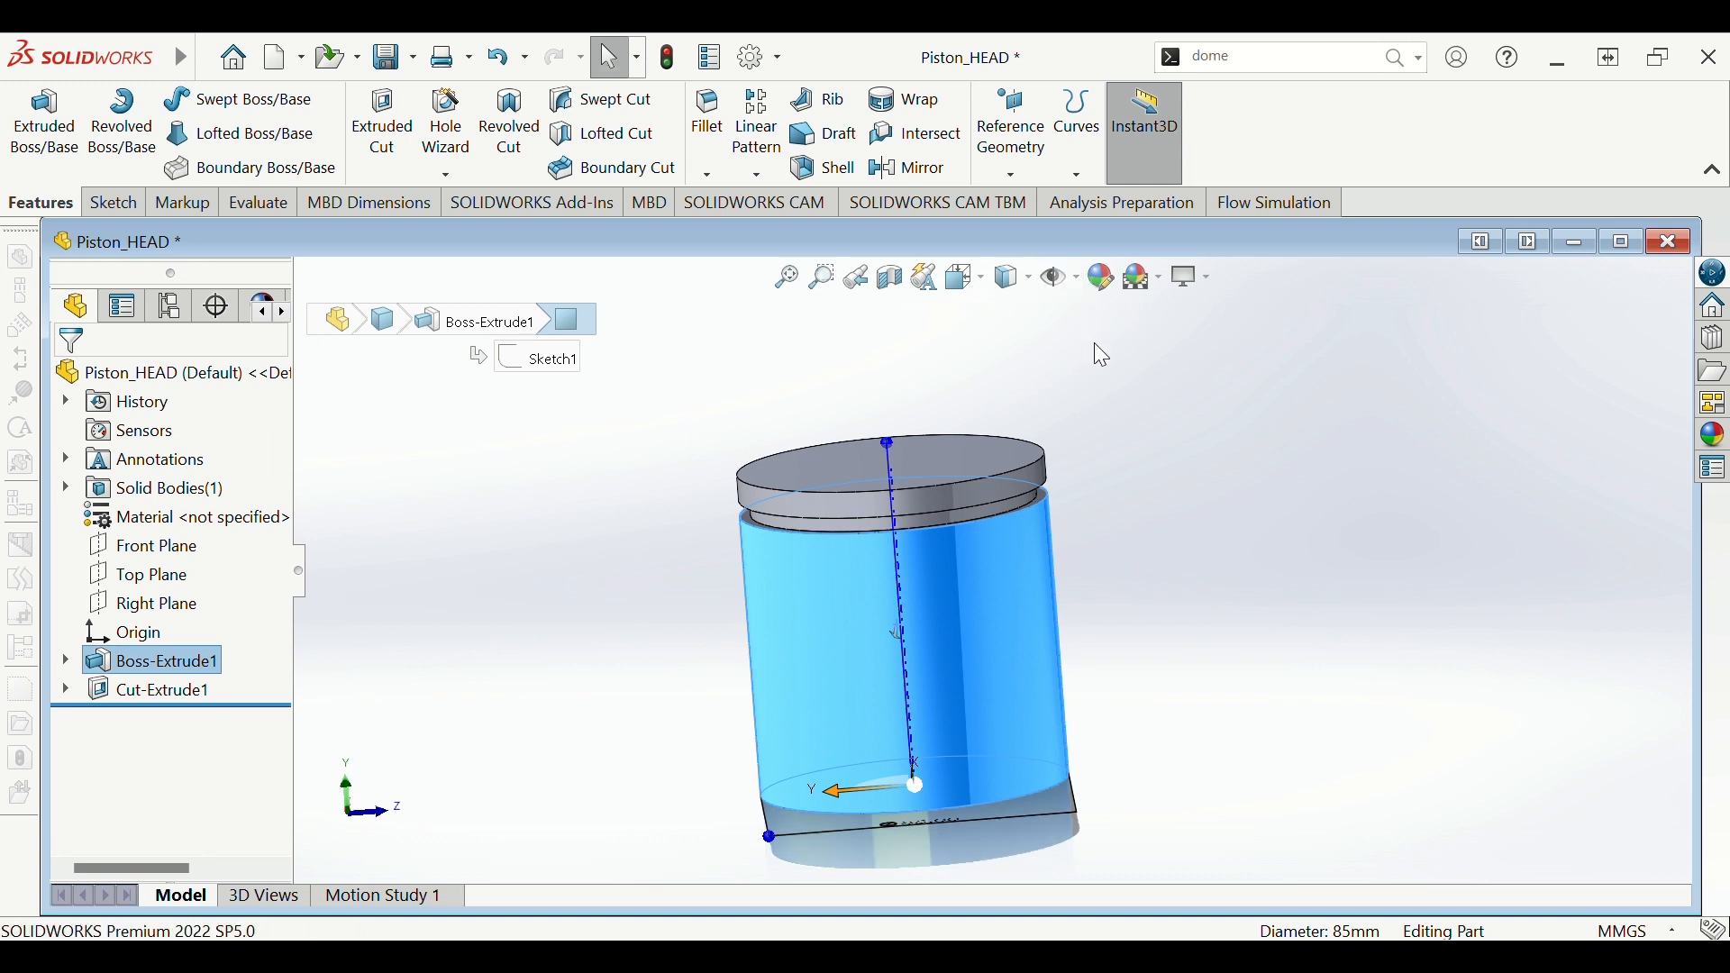
{"action": "middle_click_drag", "start_coordinate": [1219, 382], "coordinate": [1069, 546]}
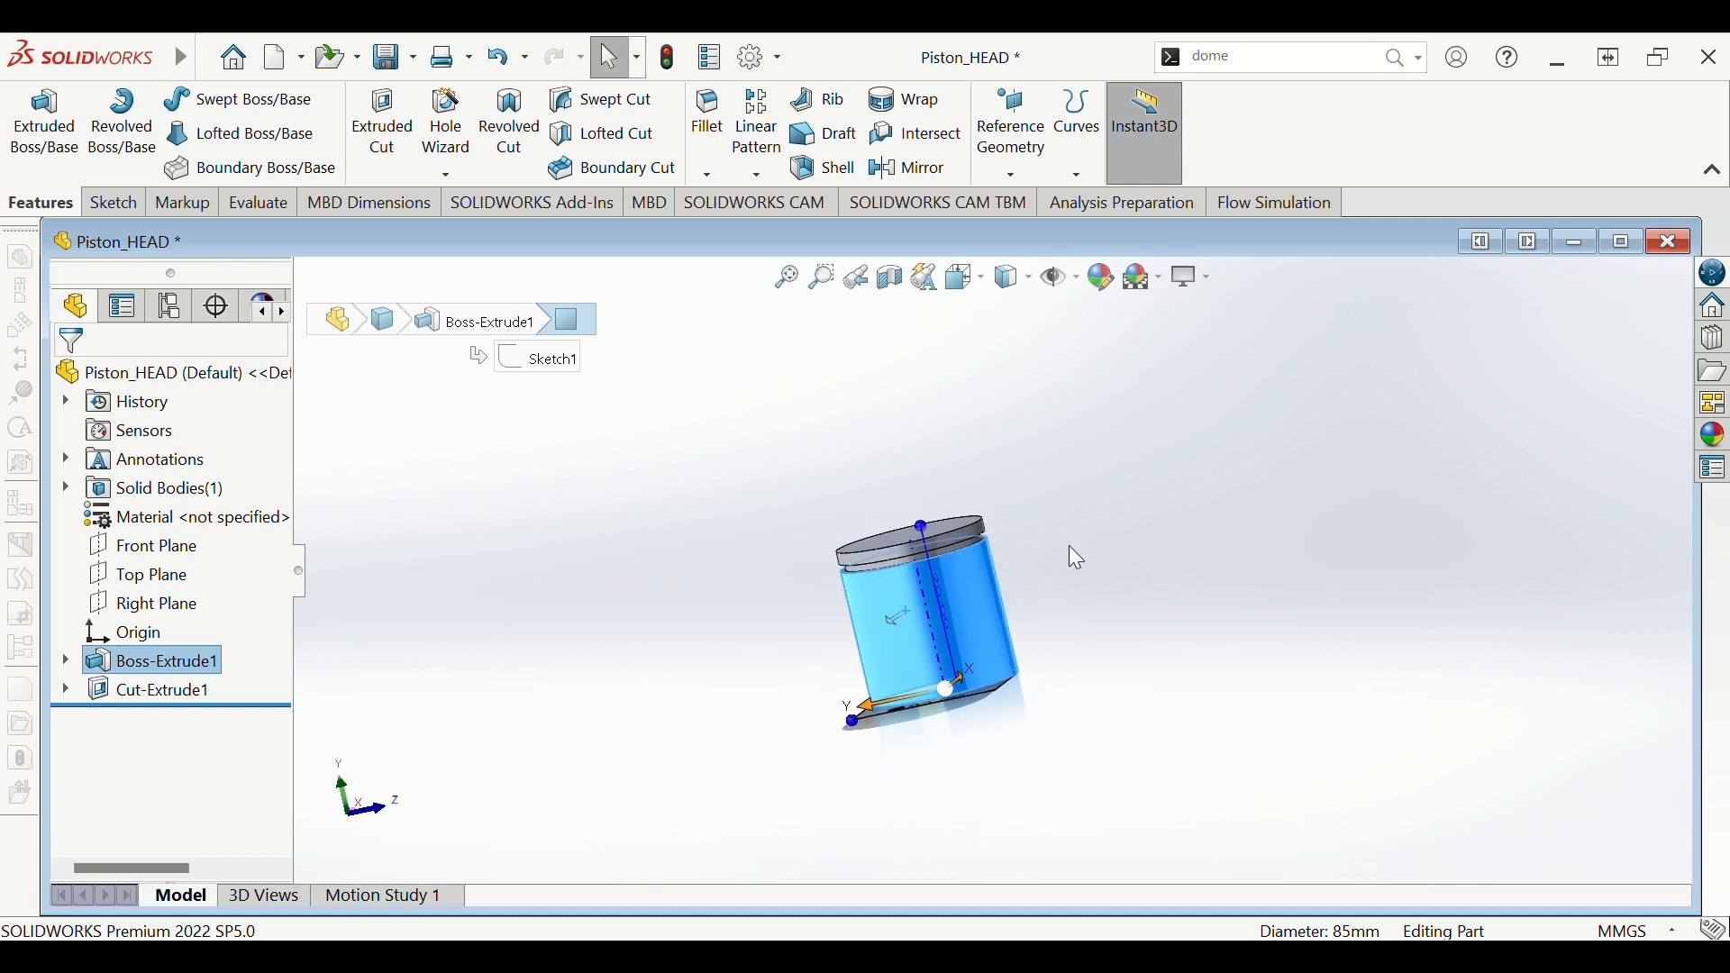
{"action": "left_click", "coordinate": [1032, 438]}
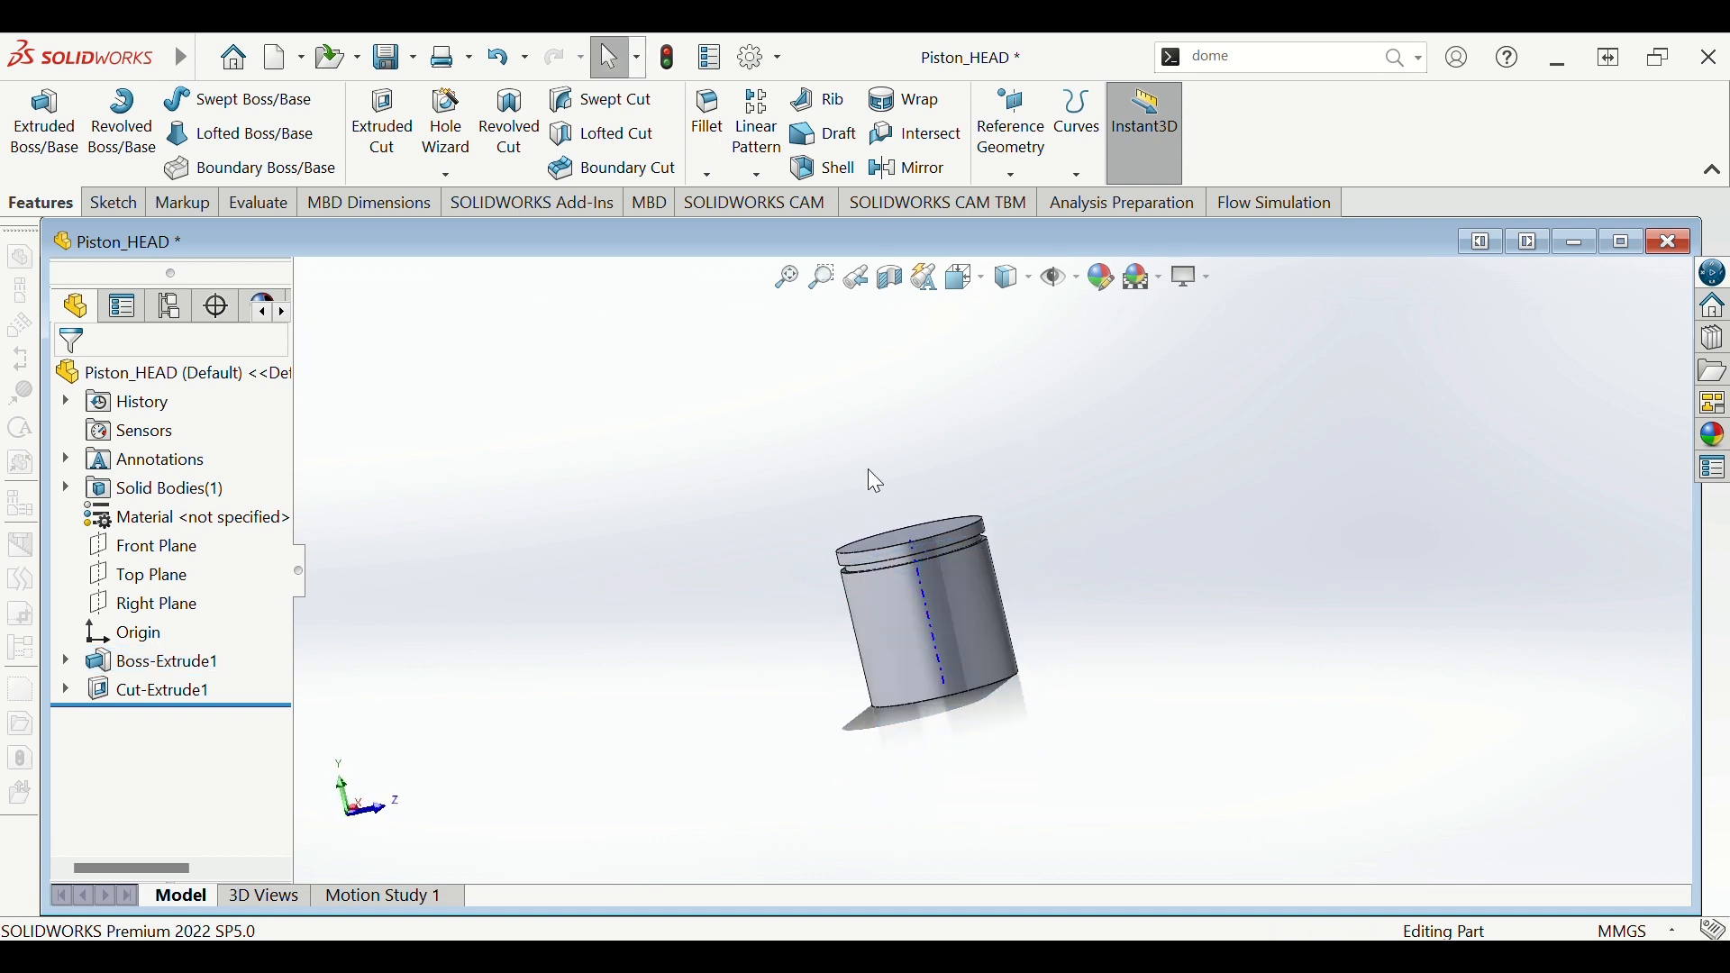
{"action": "scroll", "coordinate": [1007, 665], "scroll_direction": "down", "scroll_amount": 5}
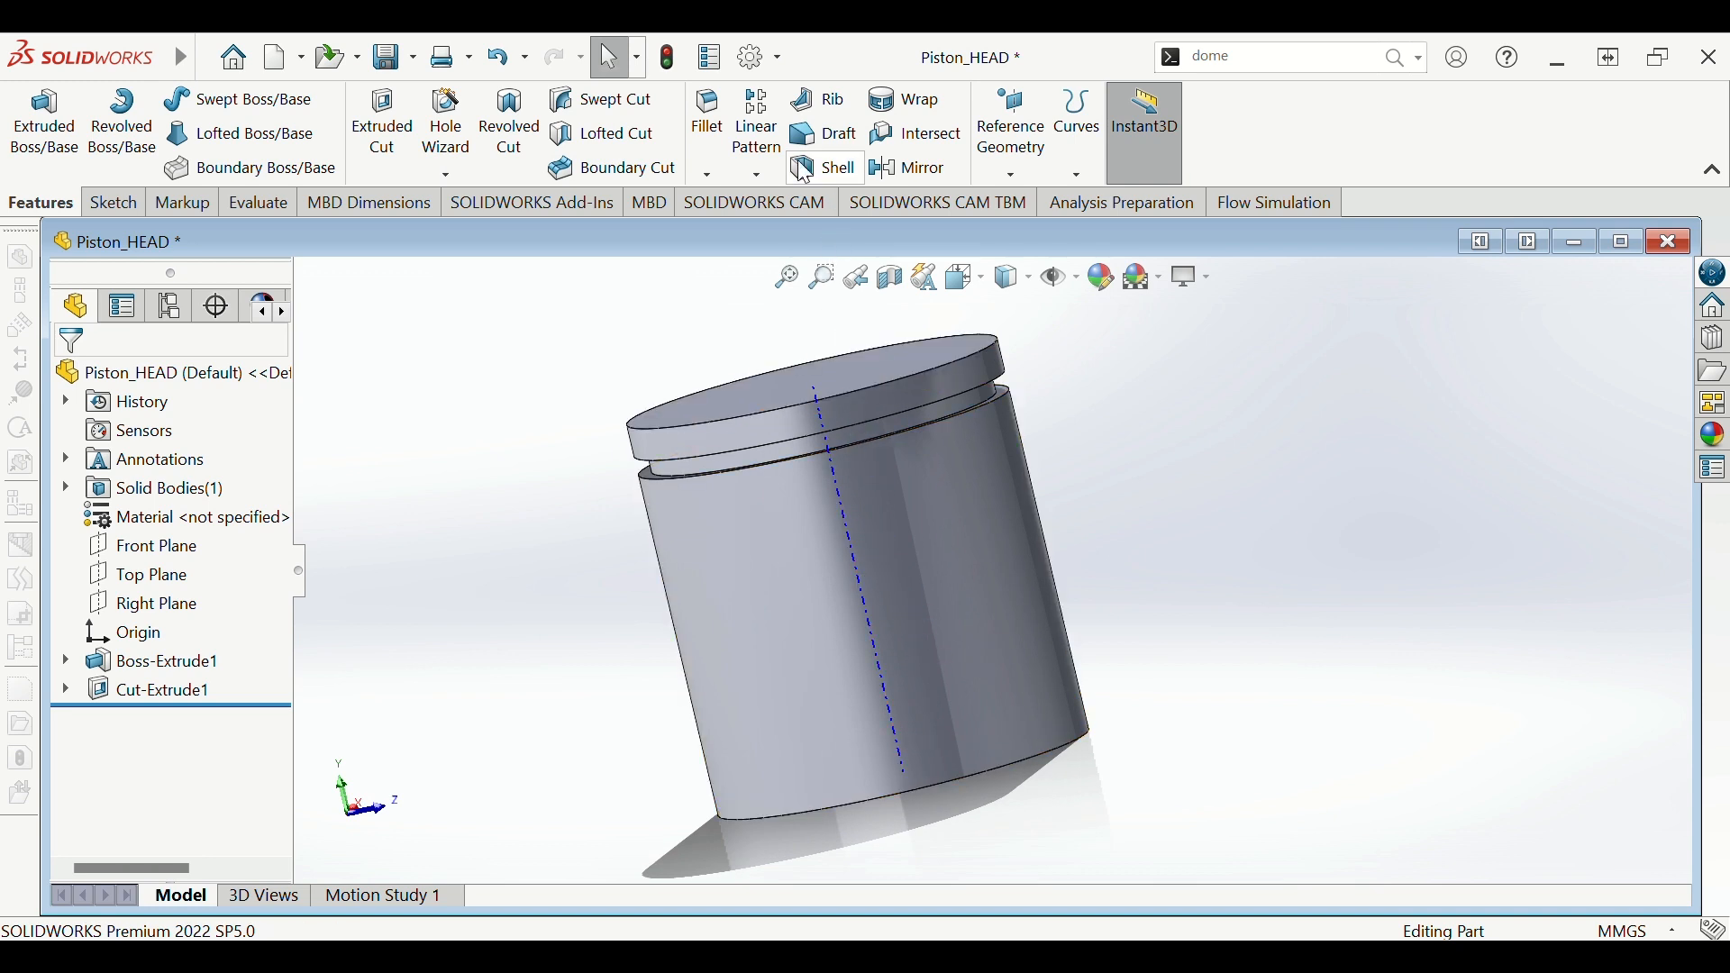
- Start a linear pattern along the piston's central axis, patterning Cut-Extrude1
{"action": "left_click", "coordinate": [759, 126]}
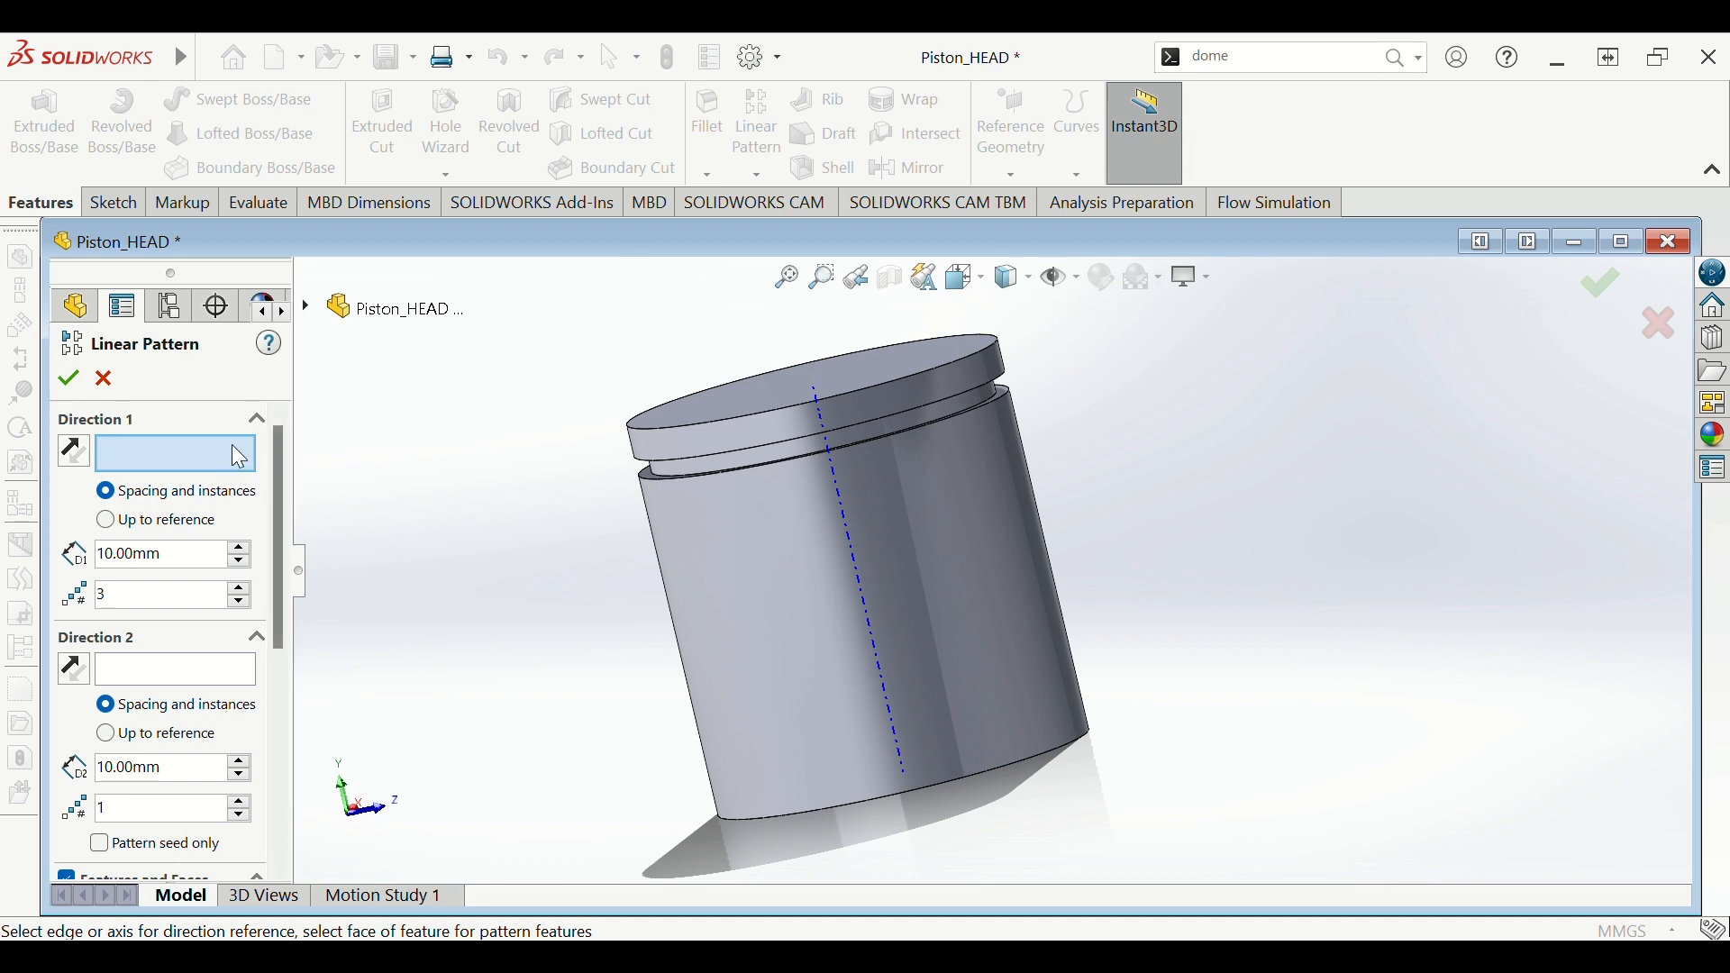
{"action": "left_click", "coordinate": [858, 586]}
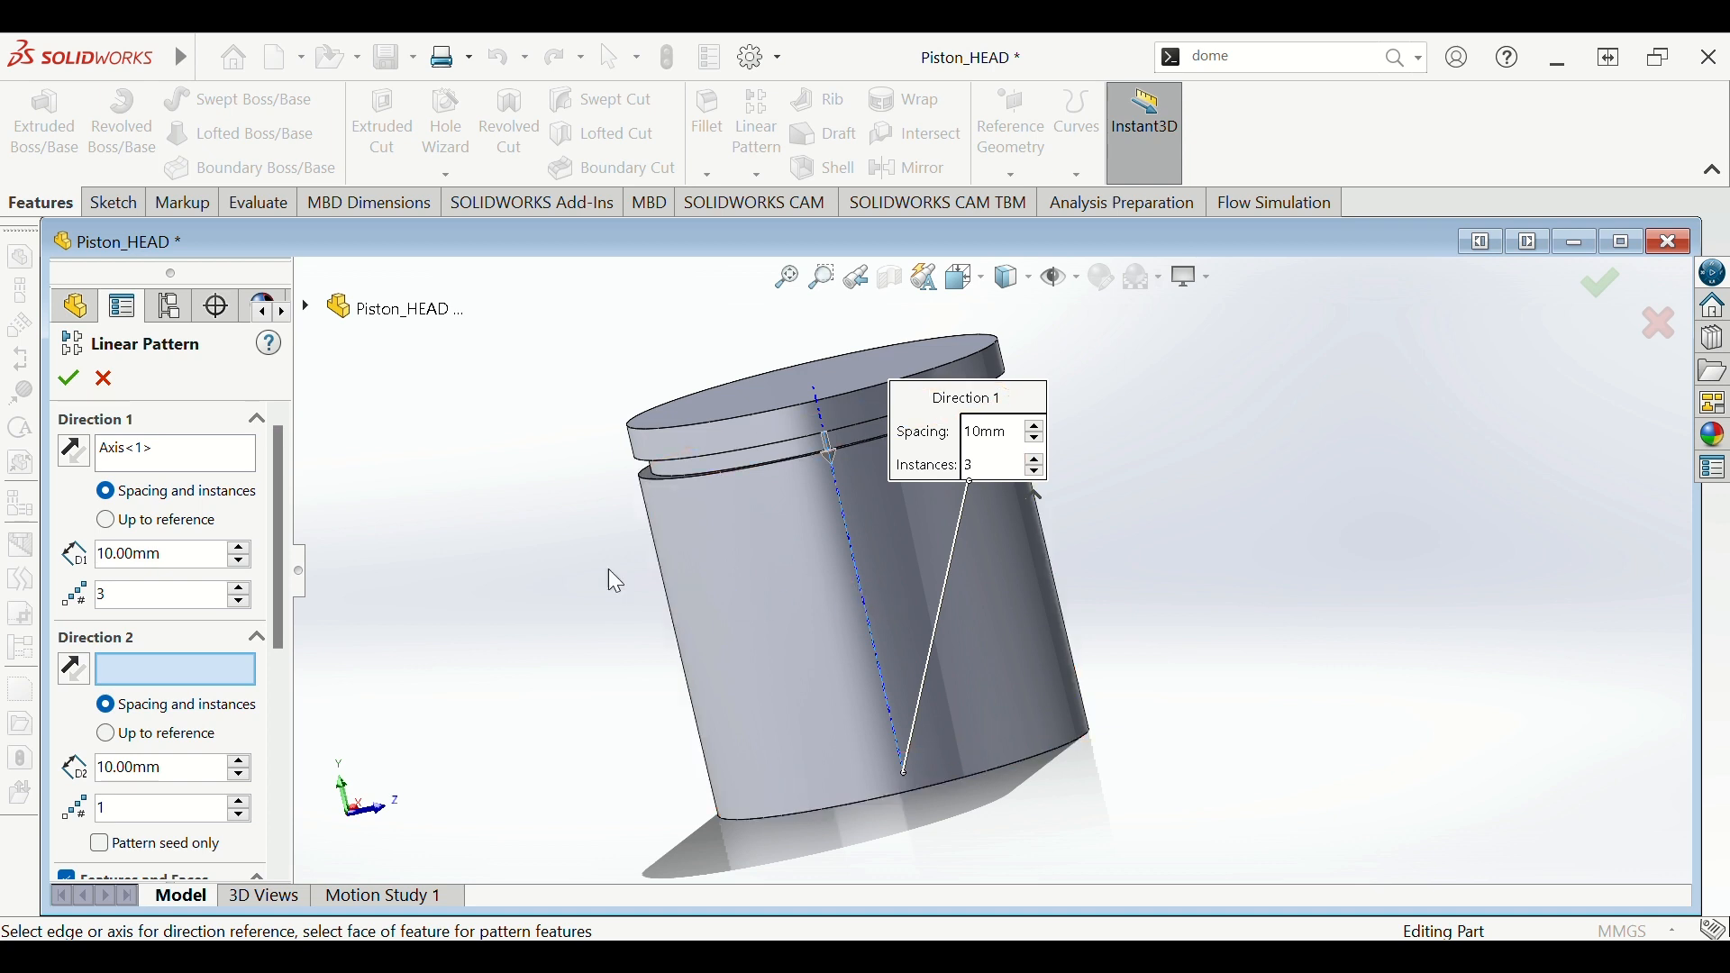
{"action": "scroll", "coordinate": [373, 620], "scroll_direction": "down", "scroll_amount": 1}
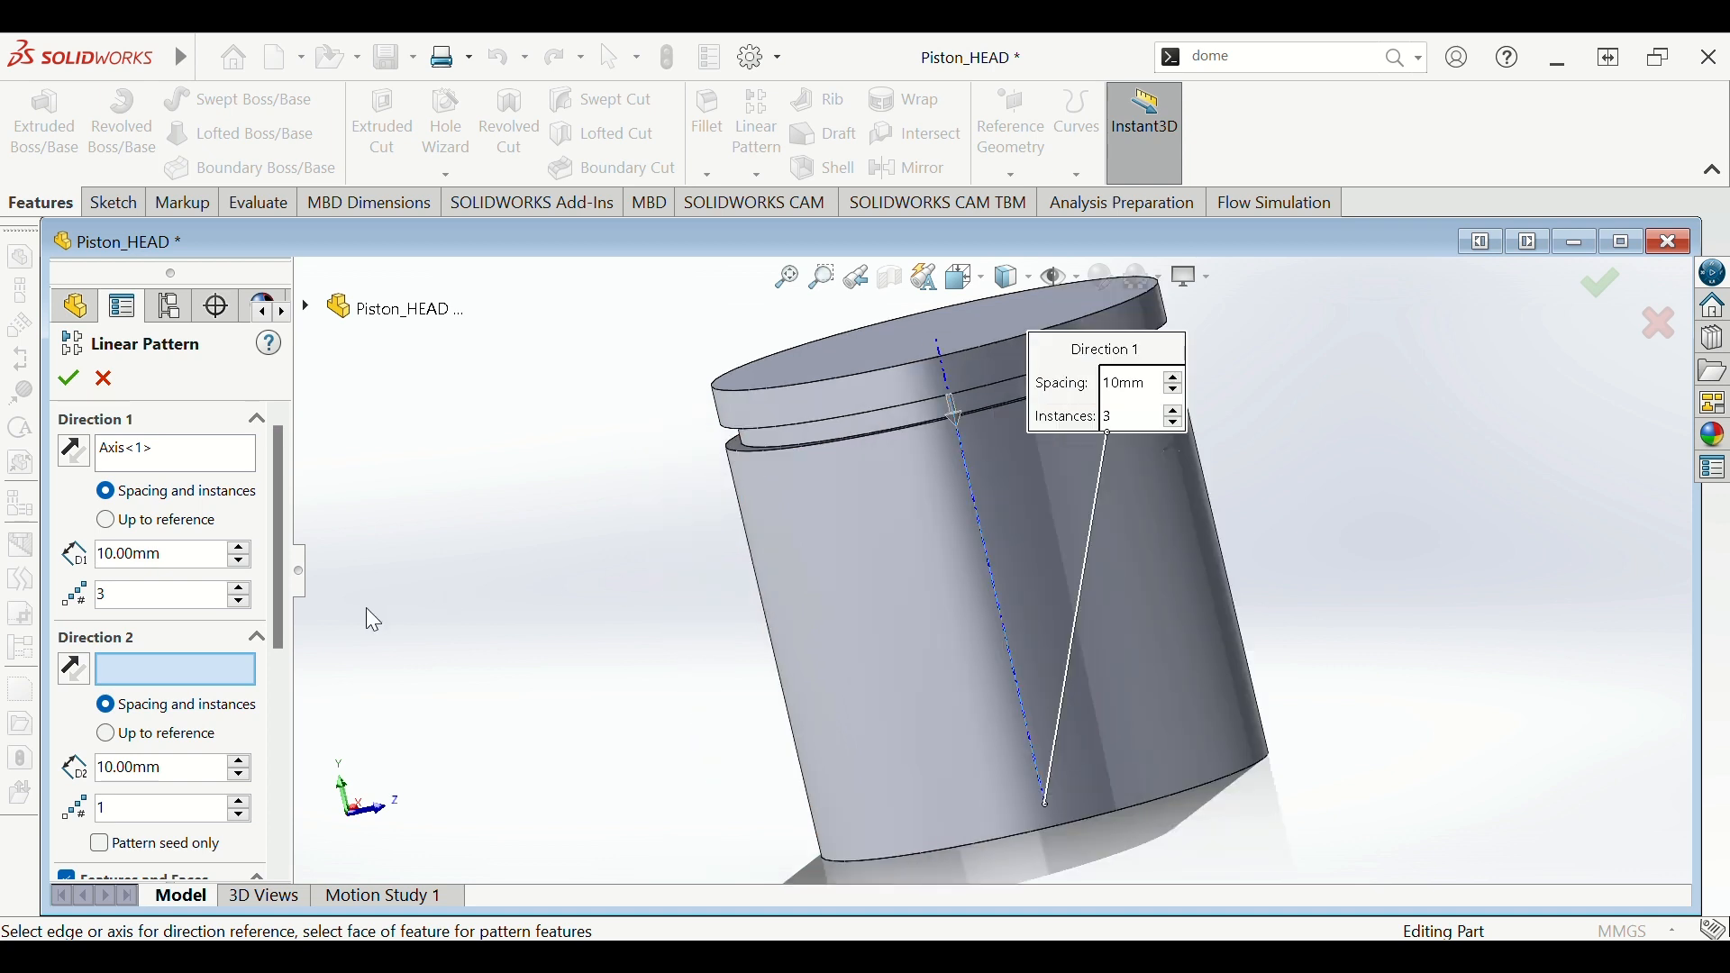
{"action": "scroll", "coordinate": [355, 608], "scroll_direction": "up", "scroll_amount": 1}
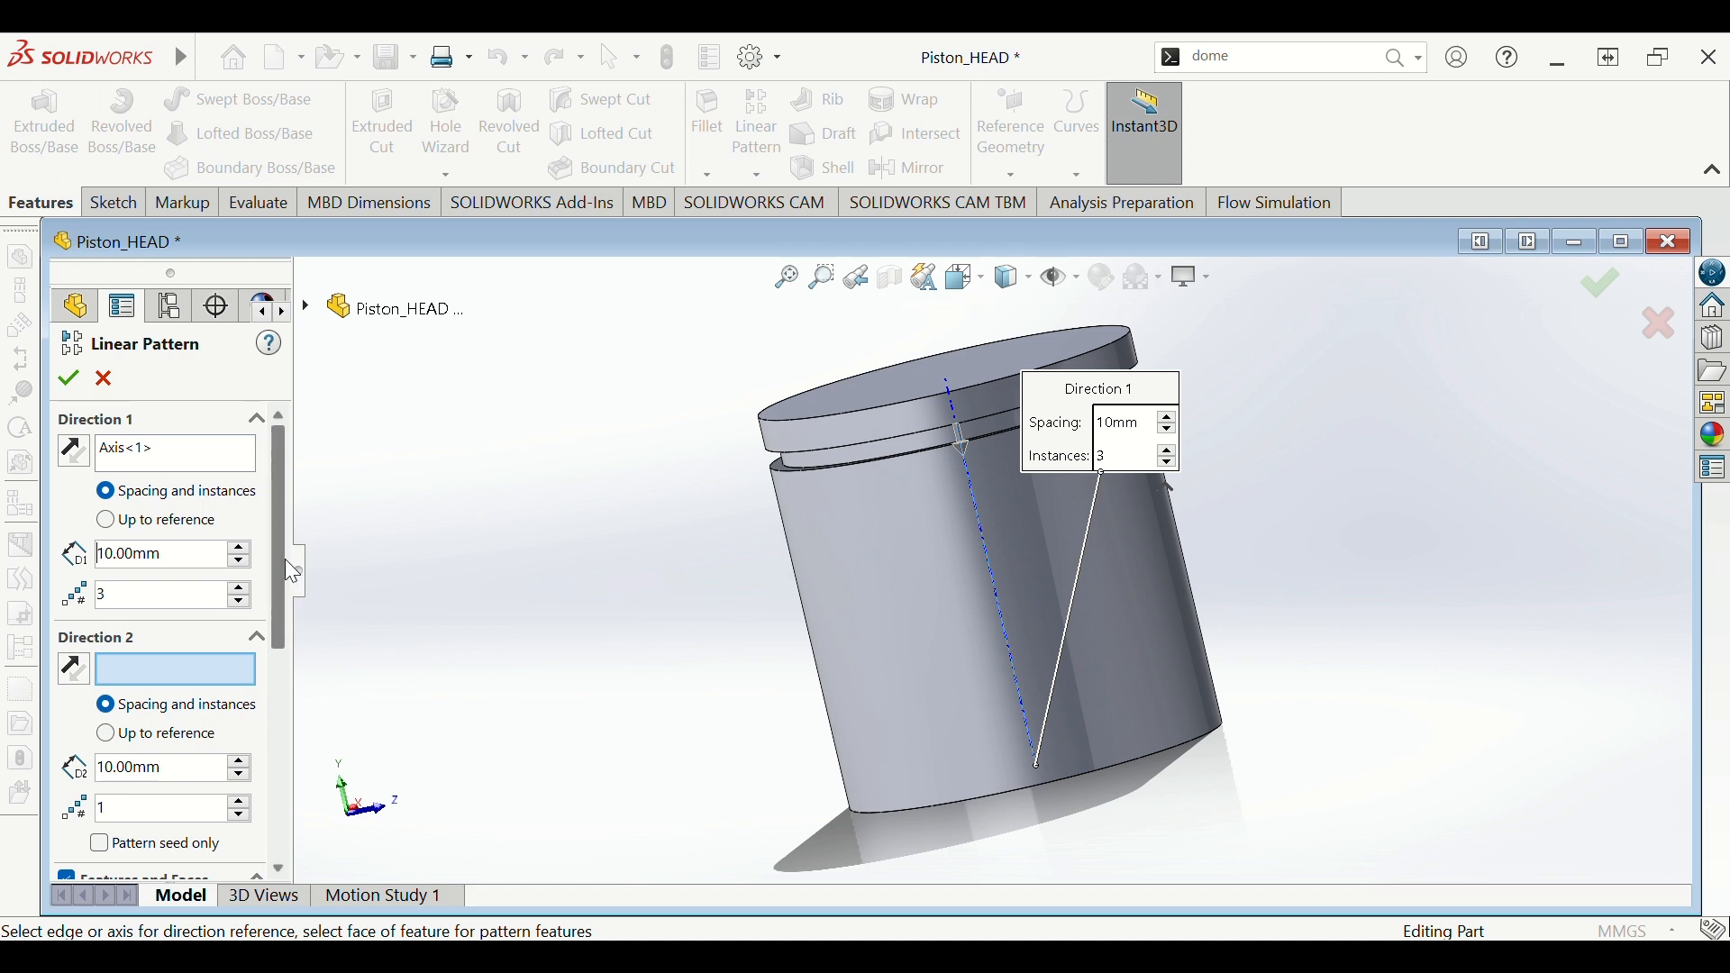
{"action": "scroll", "coordinate": [311, 560], "scroll_direction": "up", "scroll_amount": 1}
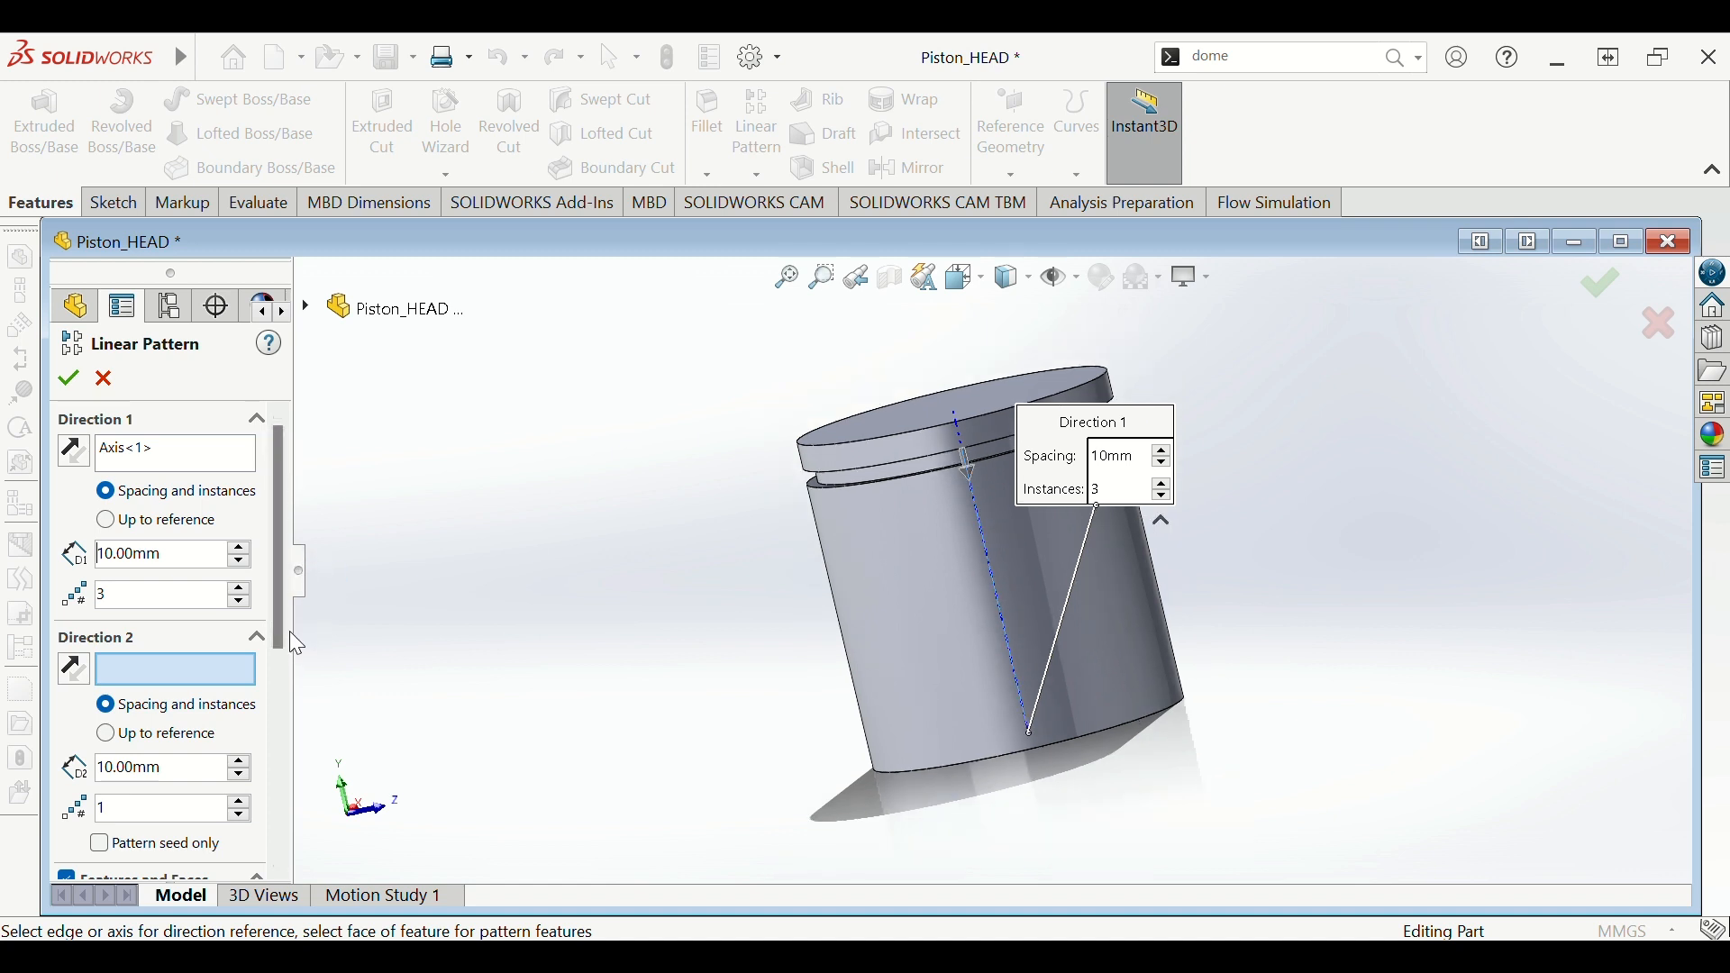
{"action": "left_click_drag", "start_coordinate": [279, 627], "coordinate": [288, 716]}
{"action": "left_click", "coordinate": [158, 733]}
{"action": "scroll", "coordinate": [902, 537], "scroll_direction": "down", "scroll_amount": 3}
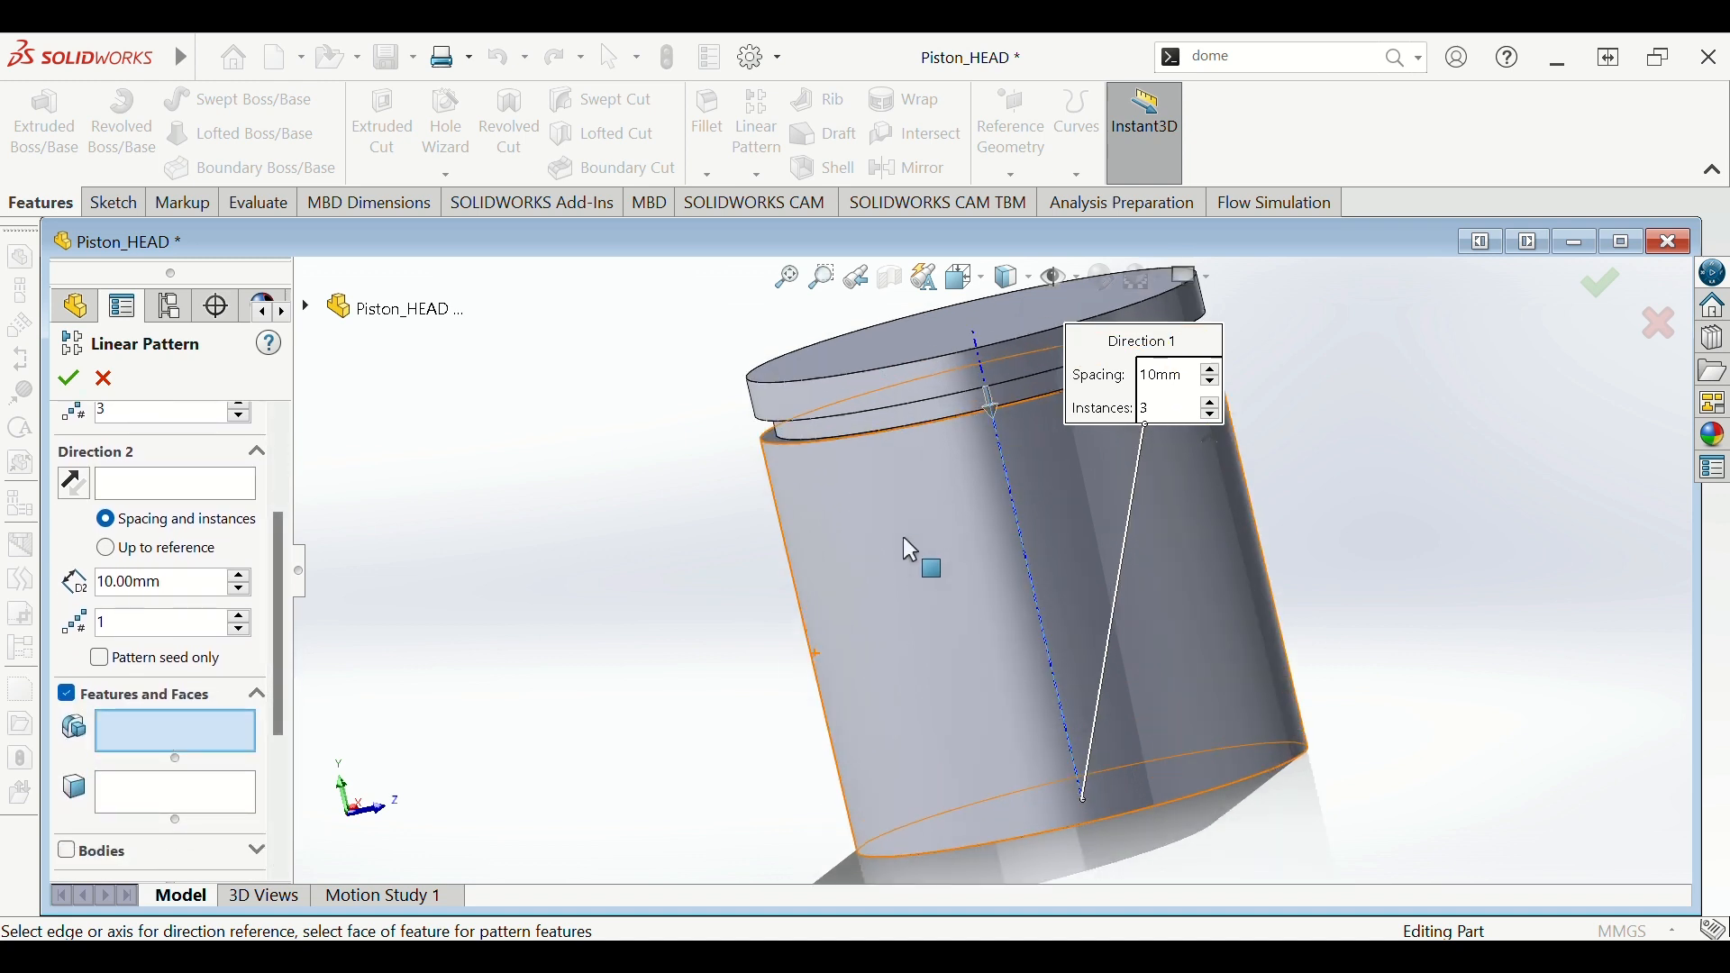
{"action": "left_click", "coordinate": [880, 420]}
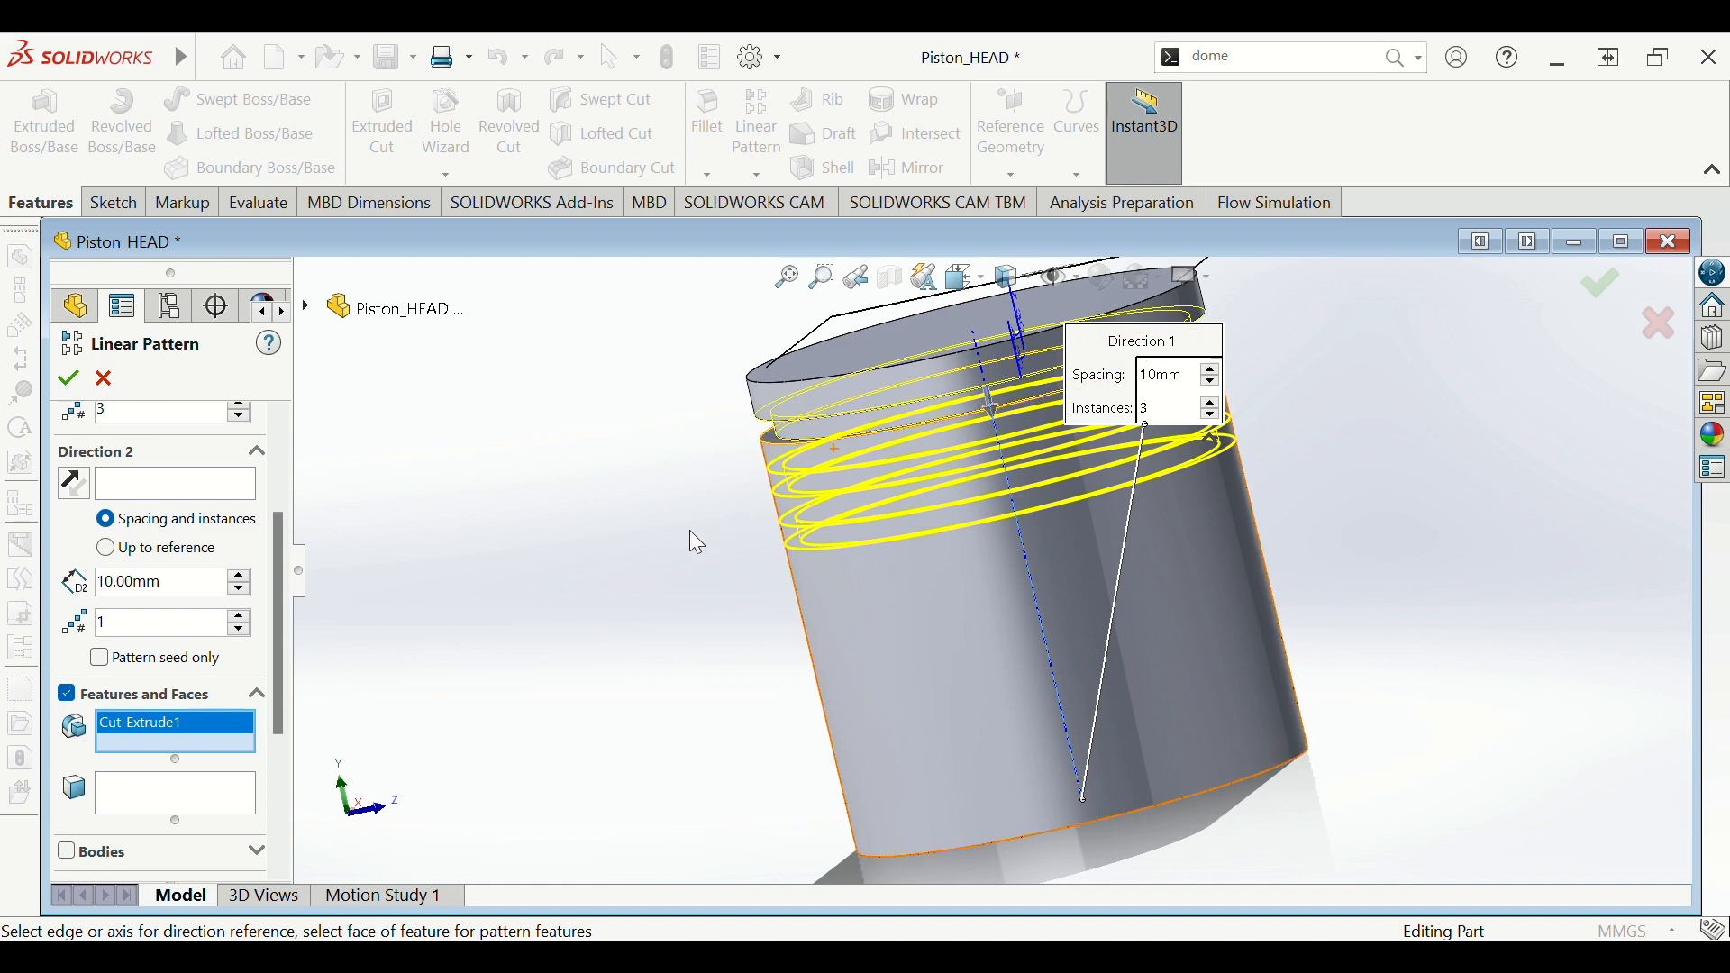
- Set Direction 2 to 3 instances at 11.60 mm spacing and apply the pattern
{"action": "middle_click_drag", "start_coordinate": [494, 598], "coordinate": [525, 543]}
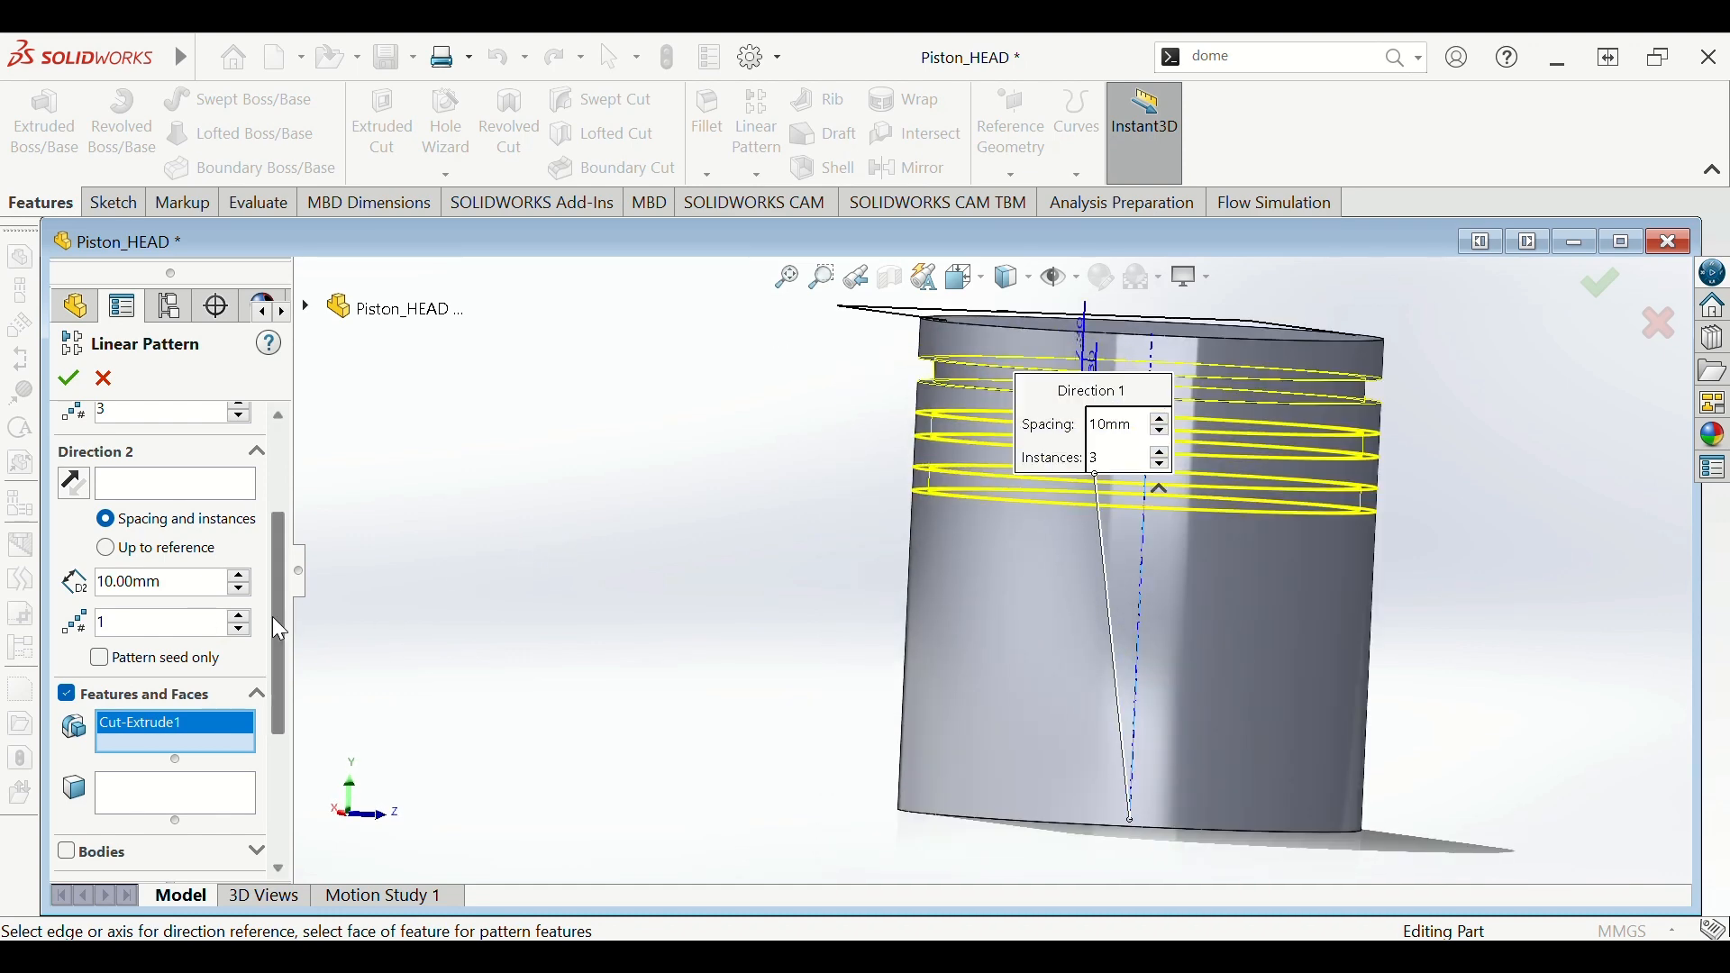
{"action": "left_click", "coordinate": [240, 616]}
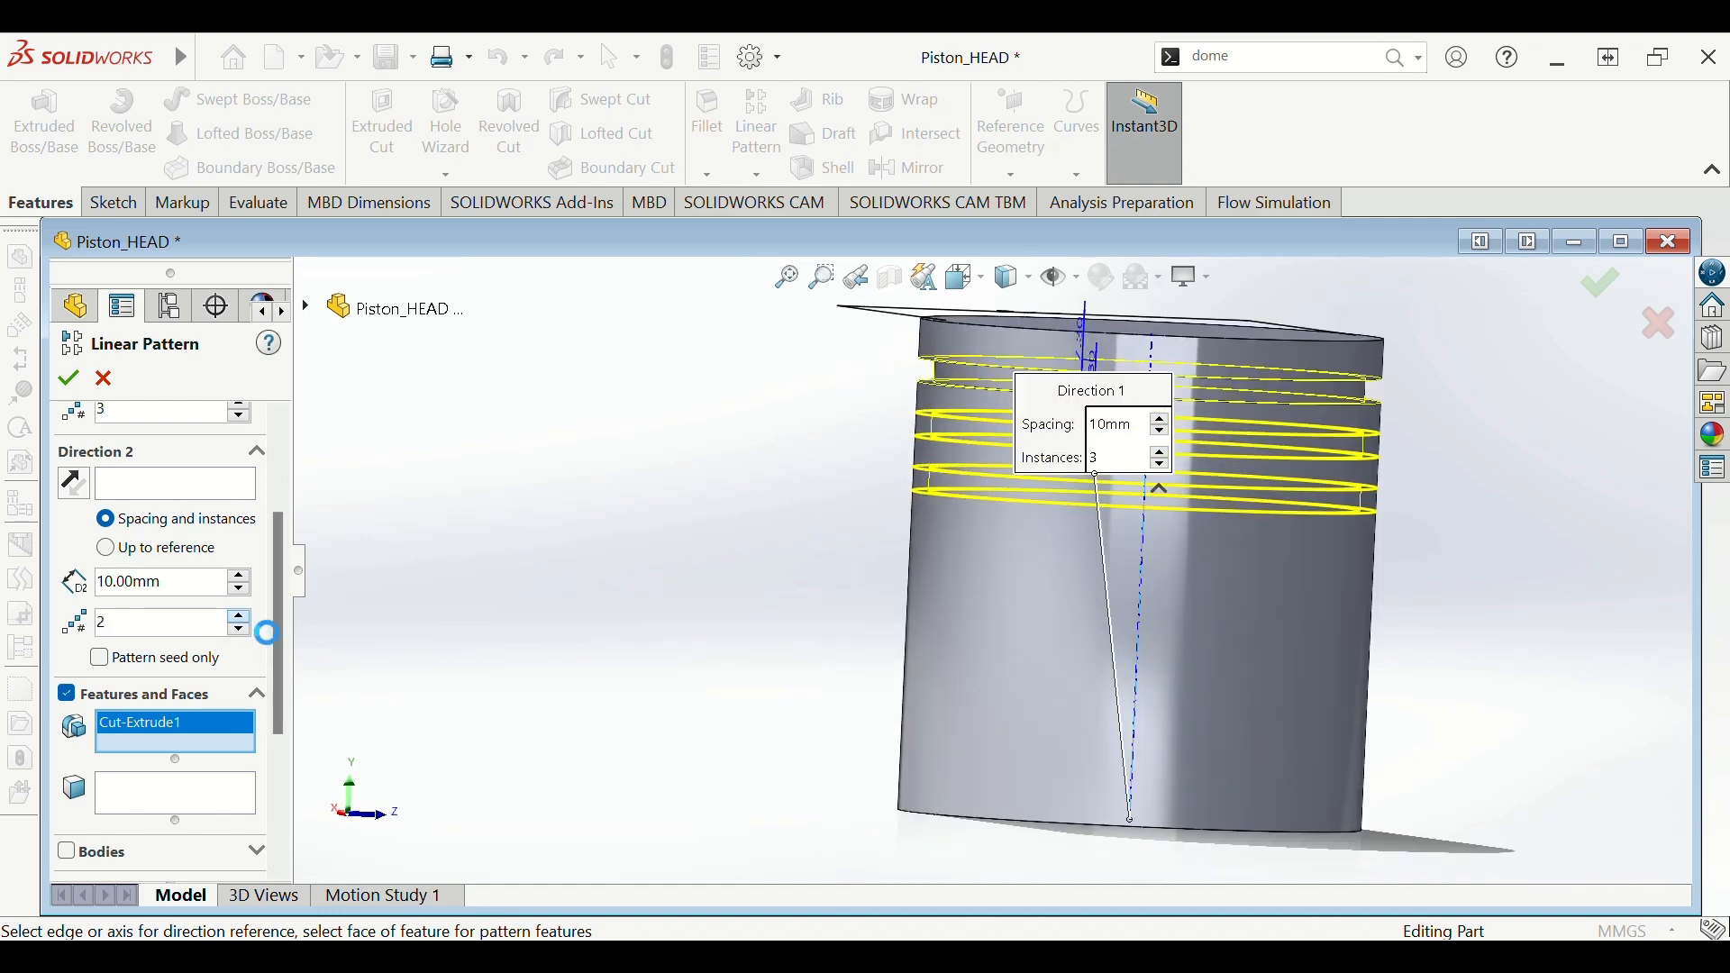
{"action": "left_click", "coordinate": [240, 616]}
{"action": "left_click_drag", "start_coordinate": [185, 586], "coordinate": [84, 611]}
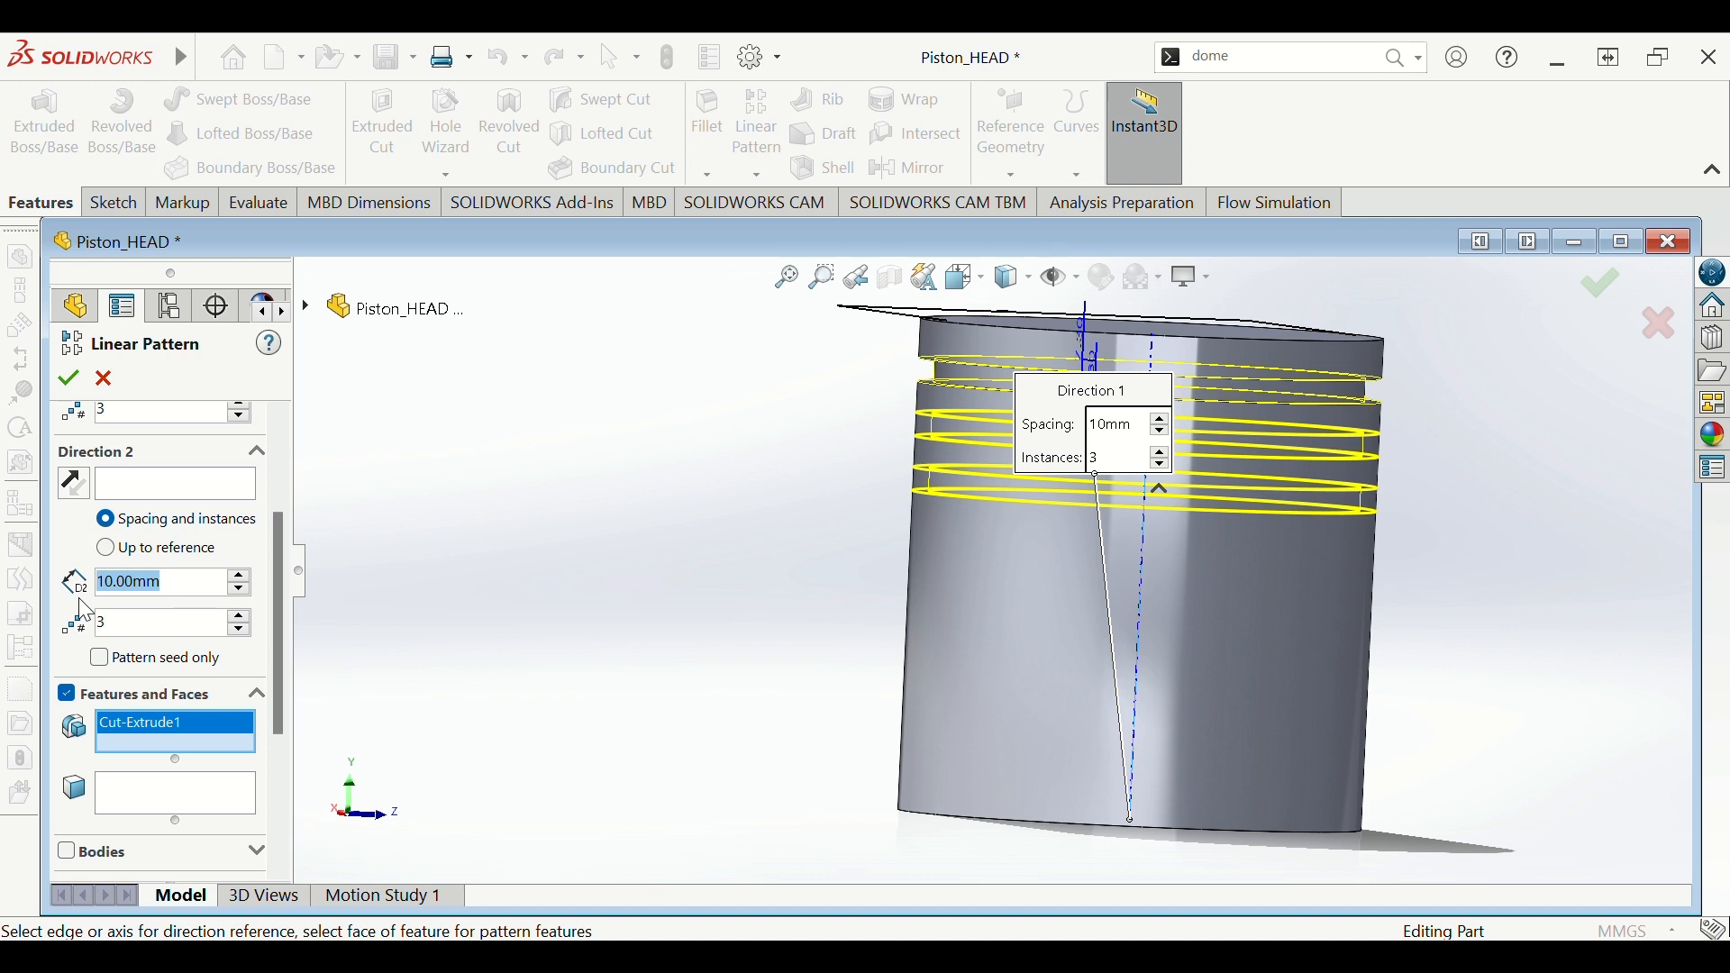
{"action": "type", "text": "11.6"}
{"action": "key", "text": "Return"}
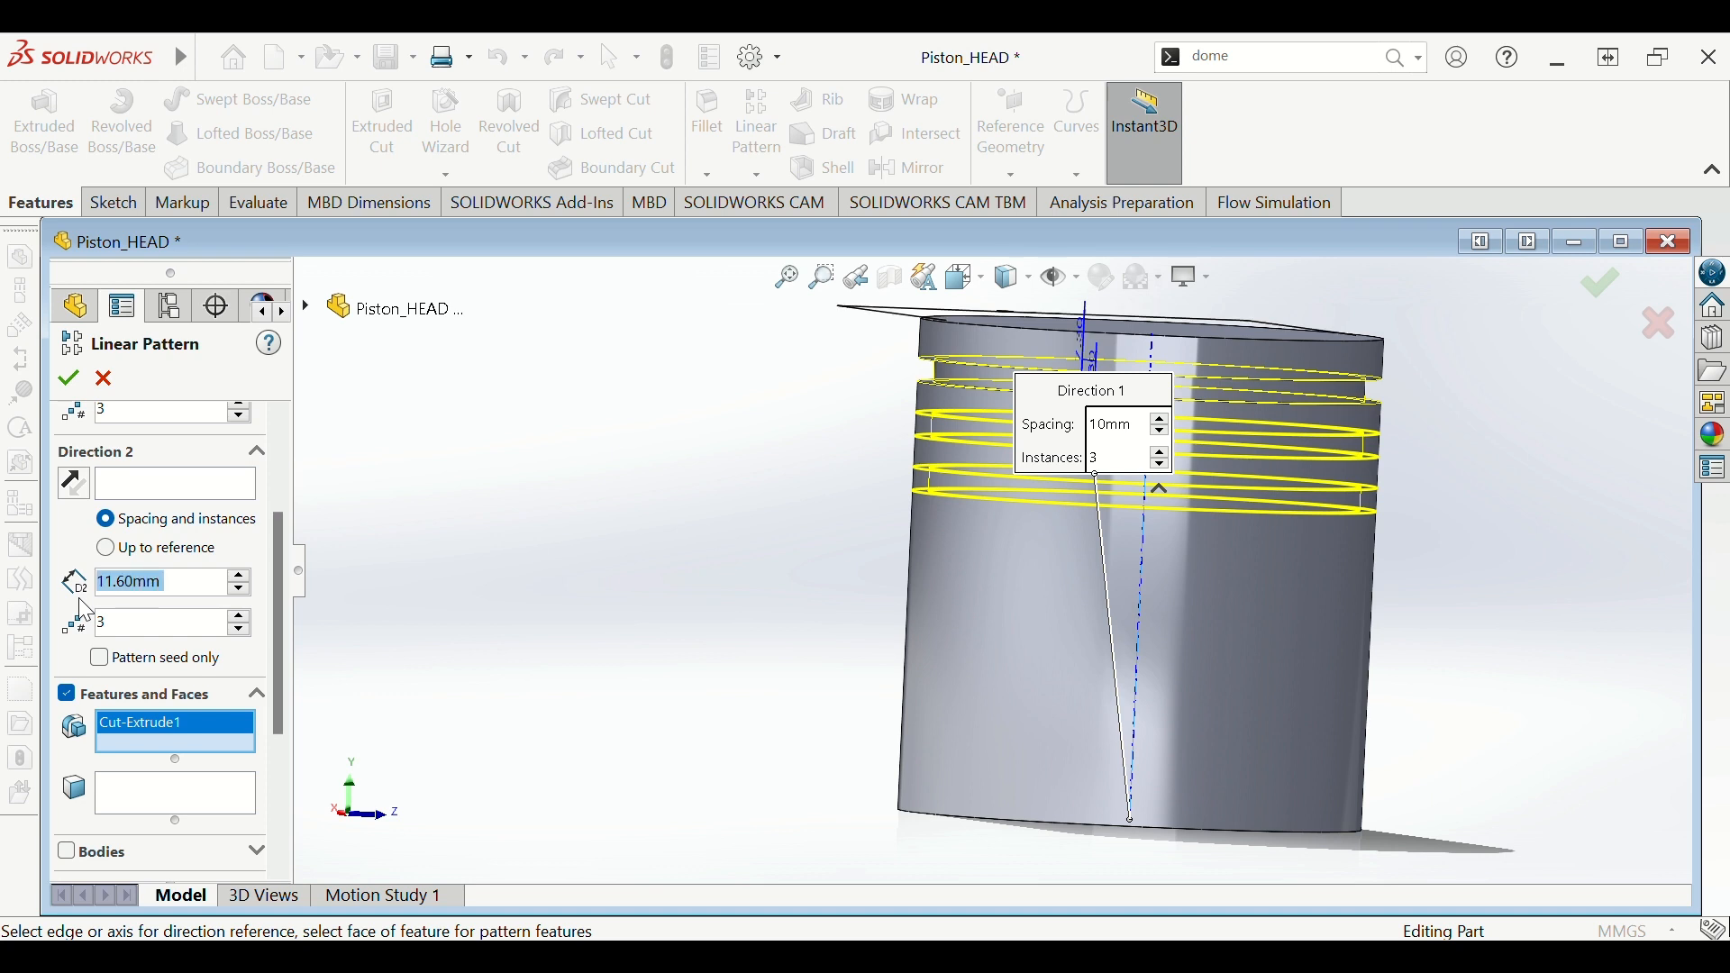
{"action": "left_click", "coordinate": [68, 379]}
{"action": "mouse_move", "coordinate": [576, 491]}
{"action": "middle_mouse_down"}
{"action": "mouse_move", "coordinate": [699, 517]}
{"action": "mouse_move", "coordinate": [685, 532]}
{"action": "mouse_move", "coordinate": [571, 495]}
{"action": "mouse_move", "coordinate": [498, 498]}
{"action": "mouse_move", "coordinate": [724, 536]}
{"action": "mouse_move", "coordinate": [733, 559]}
{"action": "middle_mouse_up"}
{"action": "scroll", "coordinate": [951, 531], "scroll_direction": "up", "scroll_amount": 2}
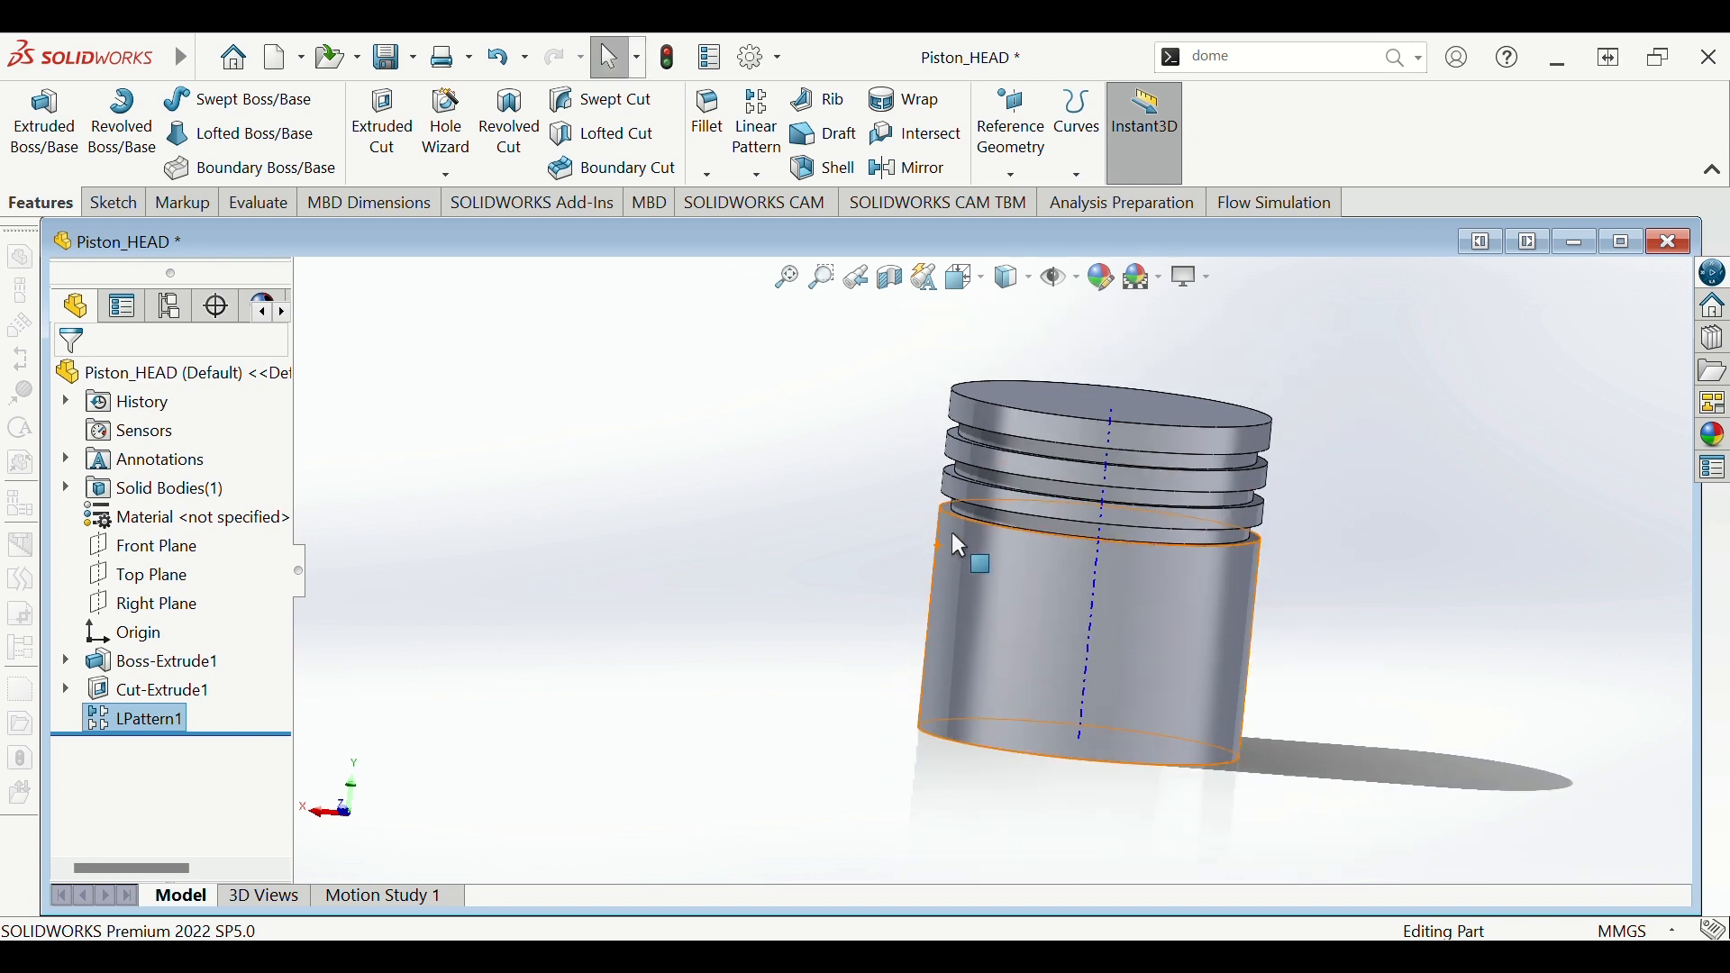
- Hide the dashed central axis and orbit to view the grooved piston from above
{"action": "scroll", "coordinate": [1068, 505], "scroll_direction": "down", "scroll_amount": 2}
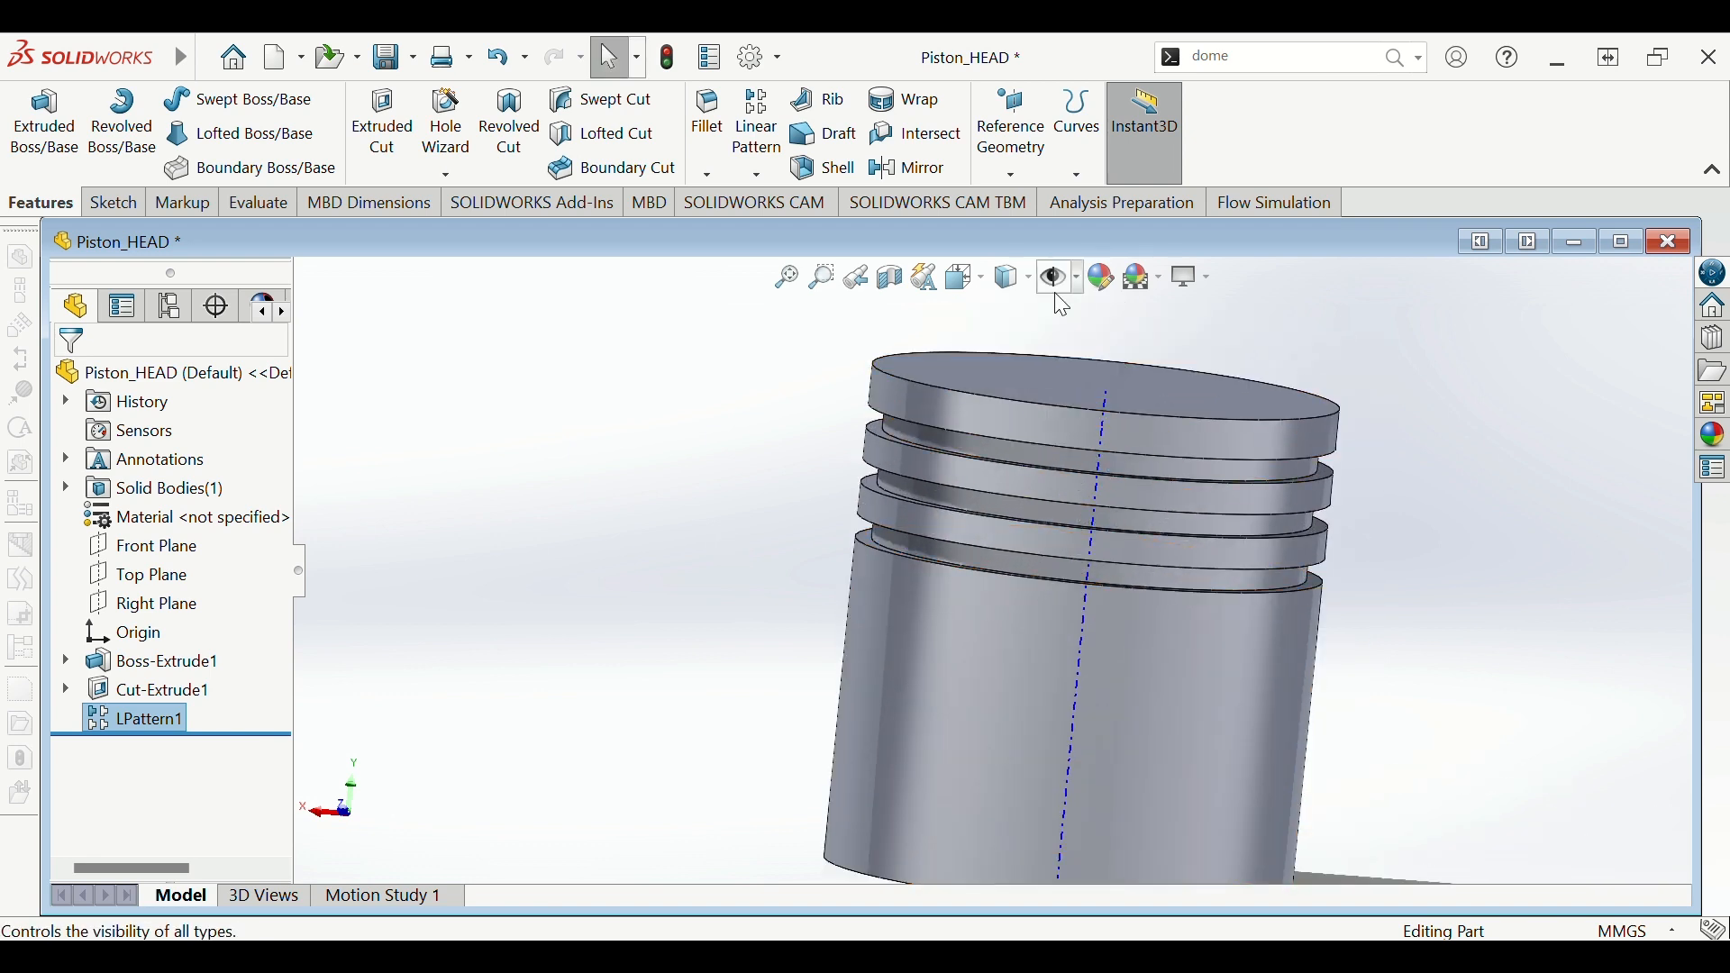
{"action": "left_click", "coordinate": [1081, 338]}
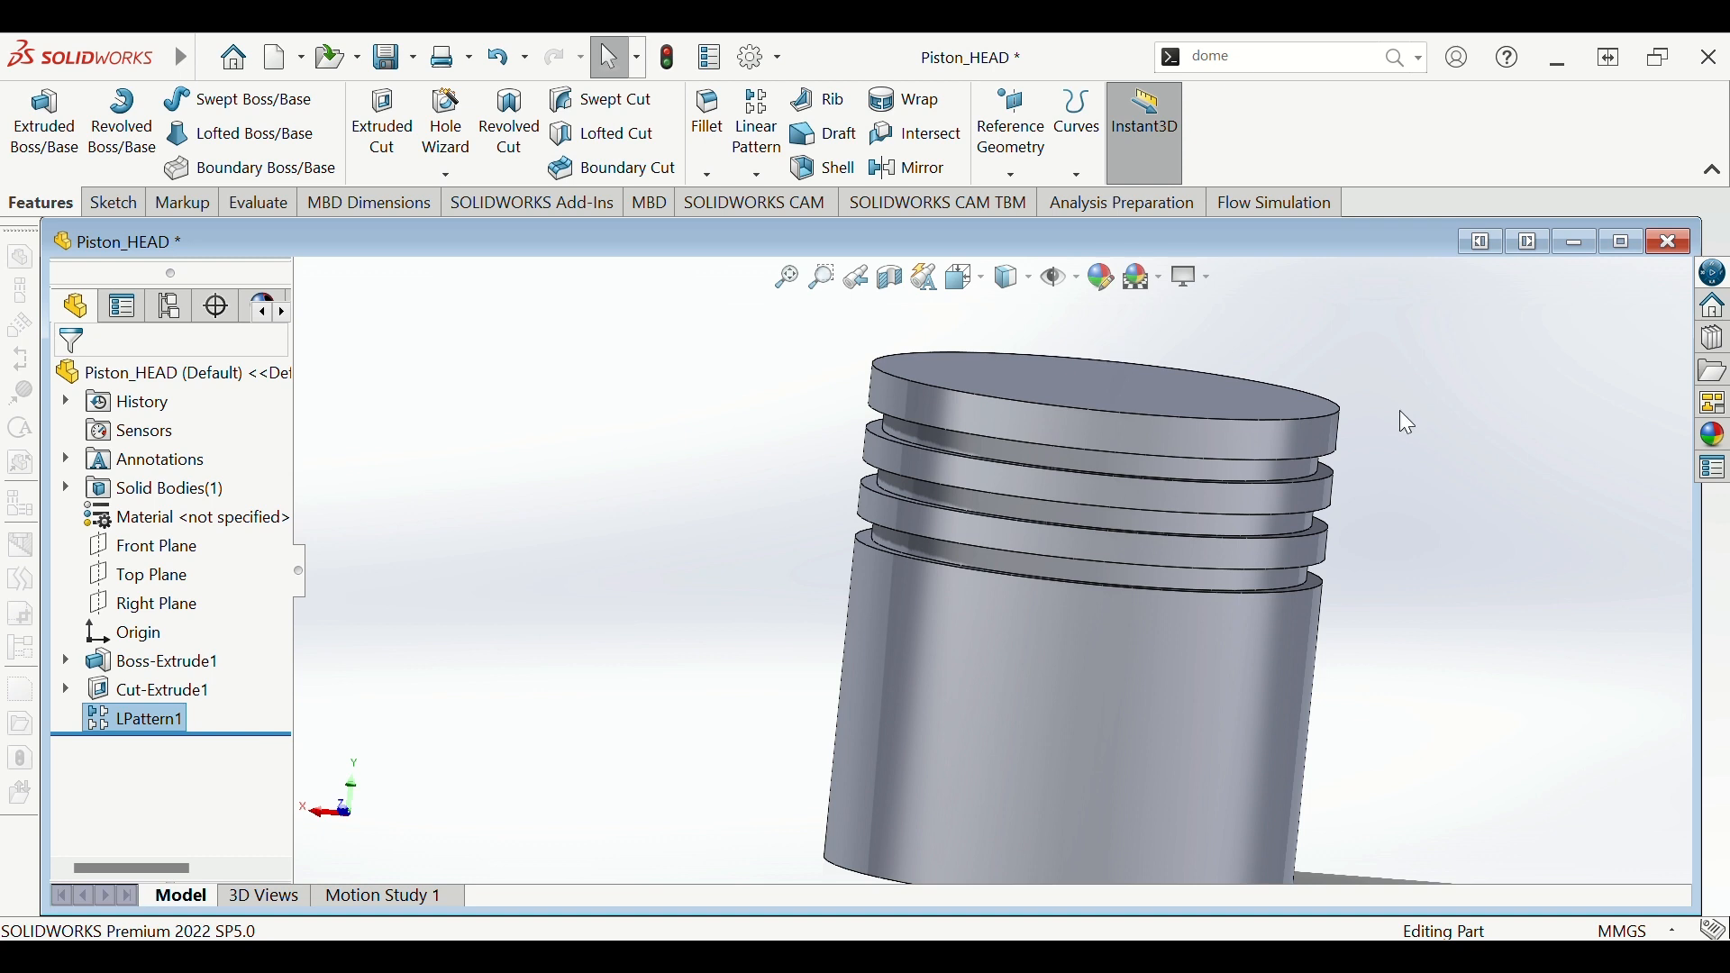
{"action": "scroll", "coordinate": [1436, 540], "scroll_direction": "up", "scroll_amount": 5}
{"action": "middle_click_drag", "start_coordinate": [1413, 525], "coordinate": [1305, 549]}
{"action": "scroll", "coordinate": [1197, 572], "scroll_direction": "down", "scroll_amount": 6}
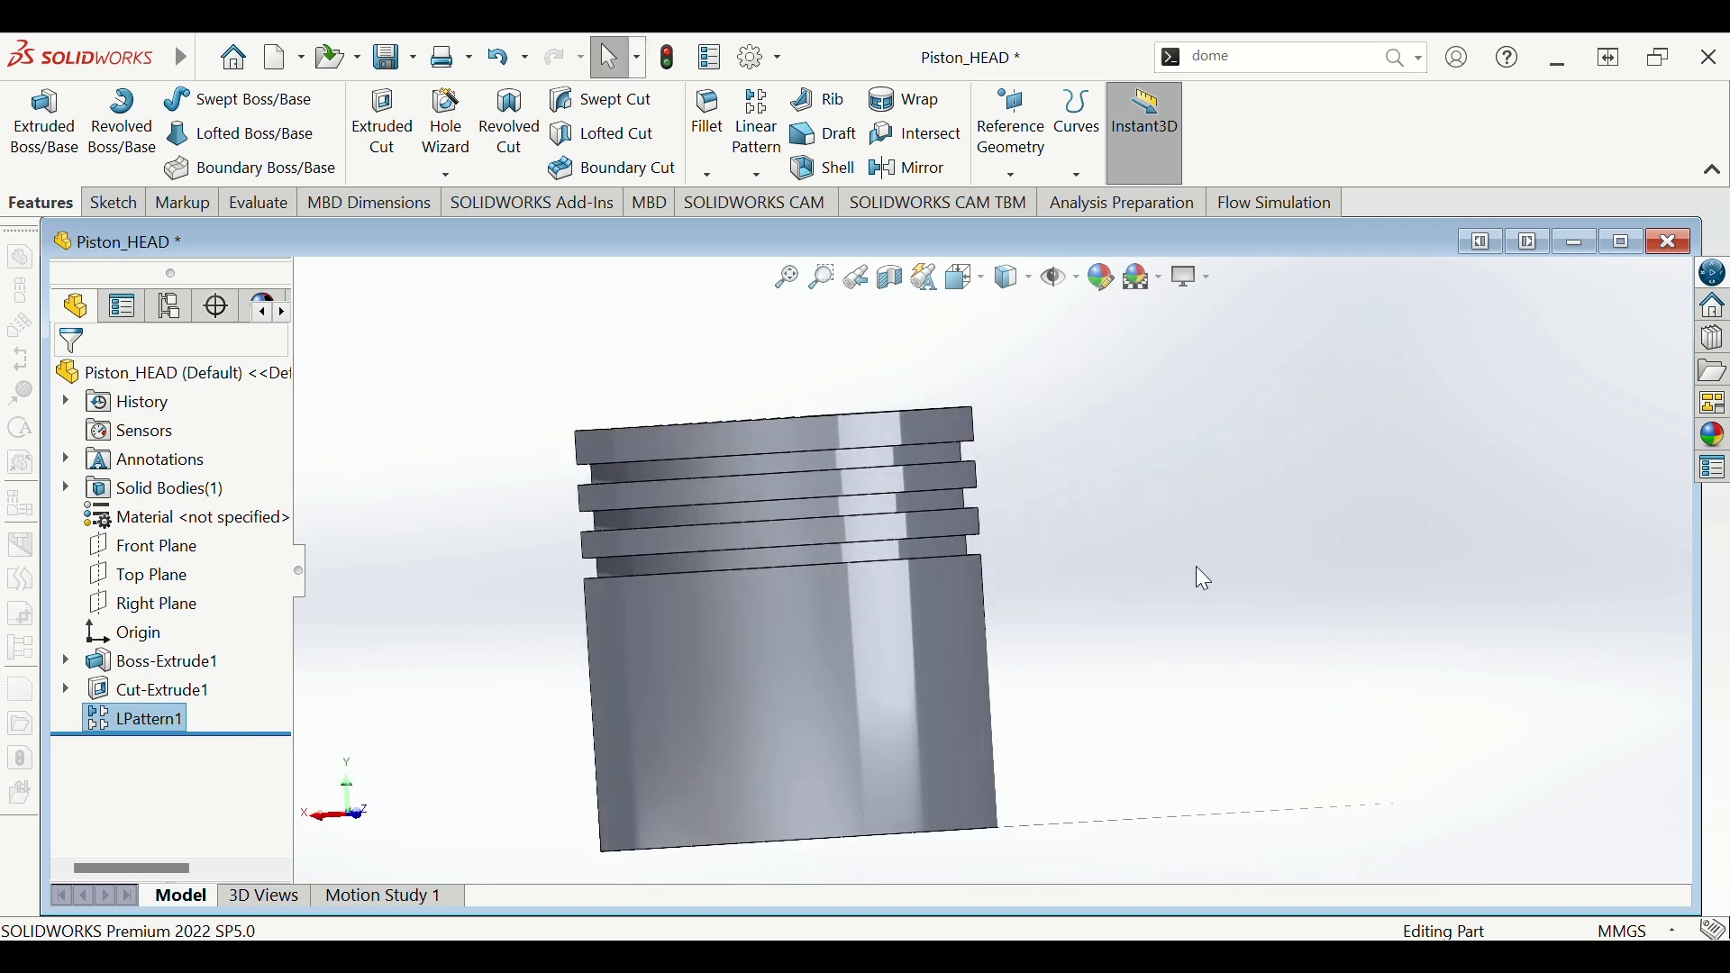
{"action": "middle_click_drag", "start_coordinate": [958, 469], "coordinate": [1027, 498]}
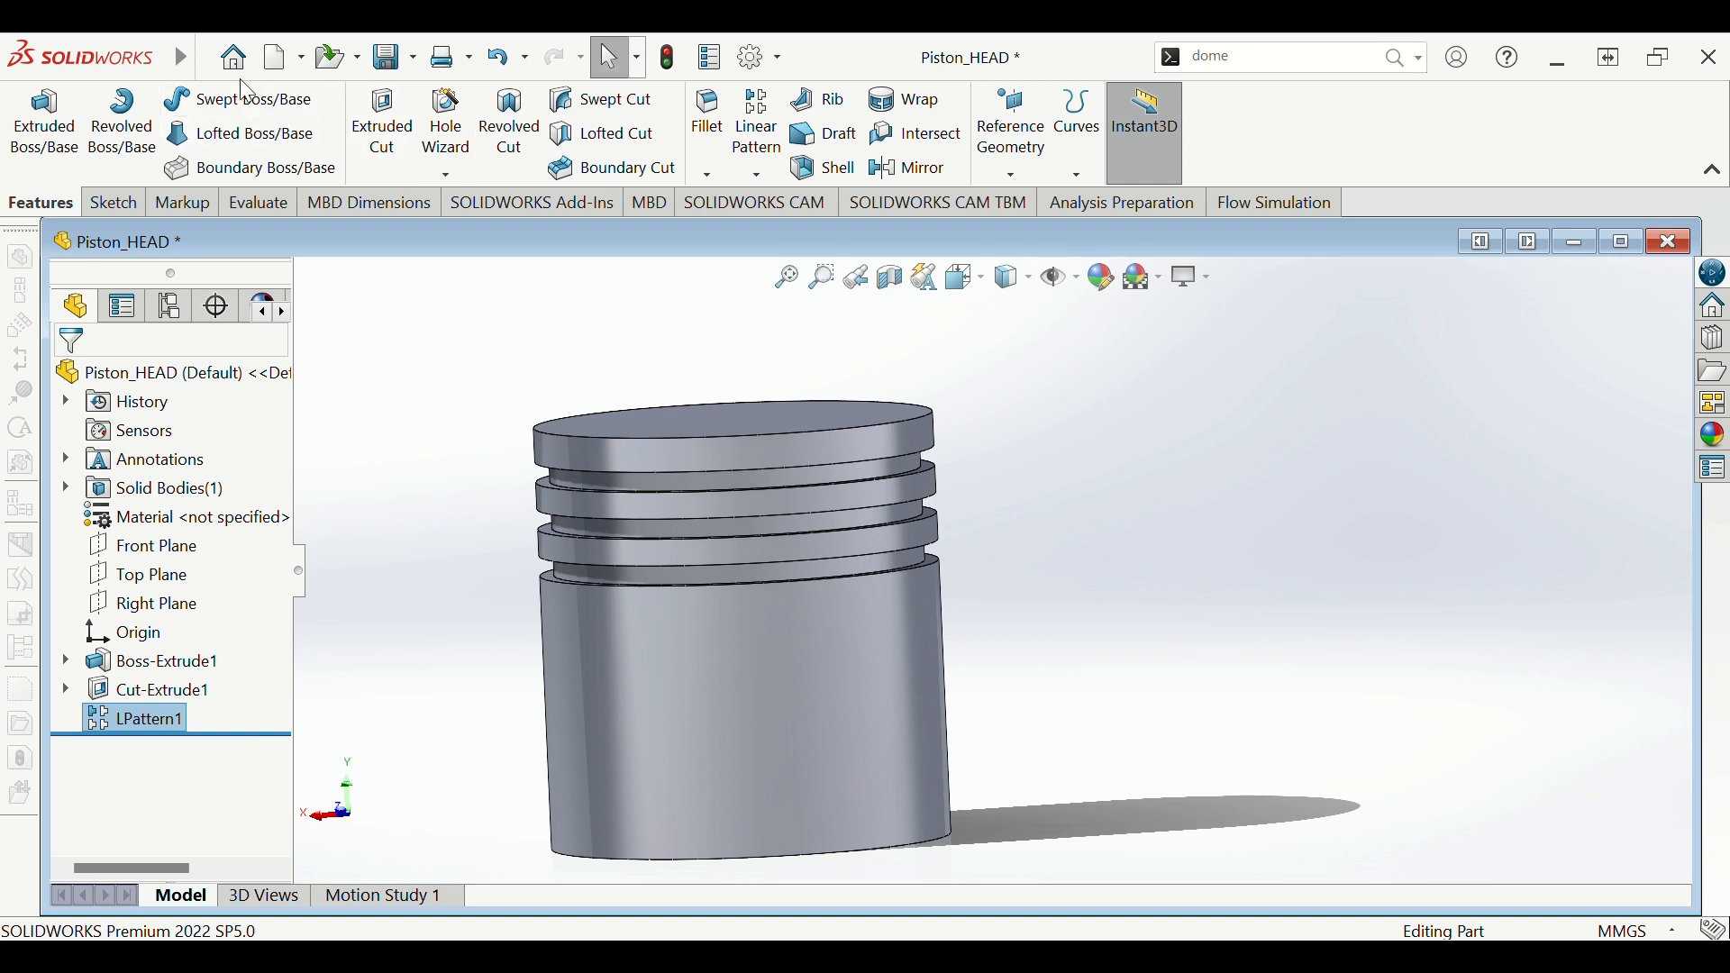
{"action": "mouse_move", "coordinate": [180, 57]}
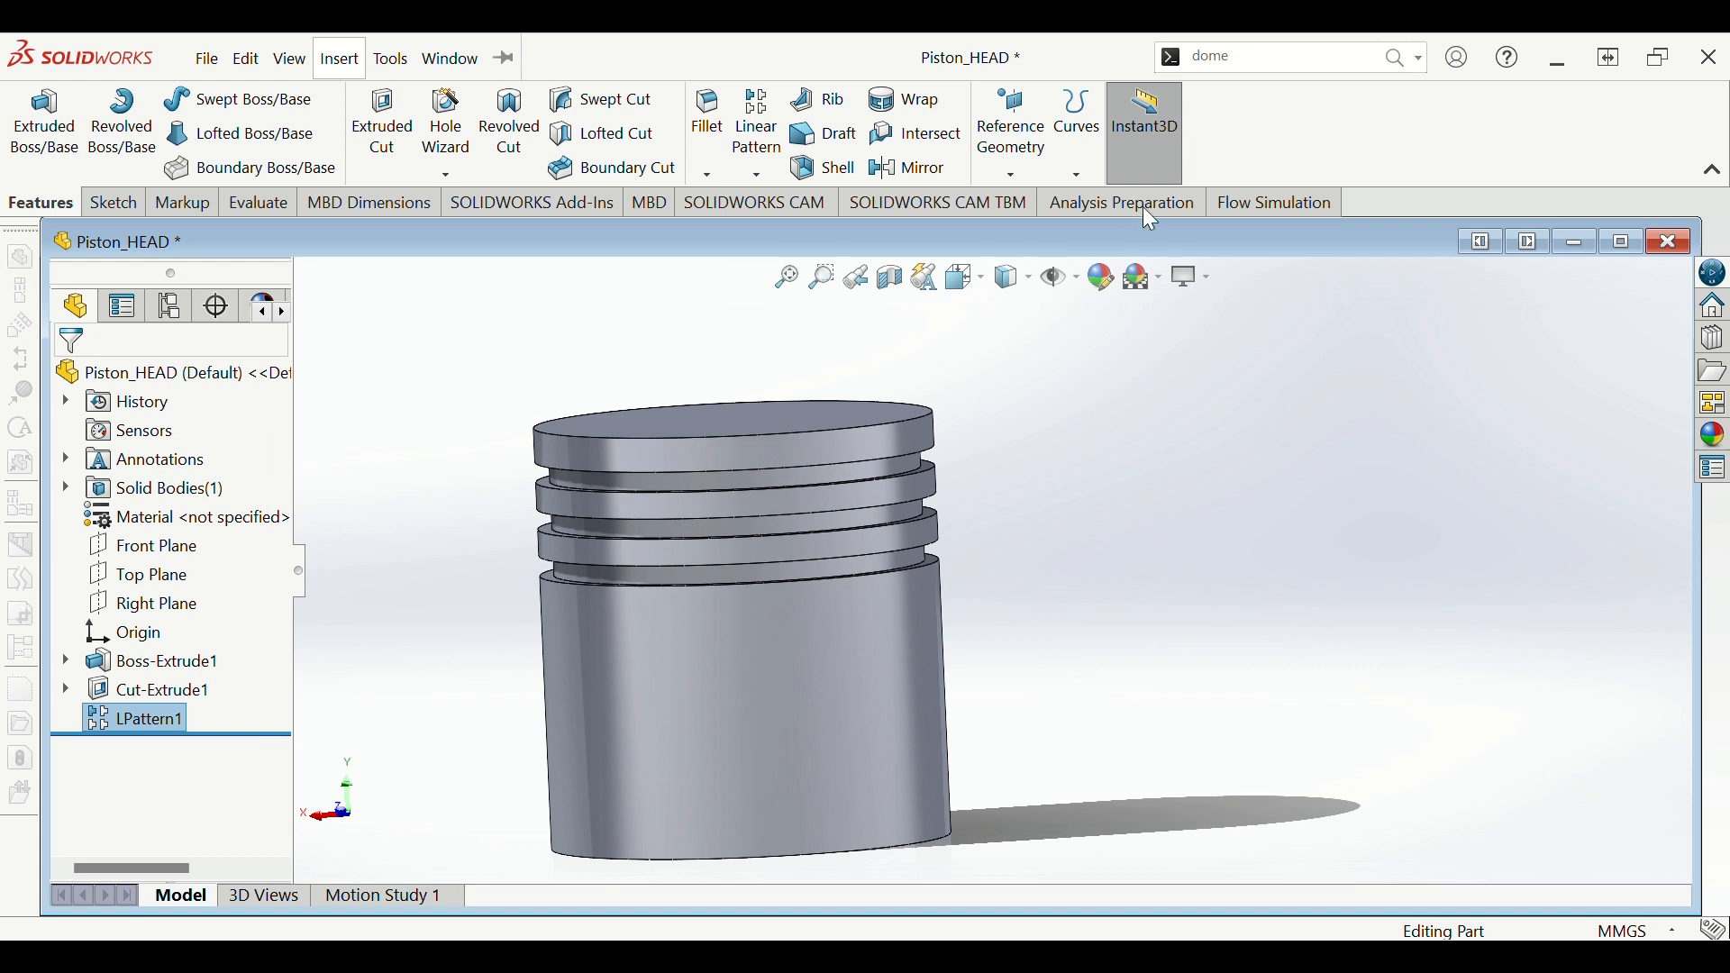
- Start a Dome feature and pick the piston's top face
{"action": "left_click", "coordinate": [1282, 63]}
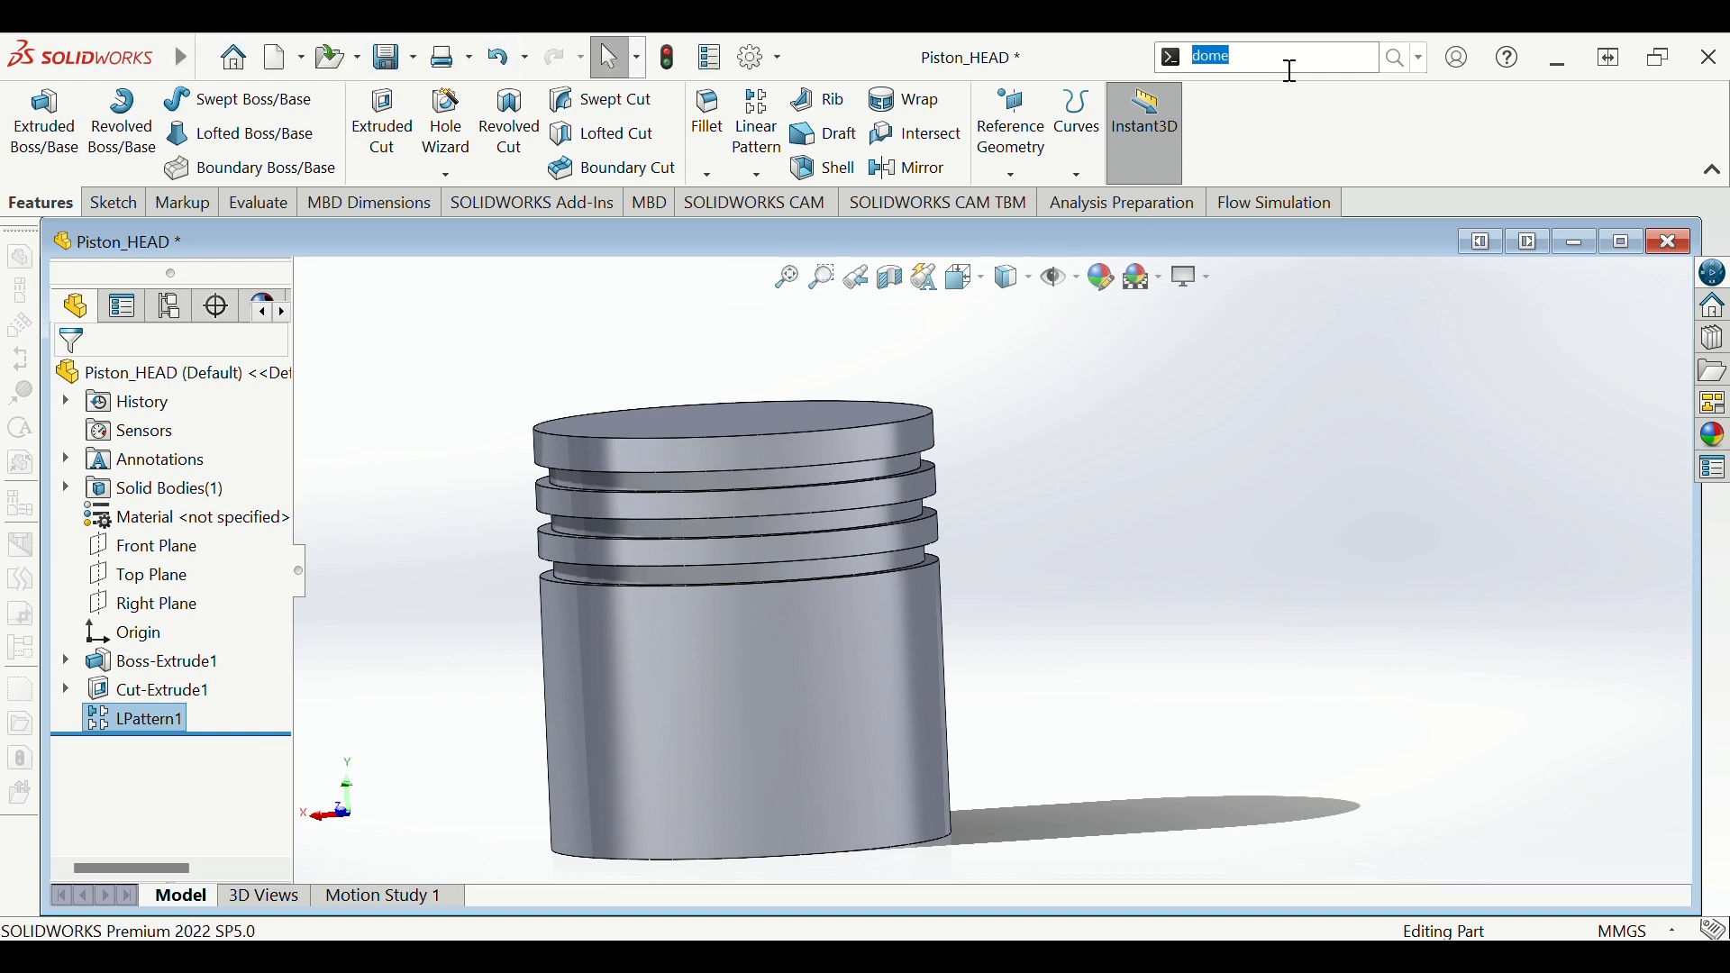
{"action": "left_click", "coordinate": [1263, 88]}
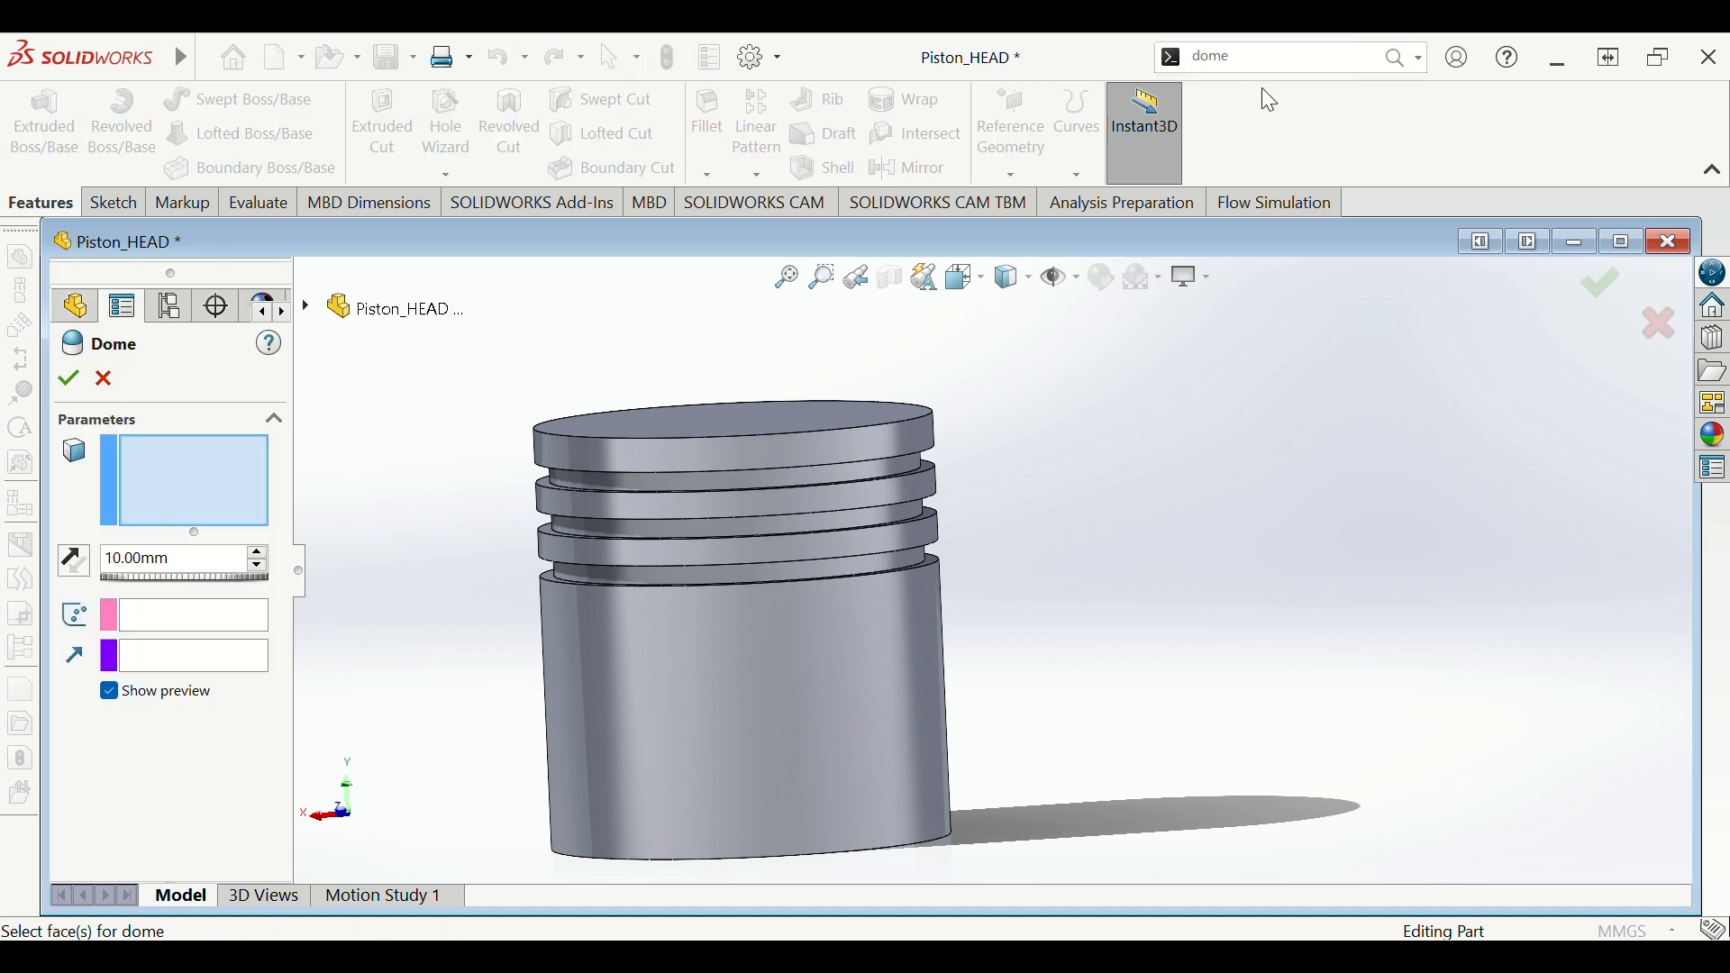
{"action": "scroll", "coordinate": [967, 401], "scroll_direction": "up", "scroll_amount": 2}
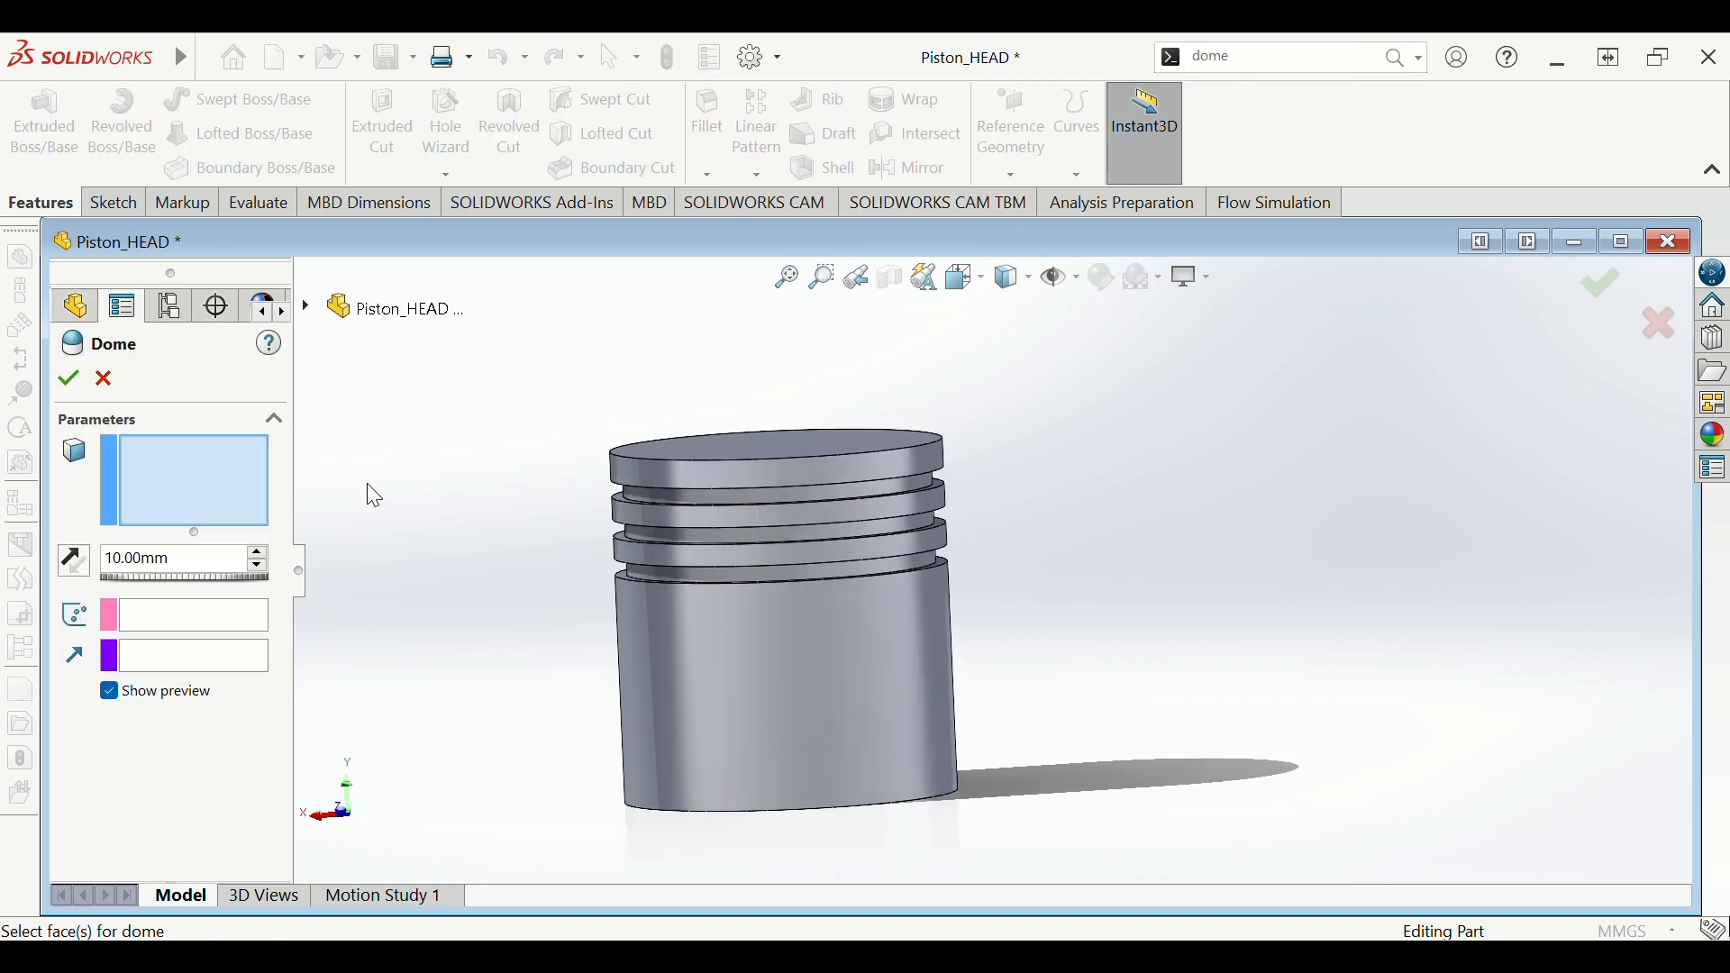
{"action": "scroll", "coordinate": [495, 309], "scroll_direction": "up", "scroll_amount": 1}
{"action": "middle_click_drag", "start_coordinate": [588, 372], "coordinate": [748, 505]}
{"action": "left_click", "coordinate": [847, 518]}
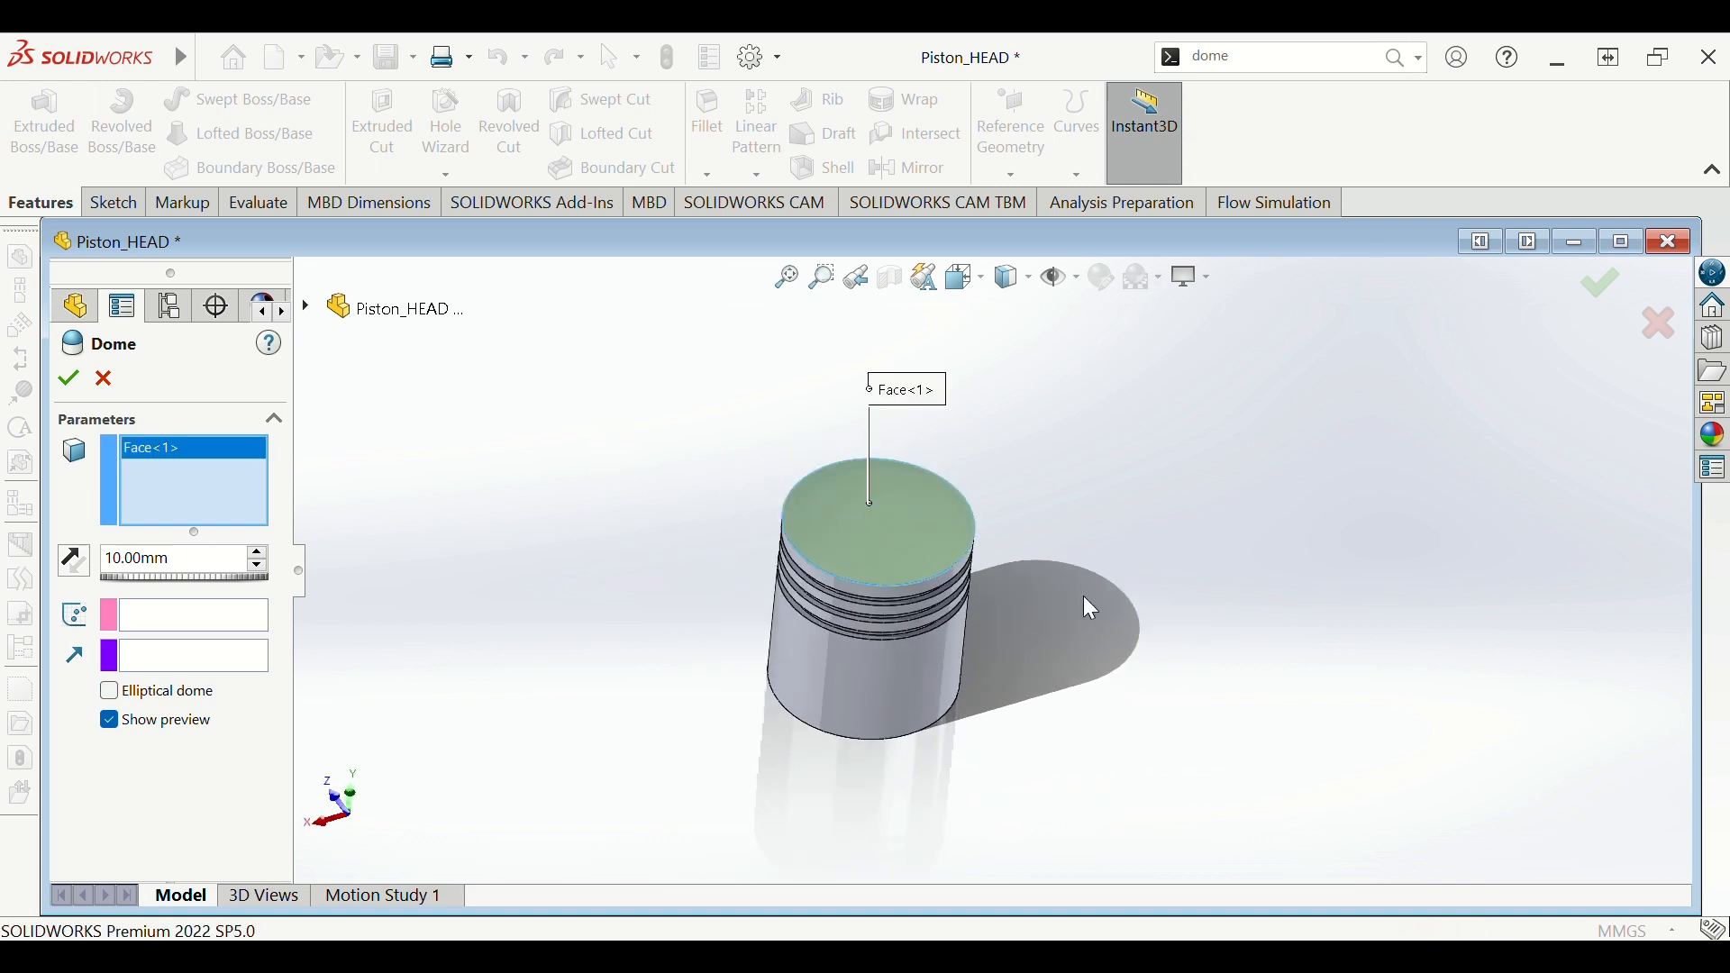
- Set the dome height to 5.00 mm and accept Dome1
{"action": "middle_click_drag", "start_coordinate": [1083, 593], "coordinate": [982, 493]}
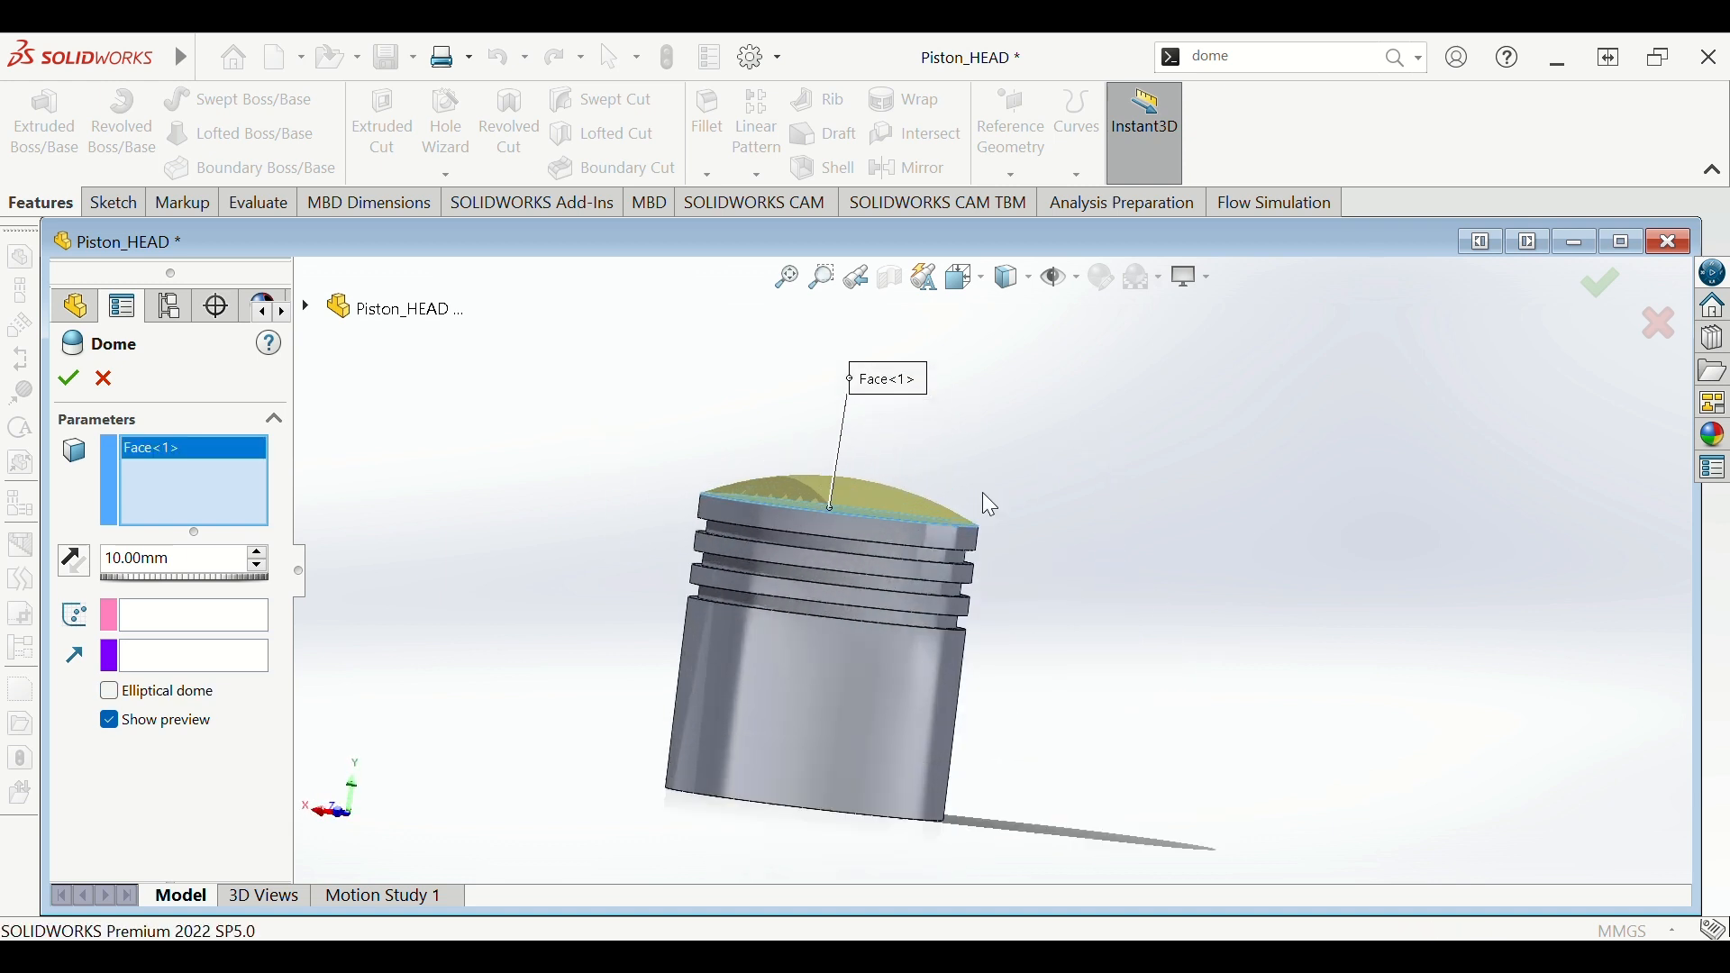
{"action": "scroll", "coordinate": [946, 495], "scroll_direction": "down", "scroll_amount": 3}
{"action": "scroll", "coordinate": [792, 538], "scroll_direction": "up", "scroll_amount": 3}
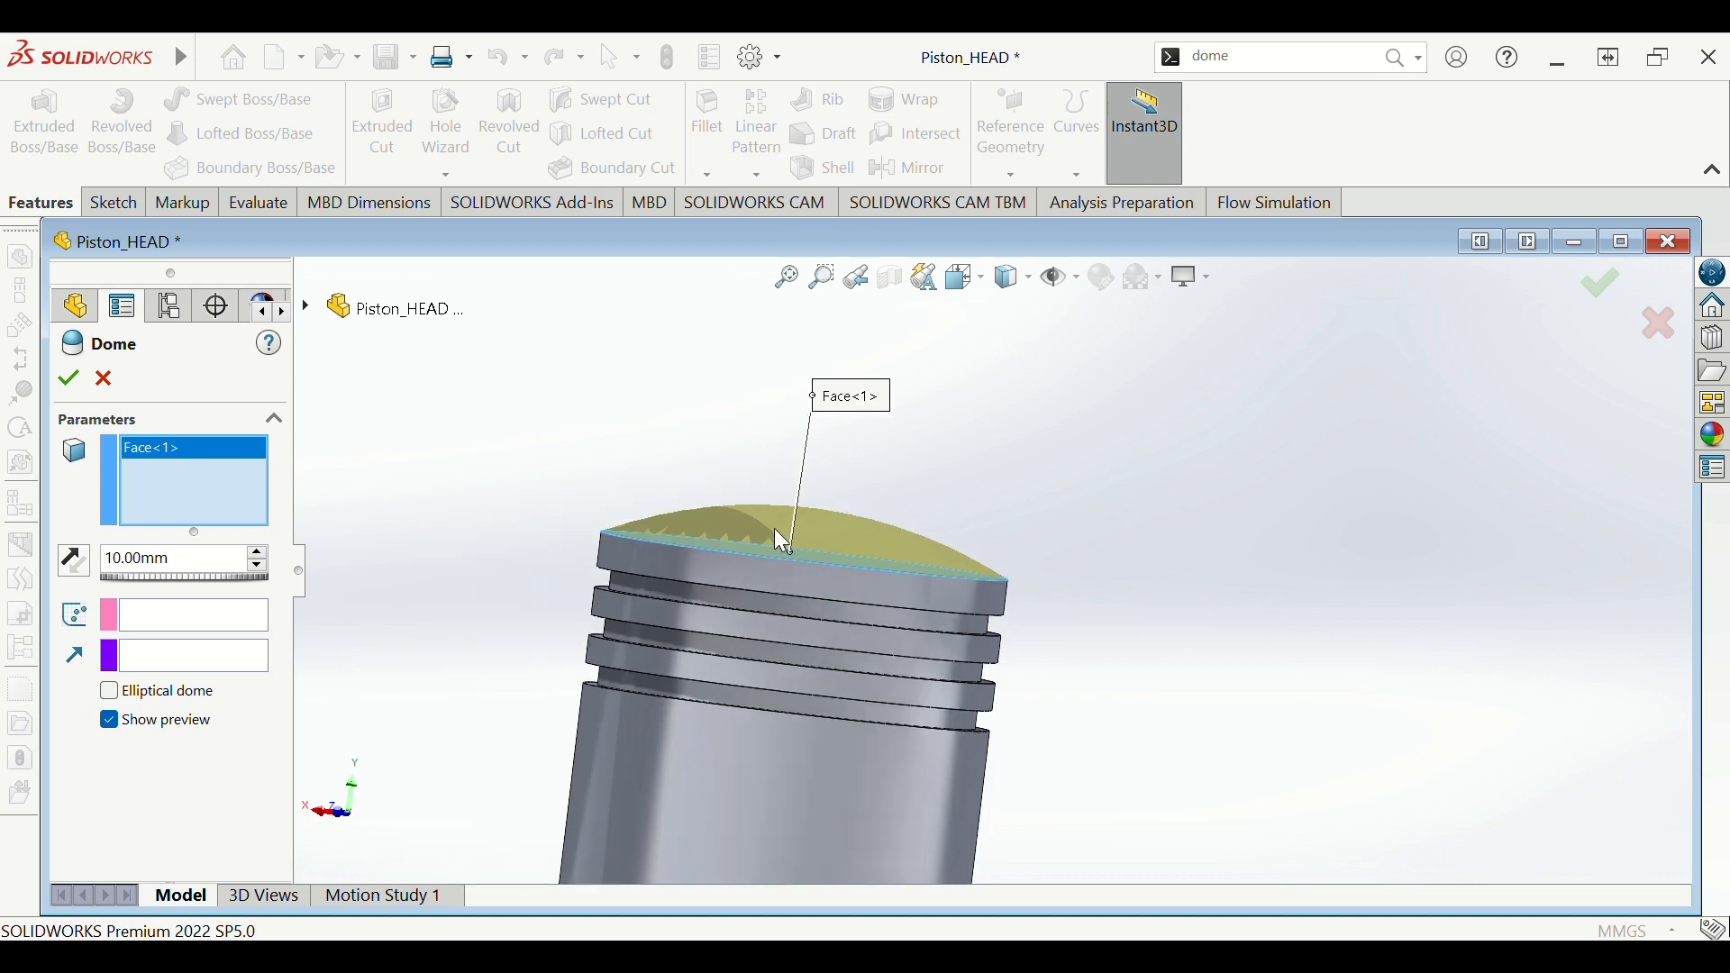
{"action": "scroll", "coordinate": [521, 545], "scroll_direction": "down", "scroll_amount": 2}
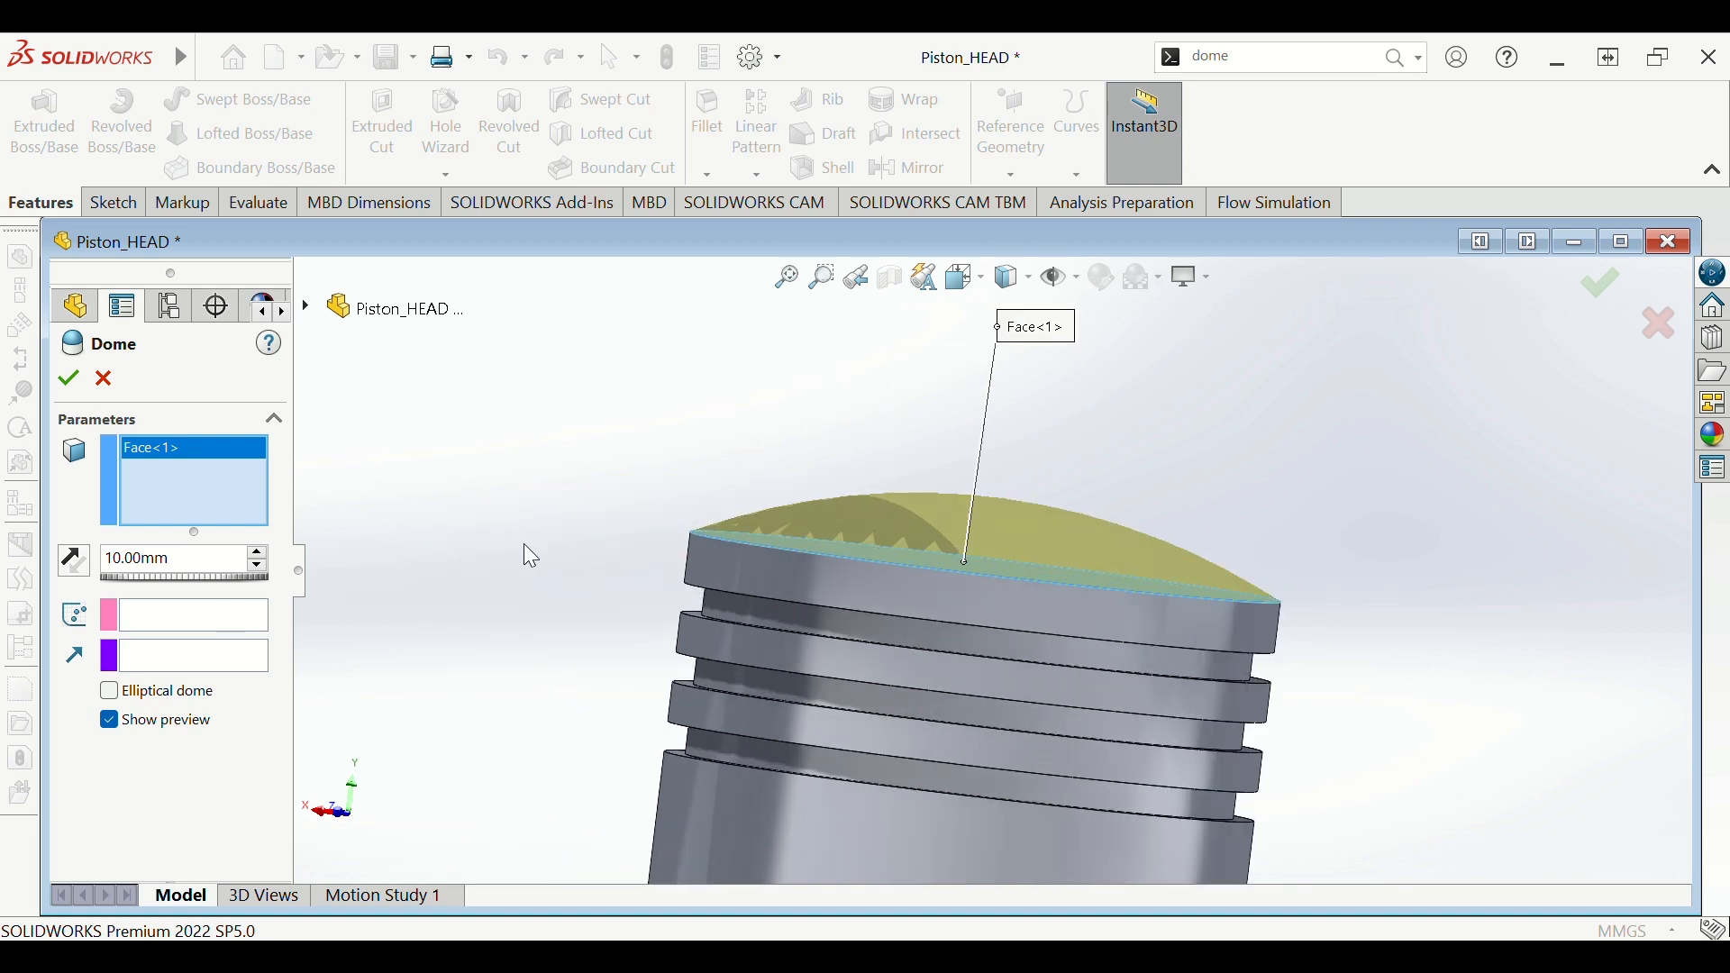
{"action": "mouse_move", "coordinate": [526, 543]}
{"action": "middle_mouse_down"}
{"action": "mouse_move", "coordinate": [544, 560]}
{"action": "mouse_move", "coordinate": [521, 528]}
{"action": "mouse_move", "coordinate": [527, 563]}
{"action": "middle_mouse_up"}
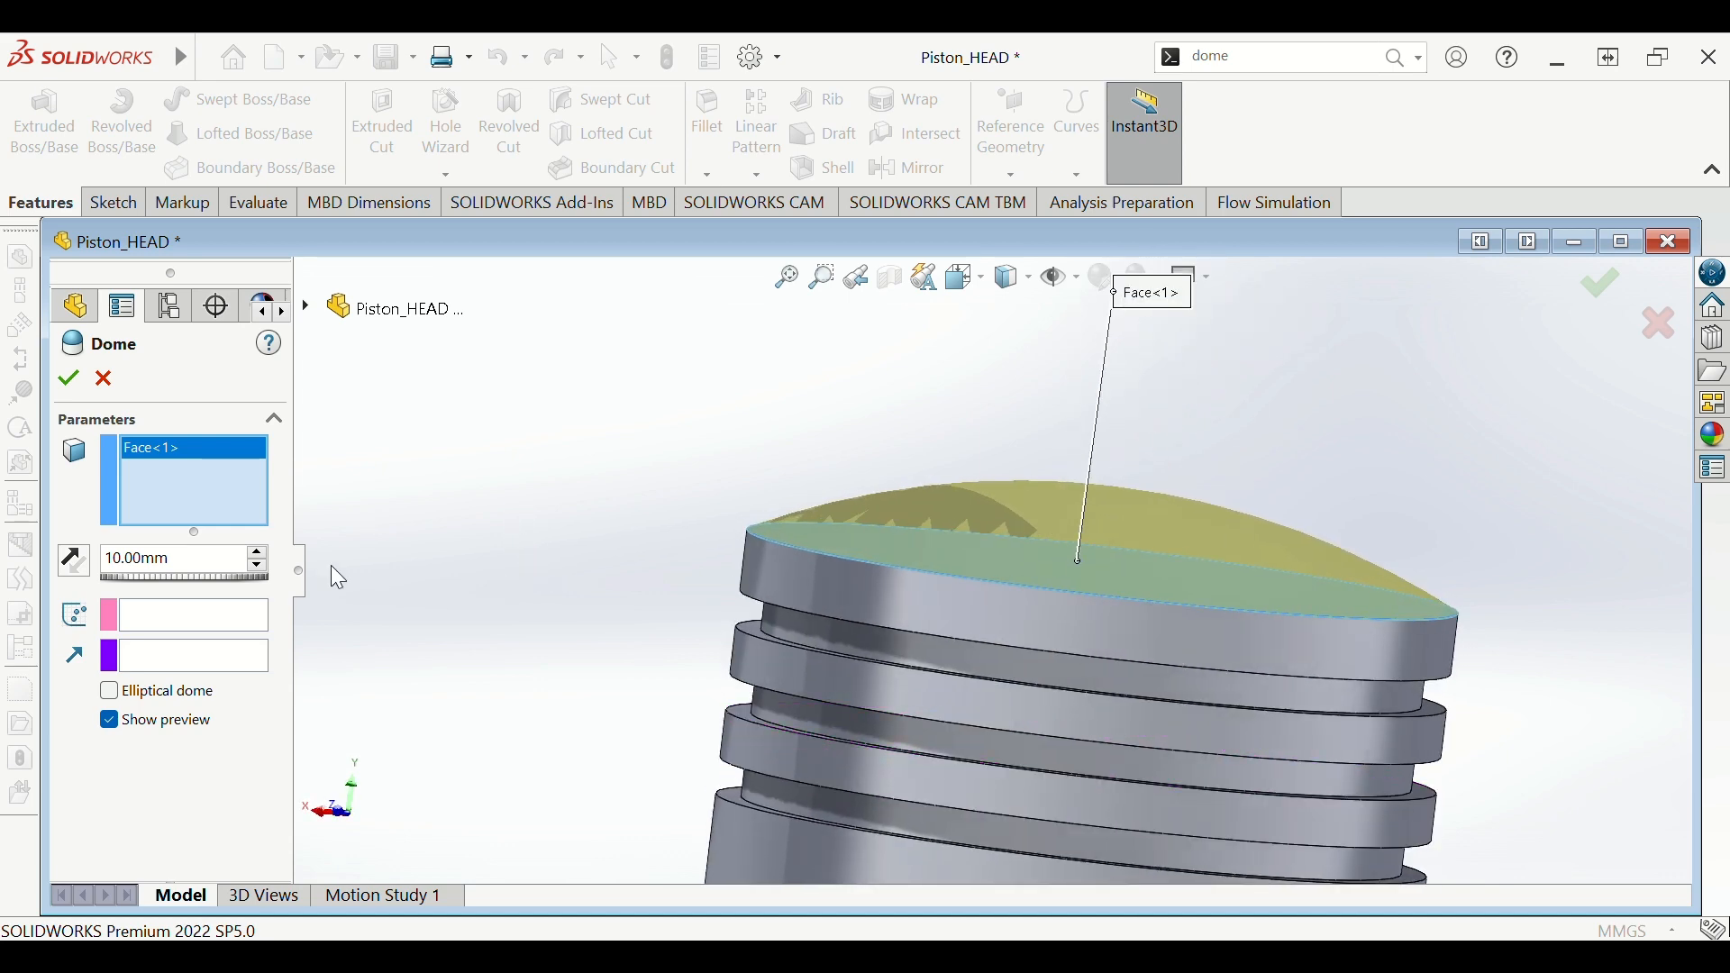
{"action": "double_click", "coordinate": [198, 560]}
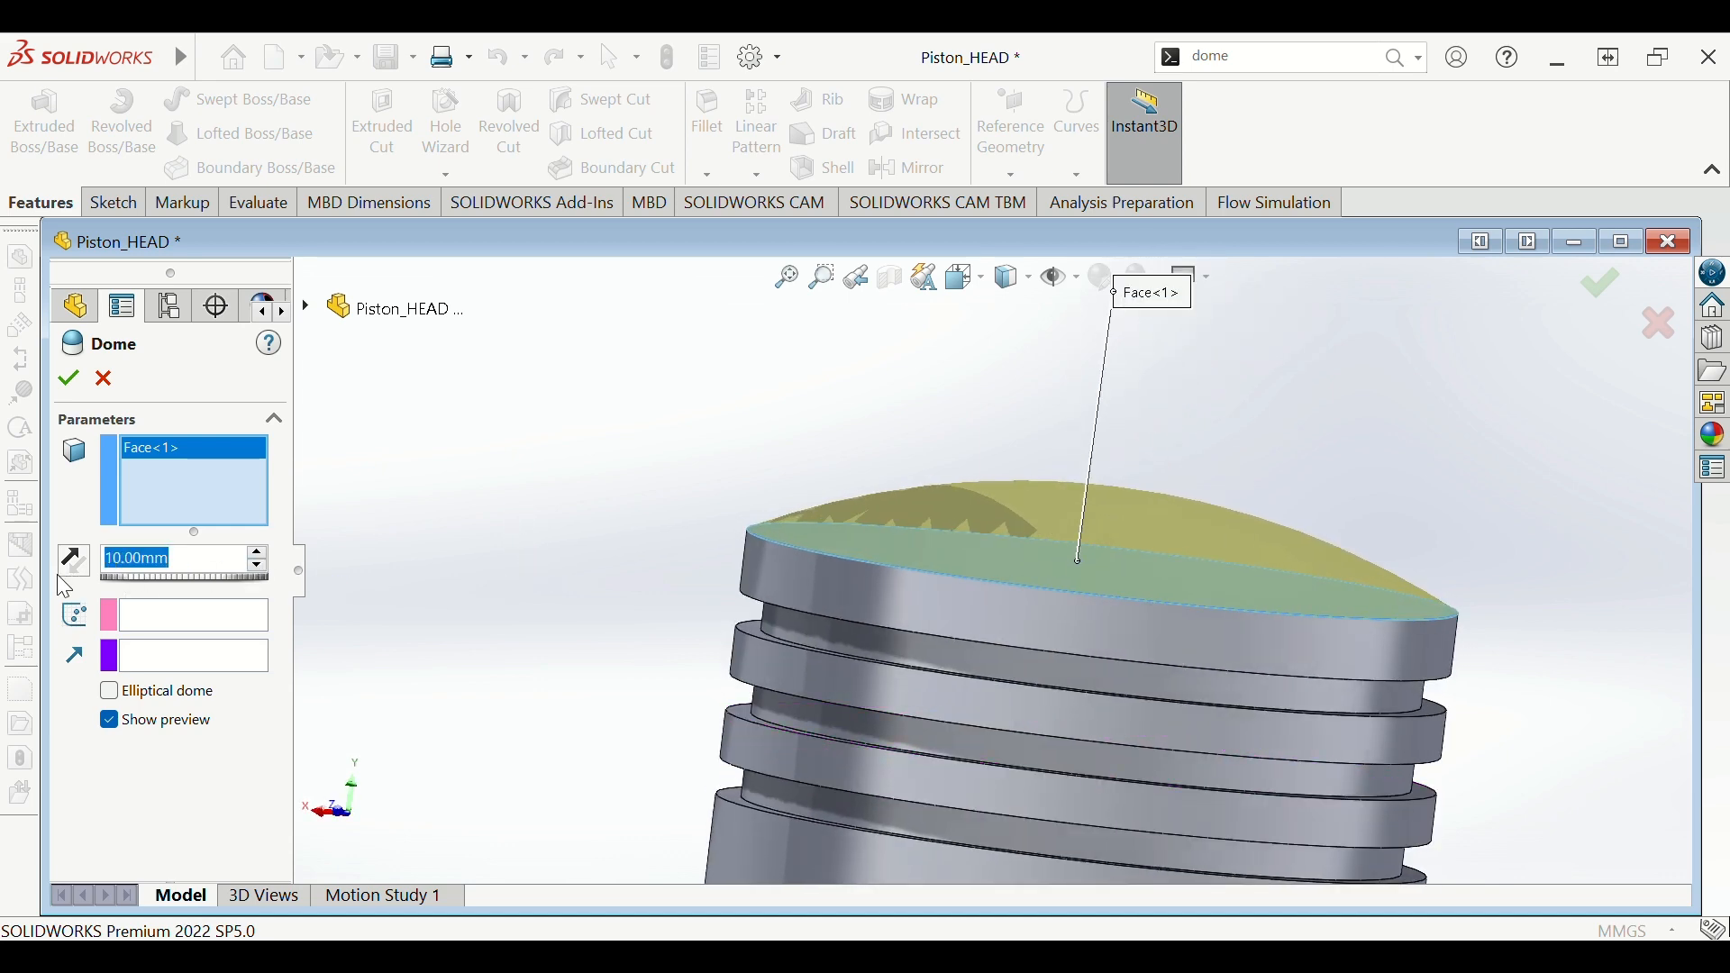
{"action": "type", "text": "5"}
{"action": "key", "text": "Return"}
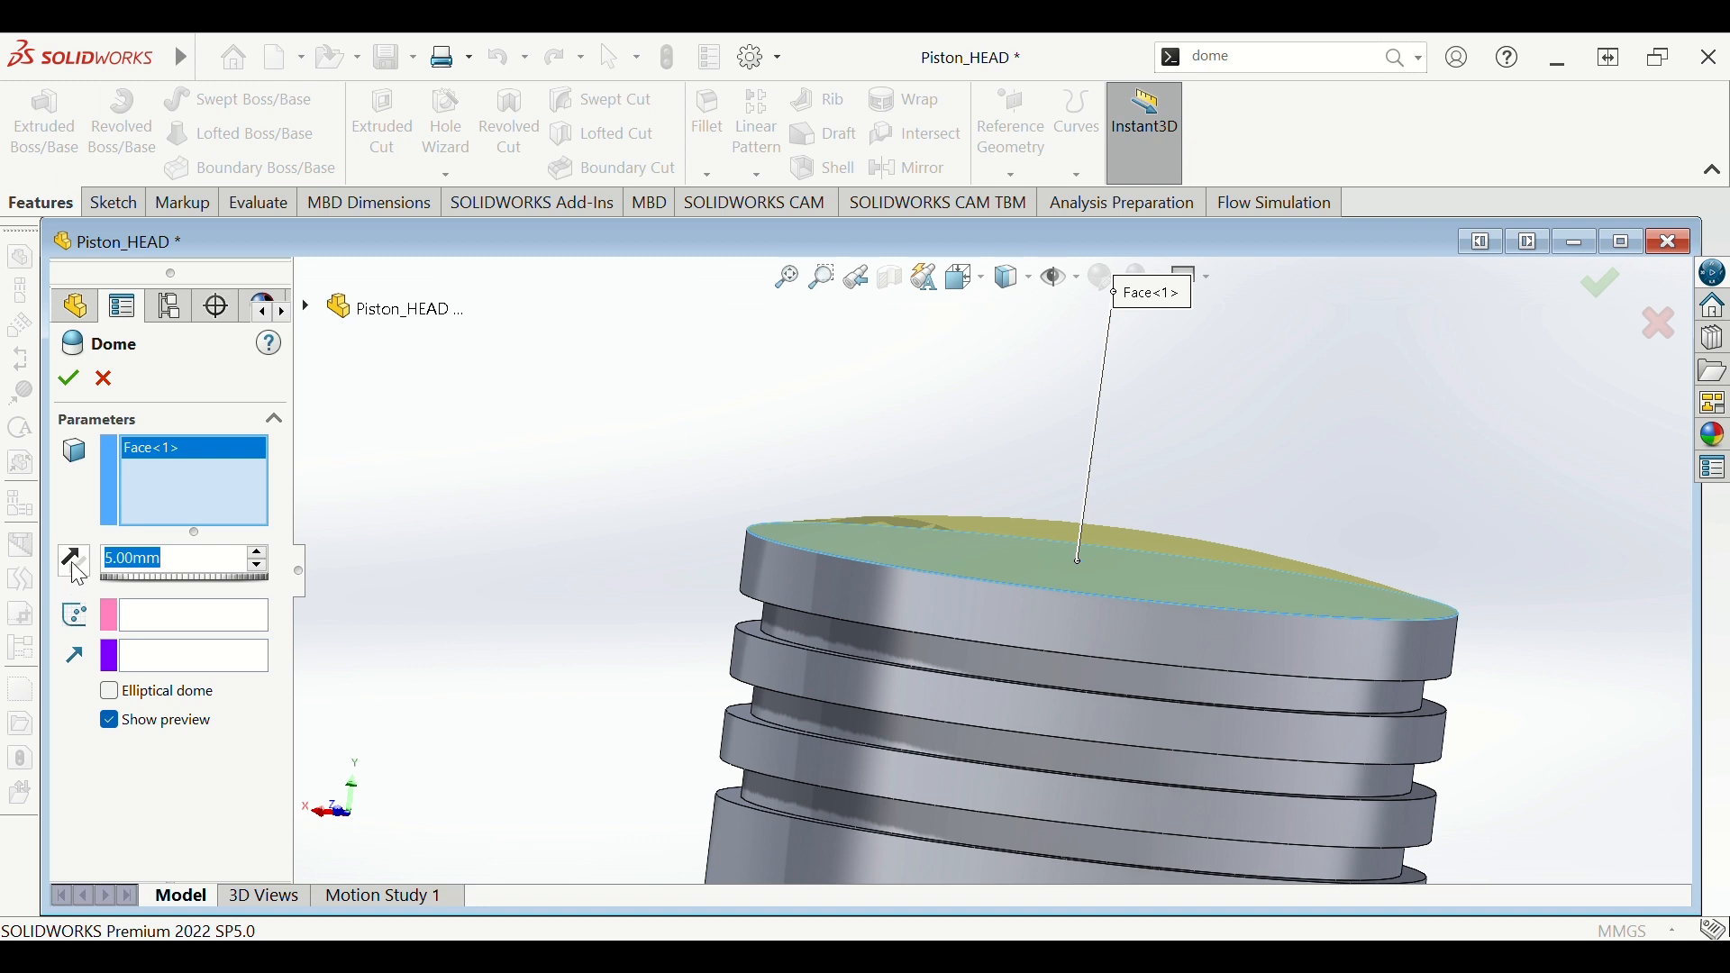
{"action": "left_click", "coordinate": [68, 378]}
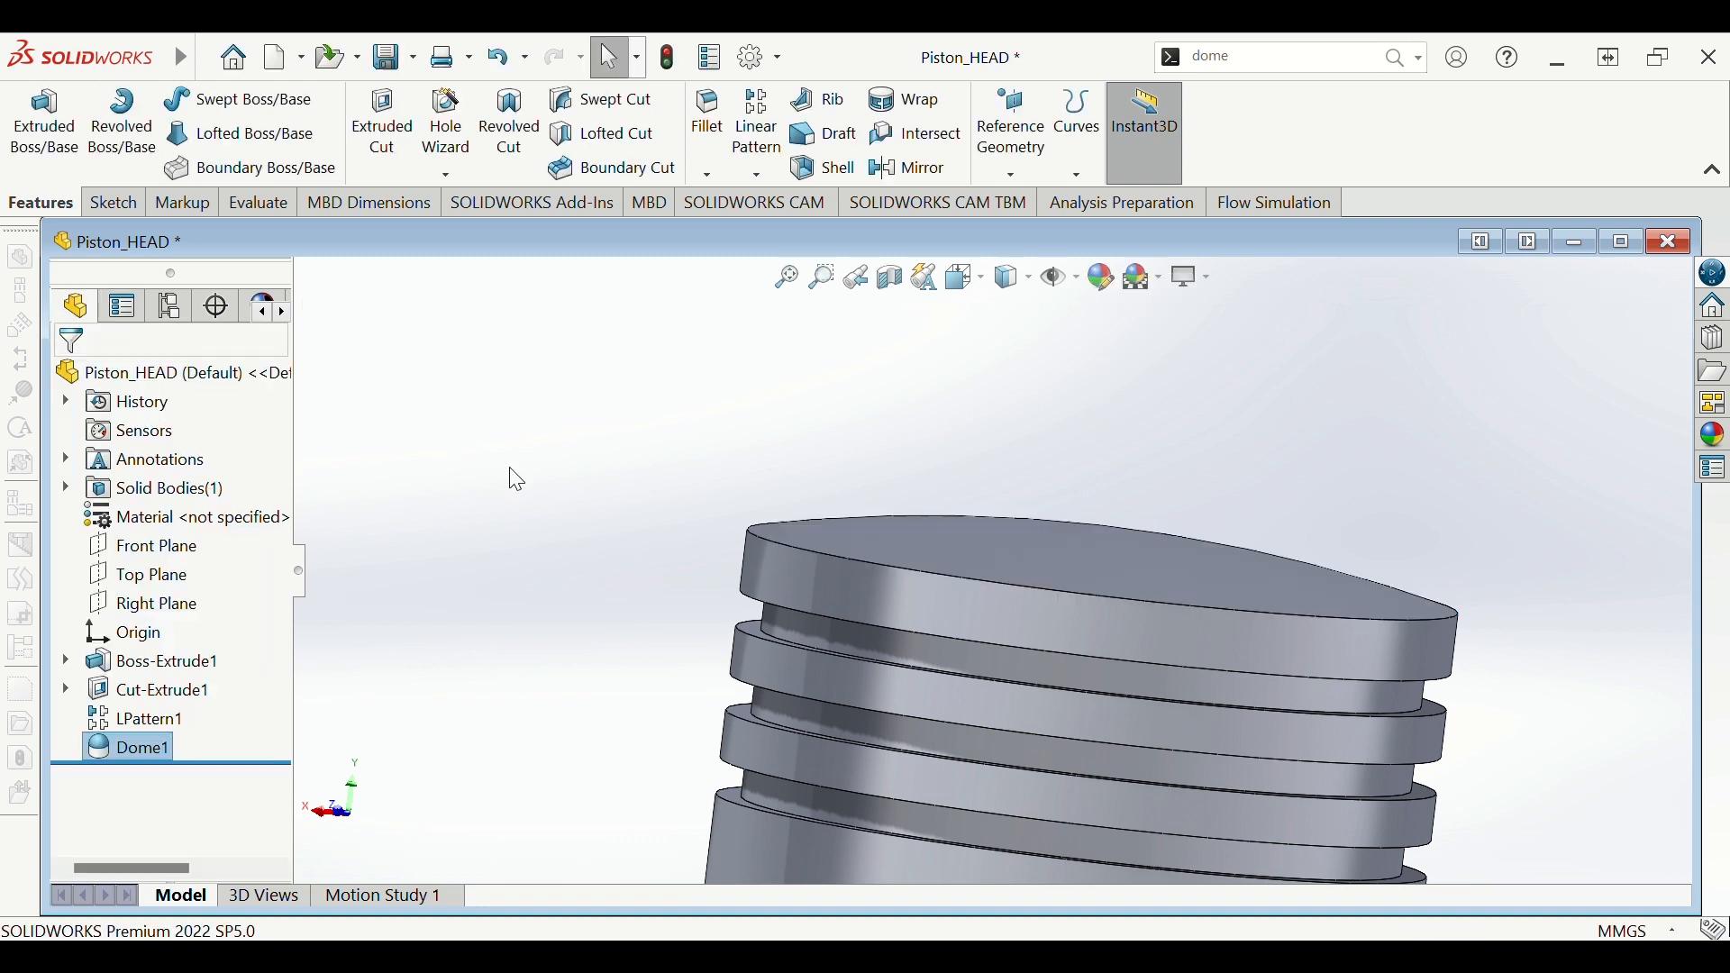
- Orbit and zoom to inspect the ring grooves and the piston's bottom face
{"action": "scroll", "coordinate": [901, 522], "scroll_direction": "up", "scroll_amount": 5}
{"action": "middle_click_drag", "start_coordinate": [1193, 632], "coordinate": [1114, 633]}
{"action": "scroll", "coordinate": [1083, 605], "scroll_direction": "down", "scroll_amount": 3}
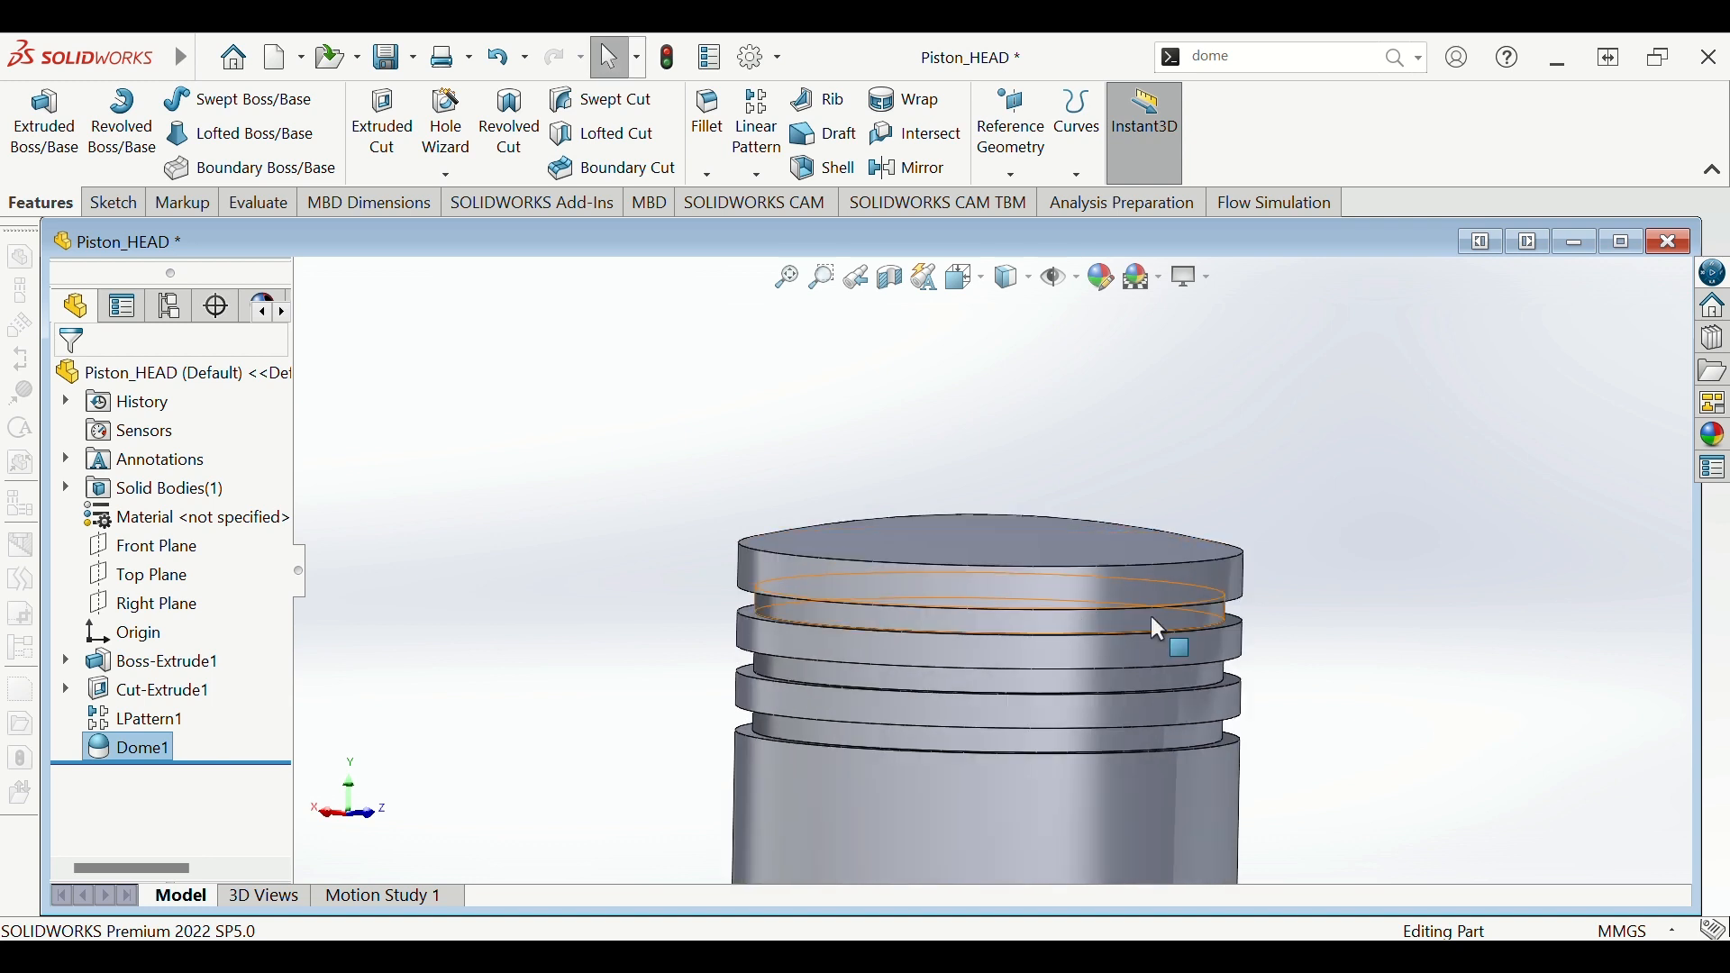
{"action": "scroll", "coordinate": [1247, 599], "scroll_direction": "down", "scroll_amount": 1}
{"action": "mouse_move", "coordinate": [1247, 600]}
{"action": "middle_mouse_down"}
{"action": "mouse_move", "coordinate": [1271, 592]}
{"action": "mouse_move", "coordinate": [1223, 578]}
{"action": "middle_mouse_up"}
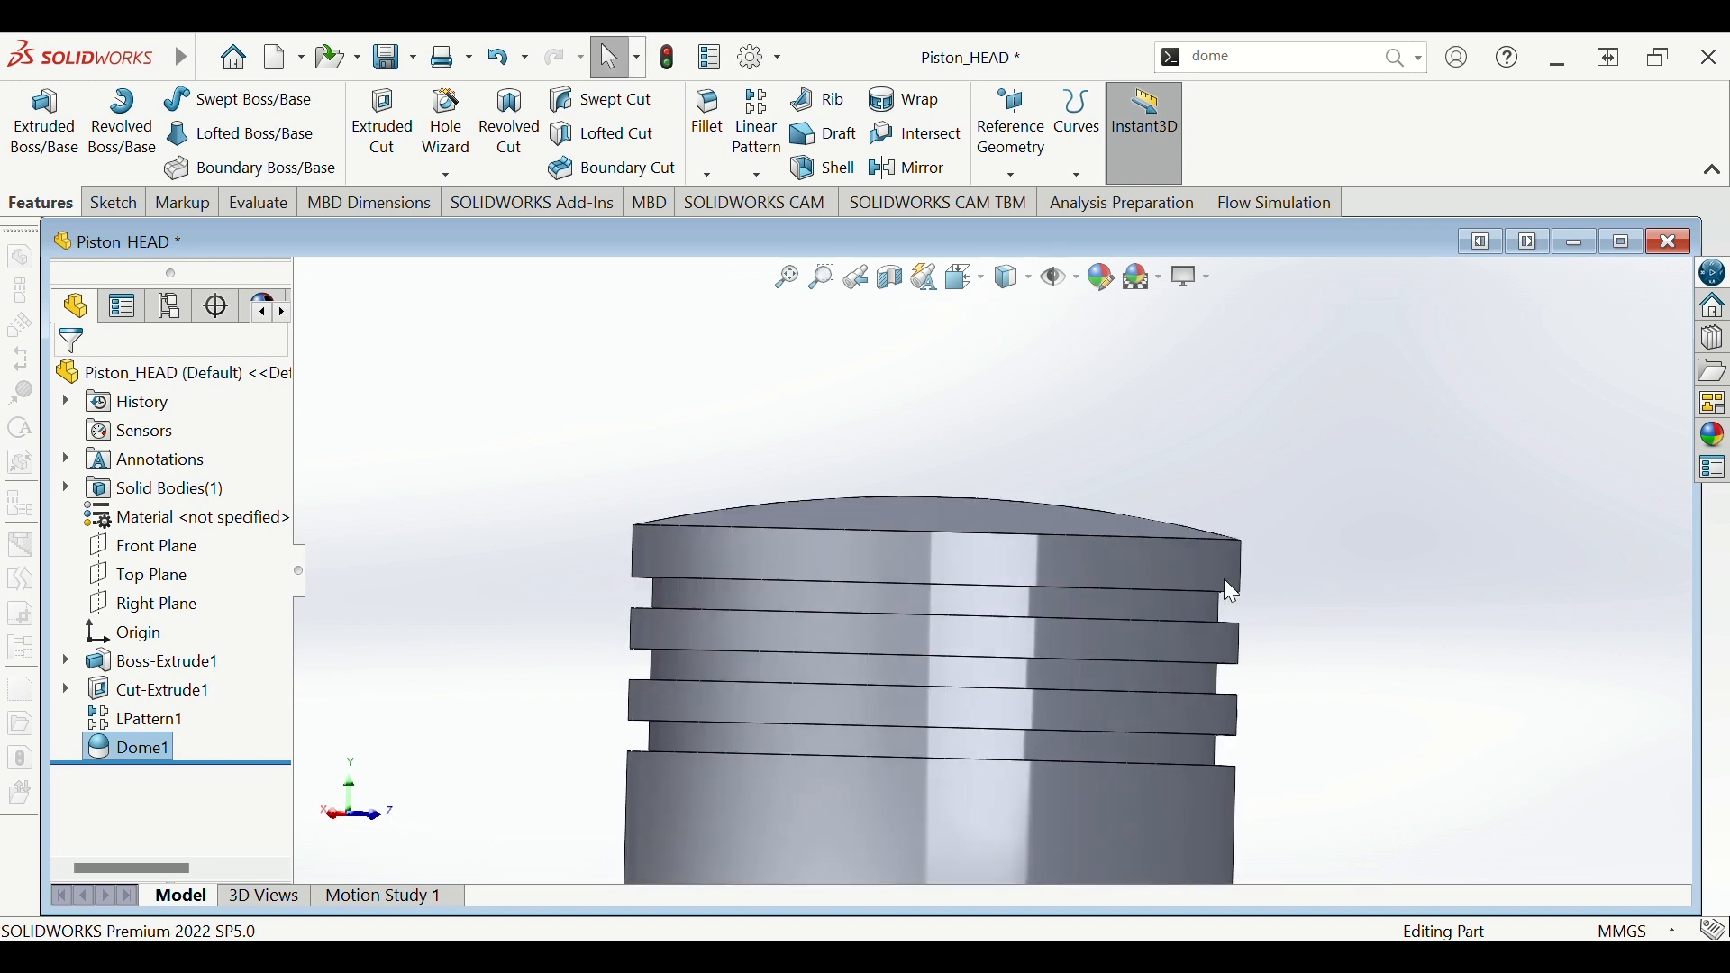
{"action": "scroll", "coordinate": [1243, 588], "scroll_direction": "up", "scroll_amount": 2}
{"action": "scroll", "coordinate": [1251, 624], "scroll_direction": "up", "scroll_amount": 6}
{"action": "scroll", "coordinate": [1250, 620], "scroll_direction": "down", "scroll_amount": 4}
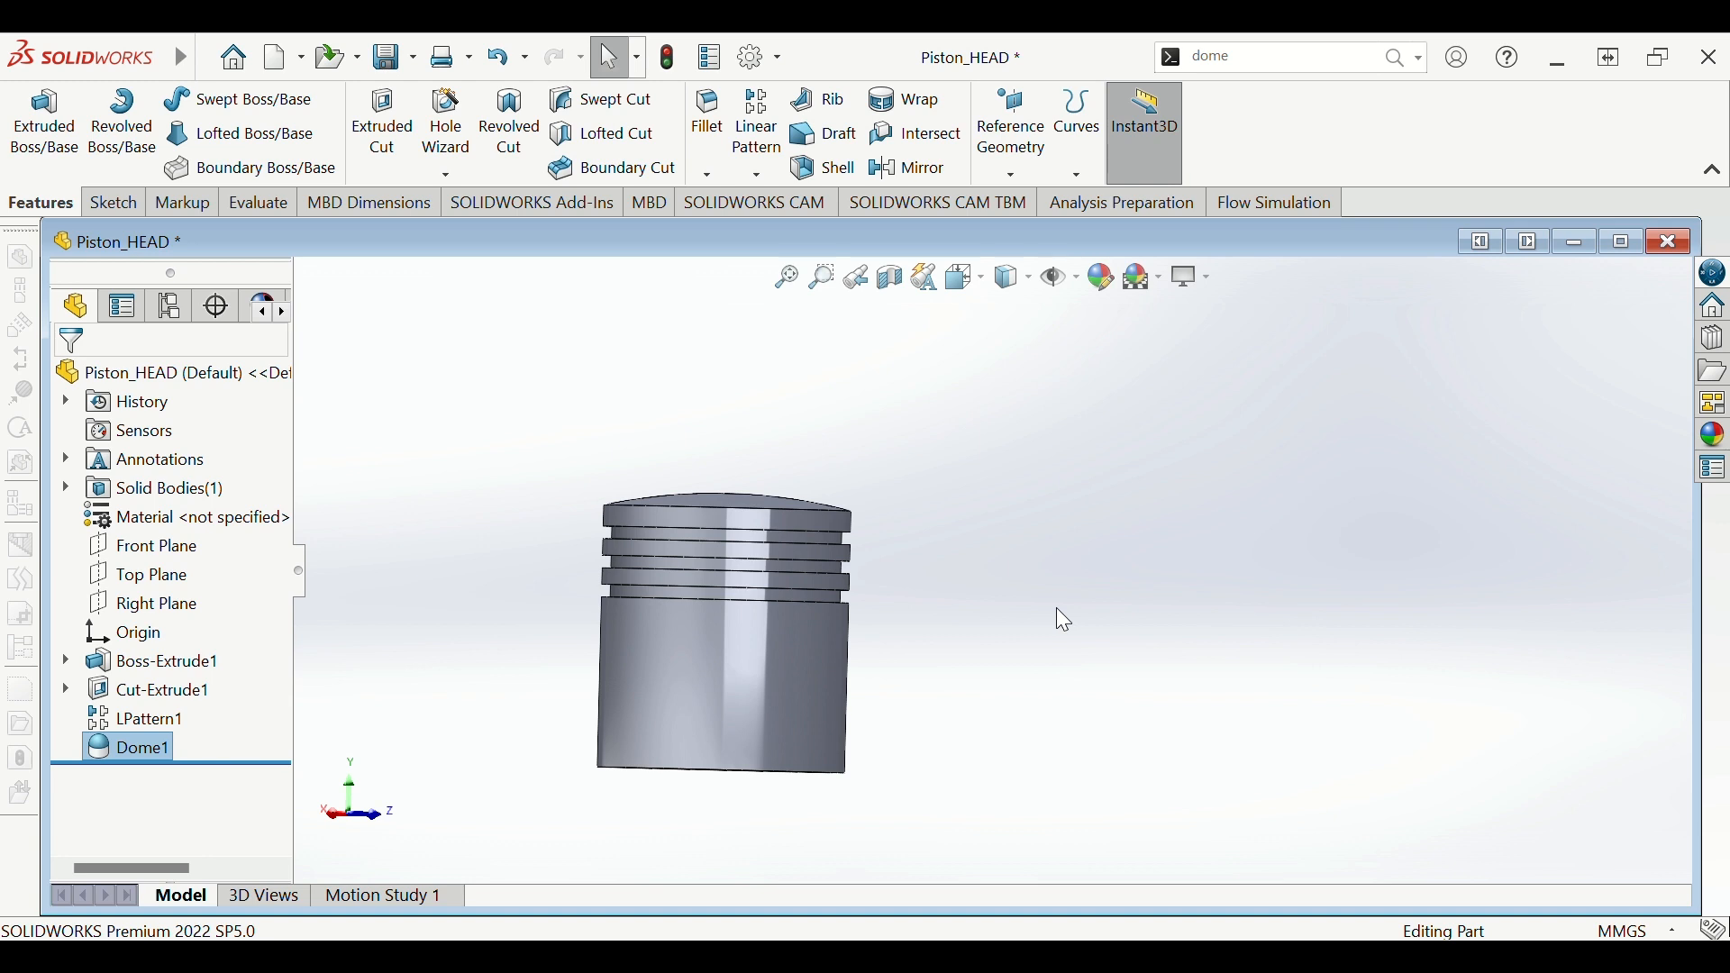
{"action": "middle_click_drag", "start_coordinate": [1058, 618], "coordinate": [1031, 417]}
{"action": "middle_click_drag", "start_coordinate": [976, 678], "coordinate": [1003, 555]}
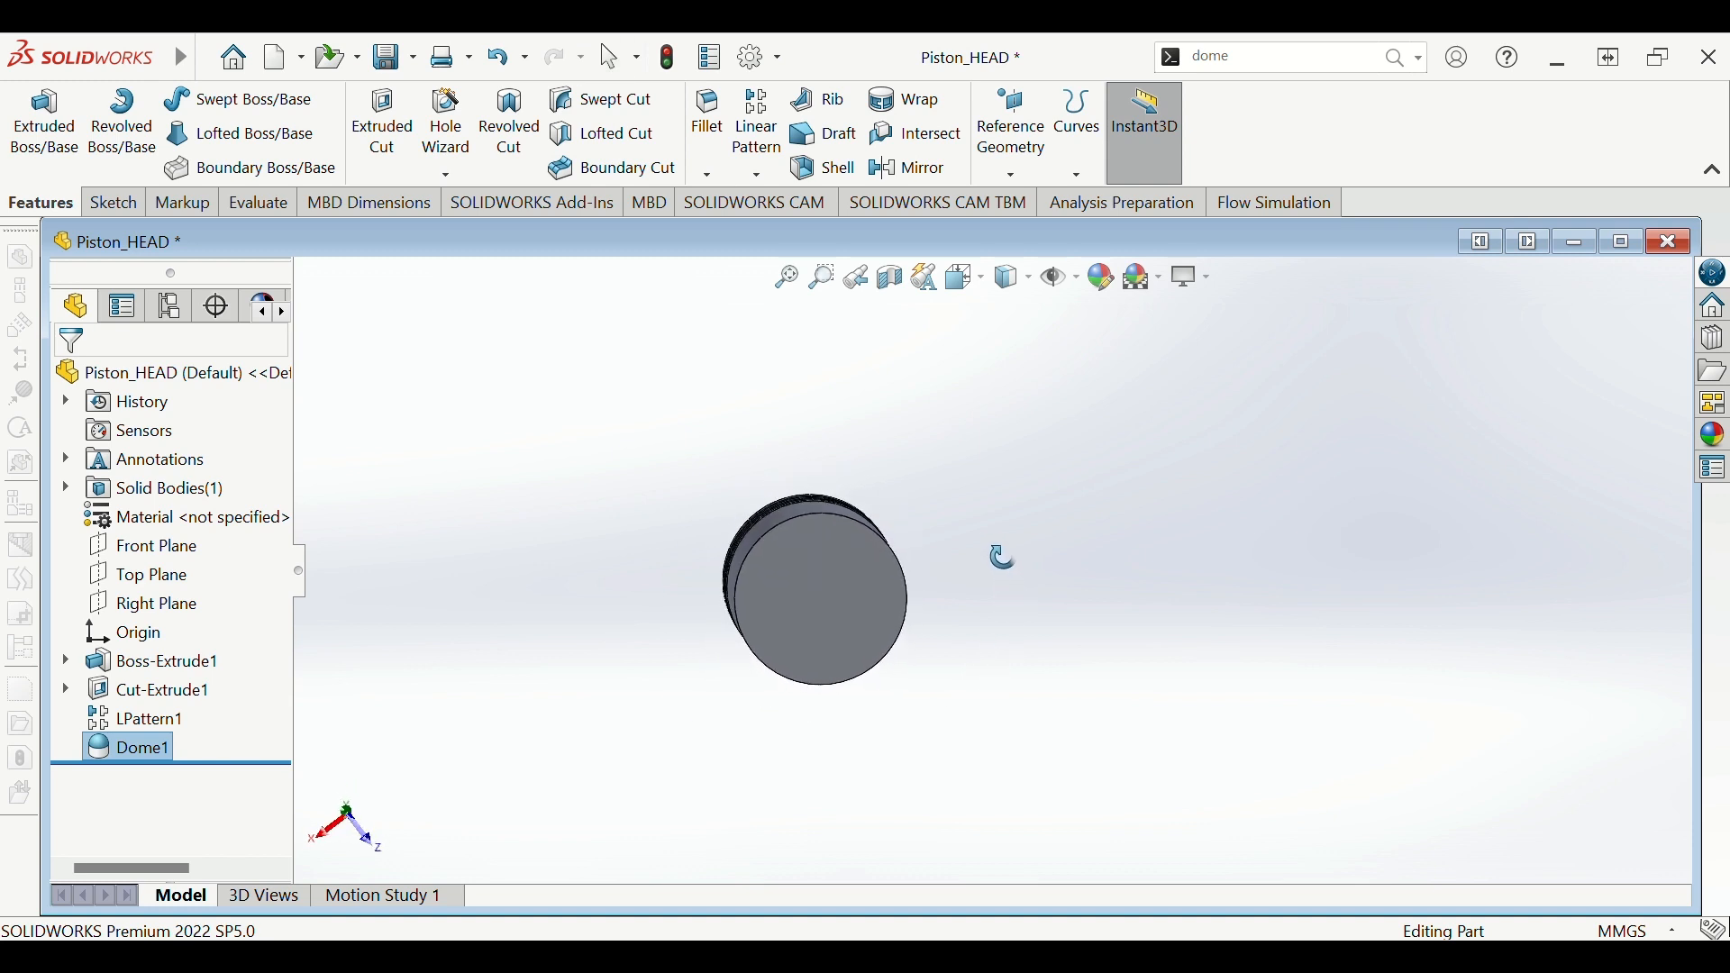
- Select the piston's bottom face and view it Normal To
{"action": "left_click", "coordinate": [834, 595]}
{"action": "left_click", "coordinate": [936, 518]}
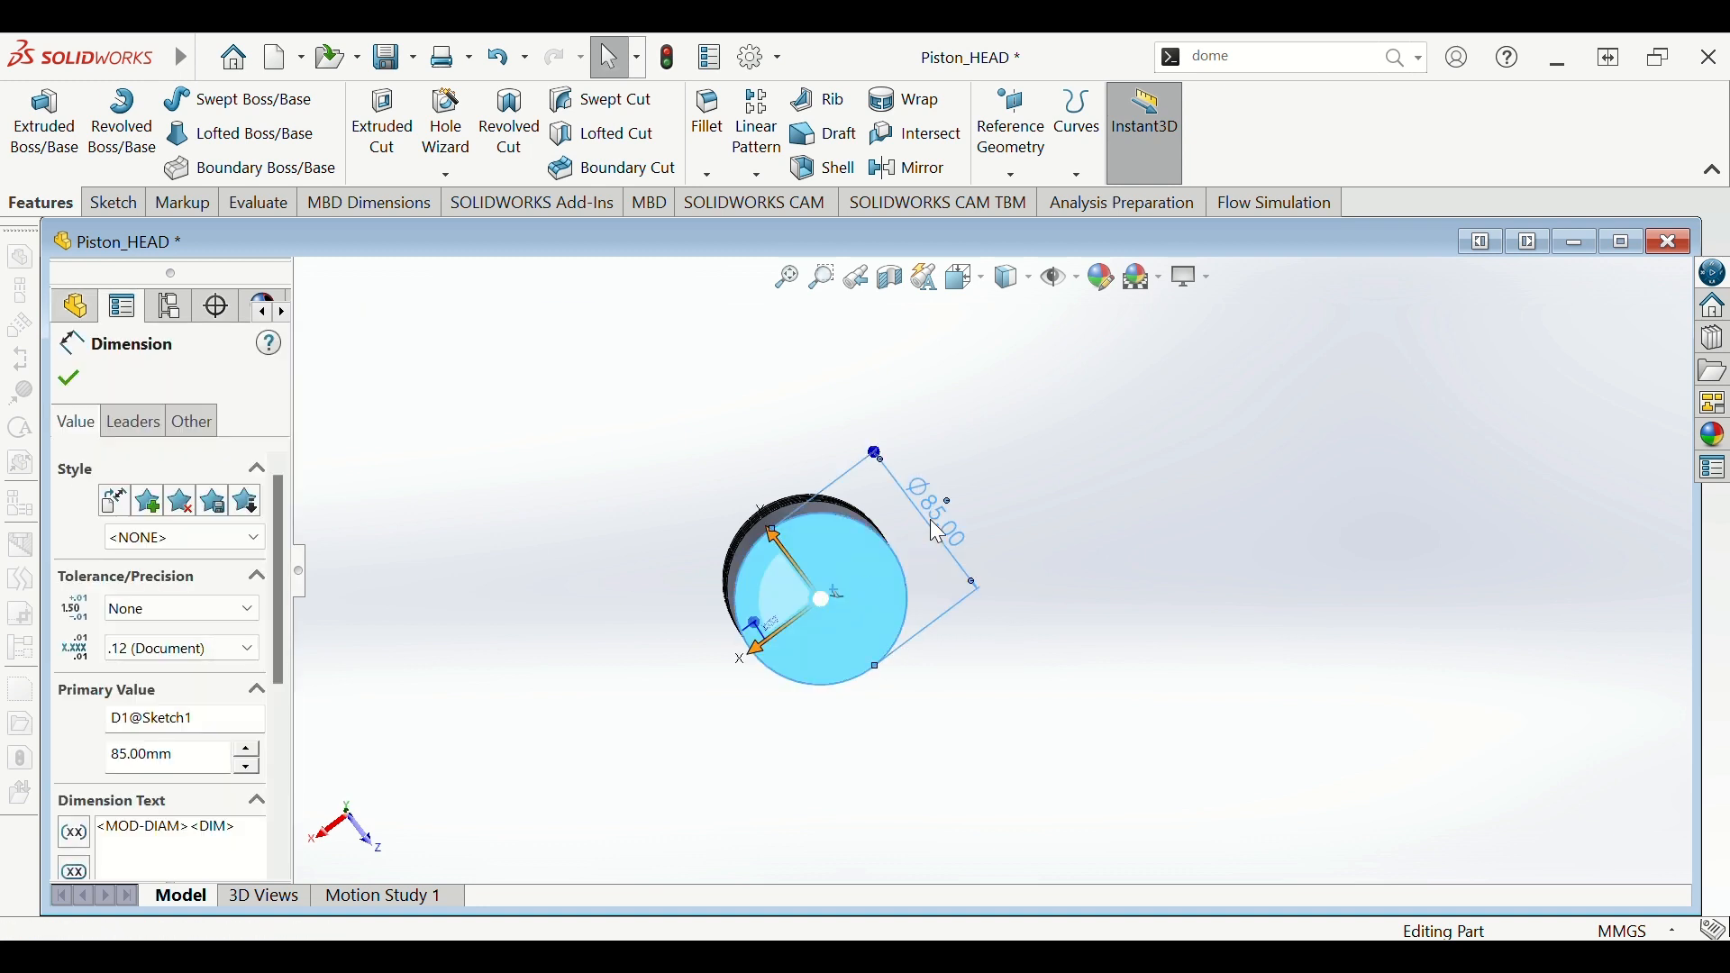
{"action": "double_click", "coordinate": [873, 573]}
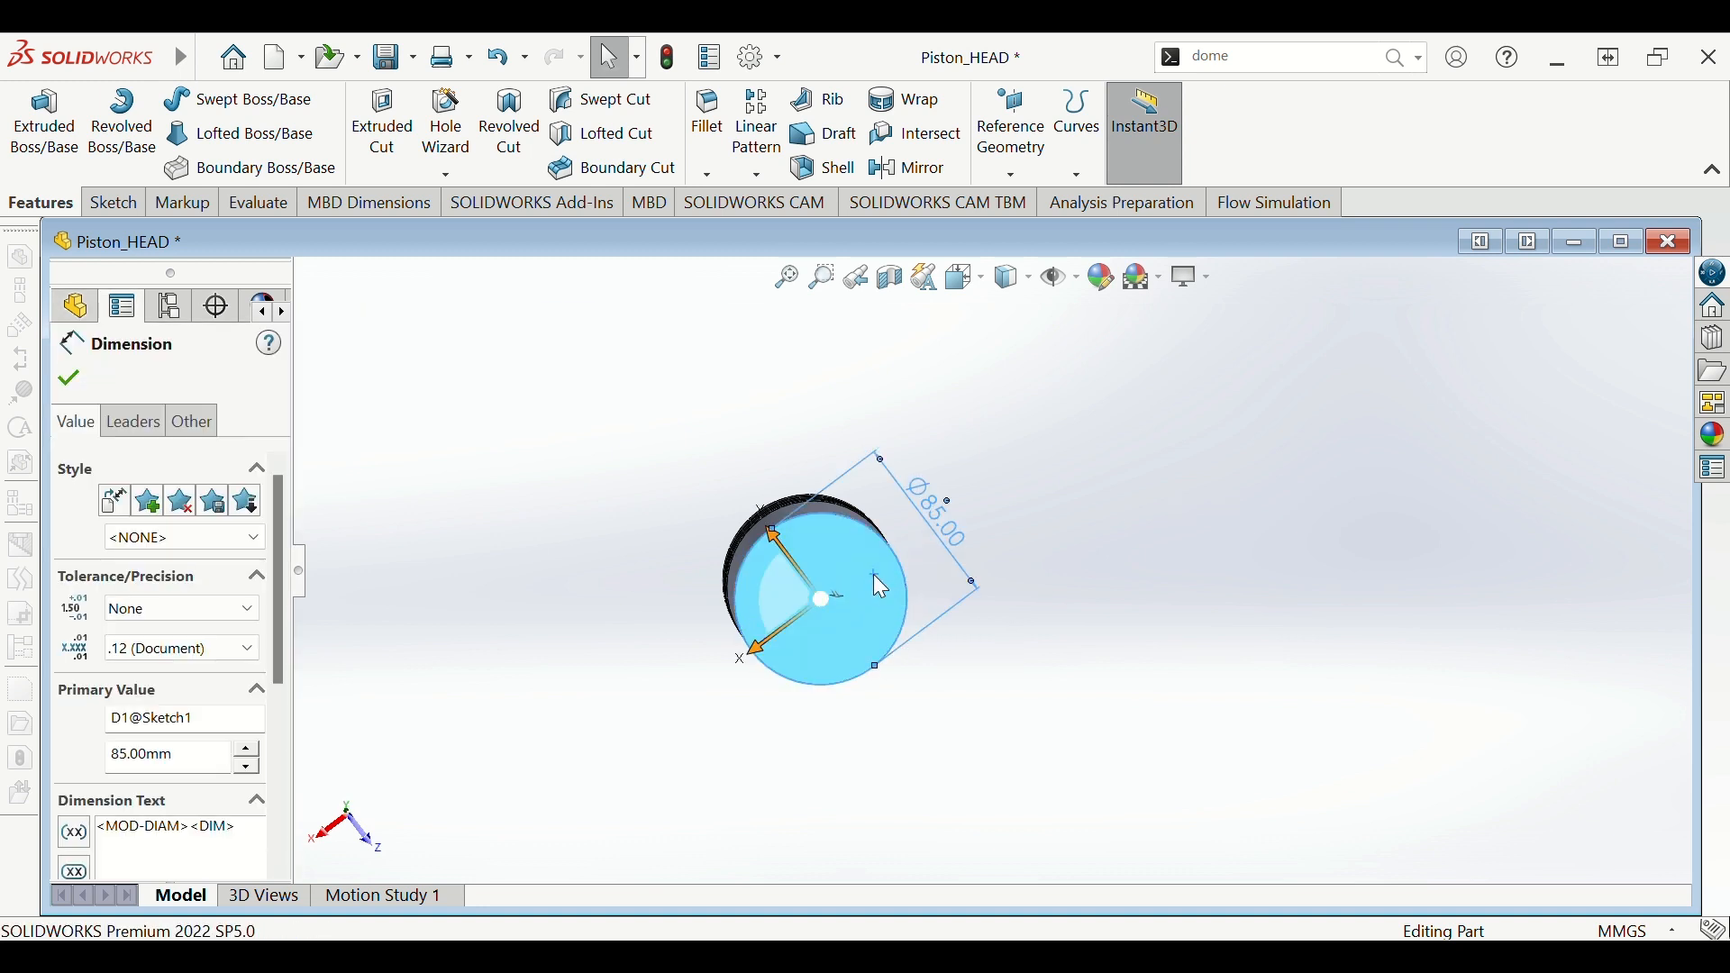
{"action": "left_click", "coordinate": [363, 417]}
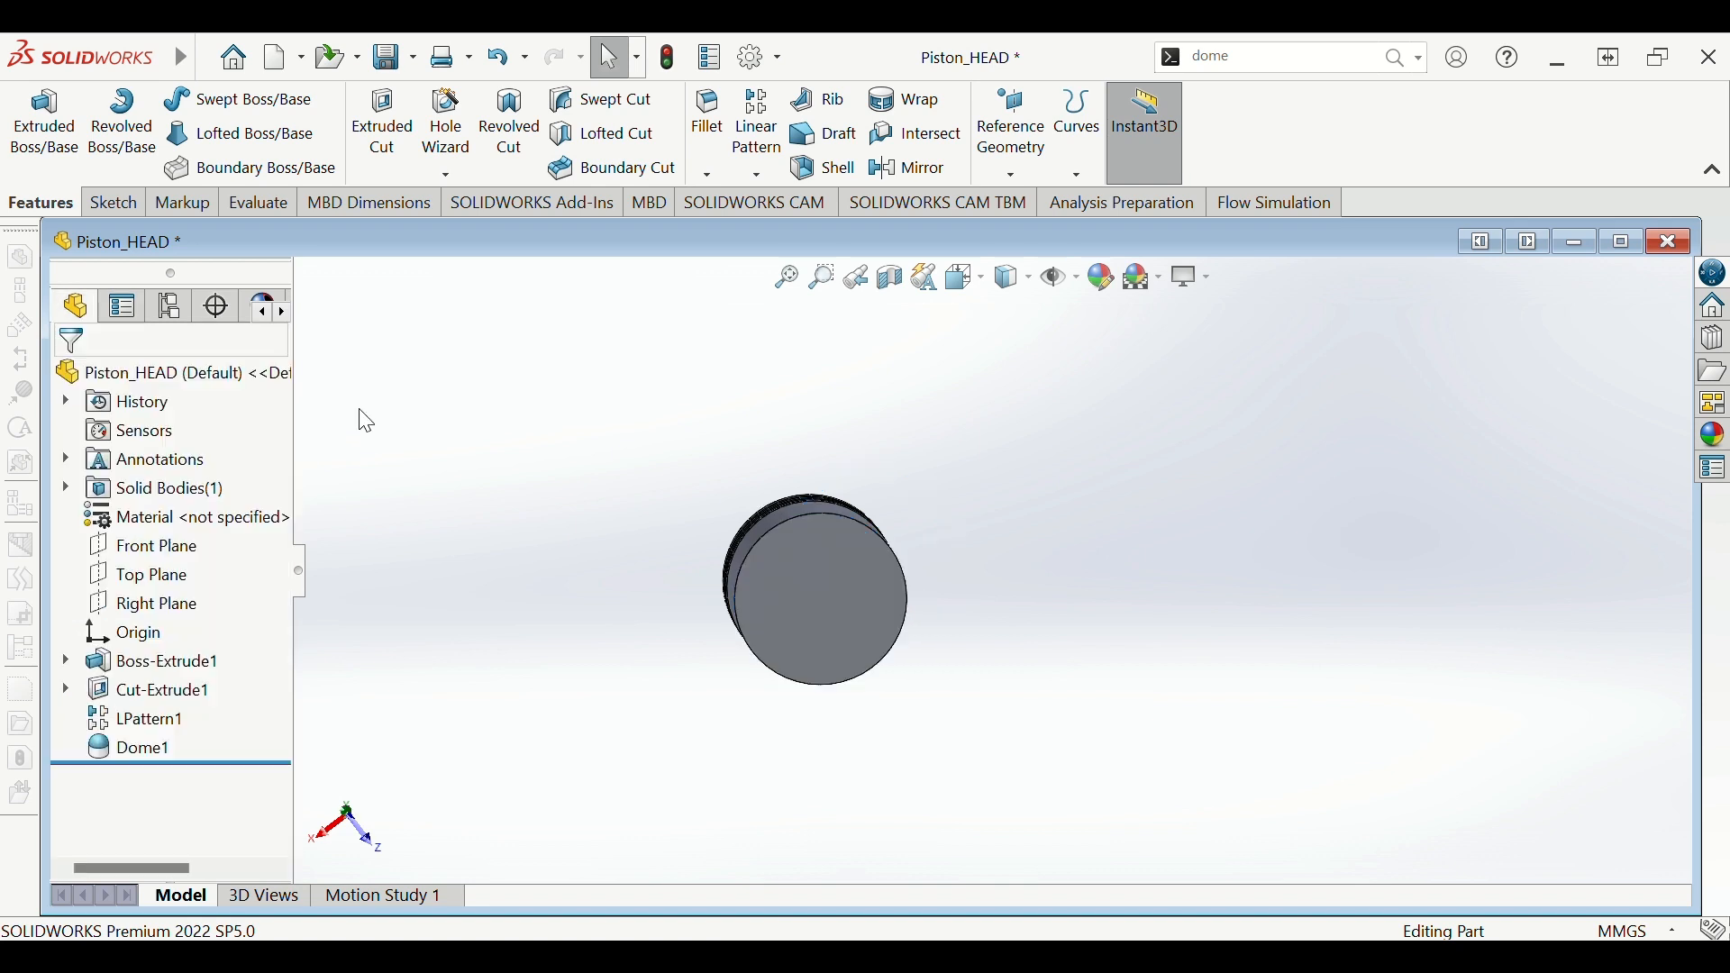
{"action": "left_click", "coordinate": [784, 581]}
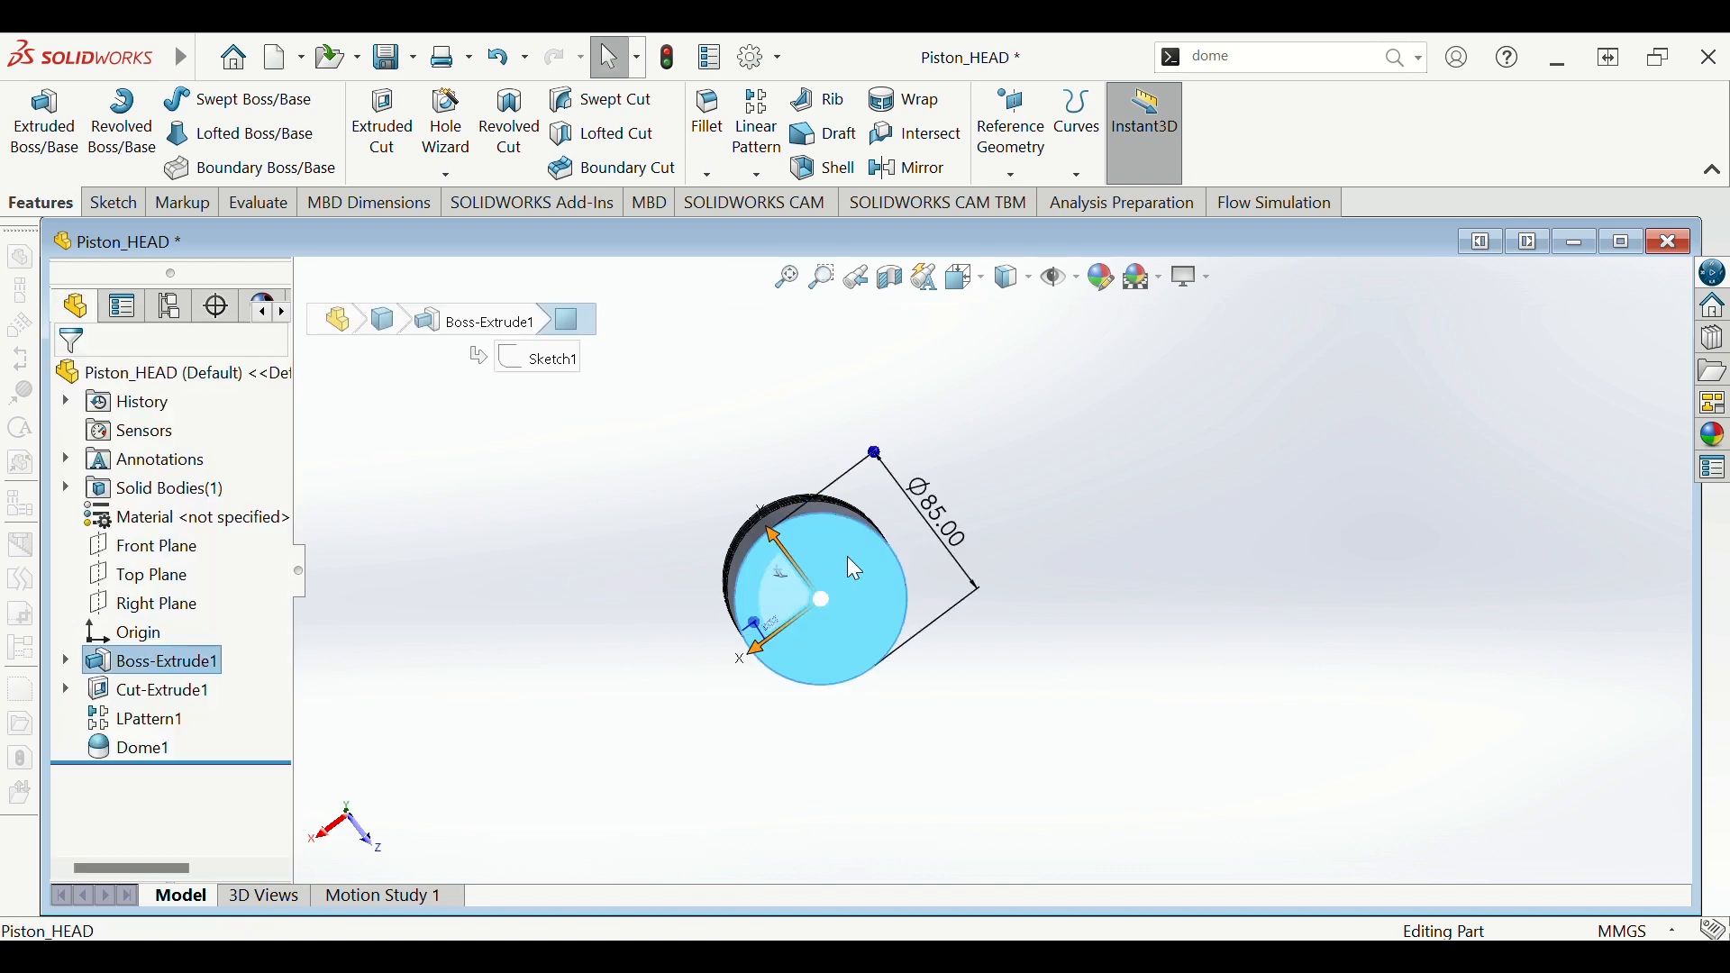
{"action": "left_click", "coordinate": [975, 522]}
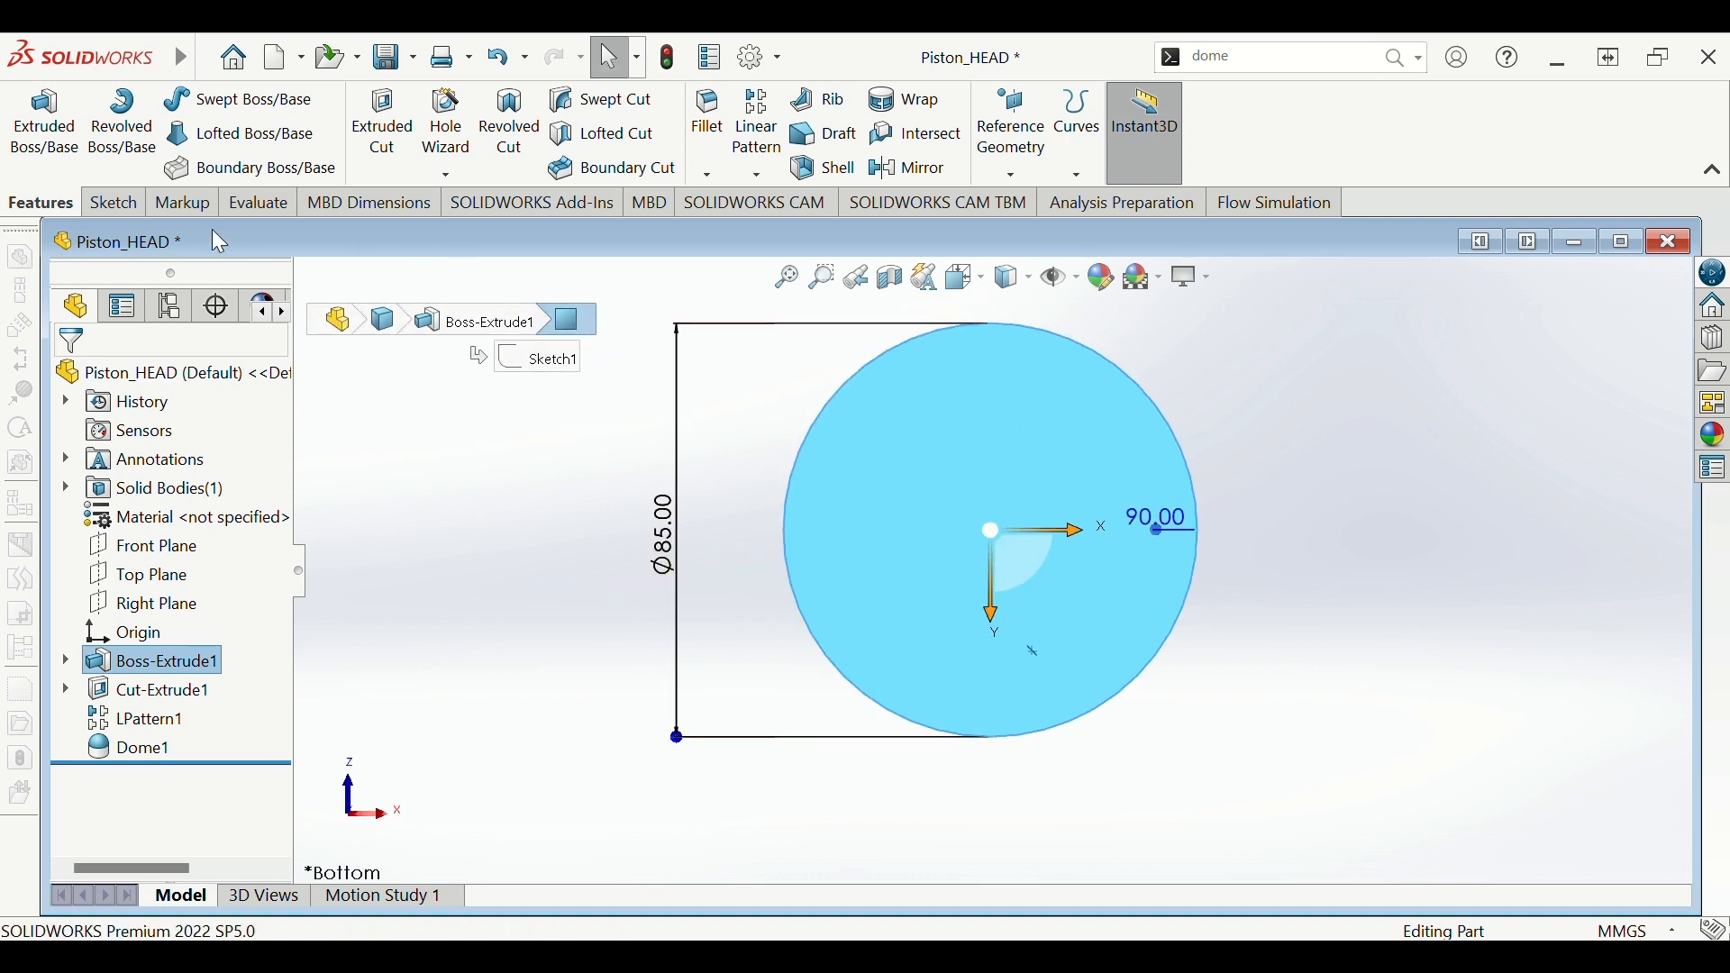
- Sketch an origin-centred circle on the bottom face and dimension it Ø76 mm
{"action": "left_click", "coordinate": [133, 203]}
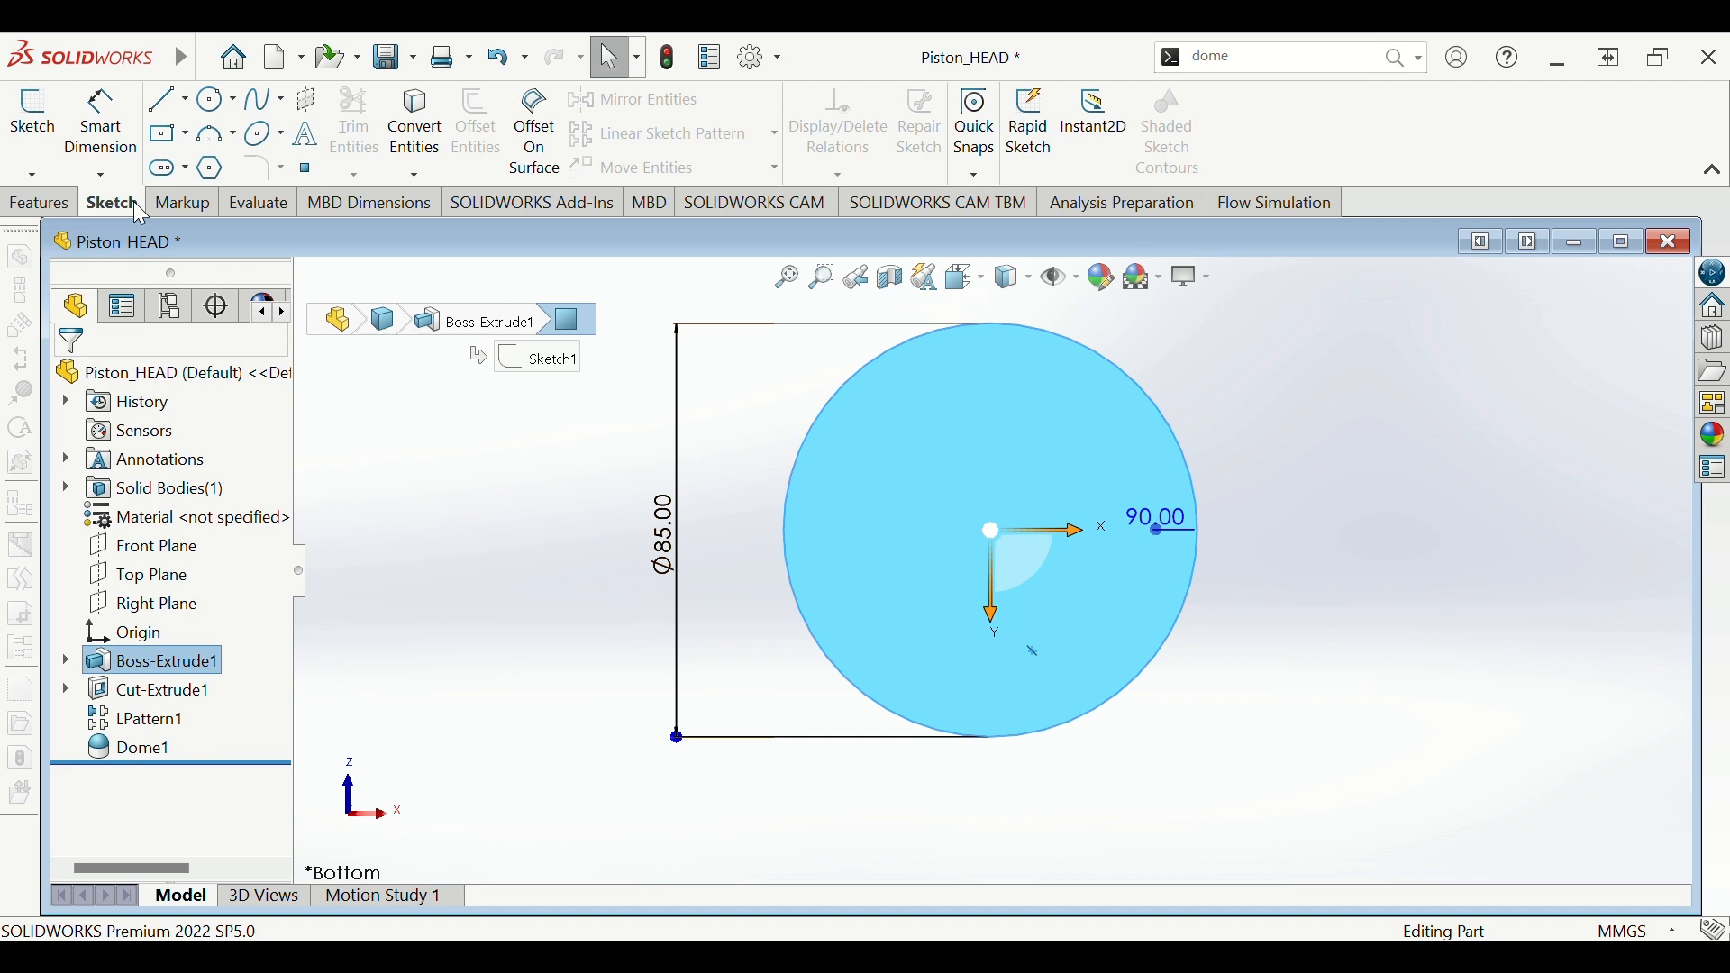
{"action": "left_click", "coordinate": [217, 106]}
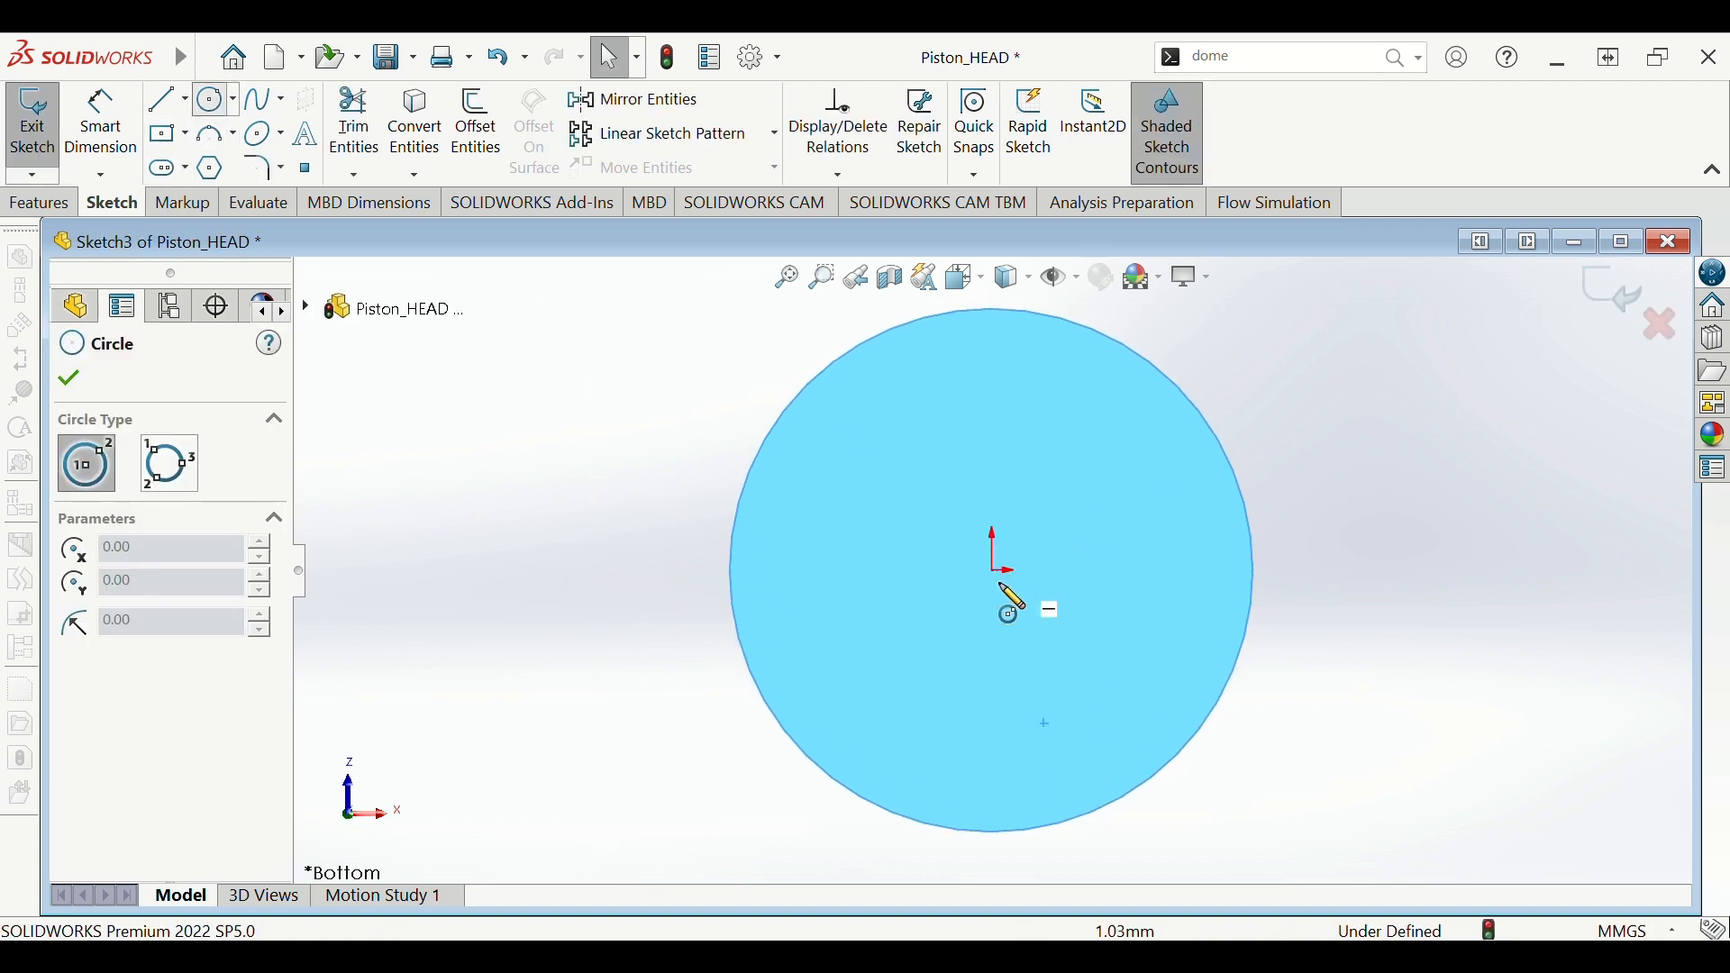
{"action": "left_click", "coordinate": [991, 569]}
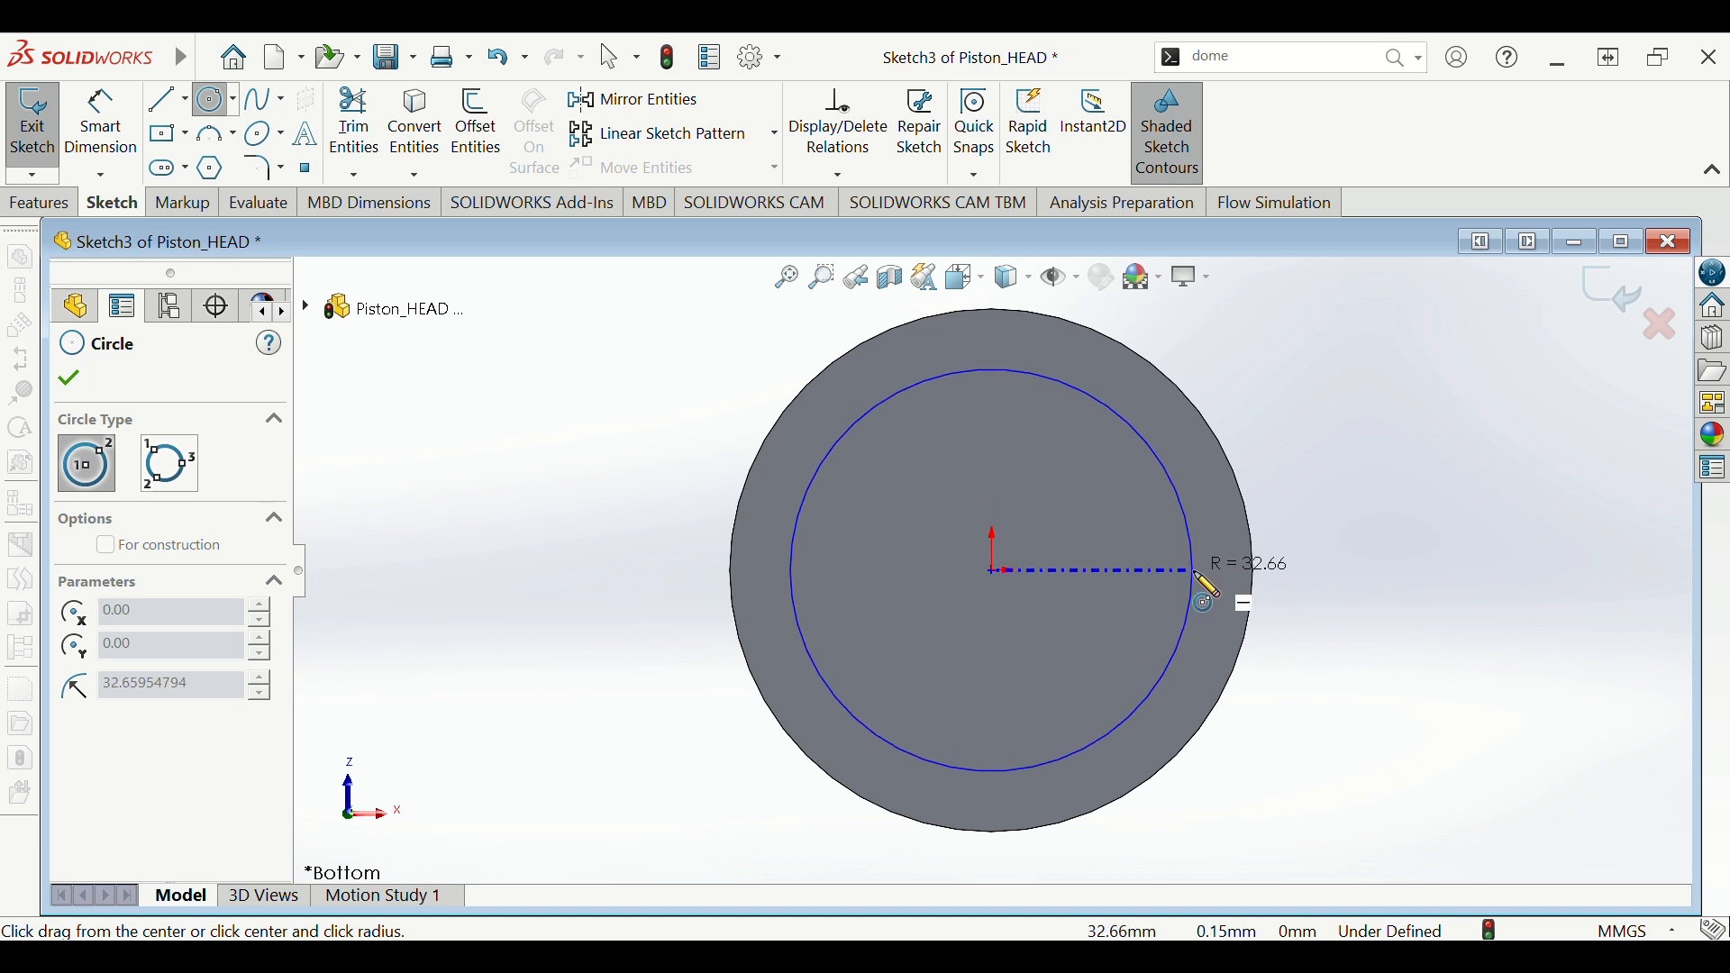
{"action": "left_click", "coordinate": [1194, 573]}
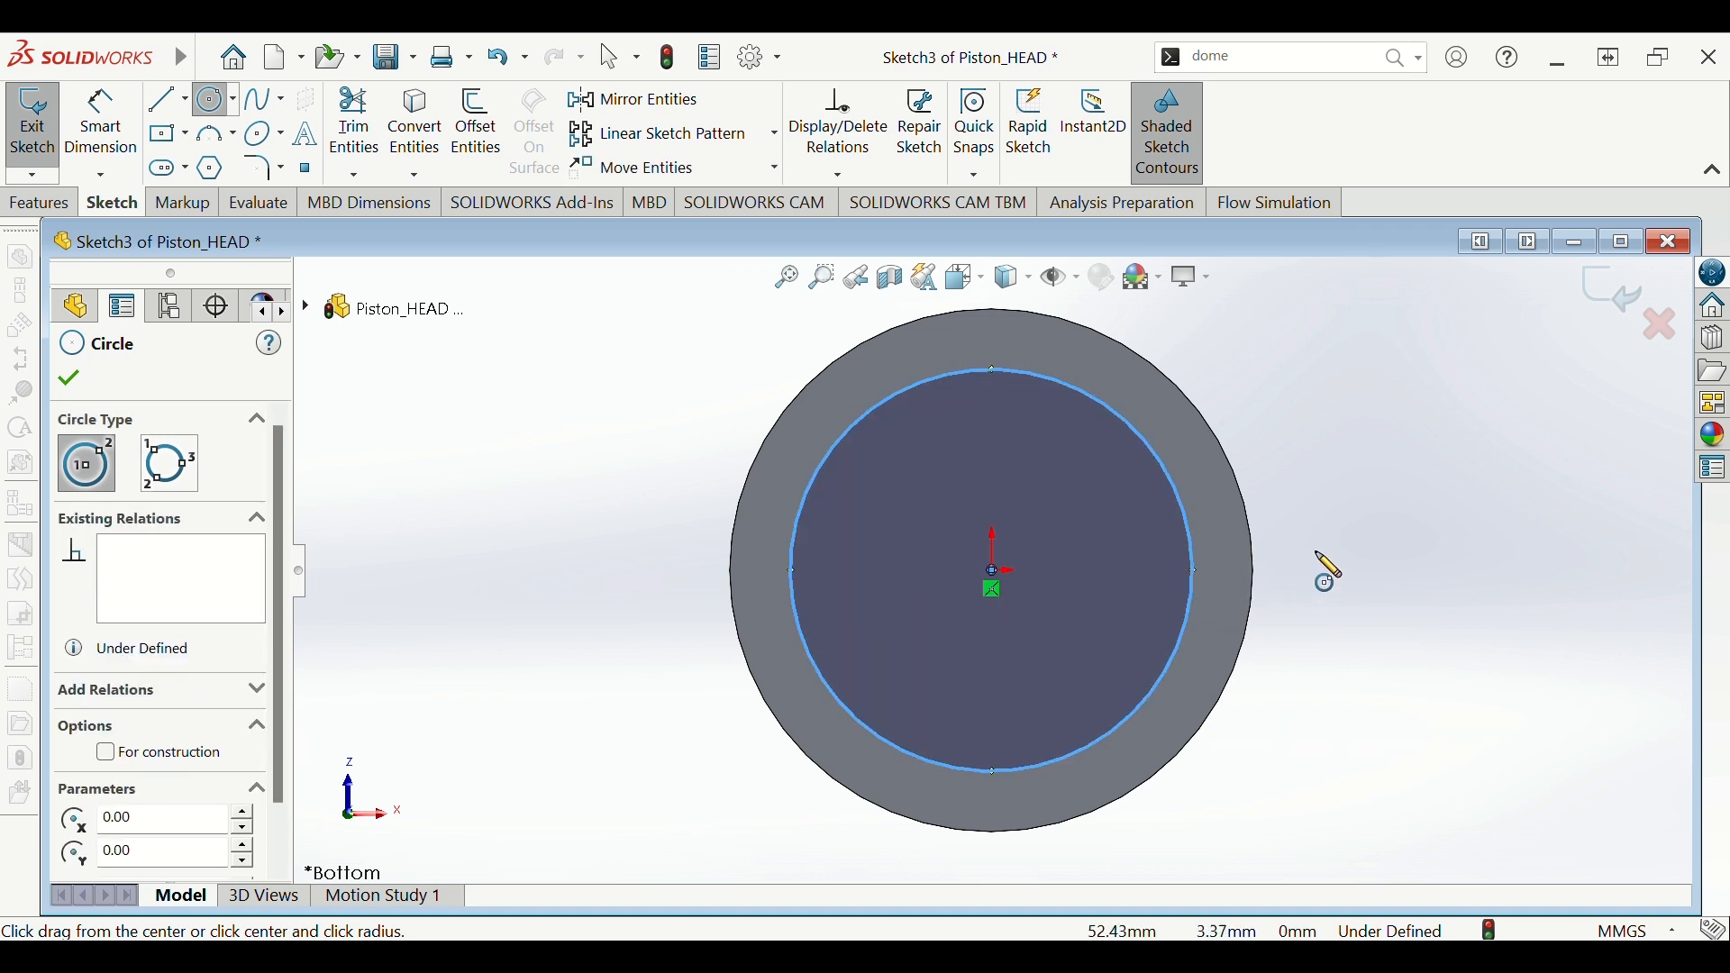
{"action": "key", "text": "Escape"}
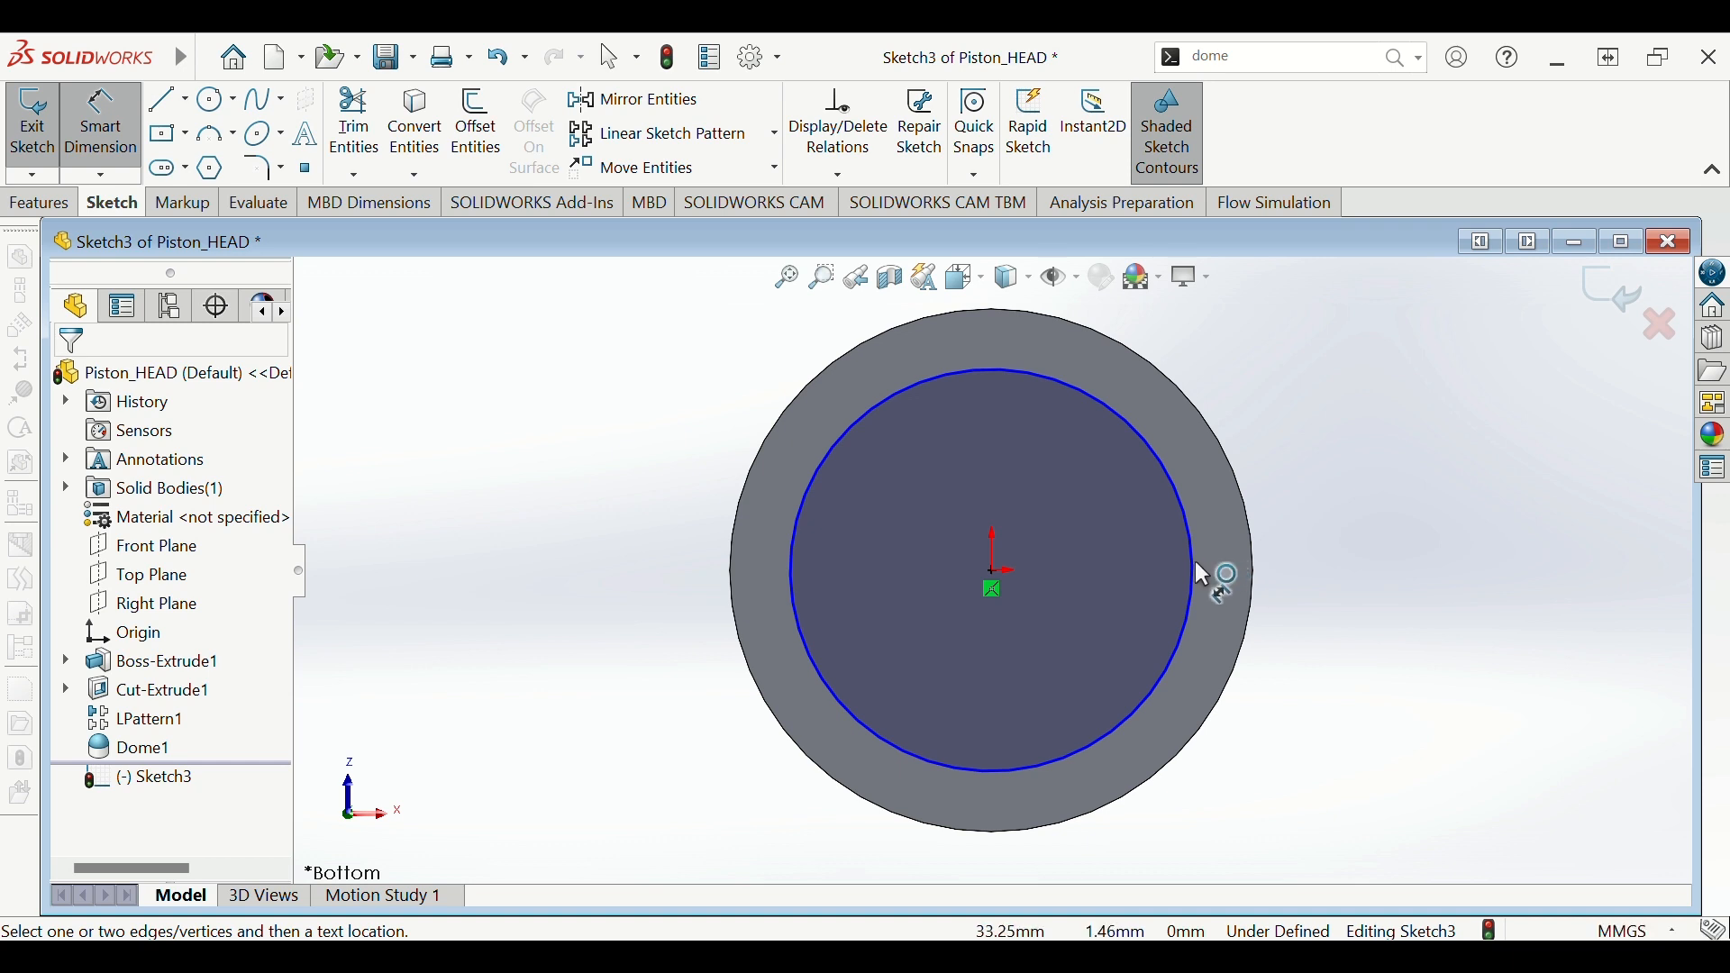
{"action": "left_click", "coordinate": [1193, 565]}
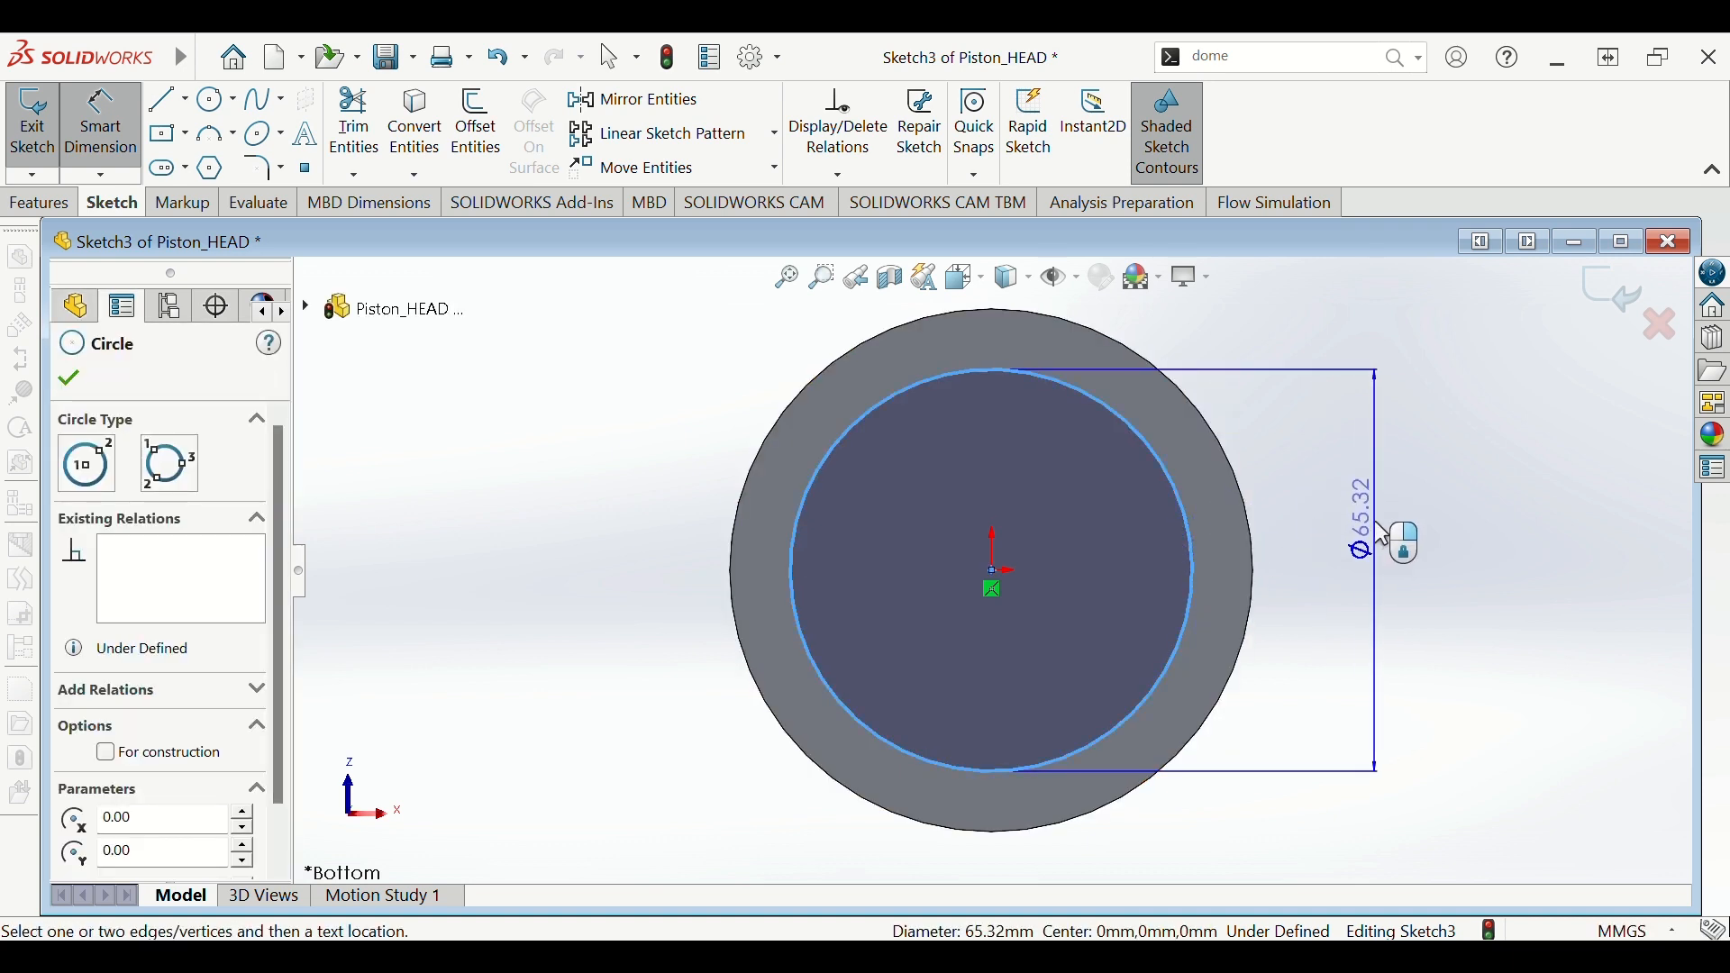
{"action": "left_click", "coordinate": [1365, 541]}
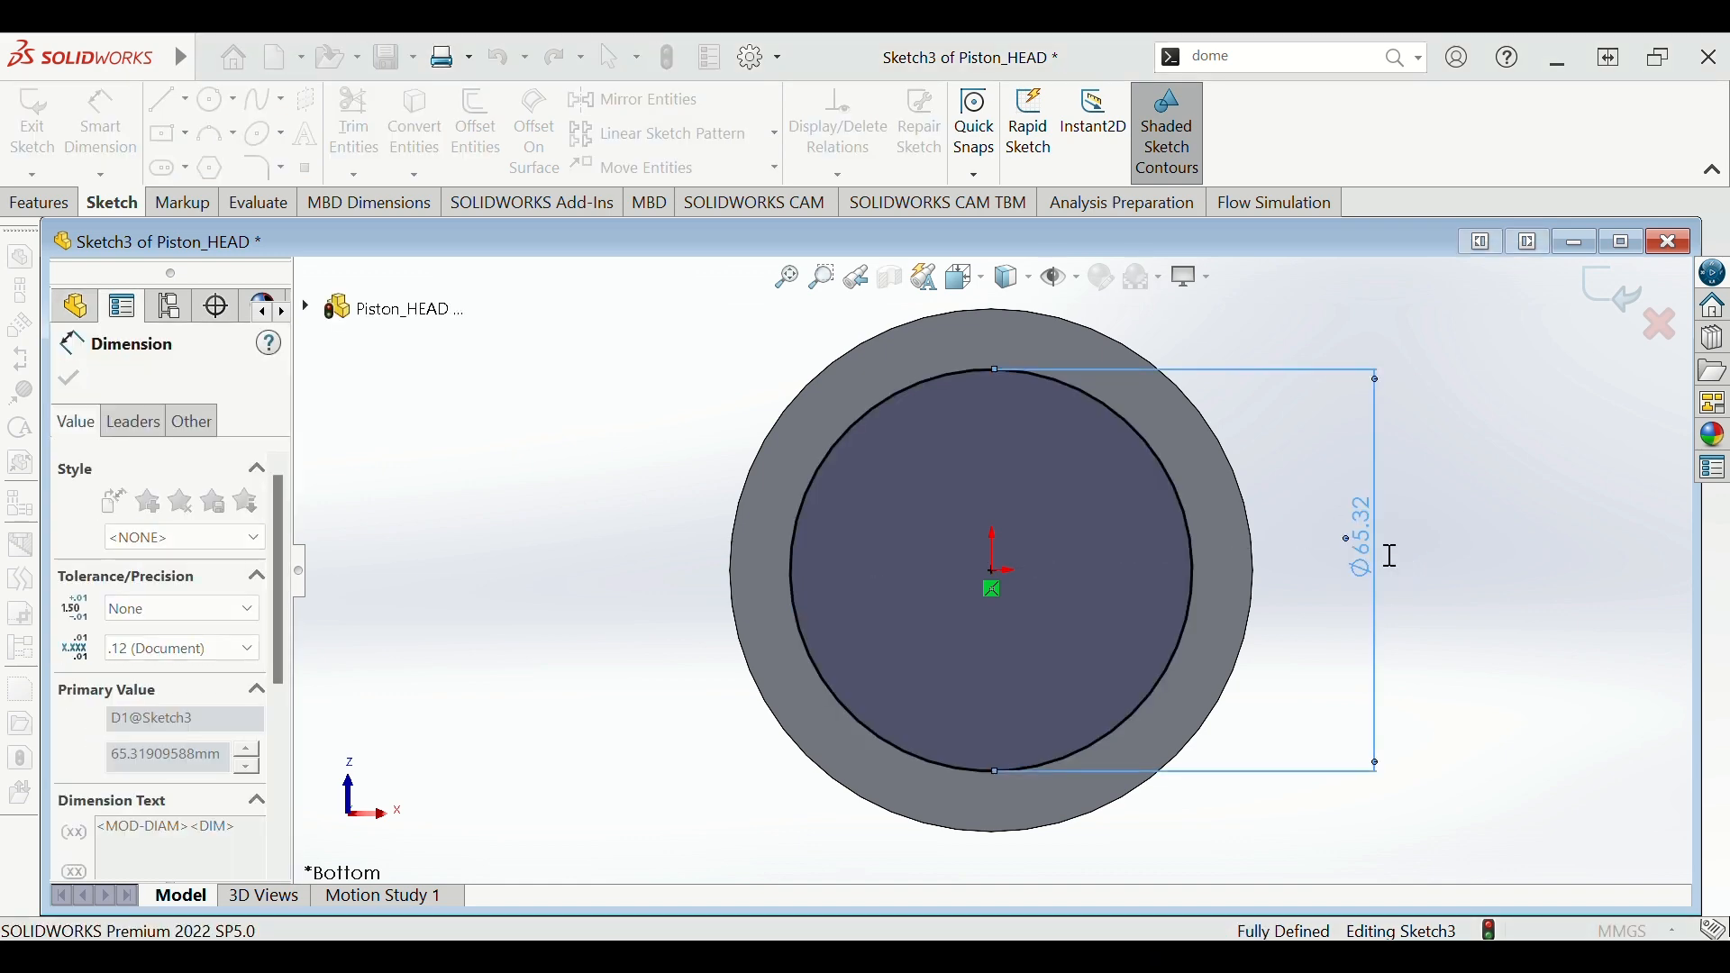
{"action": "type", "text": "76"}
{"action": "key", "text": "Return"}
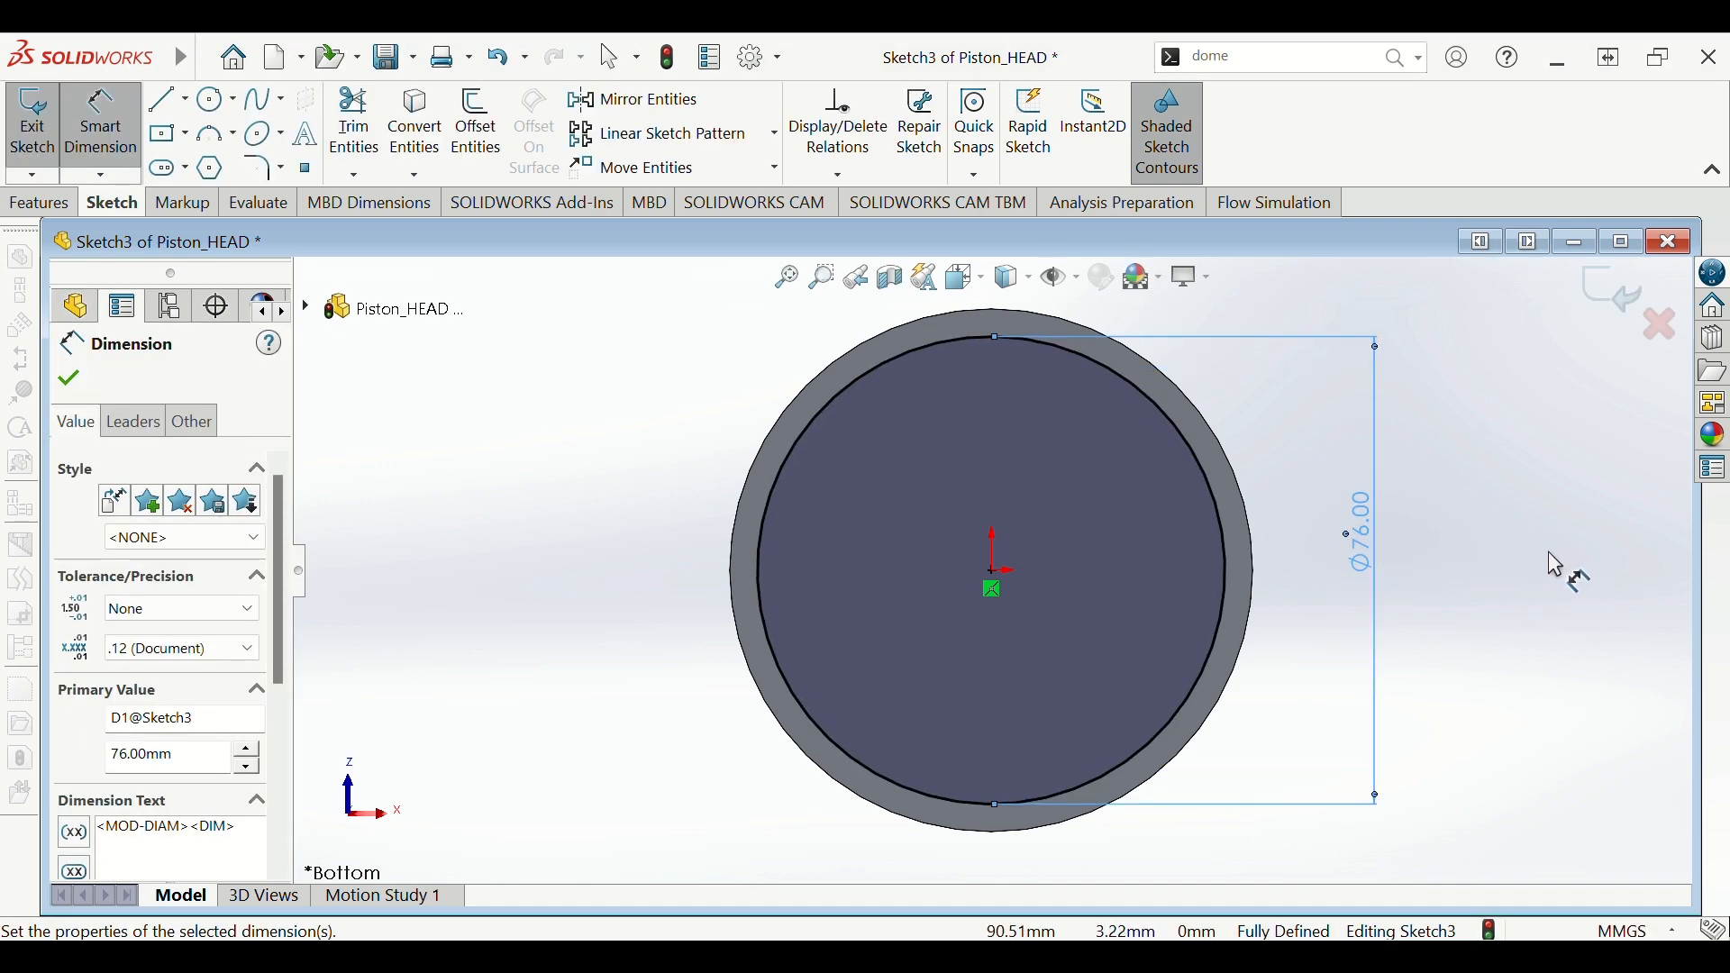
{"action": "key", "text": "Escape"}
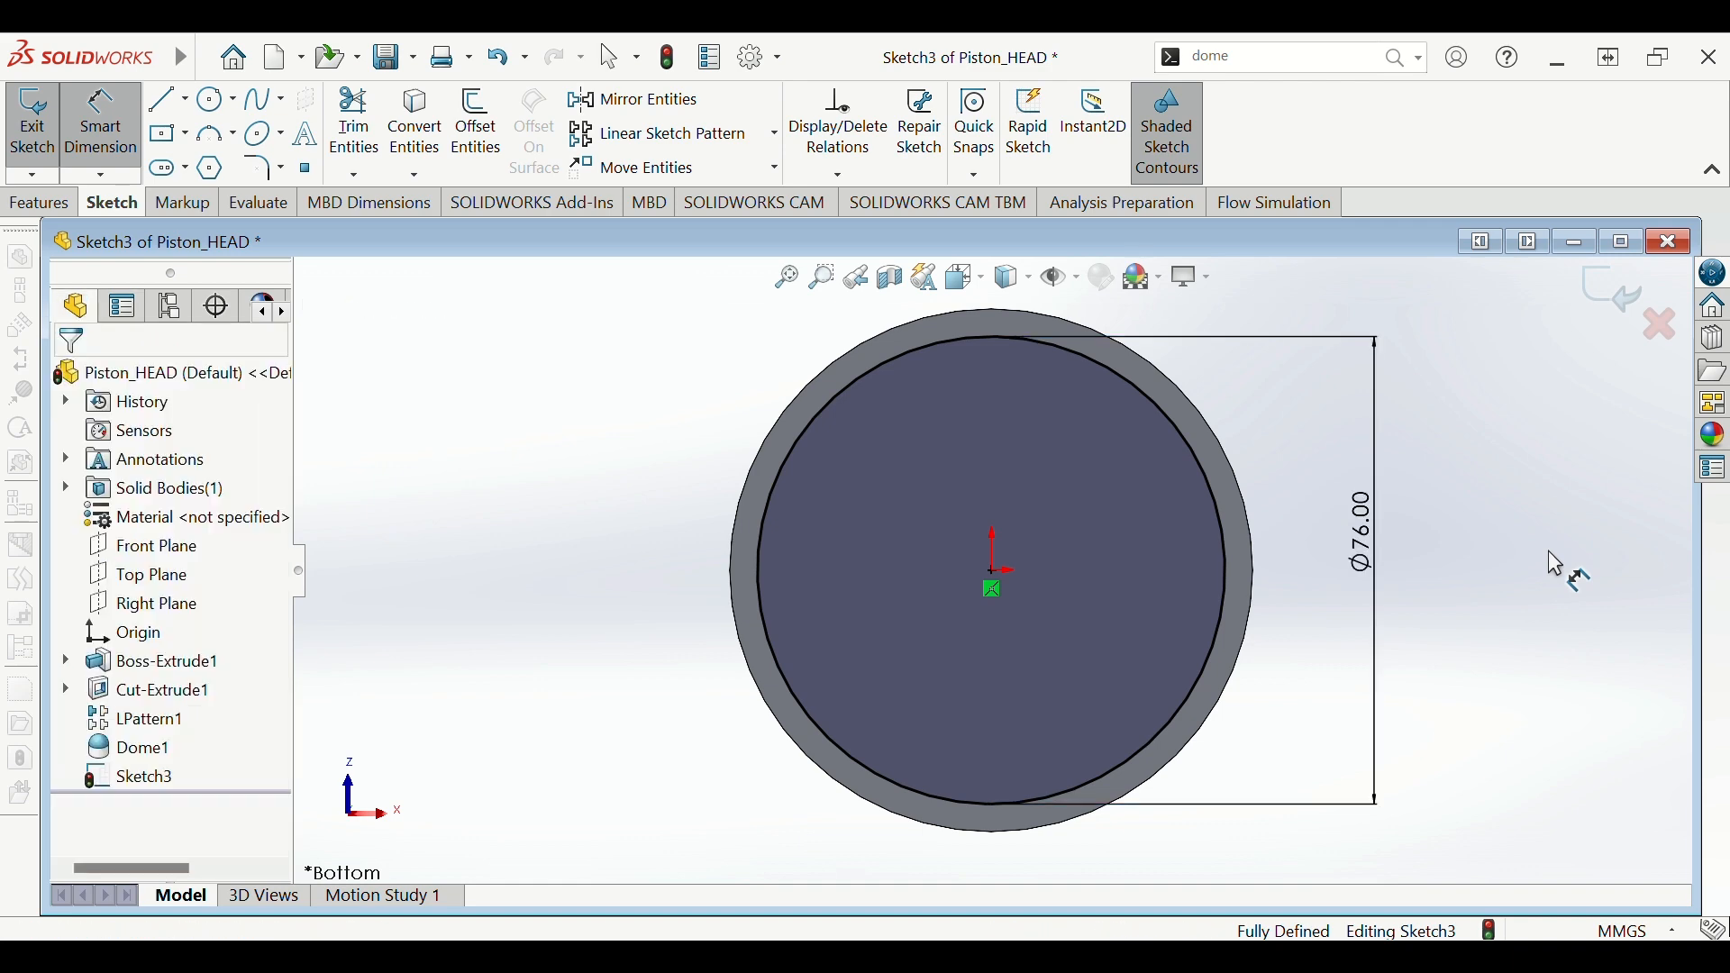
{"action": "middle_click_drag", "start_coordinate": [1547, 550], "coordinate": [1198, 590]}
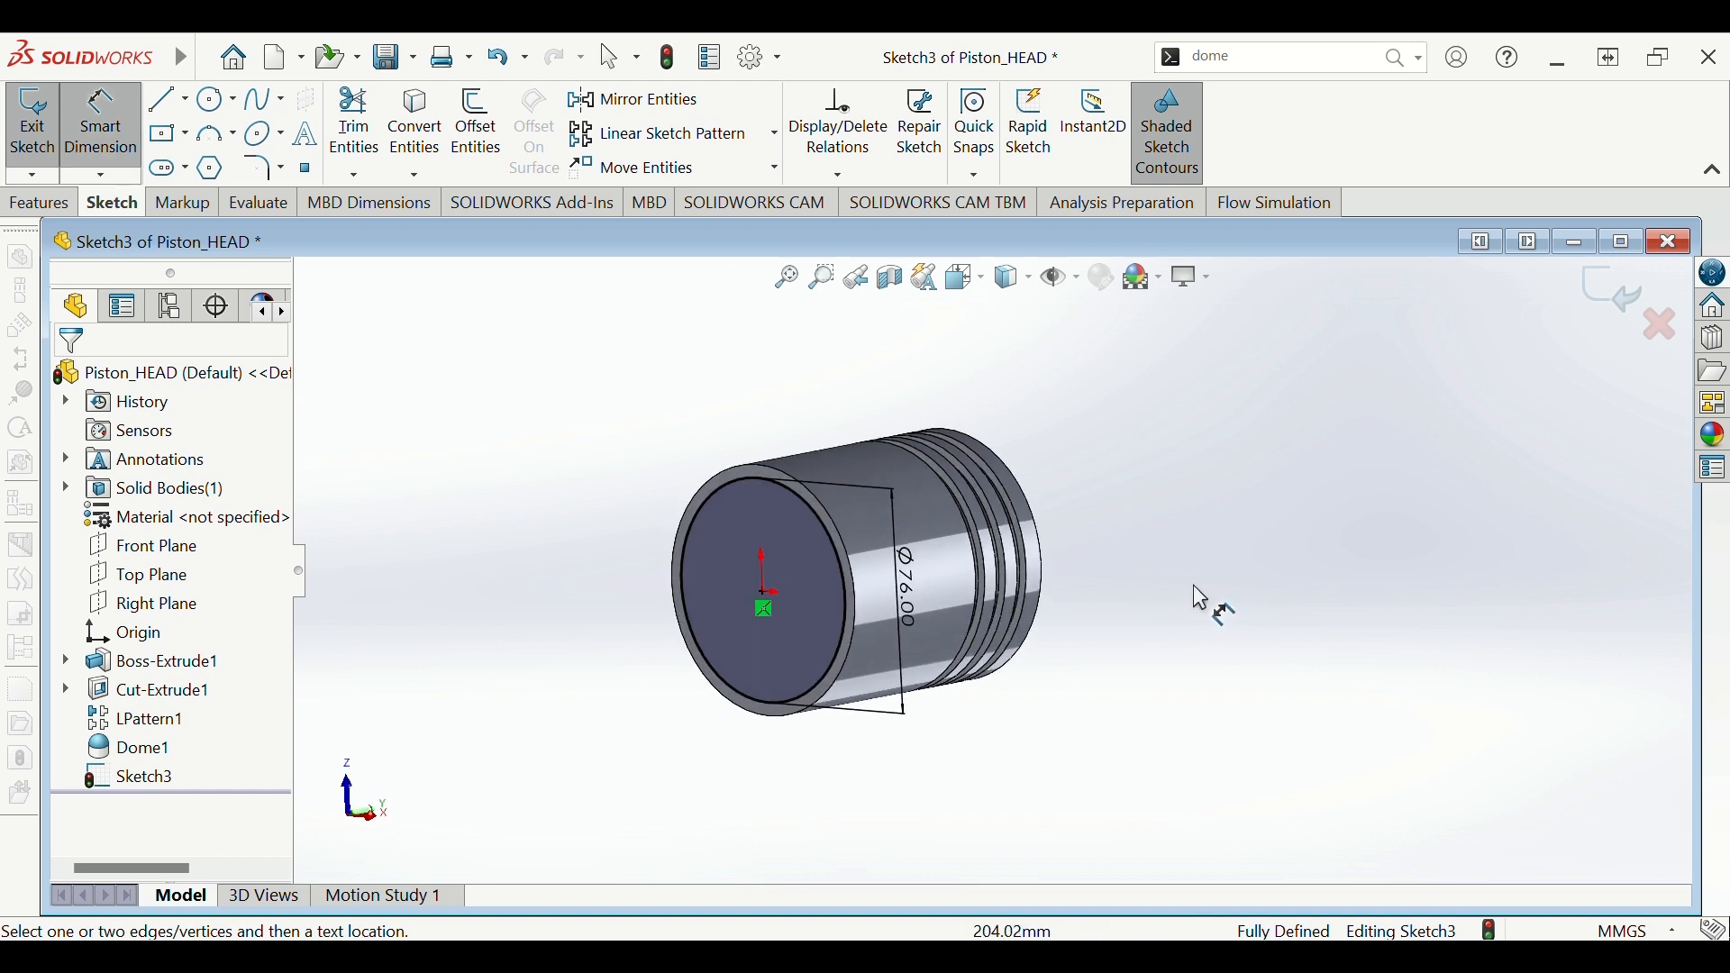
- Extrude-cut the Ø76 mm circle 85 mm deep into the piston's bottom
{"action": "left_click", "coordinate": [37, 203]}
{"action": "left_click", "coordinate": [397, 129]}
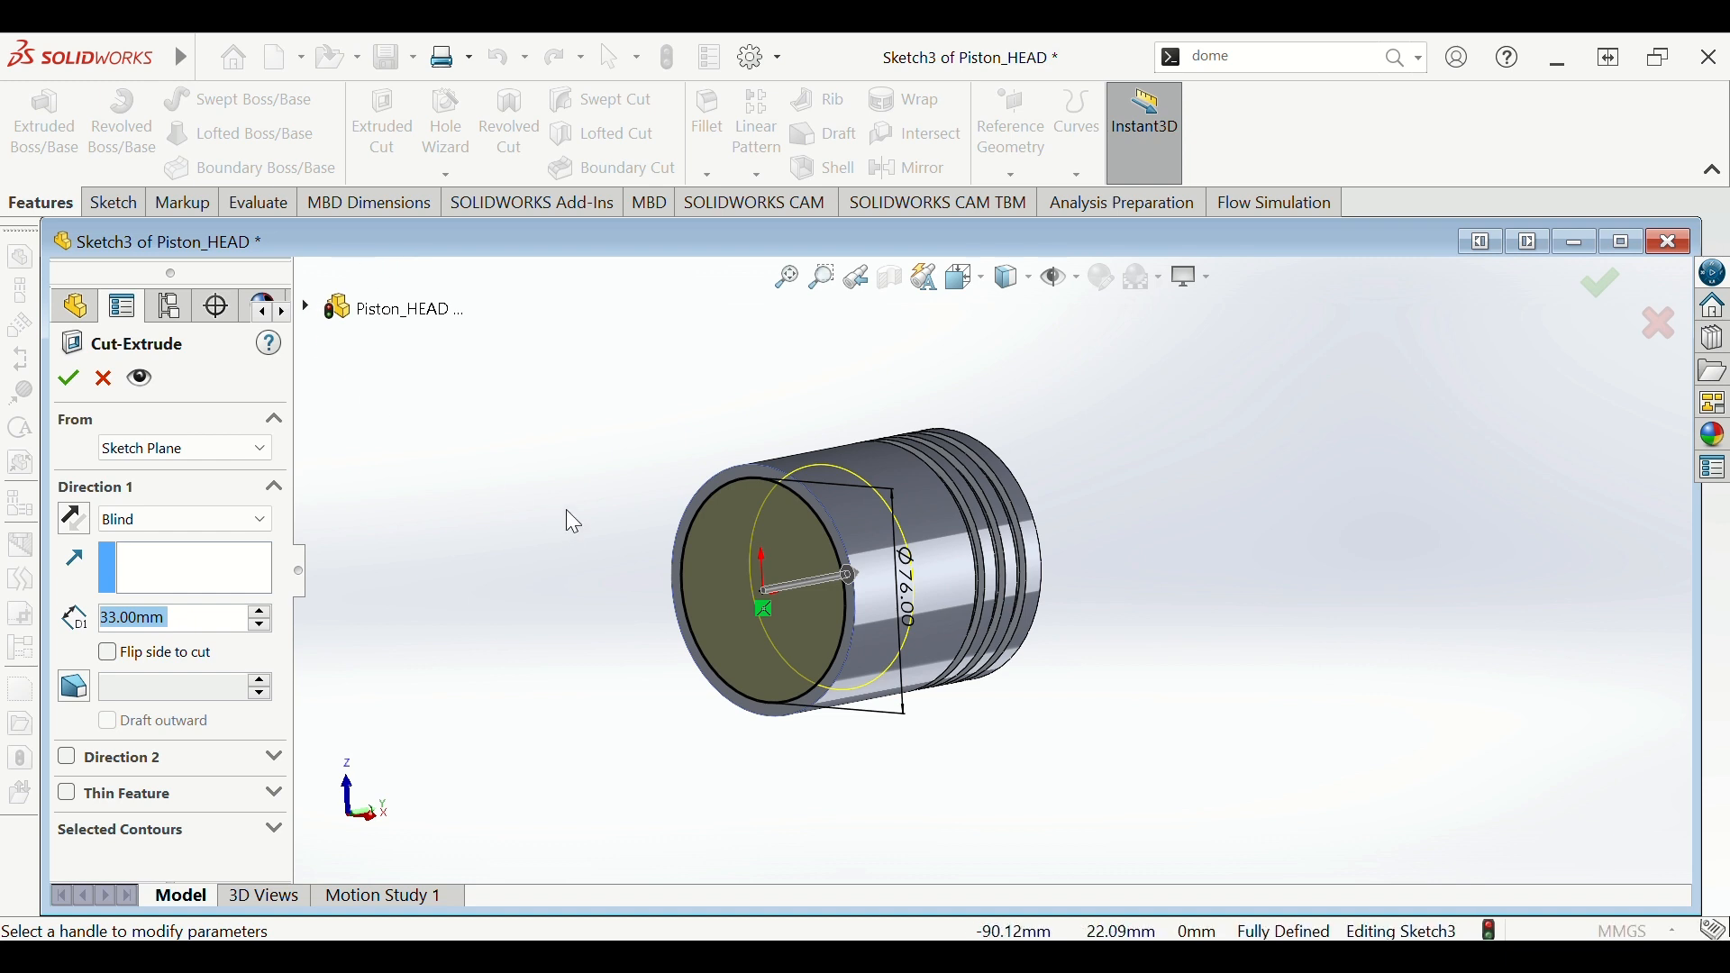
{"action": "middle_click_drag", "start_coordinate": [564, 497], "coordinate": [728, 552]}
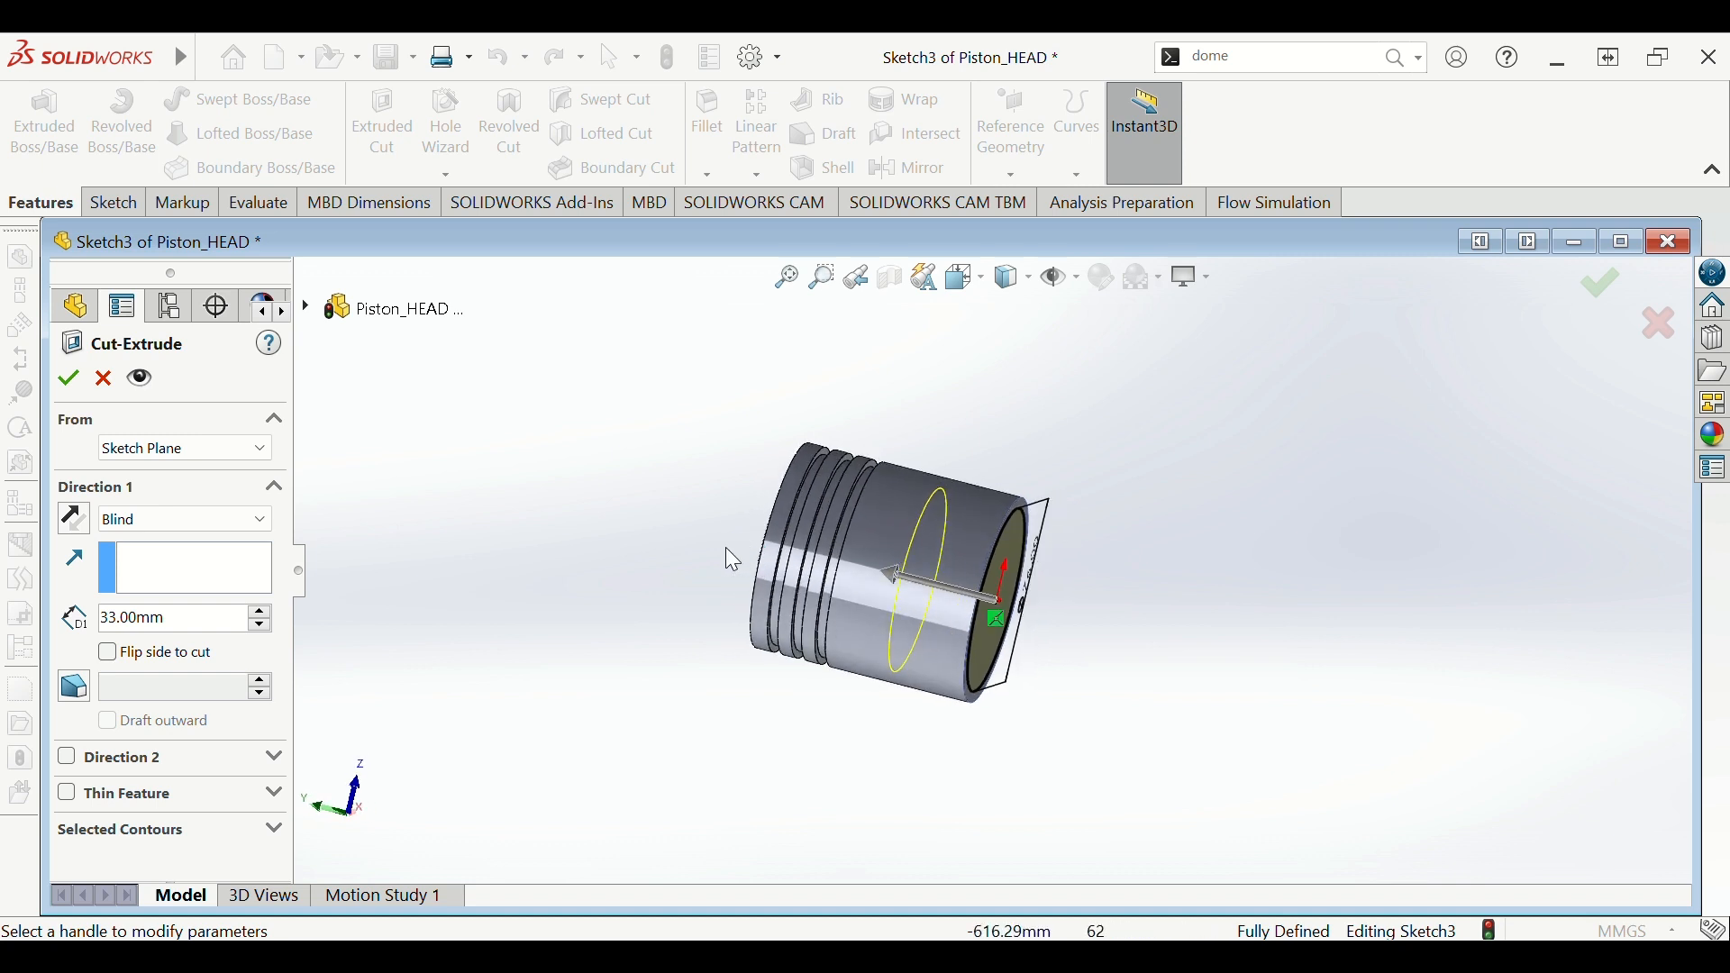
{"action": "left_click", "coordinate": [197, 628]}
{"action": "key", "text": "ctrl+a"}
{"action": "type", "text": "8"}
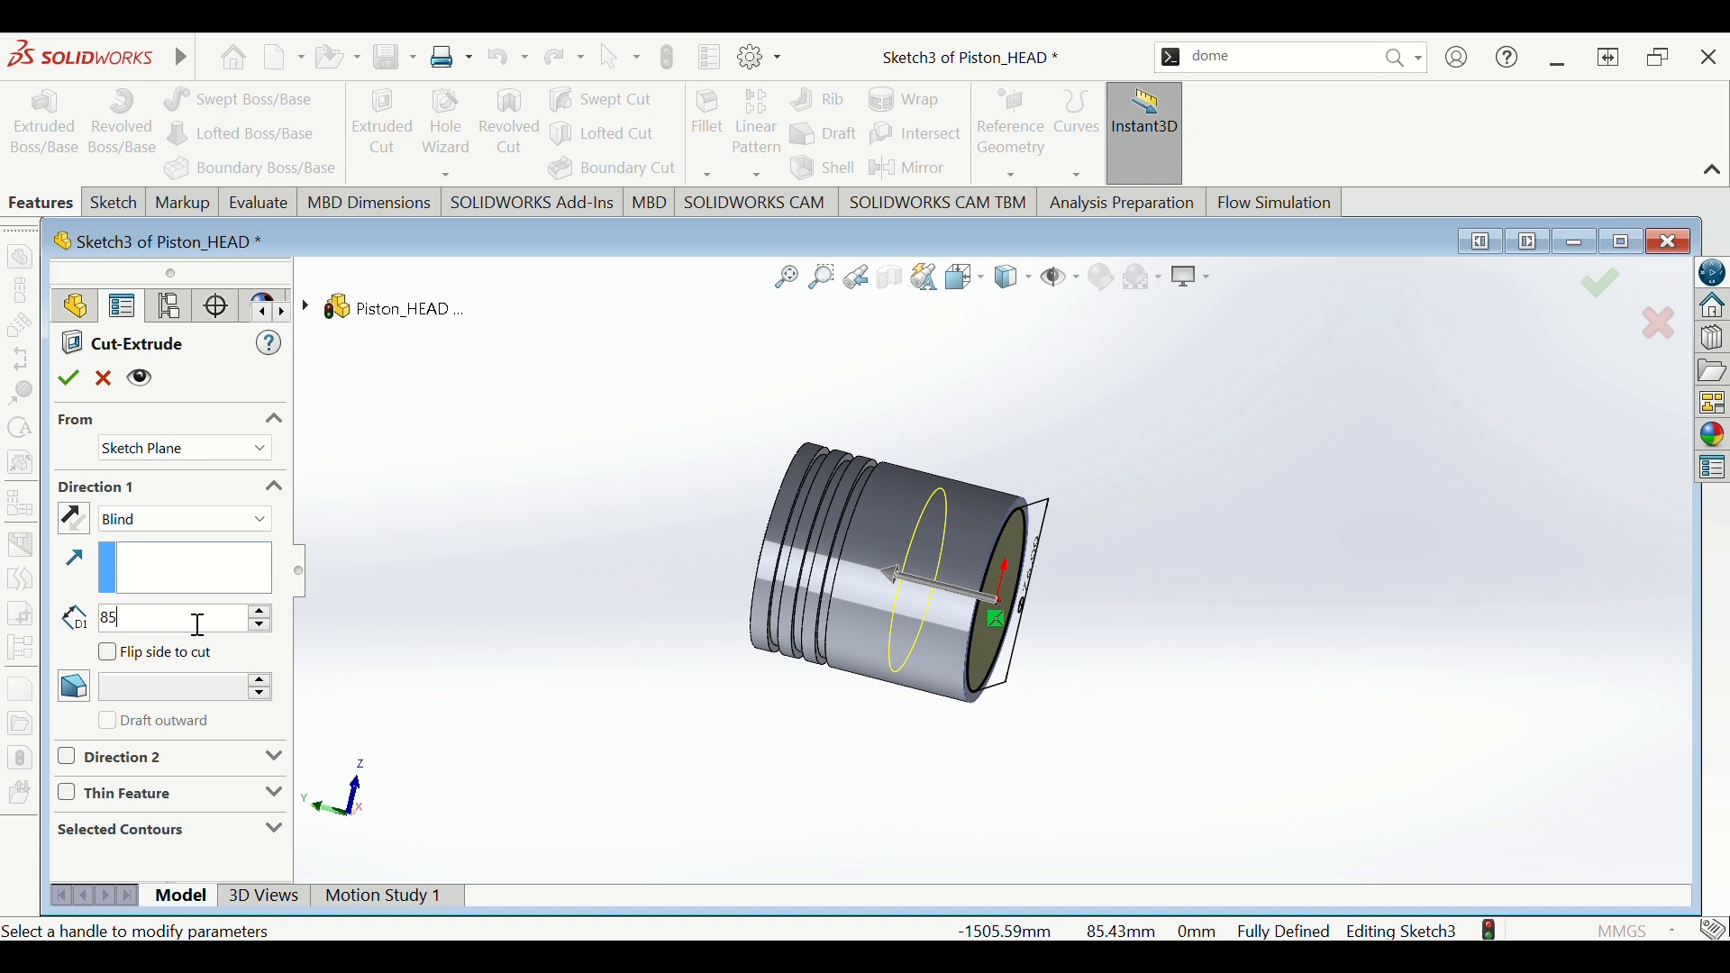
{"action": "key", "text": "Return"}
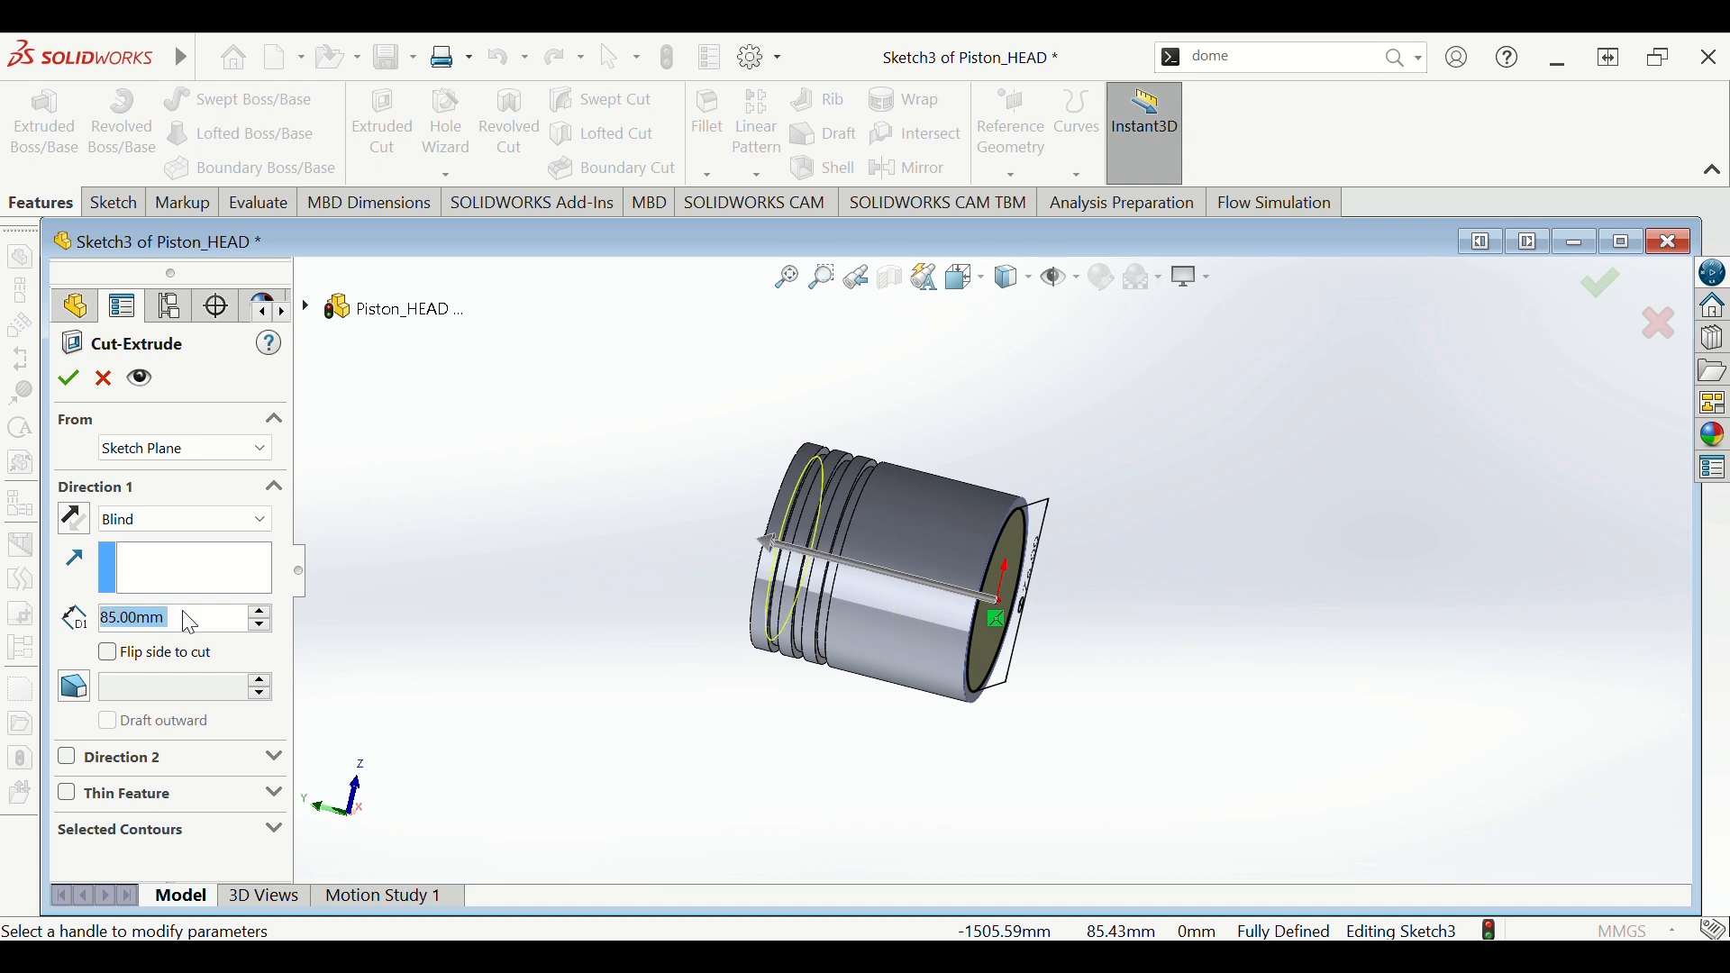
{"action": "left_click", "coordinate": [70, 379]}
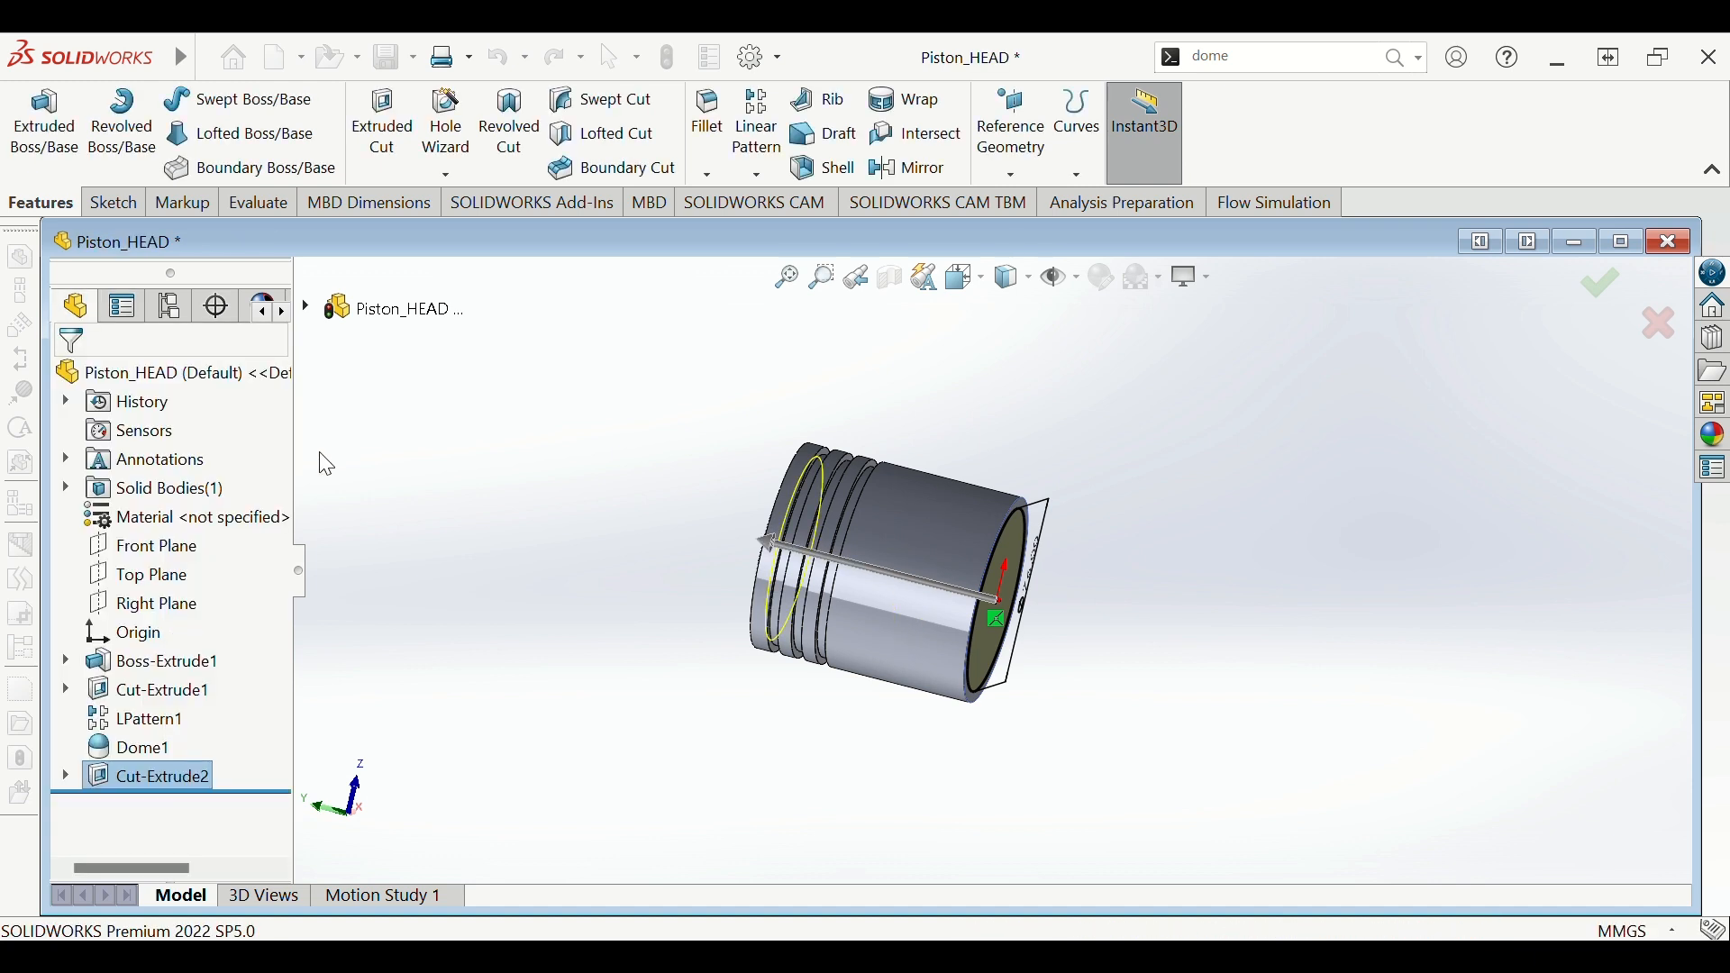
{"action": "middle_click_drag", "start_coordinate": [645, 543], "coordinate": [594, 554]}
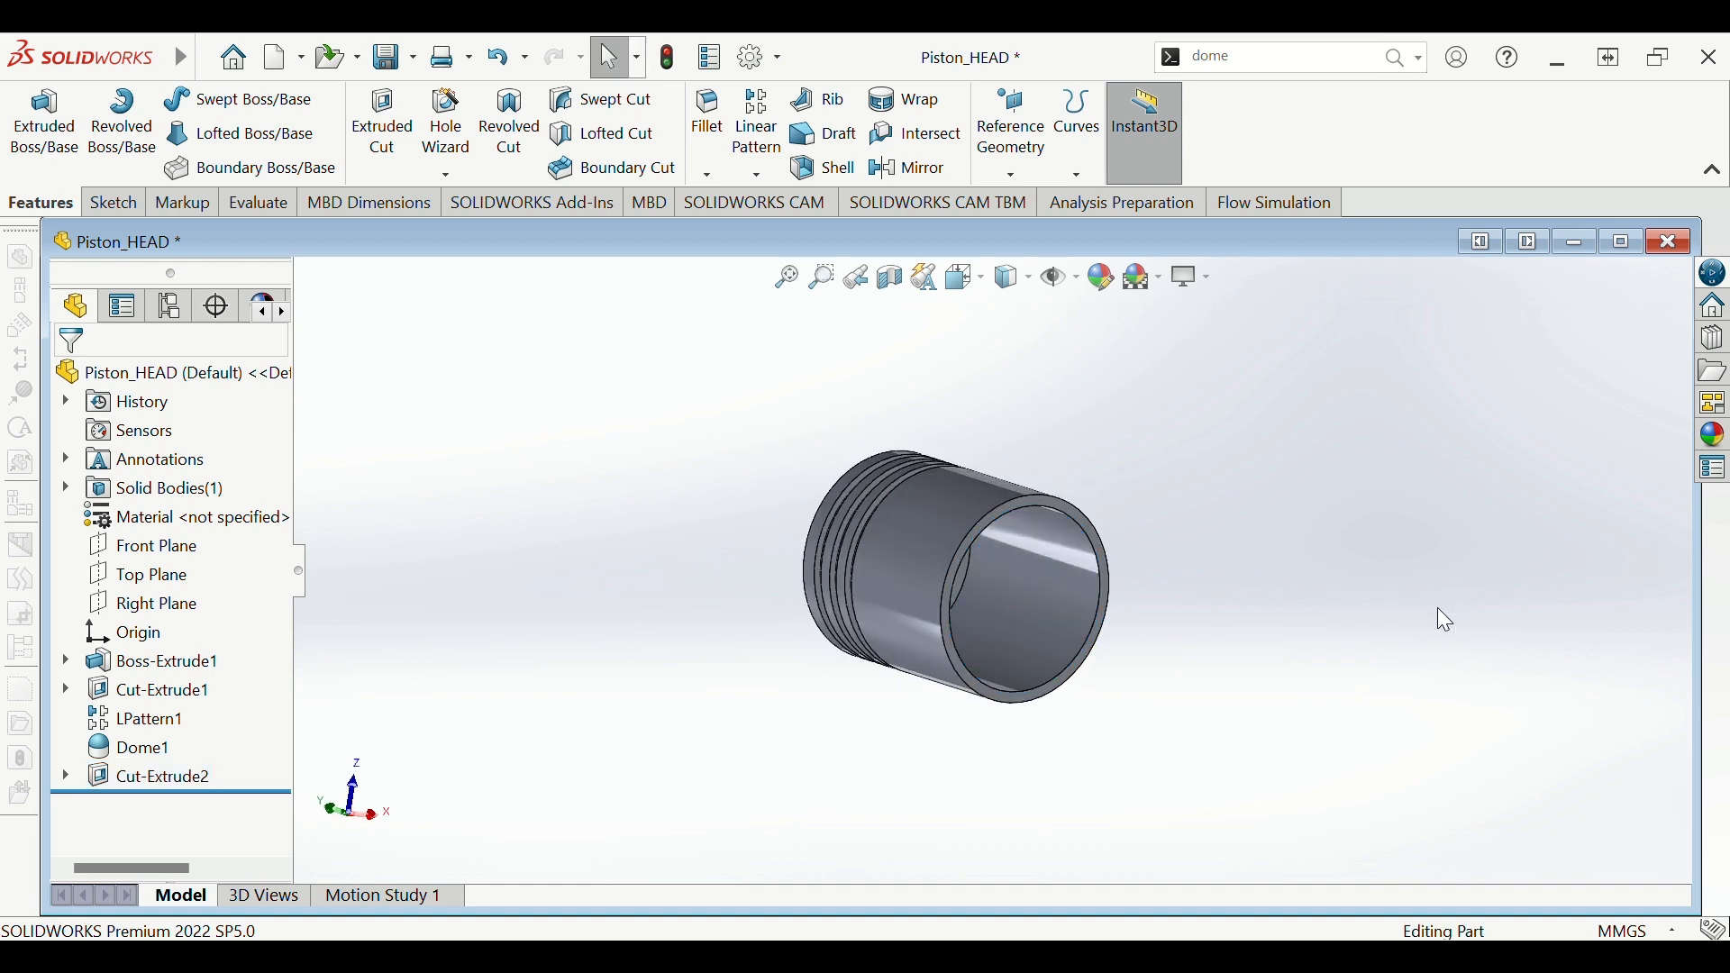
- Inspect the hollowed piston from several angles, then select the Front Plane
{"action": "middle_click_drag", "start_coordinate": [1439, 618], "coordinate": [1141, 613]}
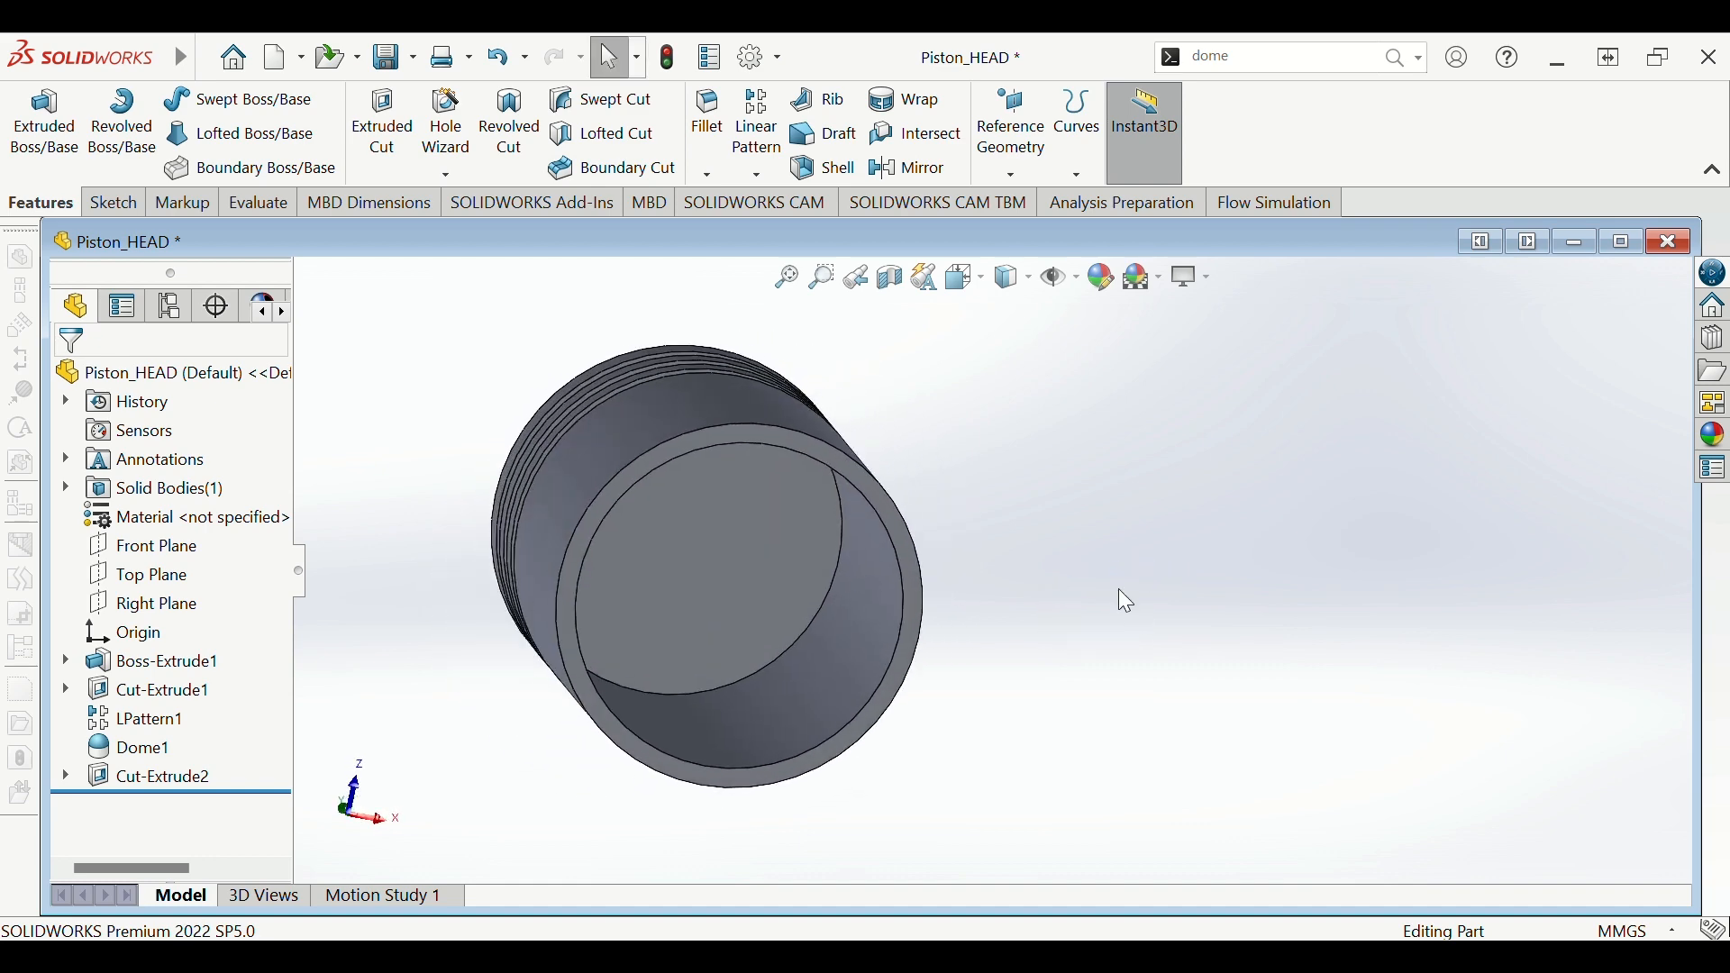
{"action": "scroll", "coordinate": [1117, 587], "scroll_direction": "up", "scroll_amount": 2}
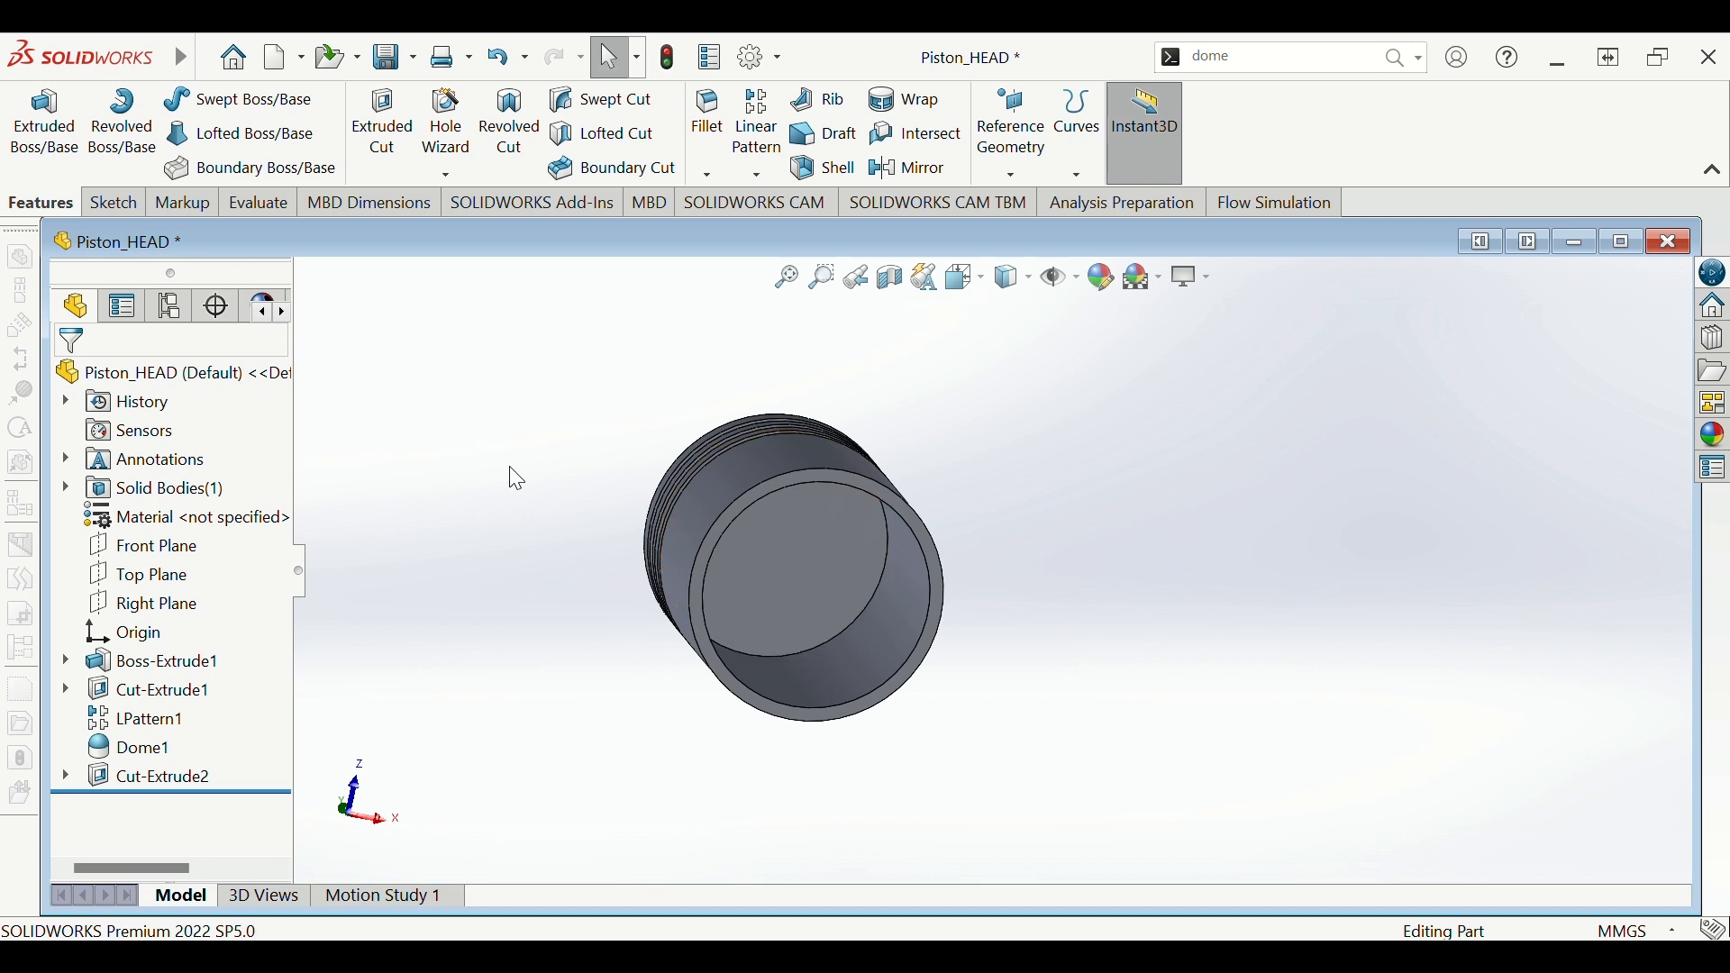
{"action": "middle_click_drag", "start_coordinate": [513, 475], "coordinate": [630, 667]}
{"action": "scroll", "coordinate": [631, 667], "scroll_direction": "down", "scroll_amount": 1}
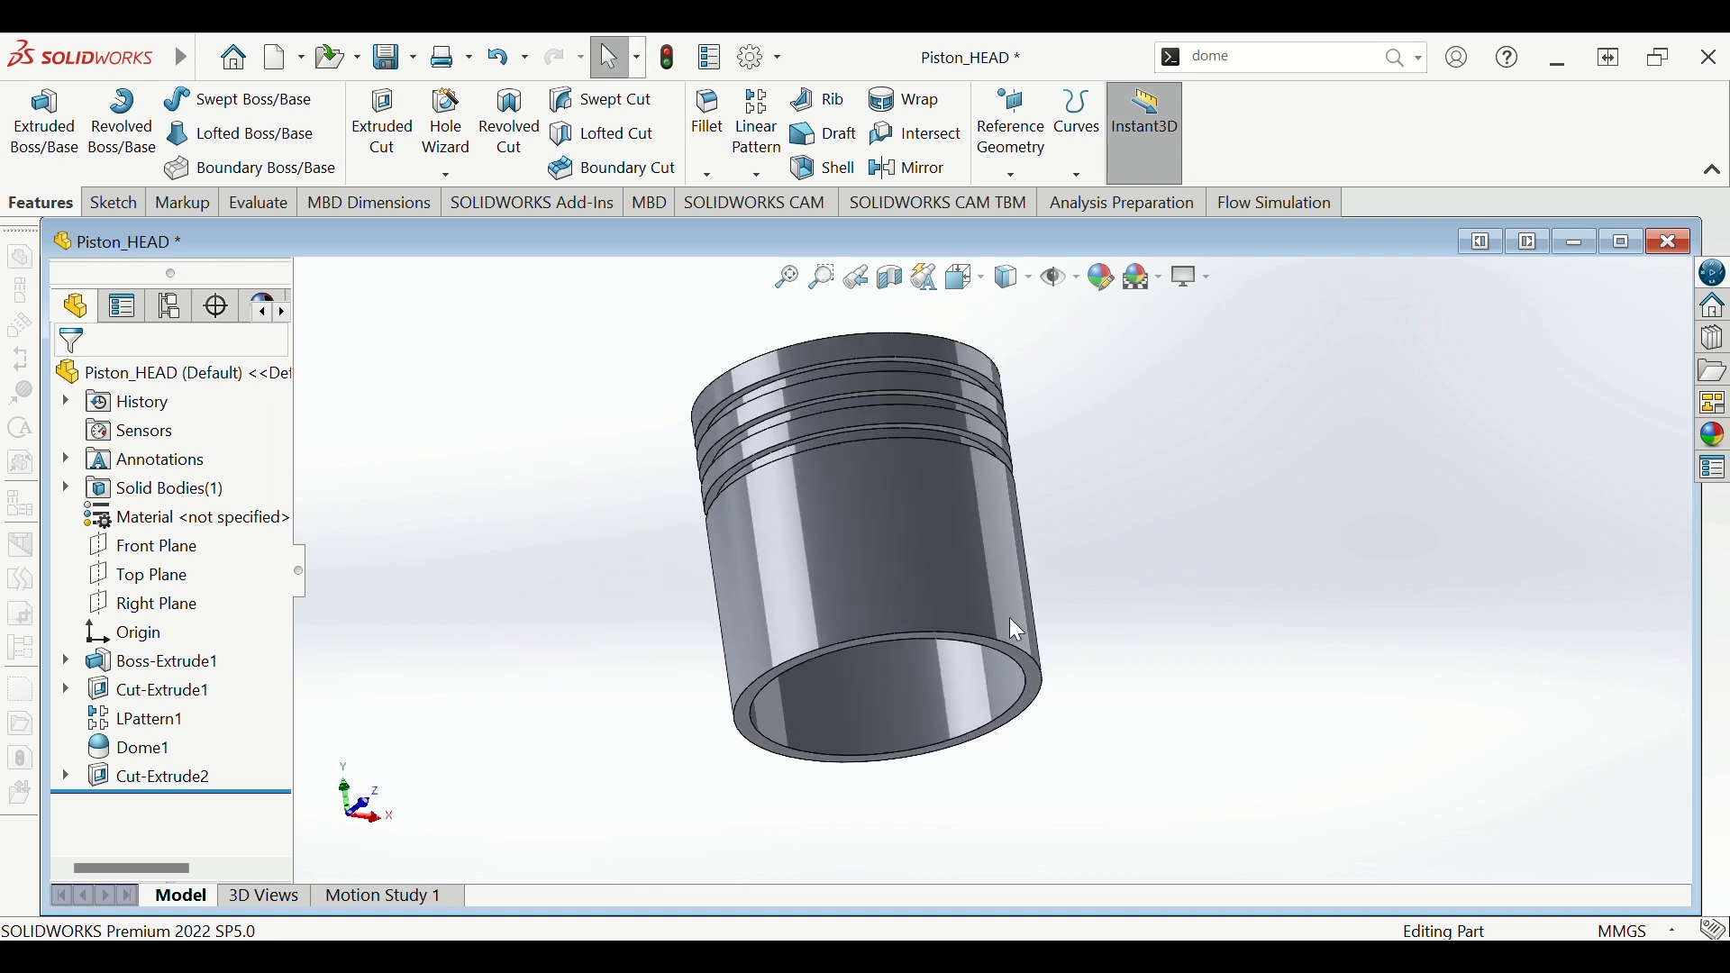
{"action": "left_click", "coordinate": [189, 554]}
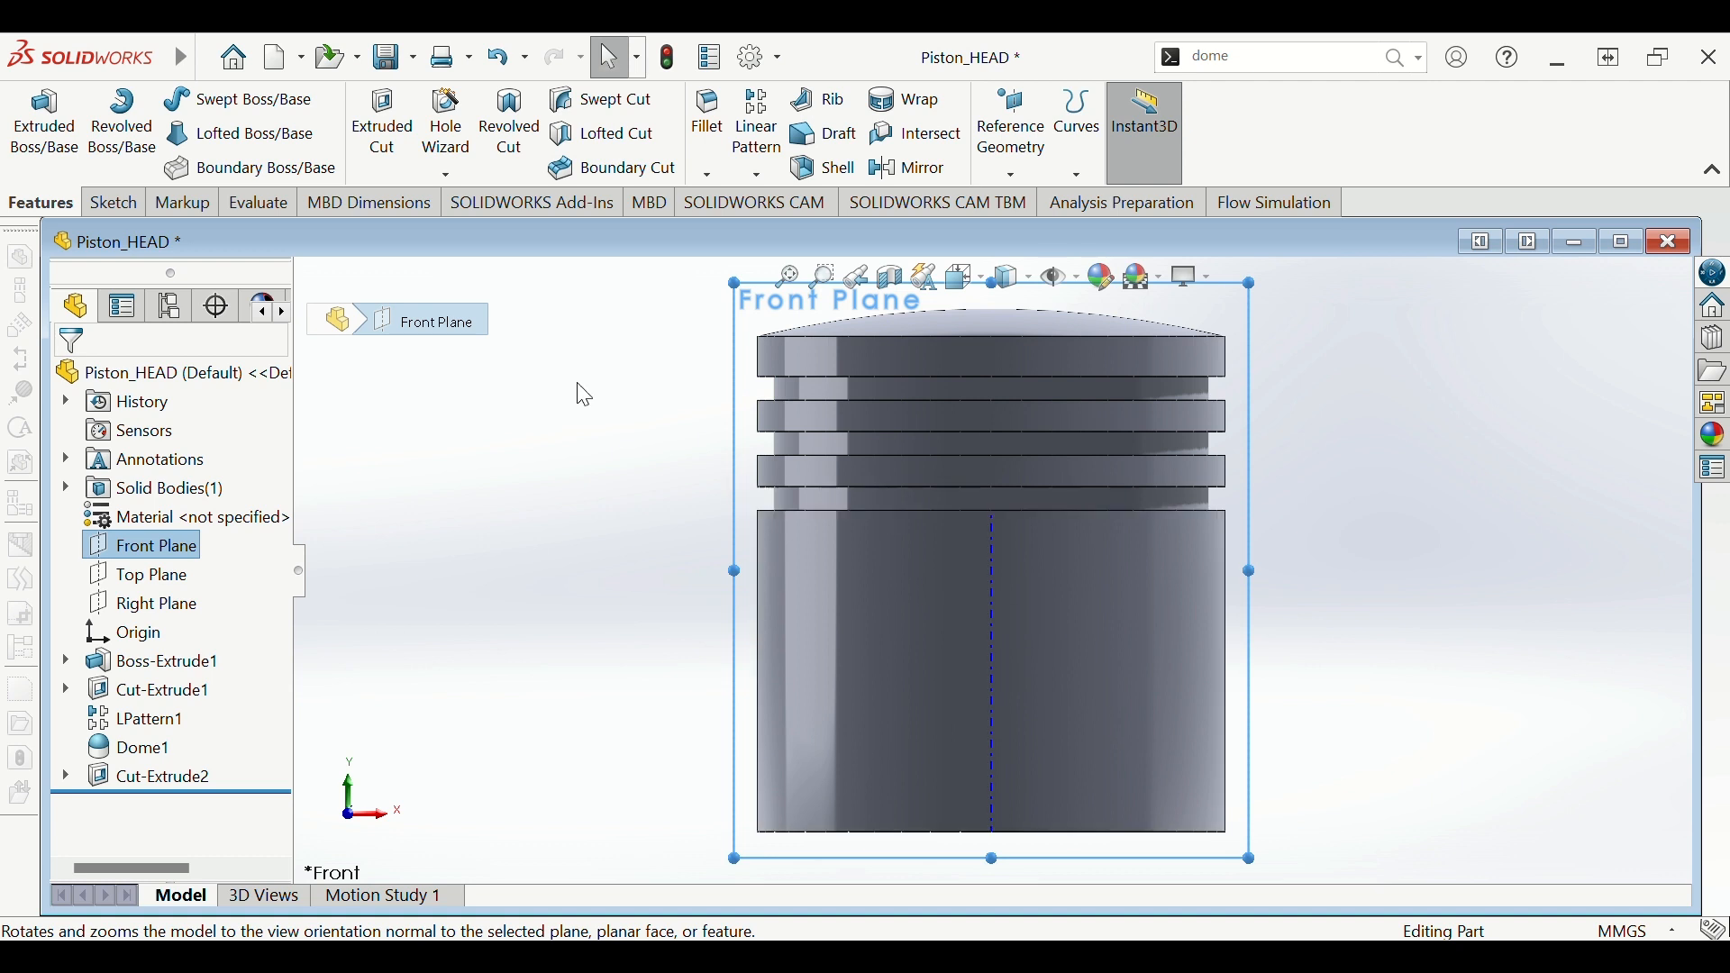
- Draw a circle above the origin on the Front Plane and dimension it Ø33.80
{"action": "left_click", "coordinate": [113, 203]}
{"action": "left_click", "coordinate": [217, 100]}
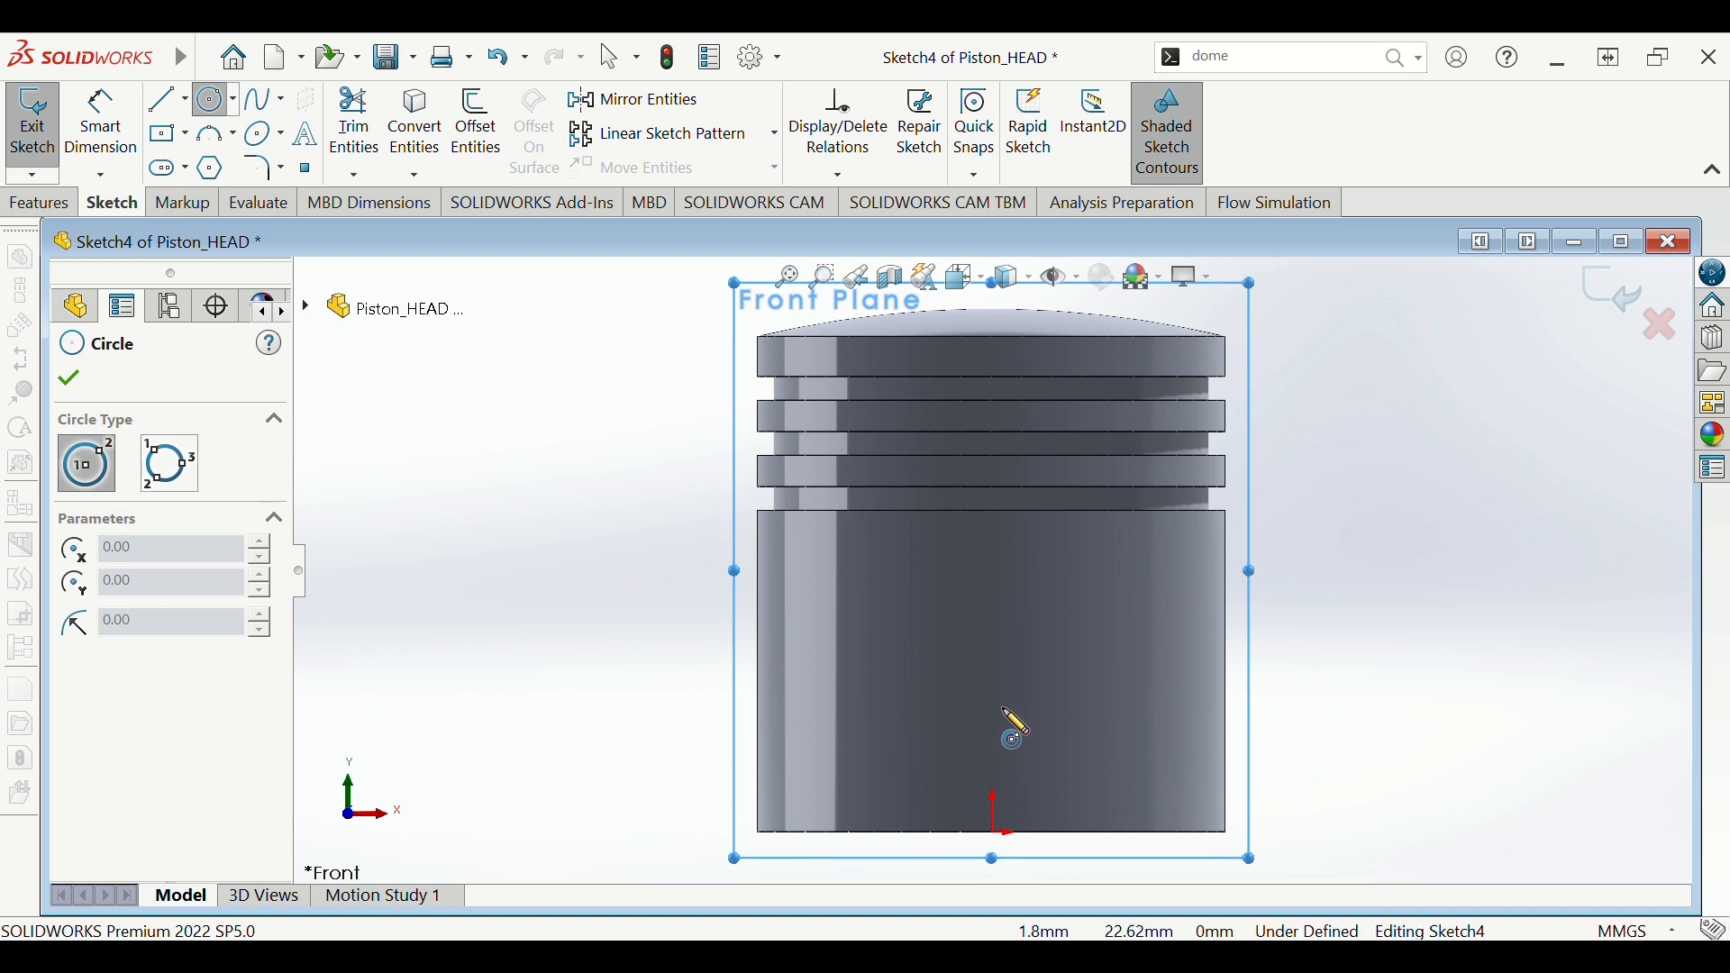
{"action": "left_click", "coordinate": [996, 699]}
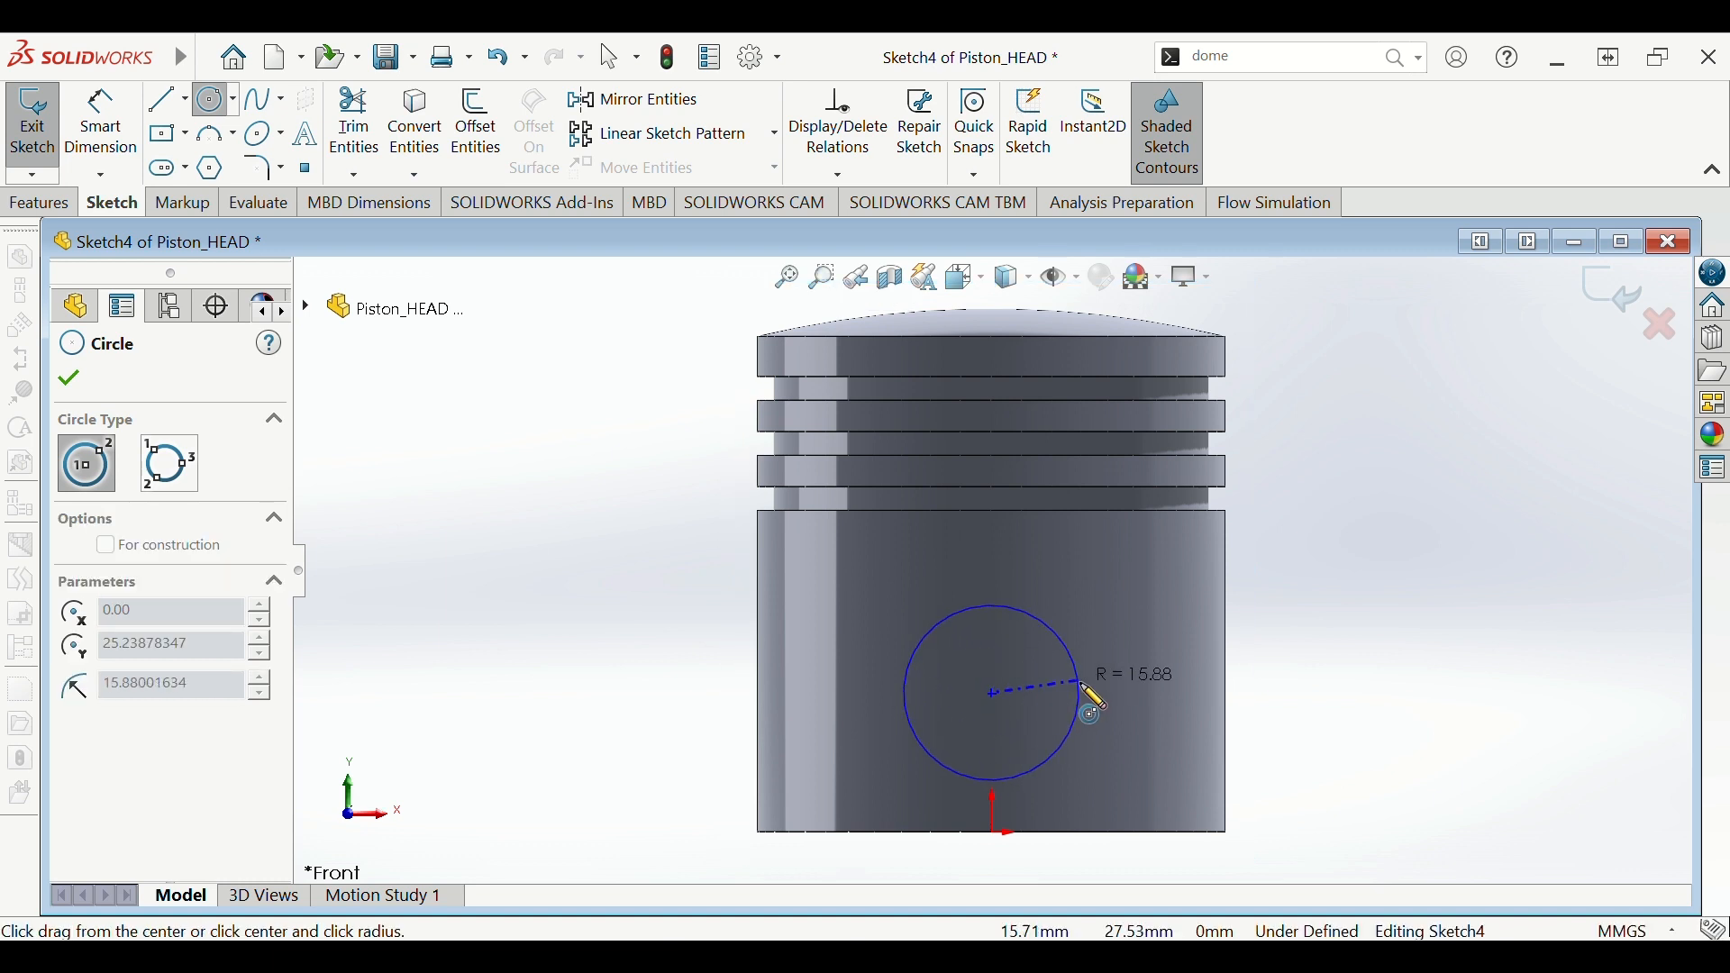
{"action": "left_click", "coordinate": [1089, 695]}
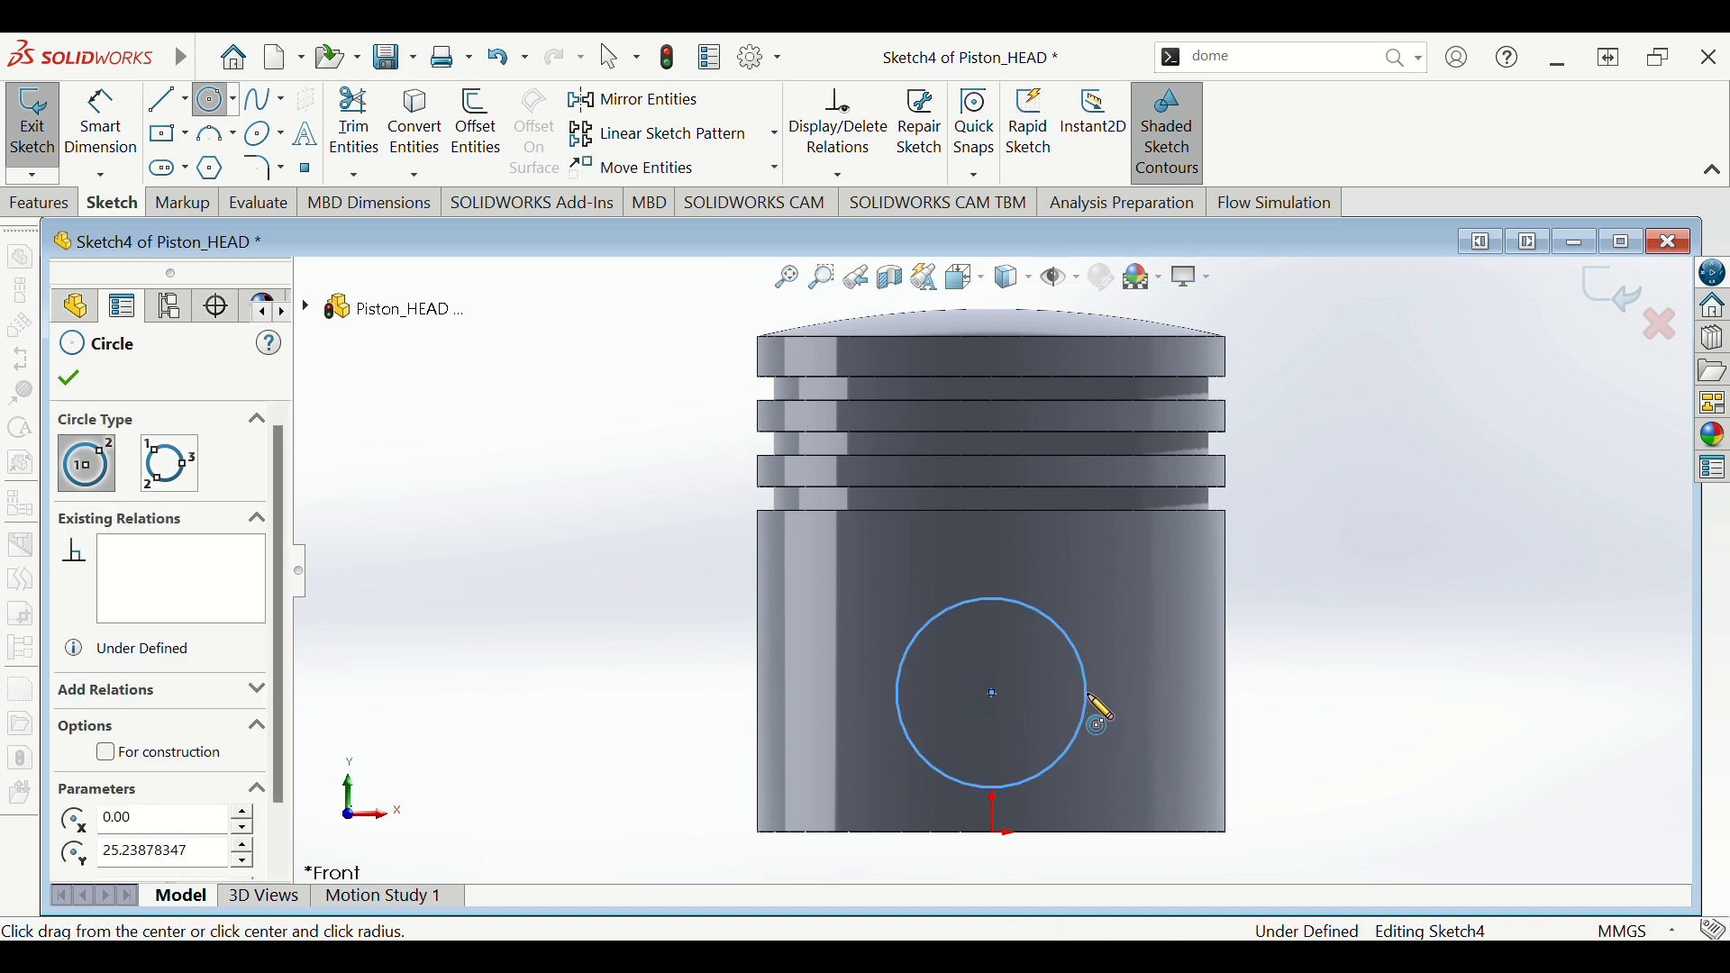
{"action": "key", "text": "Escape"}
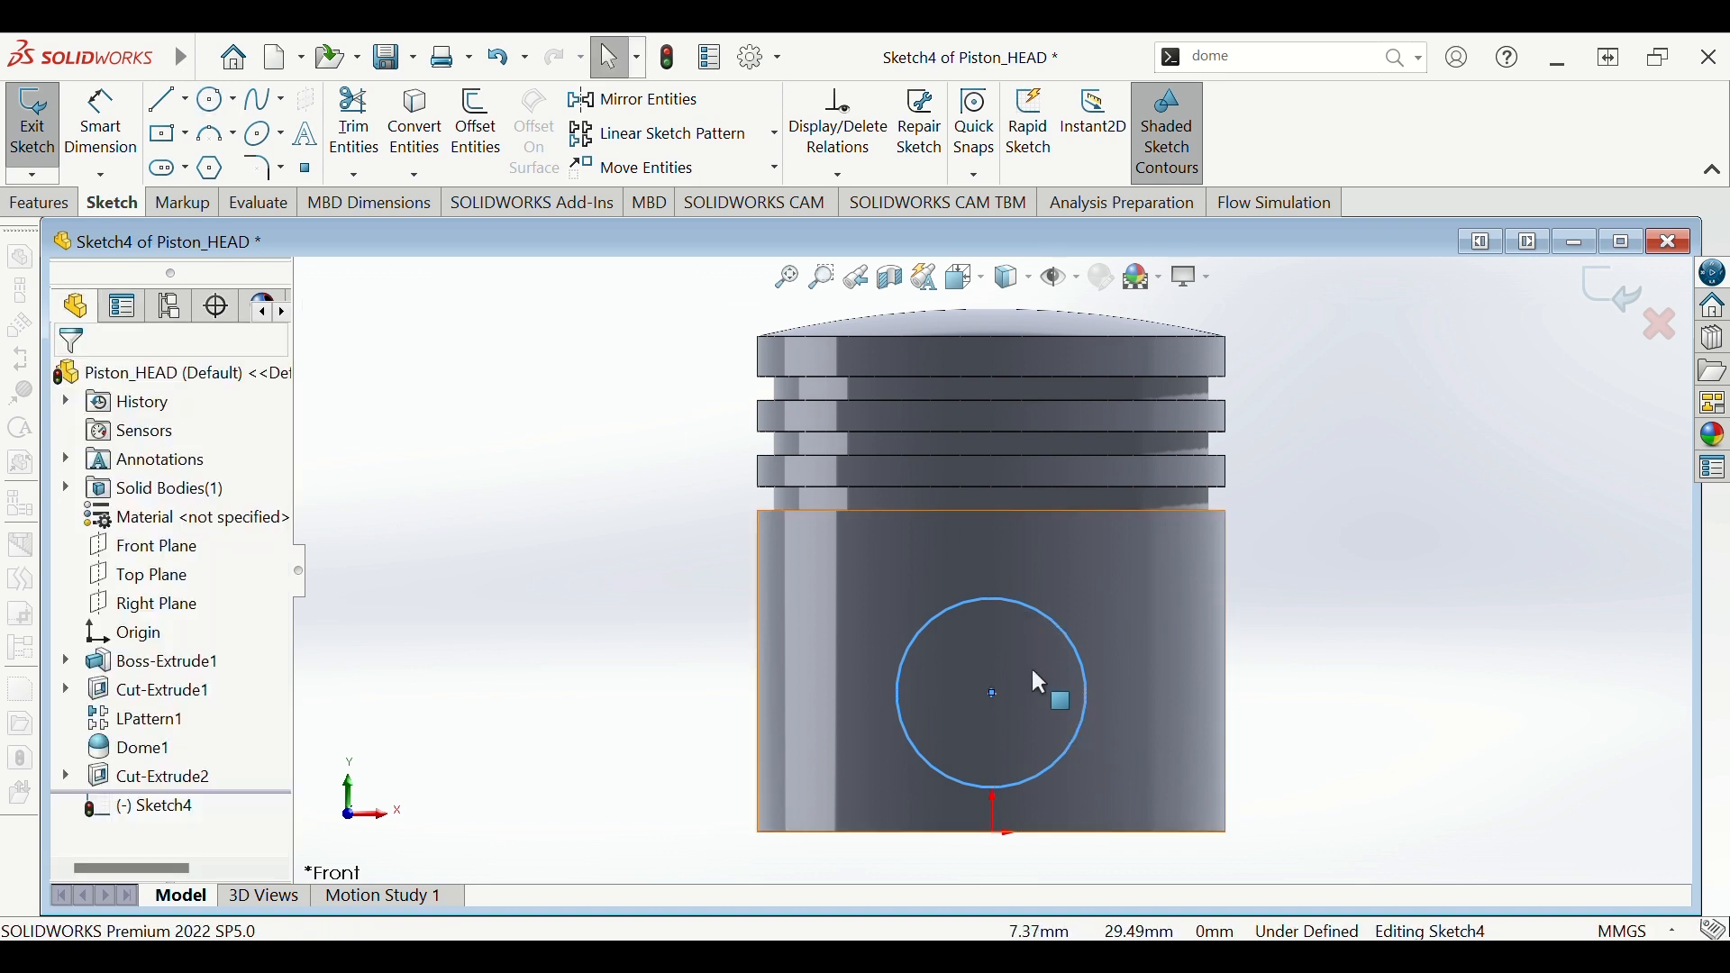
{"action": "right_click_drag", "start_coordinate": [1089, 669], "coordinate": [1128, 696]}
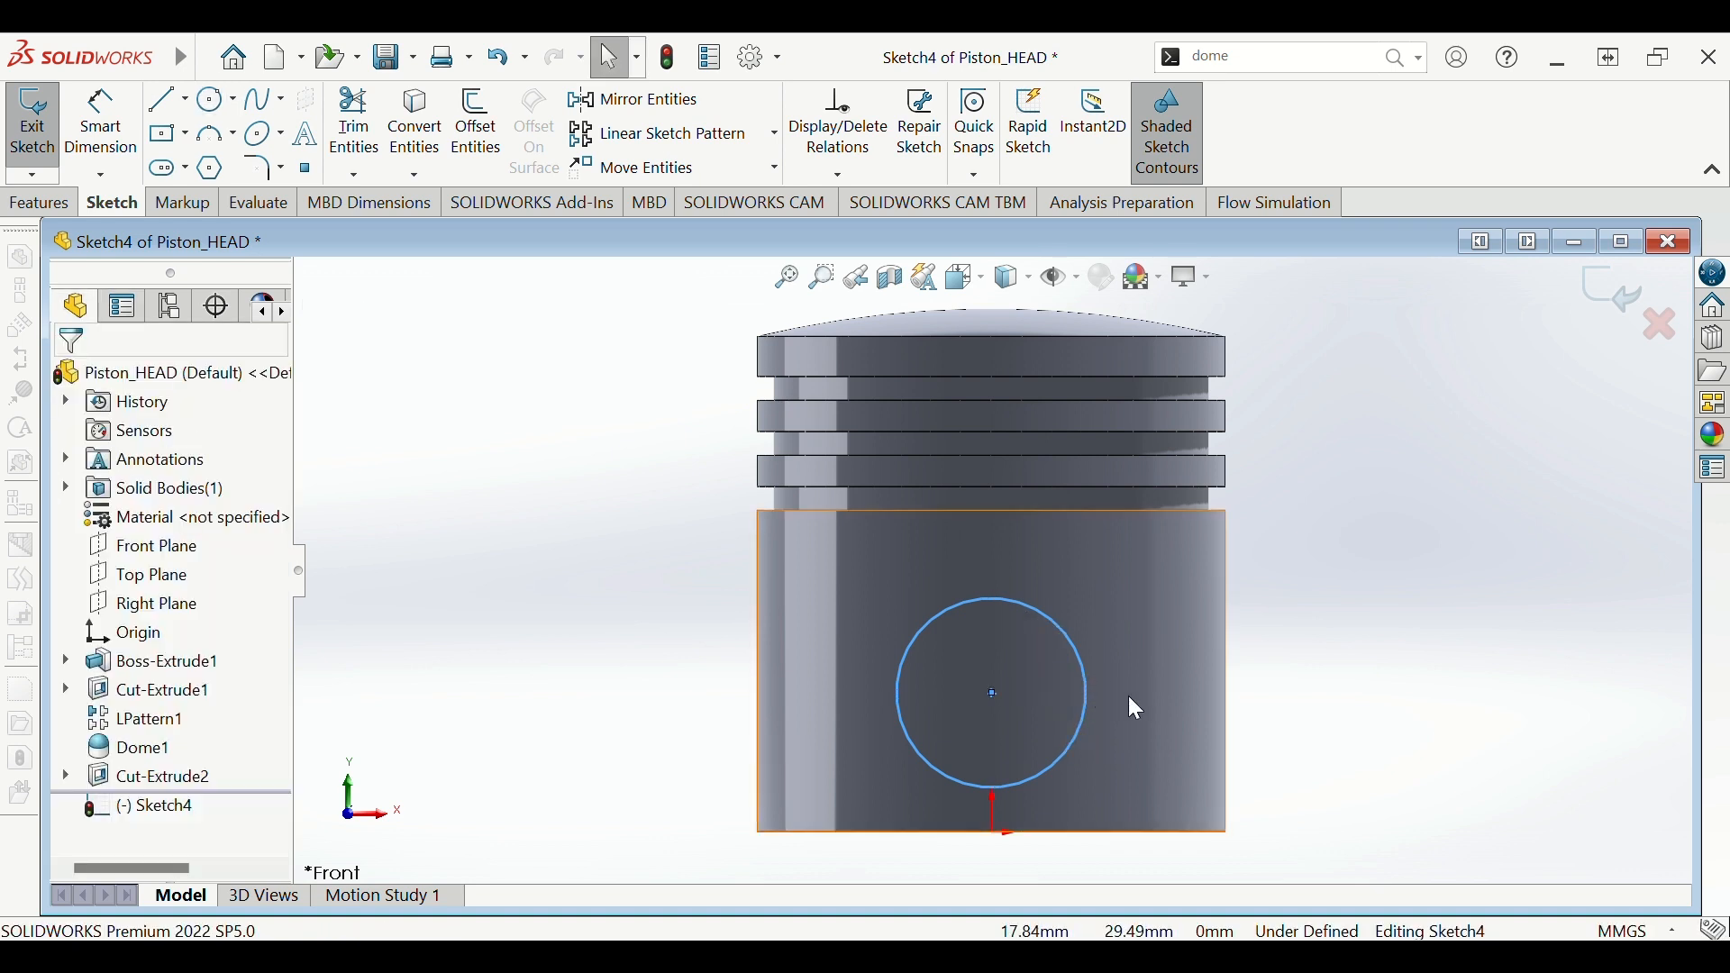
{"action": "left_click", "coordinate": [898, 694]}
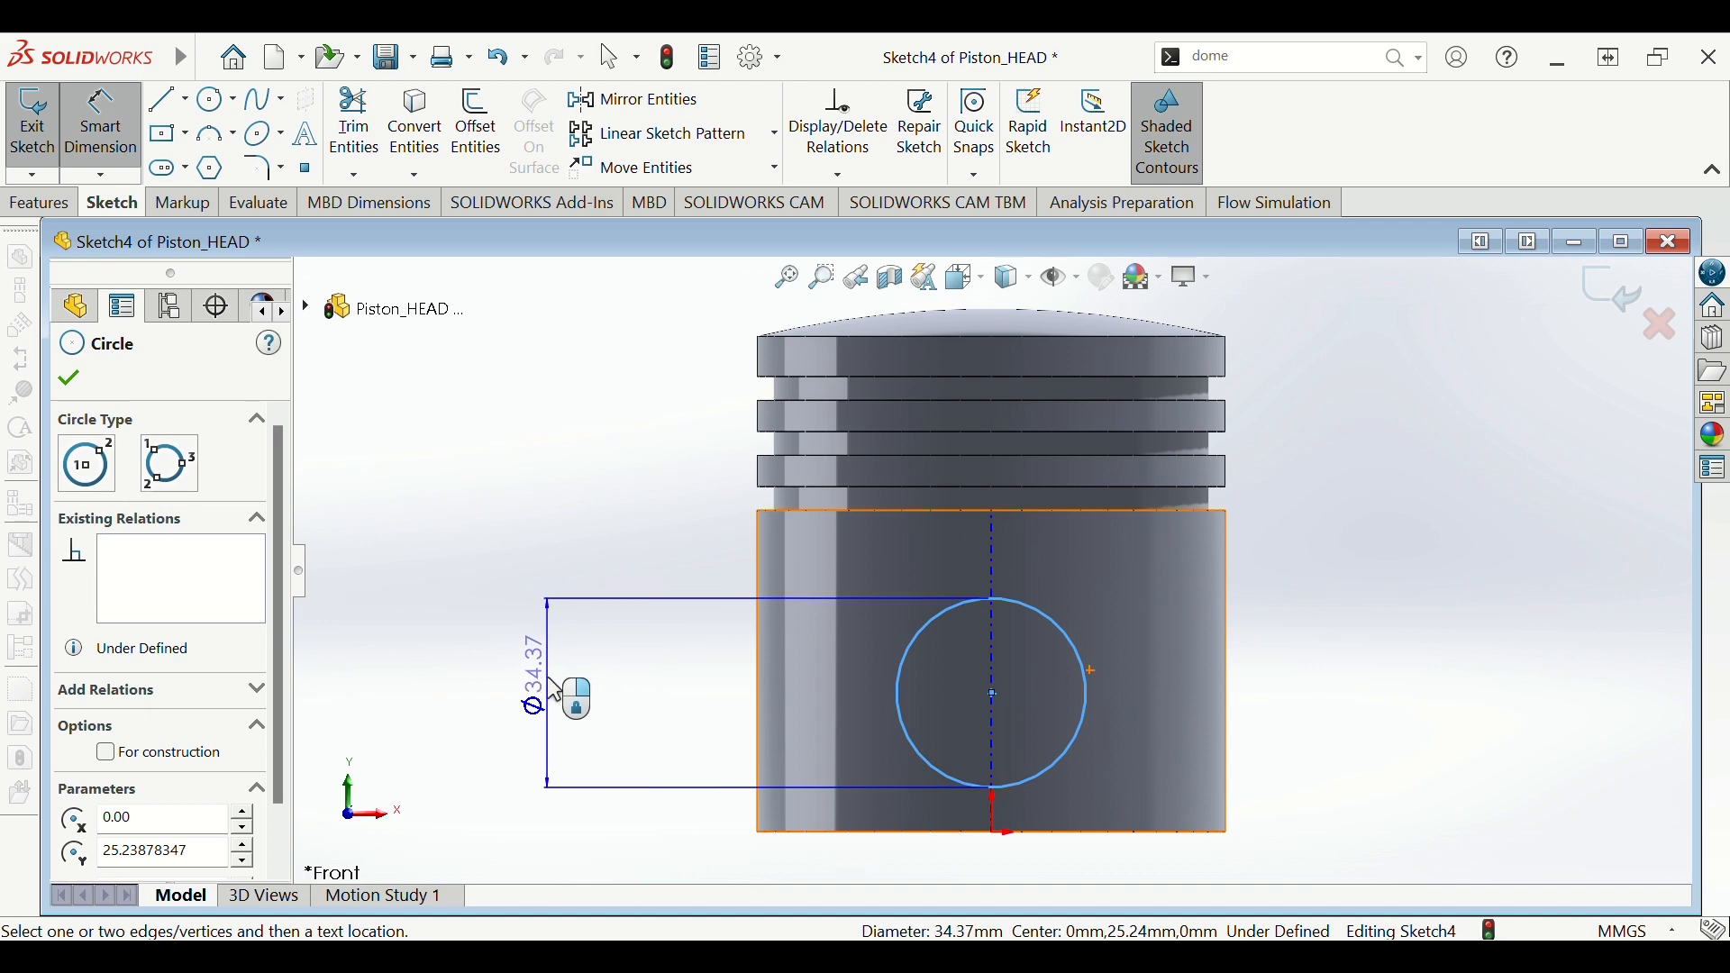
{"action": "left_click", "coordinate": [565, 692]}
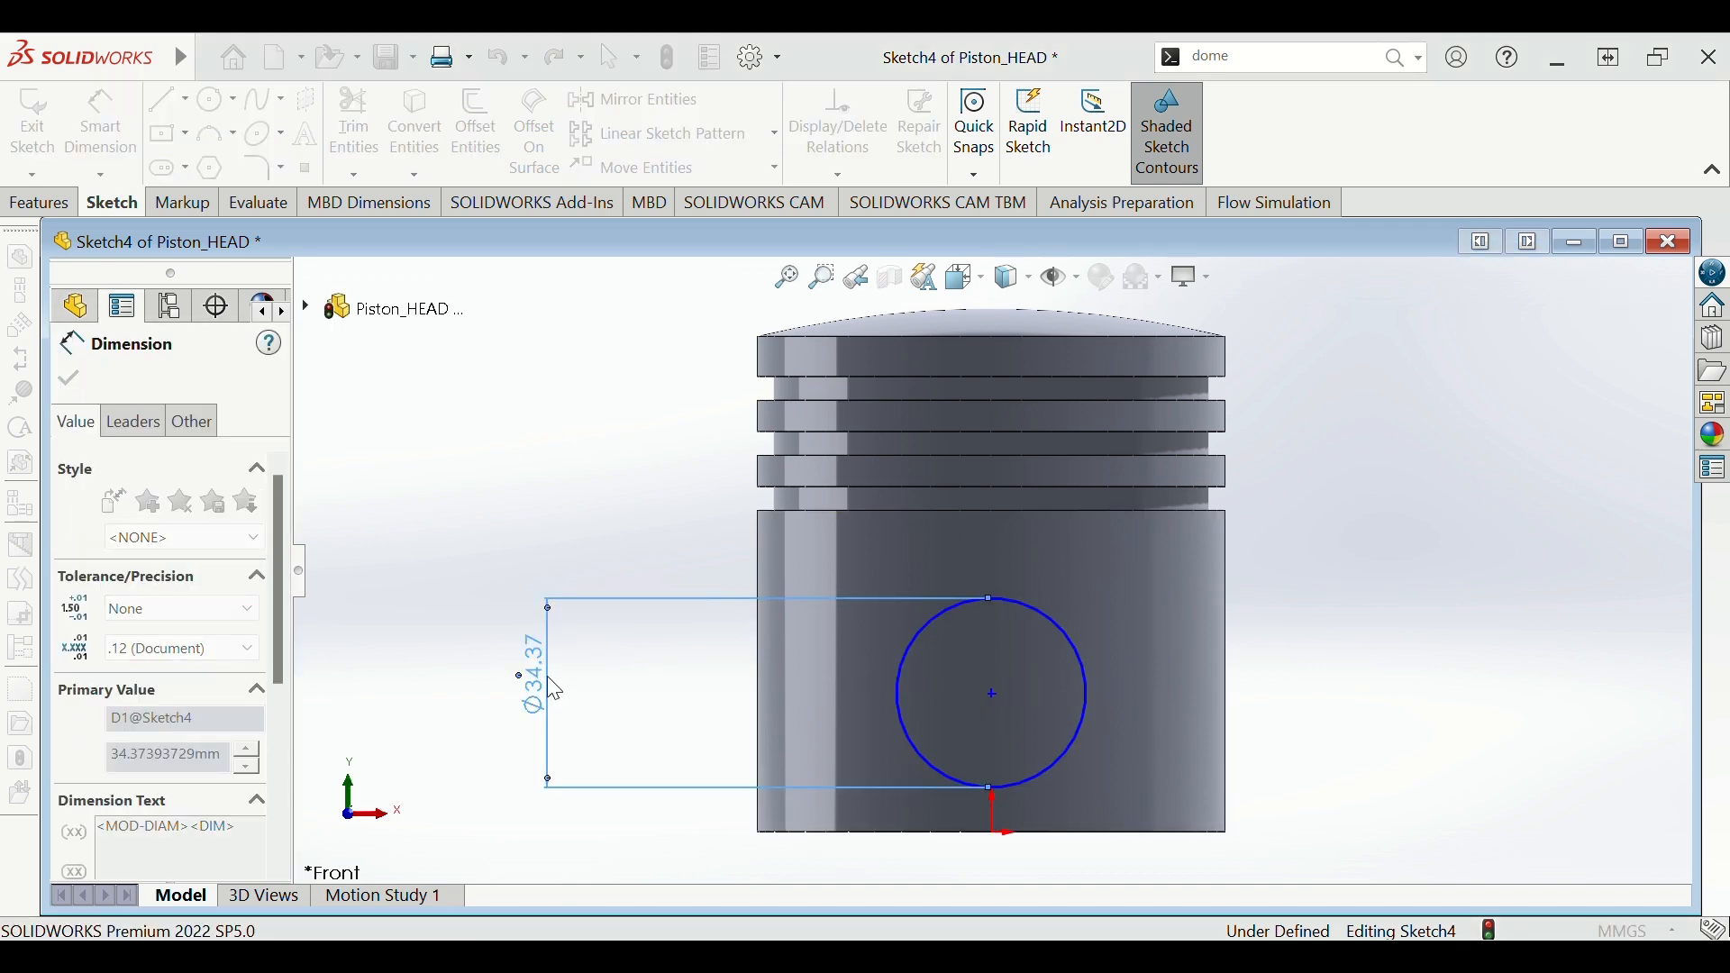
{"action": "type", "text": "33.8"}
{"action": "key", "text": "Return"}
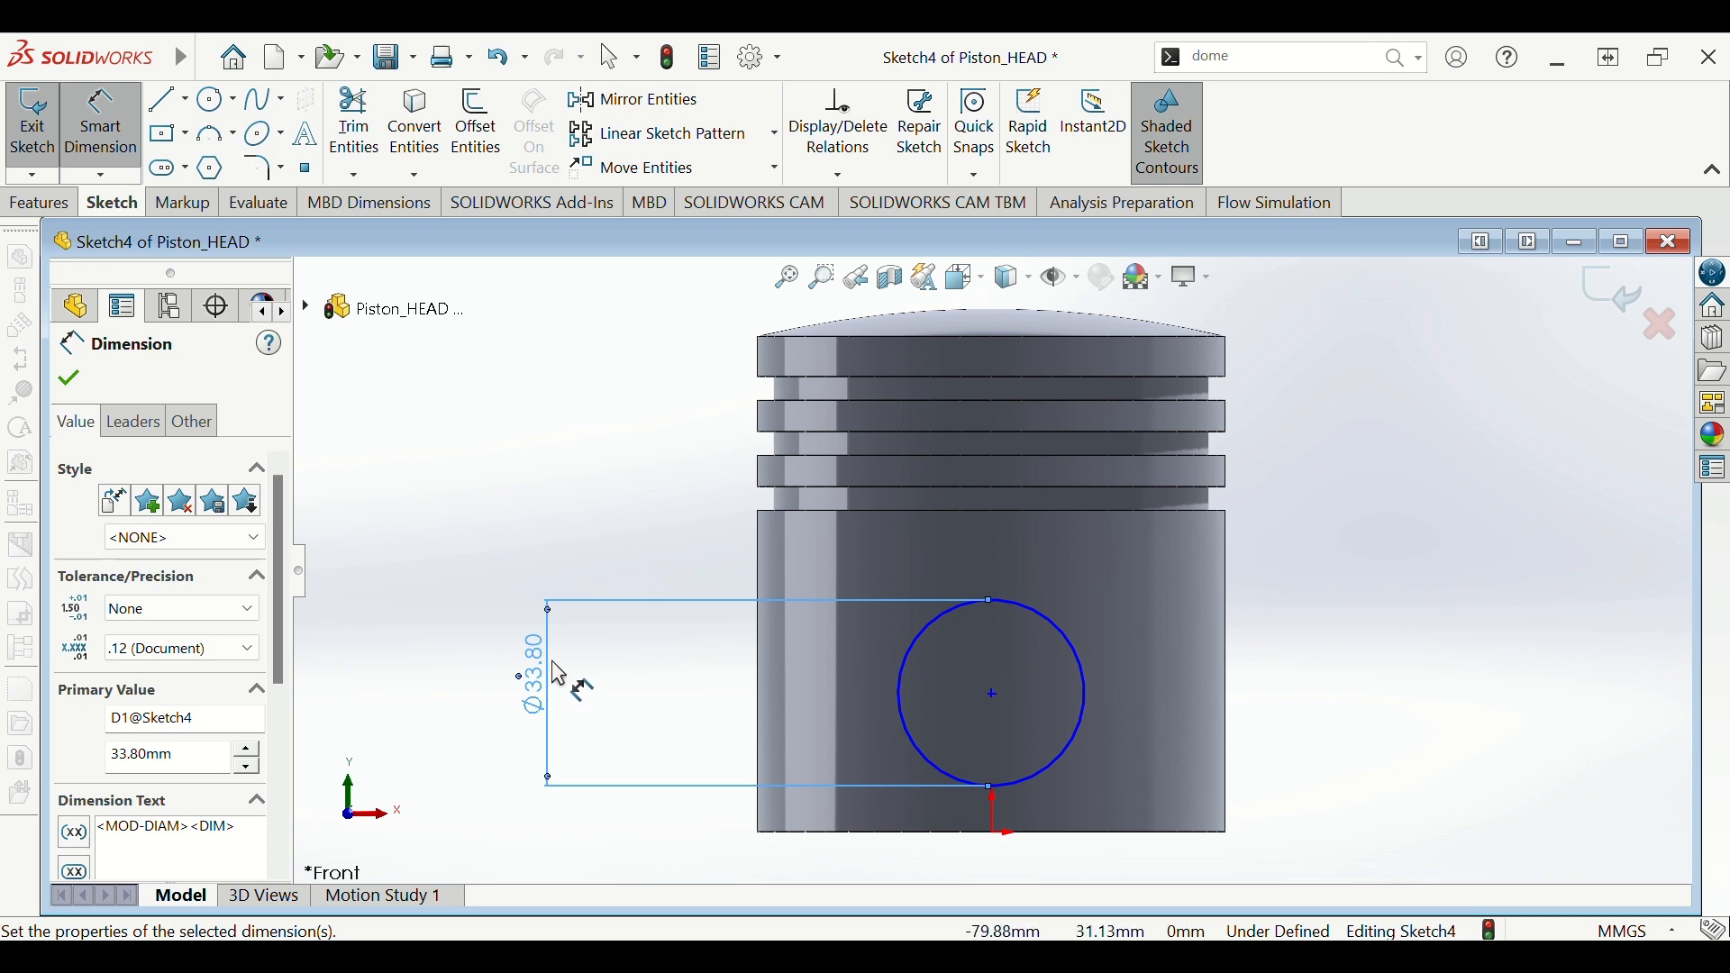
{"action": "key", "text": "Escape"}
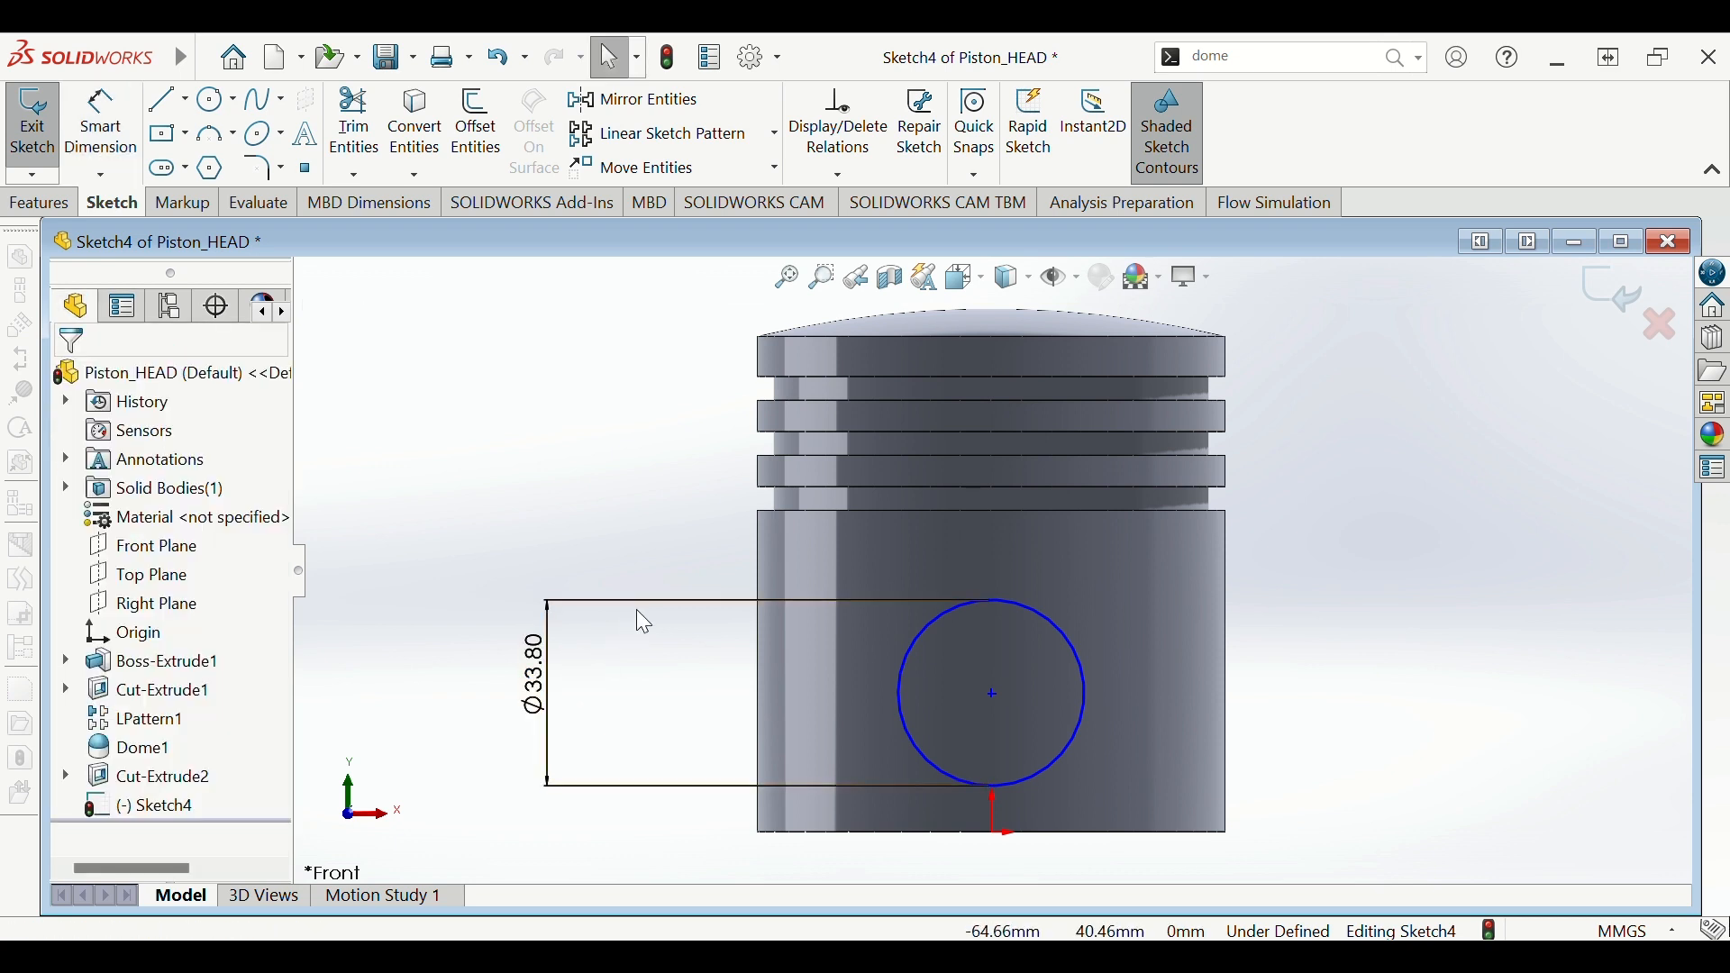
- Dimension the circle's centre 27.00 mm above the origin
{"action": "scroll", "coordinate": [1251, 659], "scroll_direction": "down", "scroll_amount": 1}
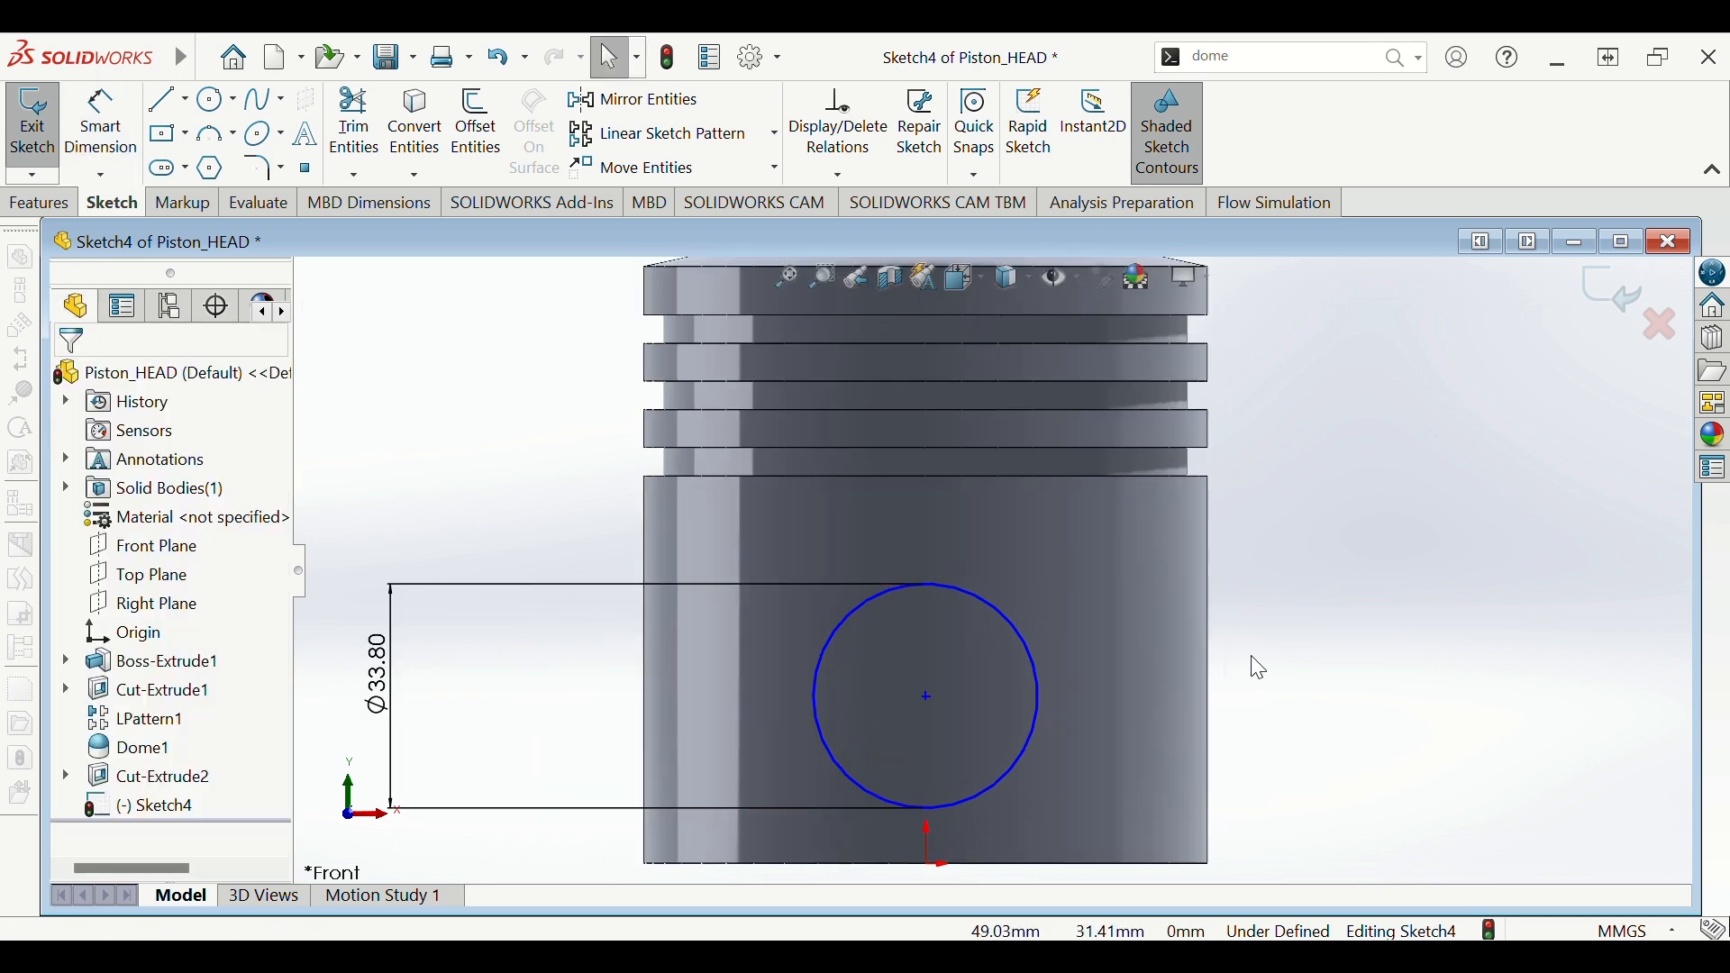
{"action": "scroll", "coordinate": [1248, 657], "scroll_direction": "up", "scroll_amount": 1}
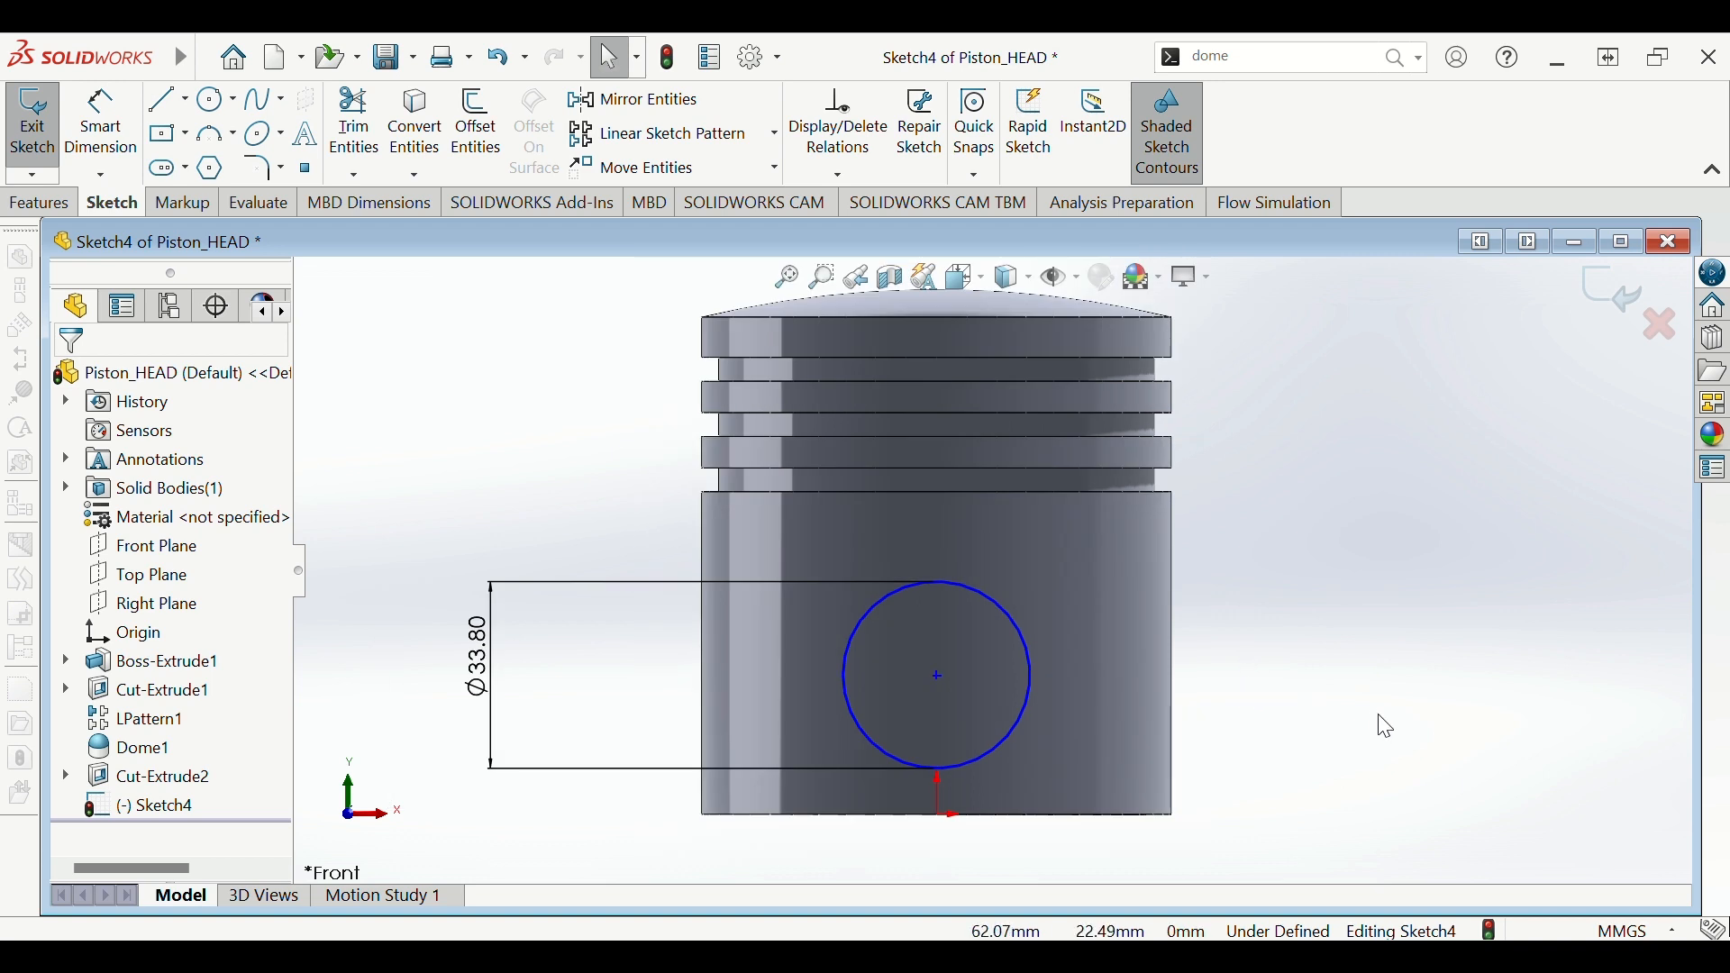
{"action": "right_click_drag", "start_coordinate": [1279, 690], "coordinate": [1378, 715]}
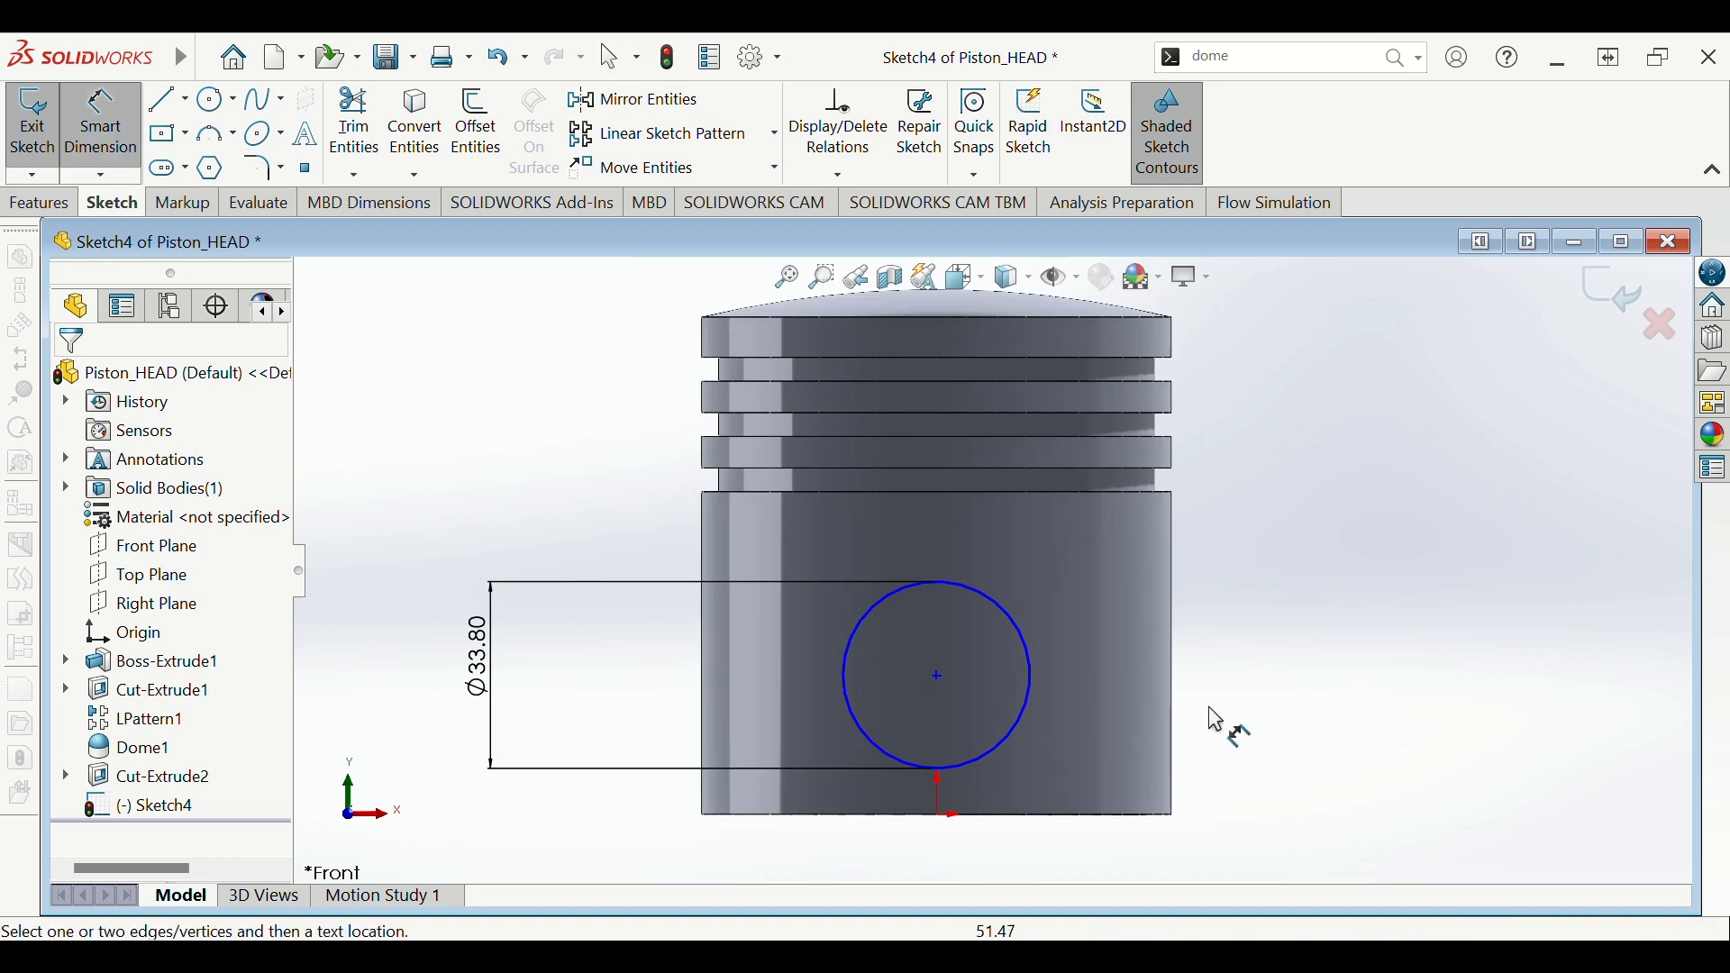
{"action": "left_click", "coordinate": [940, 689]}
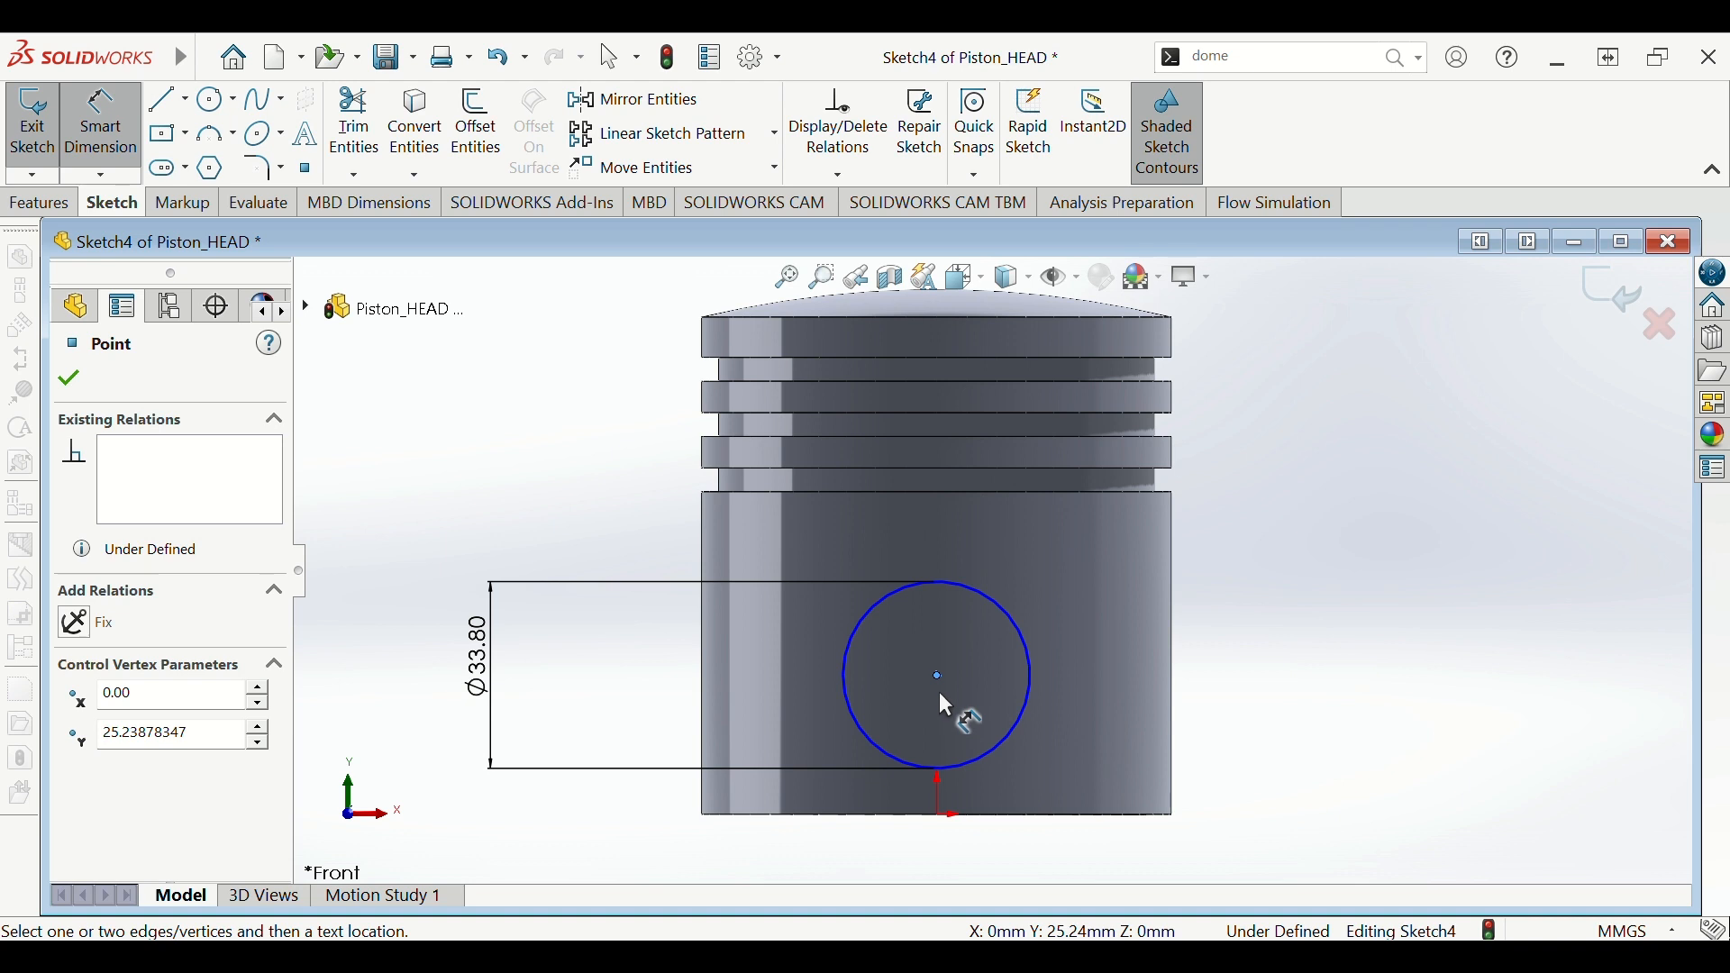
{"action": "left_click", "coordinate": [941, 817]}
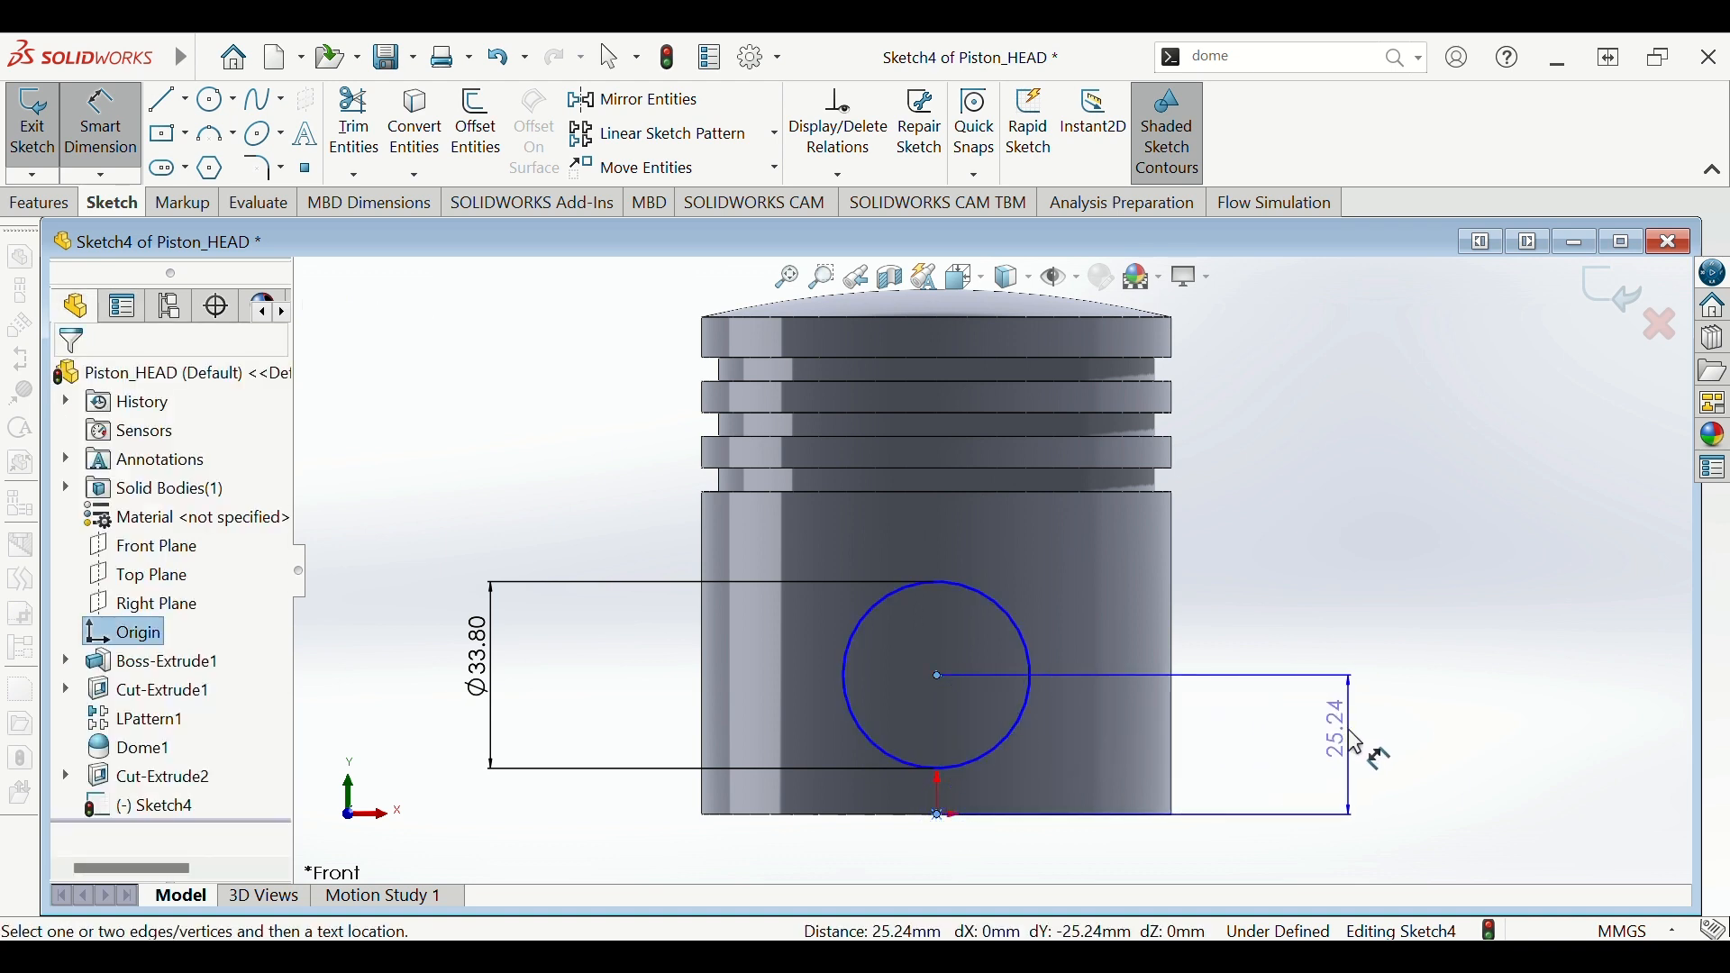
{"action": "left_click", "coordinate": [1354, 739]}
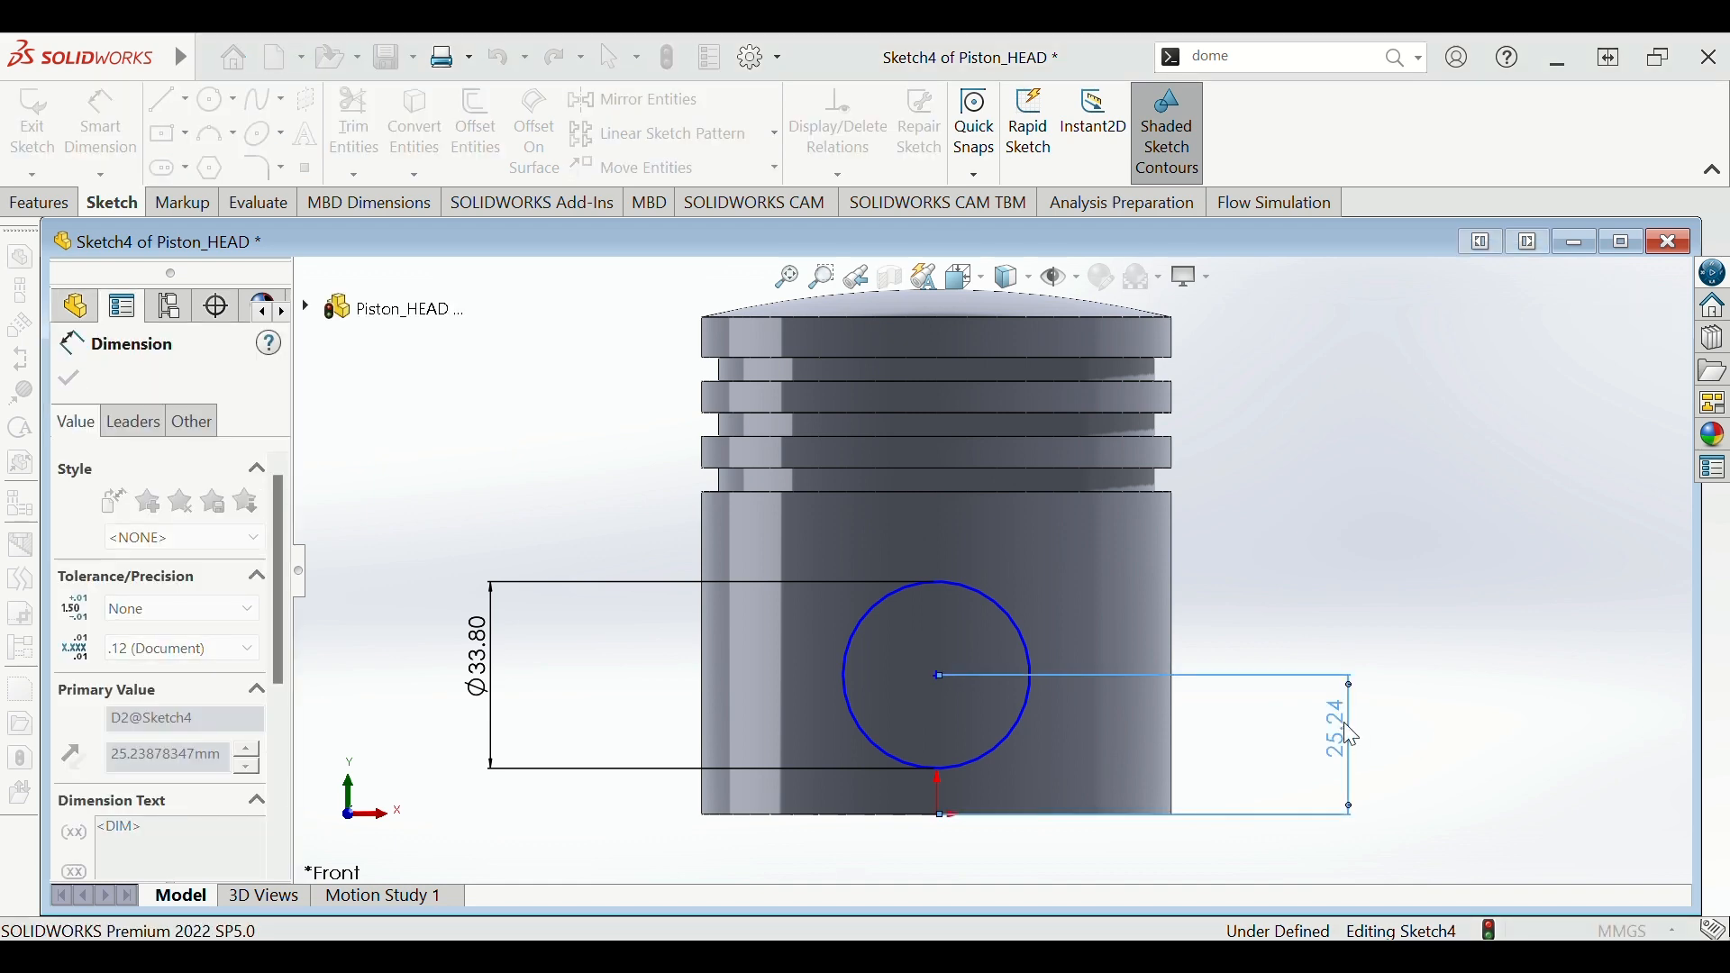
{"action": "type", "text": "27"}
{"action": "key", "text": "Return"}
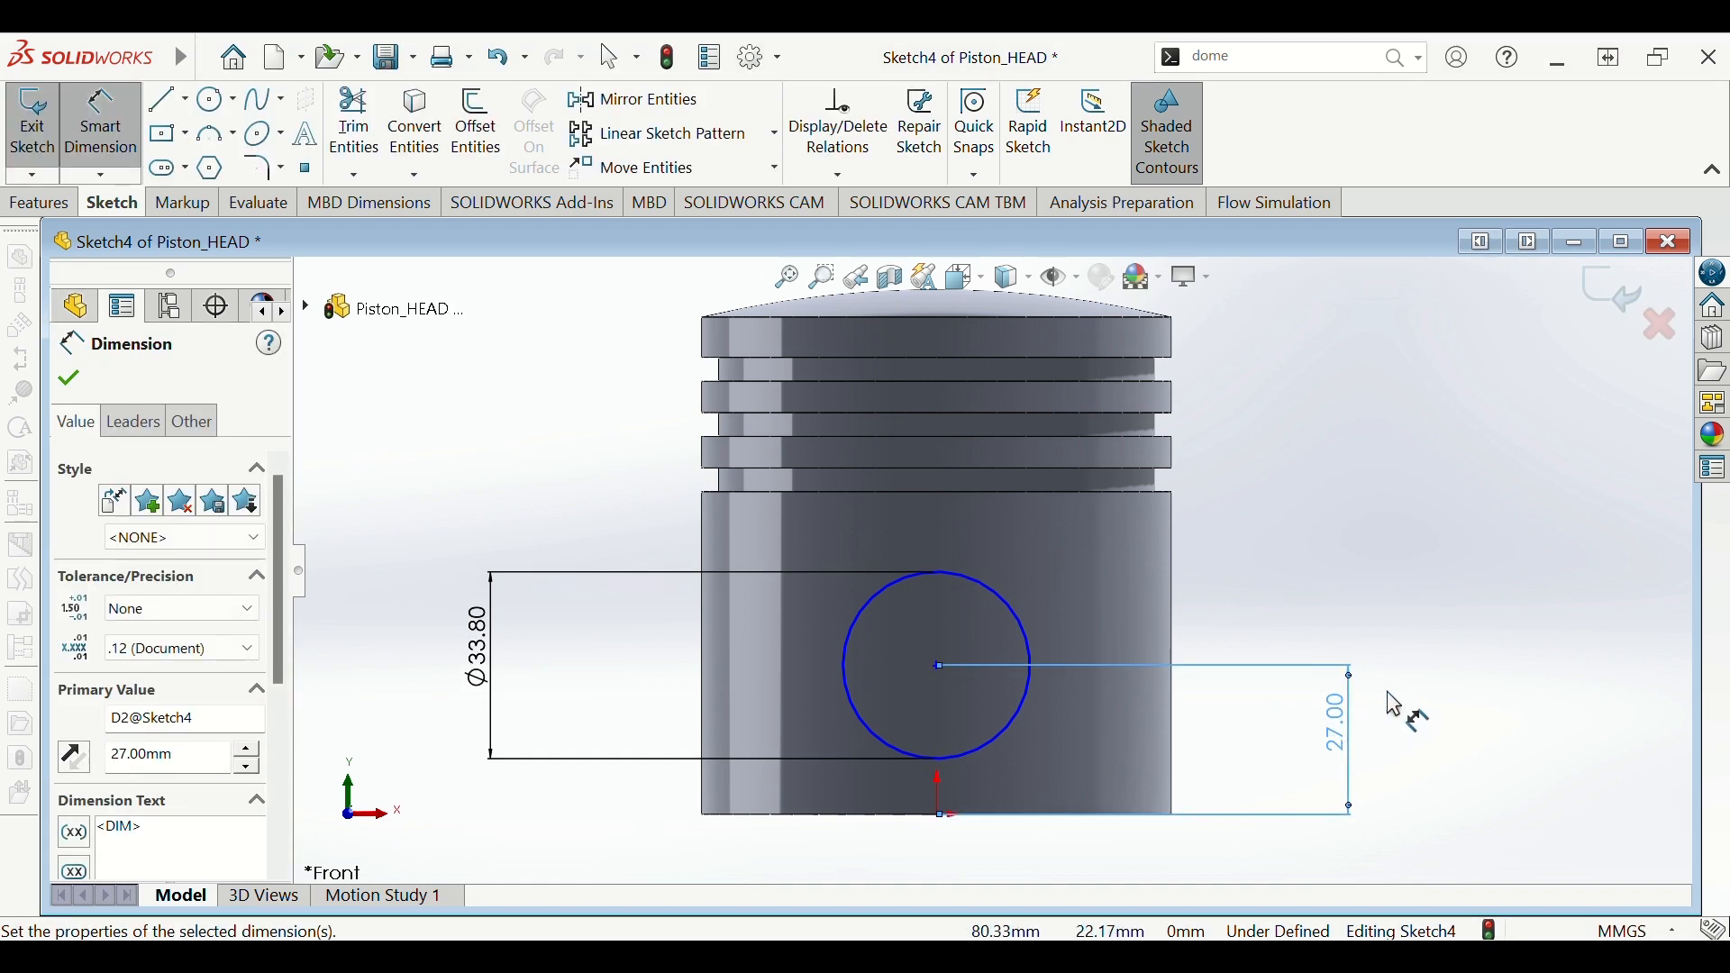
{"action": "left_click", "coordinate": [1485, 667]}
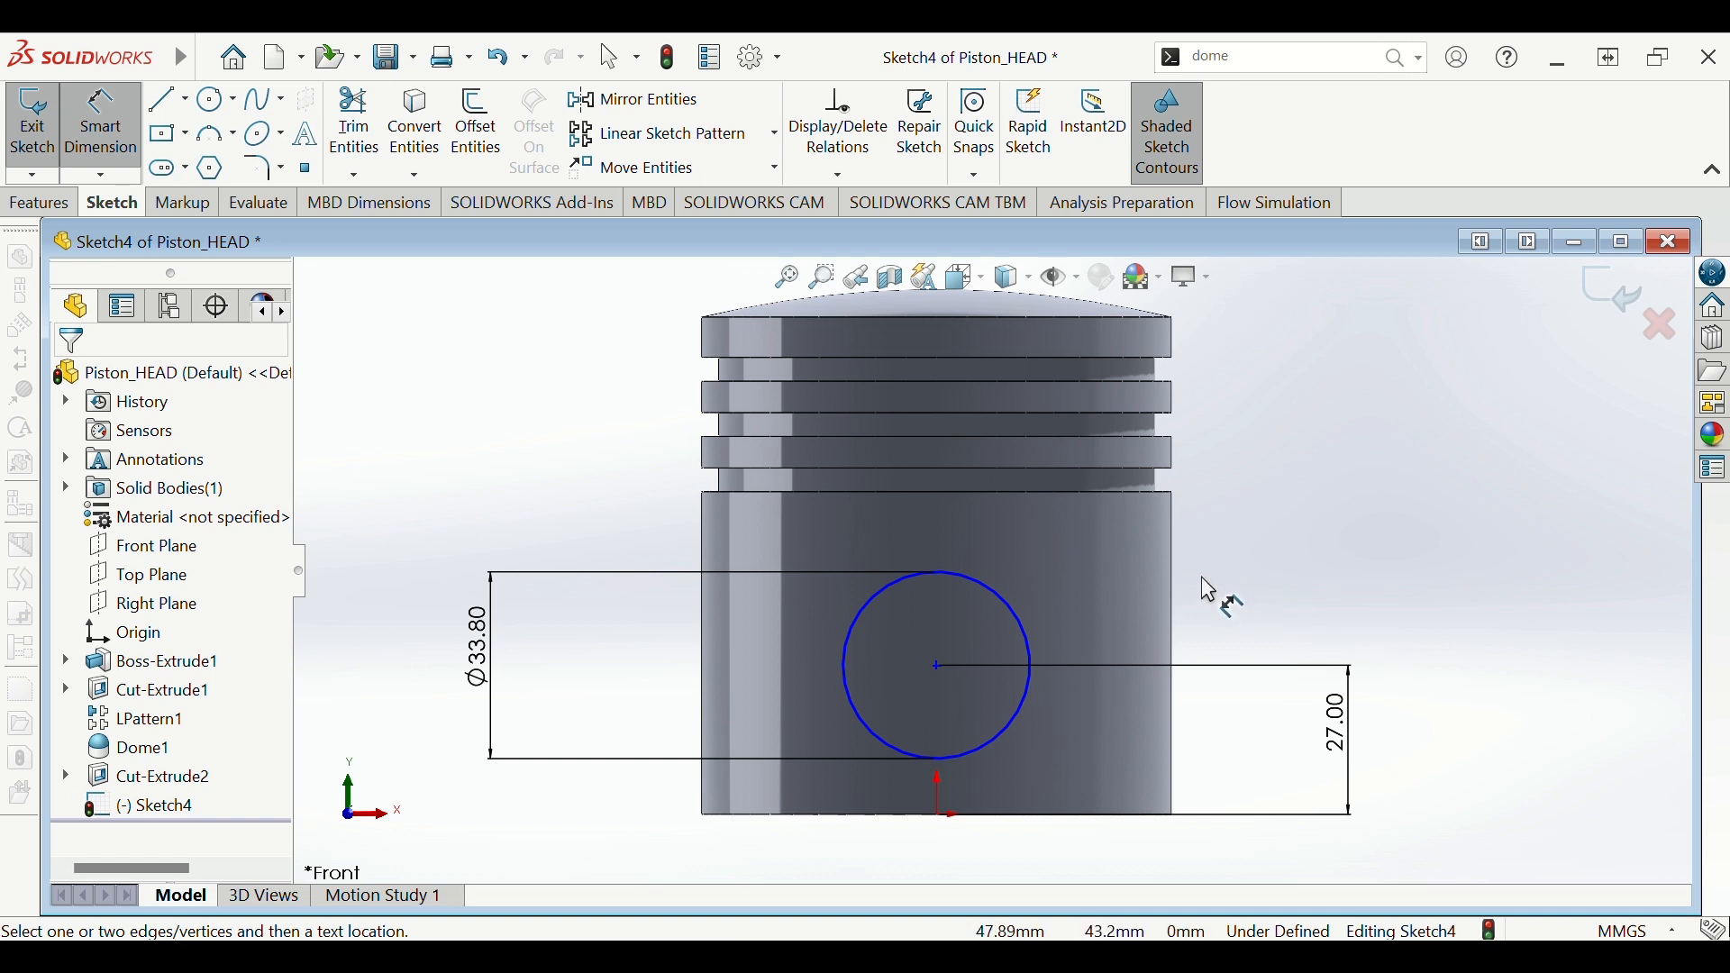
{"action": "key", "text": "Escape"}
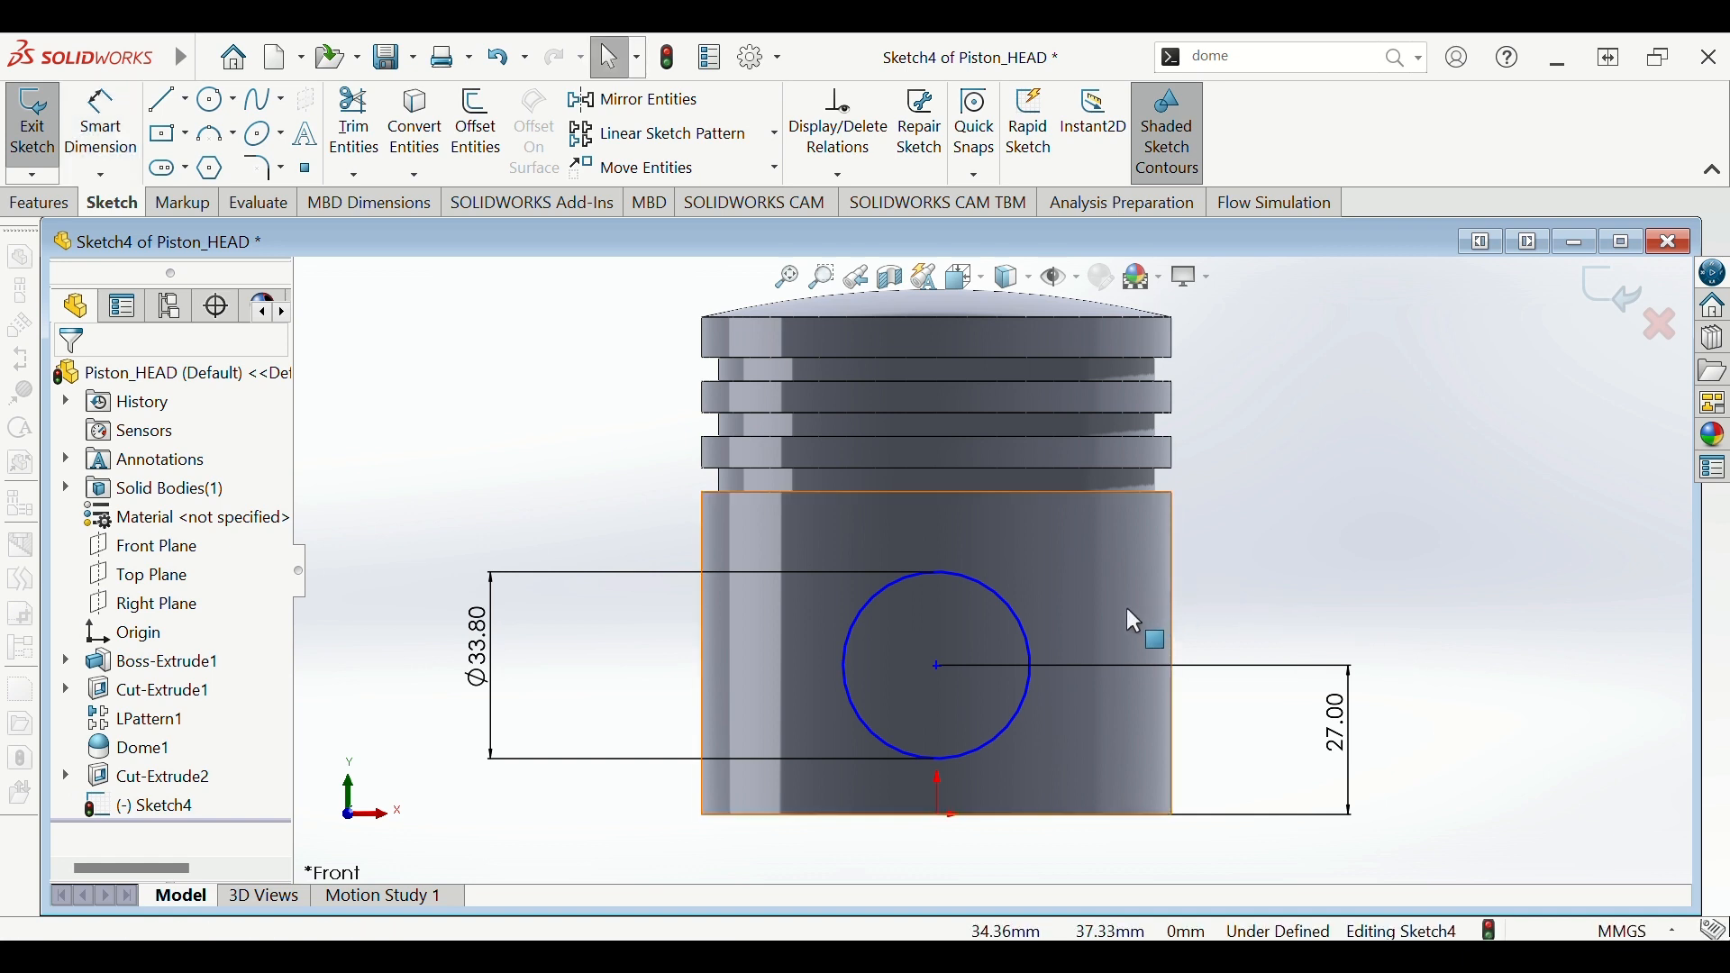
- Add a Vertical relation between the circle centre and the origin
{"action": "left_click", "coordinate": [941, 664]}
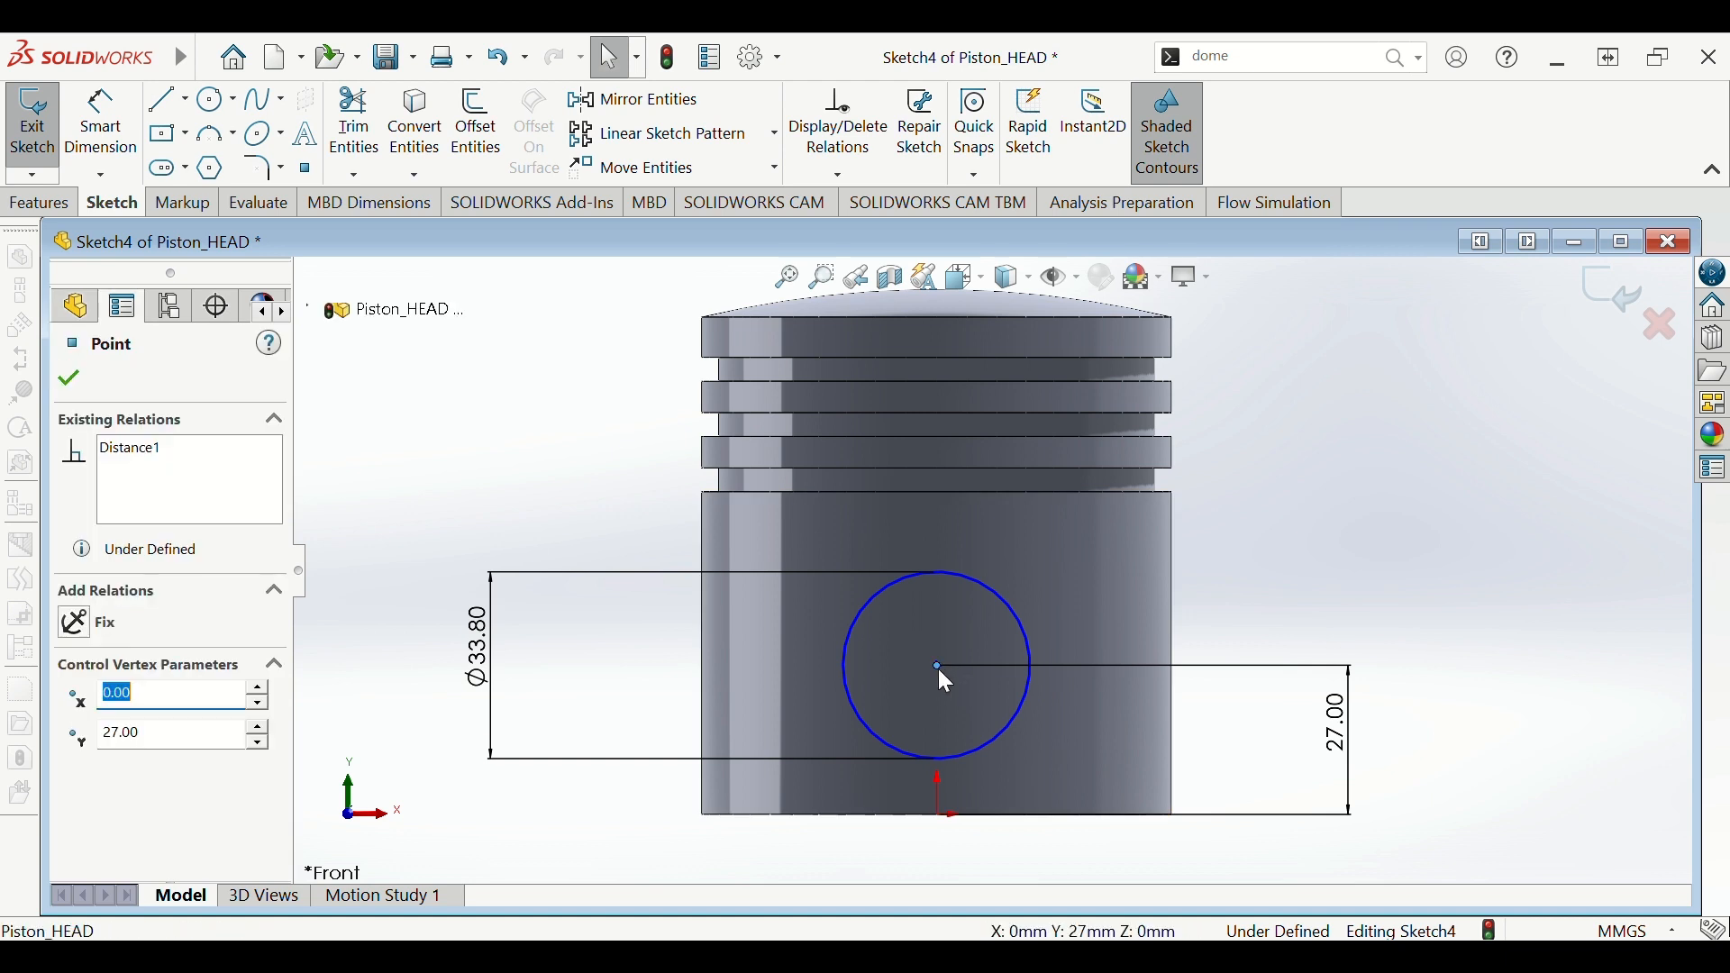
{"action": "left_click", "coordinate": [938, 814], "text": "ctrl"}
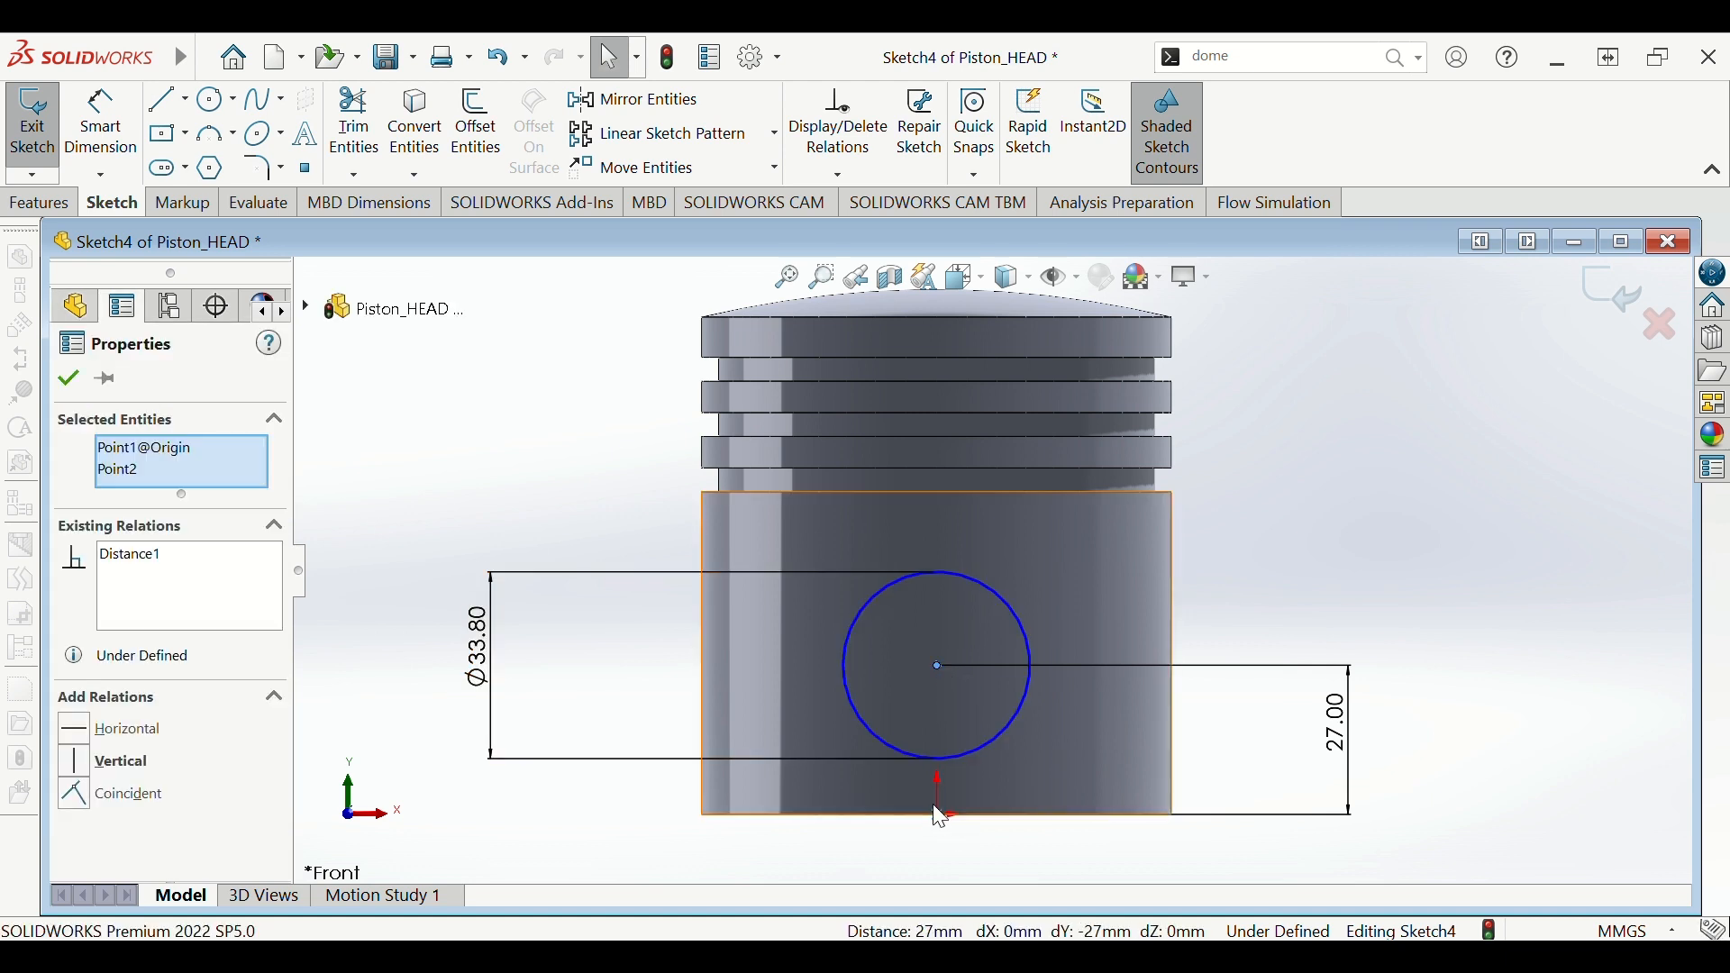
{"action": "left_click", "coordinate": [1039, 710]}
{"action": "left_click", "coordinate": [1417, 530]}
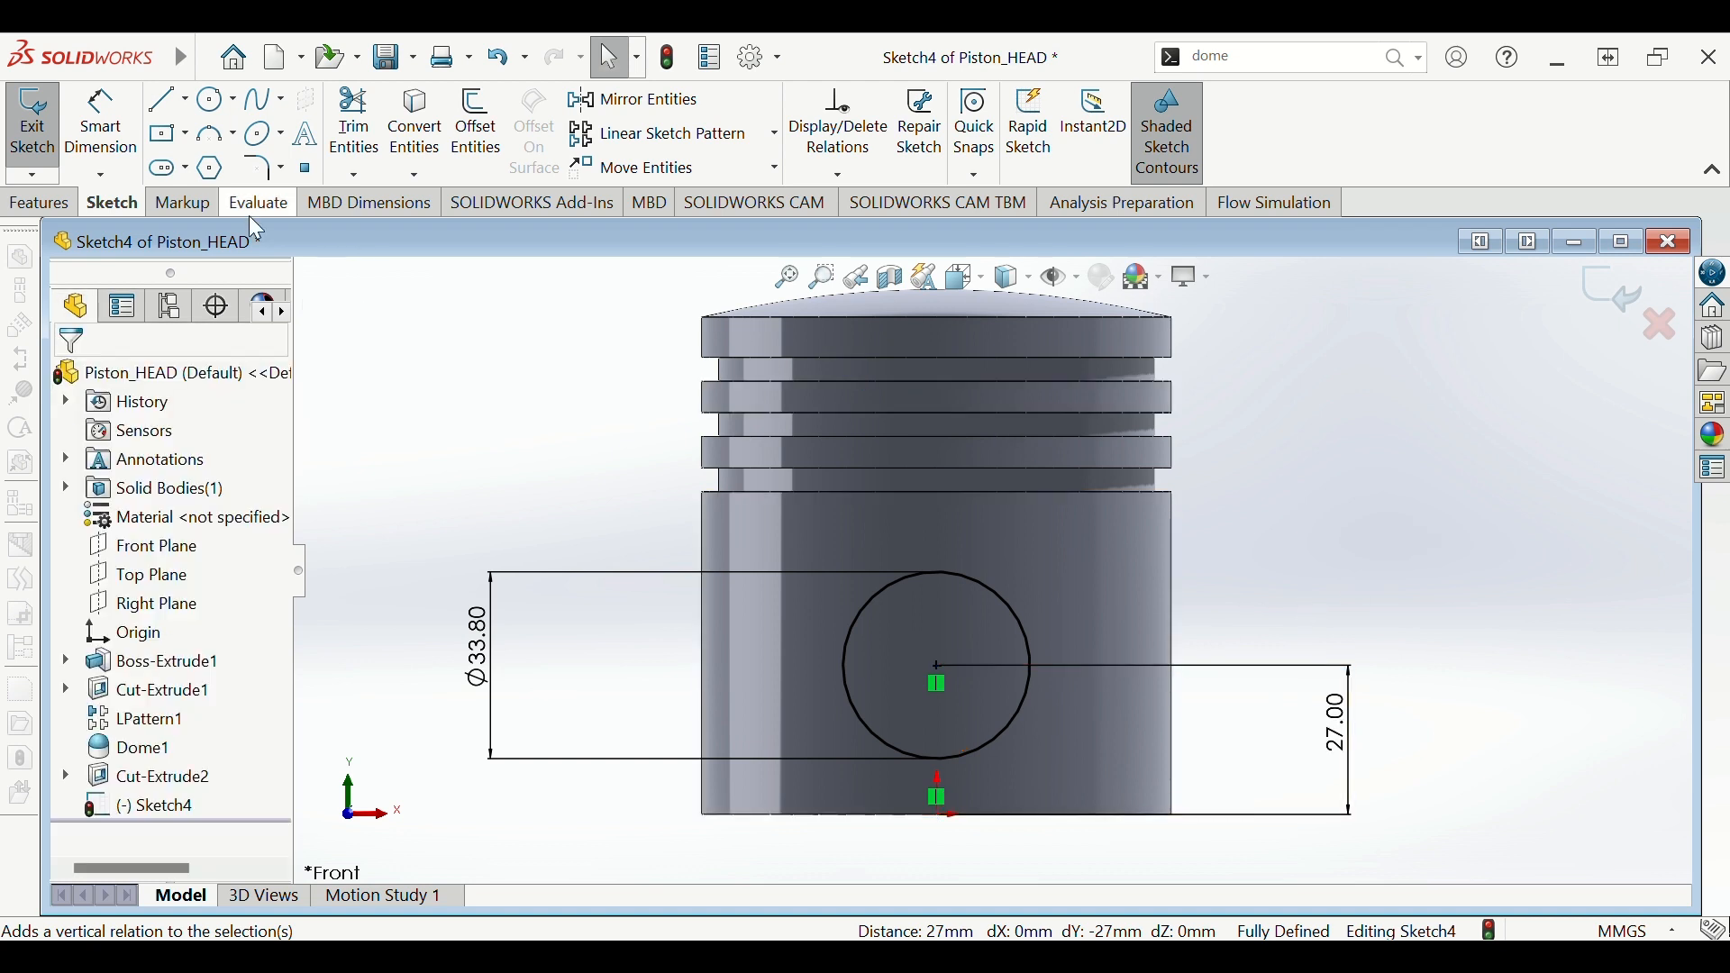
{"action": "left_click", "coordinate": [41, 203]}
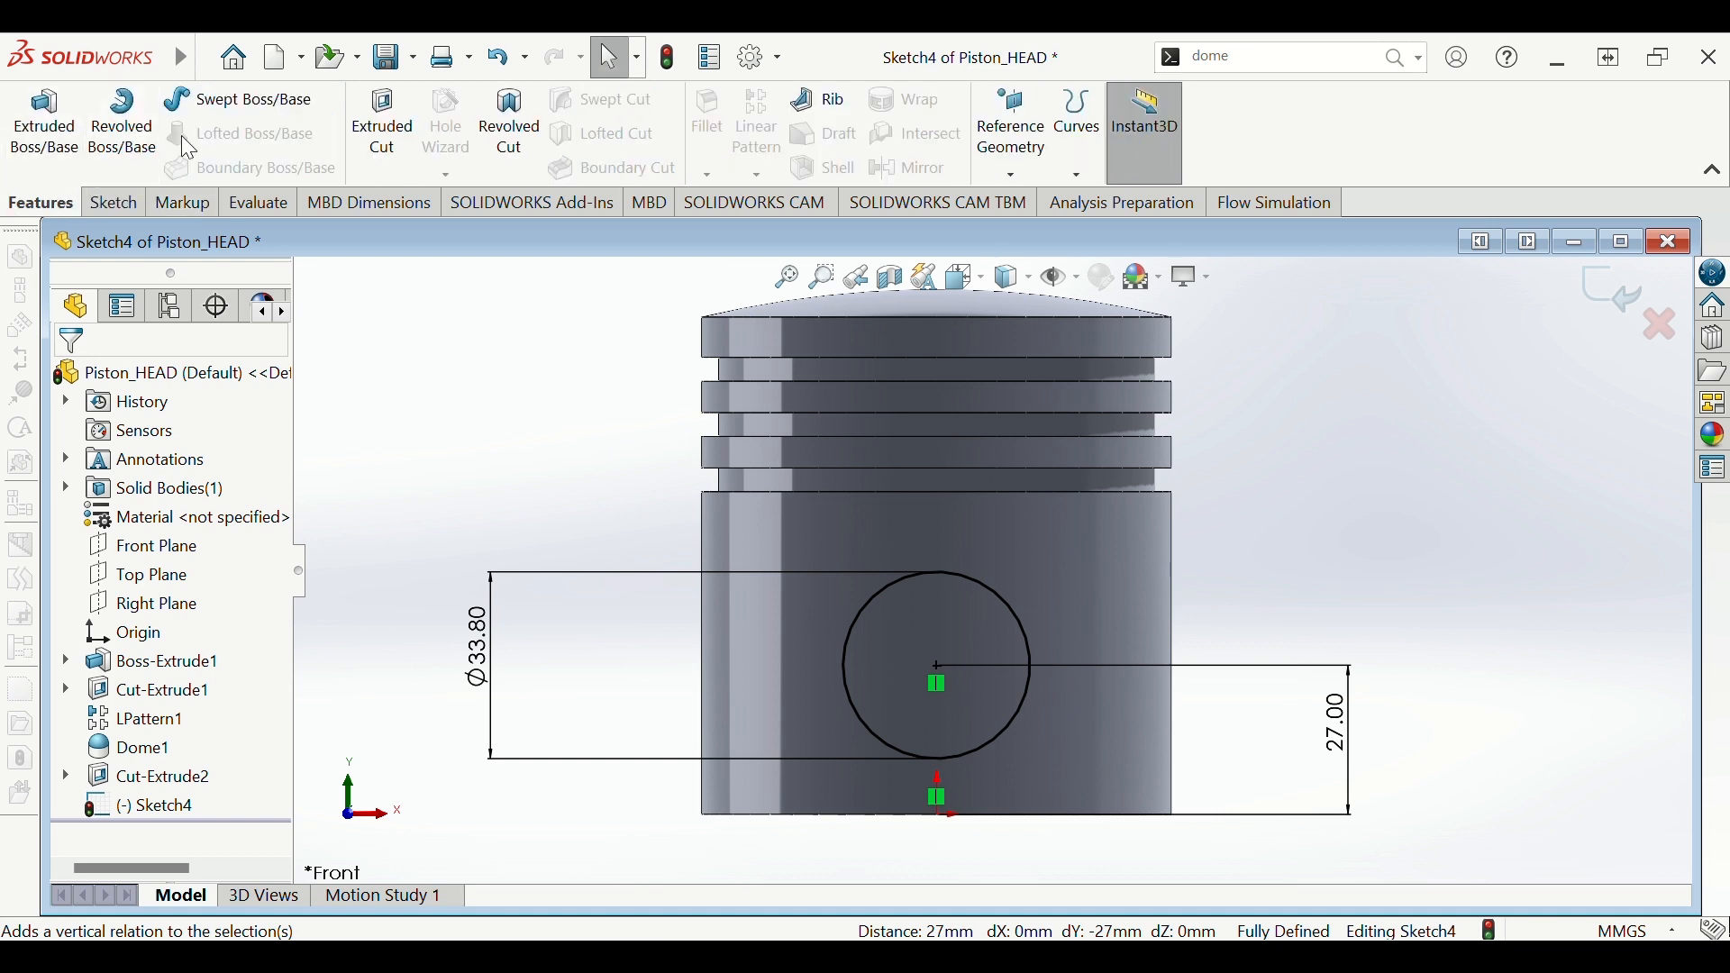
- Extrude-cut the Ø33.80 pin hole using Through All - Both
{"action": "left_click", "coordinate": [377, 123]}
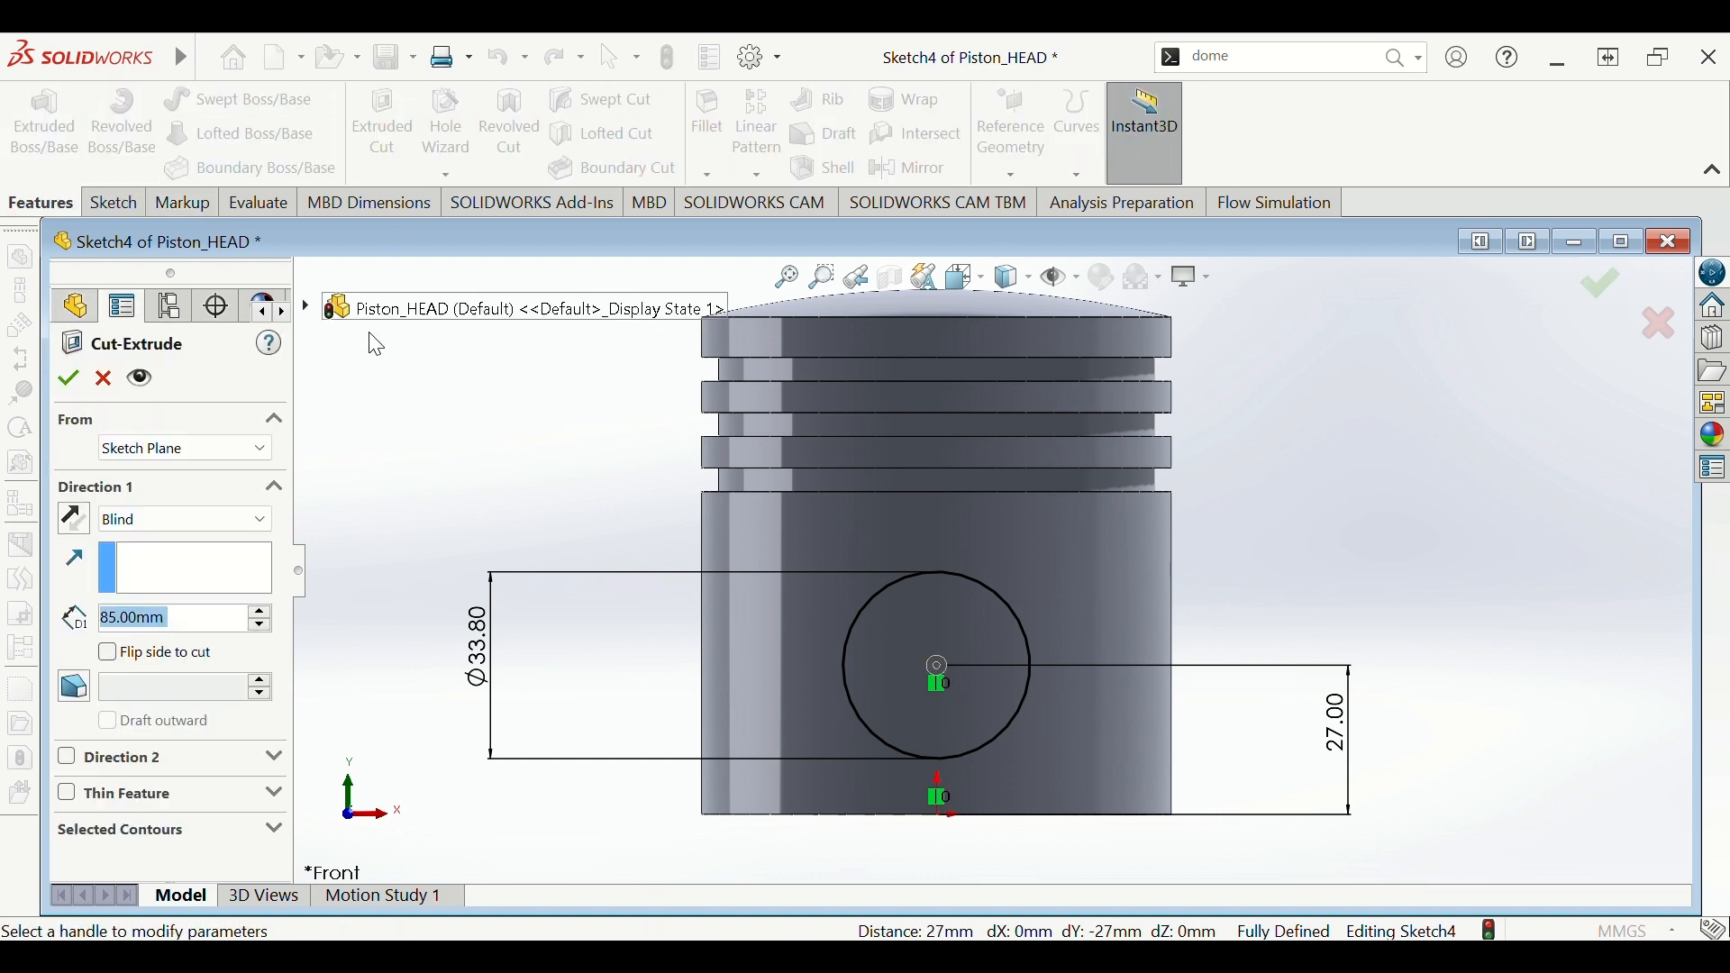
{"action": "left_click", "coordinate": [266, 519]}
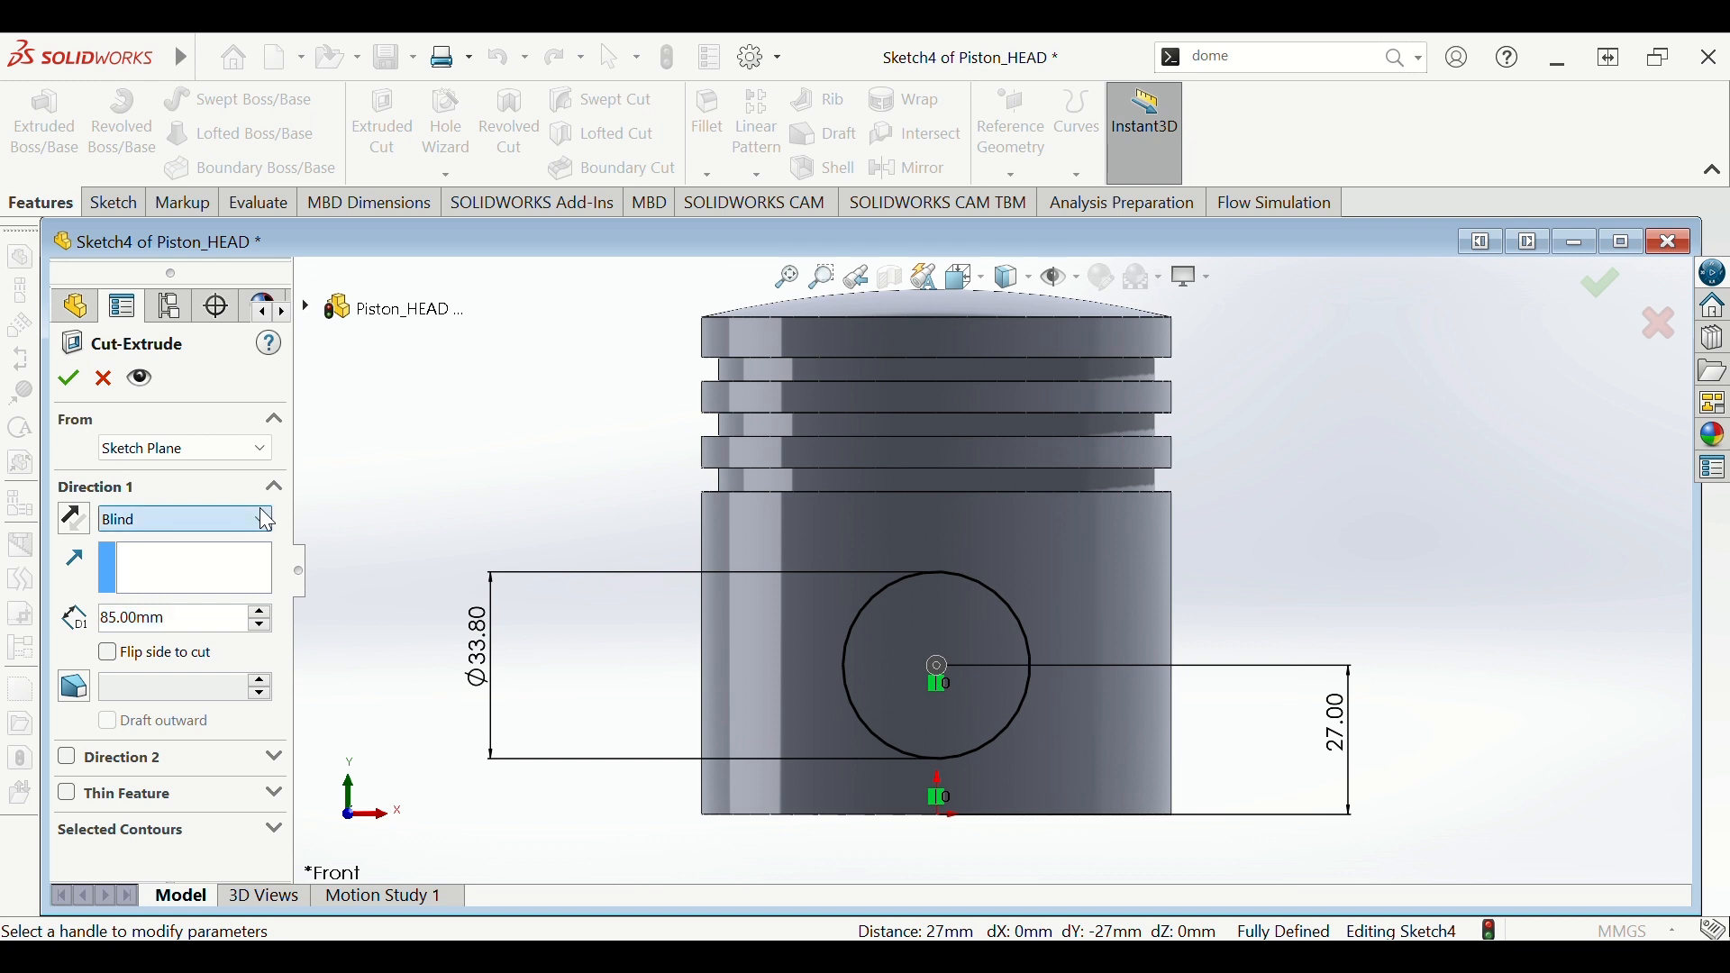
{"action": "left_click", "coordinate": [258, 561]}
{"action": "mouse_move", "coordinate": [528, 508]}
{"action": "middle_mouse_down"}
{"action": "mouse_move", "coordinate": [394, 534]}
{"action": "mouse_move", "coordinate": [382, 515]}
{"action": "middle_mouse_up"}
{"action": "scroll", "coordinate": [401, 486], "scroll_direction": "down", "scroll_amount": 2}
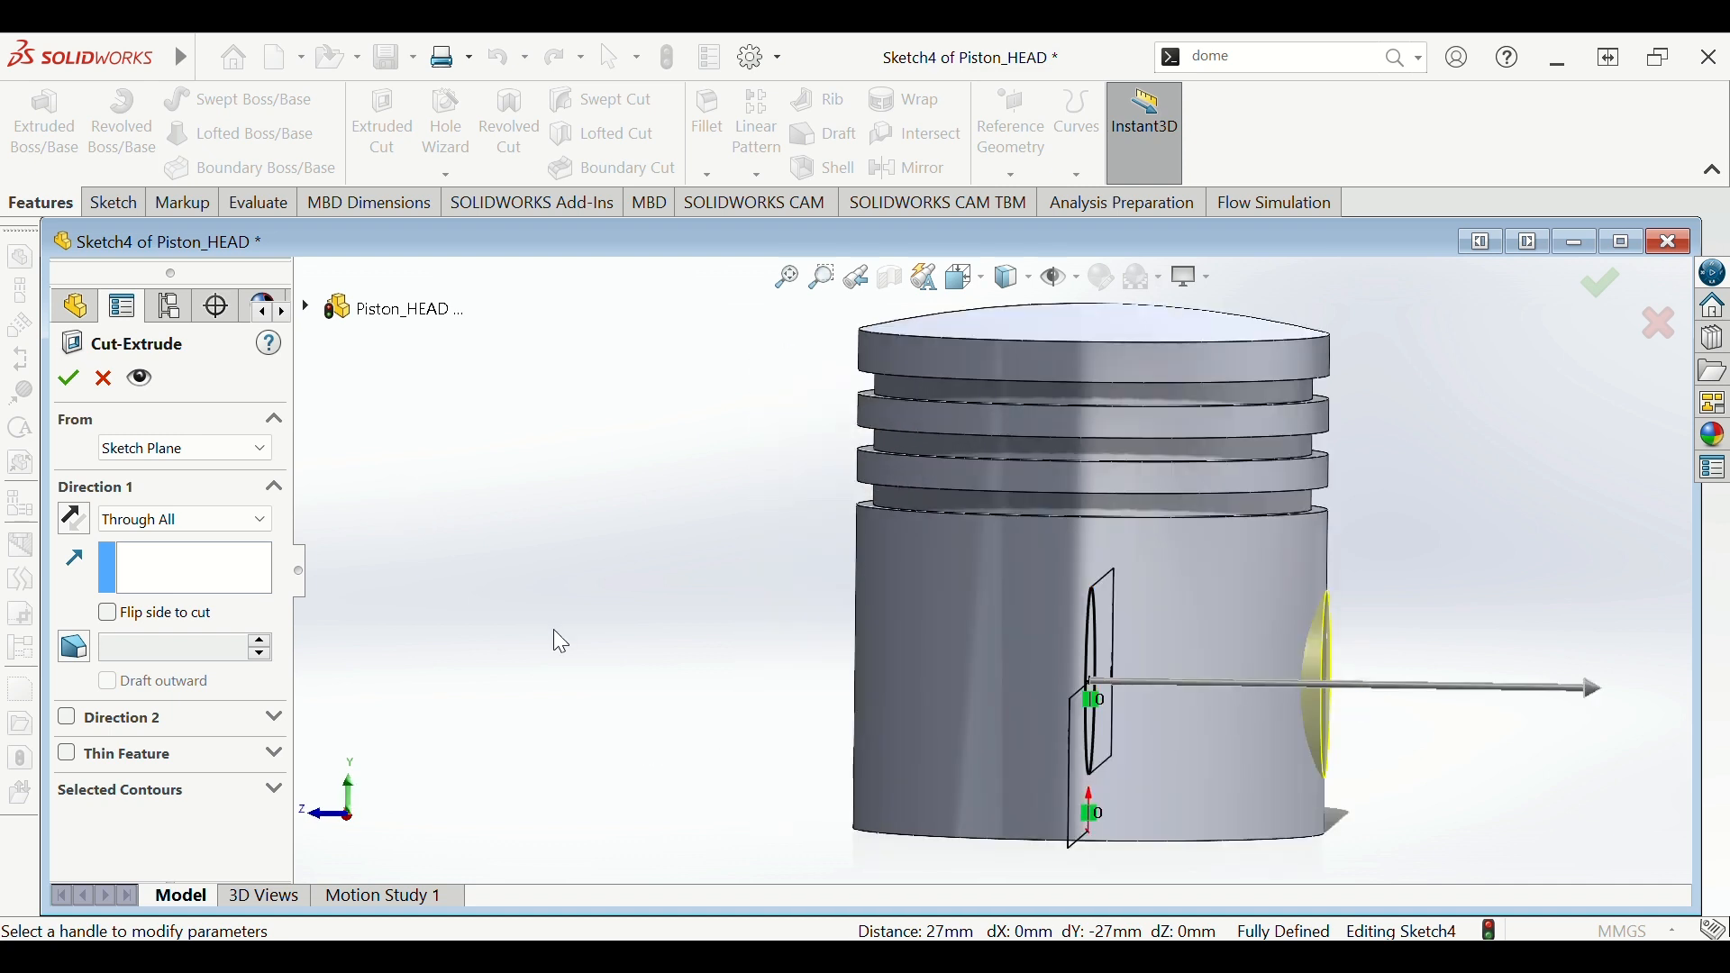
{"action": "left_click", "coordinate": [263, 525]}
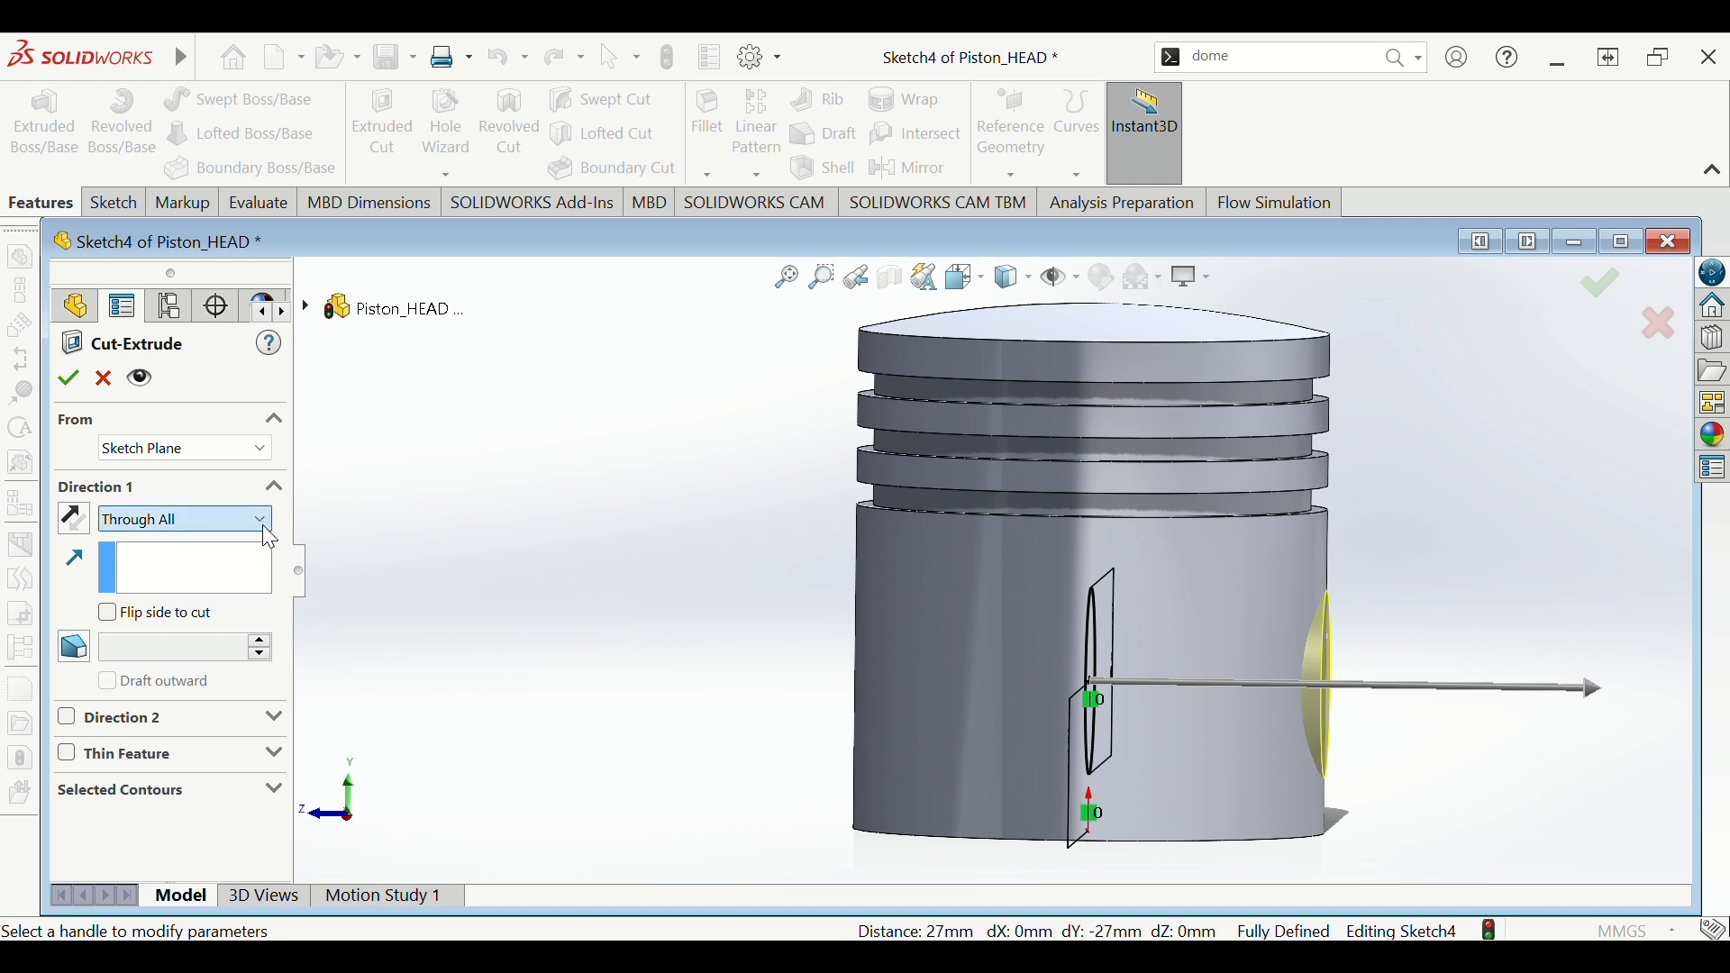
{"action": "left_click", "coordinate": [253, 597]}
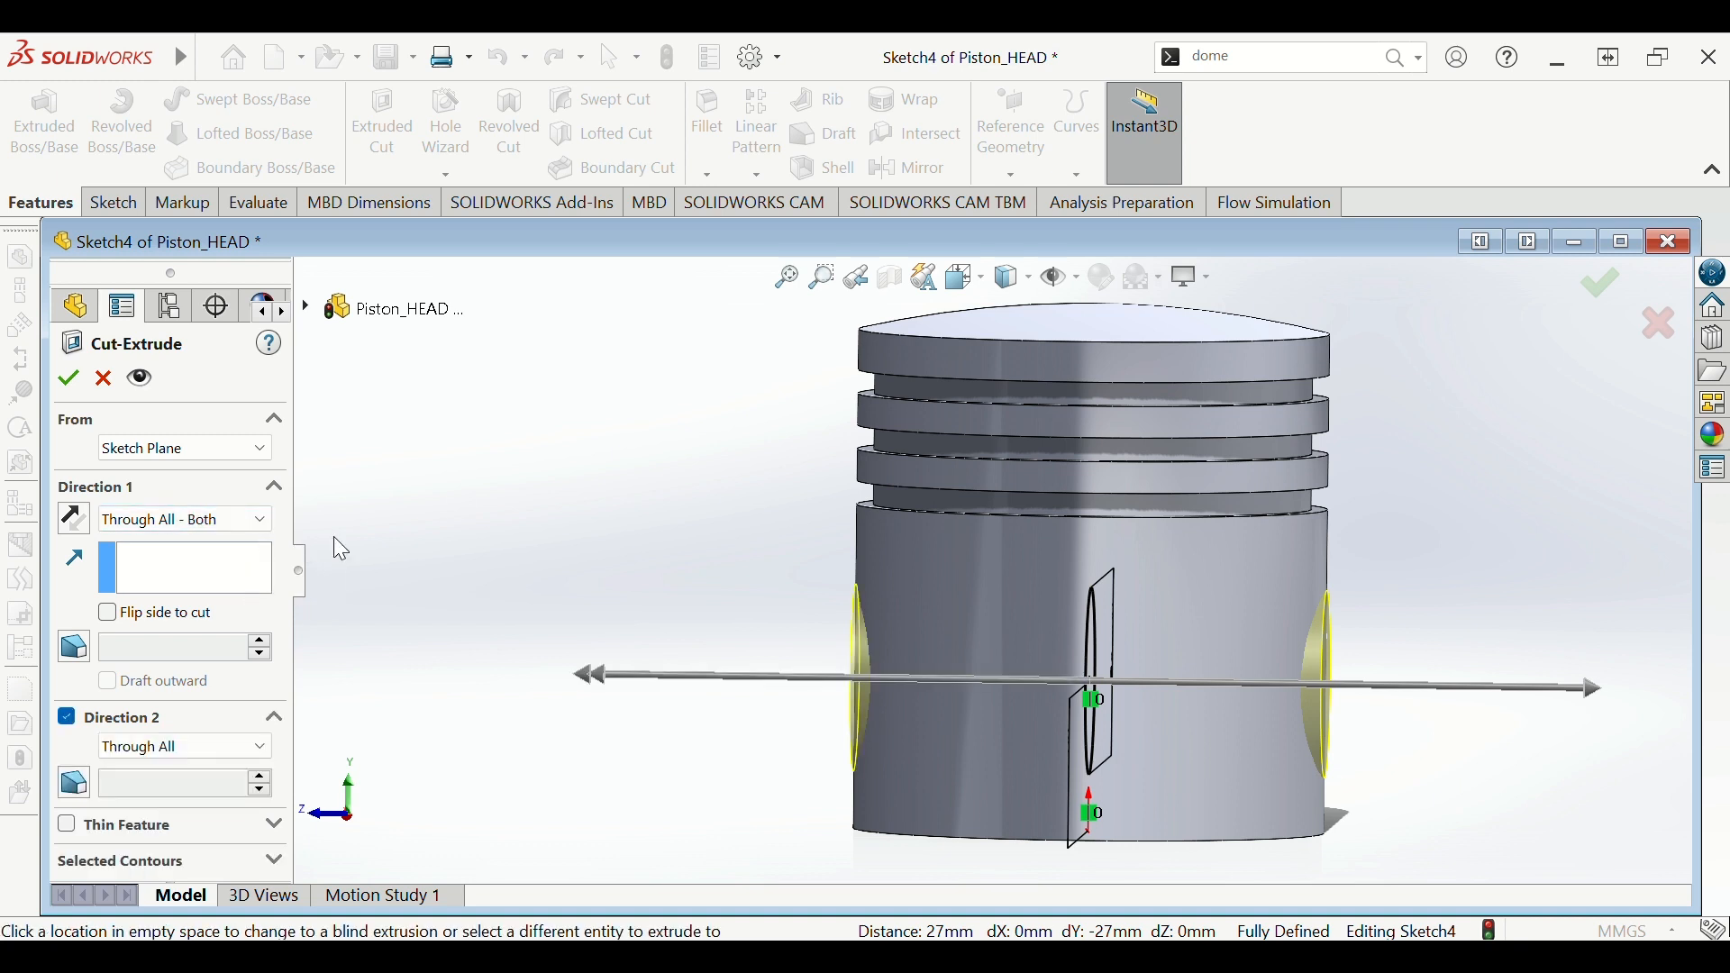
{"action": "left_click", "coordinate": [68, 378]}
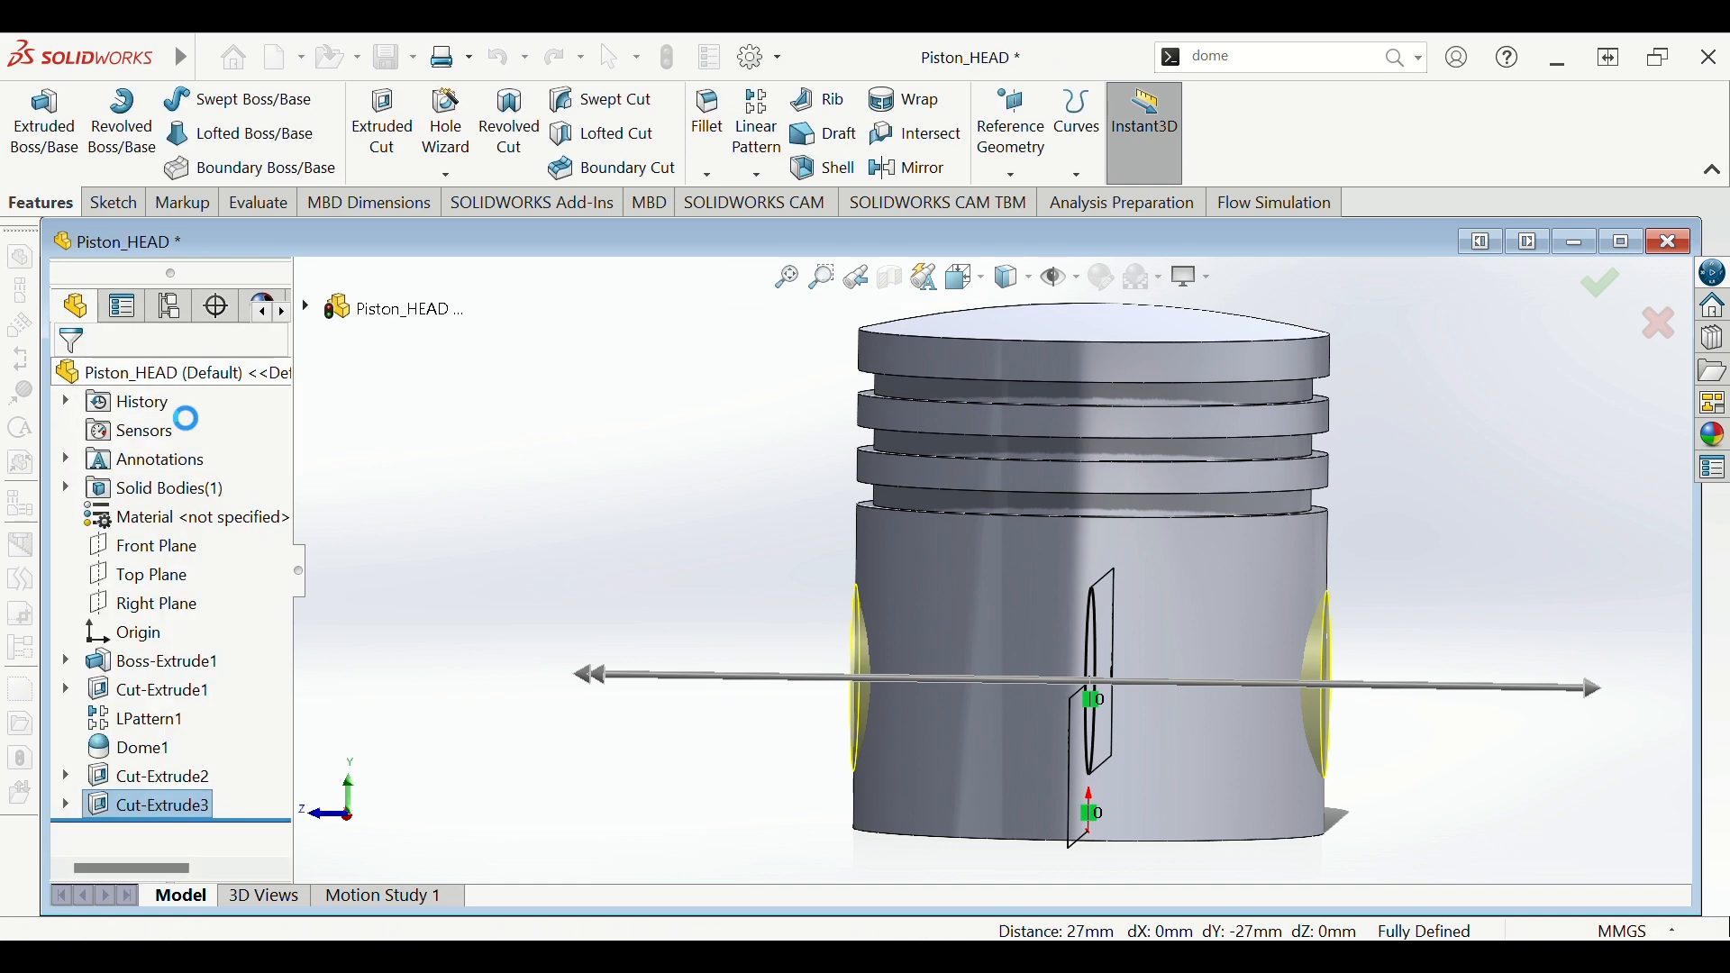
- Select the Right Plane, view it Normal To, and start a line sketch there
{"action": "mouse_move", "coordinate": [703, 579]}
{"action": "middle_mouse_down"}
{"action": "mouse_move", "coordinate": [838, 550]}
{"action": "mouse_move", "coordinate": [881, 565]}
{"action": "mouse_move", "coordinate": [641, 568]}
{"action": "mouse_move", "coordinate": [791, 558]}
{"action": "mouse_move", "coordinate": [699, 591]}
{"action": "mouse_move", "coordinate": [699, 544]}
{"action": "middle_mouse_up"}
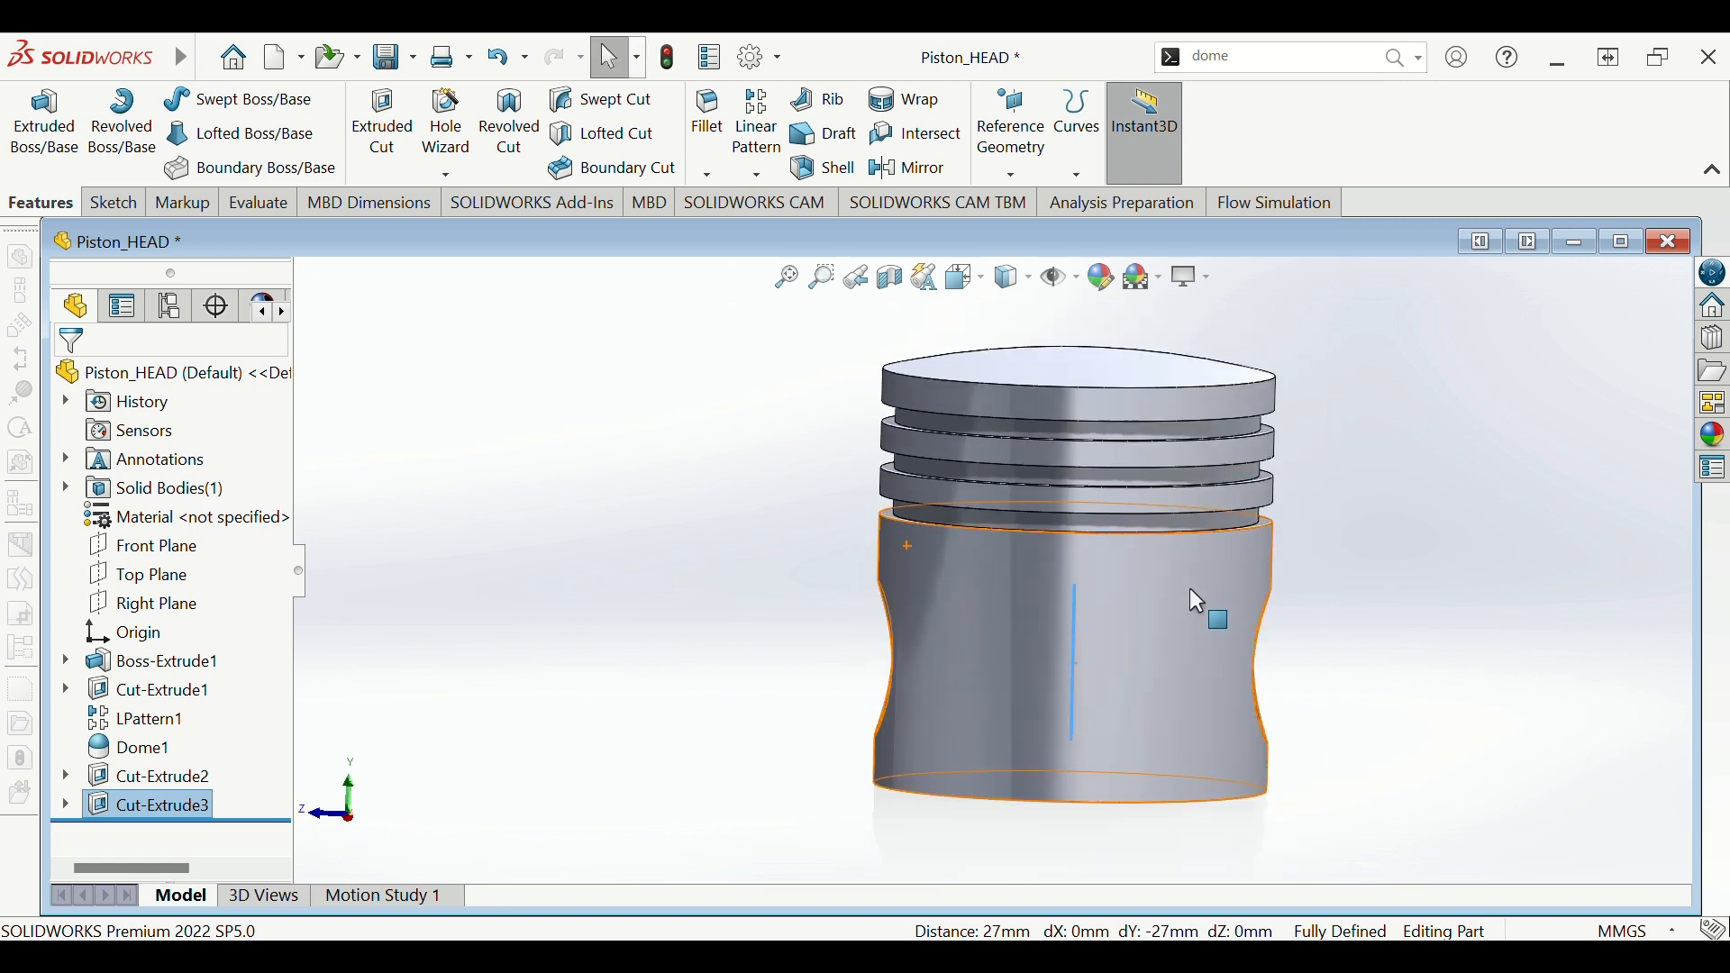
{"action": "scroll", "coordinate": [1189, 587], "scroll_direction": "up", "scroll_amount": 2}
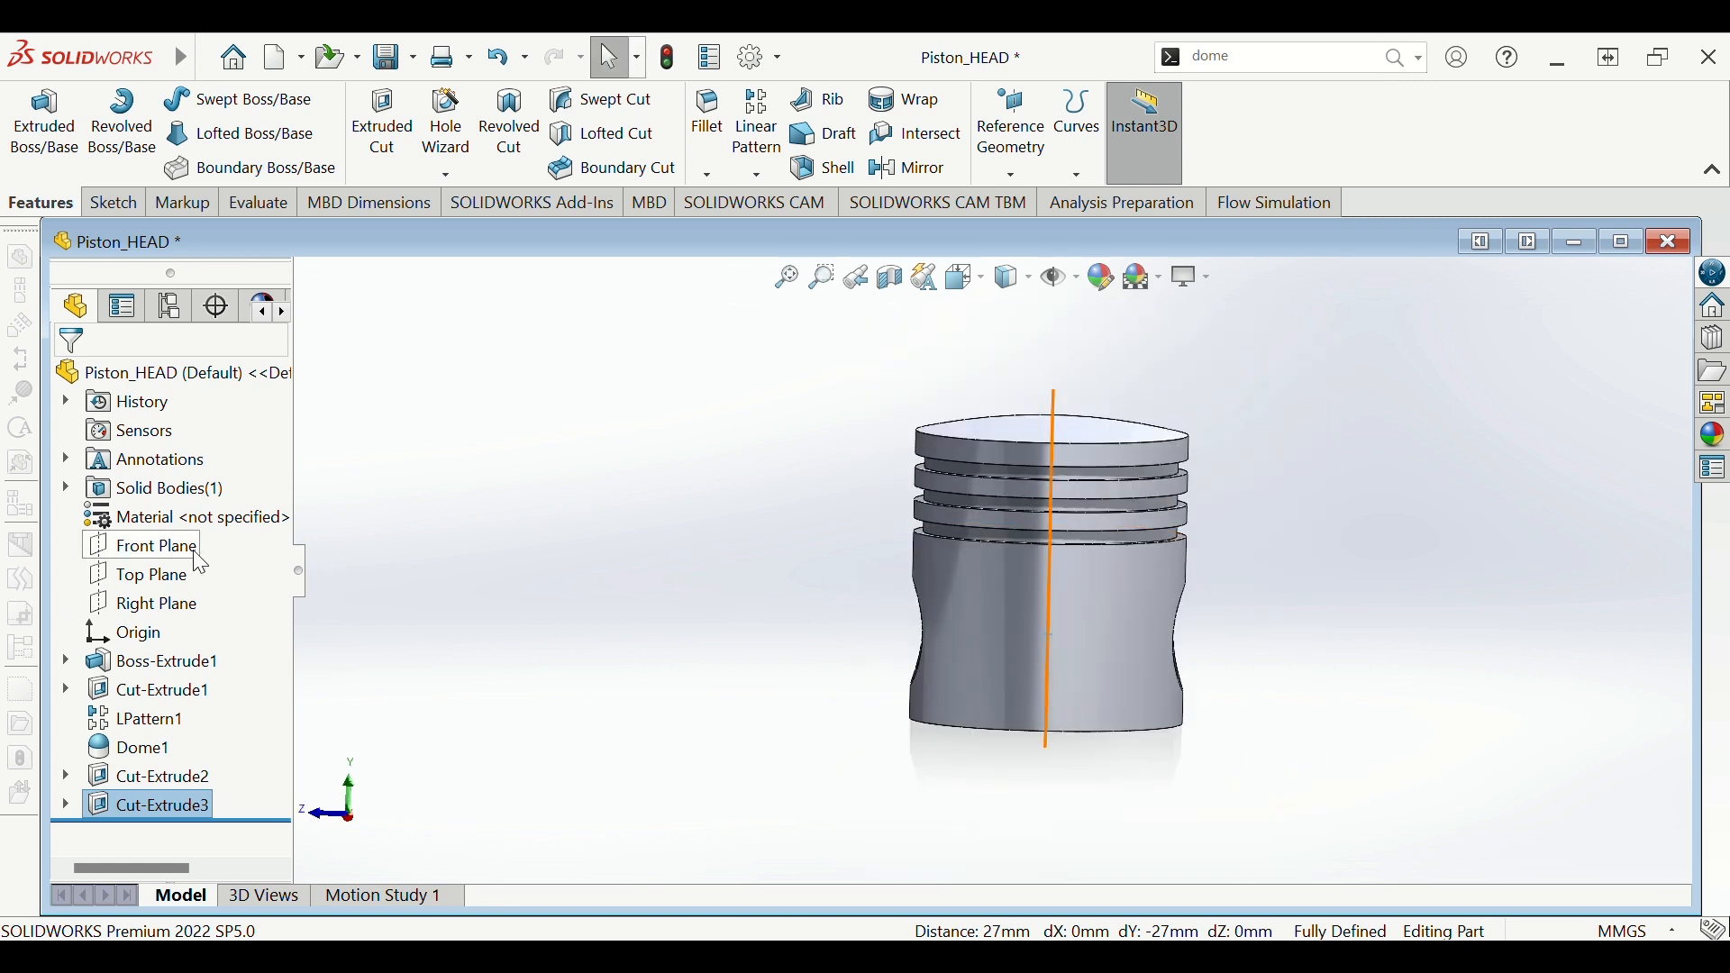
{"action": "left_click", "coordinate": [177, 612]}
{"action": "left_click", "coordinate": [320, 578]}
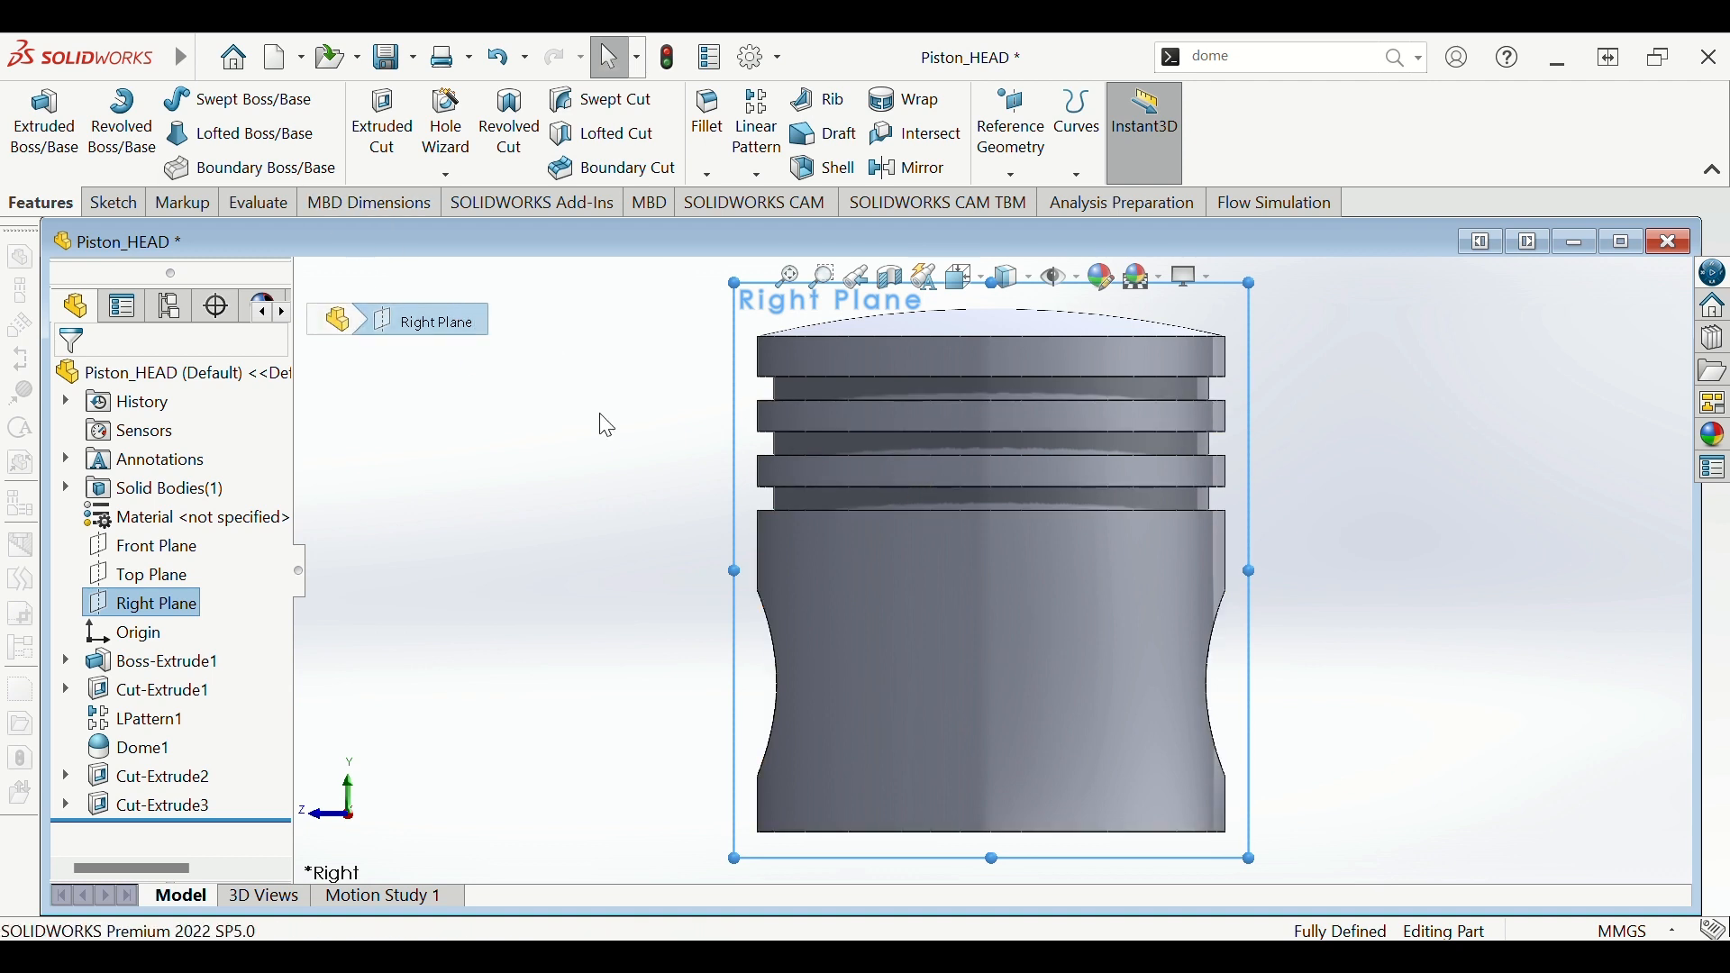
{"action": "left_click", "coordinate": [115, 203]}
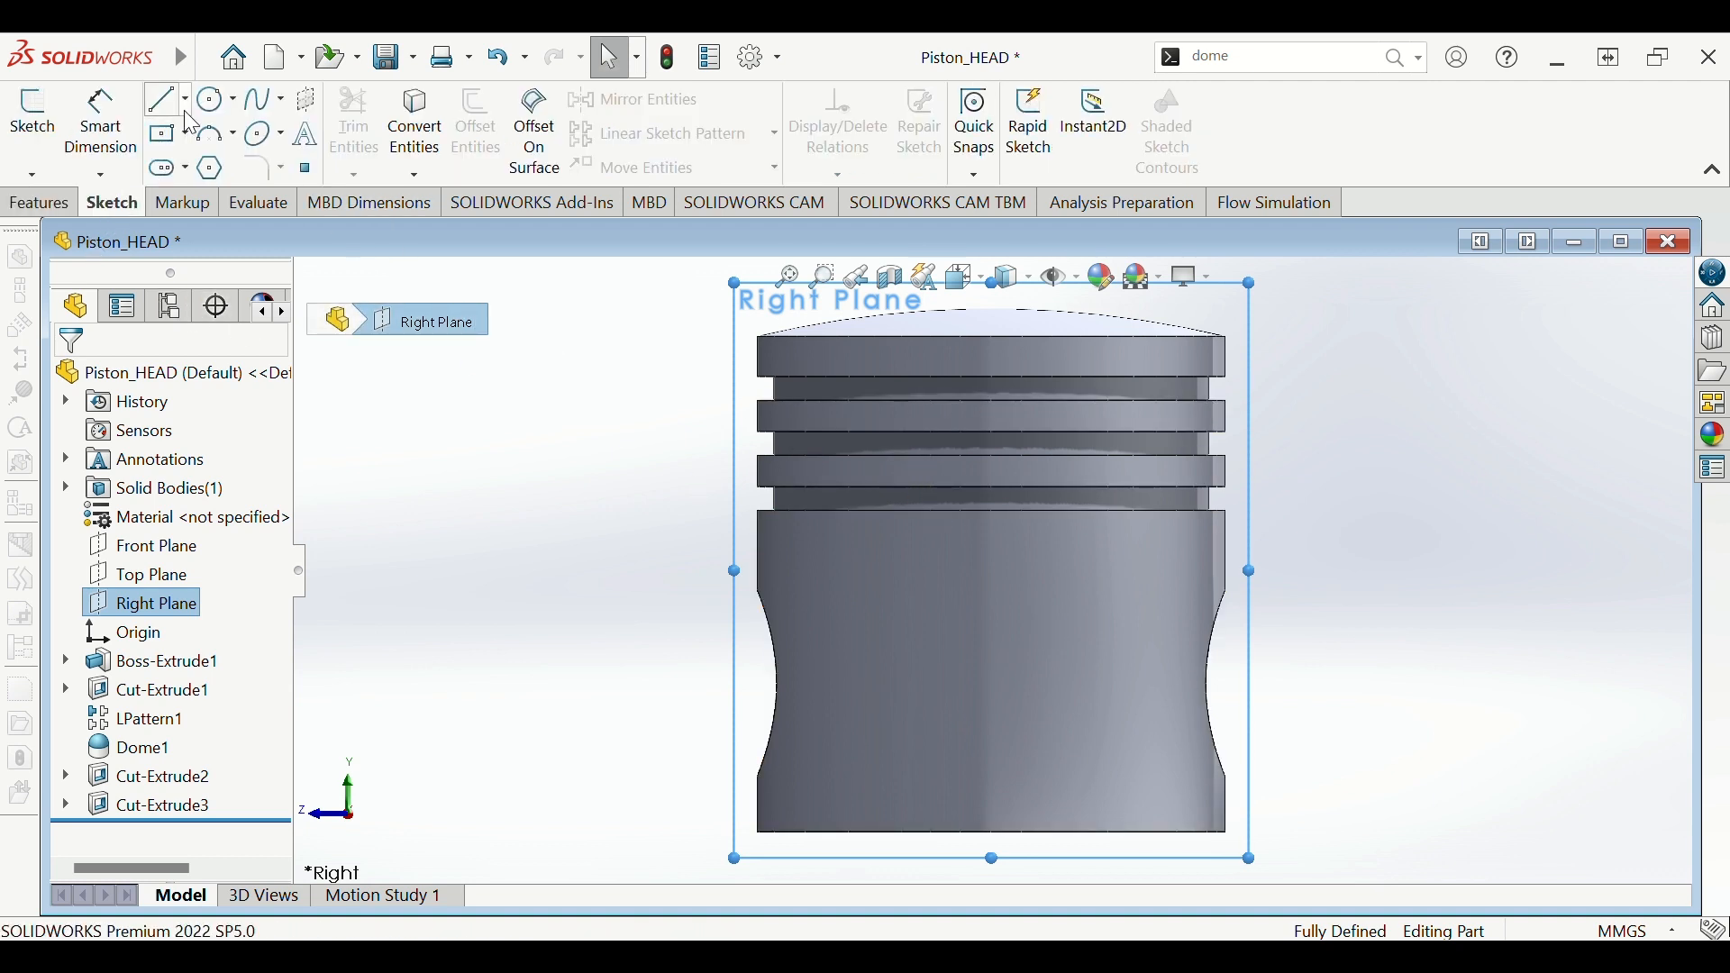
{"action": "left_click", "coordinate": [186, 111]}
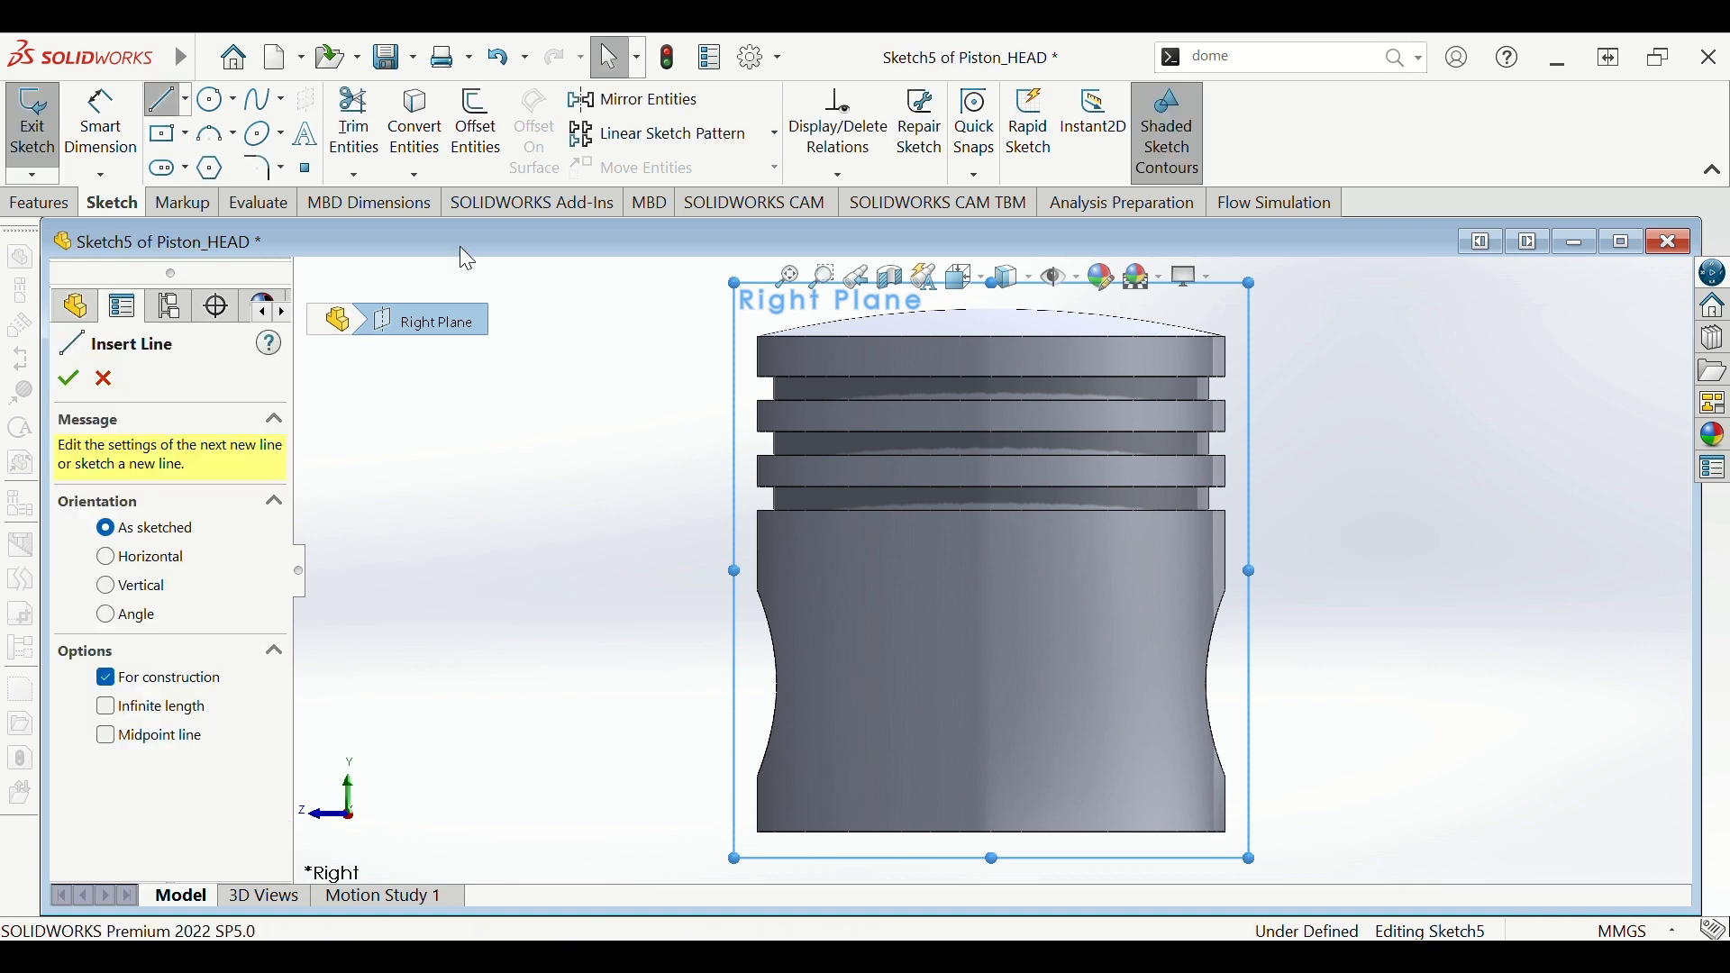
- Draw a vertical centreline up from the piston's bottom centre
{"action": "left_click", "coordinate": [992, 832]}
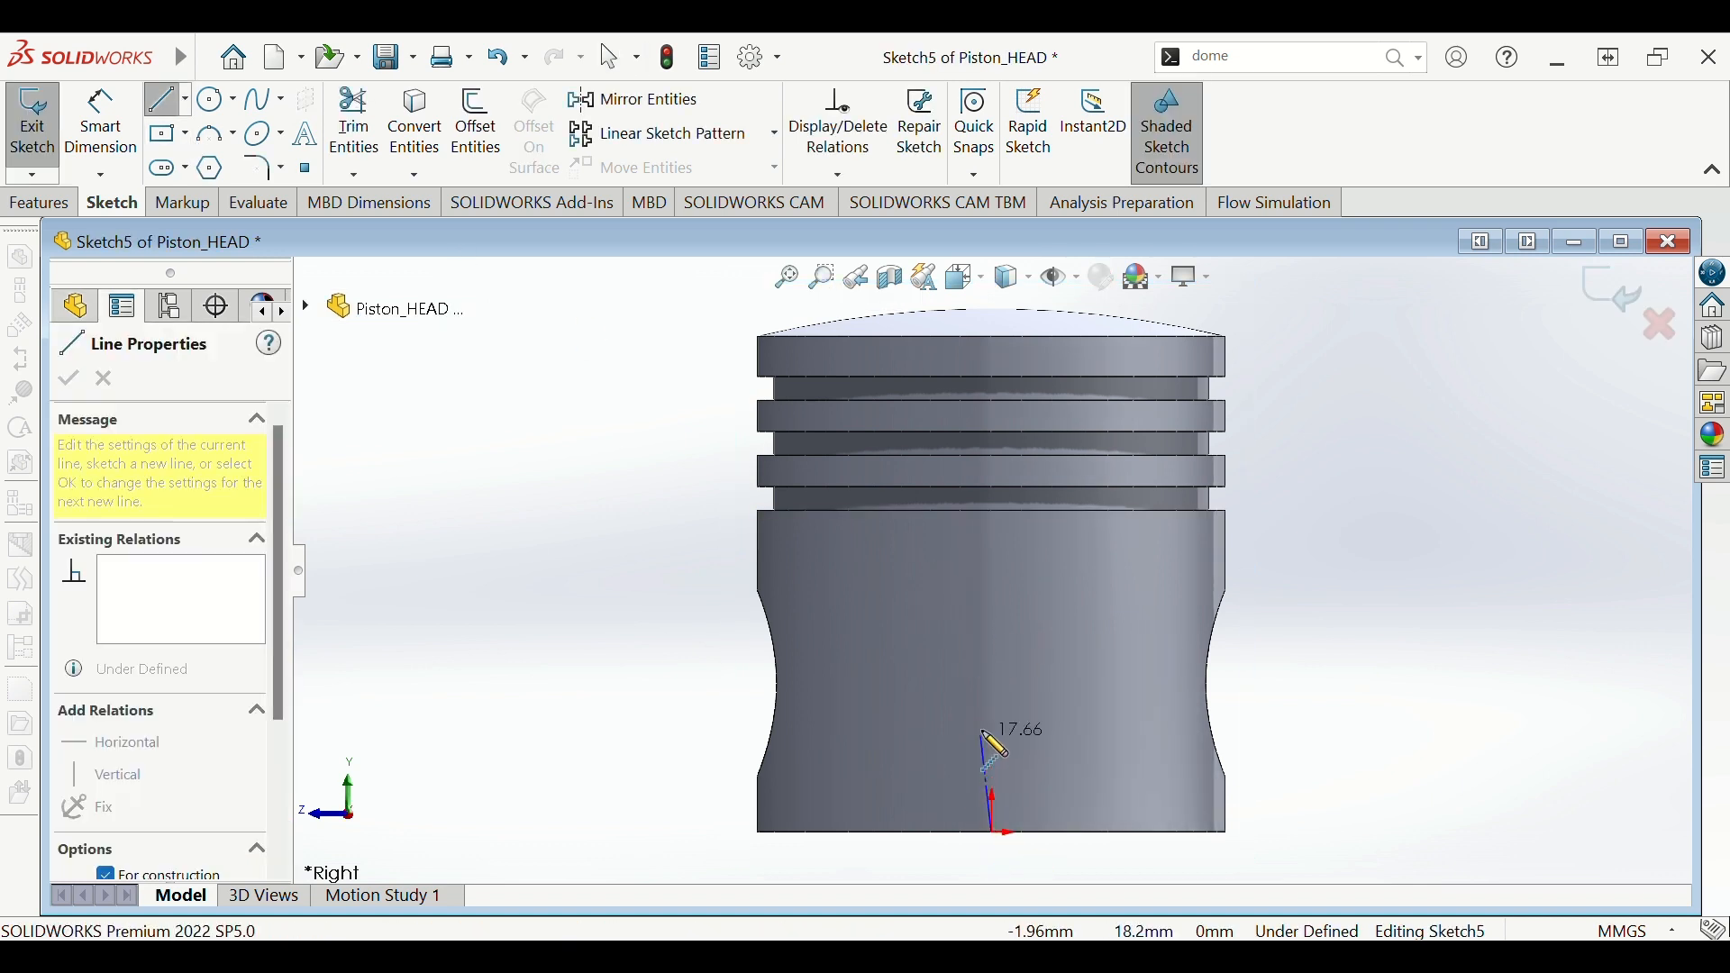
{"action": "double_click", "coordinate": [992, 586]}
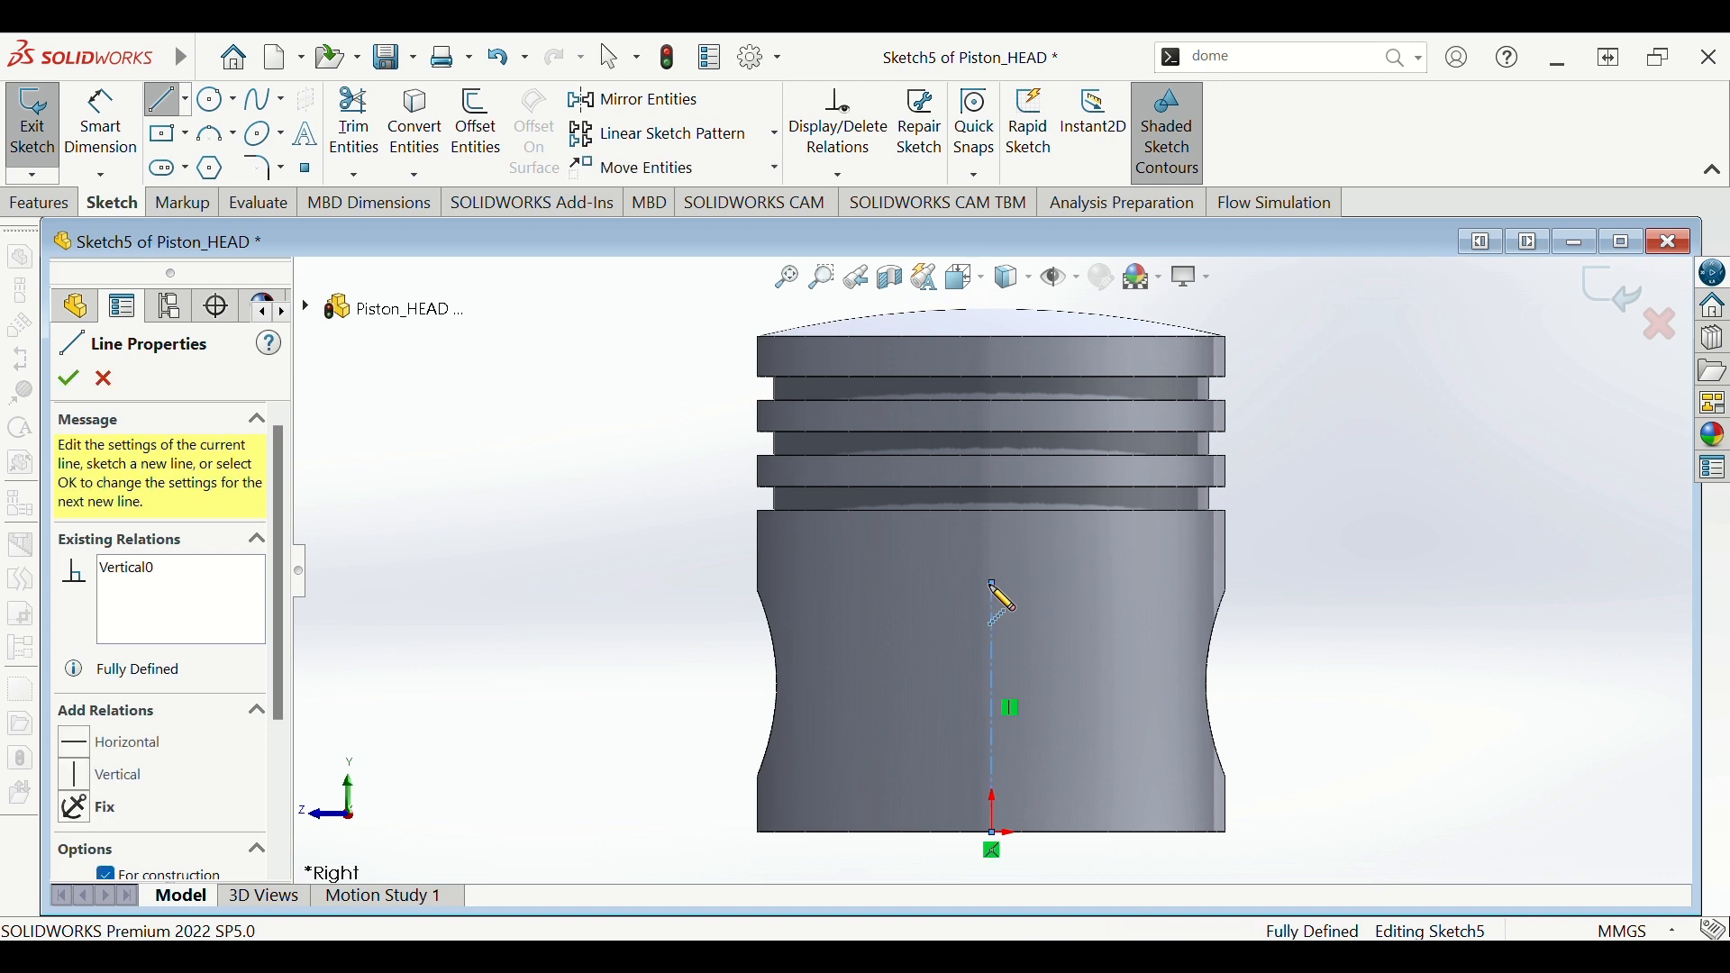
{"action": "key", "text": "Escape"}
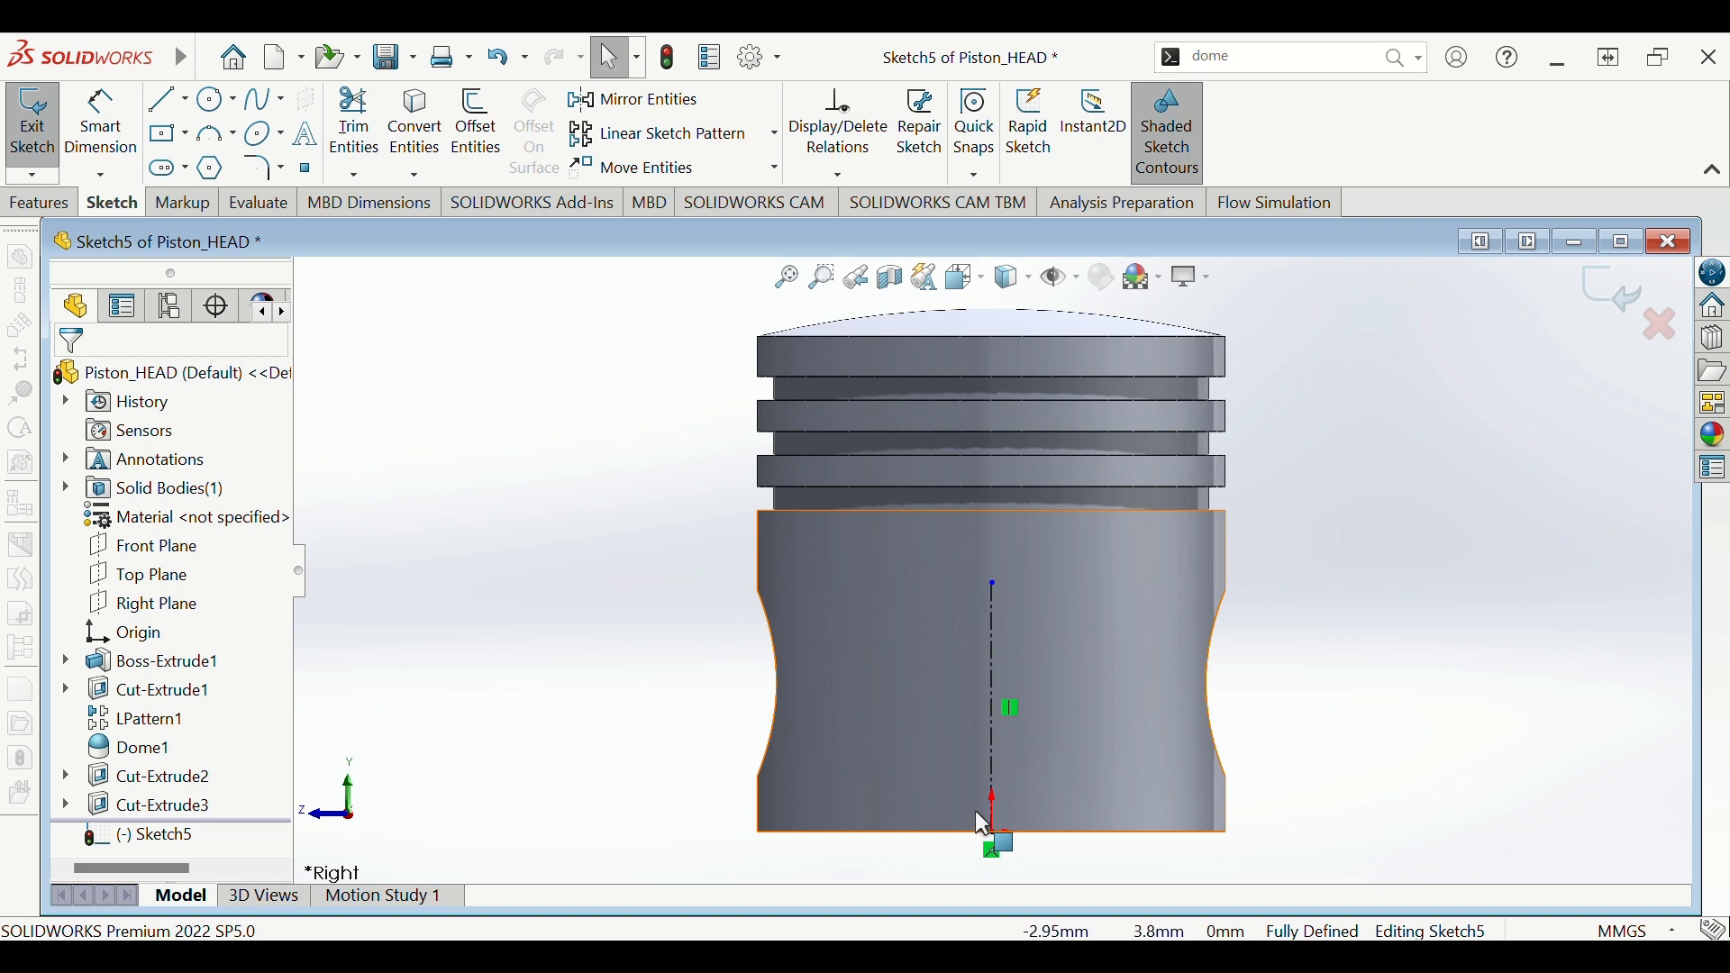
- Draw a left vertical line joined to a horizontal line along the bottom edge
{"action": "key", "text": "l"}
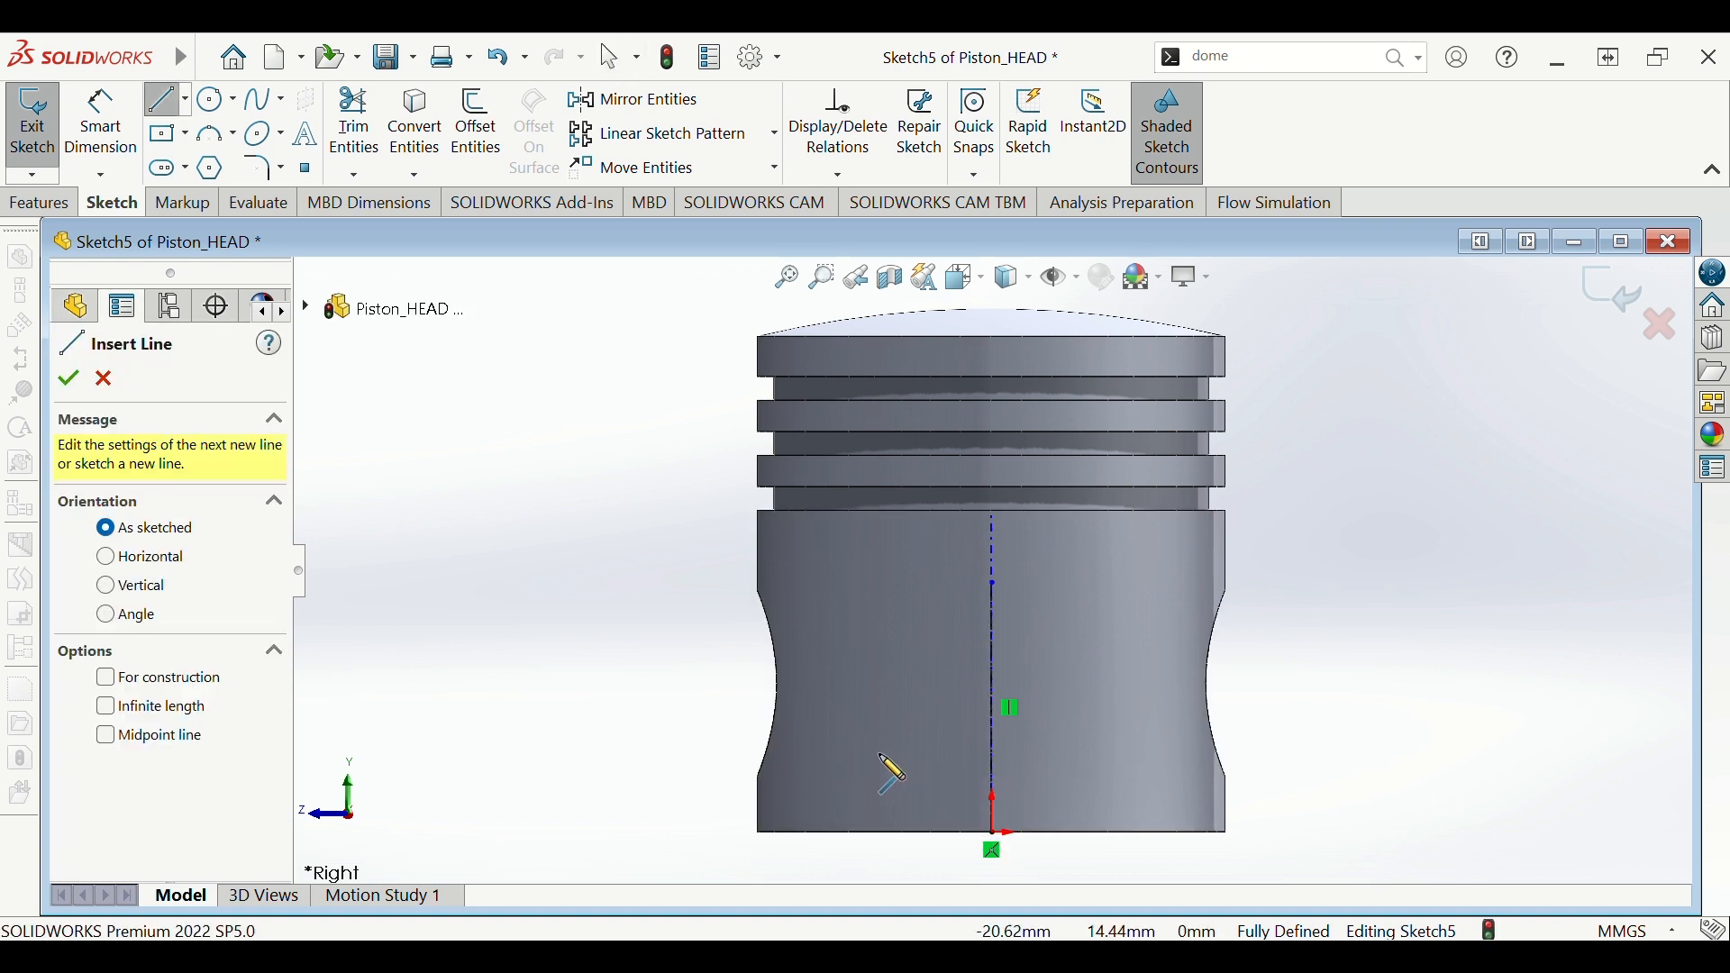
{"action": "left_click", "coordinate": [902, 745]}
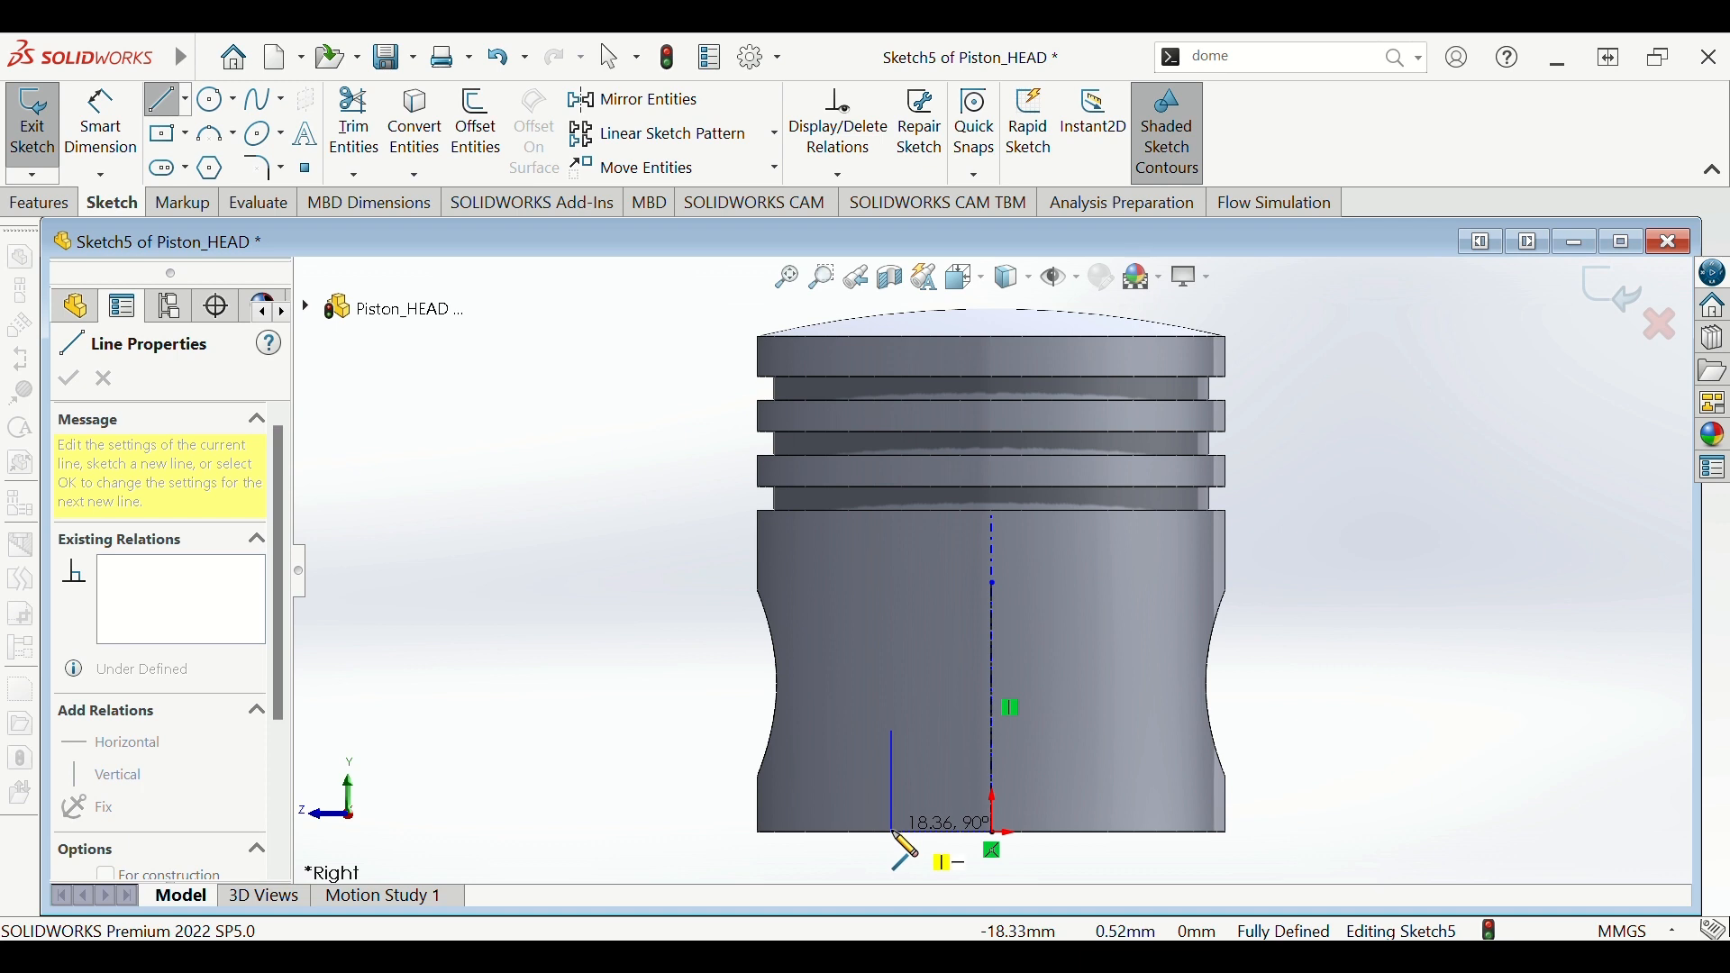
{"action": "left_click", "coordinate": [893, 831]}
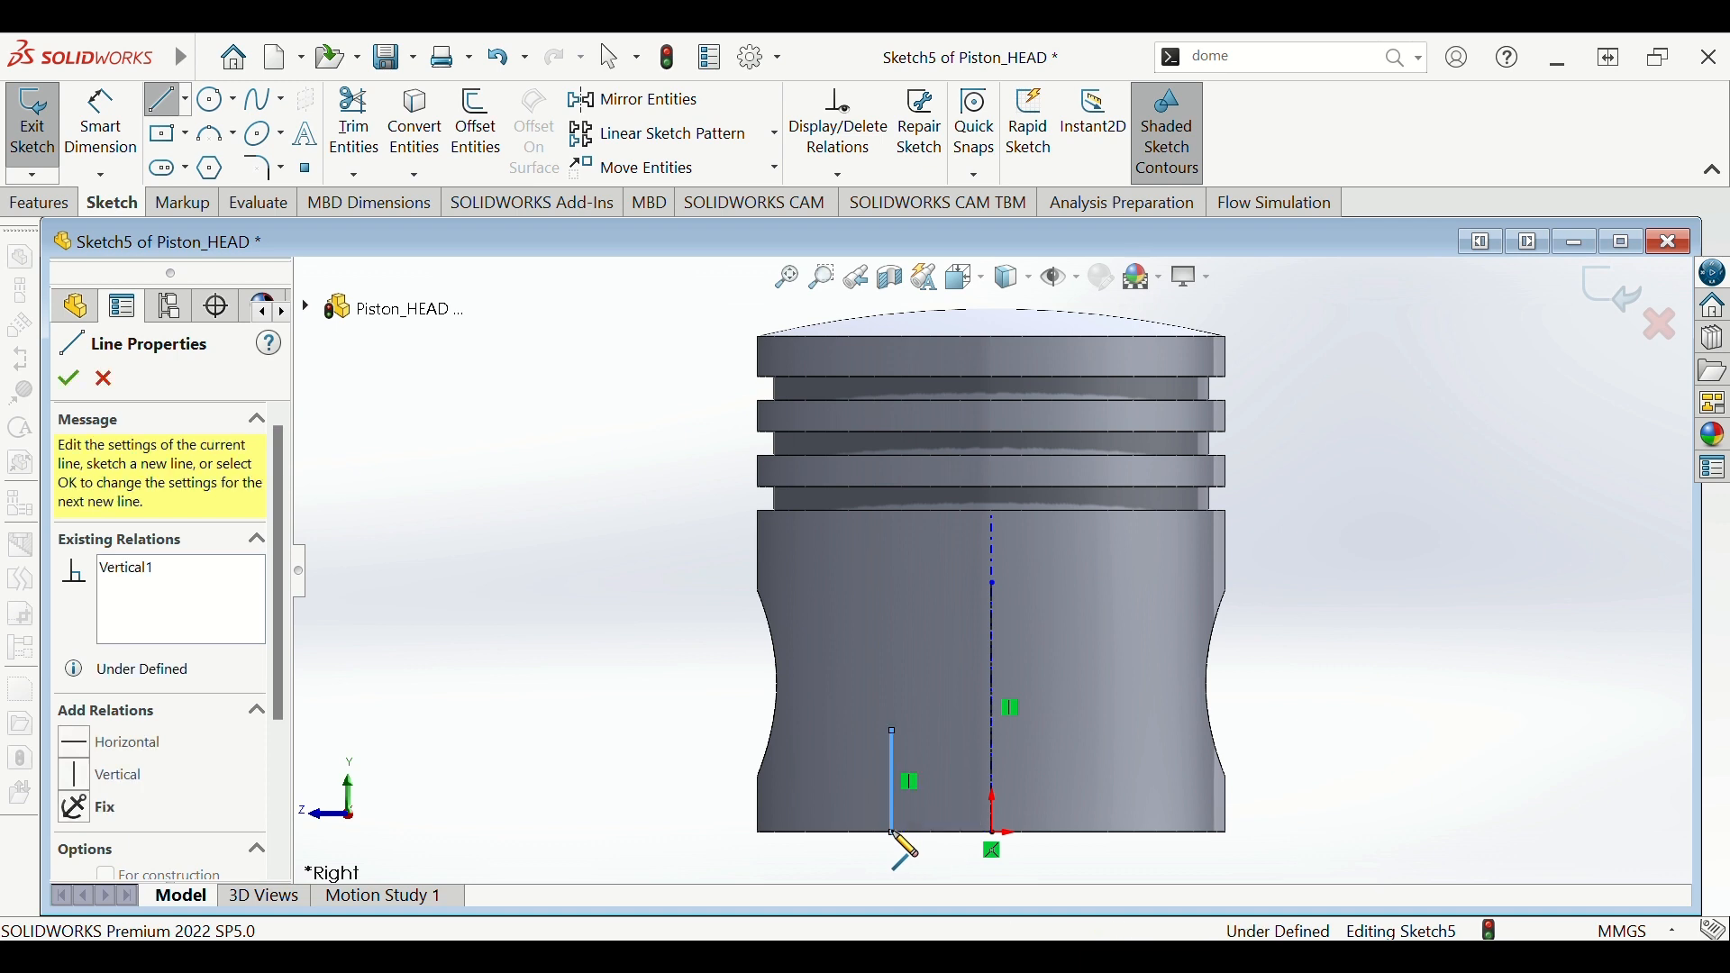
{"action": "left_click", "coordinate": [1106, 831]}
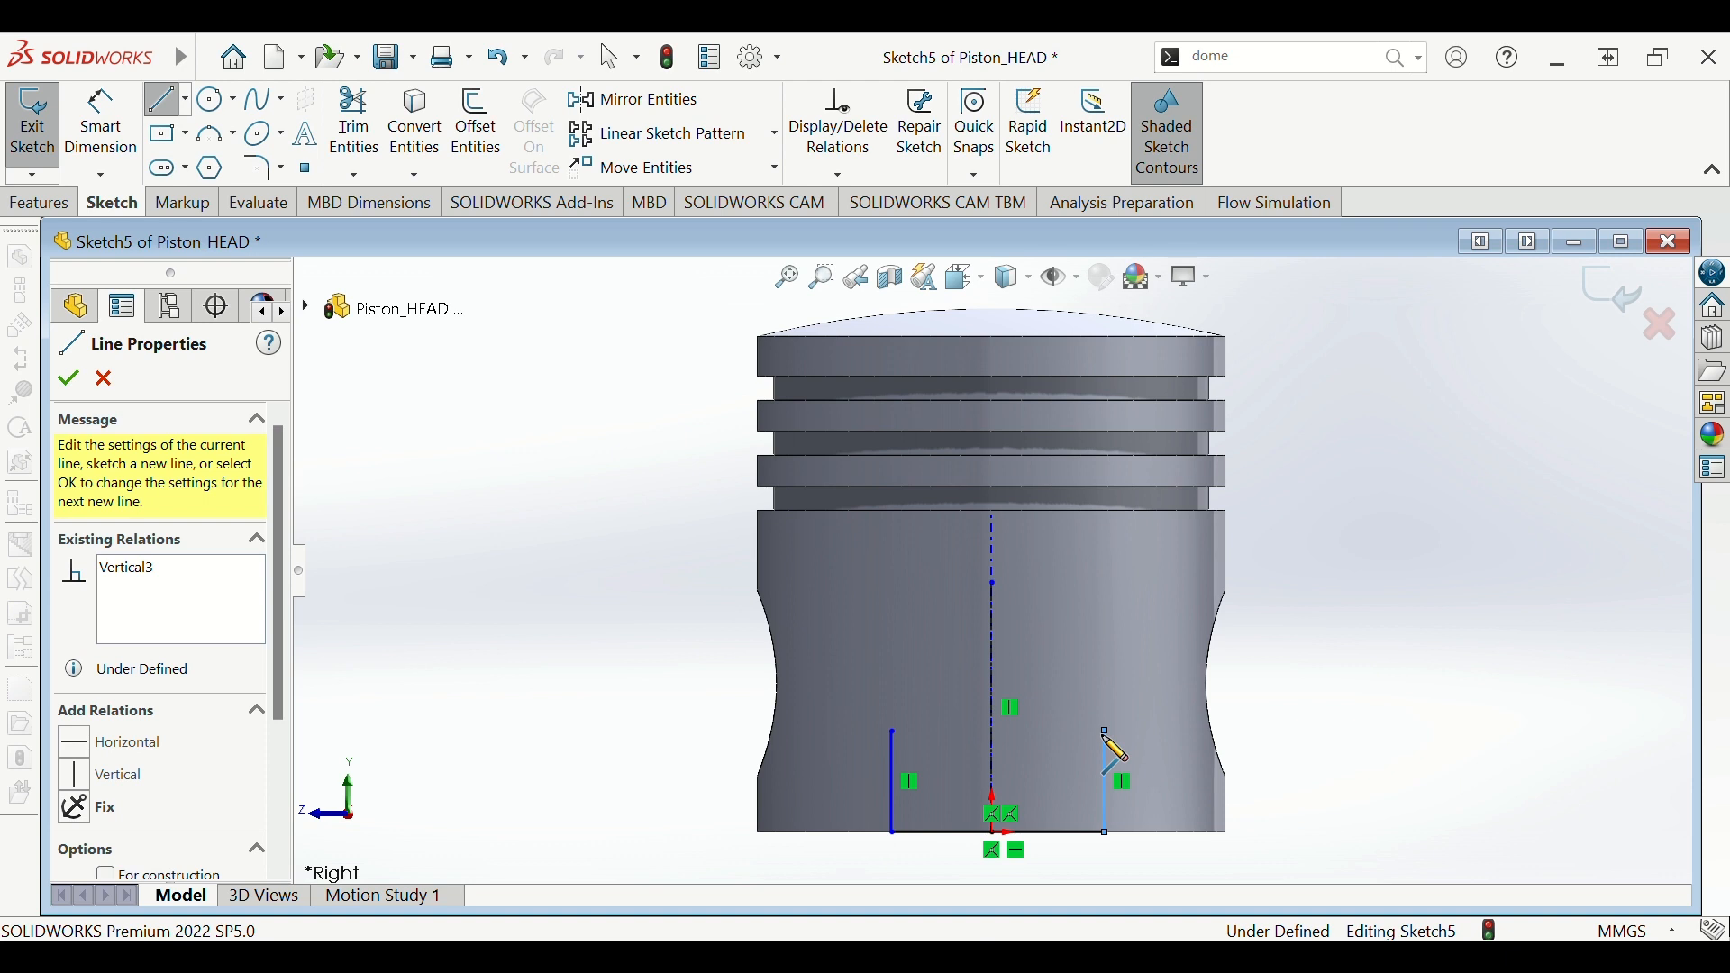
{"action": "key", "text": "Escape"}
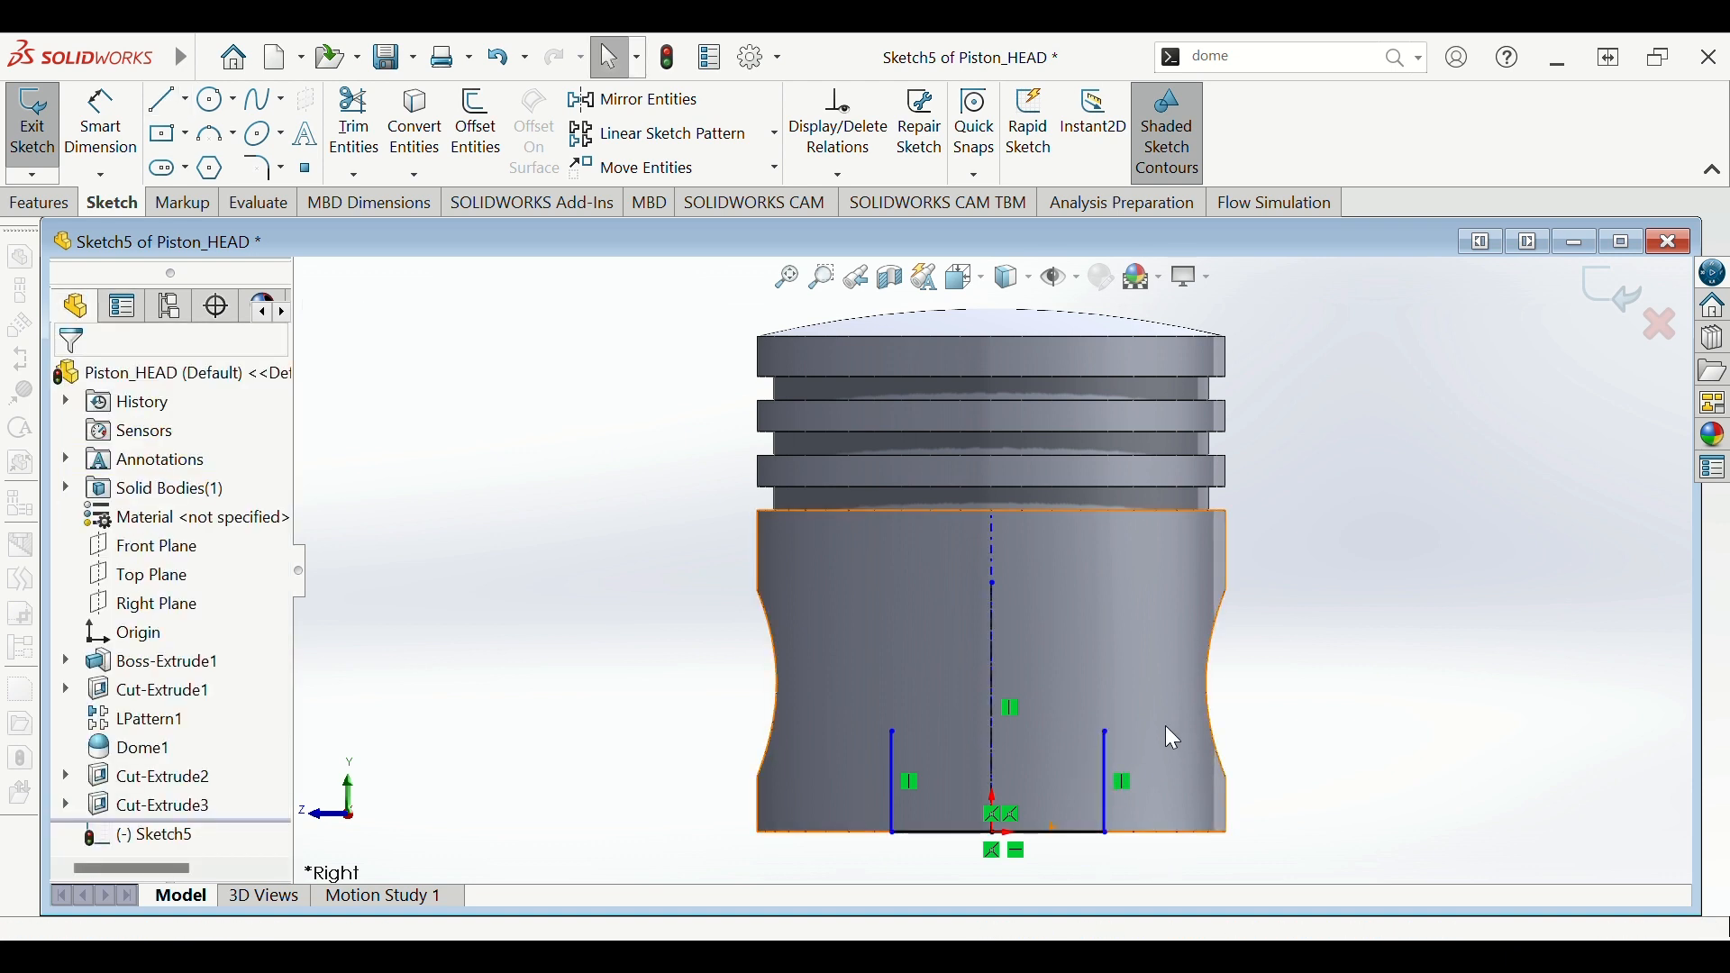
{"action": "right_click_drag", "start_coordinate": [1165, 726], "coordinate": [1165, 721]}
{"action": "scroll", "coordinate": [1103, 761], "scroll_direction": "up", "scroll_amount": 2}
{"action": "scroll", "coordinate": [1040, 759], "scroll_direction": "down", "scroll_amount": 2}
{"action": "left_click", "coordinate": [1032, 726]}
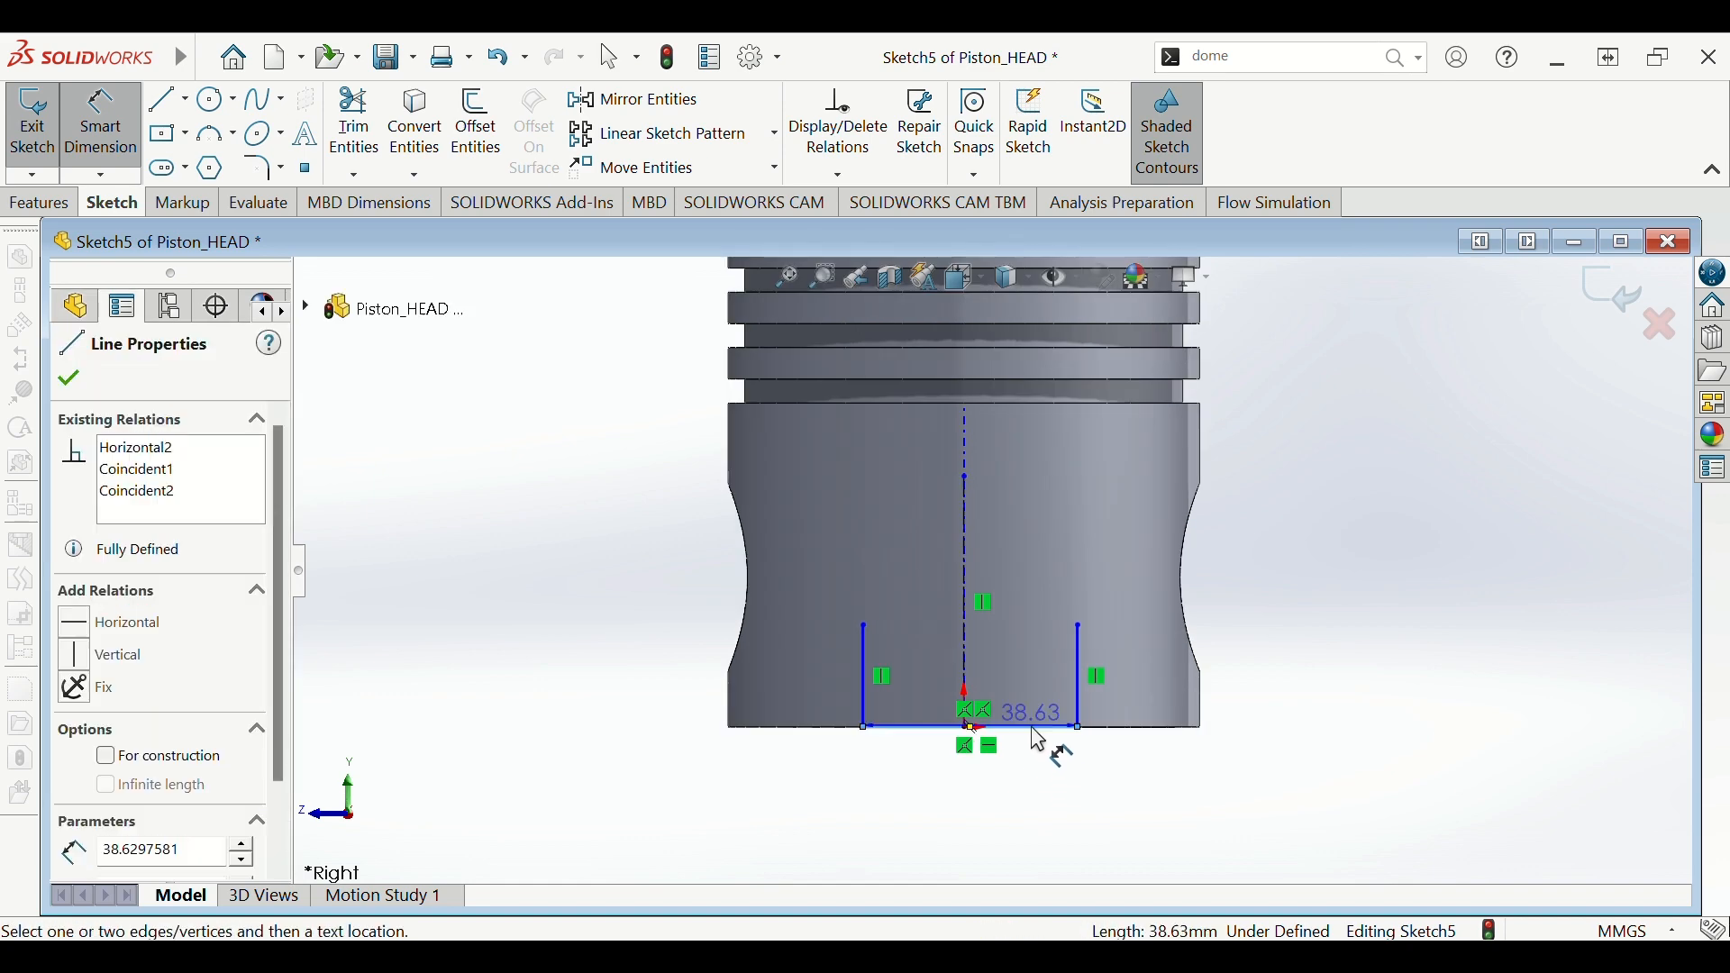
- Dimension the bottom line to 50 mm
{"action": "left_click", "coordinate": [996, 854]}
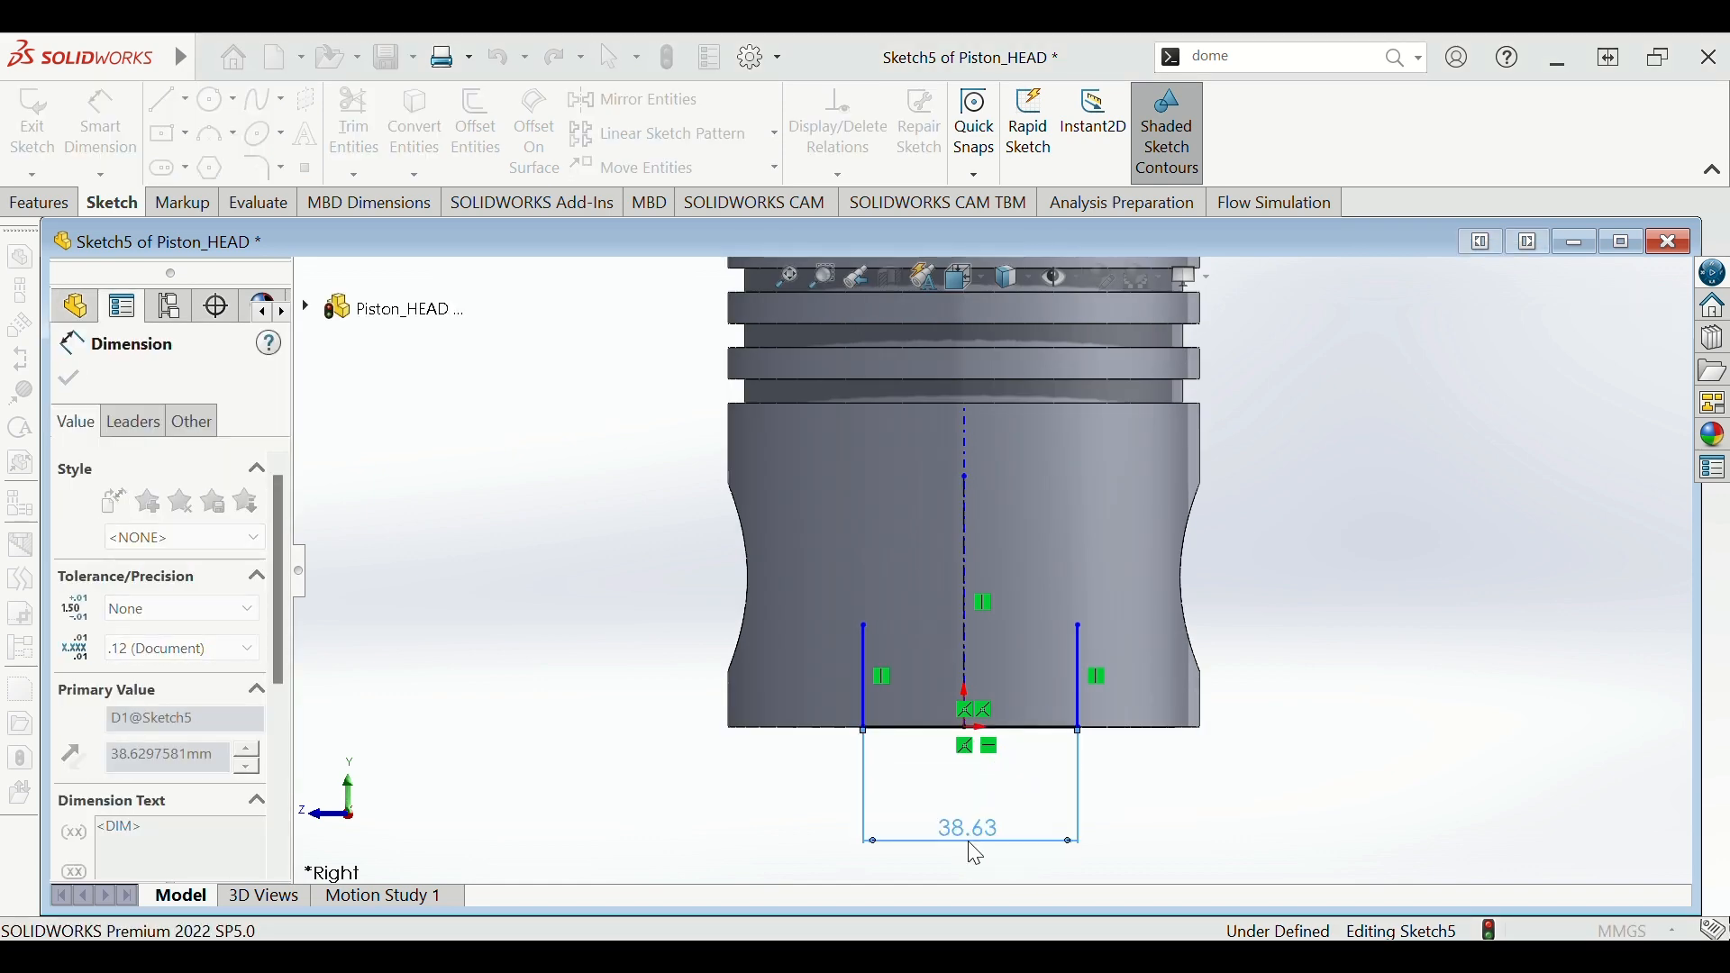
{"action": "type", "text": "50"}
{"action": "key", "text": "Return"}
{"action": "key", "text": "Escape"}
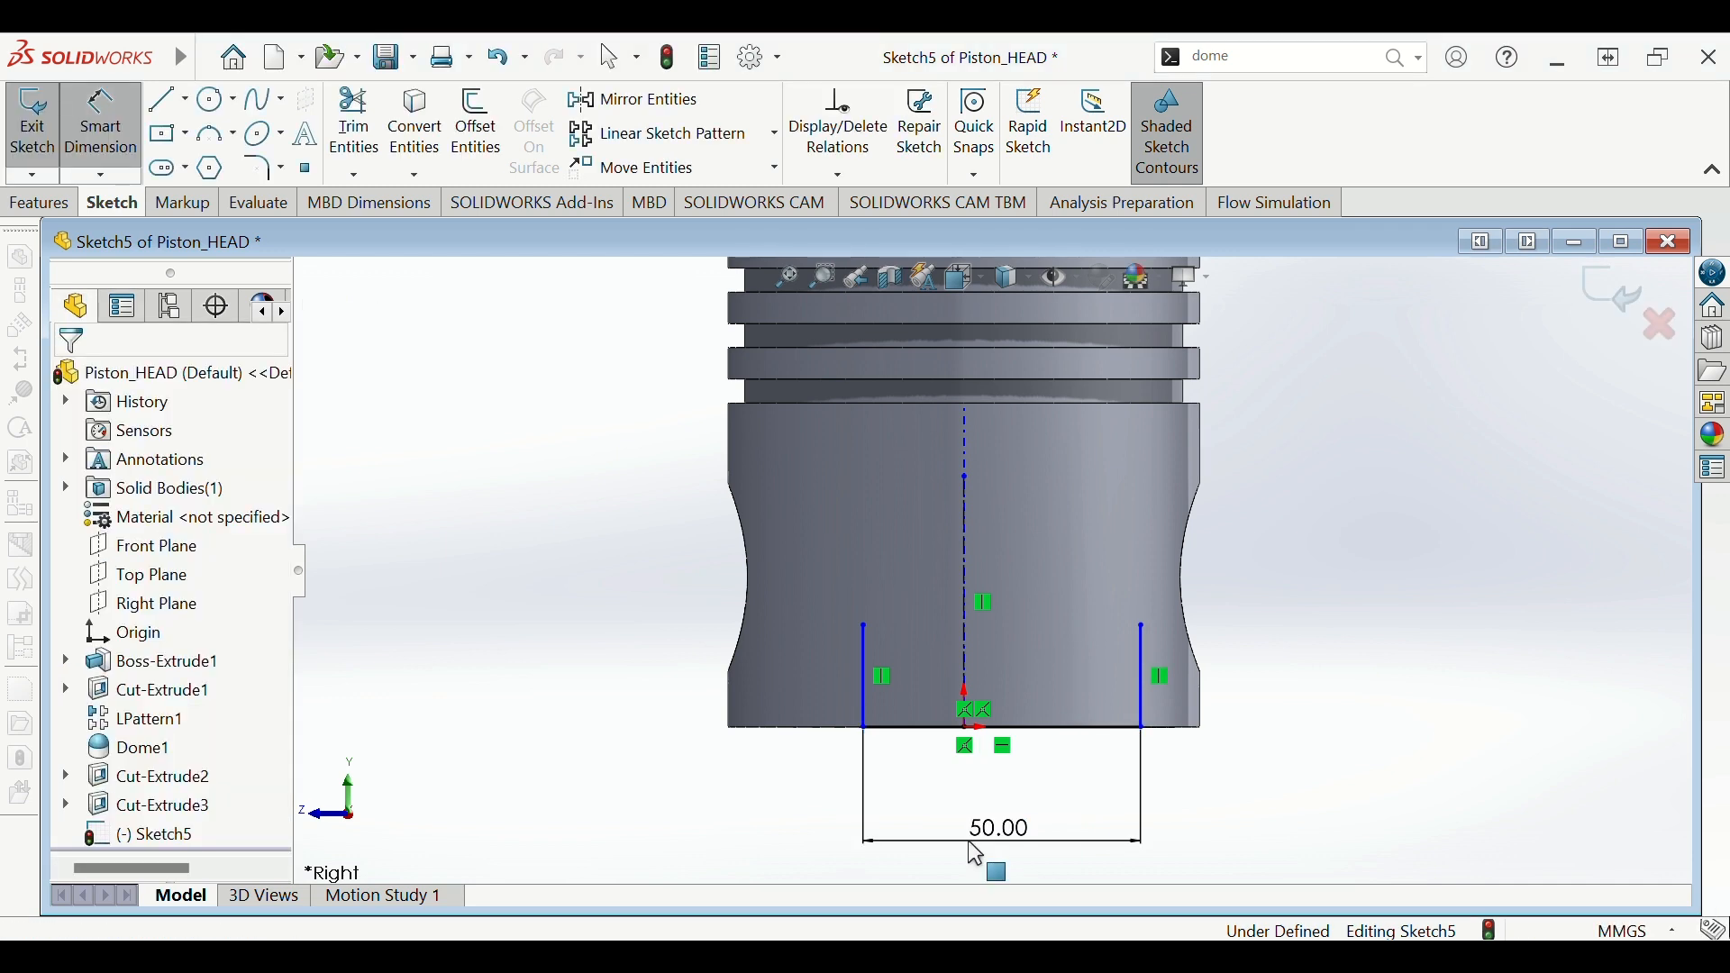
{"action": "key", "text": "Escape"}
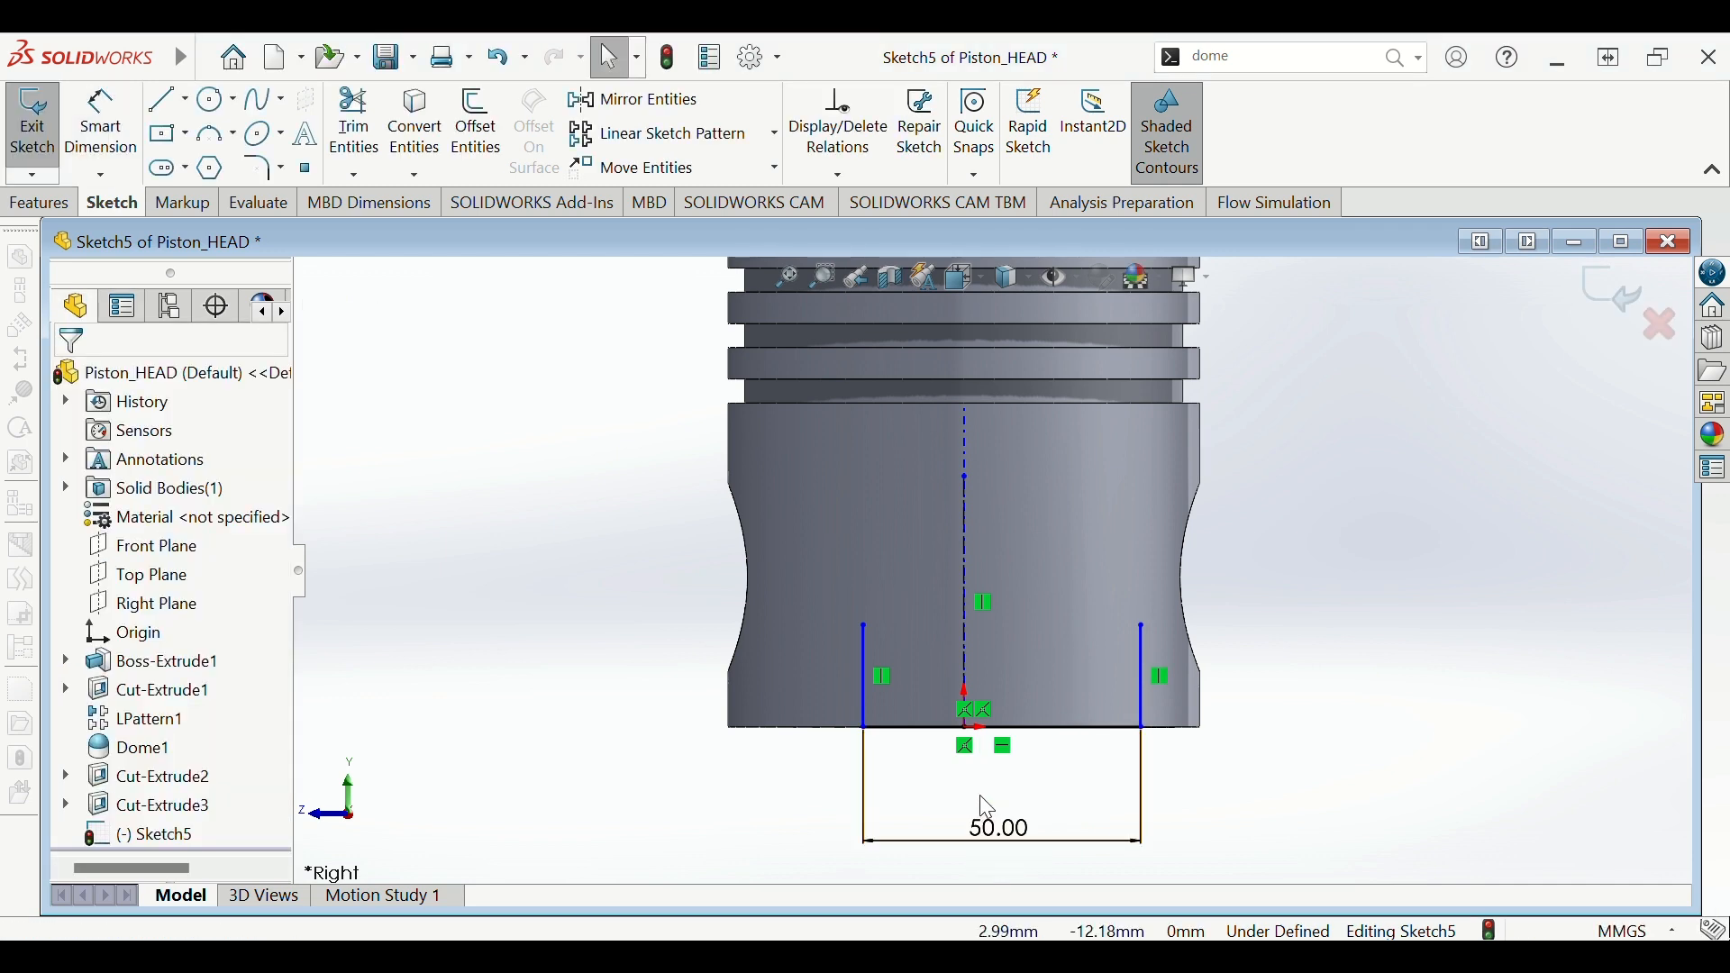
{"action": "left_click", "coordinate": [966, 667]}
{"action": "left_click", "coordinate": [865, 681], "text": "ctrl"}
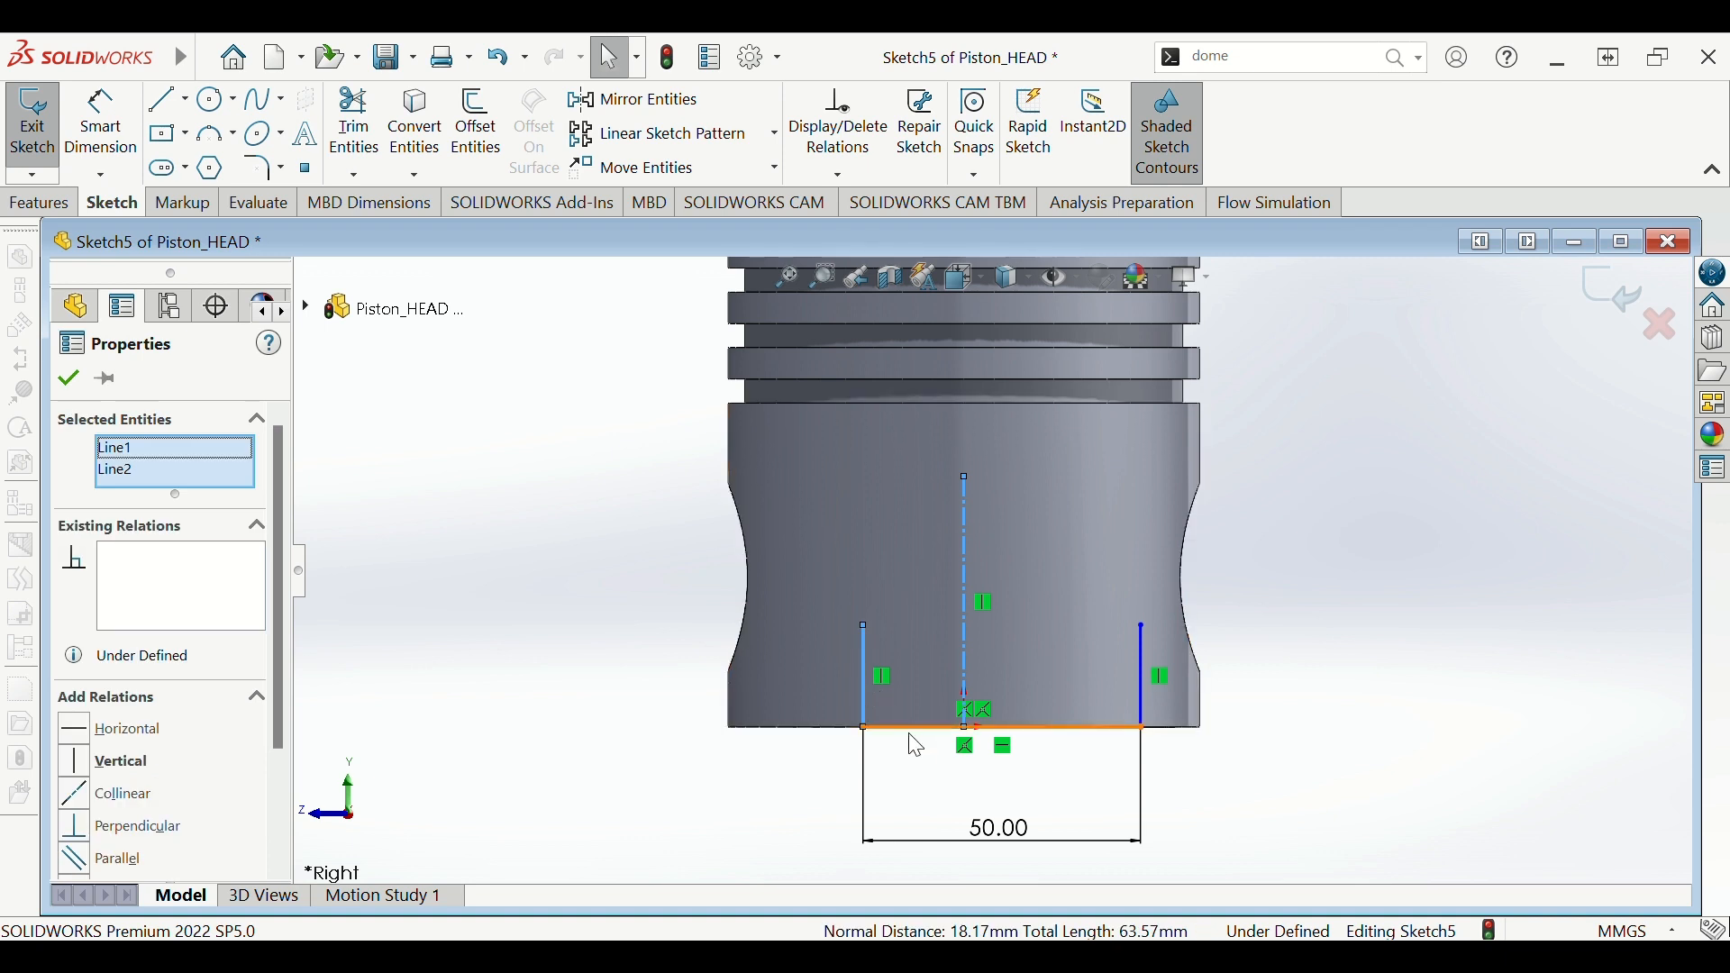
{"action": "key", "text": "Escape"}
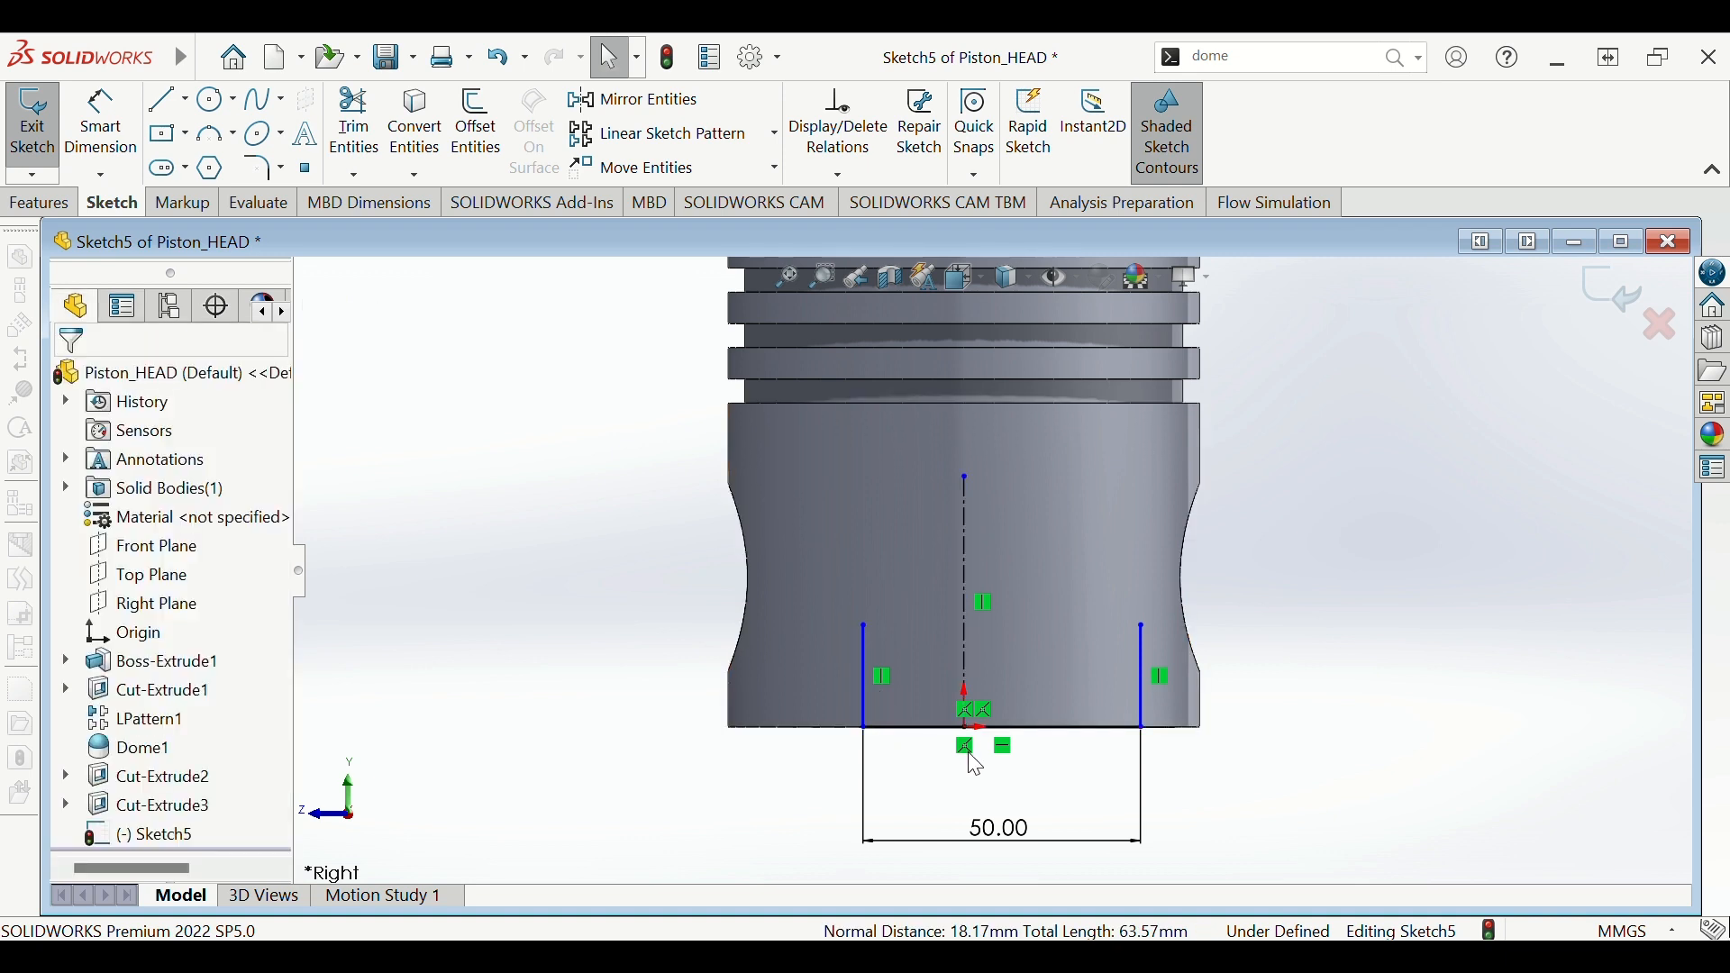
- Dimension the left vertical line 25 mm from the centerline
{"action": "key", "text": "d"}
{"action": "left_click", "coordinate": [968, 677]}
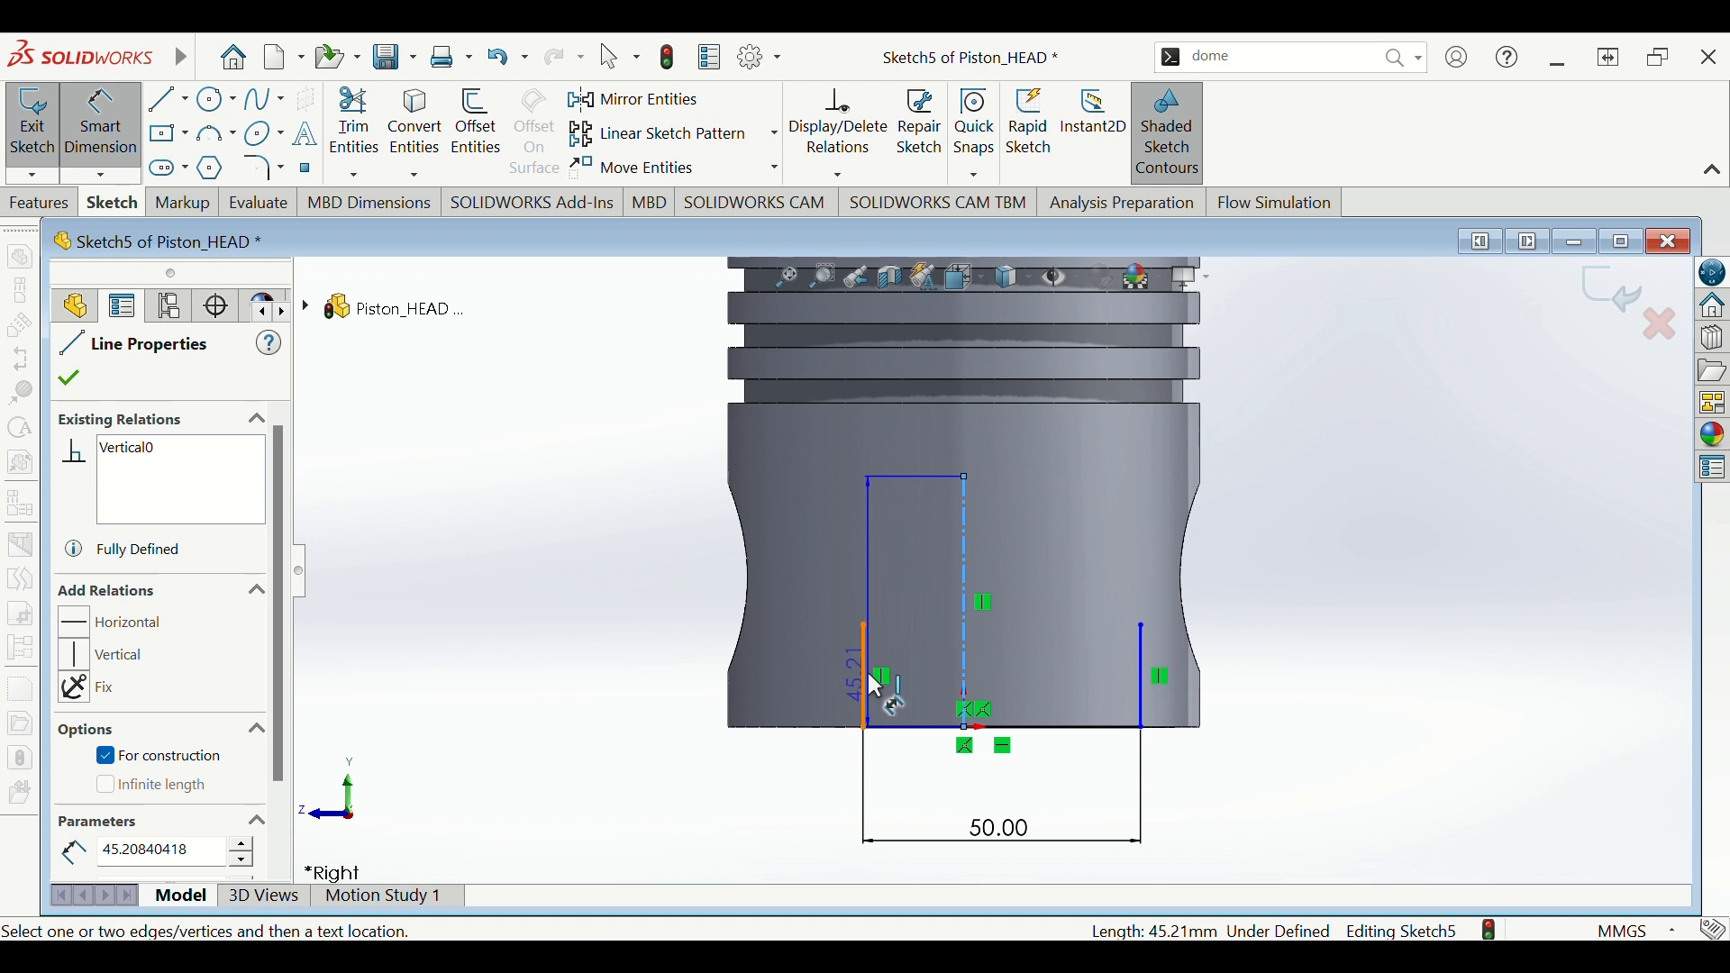
{"action": "left_click", "coordinate": [870, 683]}
{"action": "left_click", "coordinate": [931, 796]}
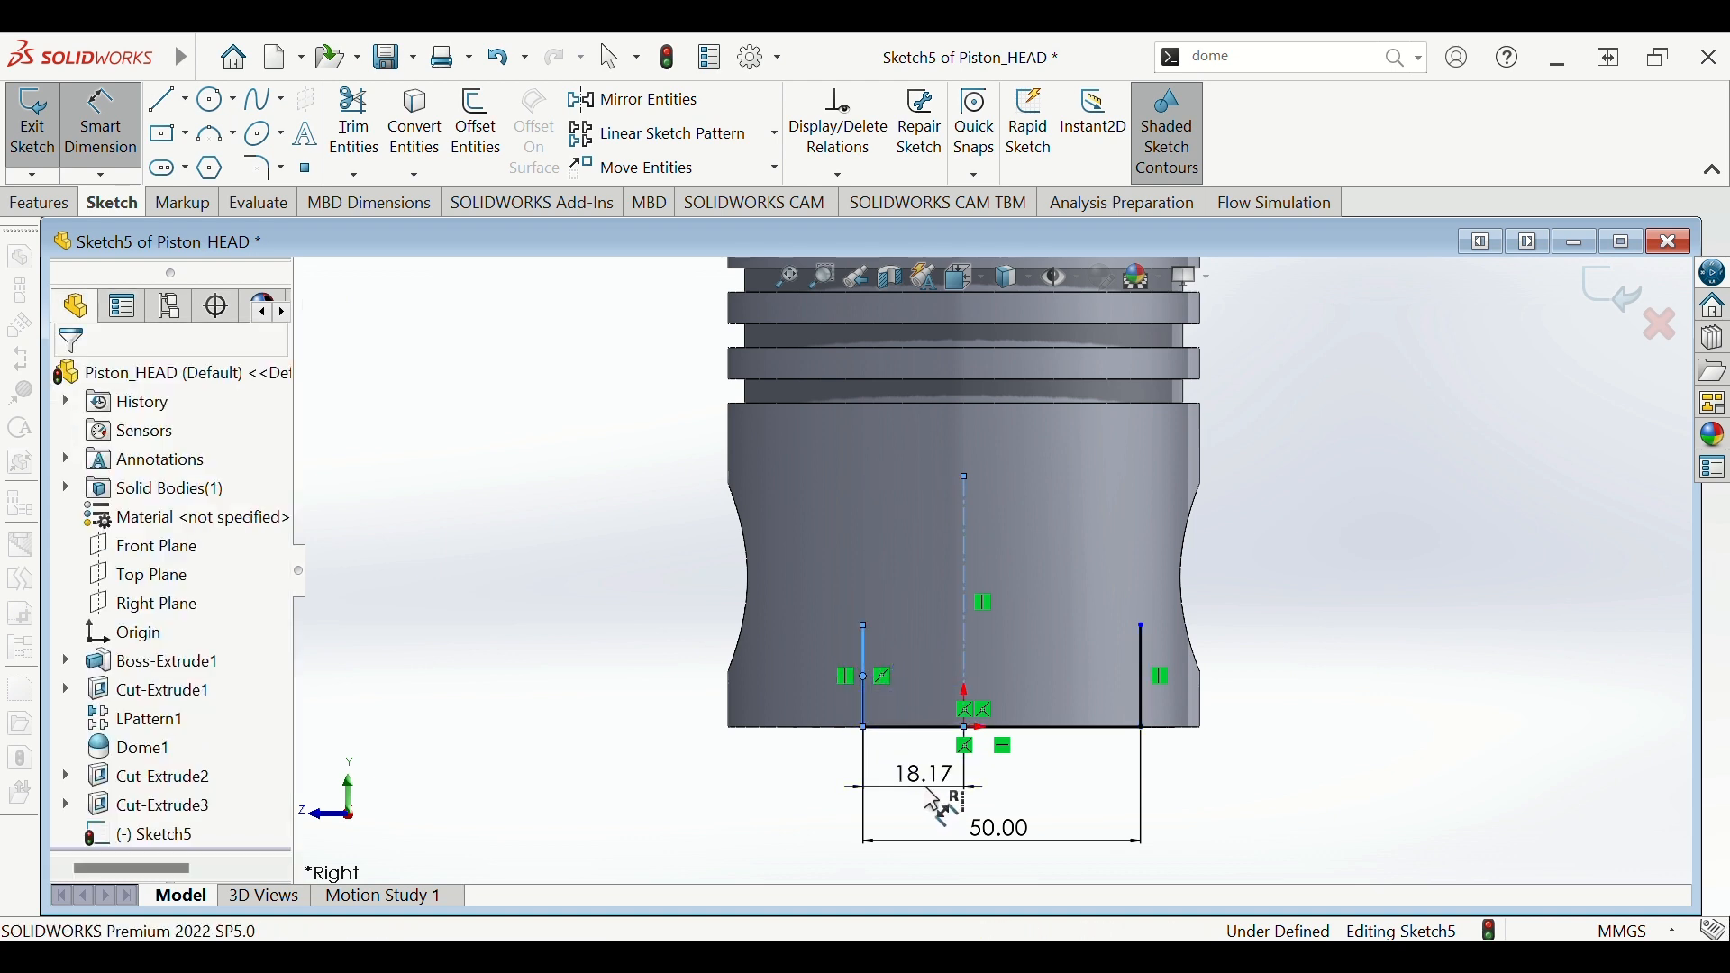
{"action": "type", "text": "25"}
{"action": "key", "text": "Return"}
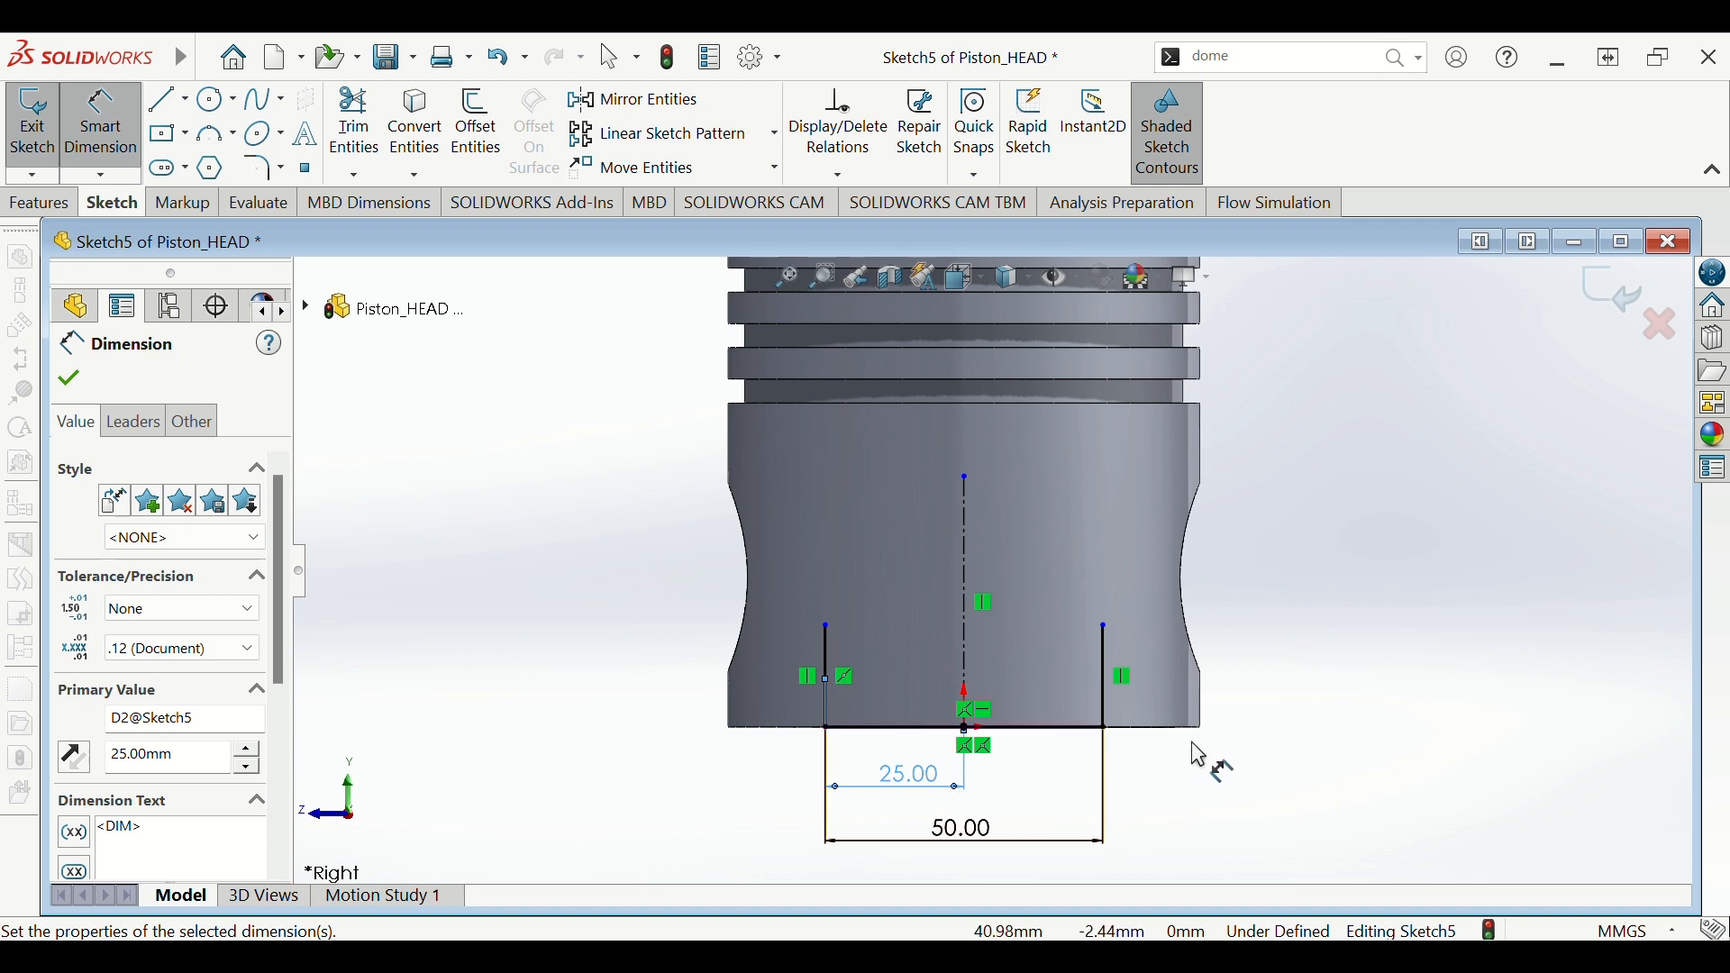
{"action": "key", "text": "Escape"}
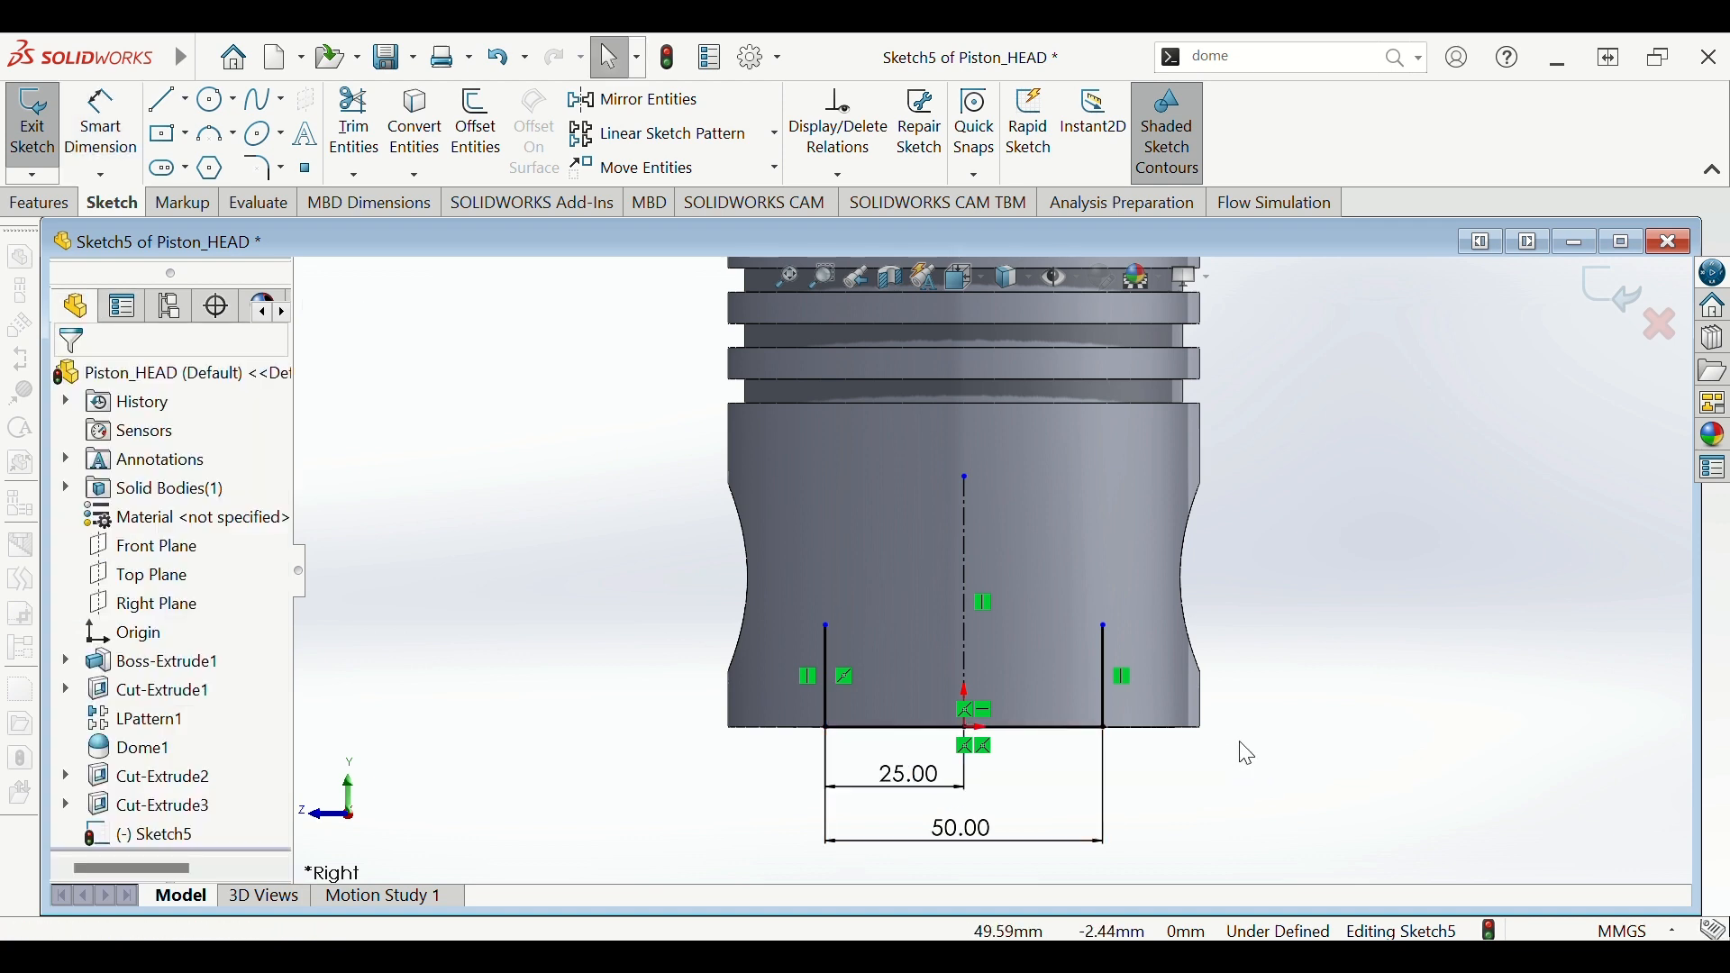
- Give the right vertical line a 12 mm height and make both verticals Equal
{"action": "key", "text": "d"}
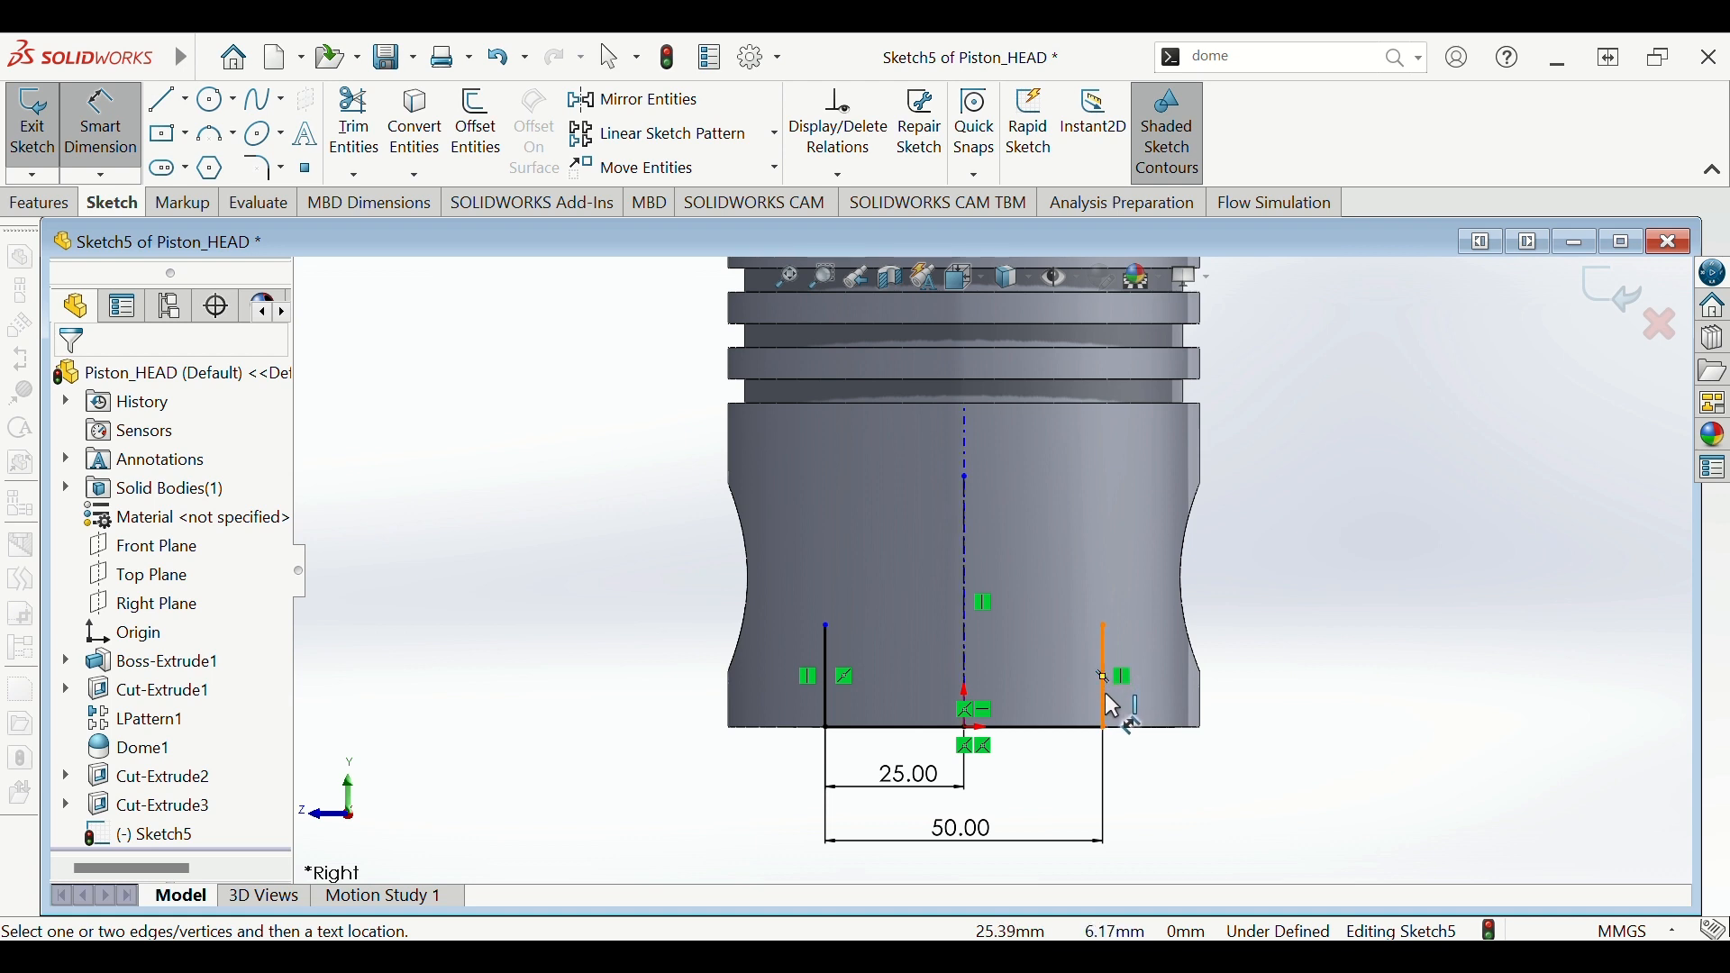
{"action": "left_click", "coordinate": [1106, 692]}
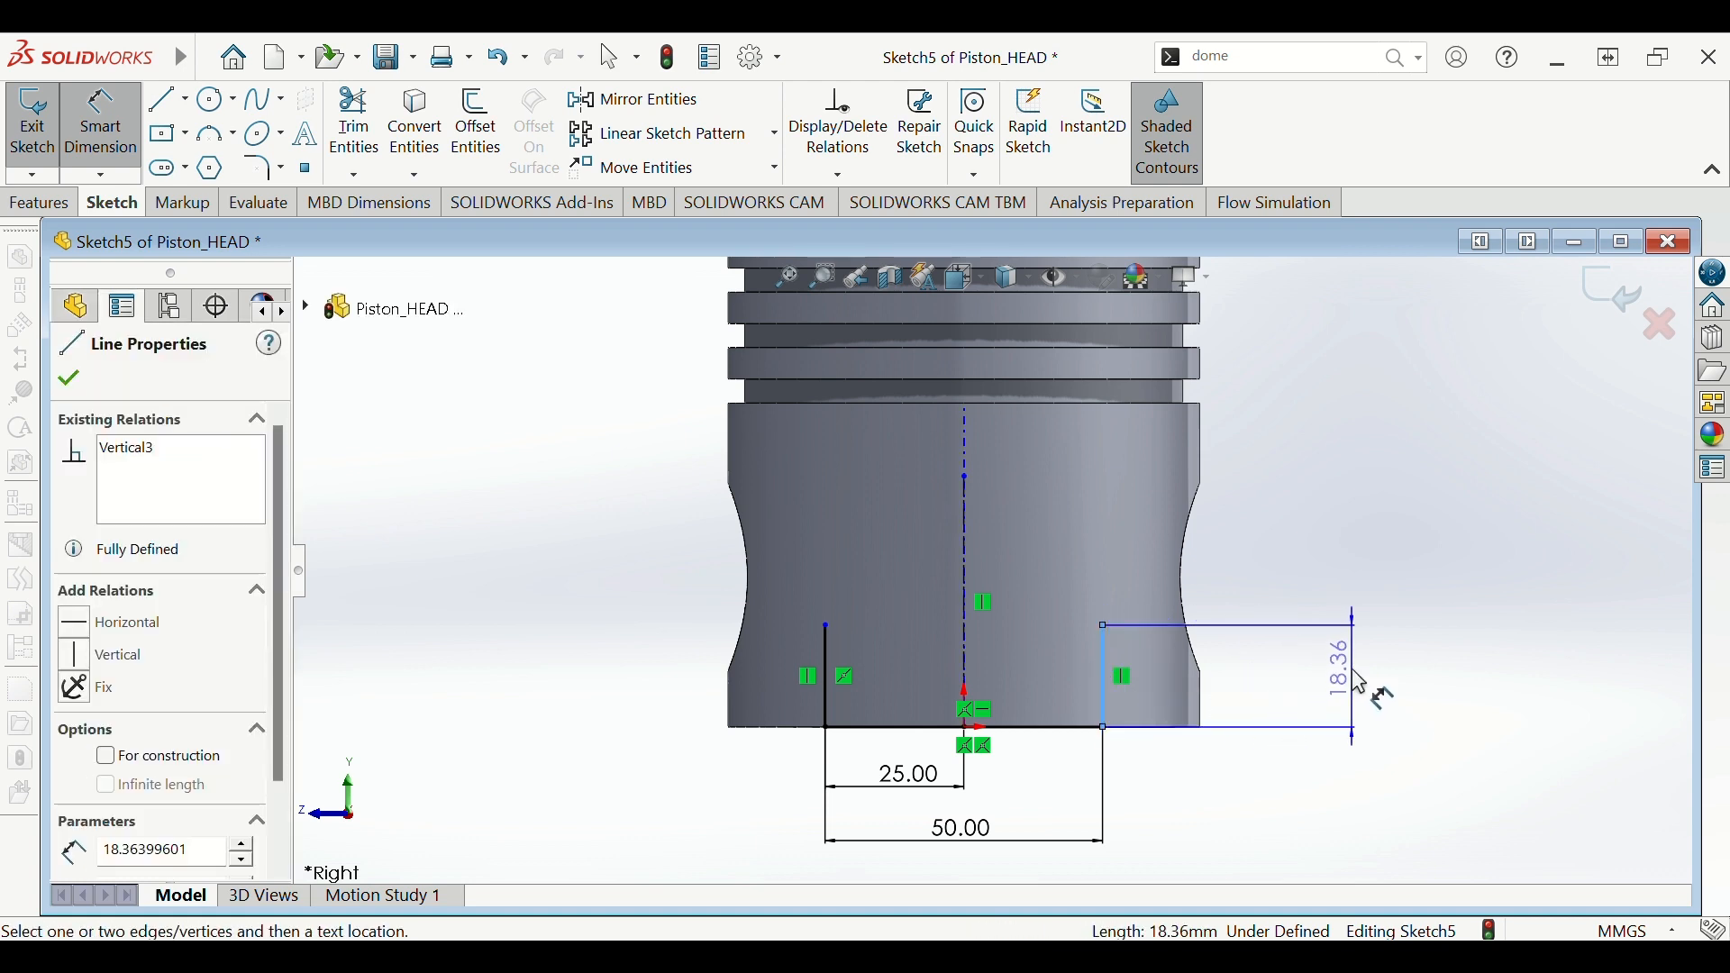
{"action": "left_click", "coordinate": [1360, 682]}
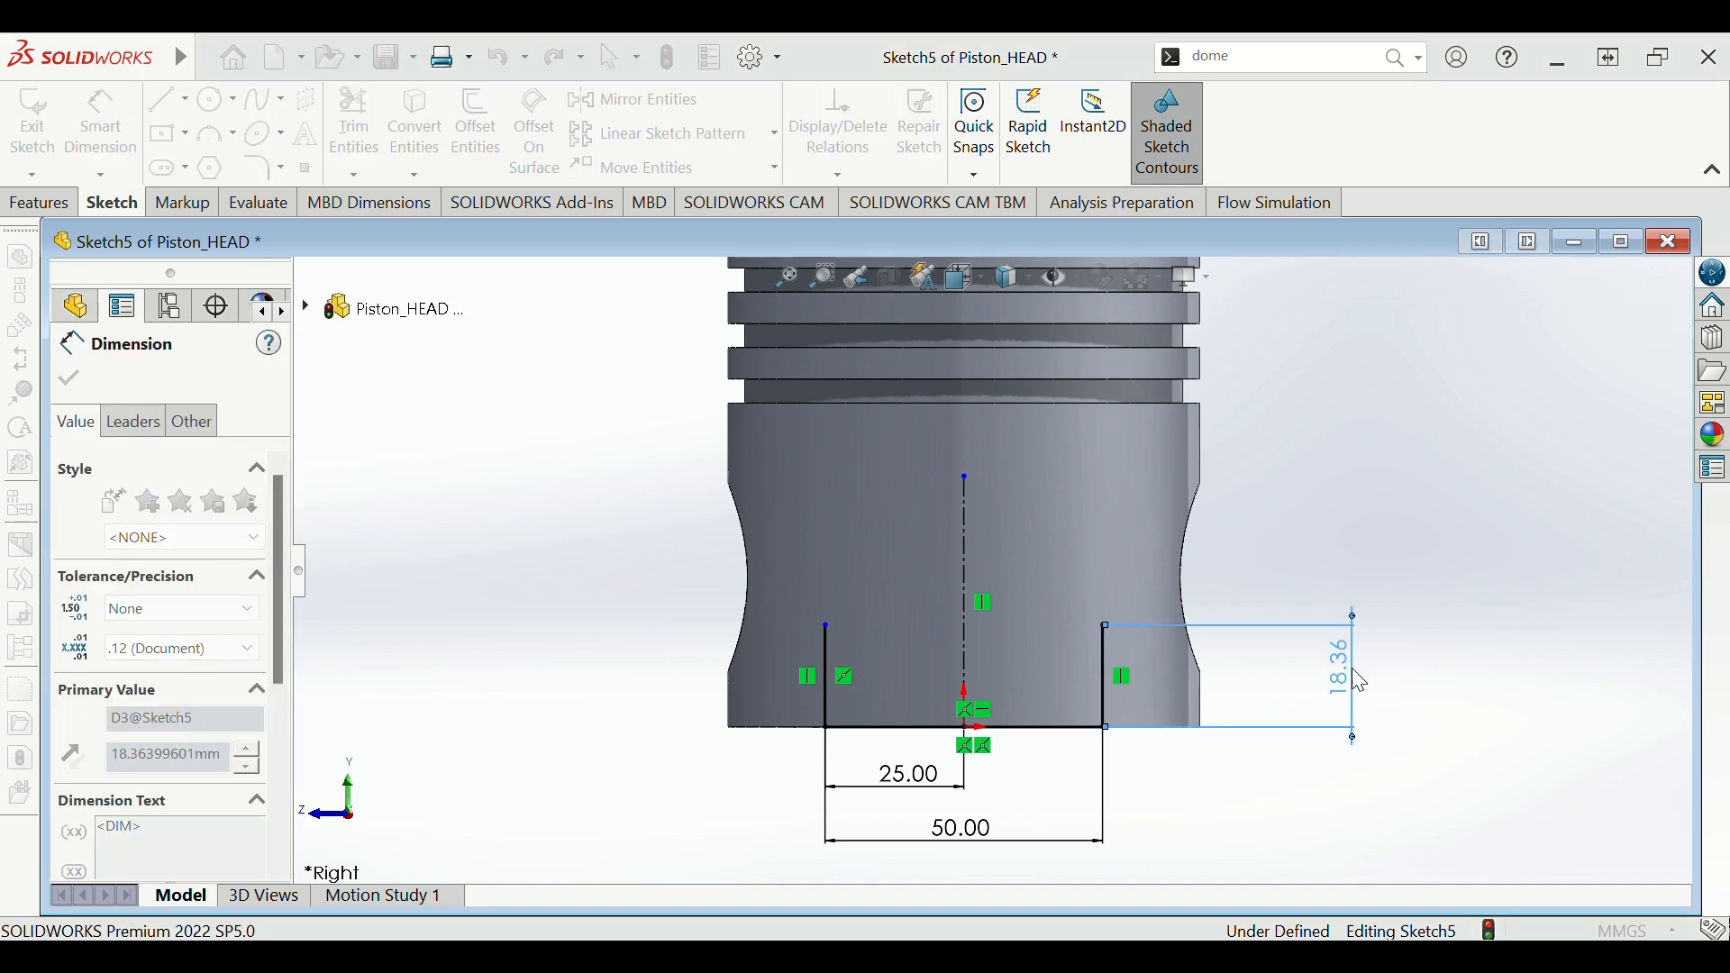
{"action": "type", "text": "12"}
{"action": "key", "text": "Return"}
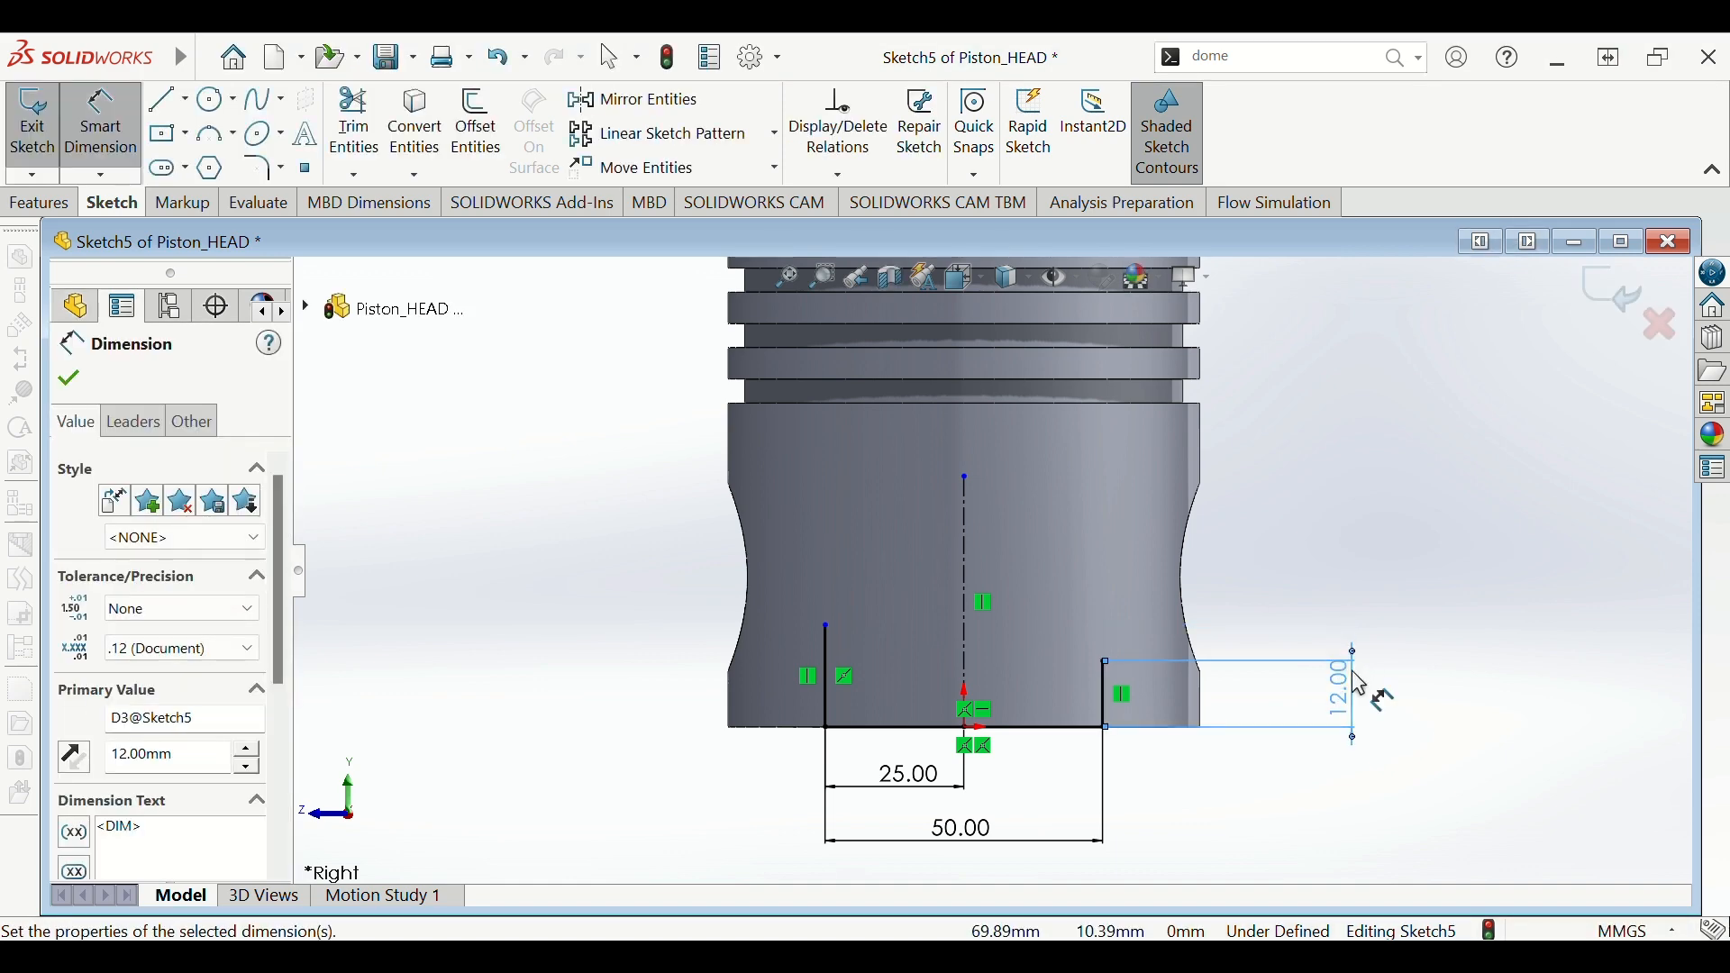
{"action": "key", "text": "Escape"}
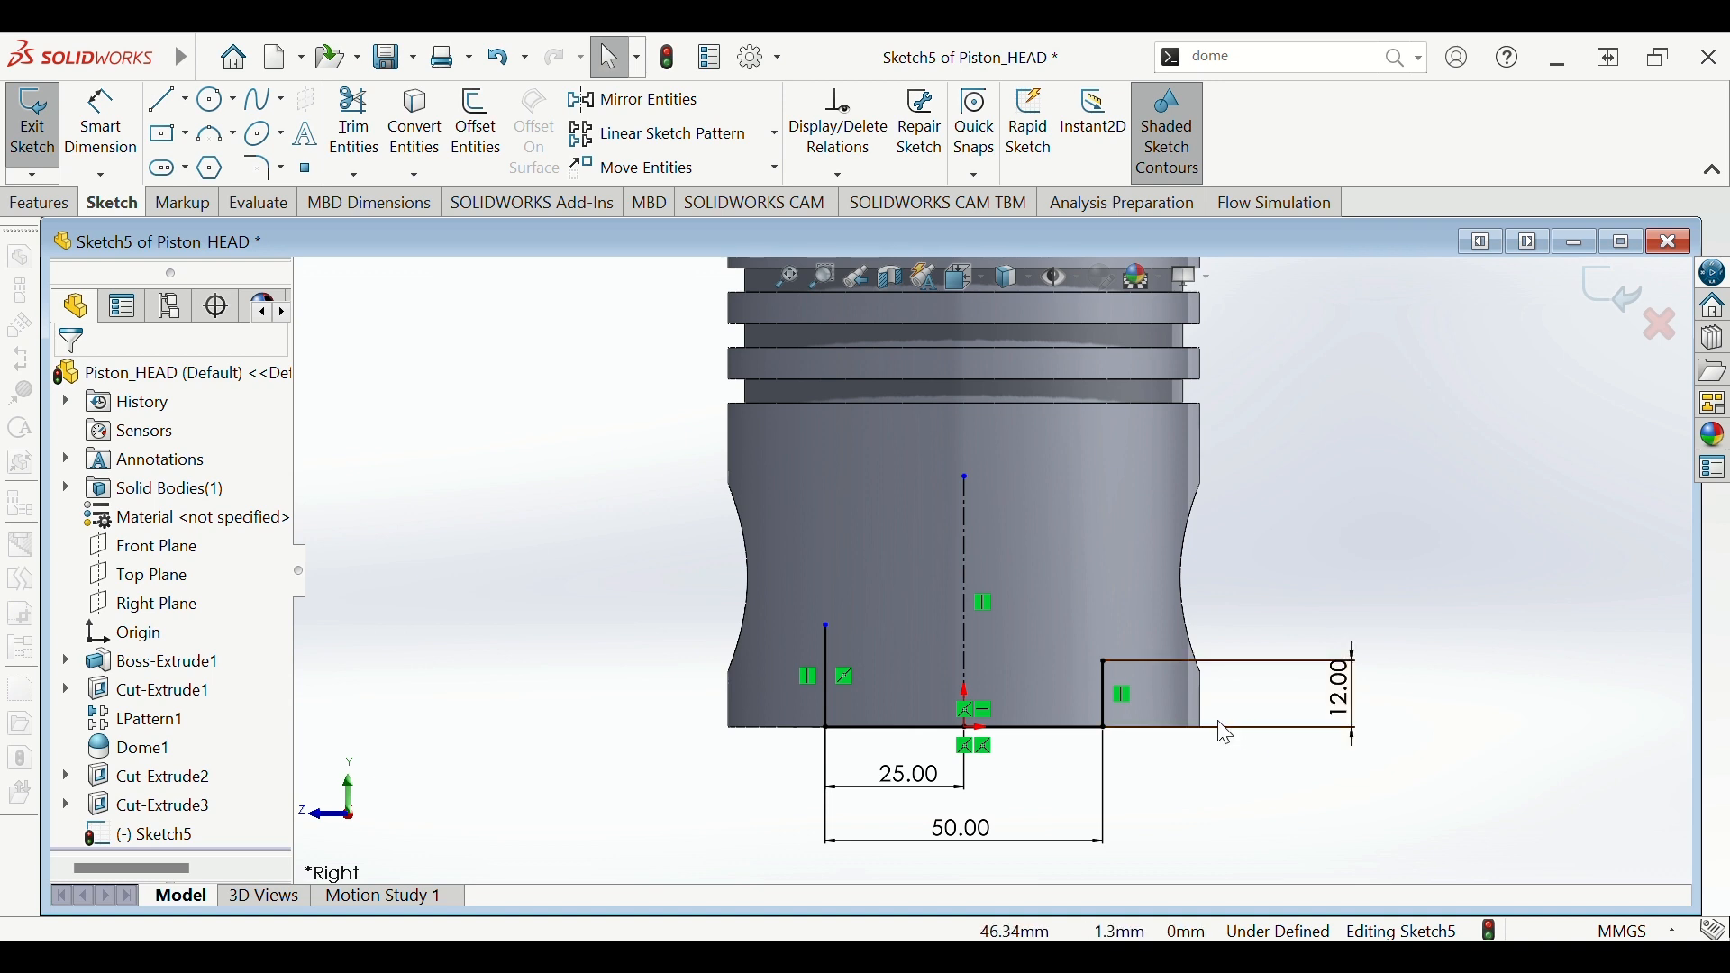
{"action": "left_click", "coordinate": [1102, 692]}
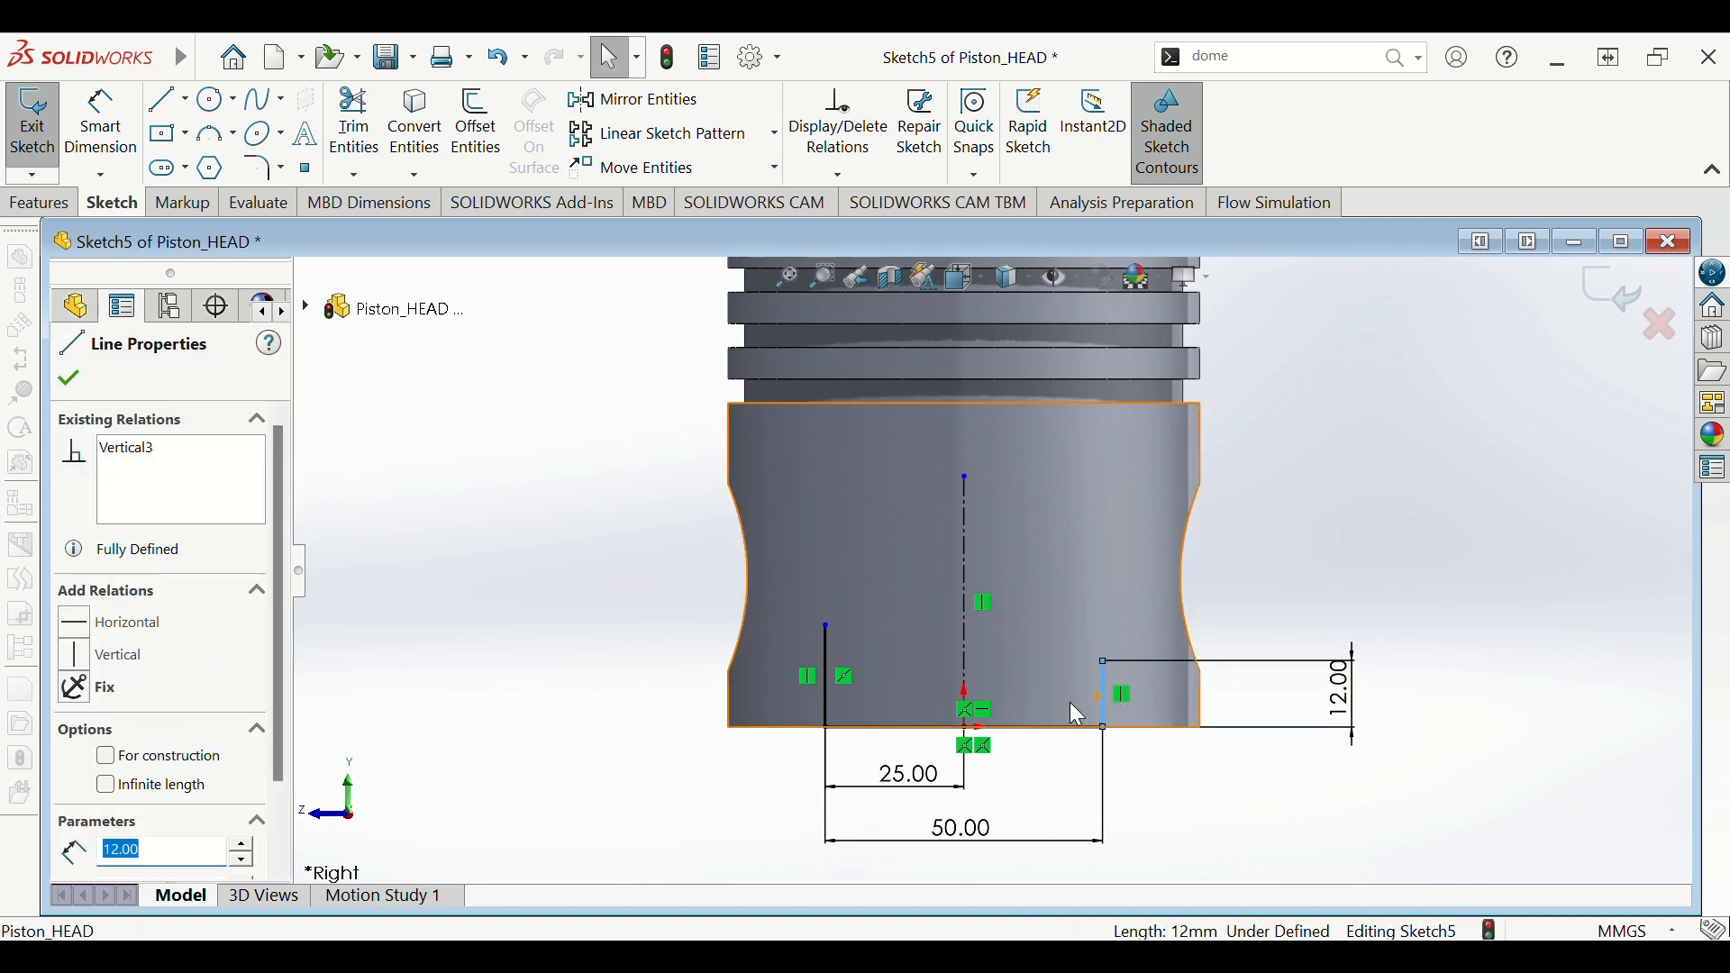
{"action": "left_click", "coordinate": [823, 691], "text": "ctrl"}
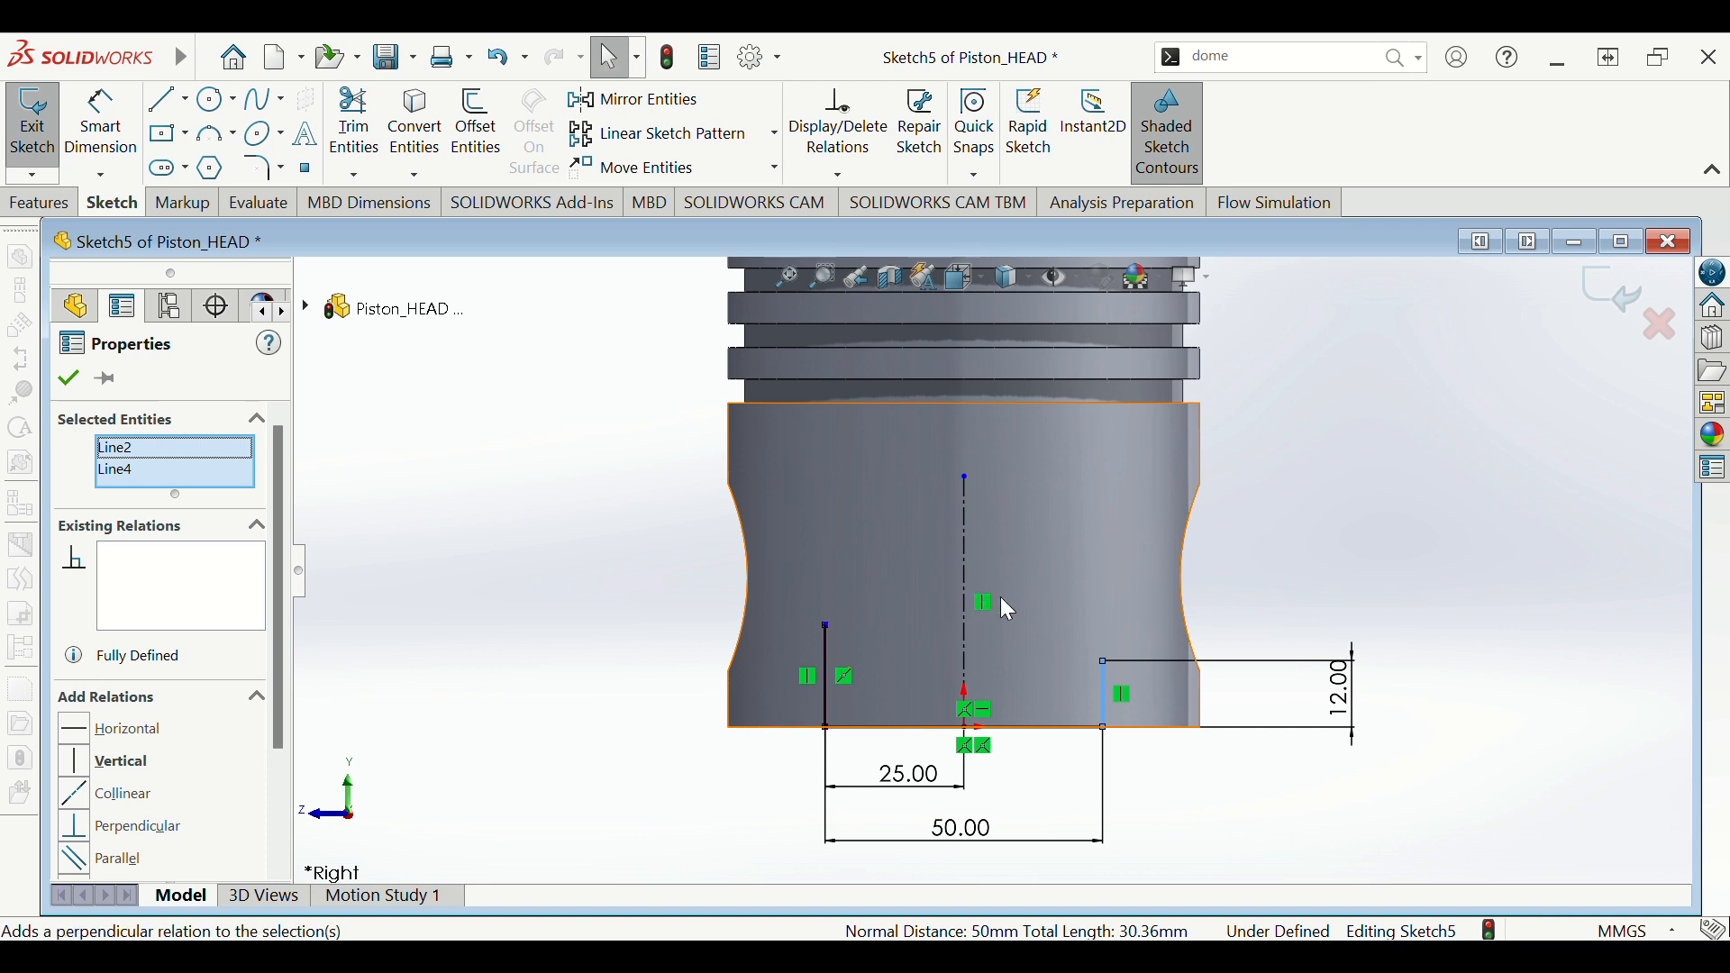
{"action": "left_click", "coordinate": [1063, 597]}
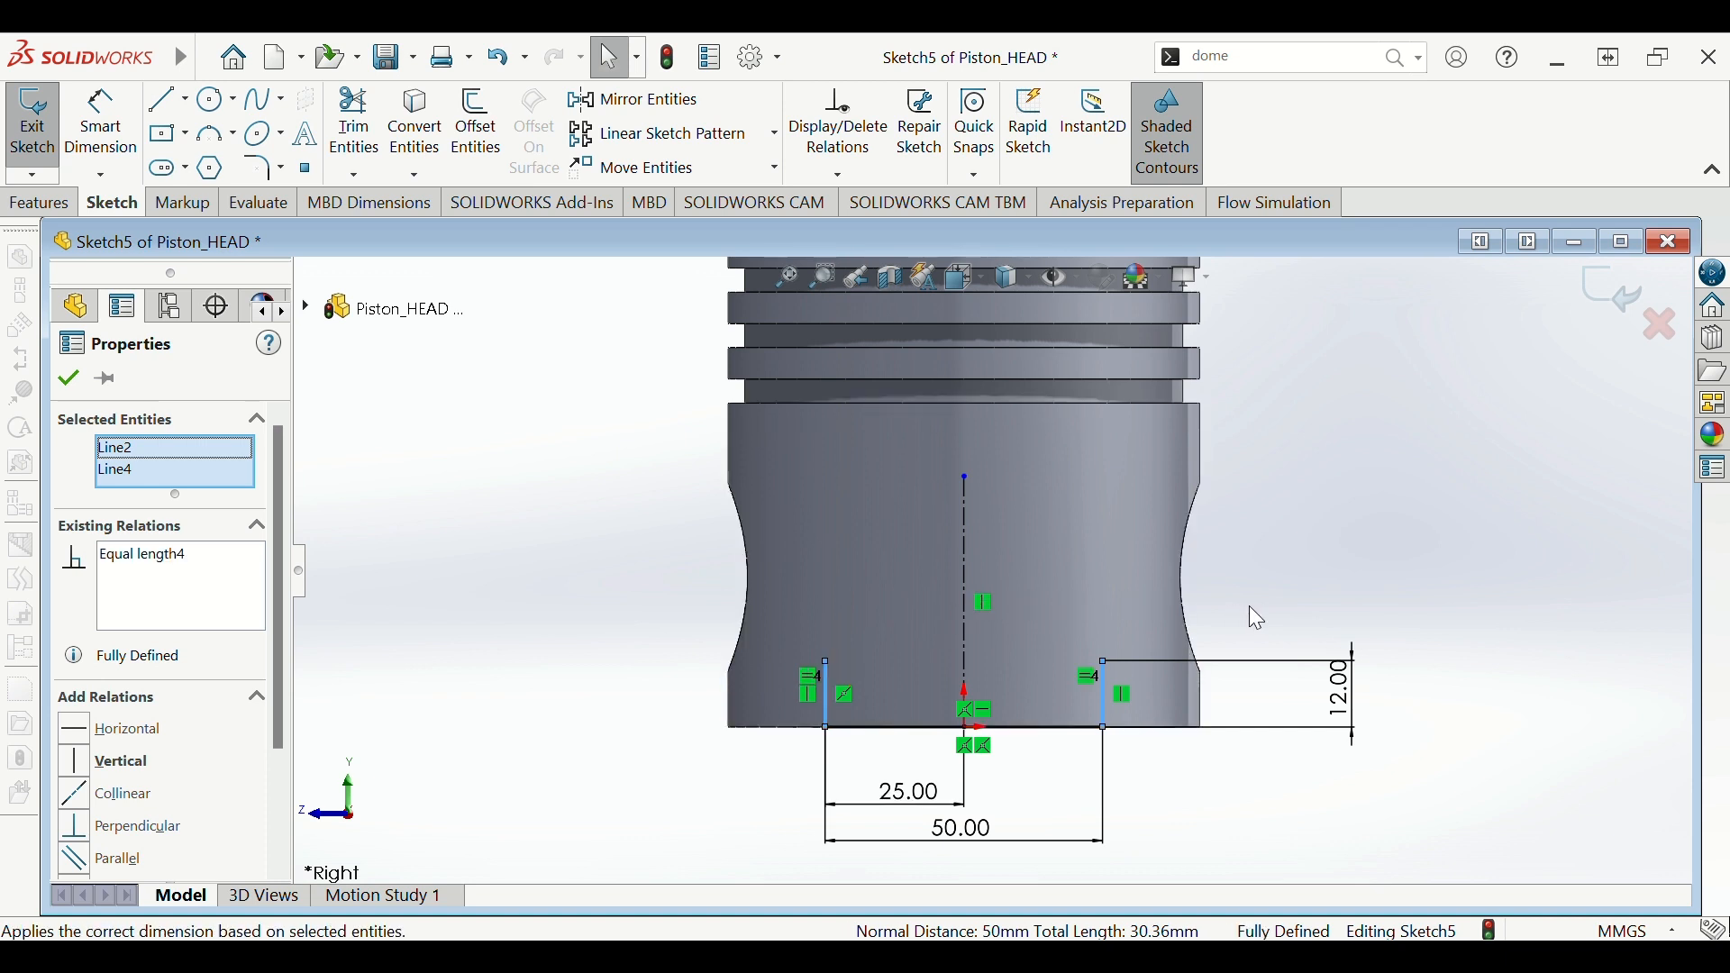
{"action": "key", "text": "Escape"}
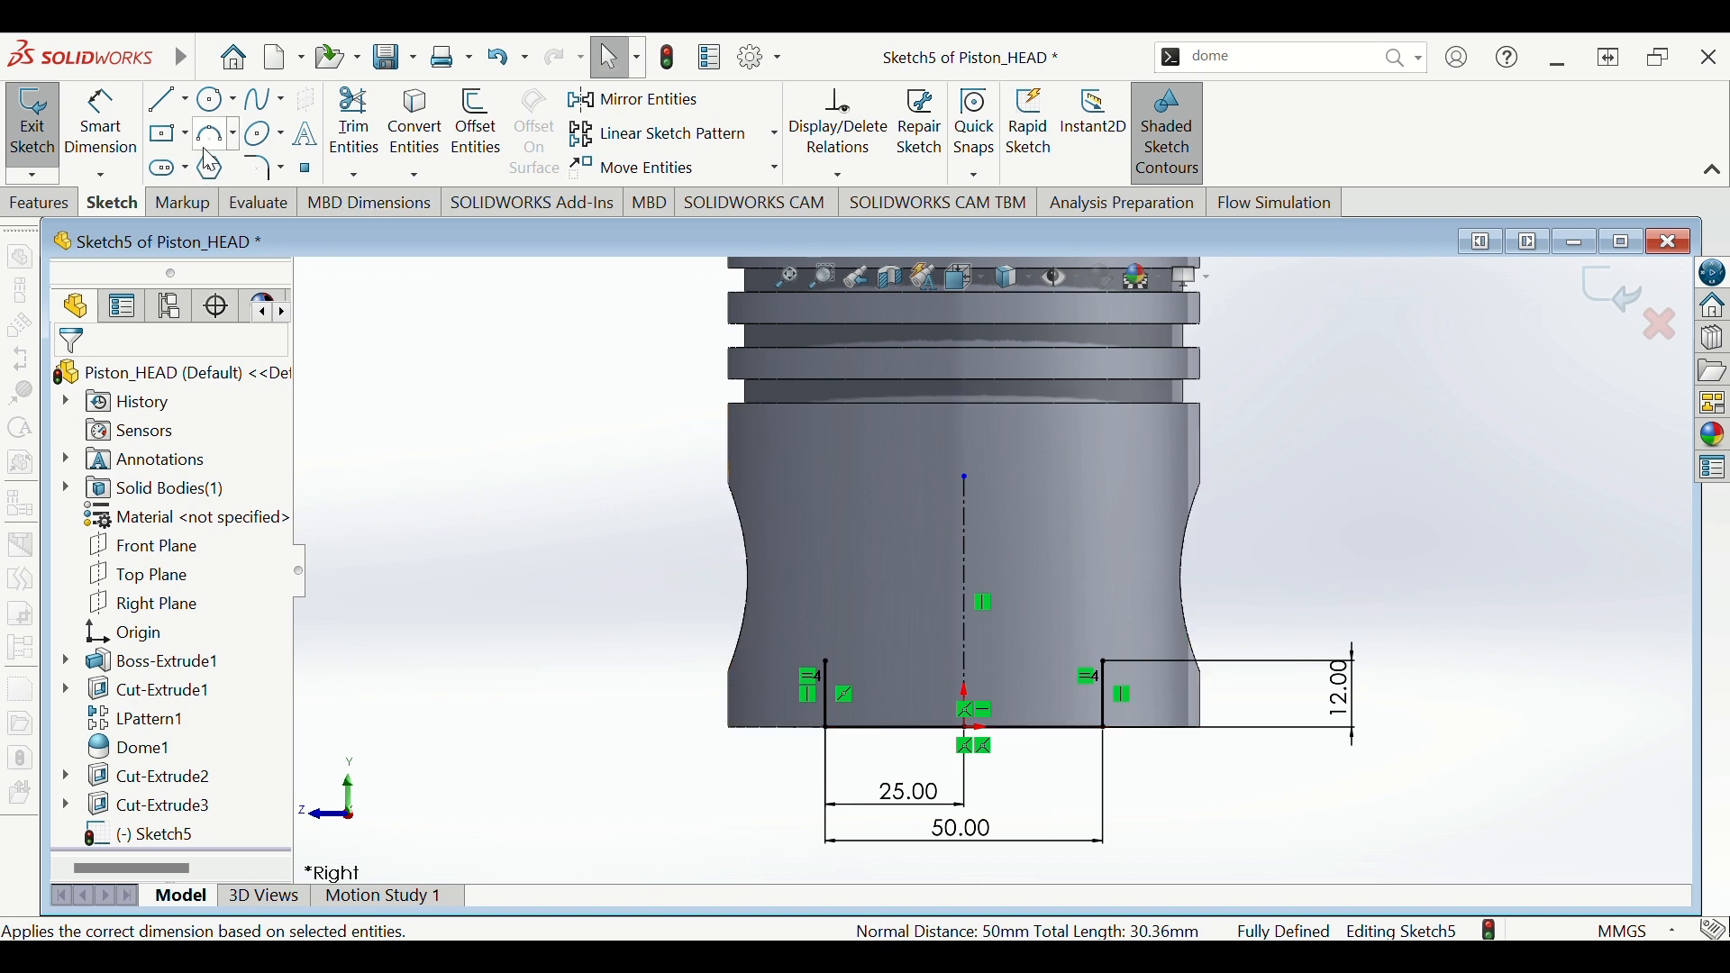
- Draw a three-point arc joining the tops of the two vertical lines in Sketch5
{"action": "left_click", "coordinate": [234, 138]}
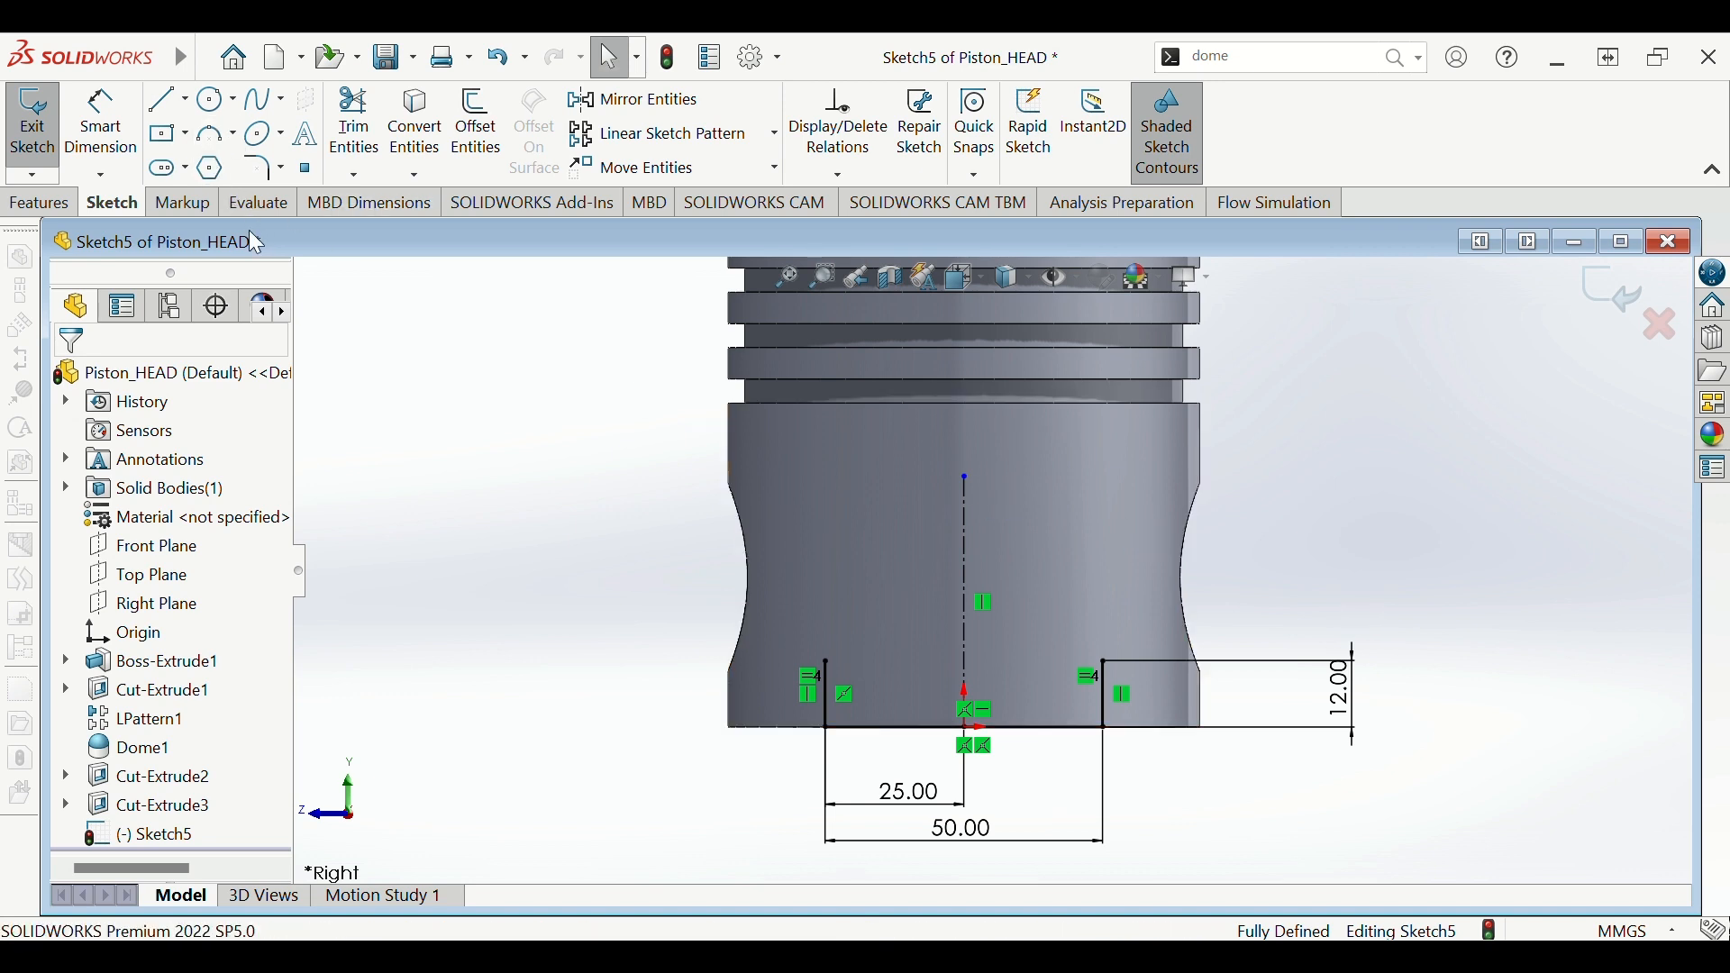
{"action": "left_click", "coordinate": [827, 664]}
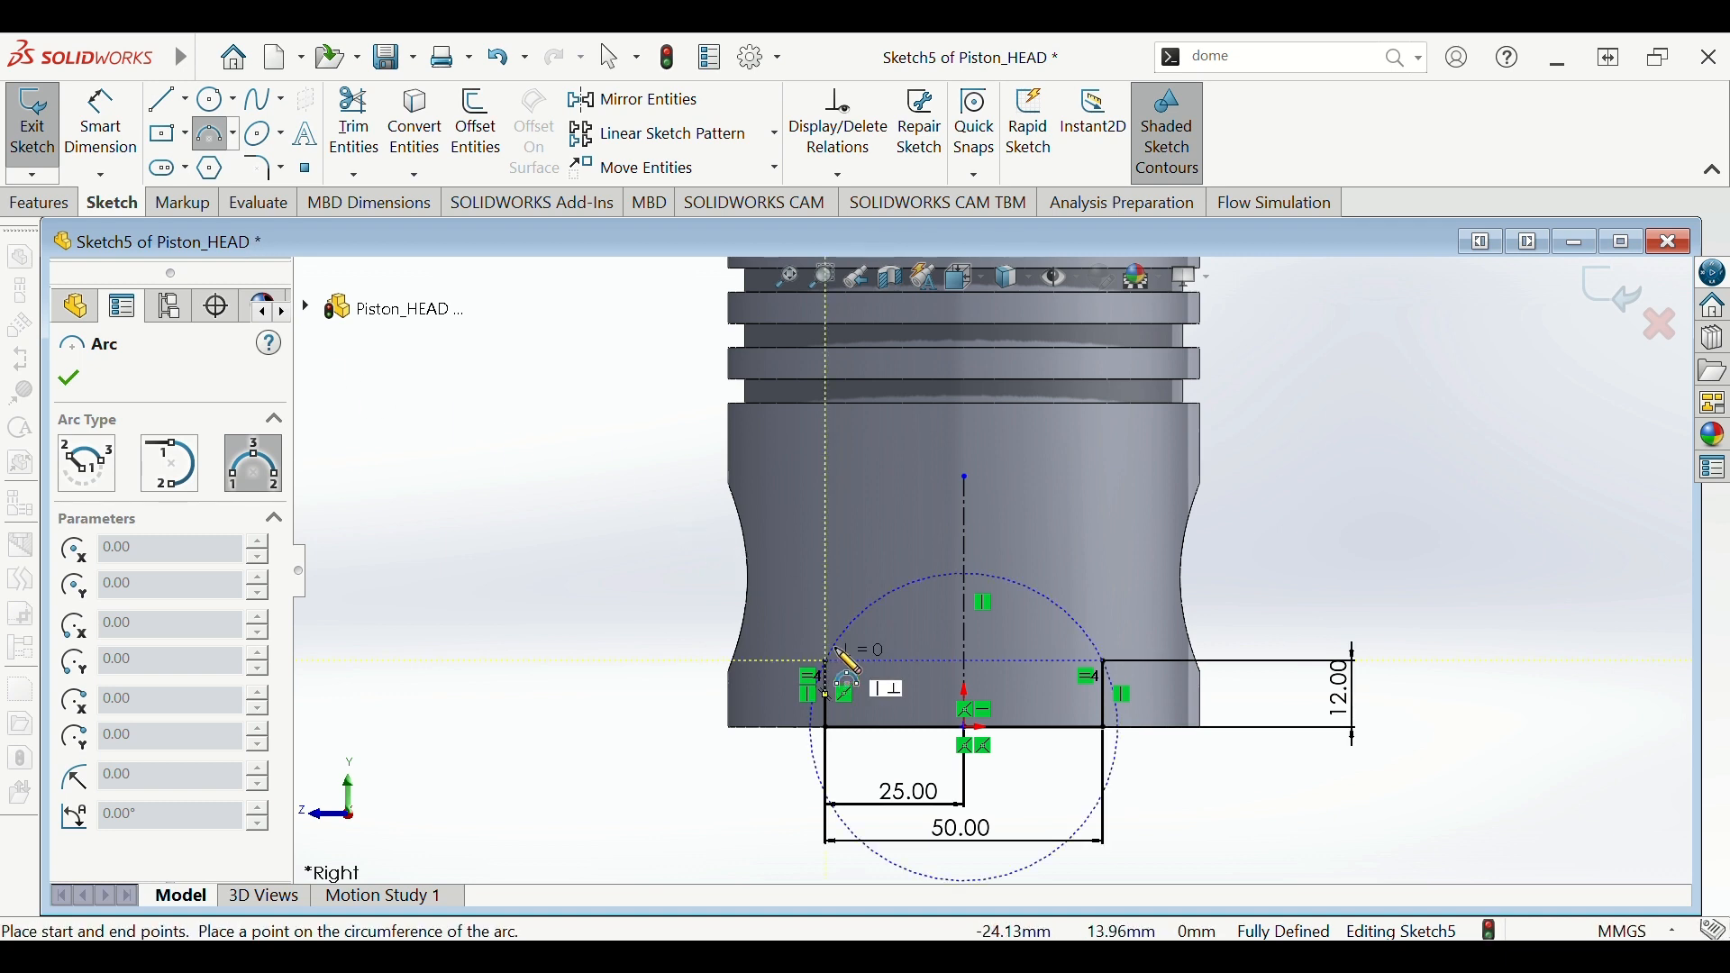
{"action": "left_click", "coordinate": [1105, 664]}
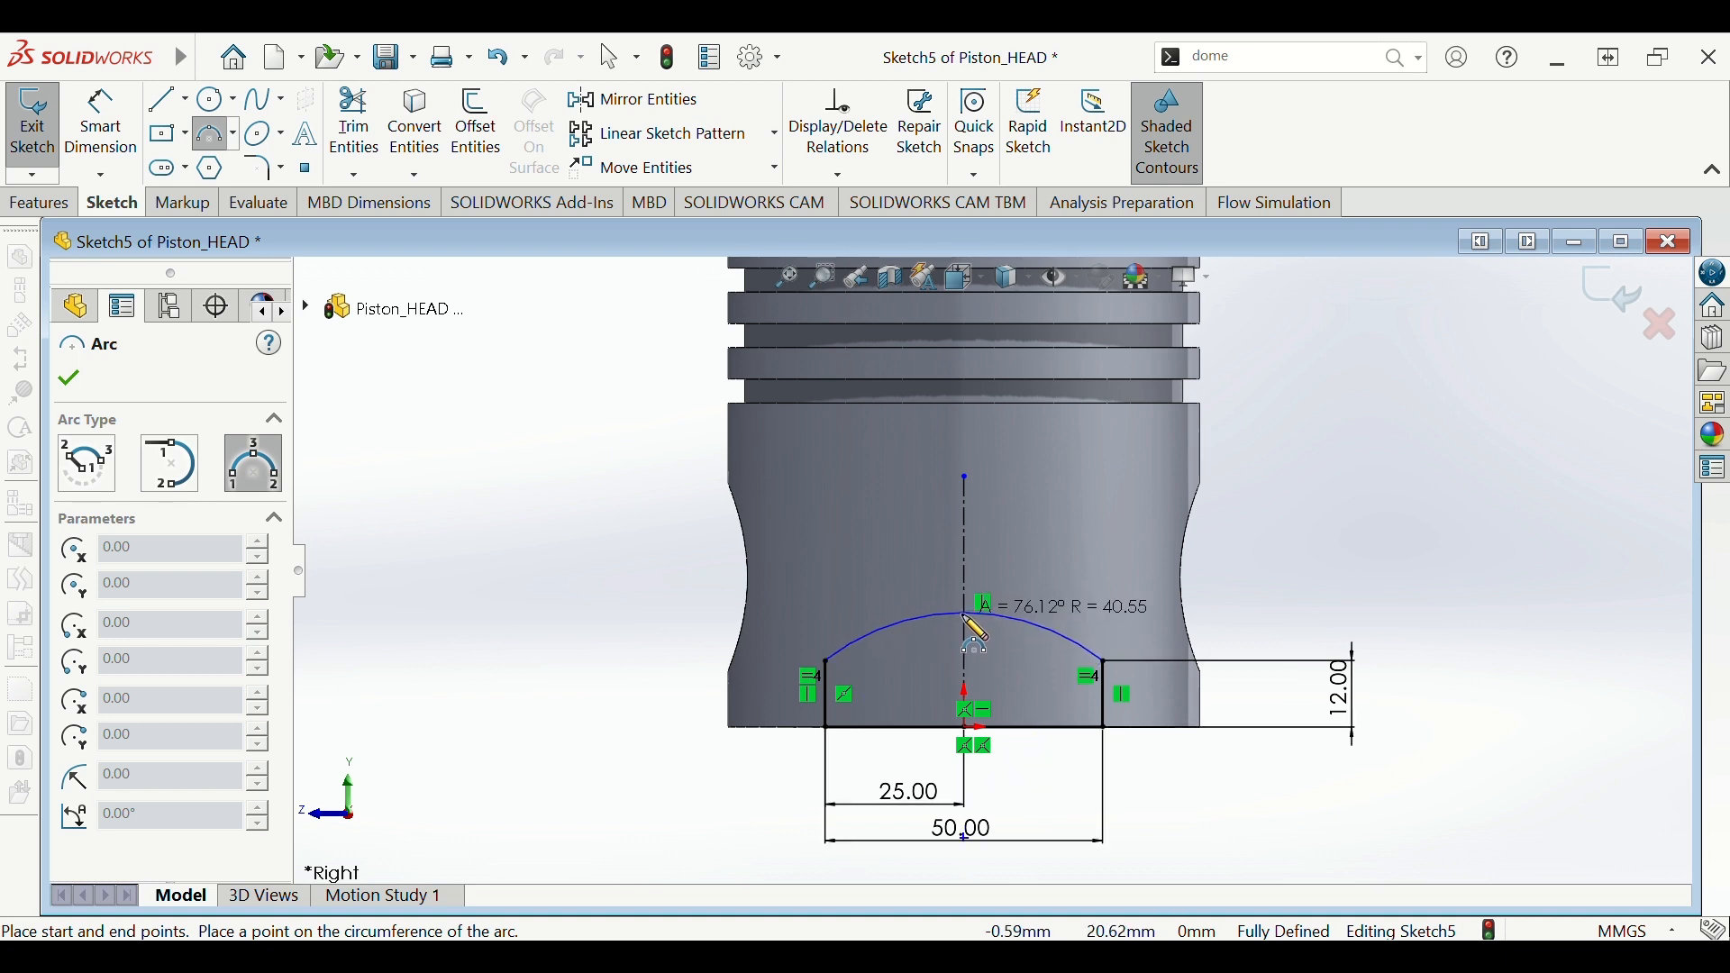
{"action": "left_click", "coordinate": [1022, 617]}
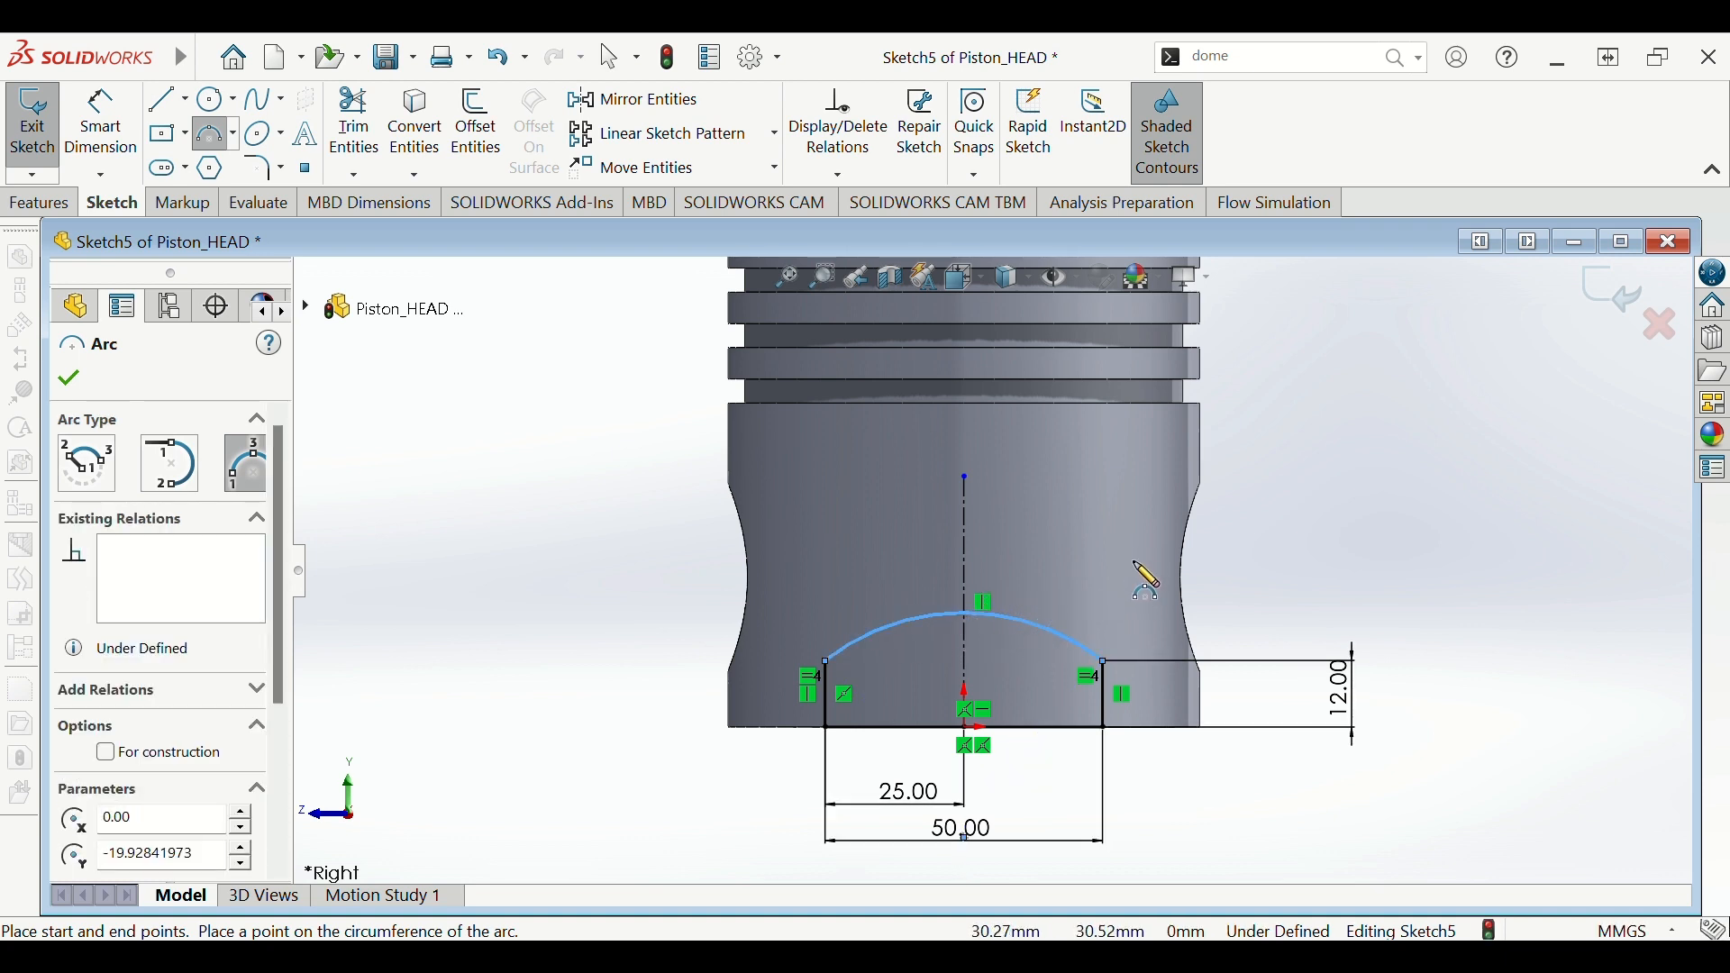
{"action": "key", "text": "Escape"}
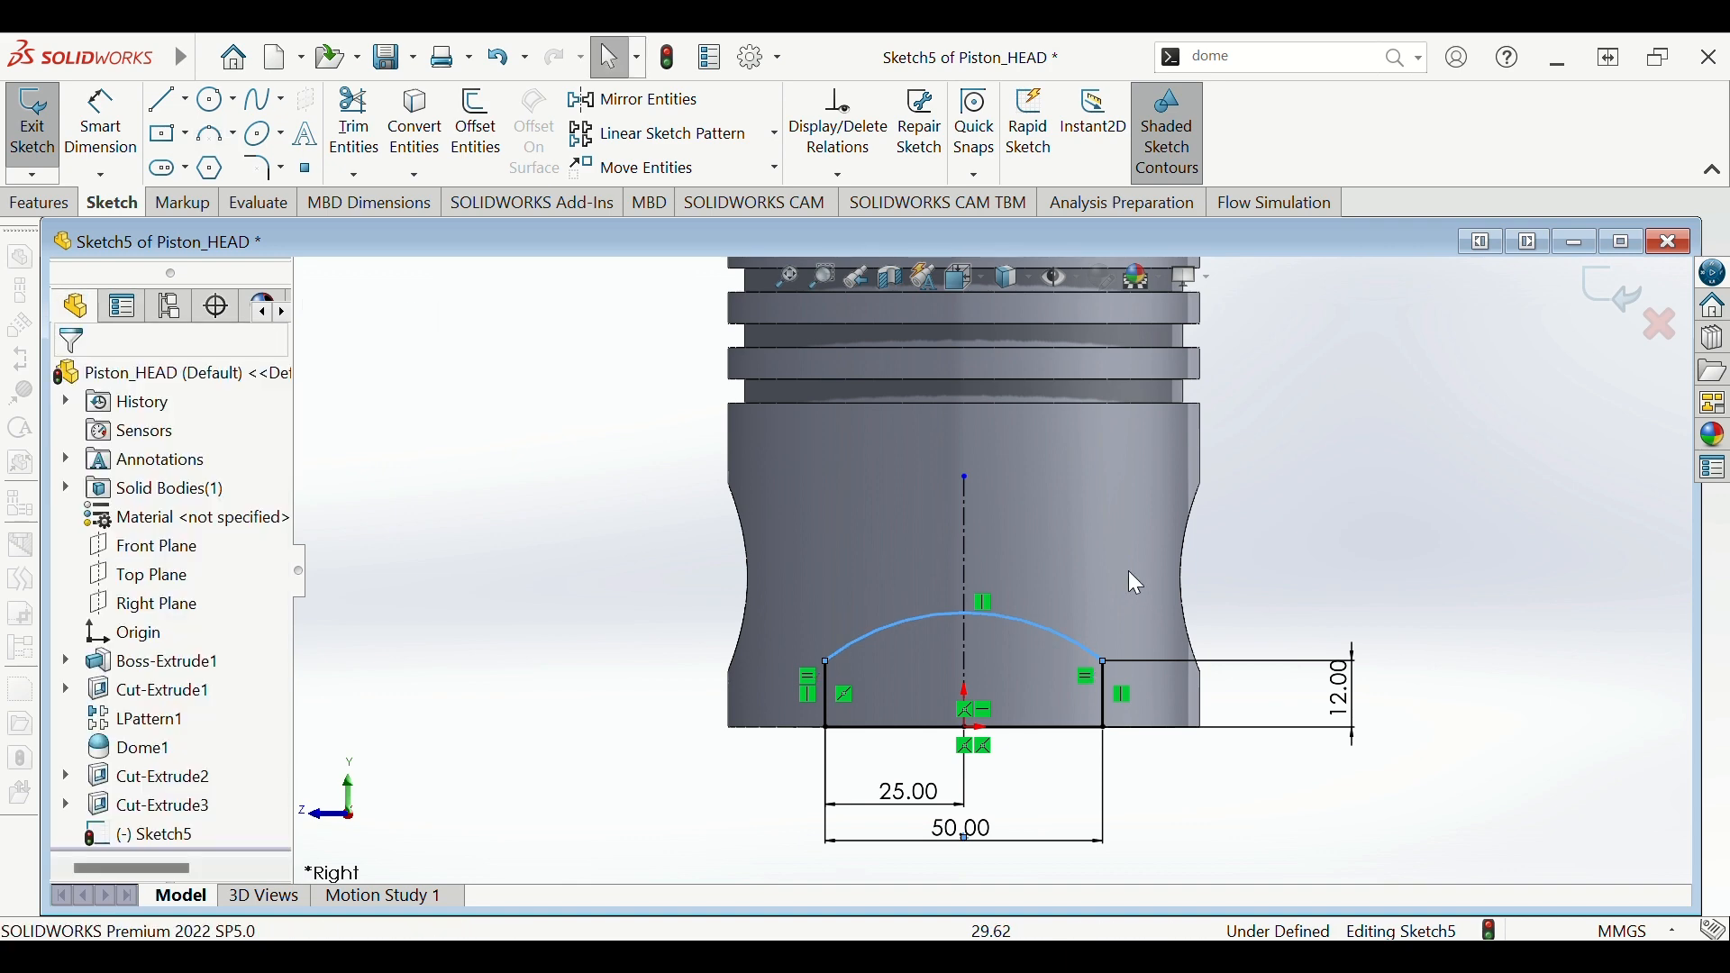
- Dimension the arc's radius to 40 mm, fully defining Sketch5
{"action": "key", "text": "d"}
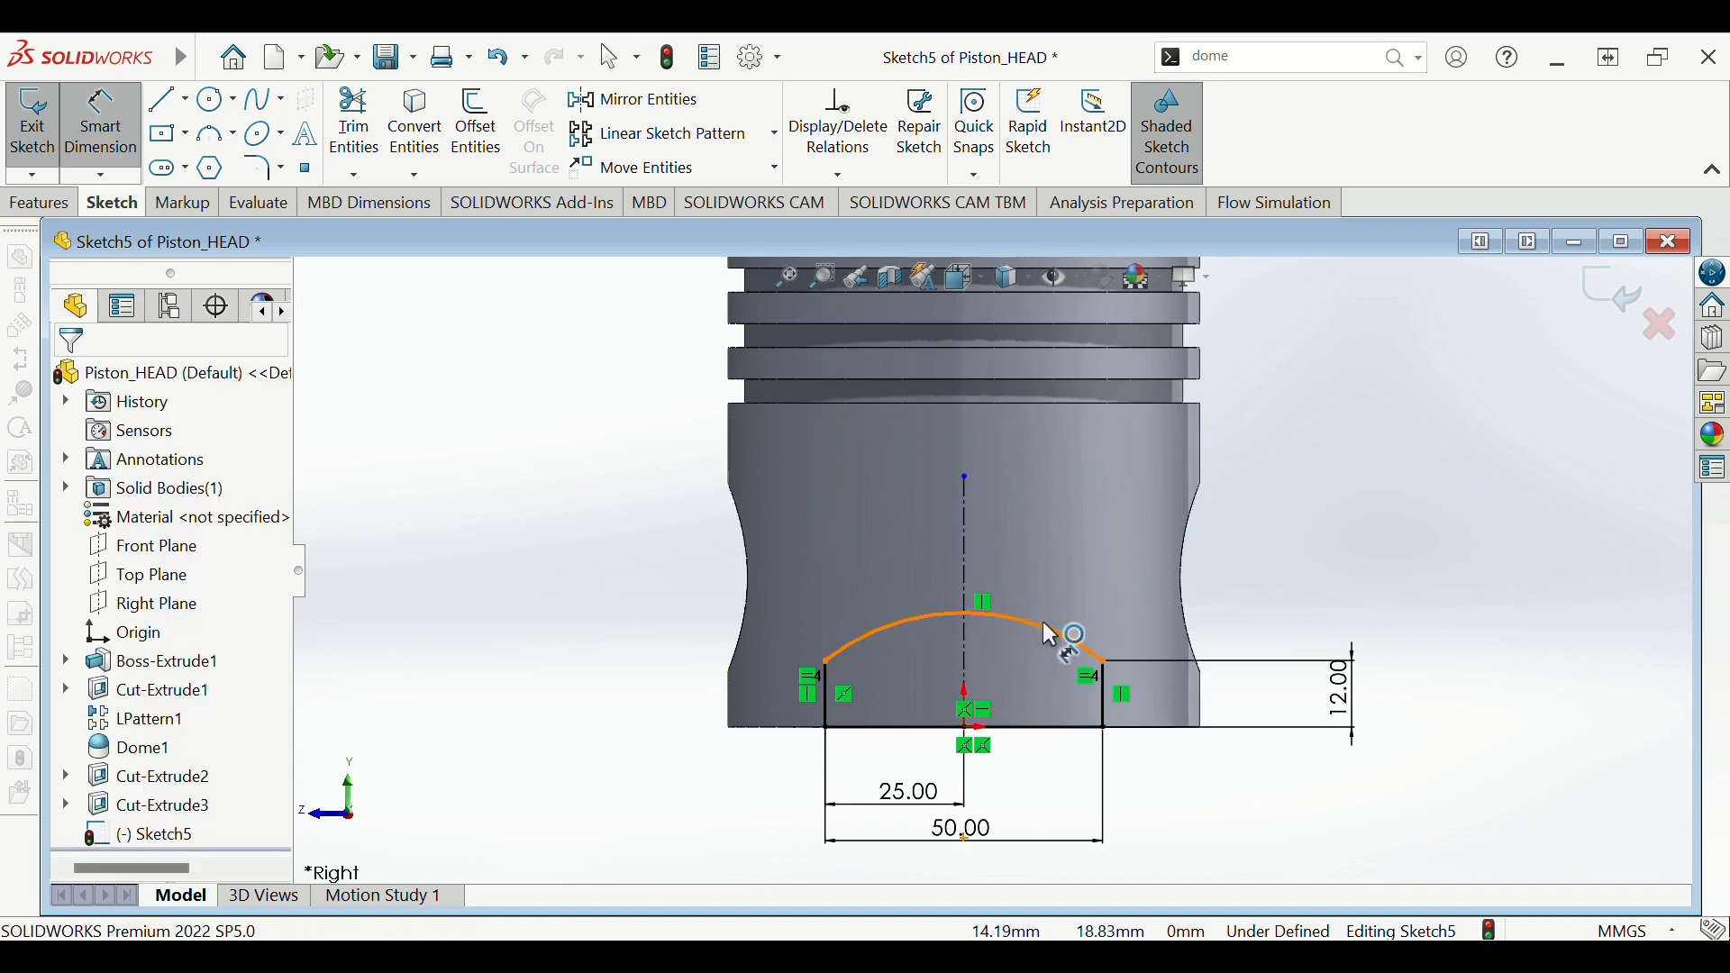
{"action": "left_click", "coordinate": [1043, 631]}
{"action": "left_click", "coordinate": [1340, 546]}
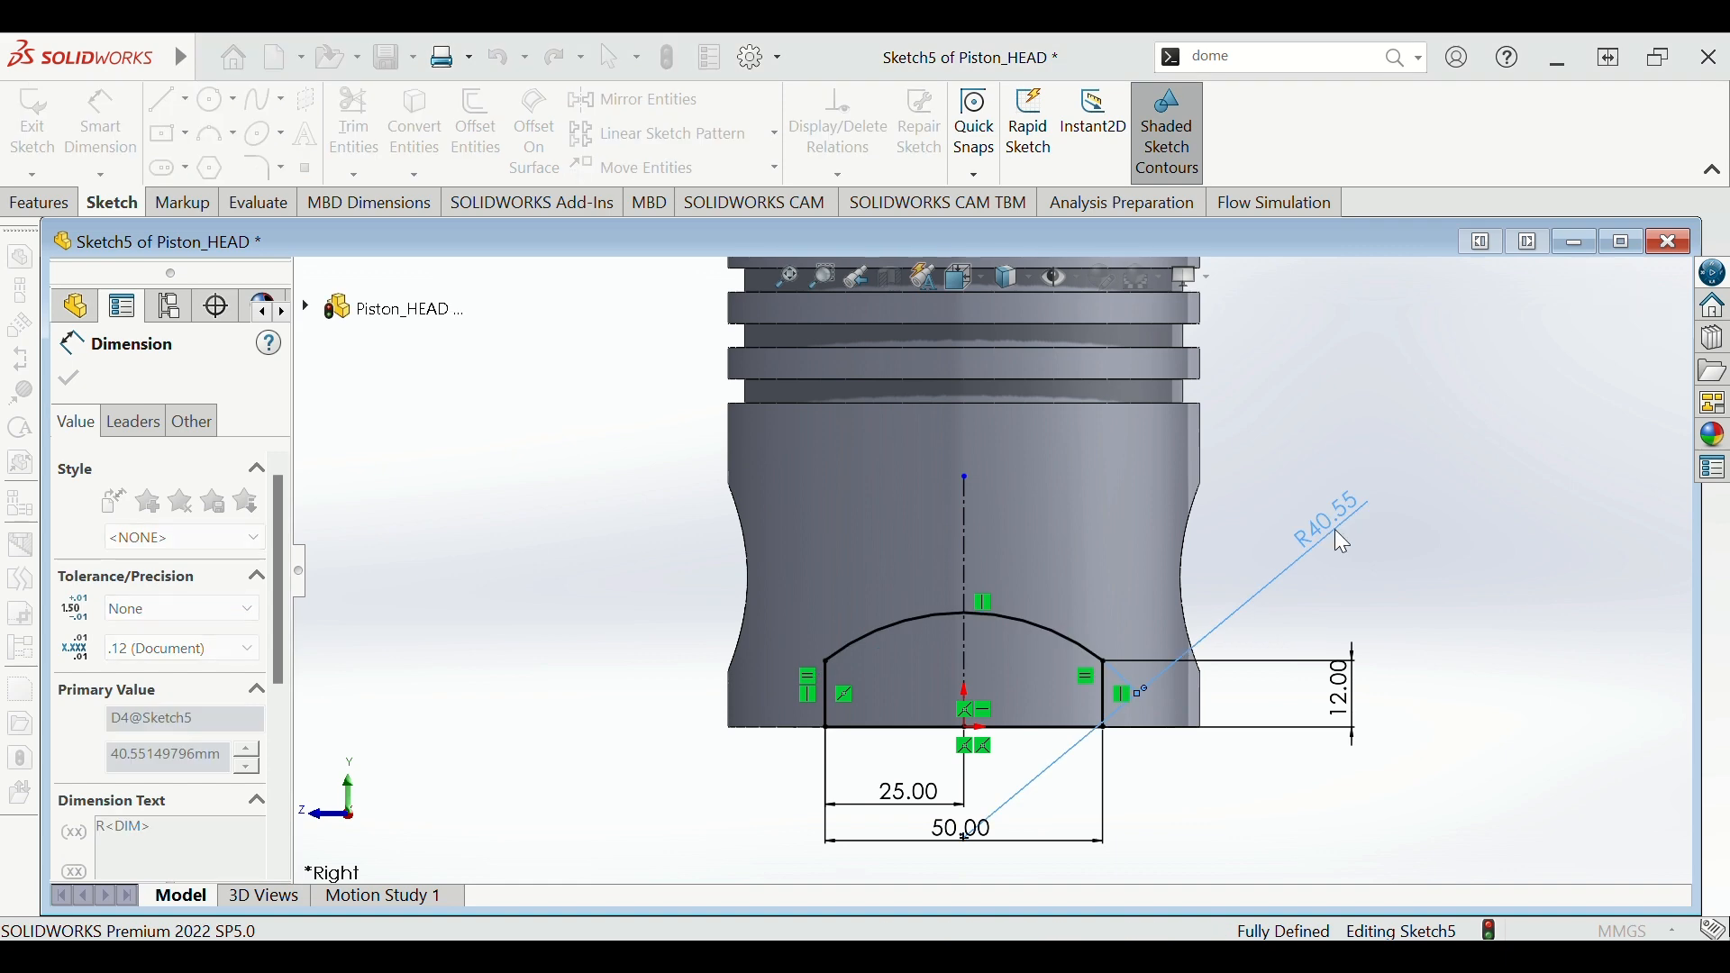
{"action": "type", "text": "40"}
{"action": "key", "text": "Return"}
{"action": "key", "text": "Escape"}
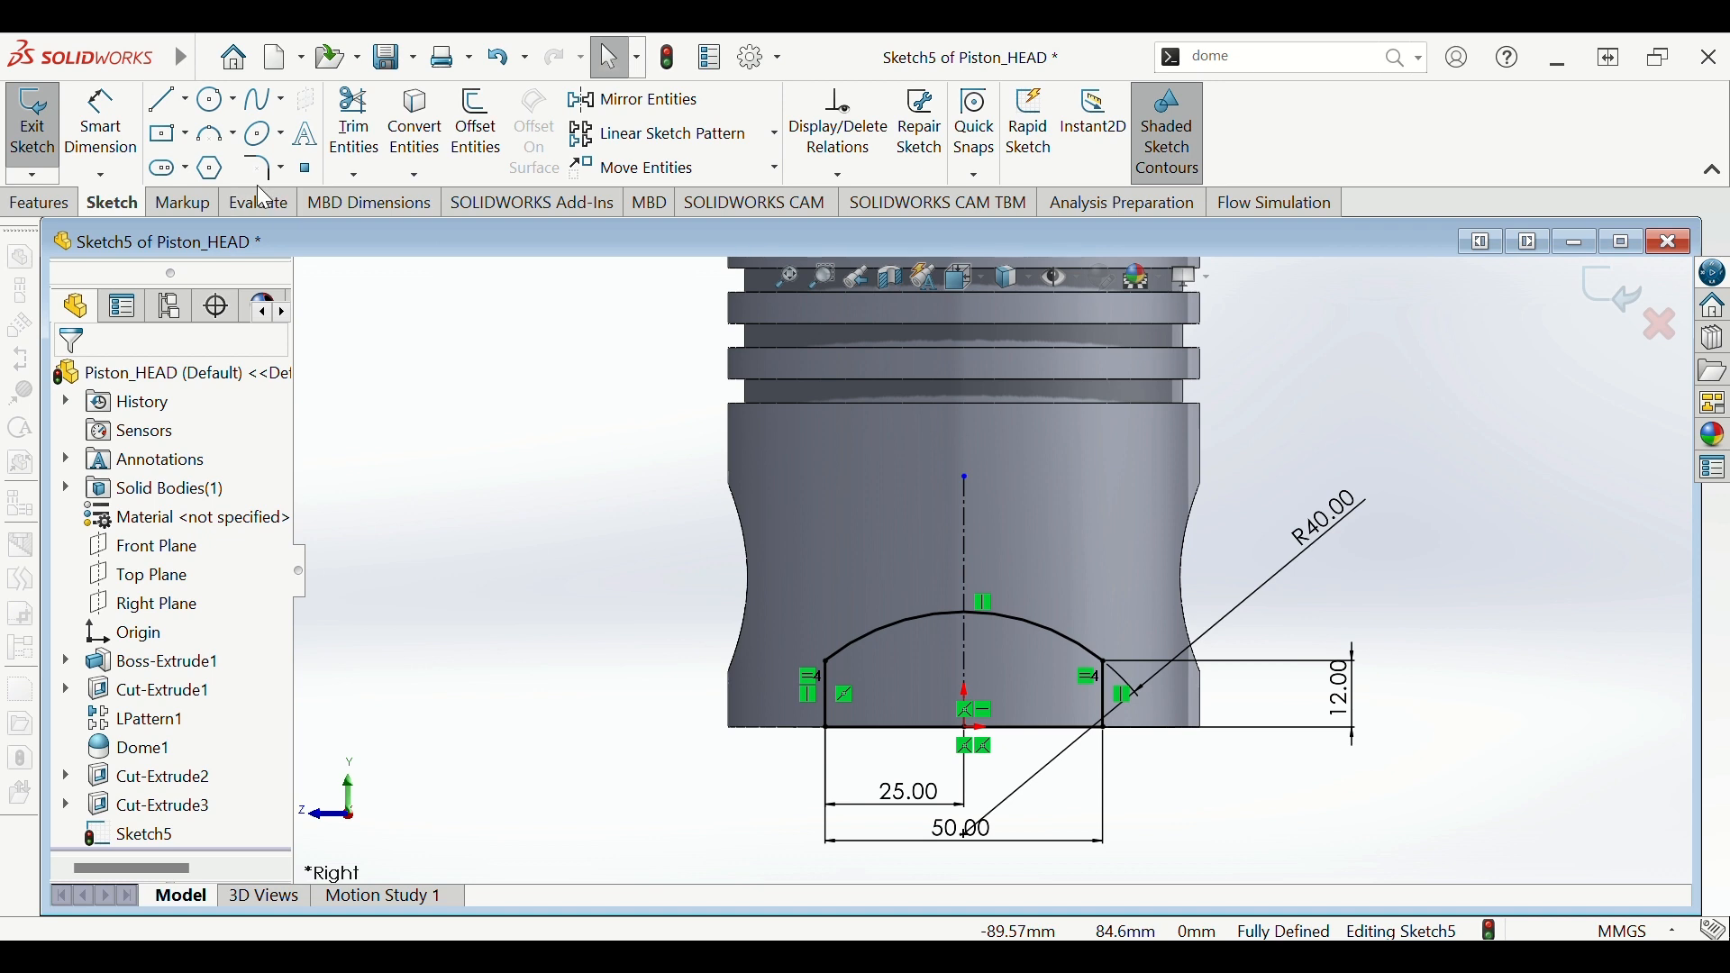
{"action": "left_click", "coordinate": [39, 204]}
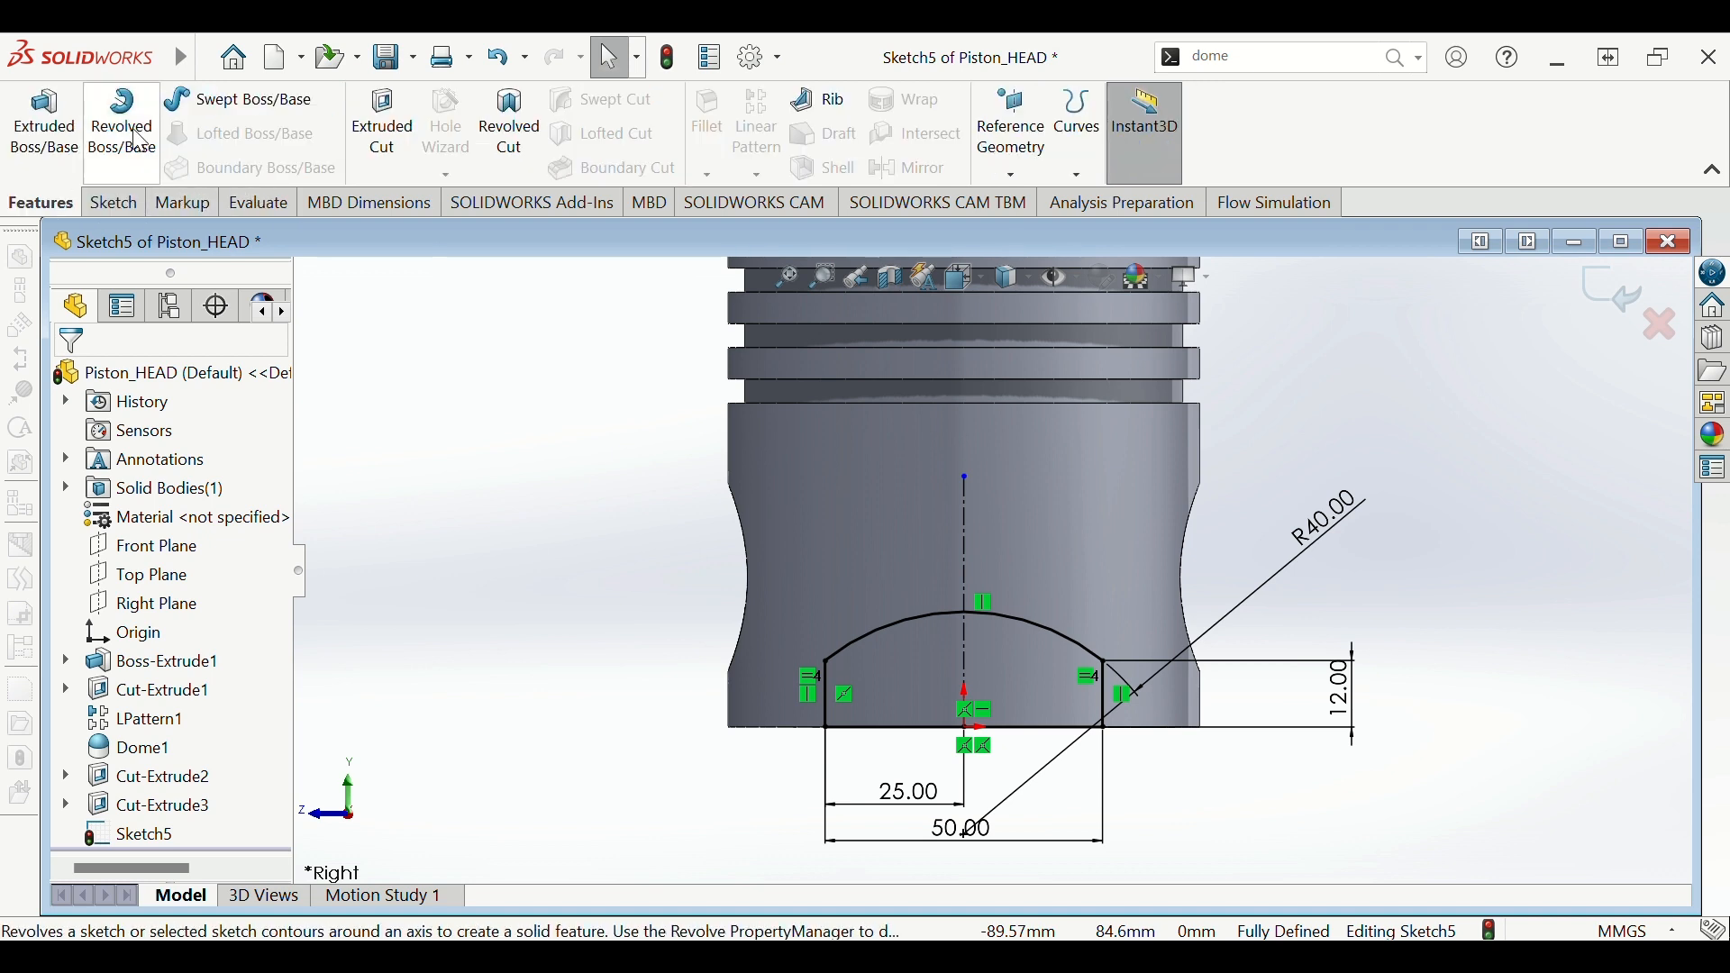
- Extruded-cut the arch Sketch5 Through All - Both, notching both sides of the skirt bottom
{"action": "left_click", "coordinate": [385, 126]}
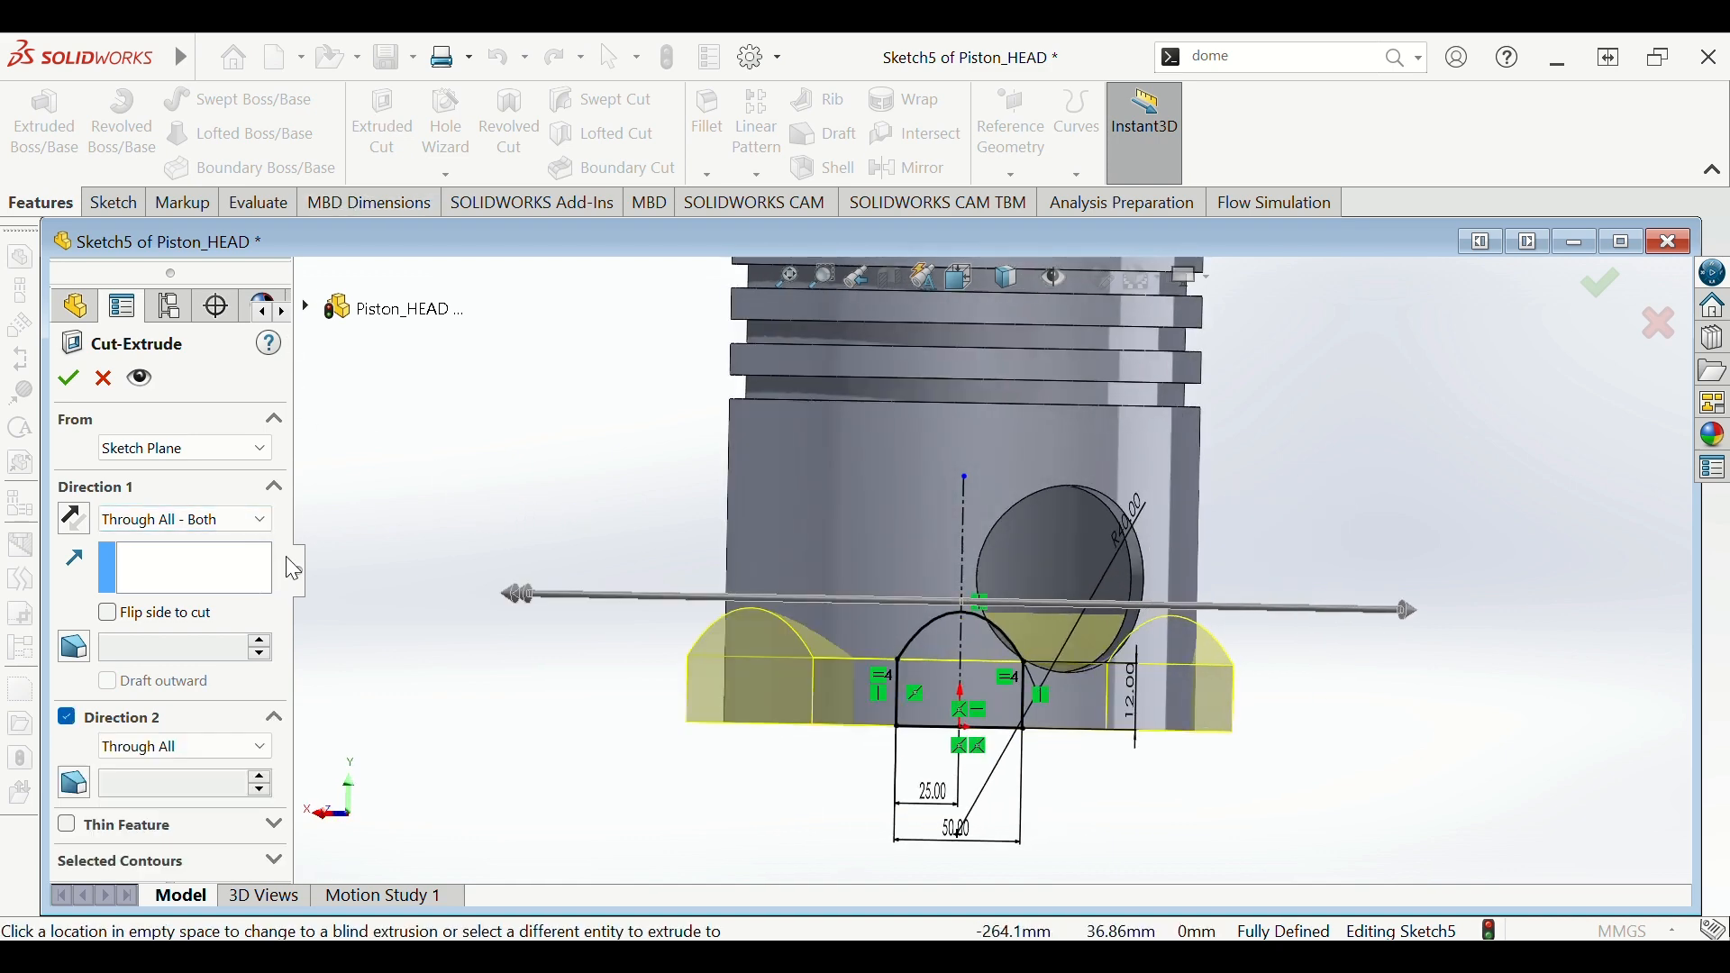
{"action": "left_click", "coordinate": [72, 380]}
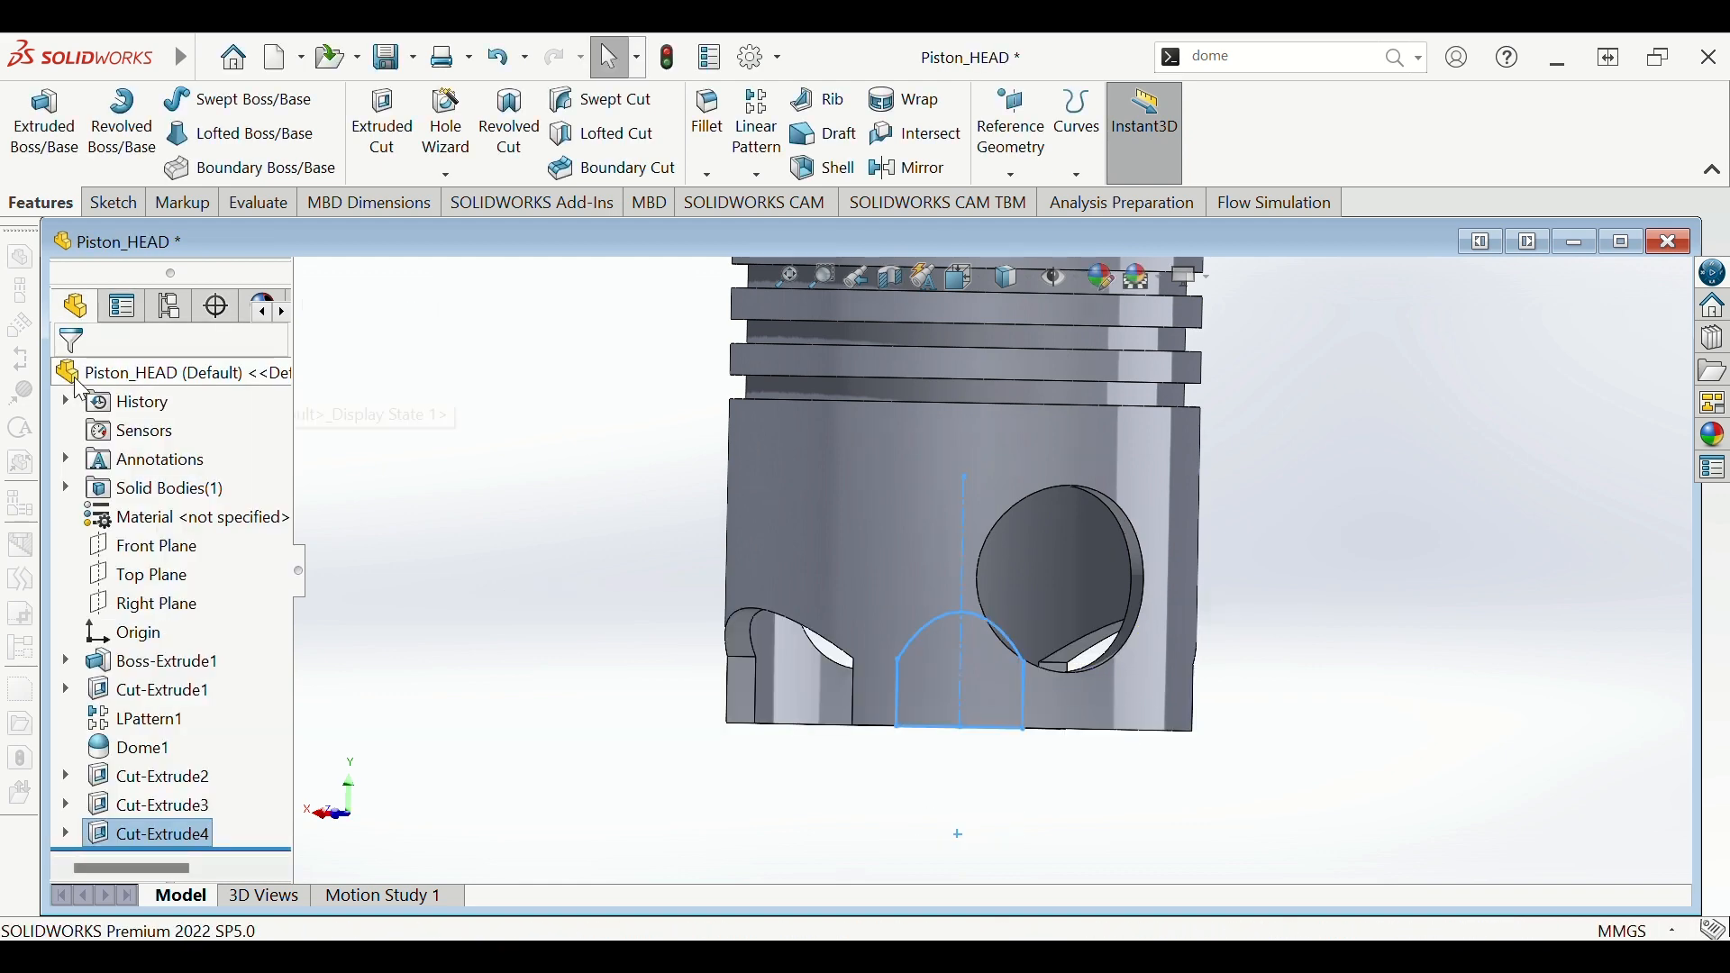
{"action": "mouse_move", "coordinate": [536, 512]}
{"action": "middle_mouse_down"}
{"action": "mouse_move", "coordinate": [792, 538]}
{"action": "mouse_move", "coordinate": [699, 522]}
{"action": "mouse_move", "coordinate": [753, 513]}
{"action": "mouse_move", "coordinate": [538, 497]}
{"action": "middle_mouse_up"}
{"action": "scroll", "coordinate": [531, 486], "scroll_direction": "down", "scroll_amount": 1}
{"action": "scroll", "coordinate": [592, 556], "scroll_direction": "down", "scroll_amount": 1}
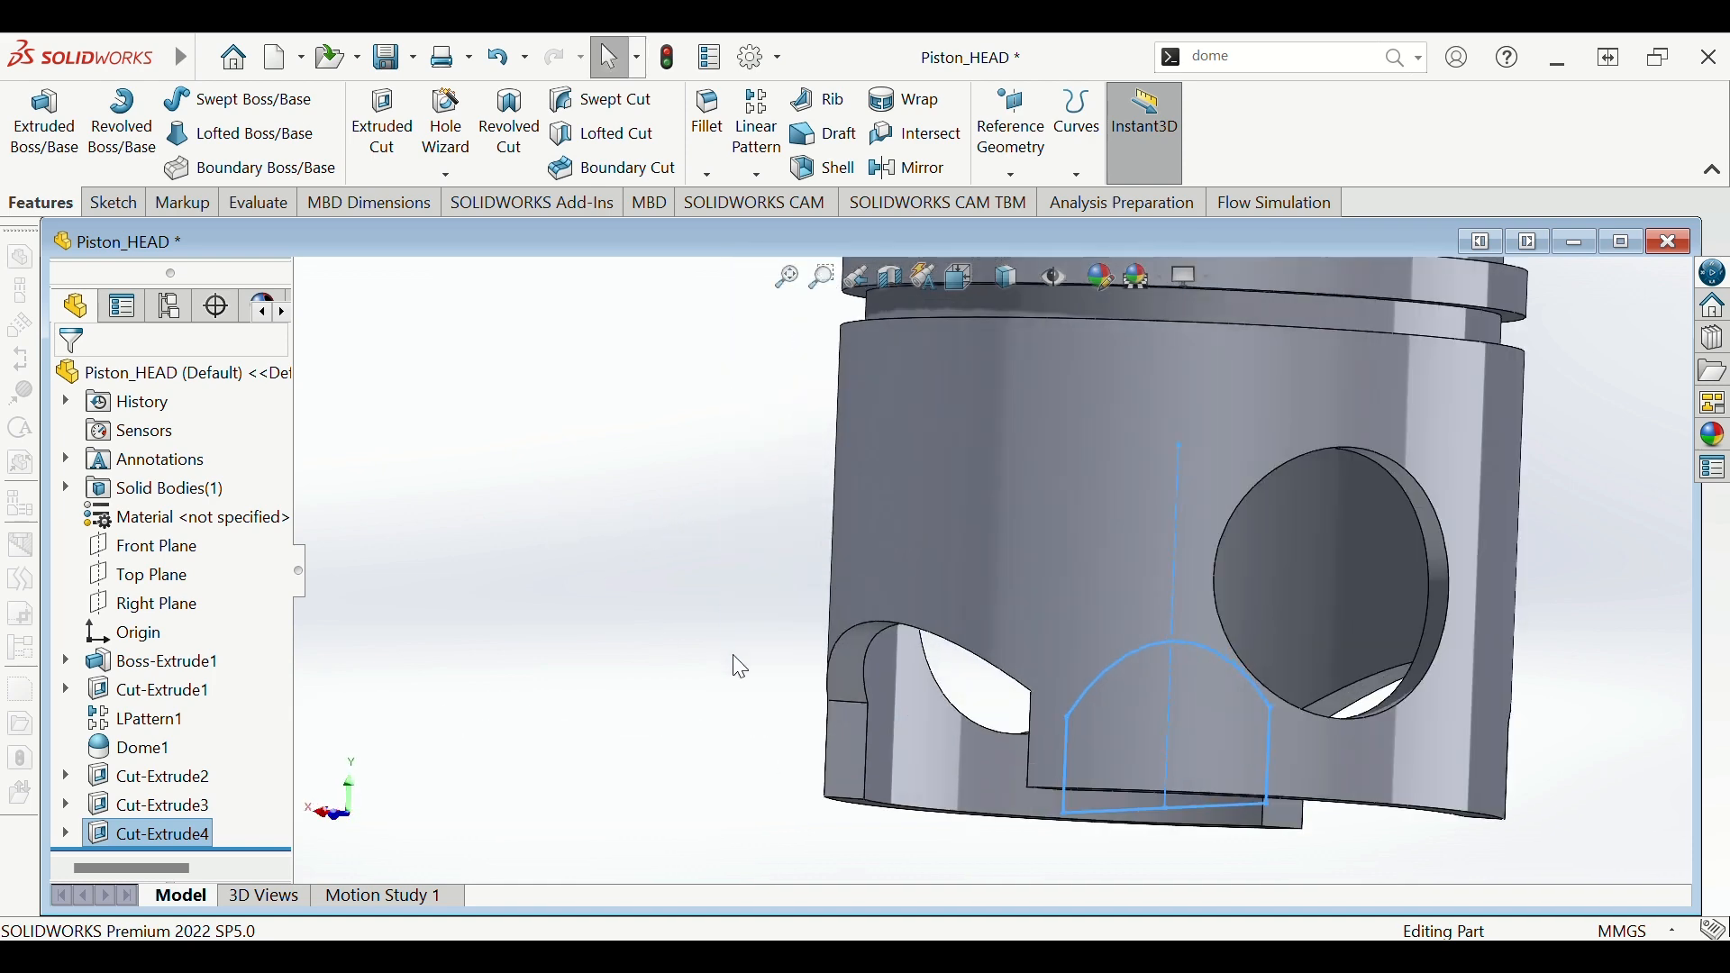
{"action": "middle_click_drag", "start_coordinate": [732, 656], "coordinate": [792, 626]}
{"action": "scroll", "coordinate": [771, 602], "scroll_direction": "down", "scroll_amount": 1}
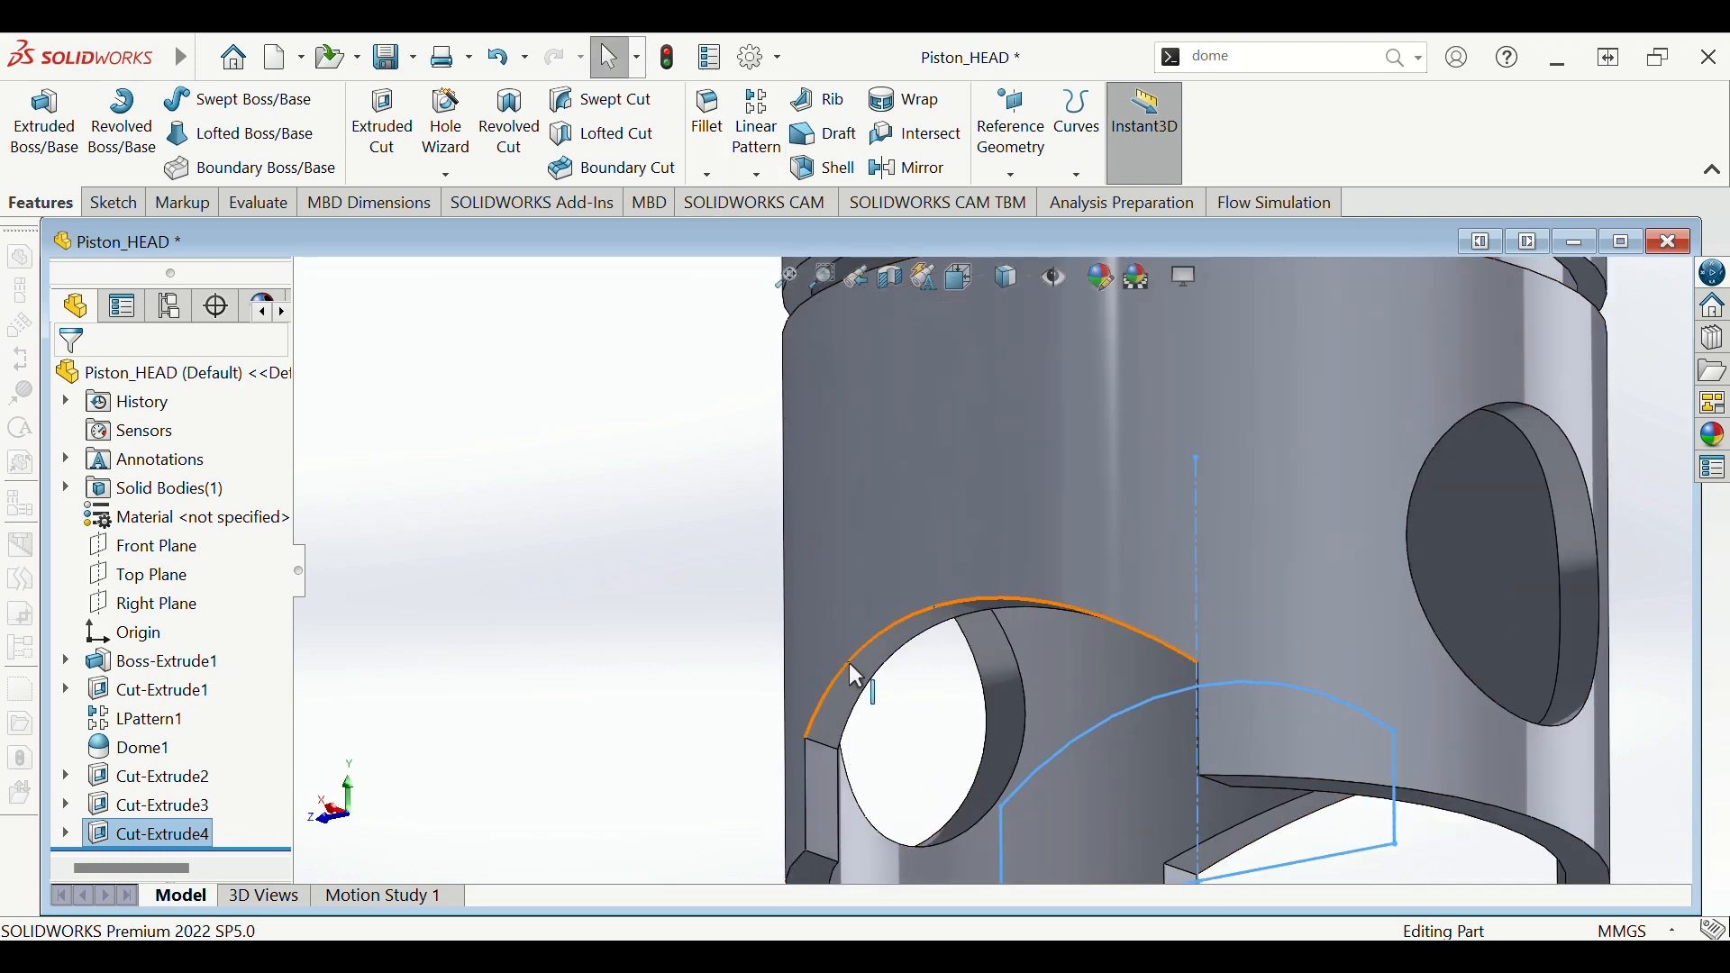
{"action": "left_click", "coordinate": [701, 109]}
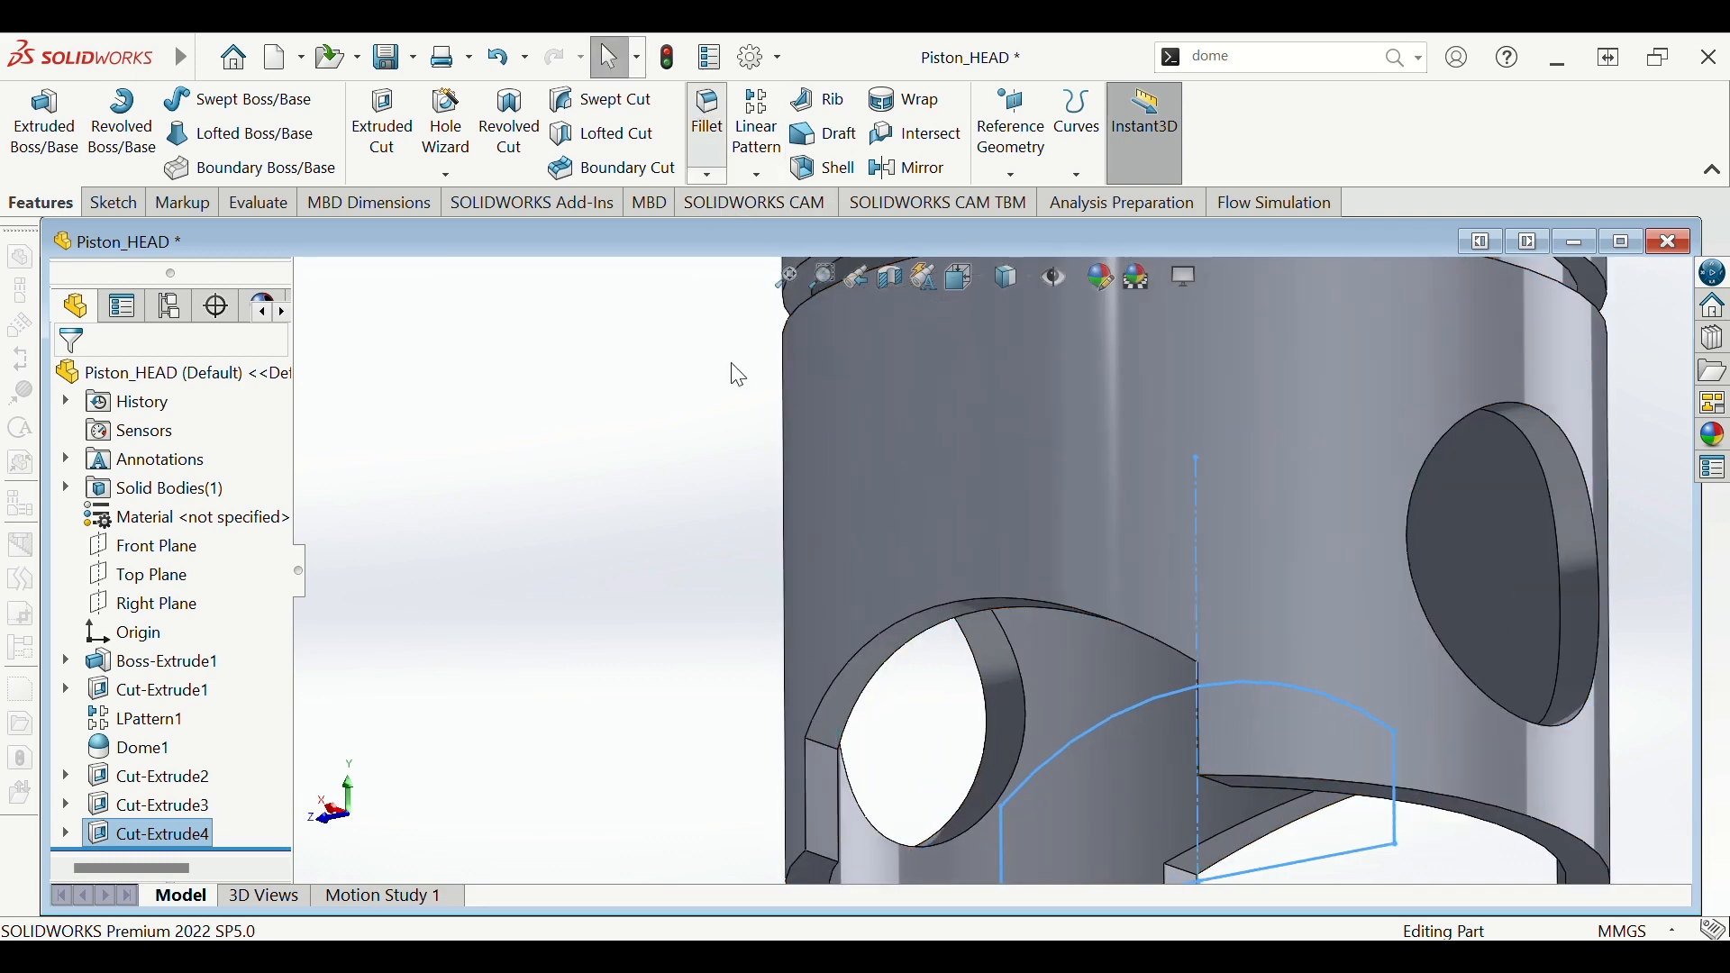
- Round the four corner edges of the arched skirt notches with a 10 mm fillet
{"action": "scroll", "coordinate": [827, 744], "scroll_direction": "down", "scroll_amount": 1}
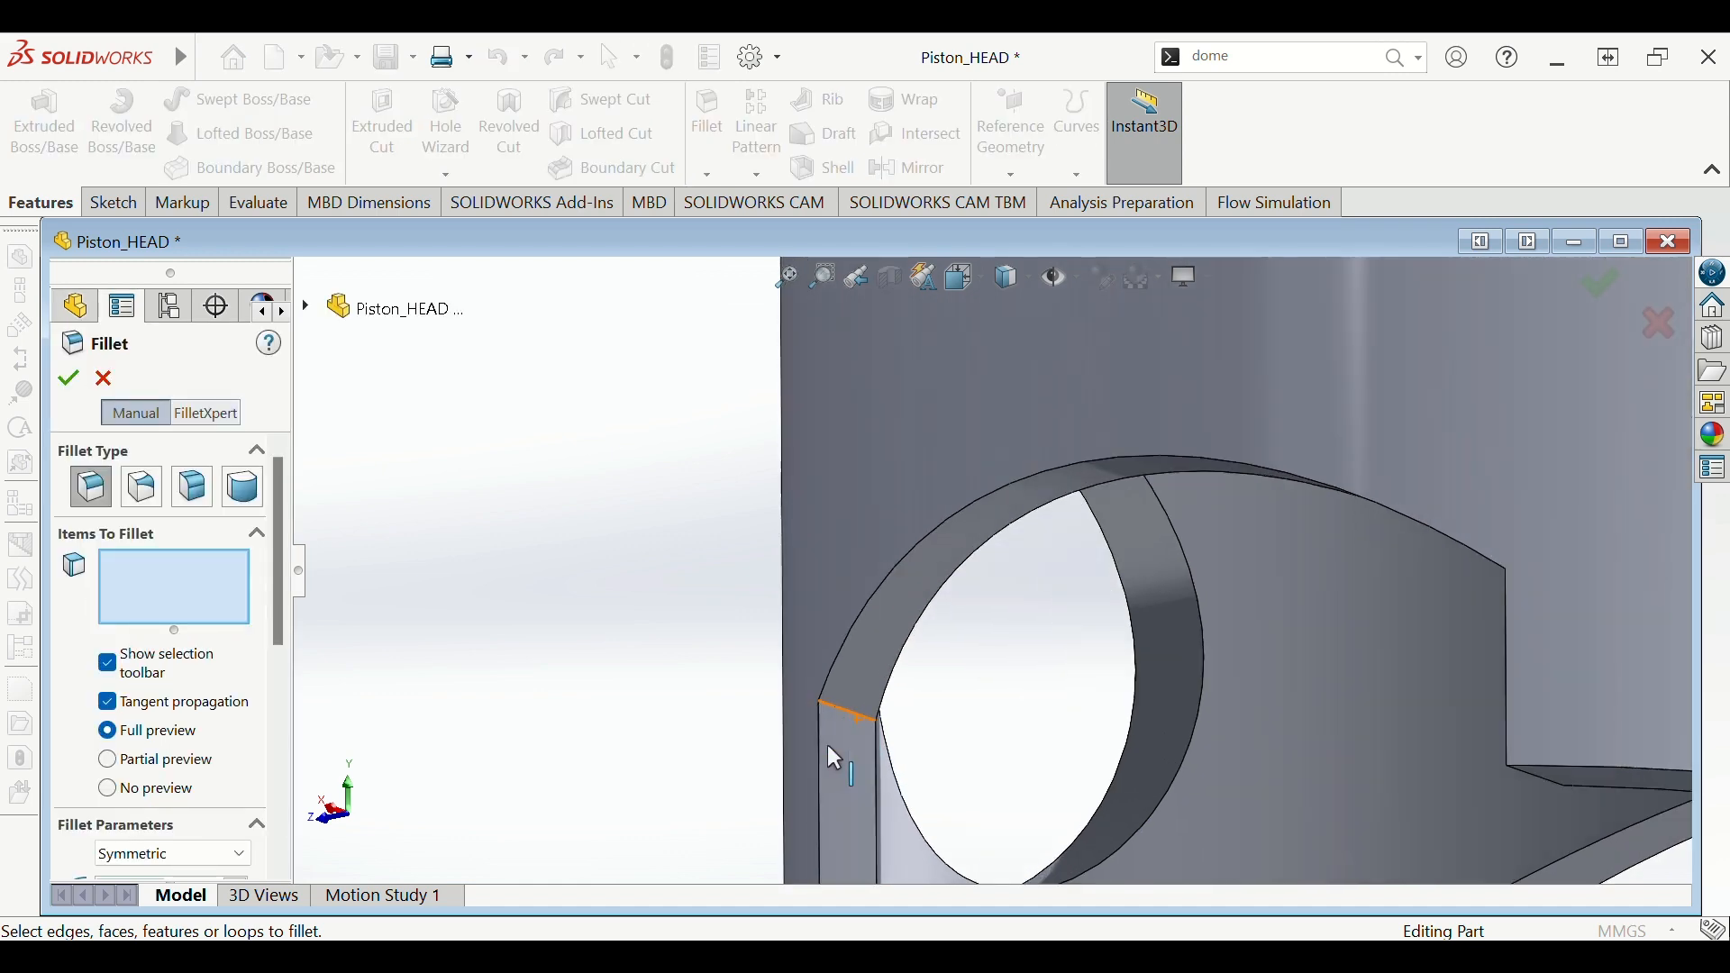
{"action": "scroll", "coordinate": [847, 711], "scroll_direction": "down", "scroll_amount": 1}
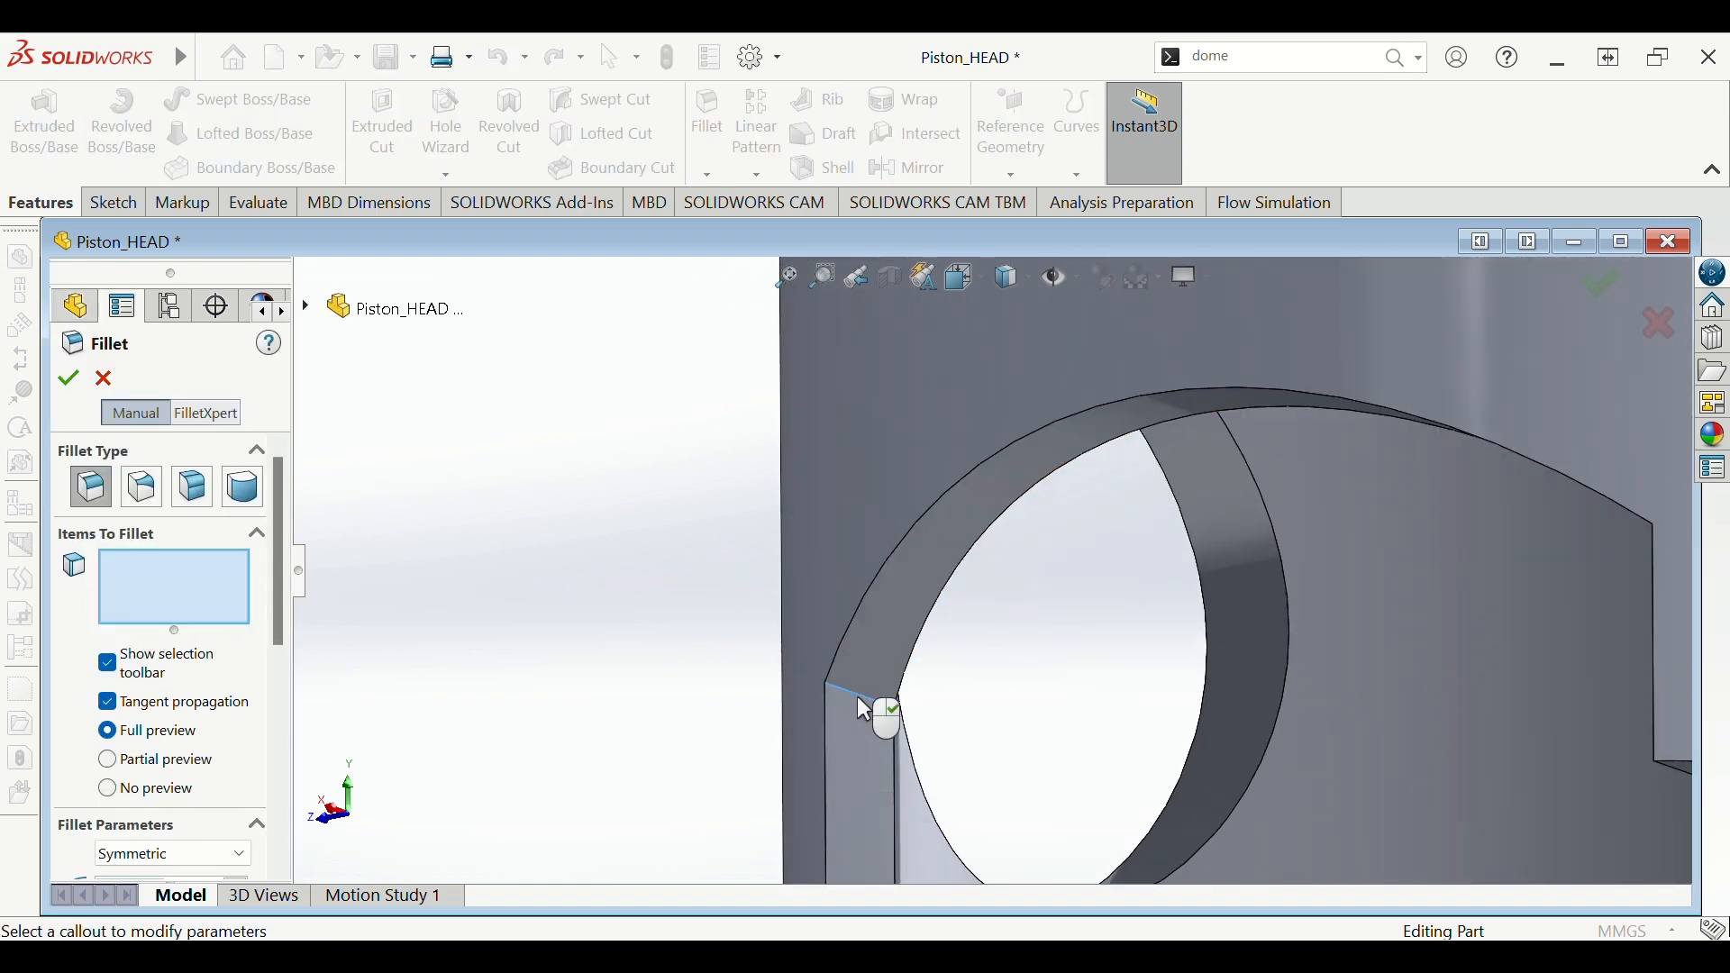
{"action": "left_click", "coordinate": [862, 707]}
{"action": "middle_click_drag", "start_coordinate": [1179, 788], "coordinate": [1318, 589]}
{"action": "left_click", "coordinate": [1181, 689]}
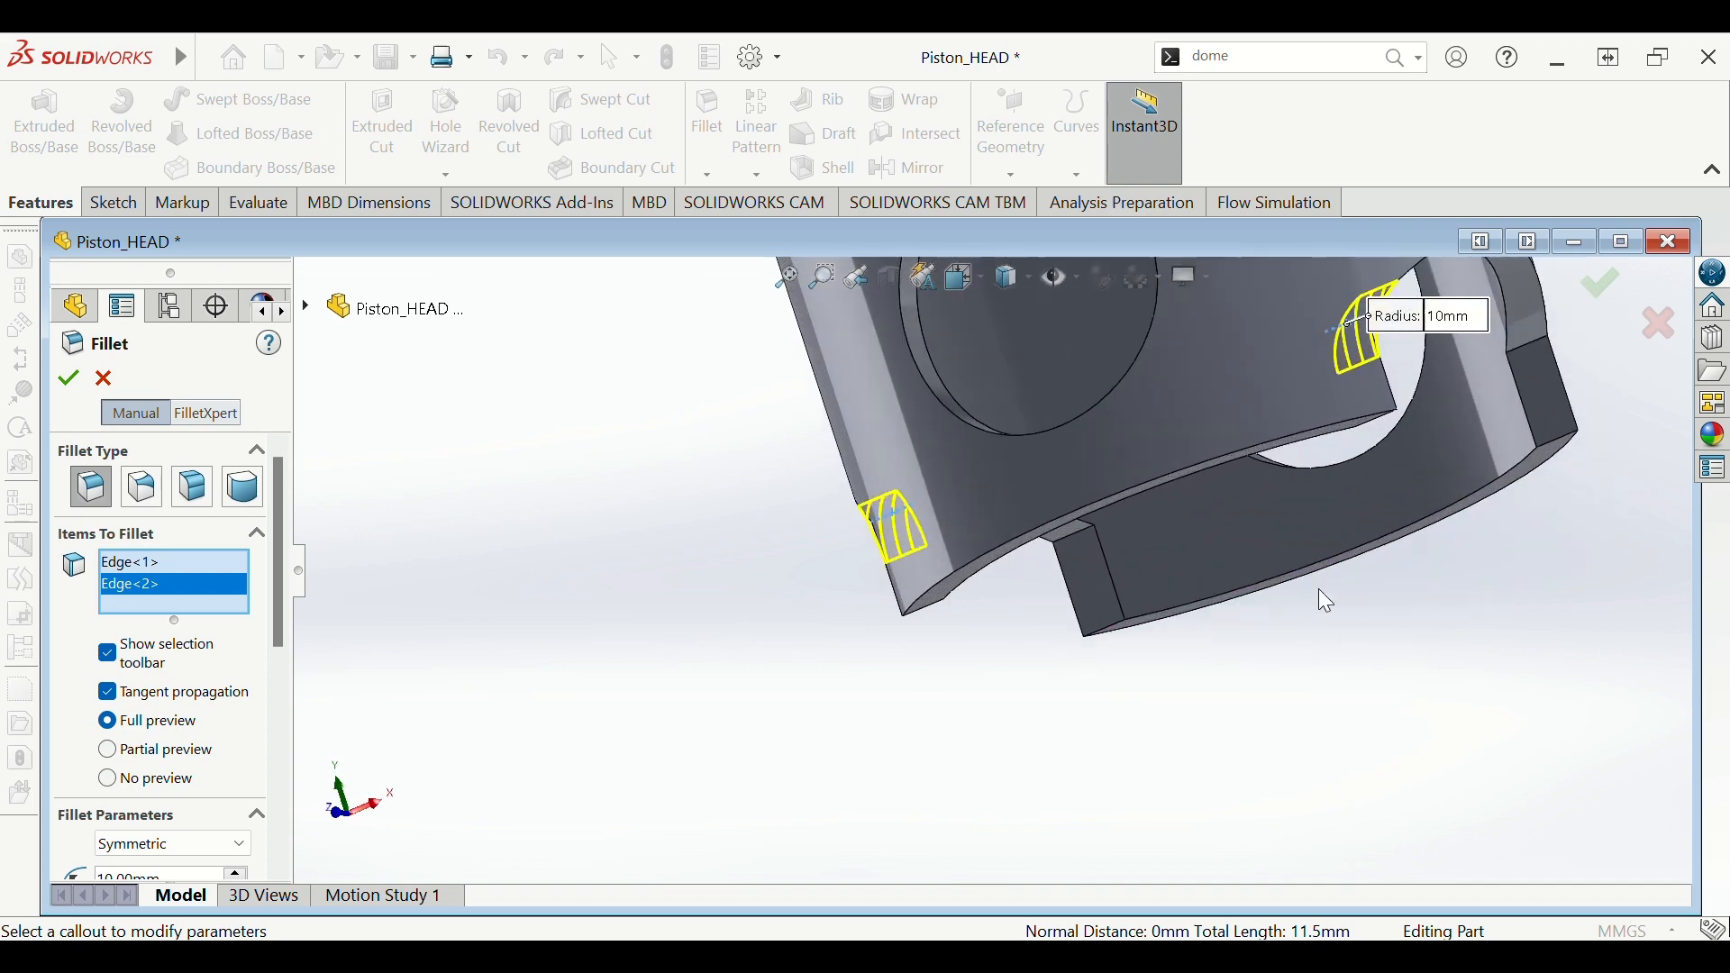
{"action": "scroll", "coordinate": [1241, 586], "scroll_direction": "down", "scroll_amount": 5}
{"action": "left_click", "coordinate": [996, 513]}
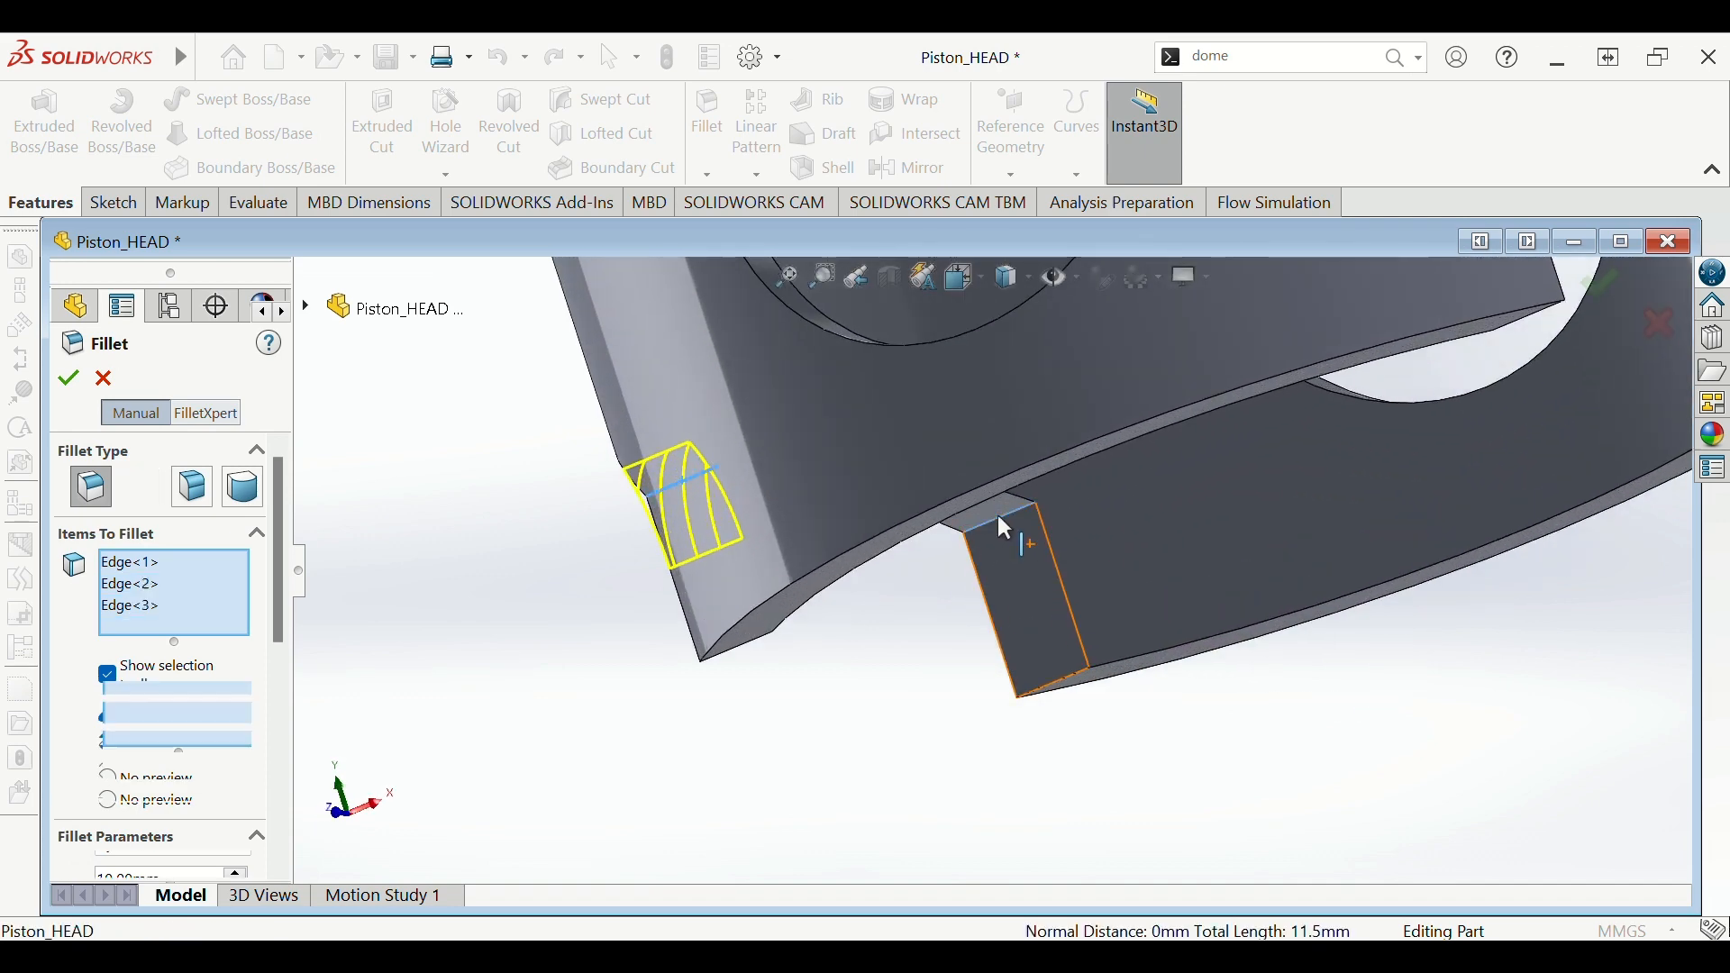
{"action": "middle_click_drag", "start_coordinate": [996, 512], "coordinate": [1250, 406]}
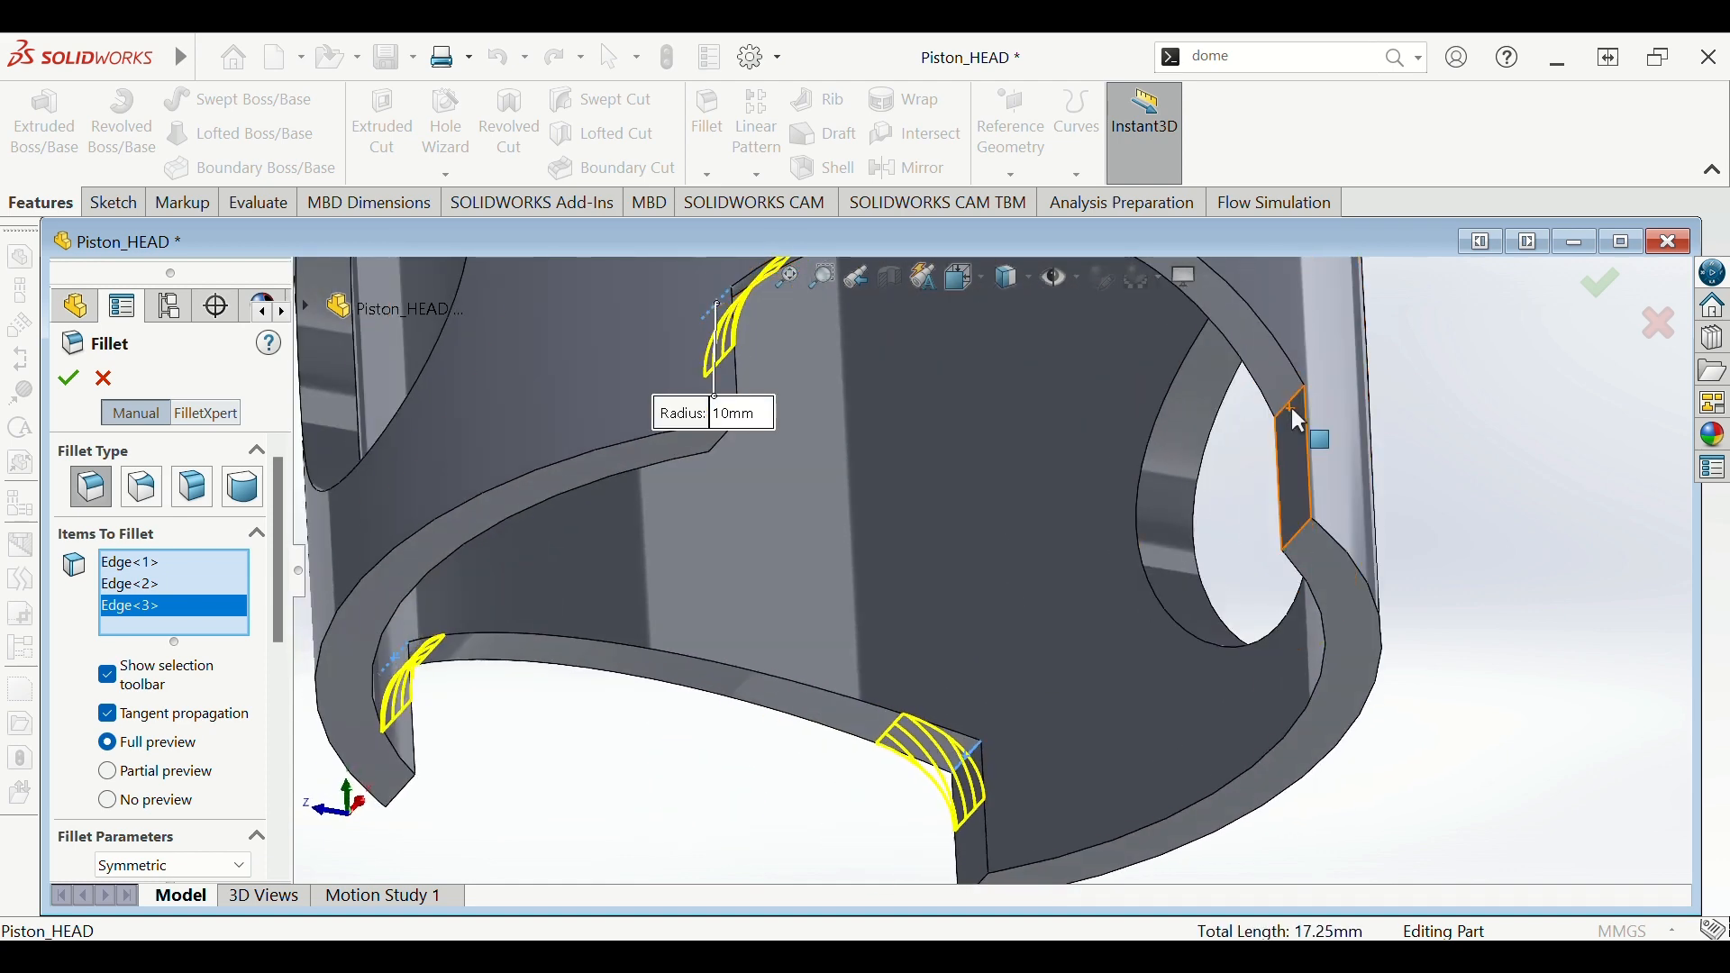
{"action": "left_click", "coordinate": [1288, 405]}
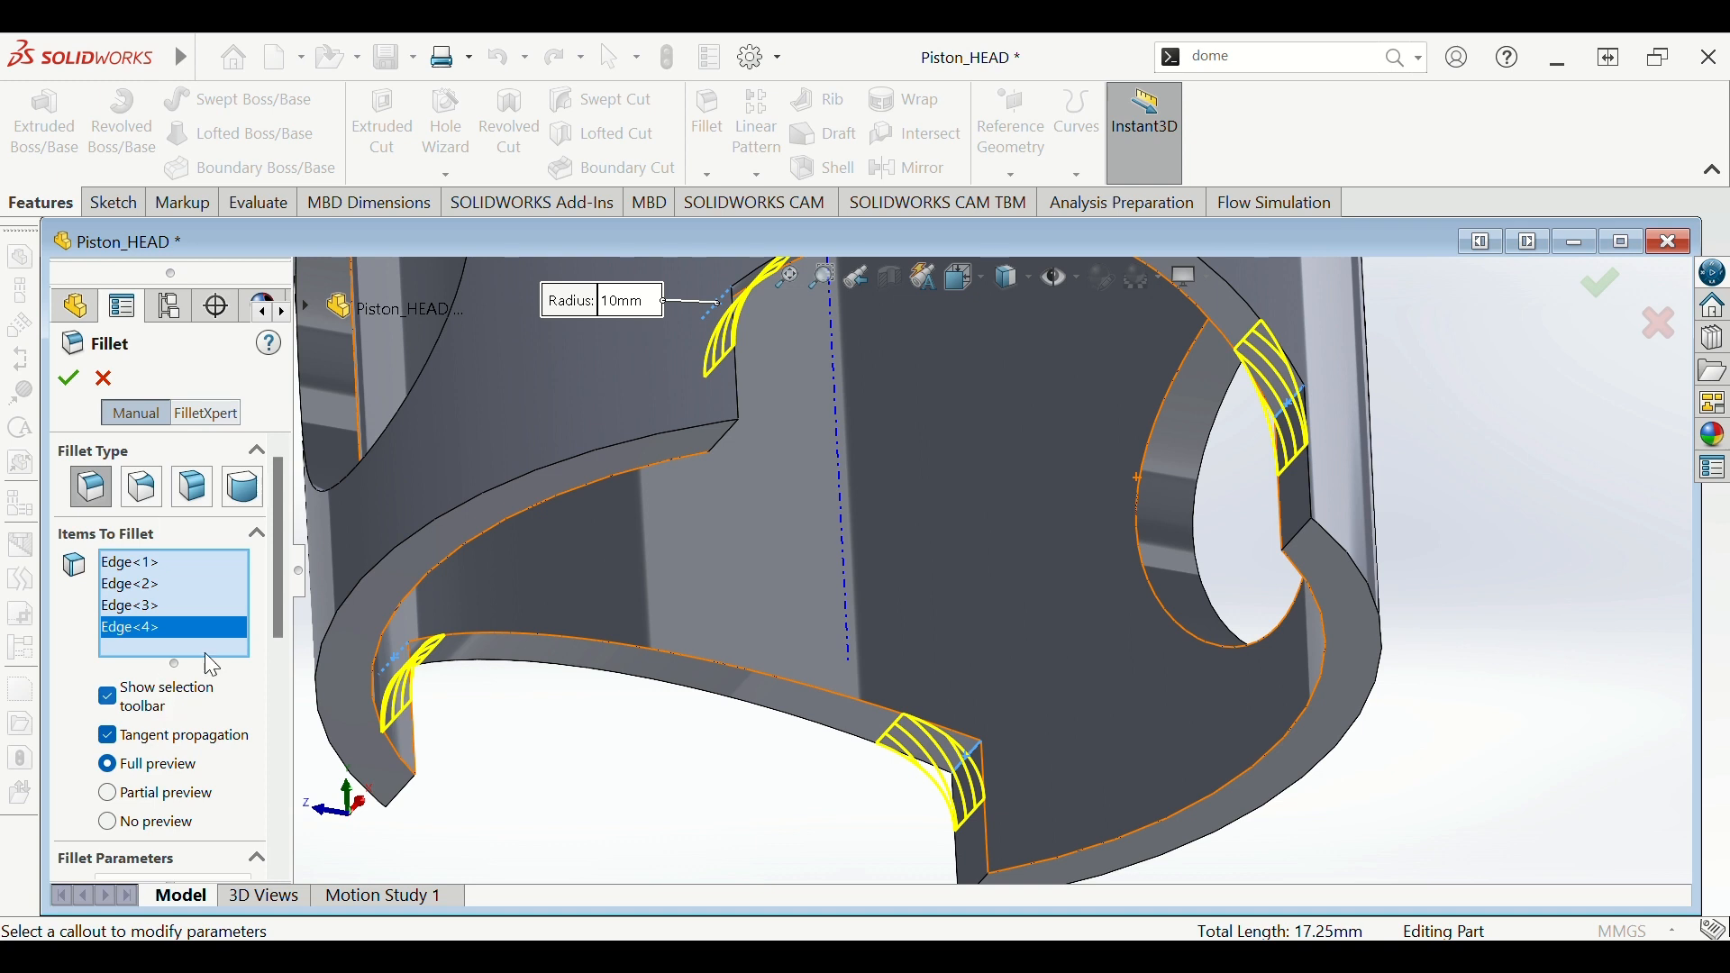
{"action": "scroll", "coordinate": [273, 618], "scroll_direction": "down", "scroll_amount": 3}
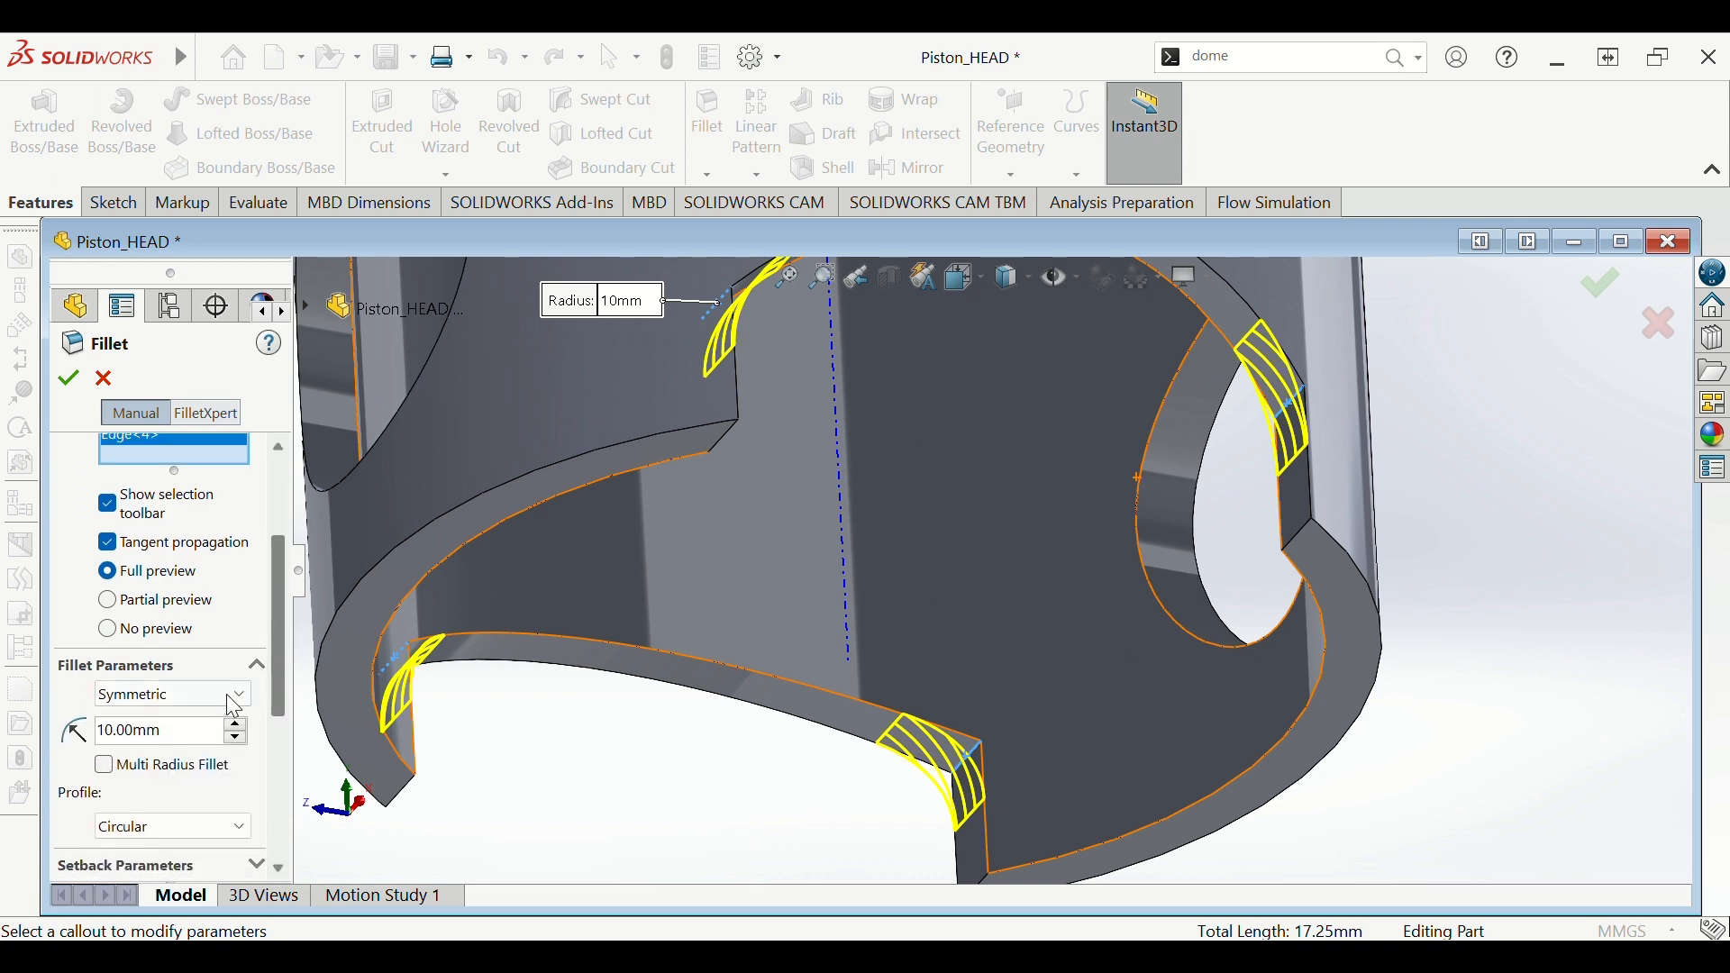
{"action": "left_click", "coordinate": [69, 380]}
{"action": "scroll", "coordinate": [810, 527], "scroll_direction": "down", "scroll_amount": 5}
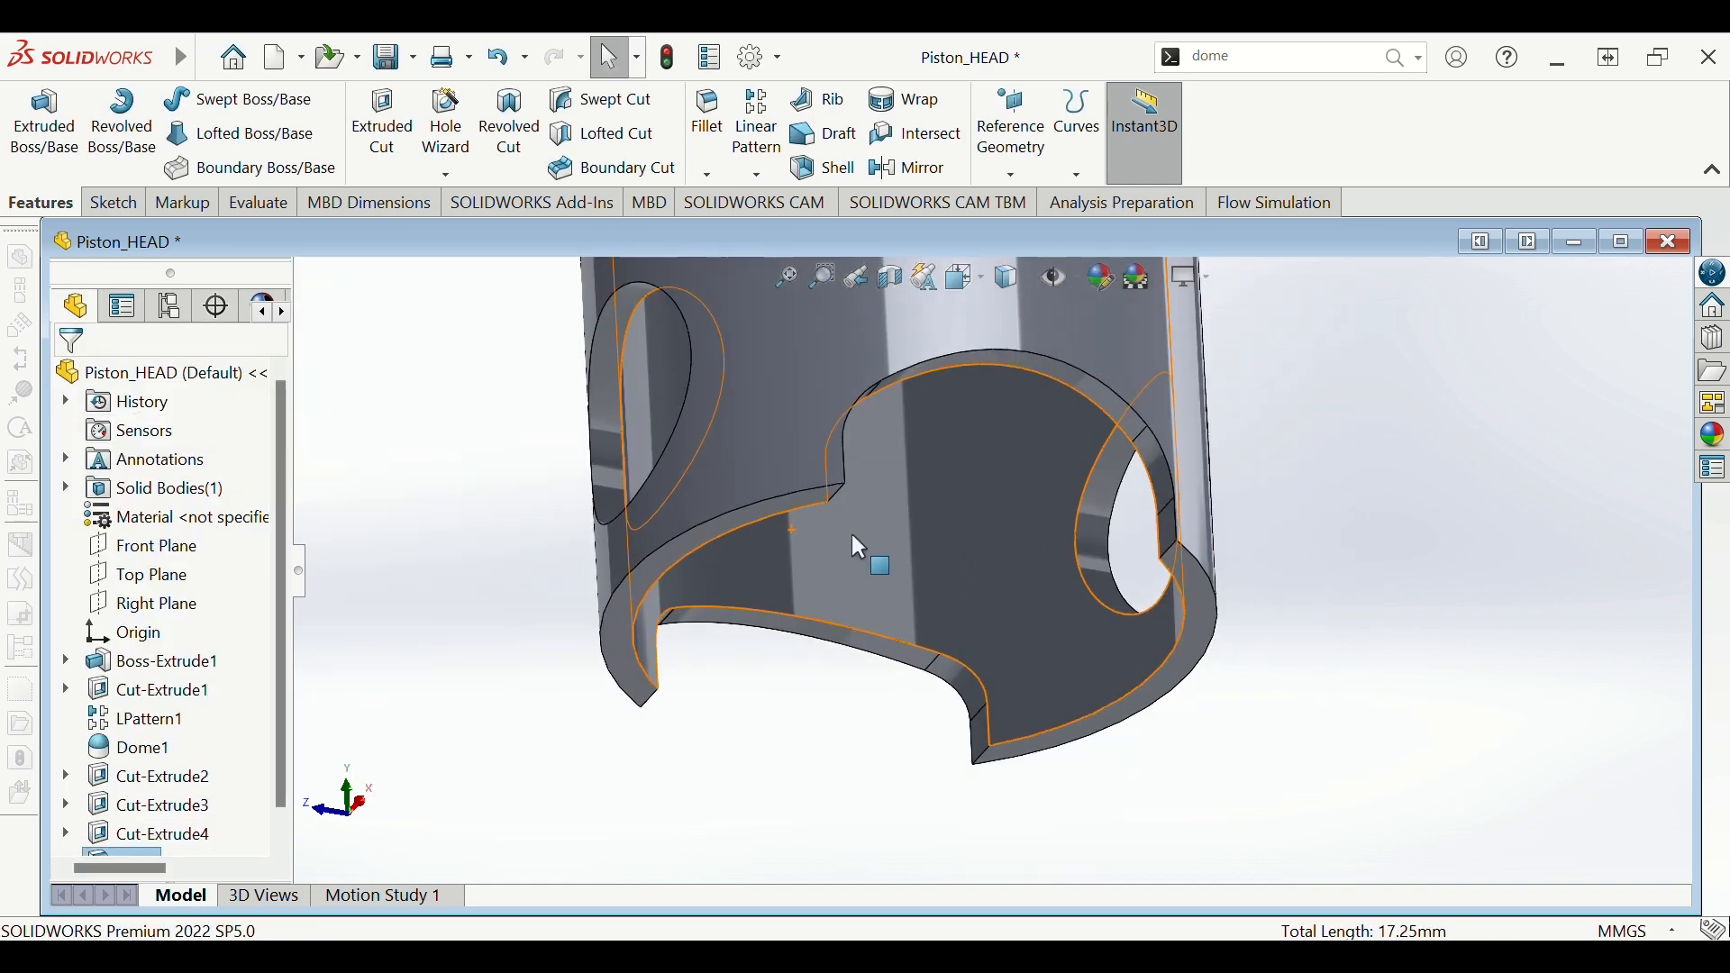
{"action": "middle_click_drag", "start_coordinate": [1144, 553], "coordinate": [1198, 473]}
{"action": "scroll", "coordinate": [979, 611], "scroll_direction": "up", "scroll_amount": 4}
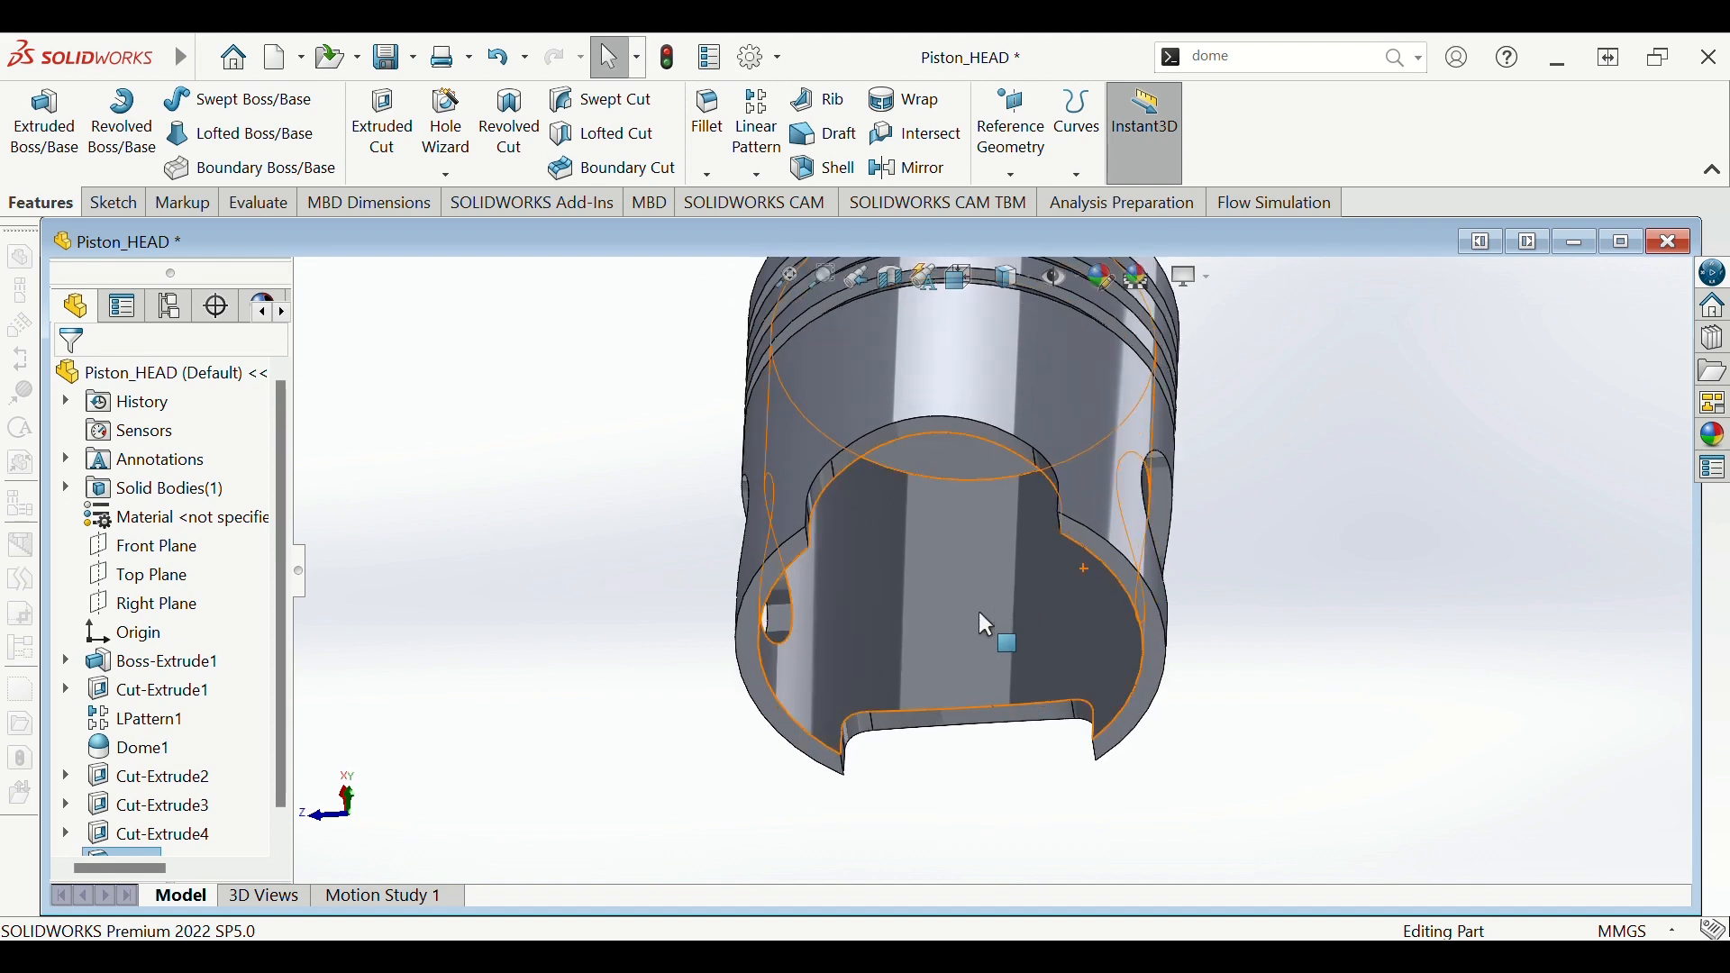
{"action": "scroll", "coordinate": [938, 601], "scroll_direction": "up", "scroll_amount": 1}
{"action": "scroll", "coordinate": [769, 595], "scroll_direction": "down", "scroll_amount": 4}
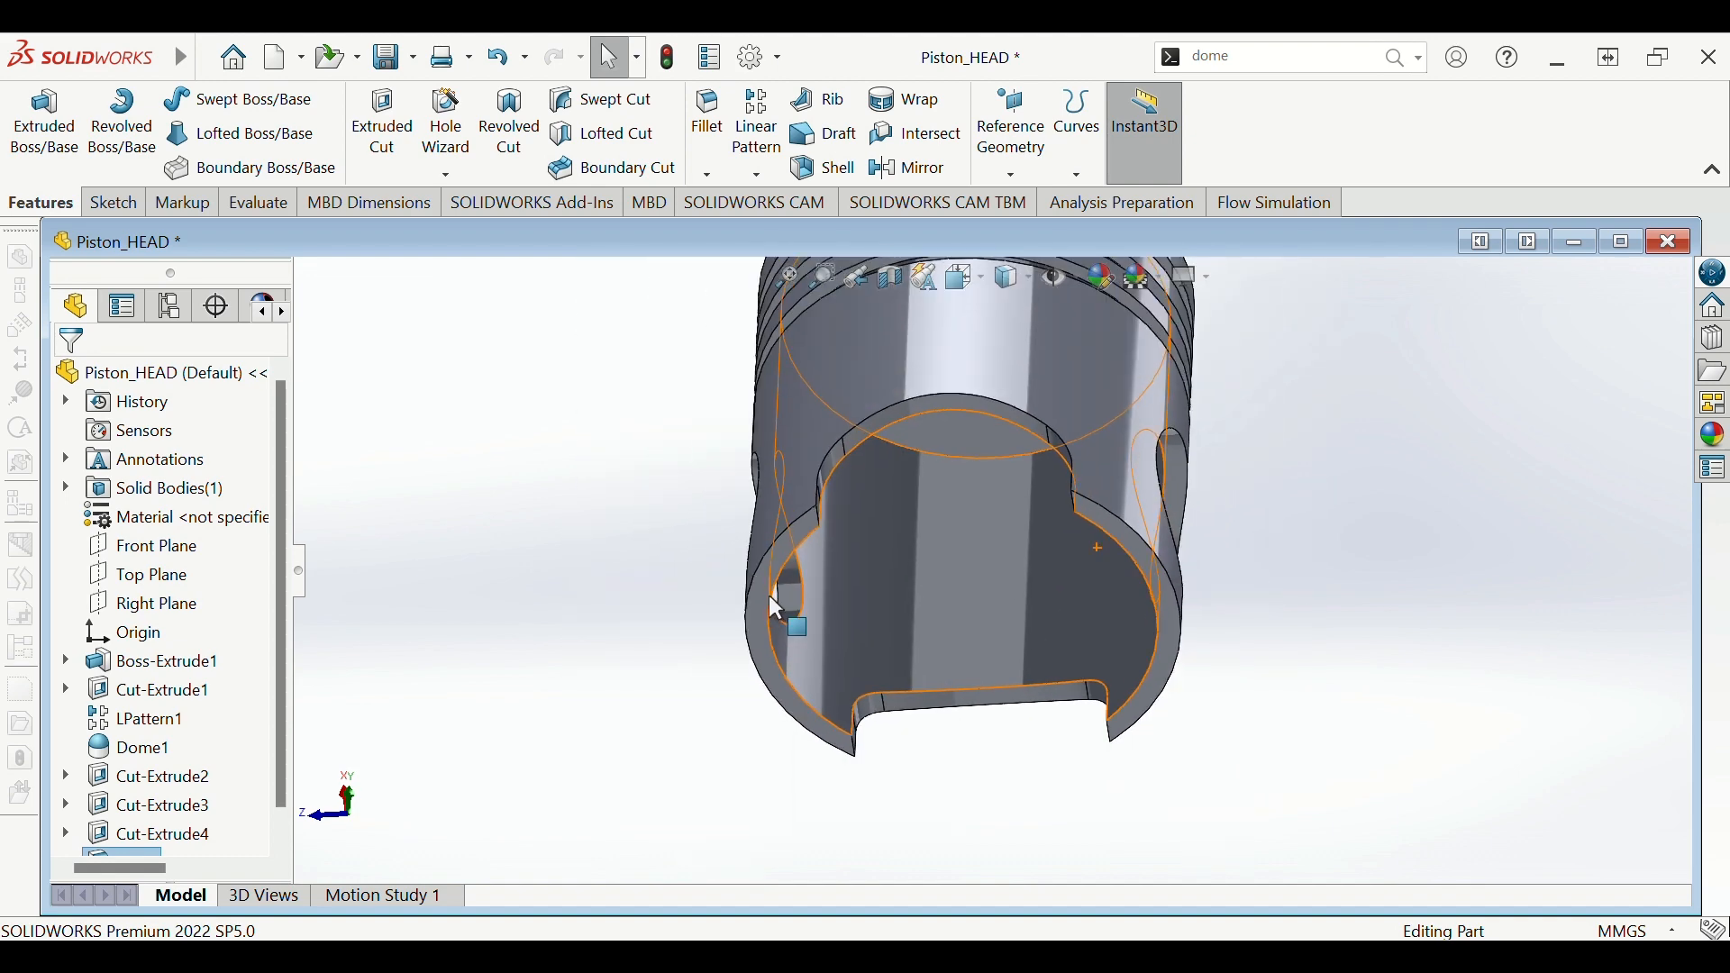
{"action": "middle_click_drag", "start_coordinate": [769, 594], "coordinate": [567, 586]}
{"action": "scroll", "coordinate": [551, 570], "scroll_direction": "down", "scroll_amount": 1}
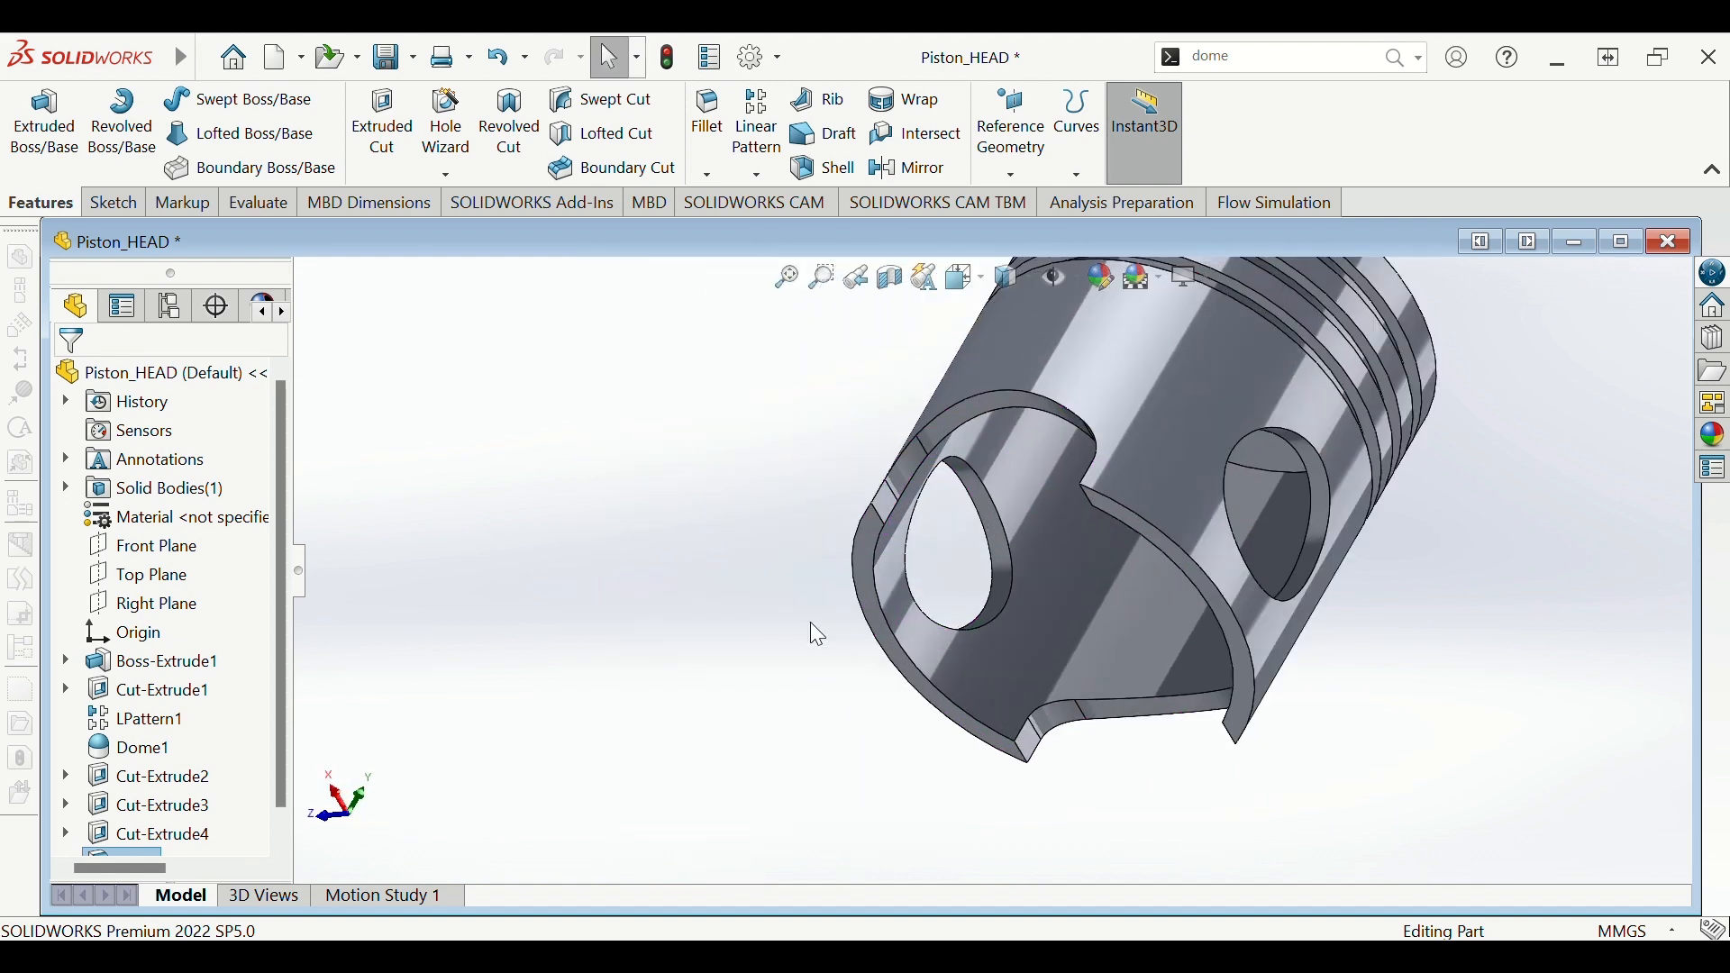
{"action": "left_click", "coordinate": [1001, 573]}
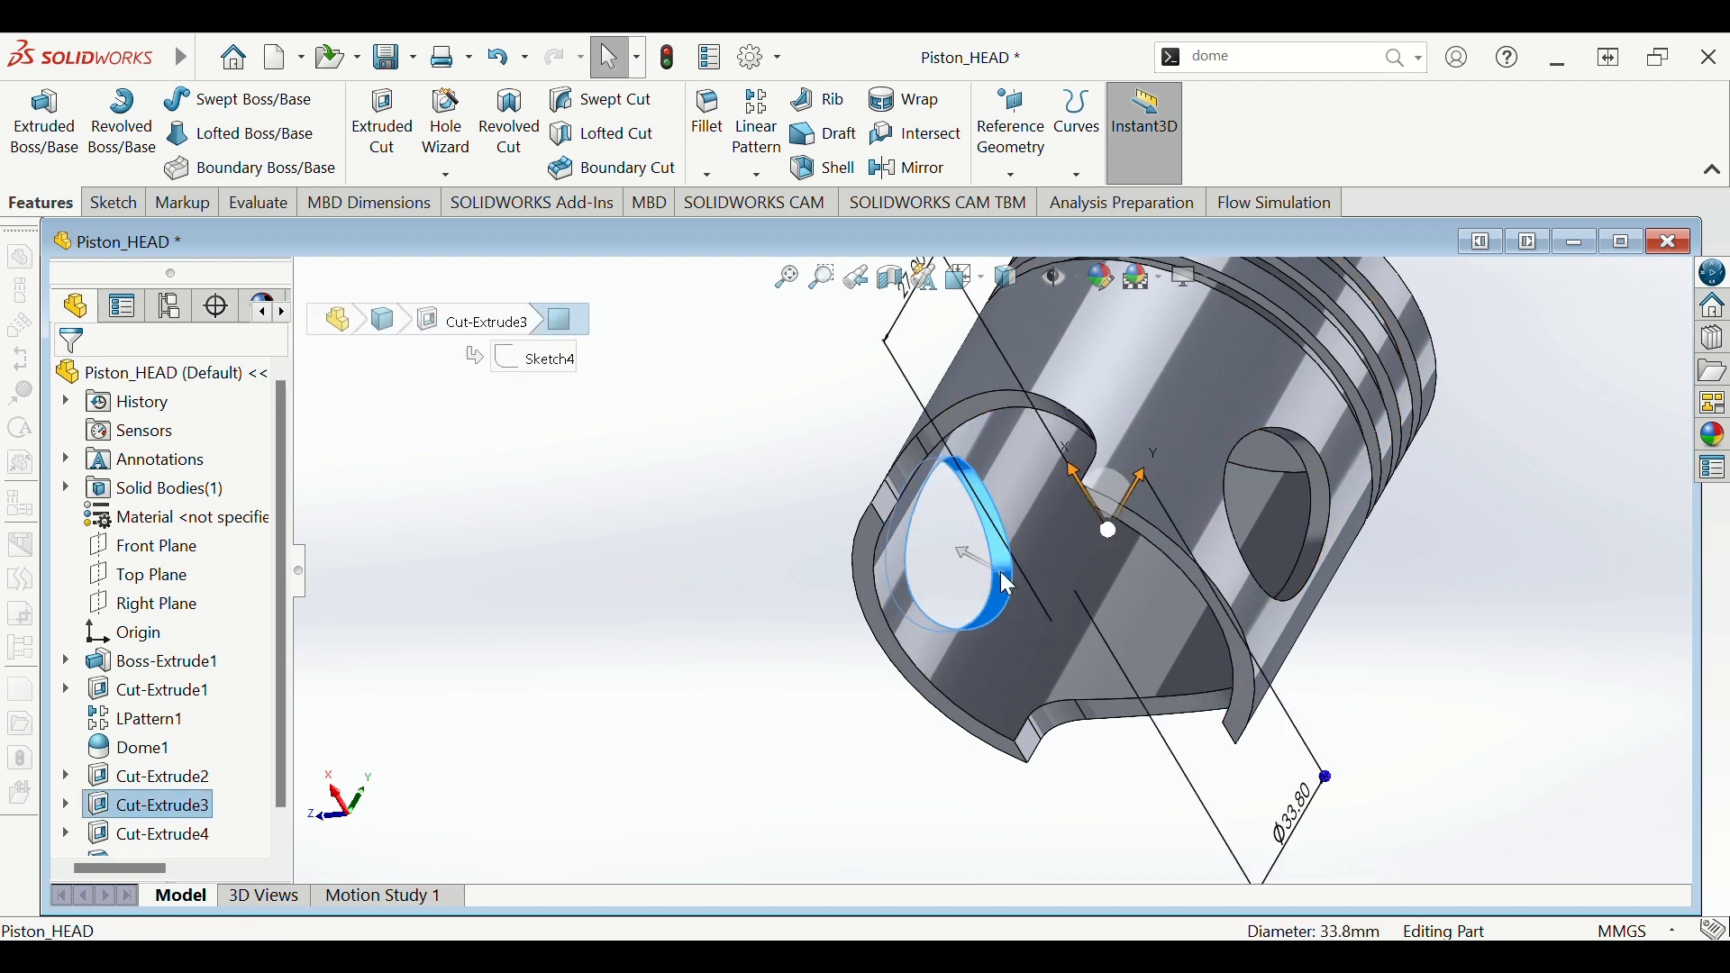
{"action": "left_click", "coordinate": [624, 532]}
{"action": "middle_click_drag", "start_coordinate": [624, 531], "coordinate": [734, 572]}
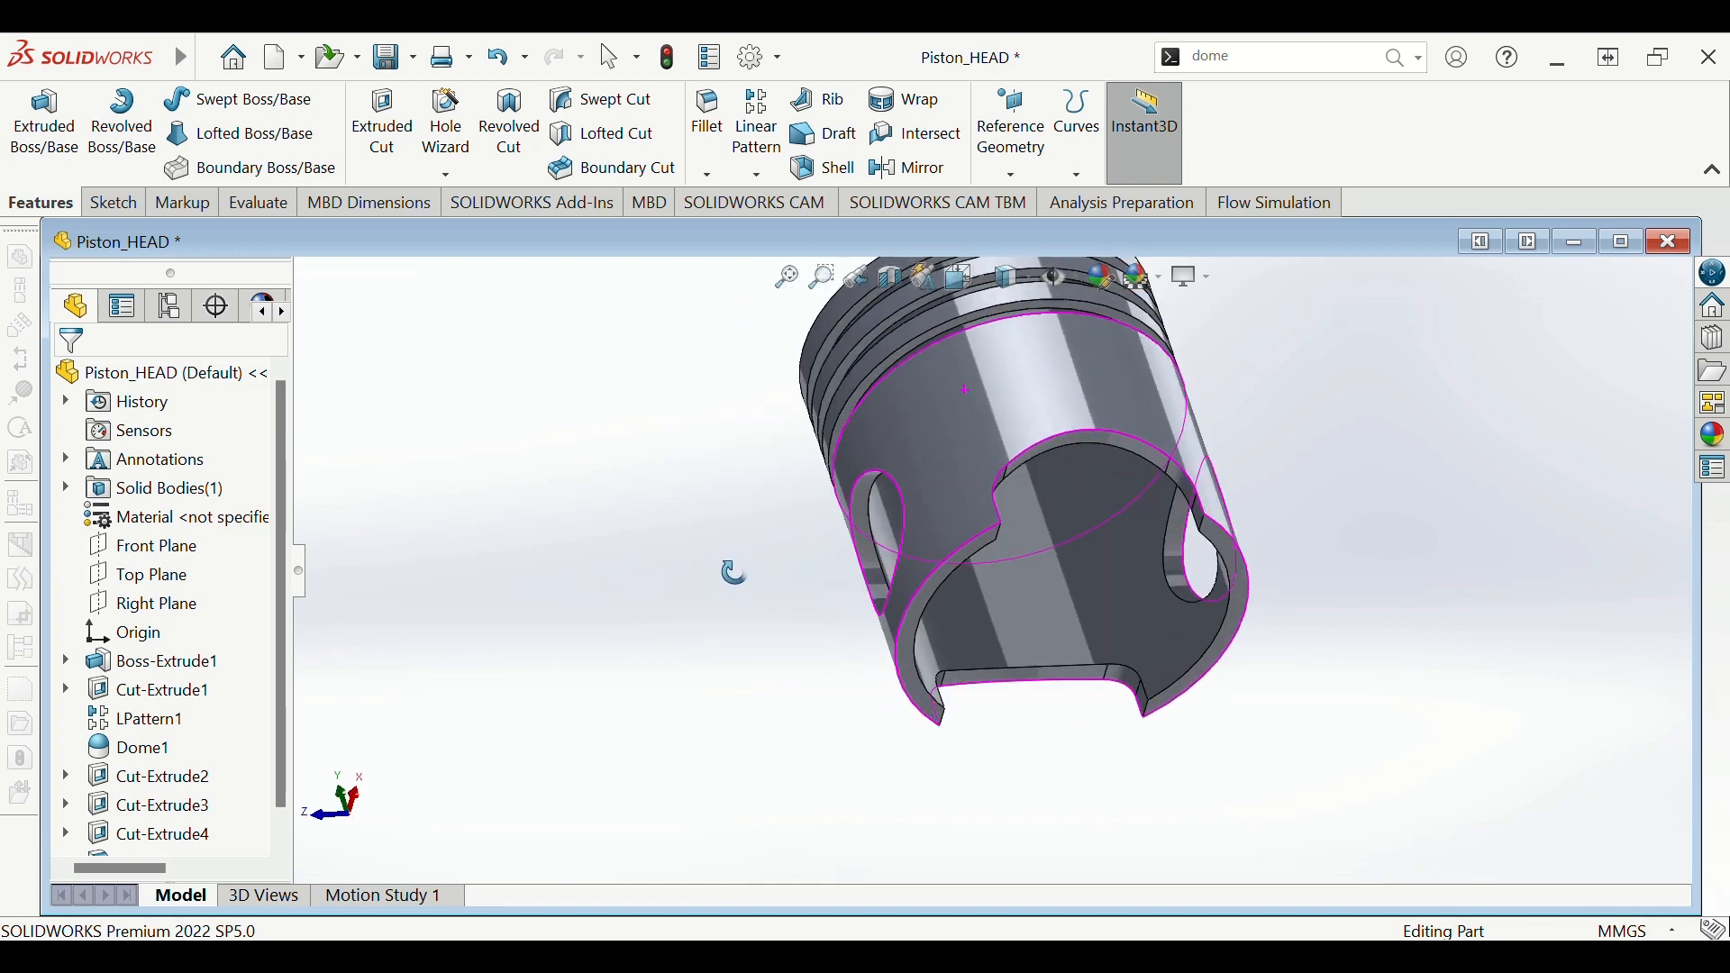
{"action": "scroll", "coordinate": [714, 550], "scroll_direction": "down", "scroll_amount": 2}
{"action": "scroll", "coordinate": [993, 558], "scroll_direction": "up", "scroll_amount": 4}
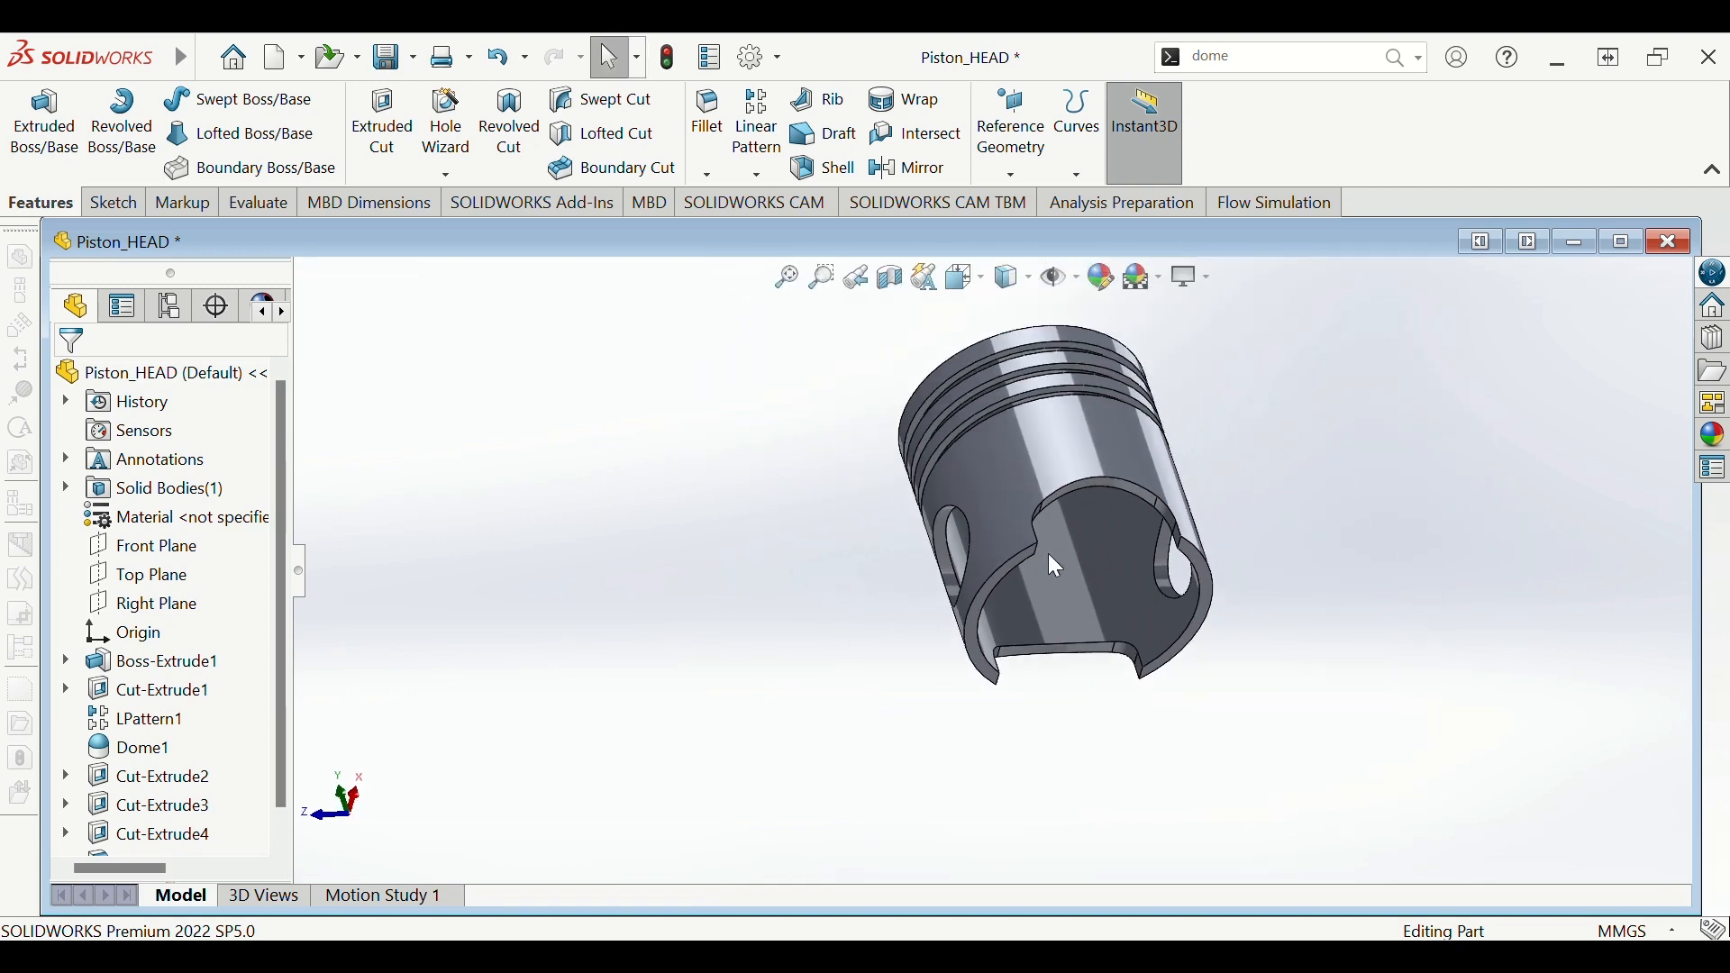
{"action": "middle_click_drag", "start_coordinate": [1056, 566], "coordinate": [927, 660]}
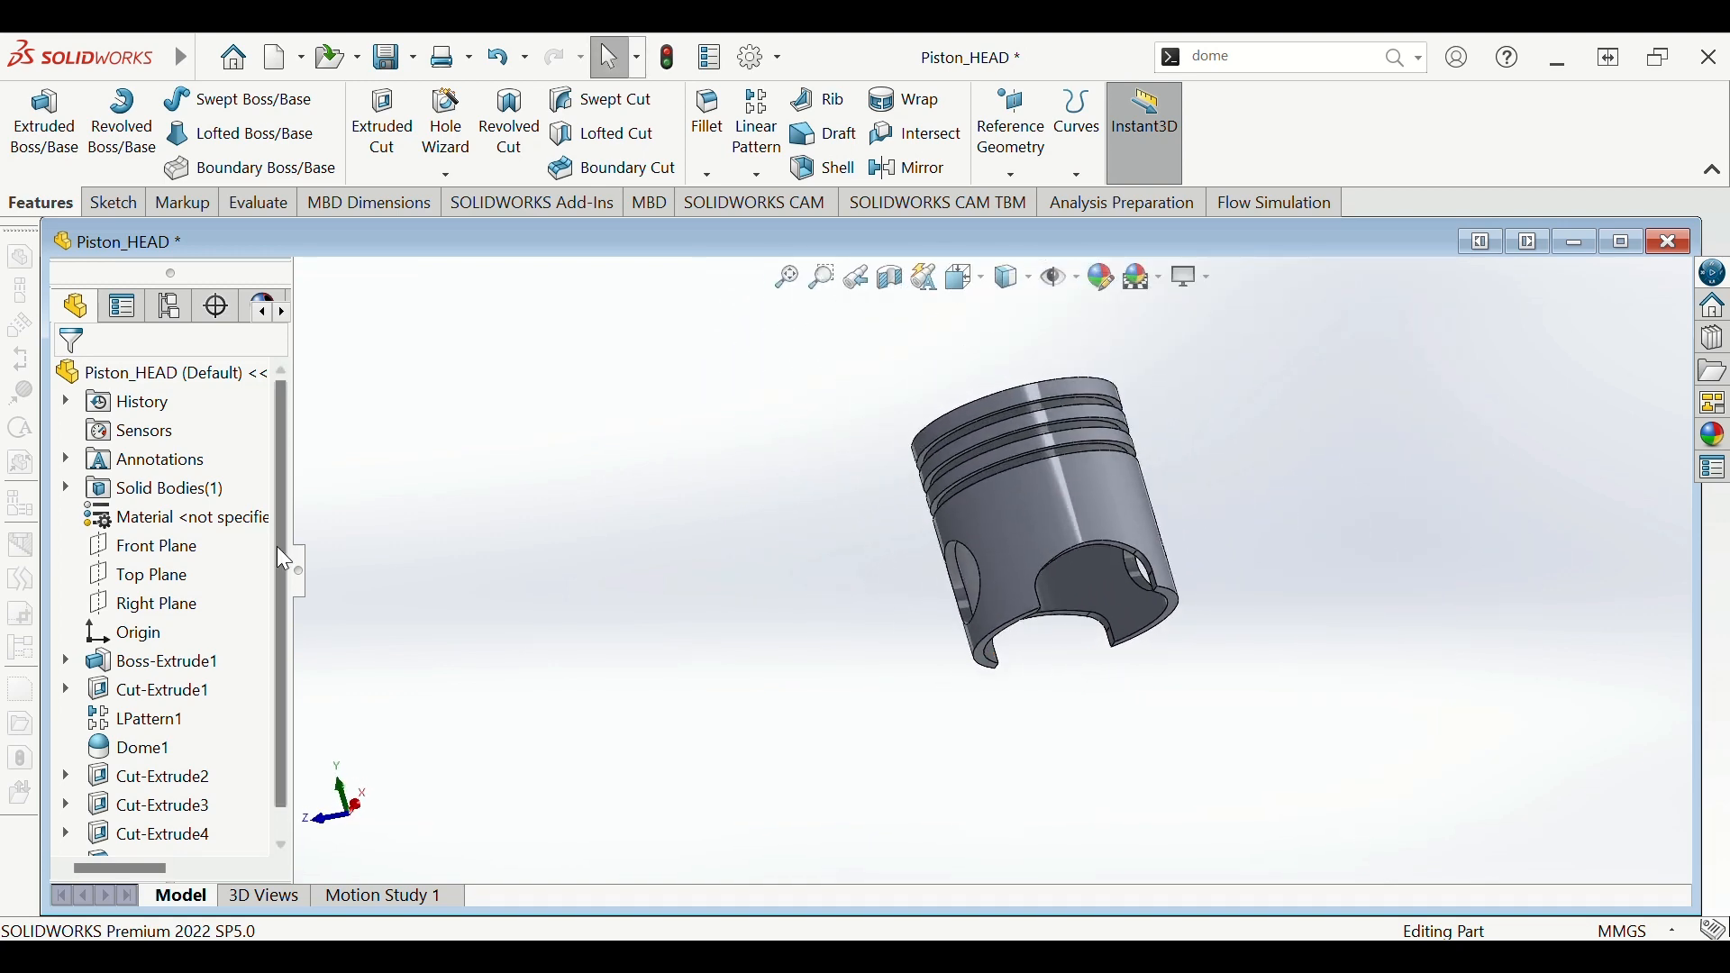
- Select the Front Plane and turn the view normal to it, checking the pin hole edge
{"action": "left_click", "coordinate": [178, 557]}
{"action": "middle_click_drag", "start_coordinate": [334, 565], "coordinate": [680, 693]}
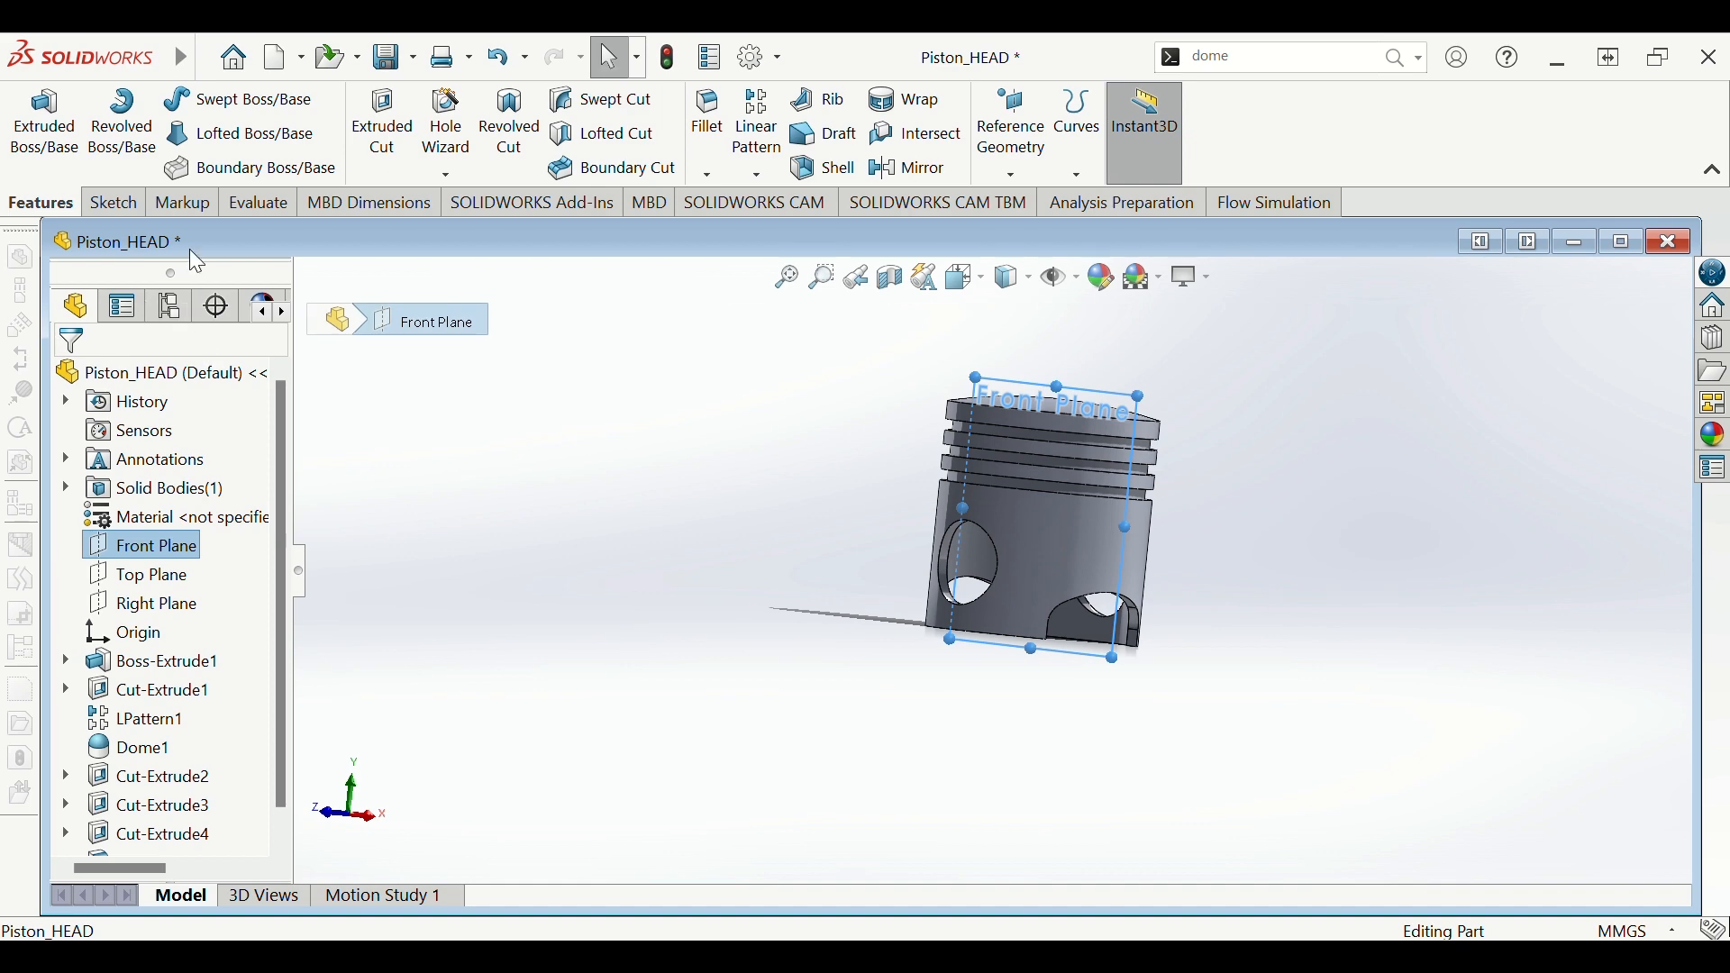
{"action": "left_click", "coordinate": [122, 207]}
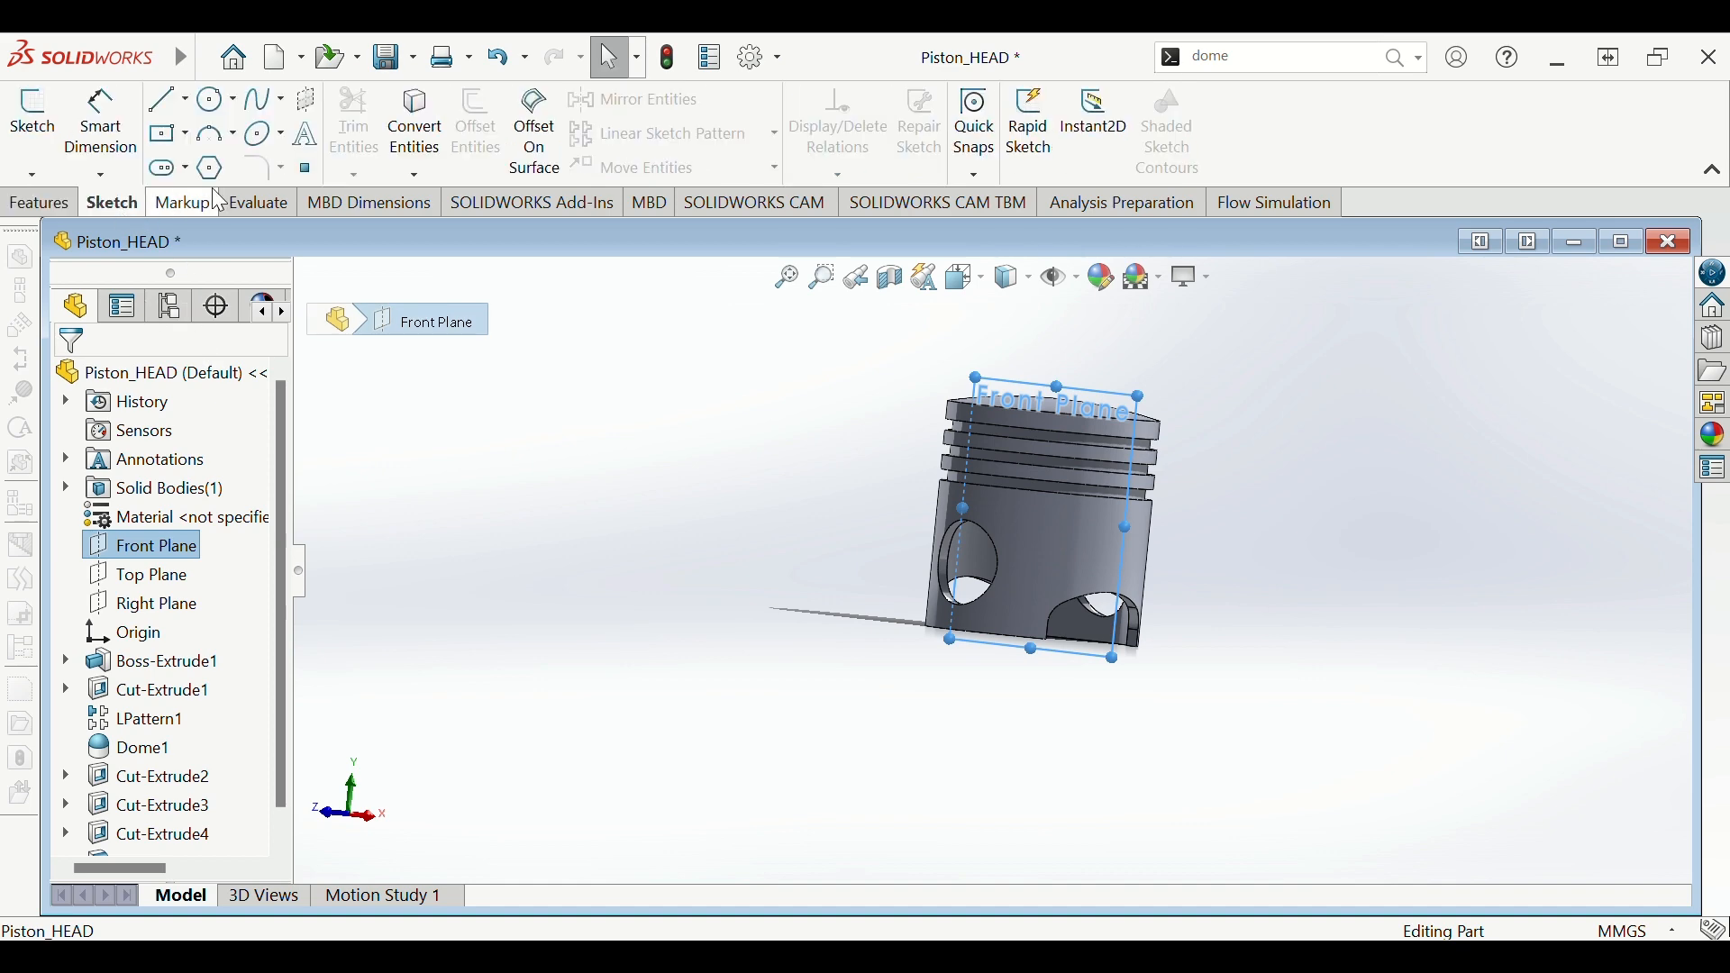
{"action": "left_click", "coordinate": [421, 119]}
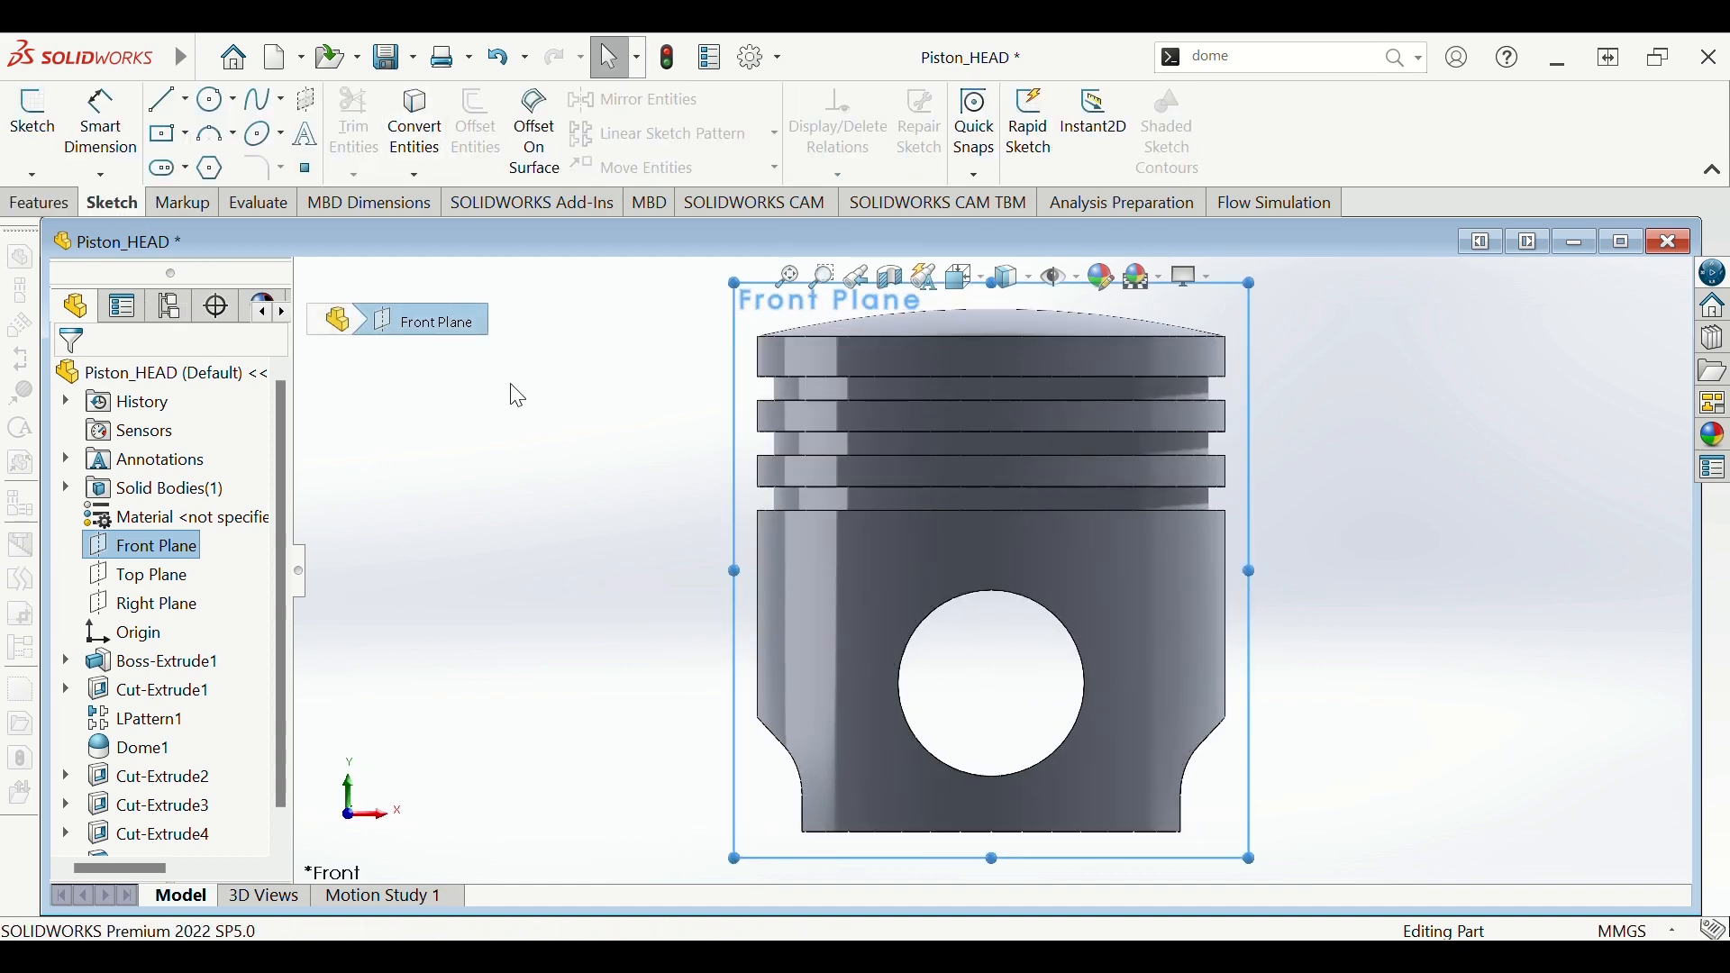
{"action": "left_click", "coordinate": [908, 677]}
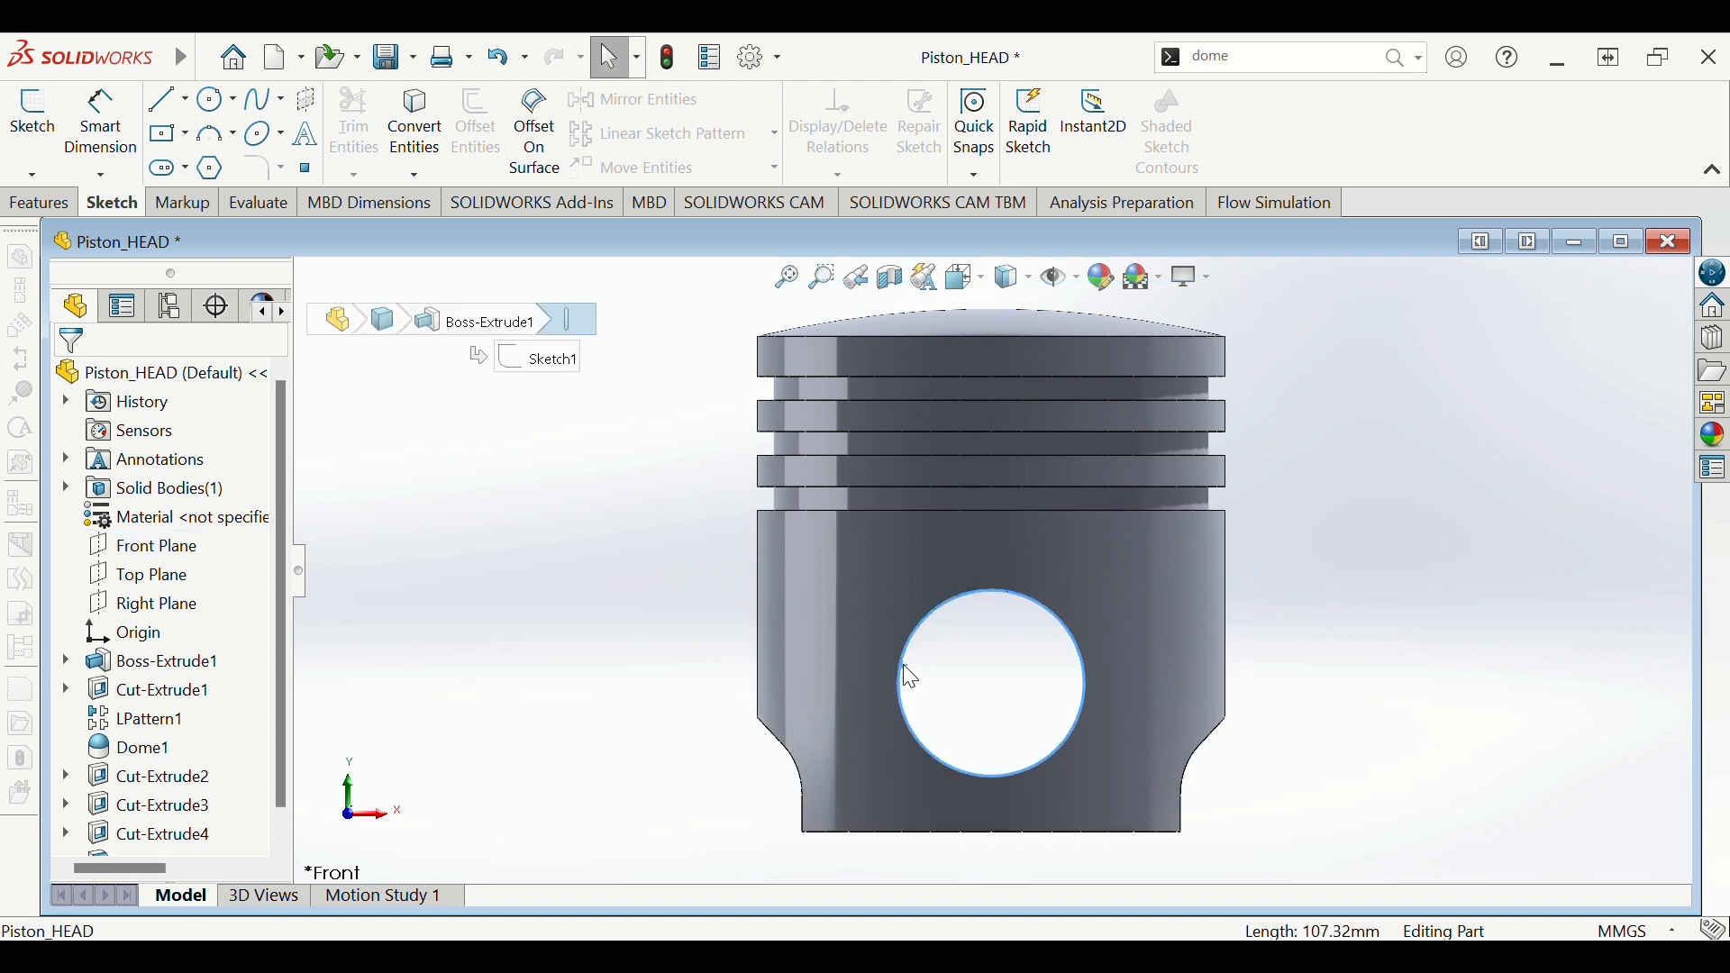
{"action": "middle_click_drag", "start_coordinate": [1414, 674], "coordinate": [1344, 643]}
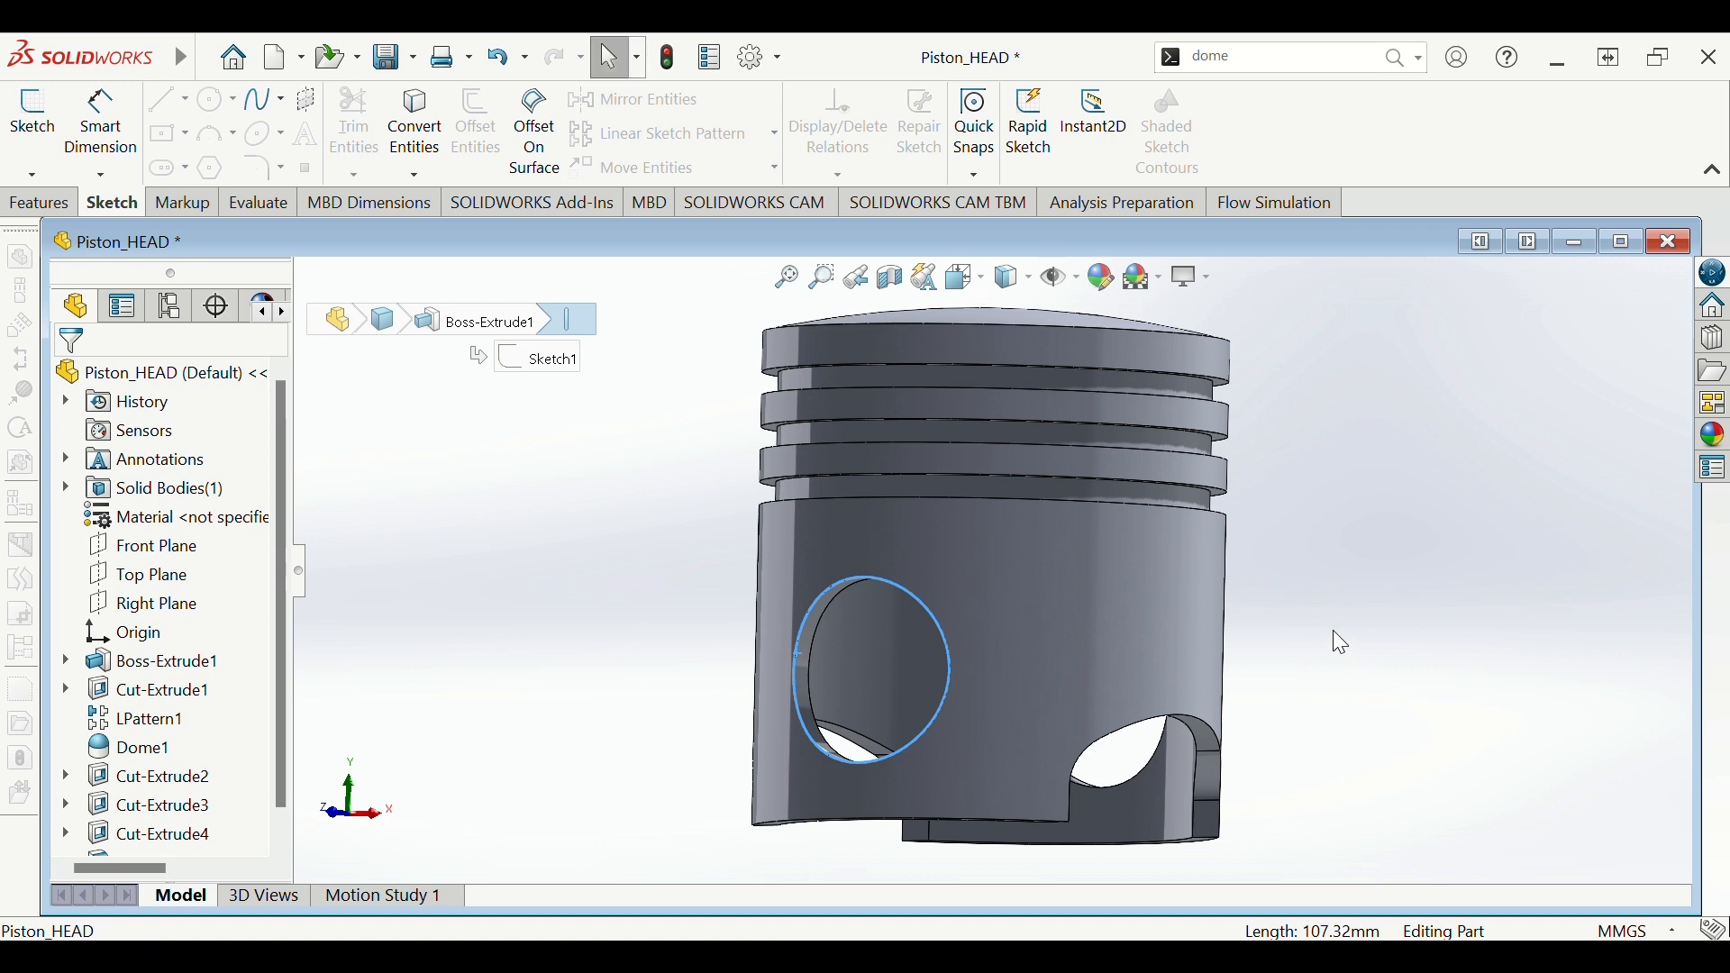
{"action": "left_click_drag", "start_coordinate": [278, 713], "coordinate": [286, 742]}
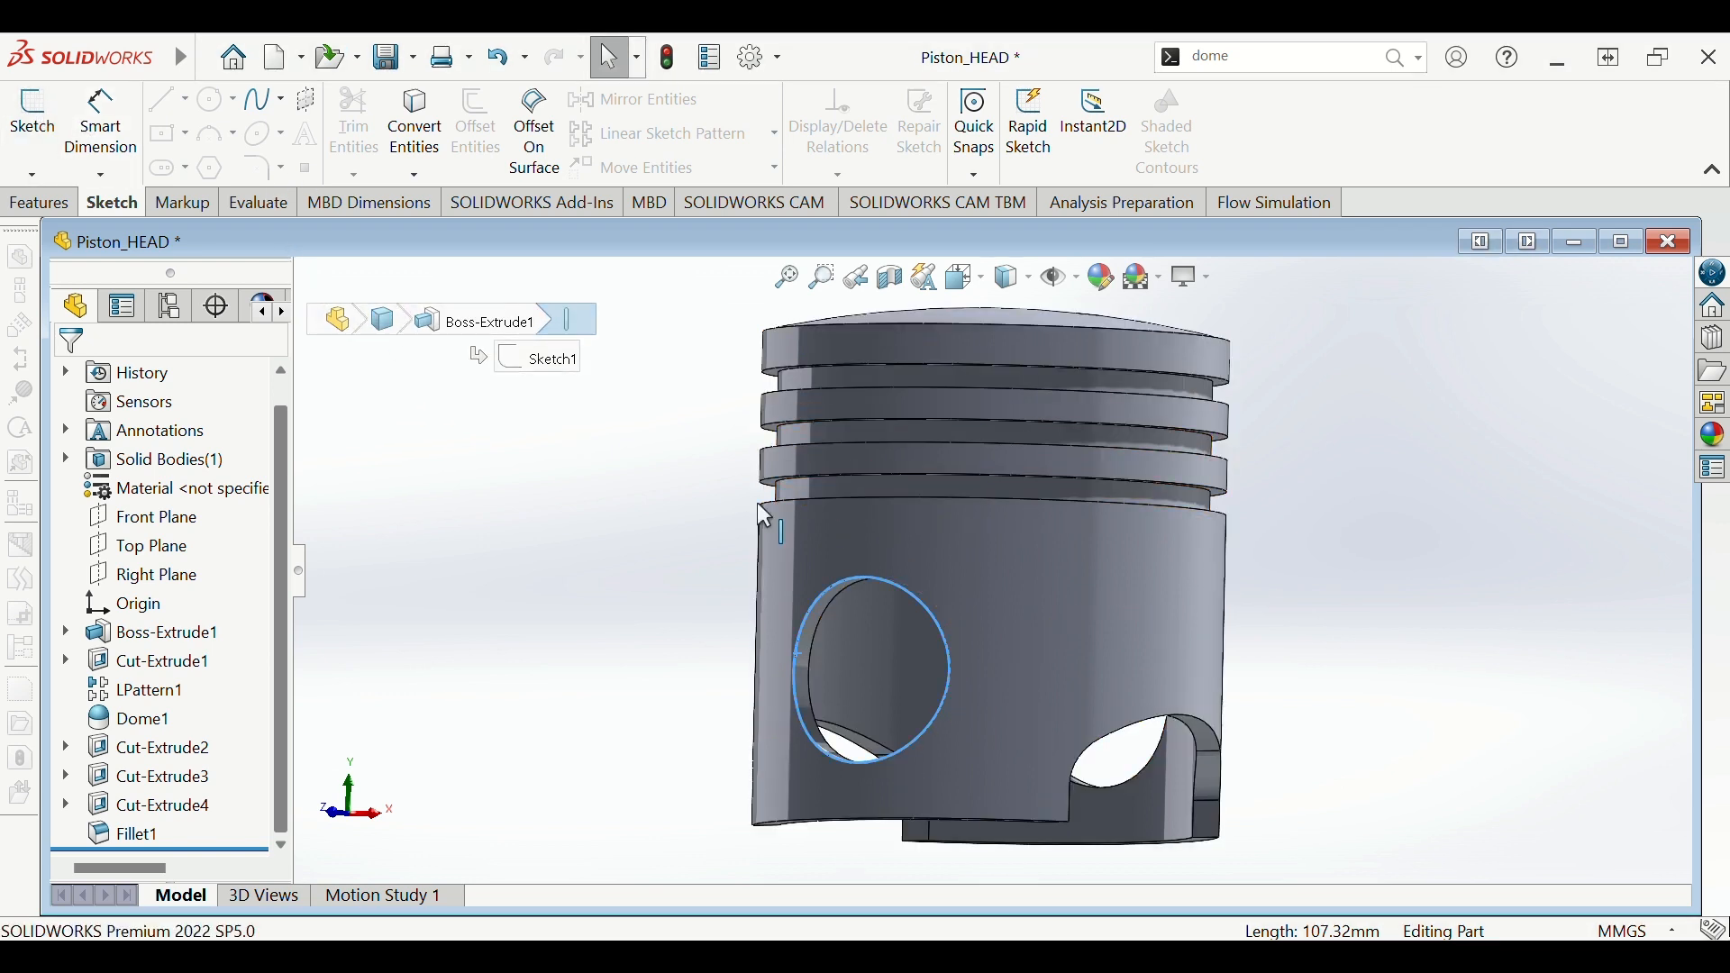
{"action": "left_click", "coordinate": [657, 521]}
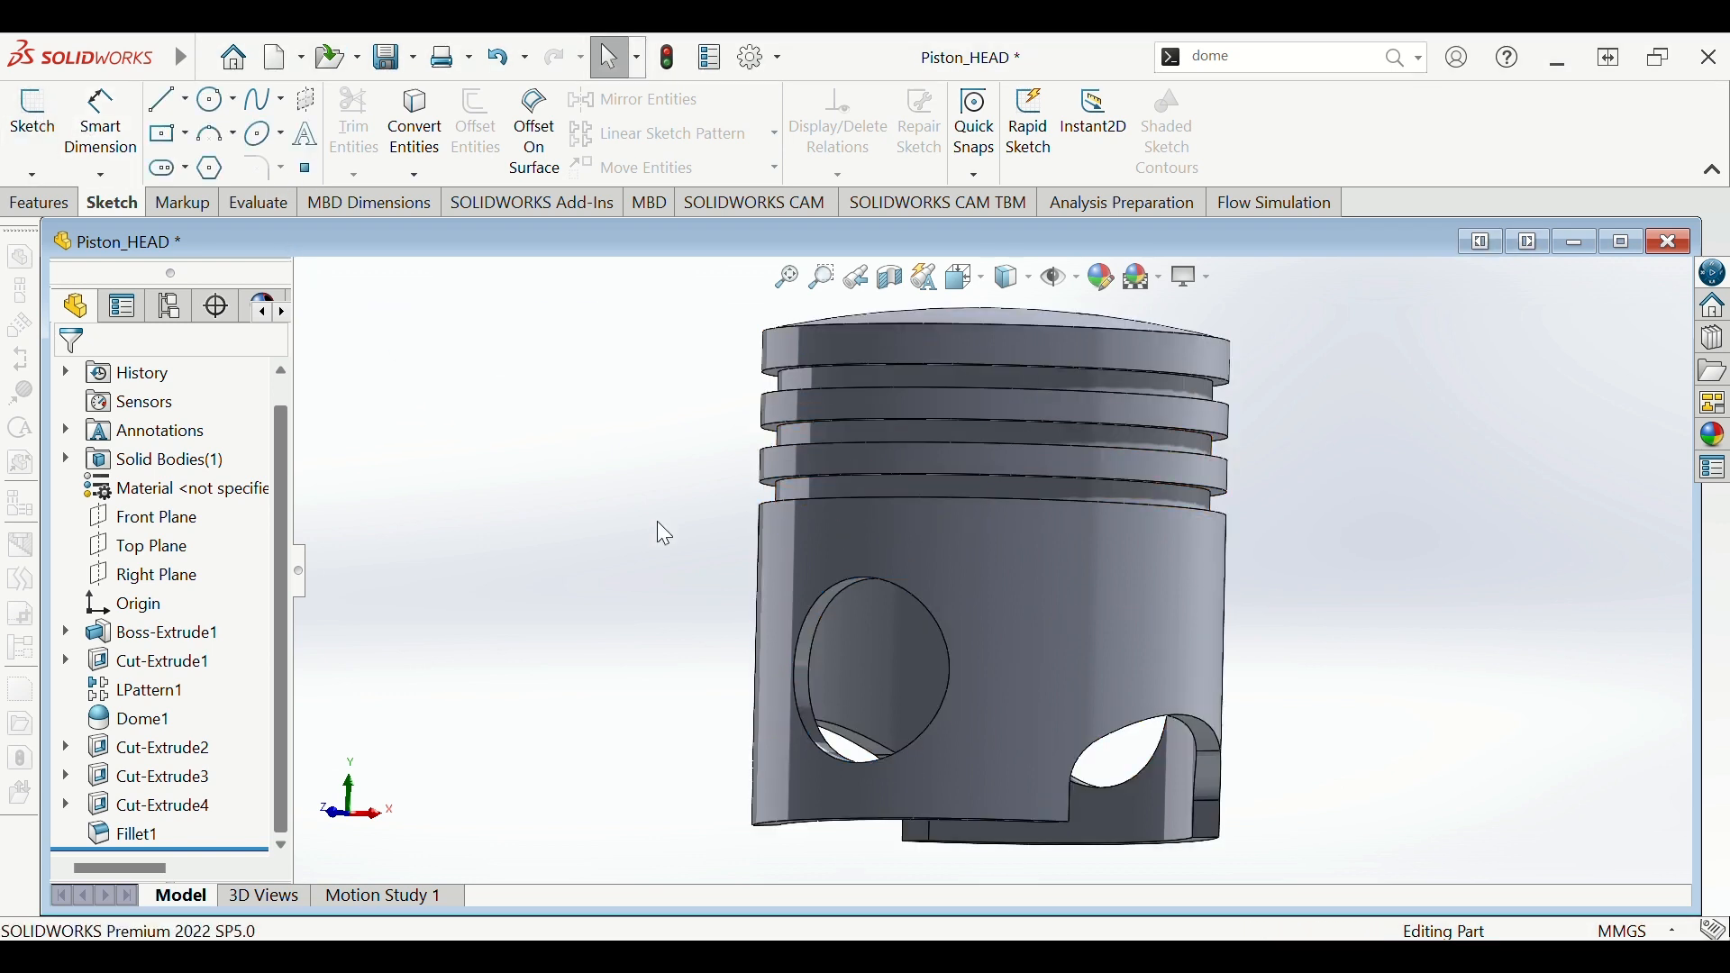
- Start a new sketch on the Front Plane from the flyout feature tree
{"action": "left_click", "coordinate": [33, 122]}
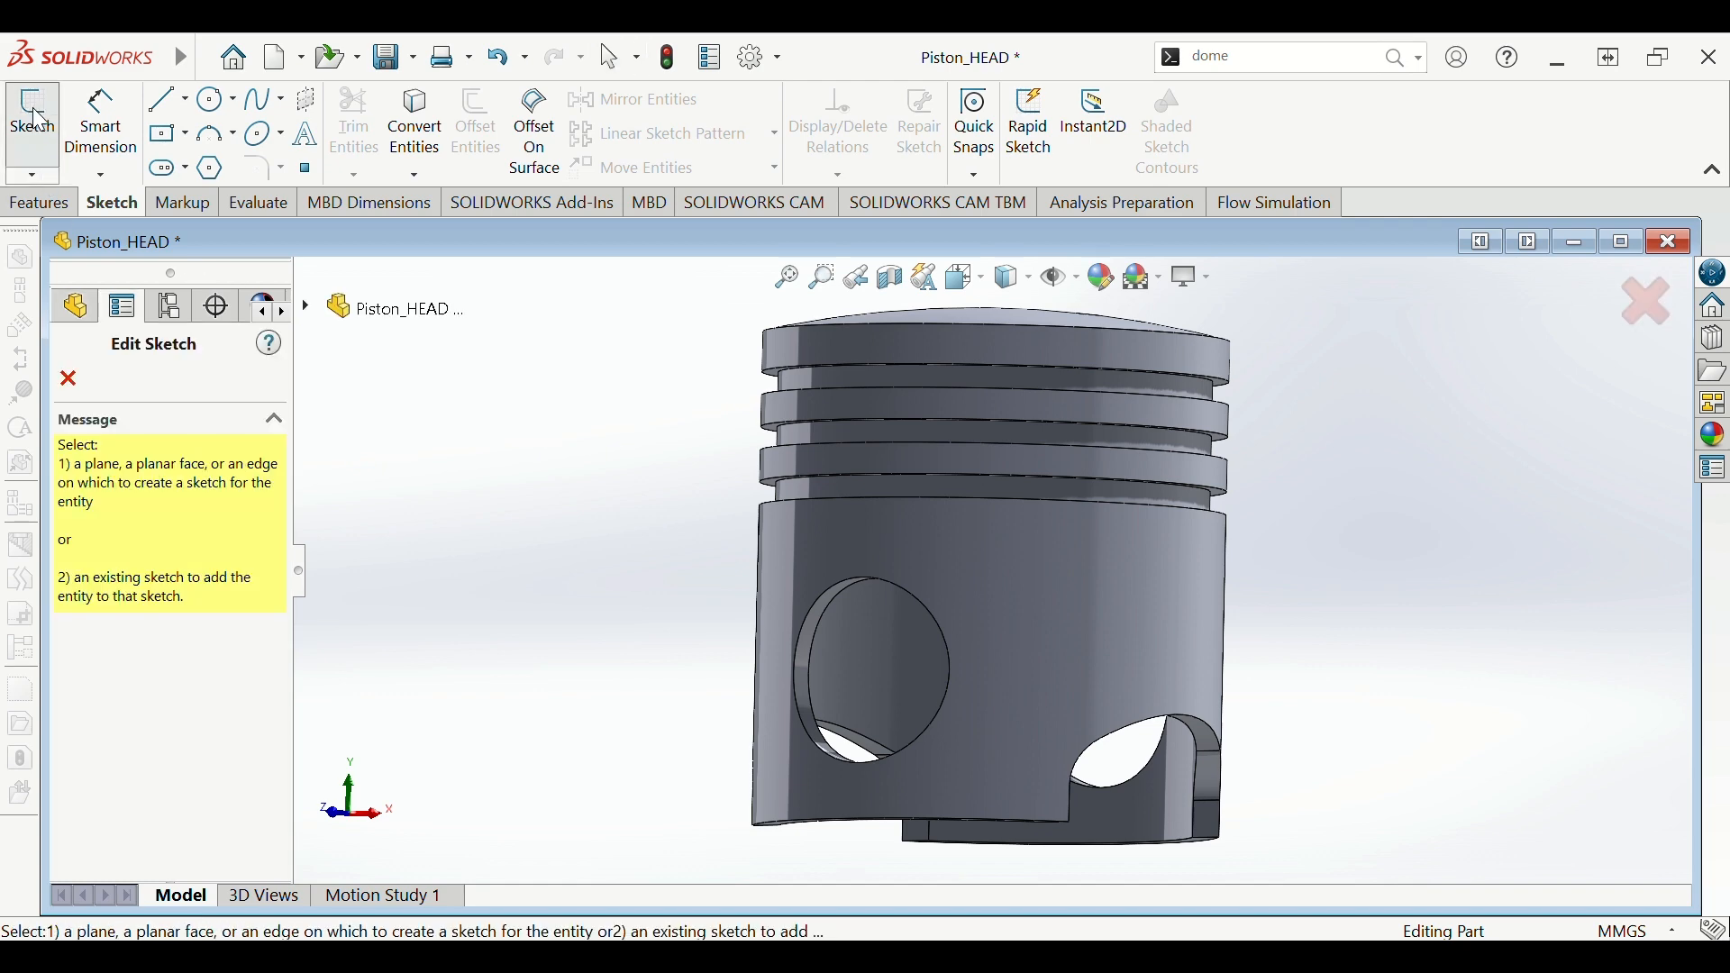
{"action": "left_click", "coordinate": [308, 311]}
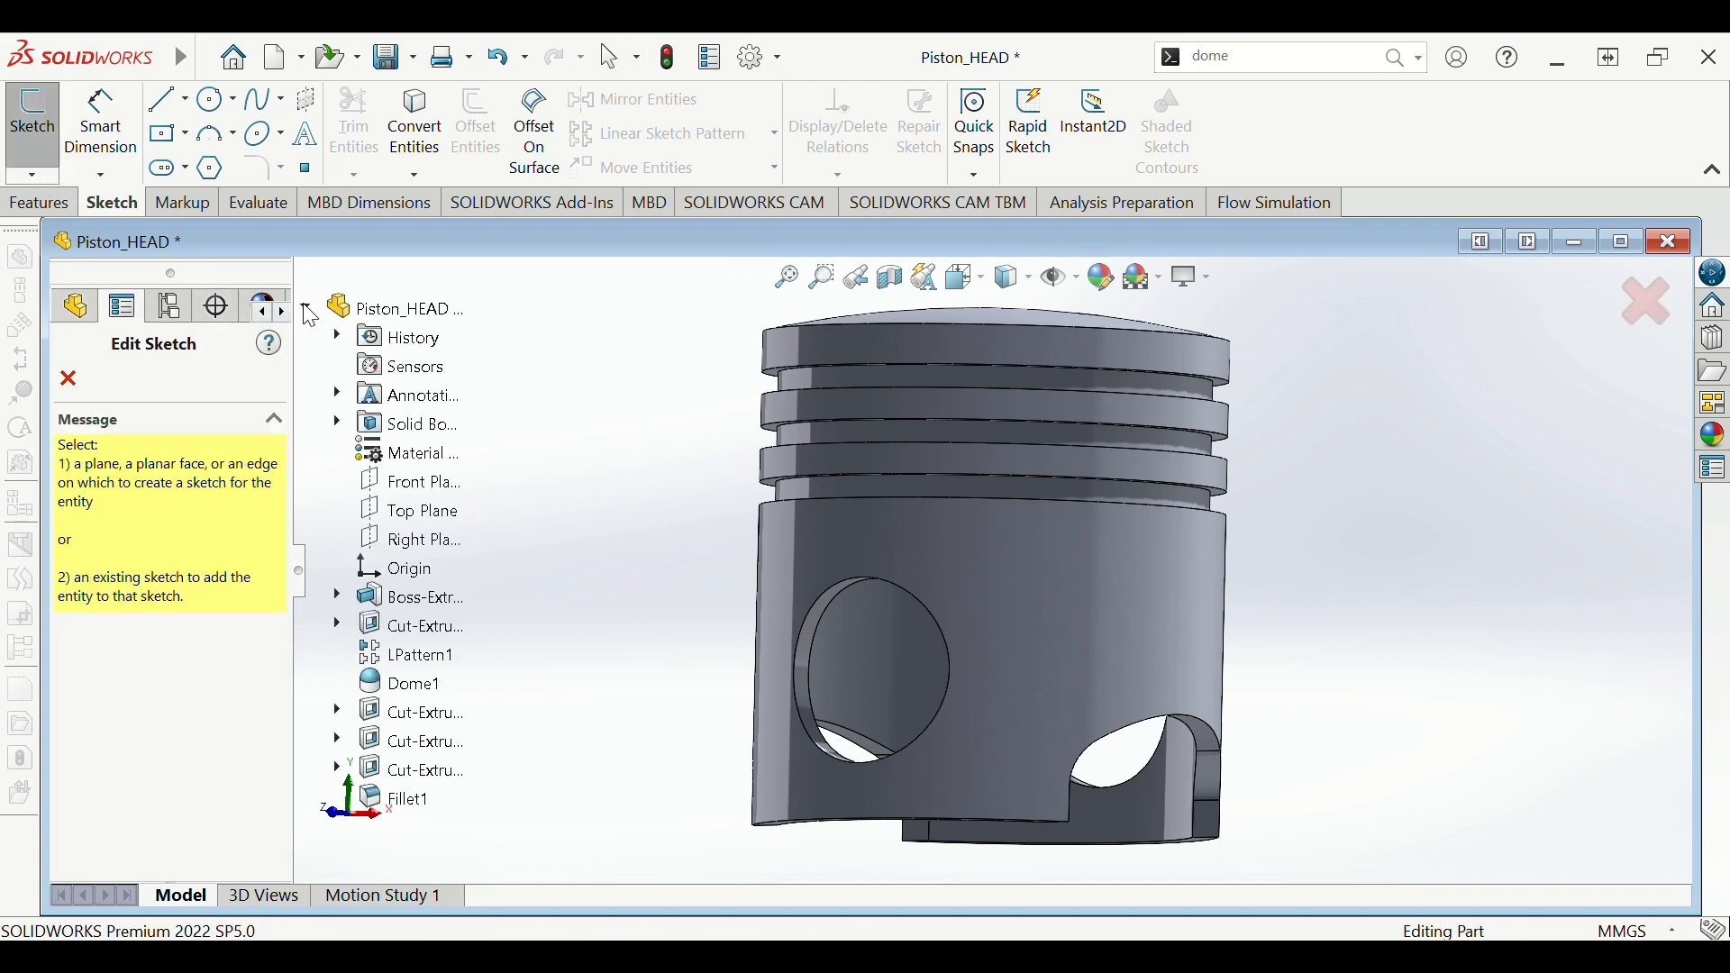
{"action": "left_click", "coordinate": [411, 483]}
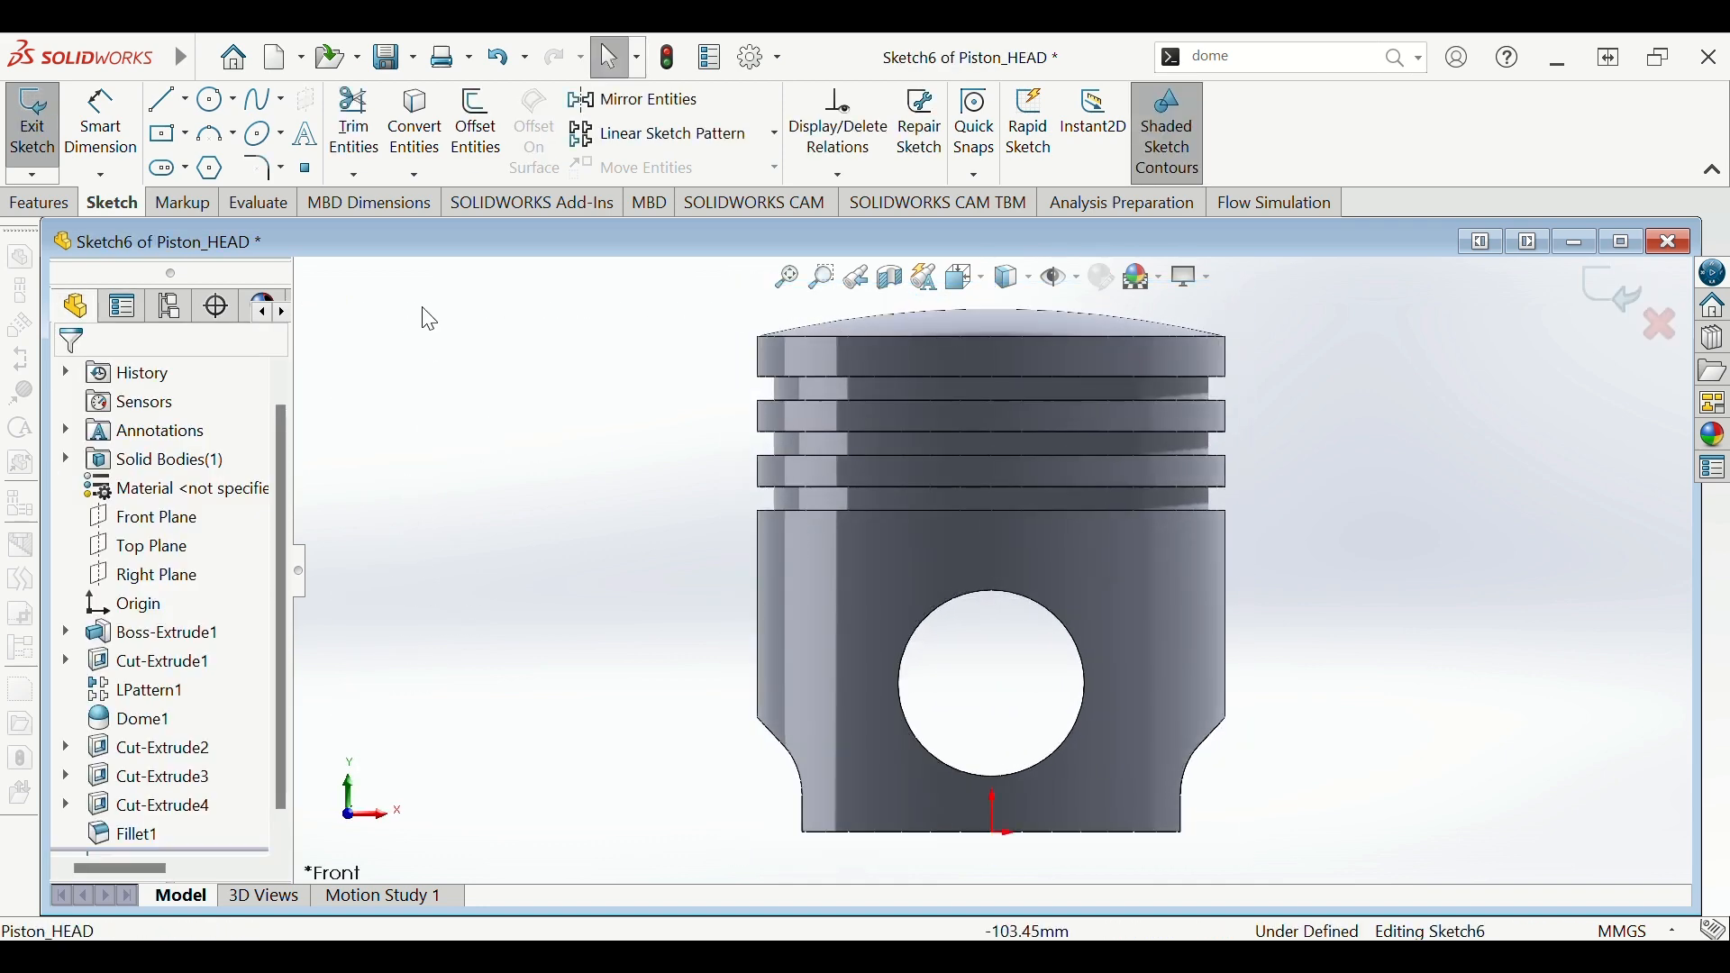
- Convert the pin hole's circular edge into a sketch circle in Sketch6
{"action": "left_click", "coordinate": [410, 133]}
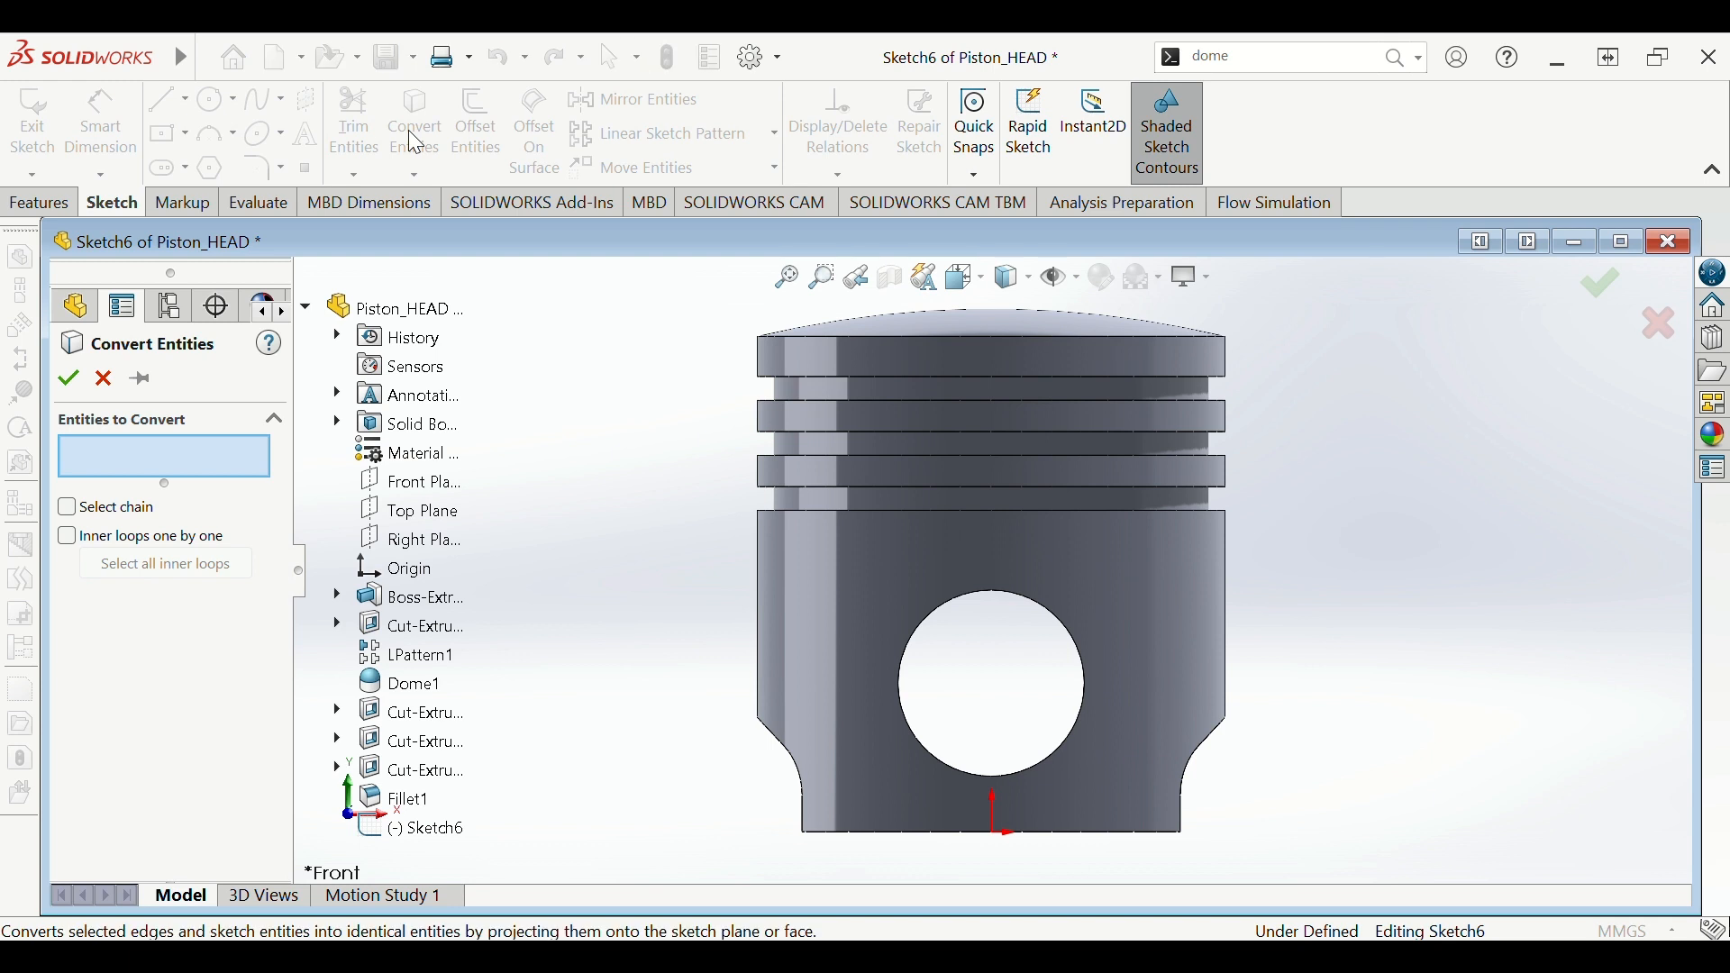
{"action": "left_click", "coordinate": [896, 664]}
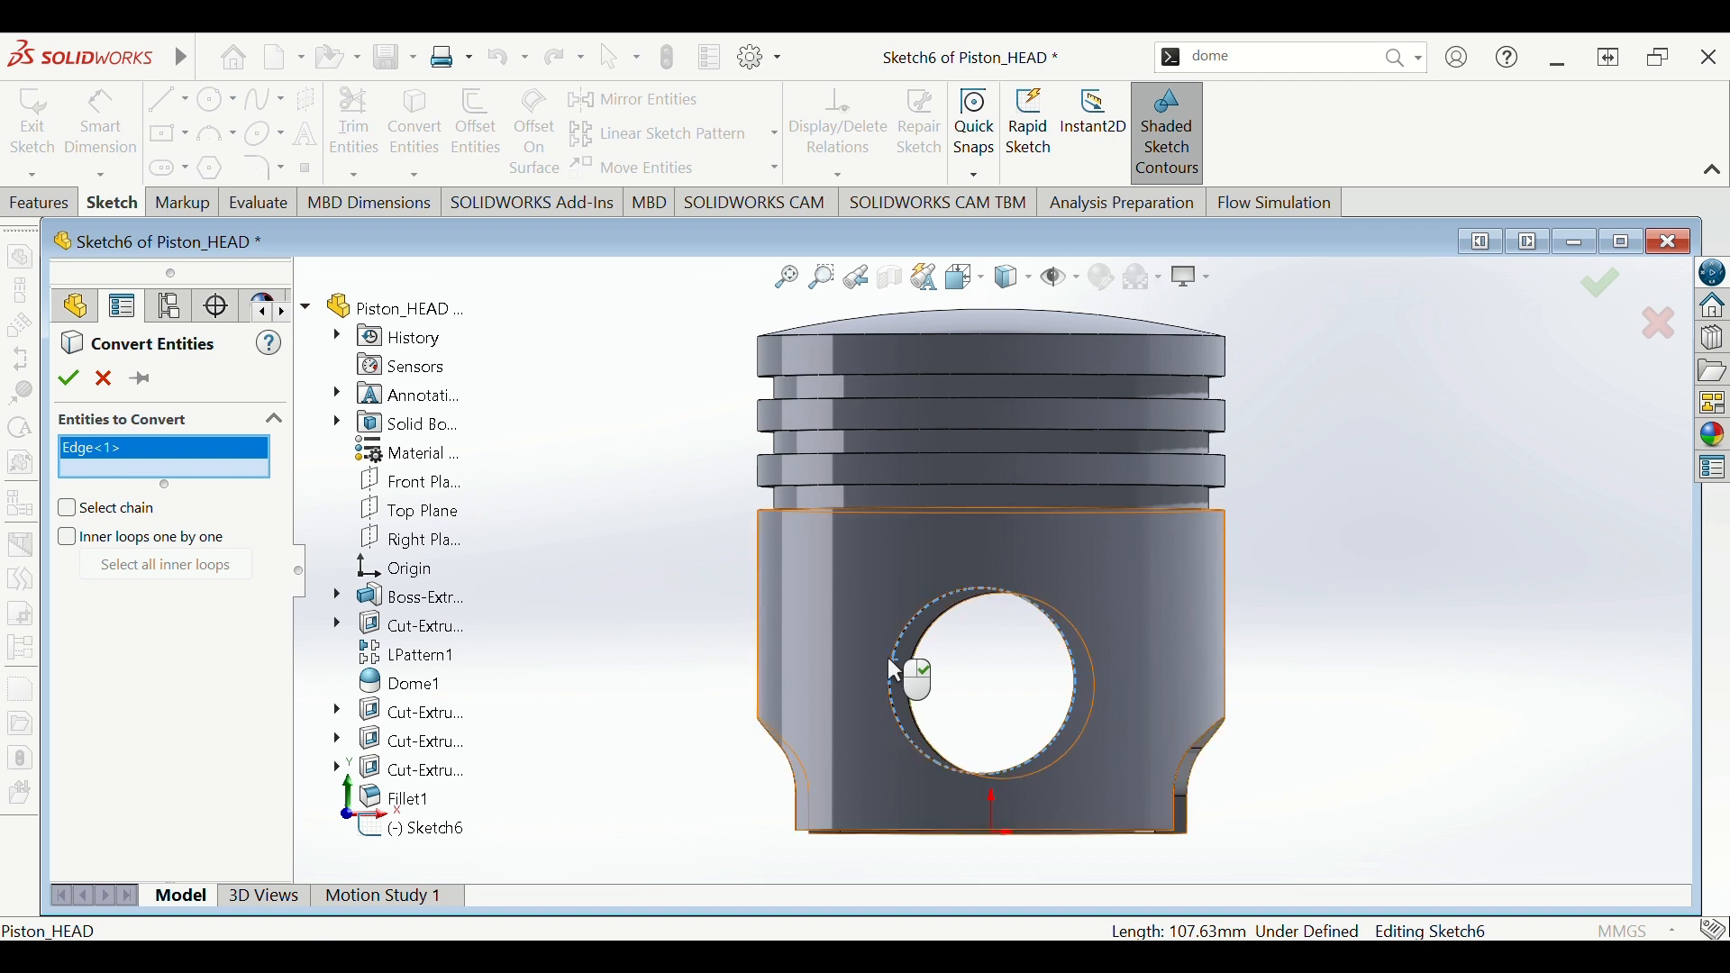
{"action": "scroll", "coordinate": [726, 554], "scroll_direction": "down", "scroll_amount": 2}
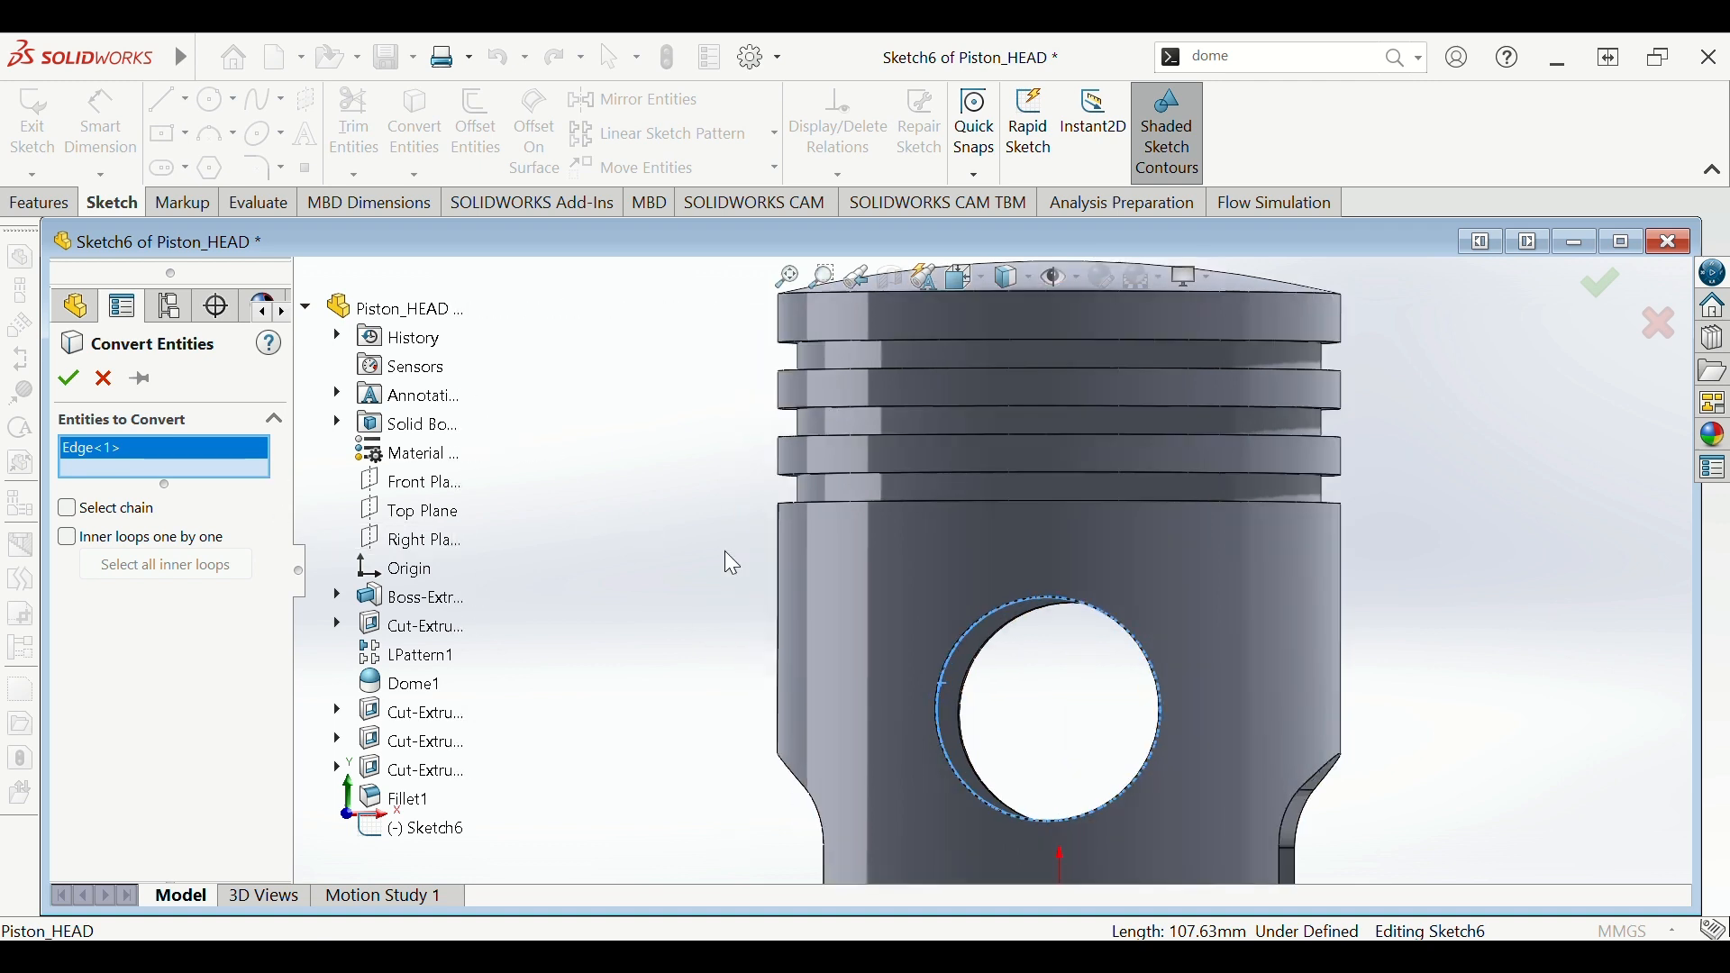
{"action": "scroll", "coordinate": [728, 556], "scroll_direction": "down", "scroll_amount": 1}
{"action": "left_click", "coordinate": [80, 380]}
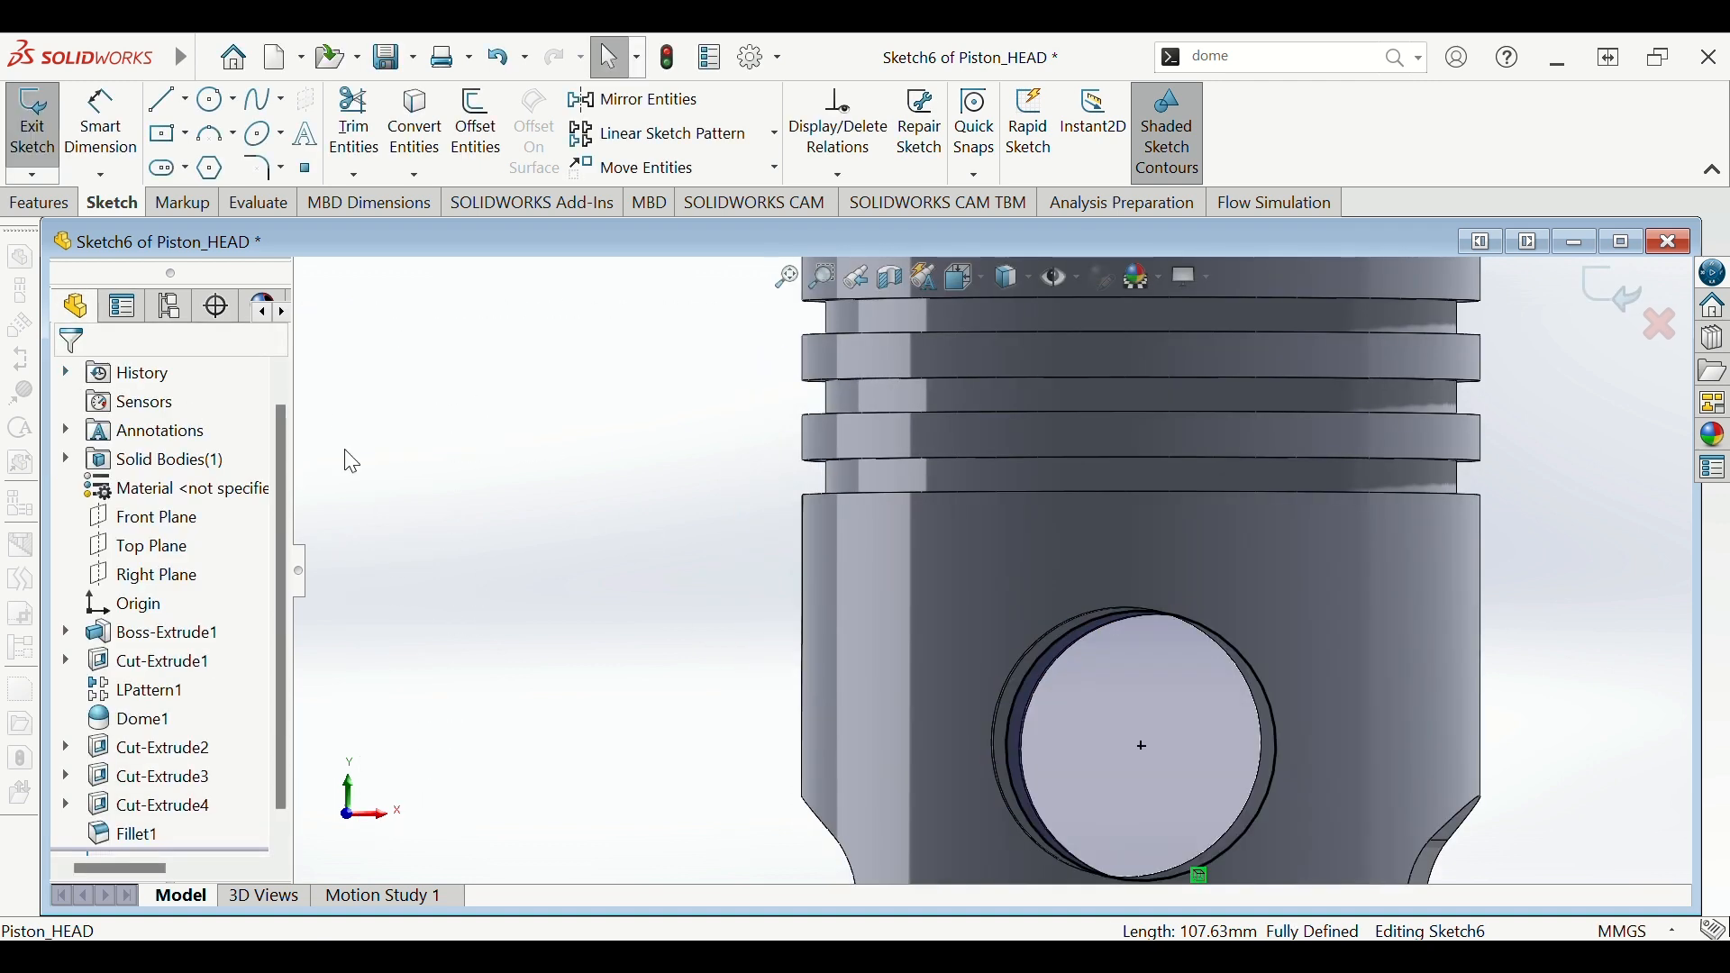
{"action": "scroll", "coordinate": [827, 560], "scroll_direction": "up", "scroll_amount": 2}
{"action": "mouse_move", "coordinate": [1506, 641]}
{"action": "middle_mouse_down"}
{"action": "mouse_move", "coordinate": [1436, 652]}
{"action": "mouse_move", "coordinate": [1390, 595]}
{"action": "mouse_move", "coordinate": [1428, 595]}
{"action": "mouse_move", "coordinate": [1453, 567]}
{"action": "mouse_move", "coordinate": [1495, 618]}
{"action": "mouse_move", "coordinate": [1355, 768]}
{"action": "mouse_move", "coordinate": [1513, 647]}
{"action": "middle_mouse_up"}
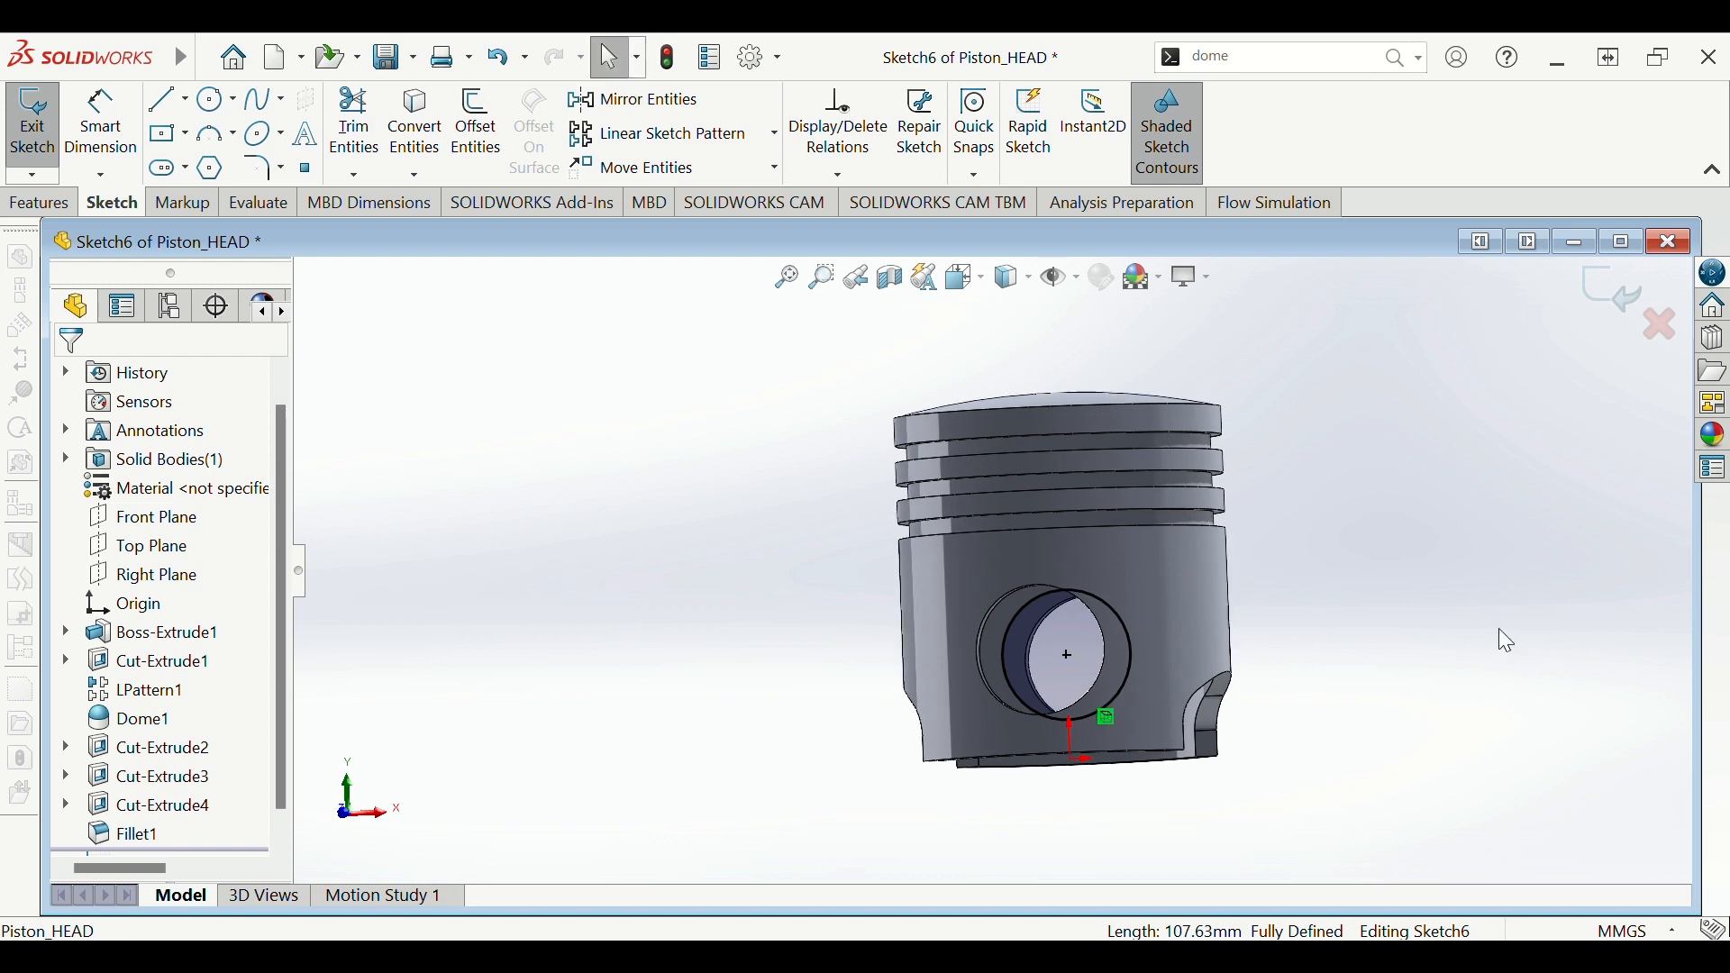
{"action": "scroll", "coordinate": [1500, 630], "scroll_direction": "down", "scroll_amount": 1}
- Draw a larger circle centred on the pin hole's centre
{"action": "left_click", "coordinate": [212, 103]}
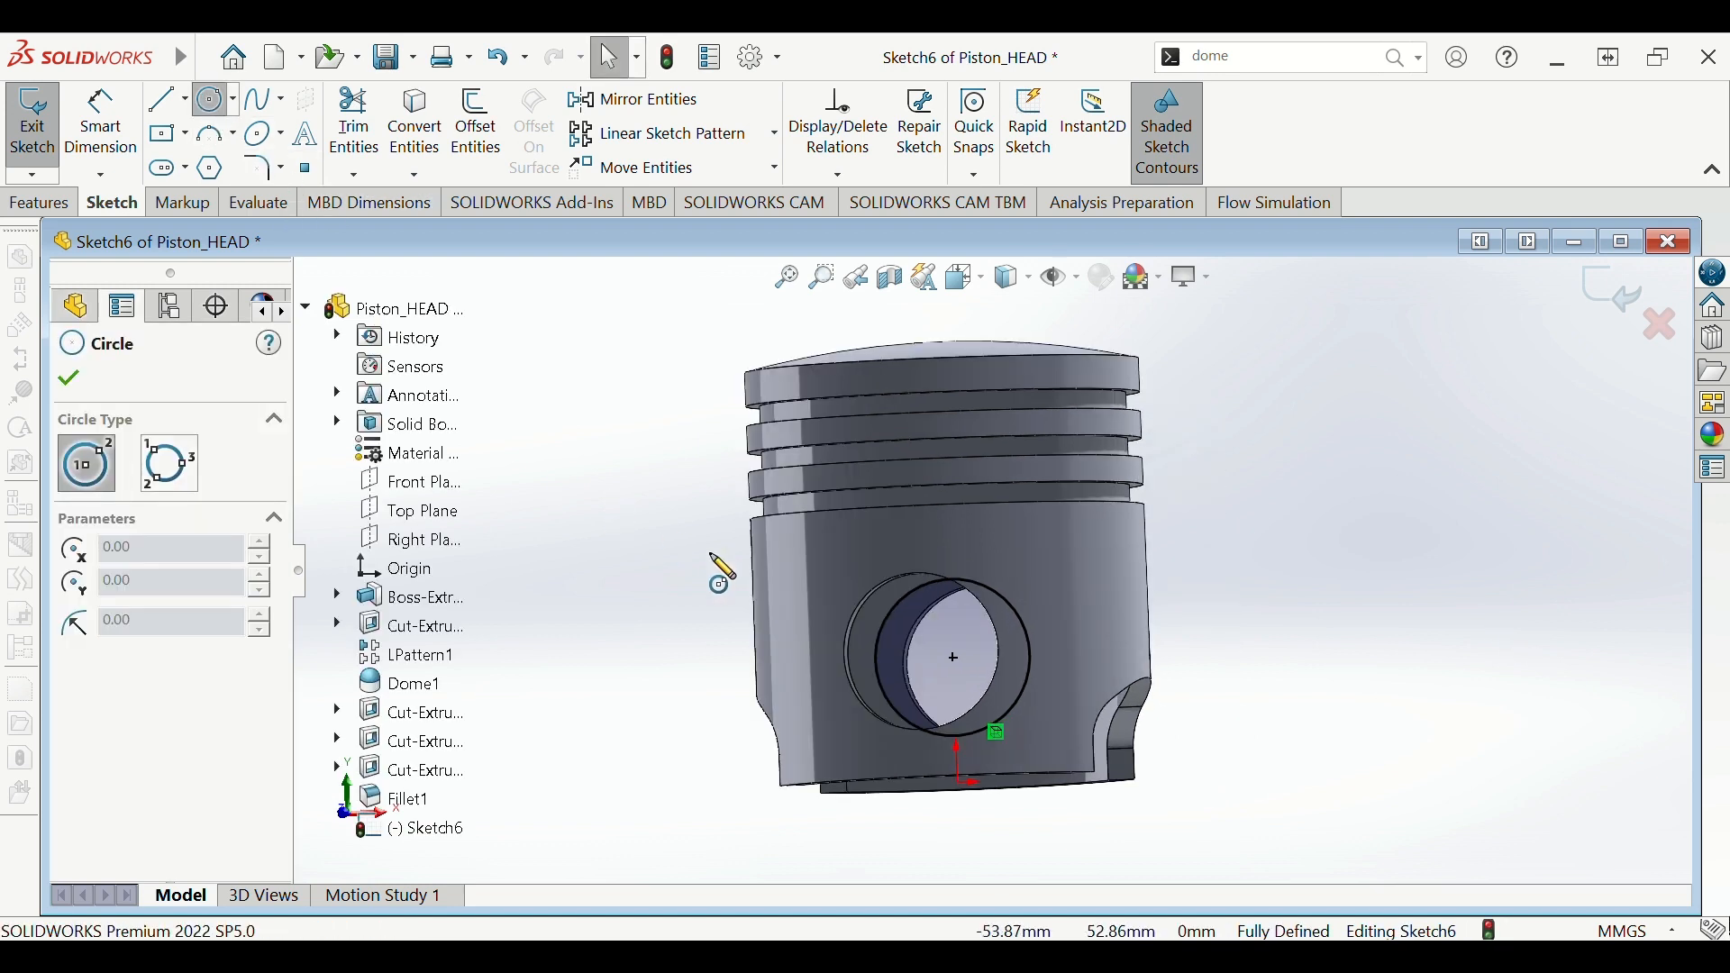
{"action": "left_click", "coordinate": [956, 660]}
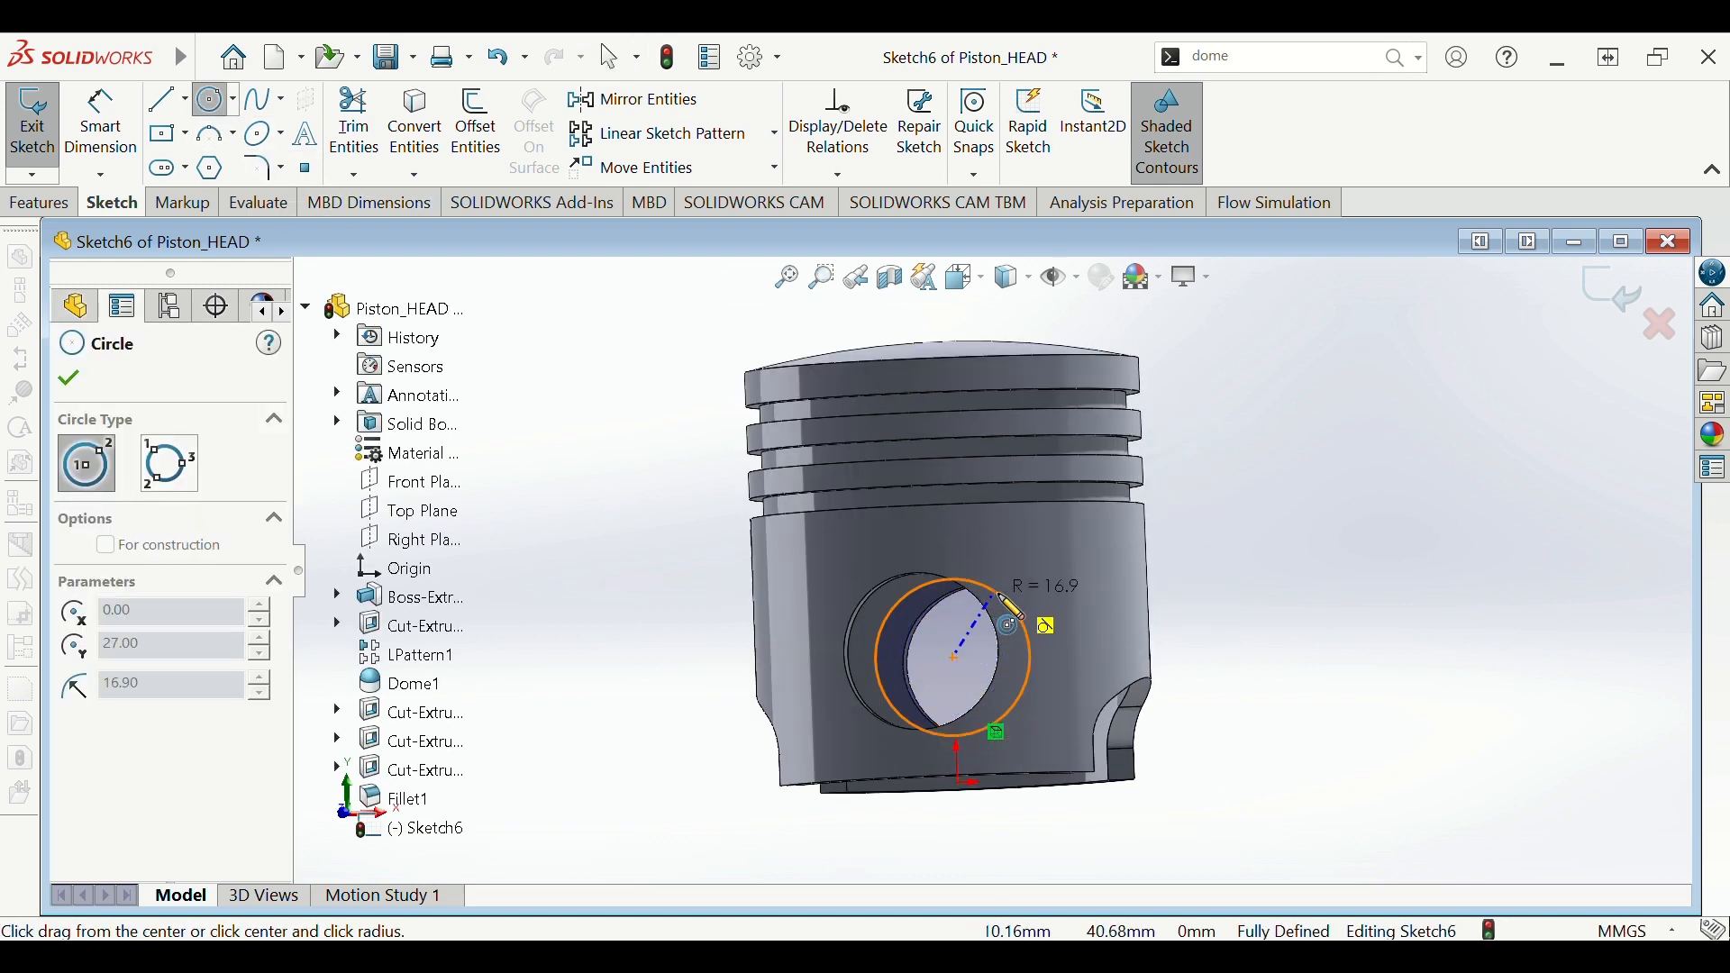
{"action": "left_click", "coordinate": [1078, 654]}
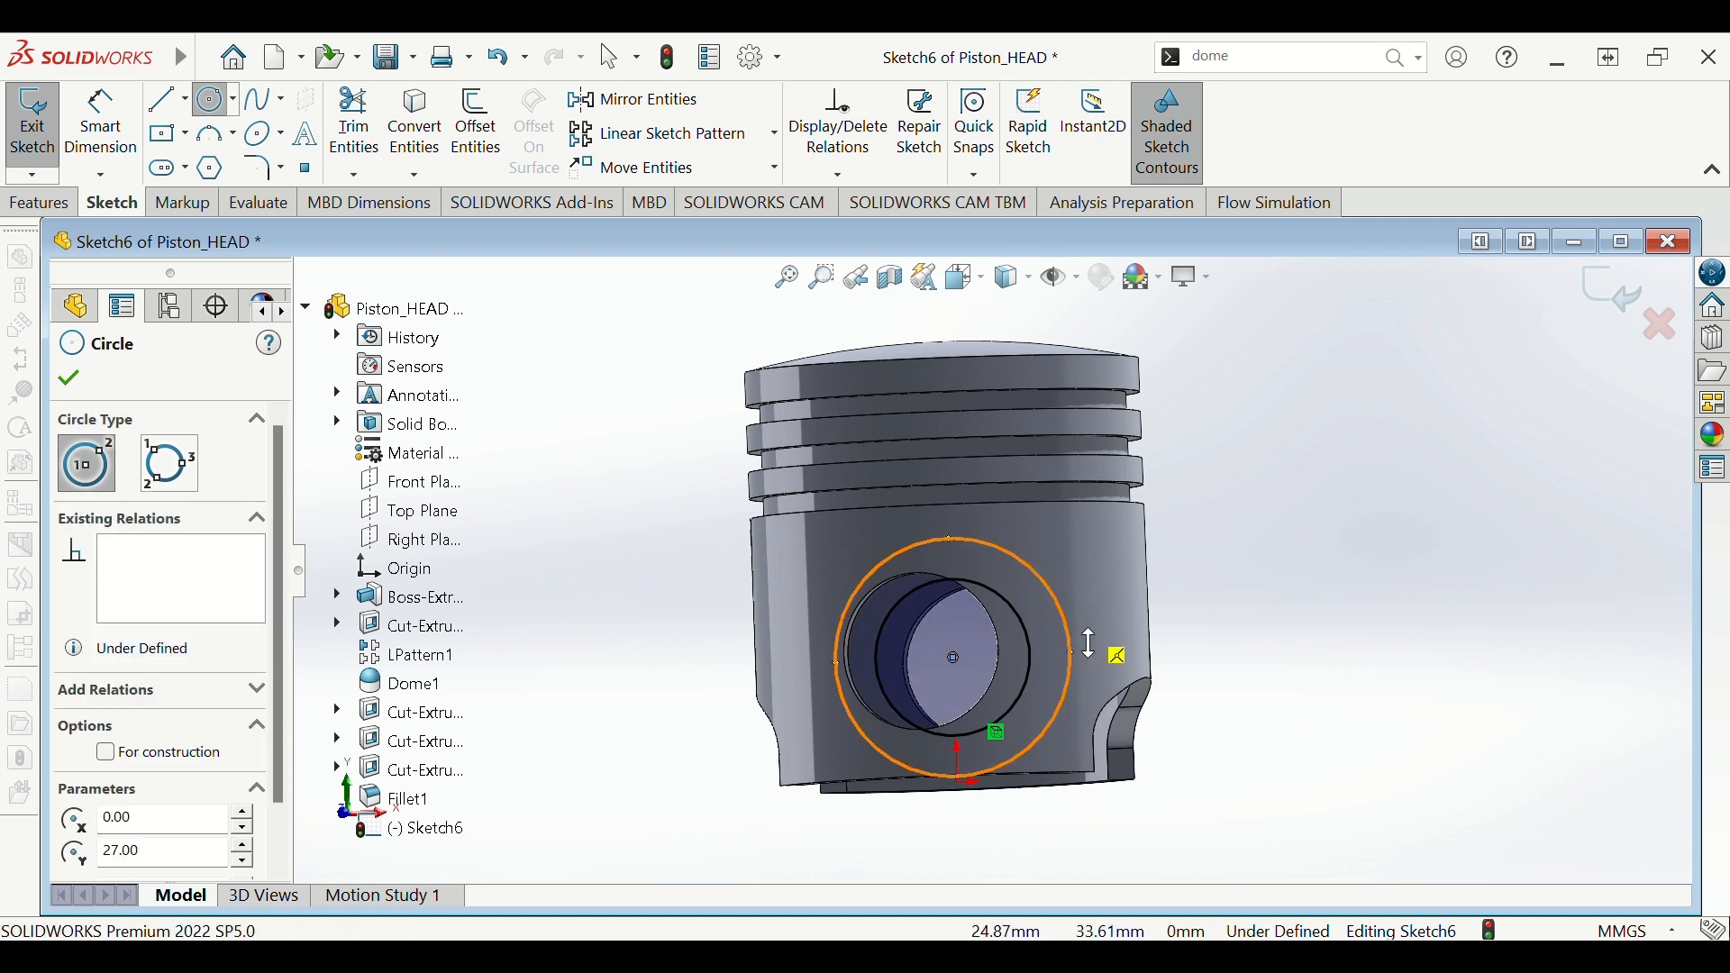
- Dimension the new circle's diameter to 45 mm, fully defining Sketch6
{"action": "left_click", "coordinate": [1168, 653]}
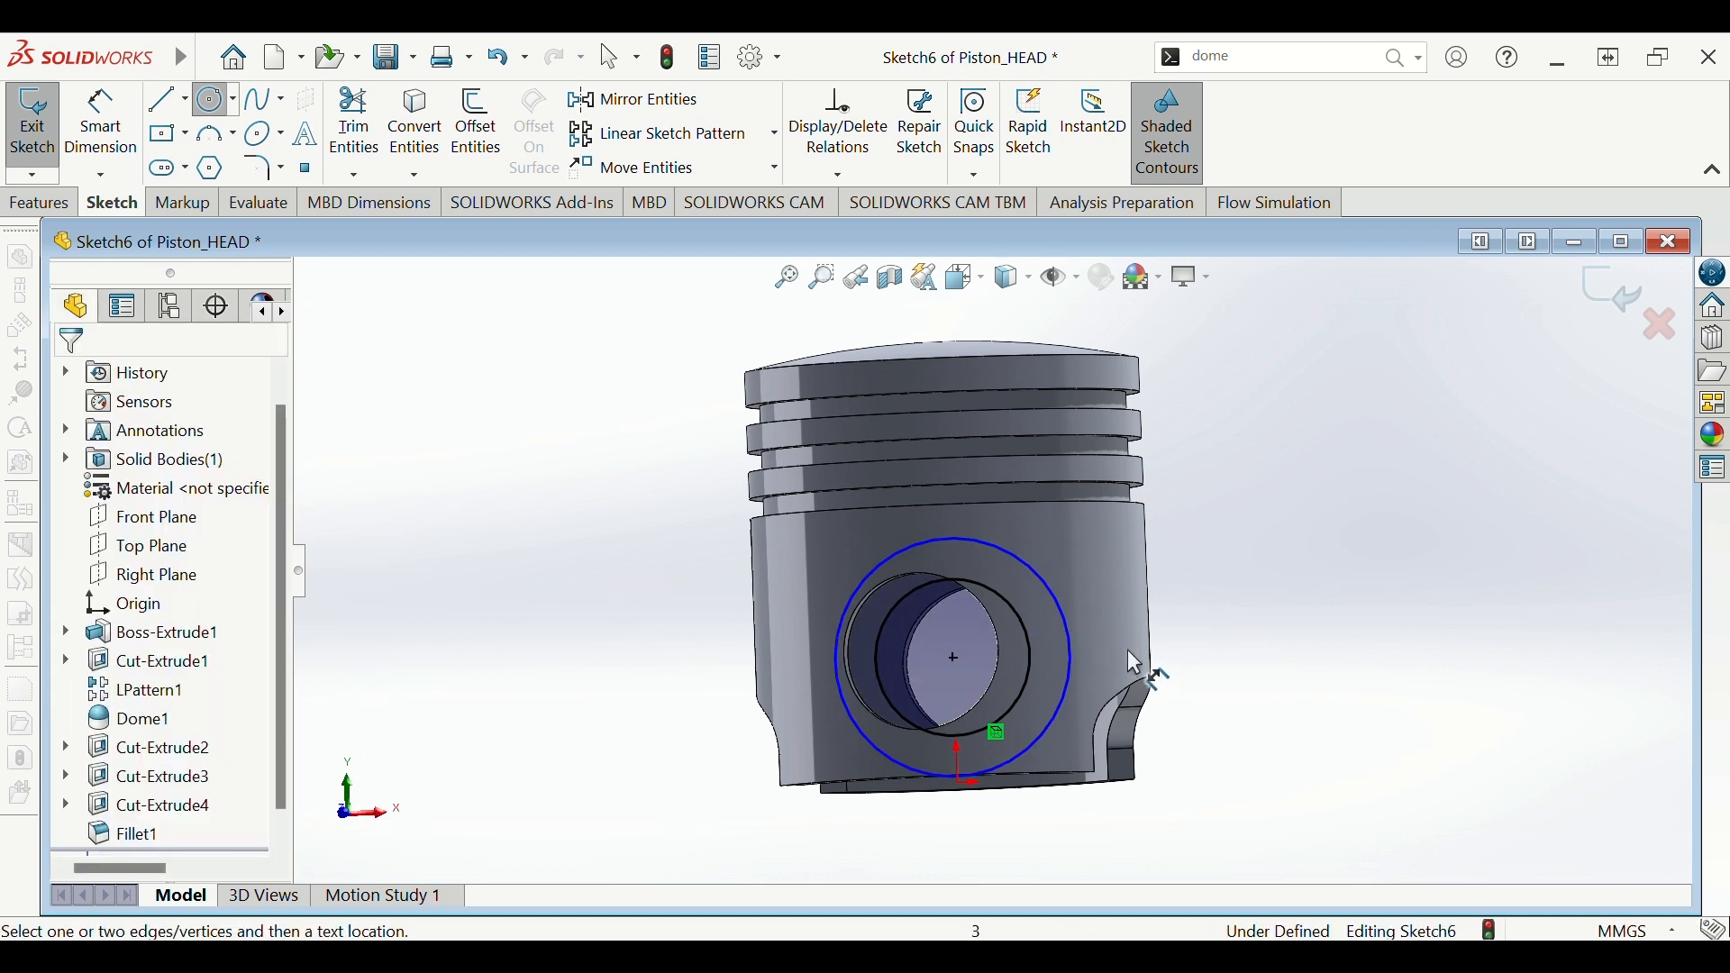
{"action": "left_click", "coordinate": [1078, 653]}
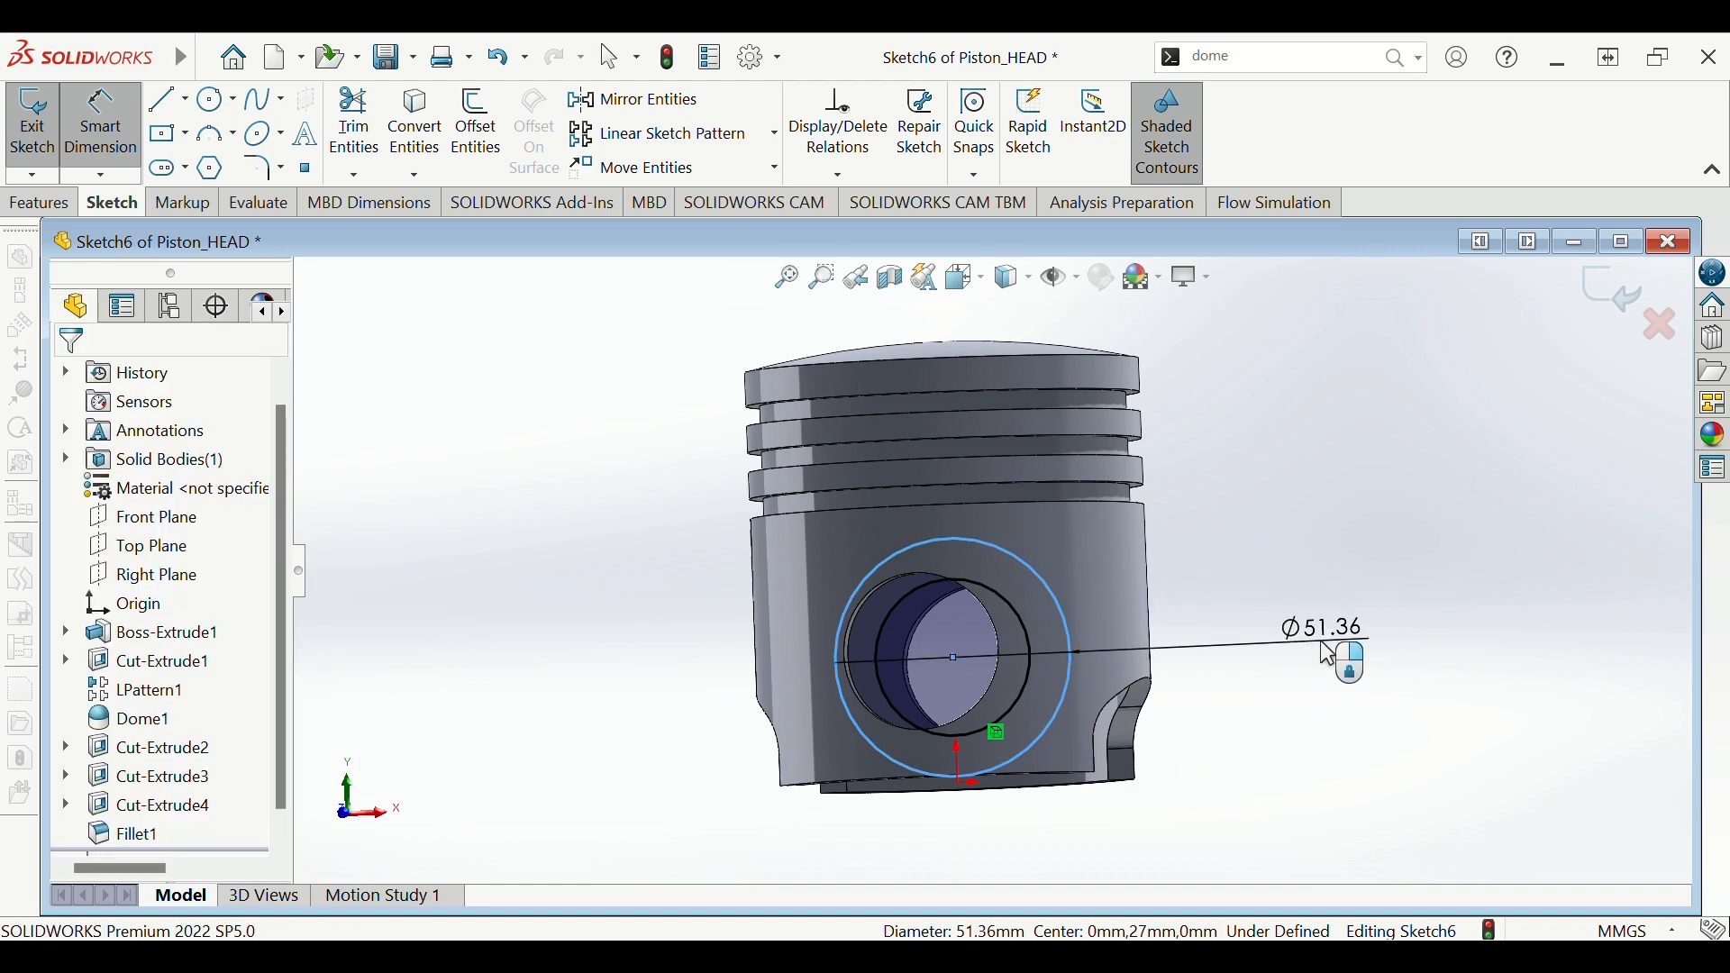
{"action": "left_click", "coordinate": [1328, 656]}
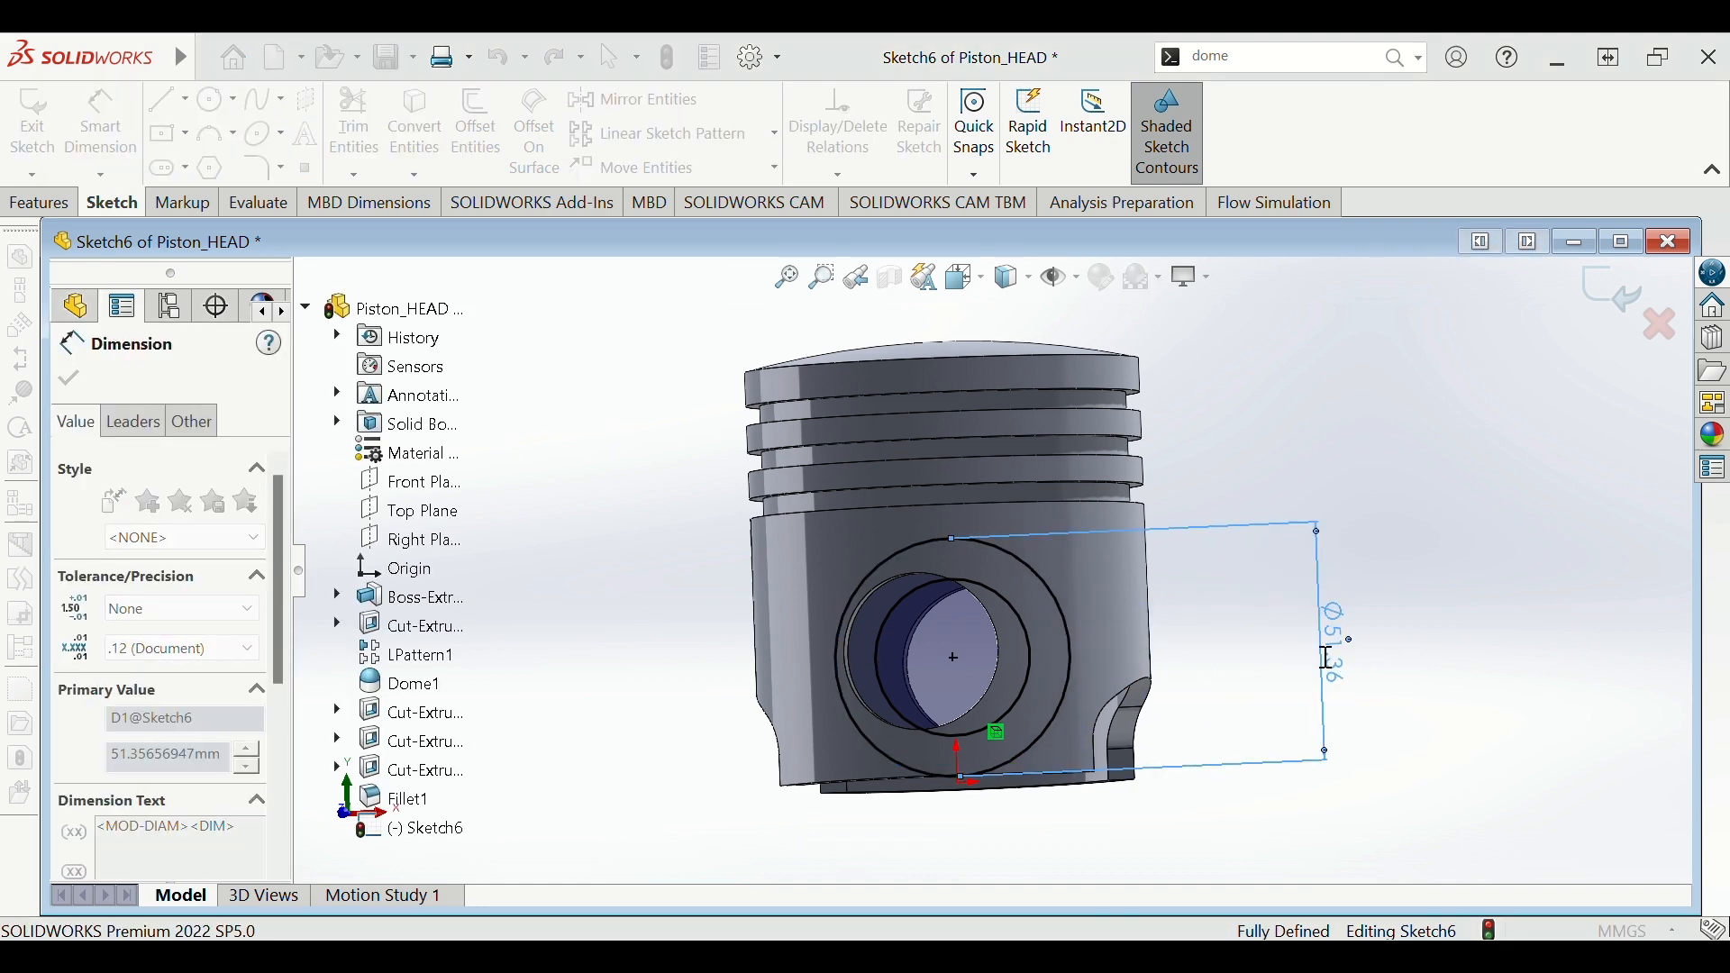
{"action": "type", "text": "45"}
{"action": "key", "text": "Return"}
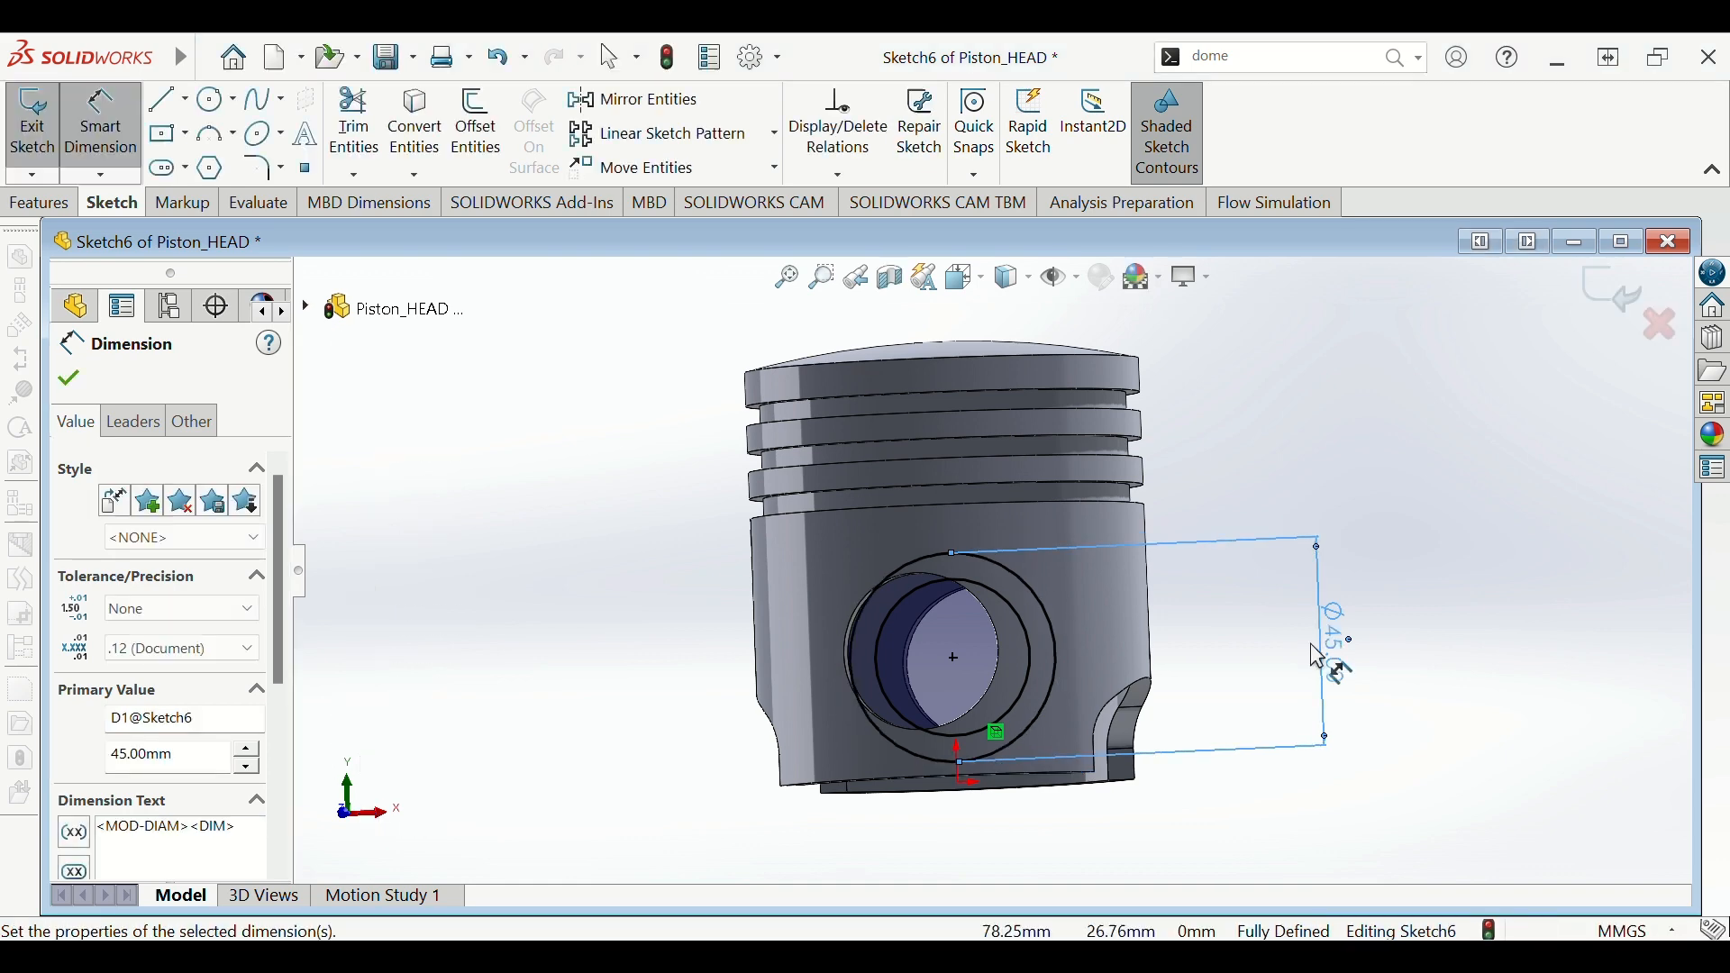
{"action": "left_click", "coordinate": [1433, 587]}
{"action": "key", "text": "Escape"}
{"action": "mouse_move", "coordinate": [1432, 591]}
{"action": "middle_mouse_down"}
{"action": "mouse_move", "coordinate": [1351, 552]}
{"action": "mouse_move", "coordinate": [1348, 514]}
{"action": "mouse_move", "coordinate": [1368, 604]}
{"action": "mouse_move", "coordinate": [1284, 579]}
{"action": "mouse_move", "coordinate": [1303, 576]}
{"action": "middle_mouse_up"}
{"action": "scroll", "coordinate": [1304, 576], "scroll_direction": "down", "scroll_amount": 1}
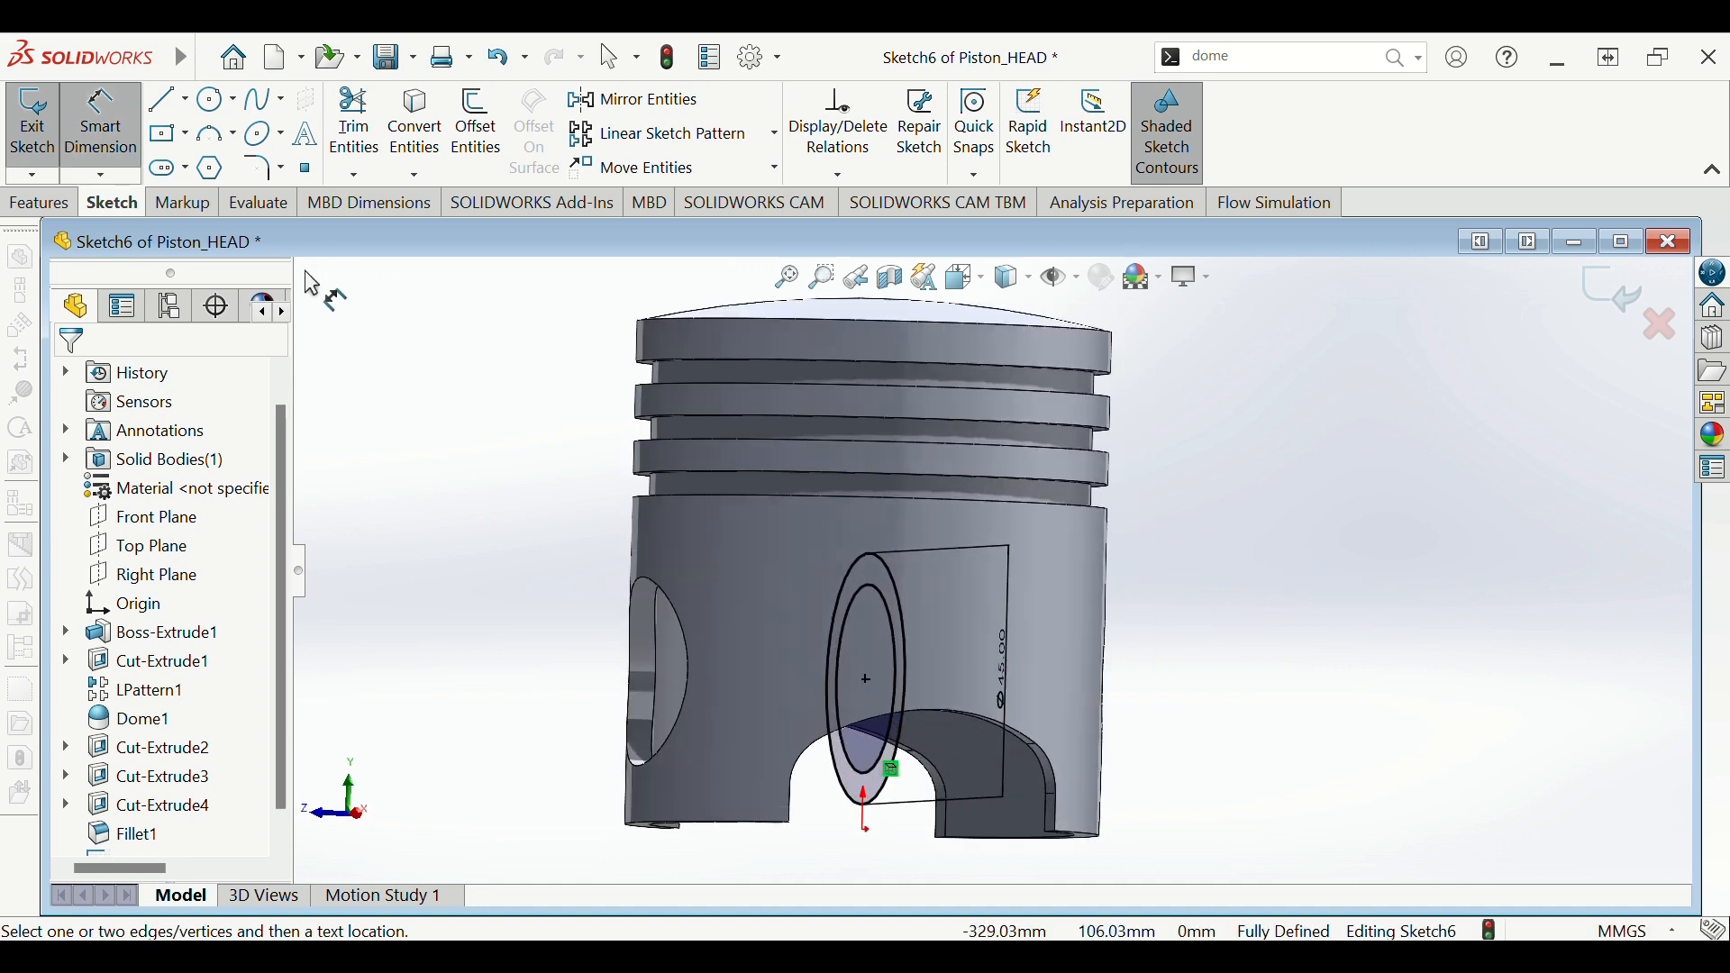
{"action": "left_click", "coordinate": [39, 202]}
- Start an extruded boss from Sketch6 with its From condition offset 19 mm
{"action": "left_click", "coordinate": [45, 159]}
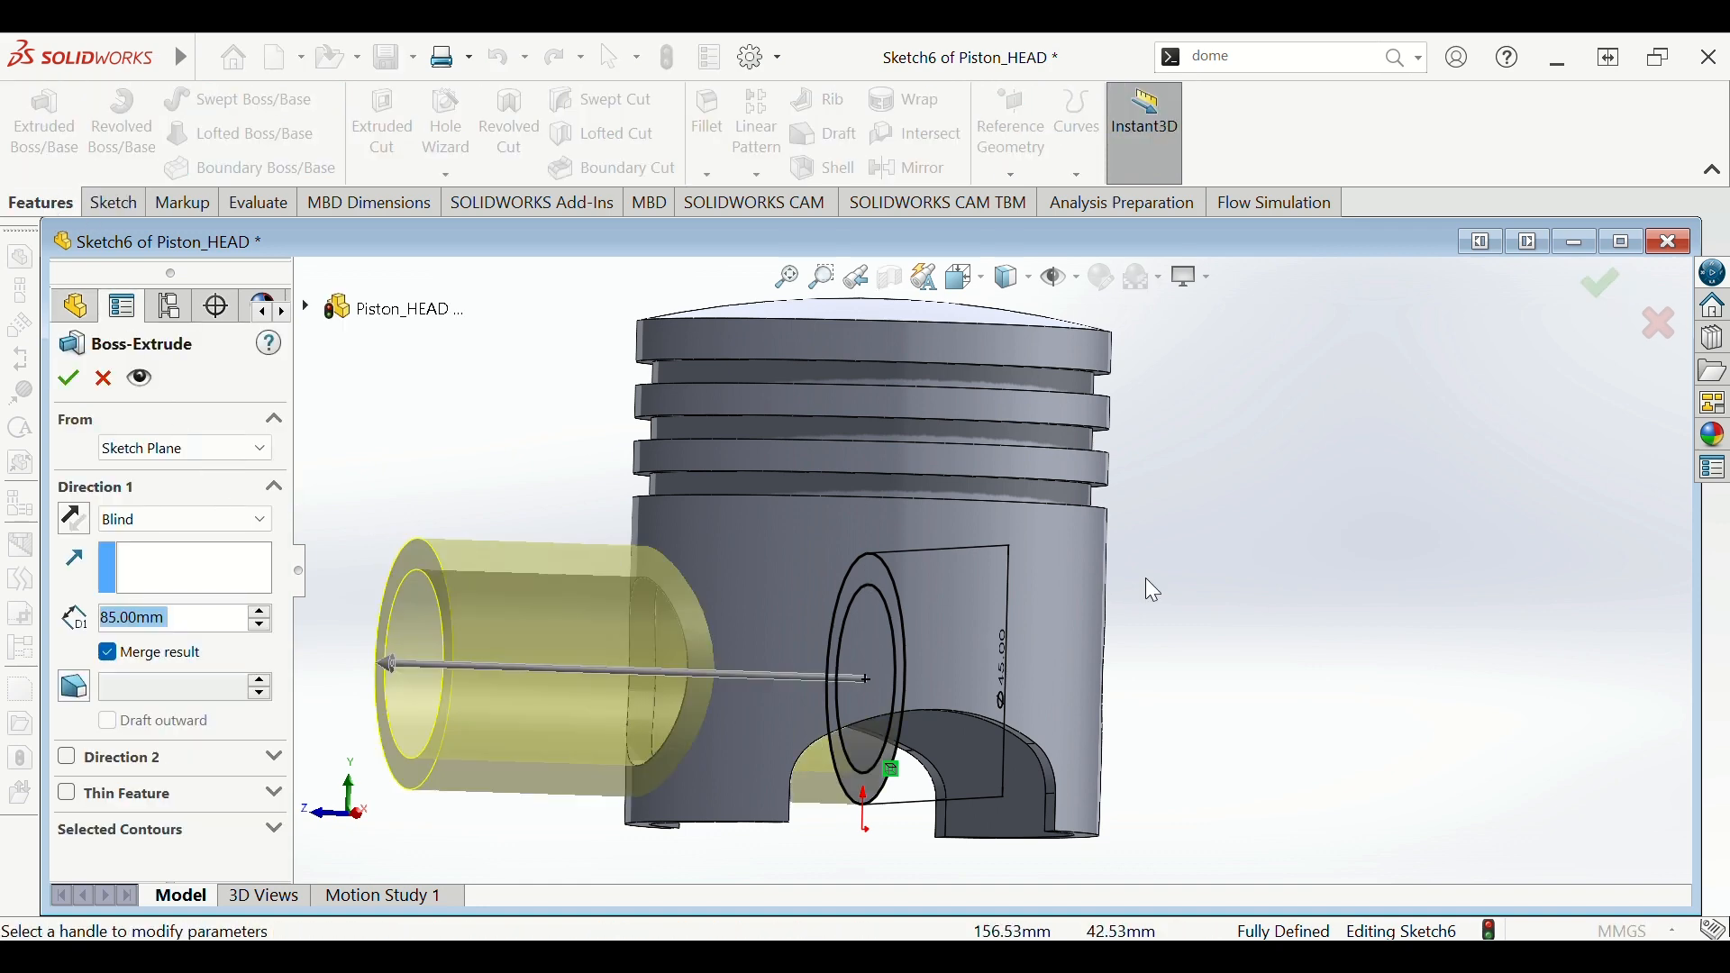
{"action": "middle_click_drag", "start_coordinate": [1219, 610], "coordinate": [1136, 676]}
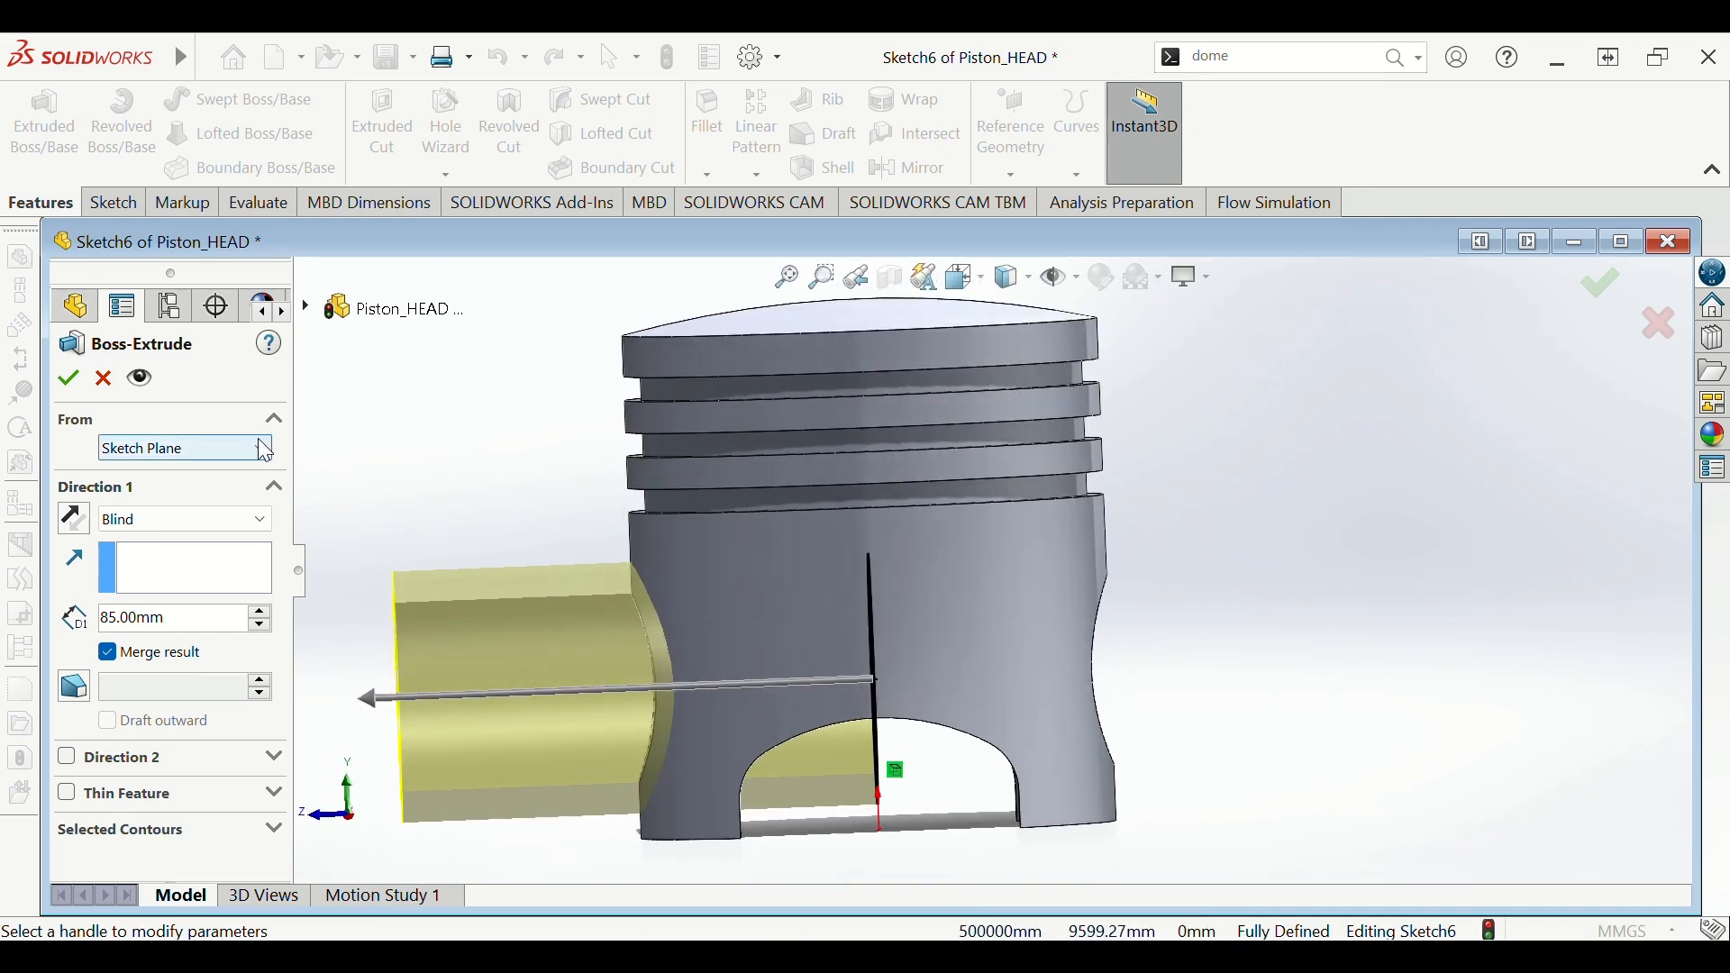
{"action": "left_click", "coordinate": [232, 527]}
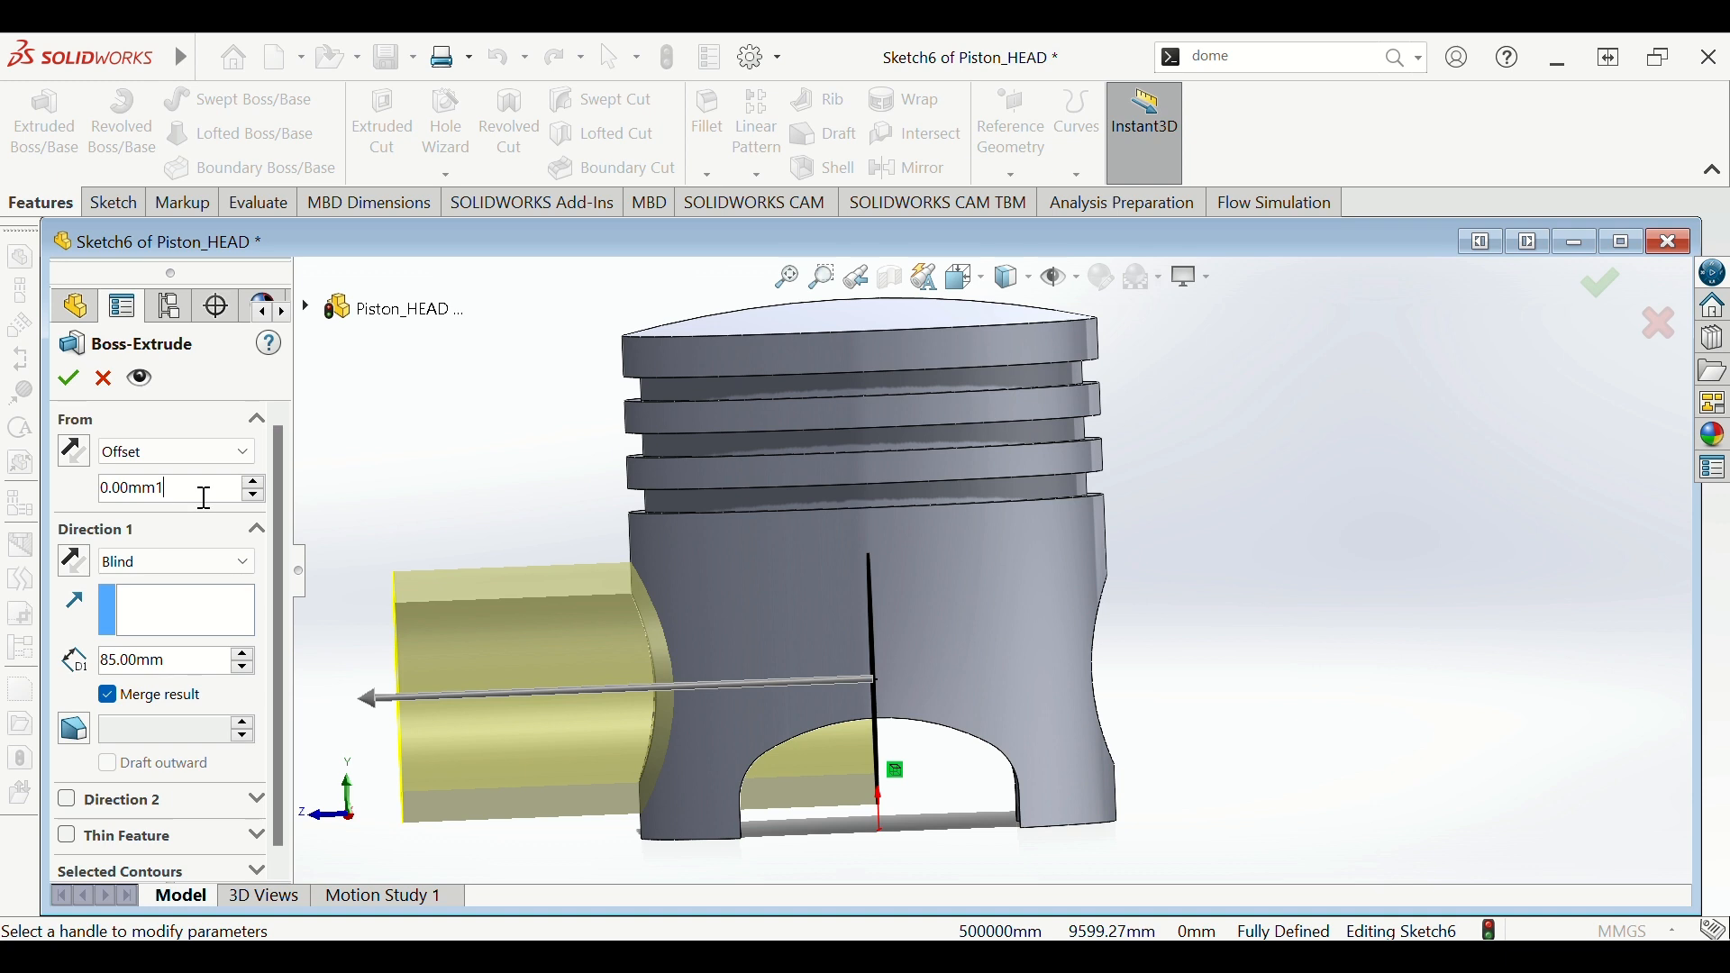
{"action": "key", "text": "Return"}
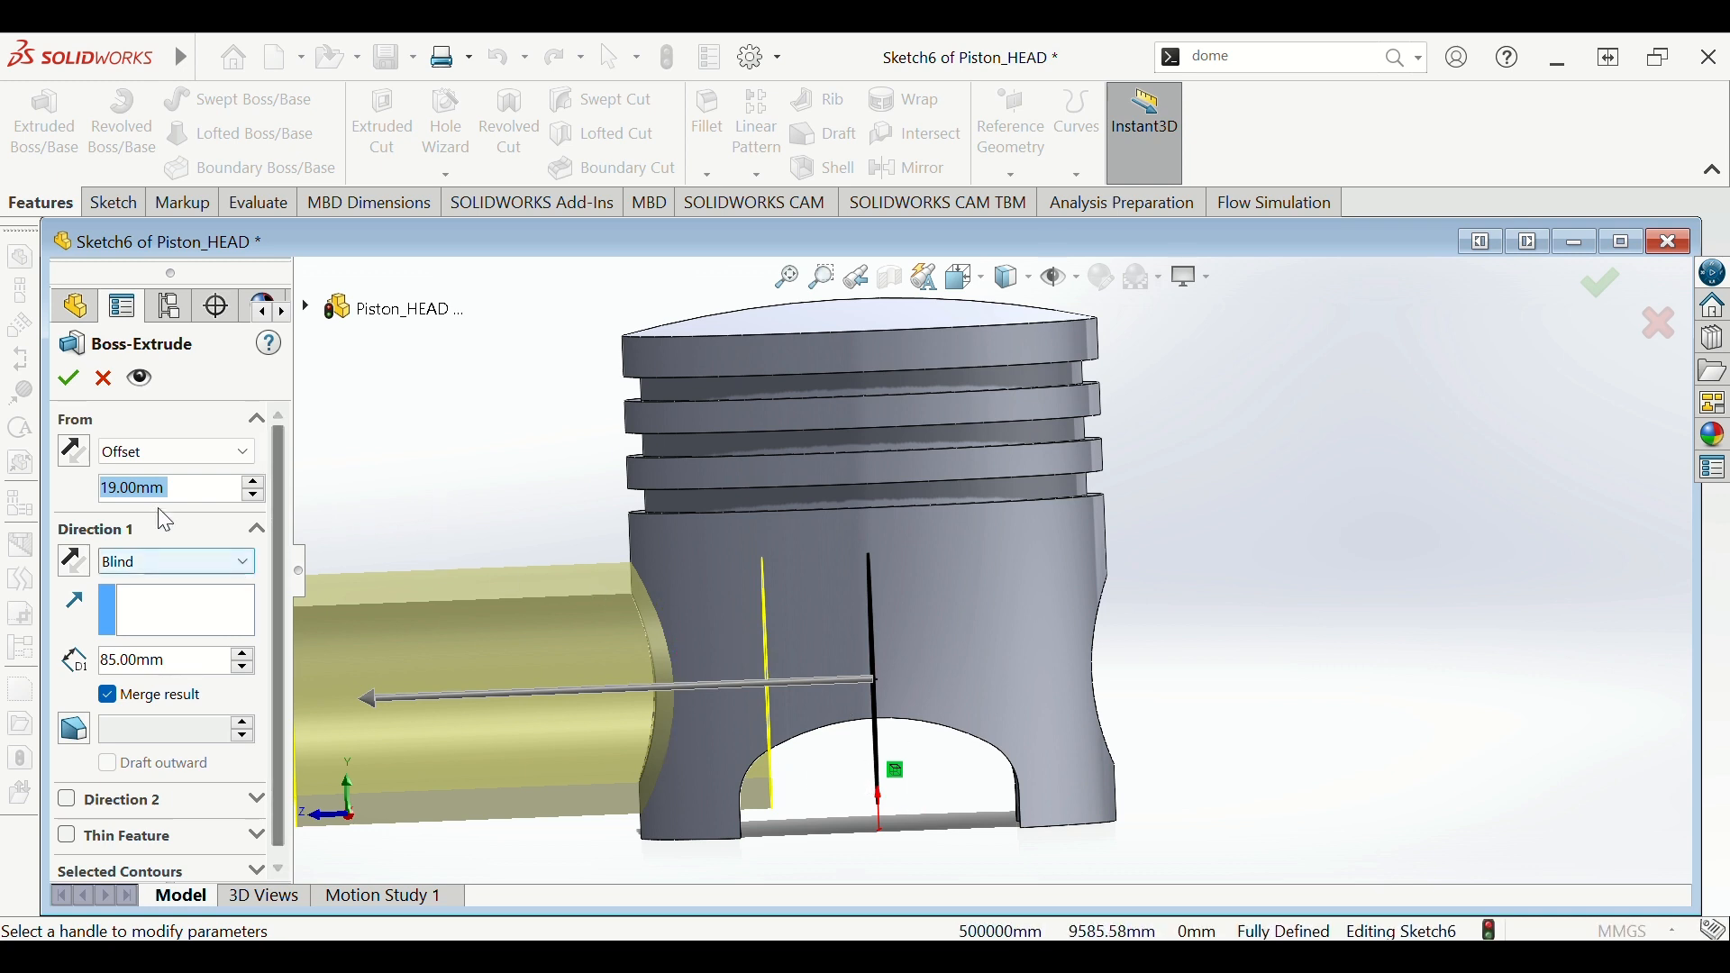
{"action": "key", "text": "z"}
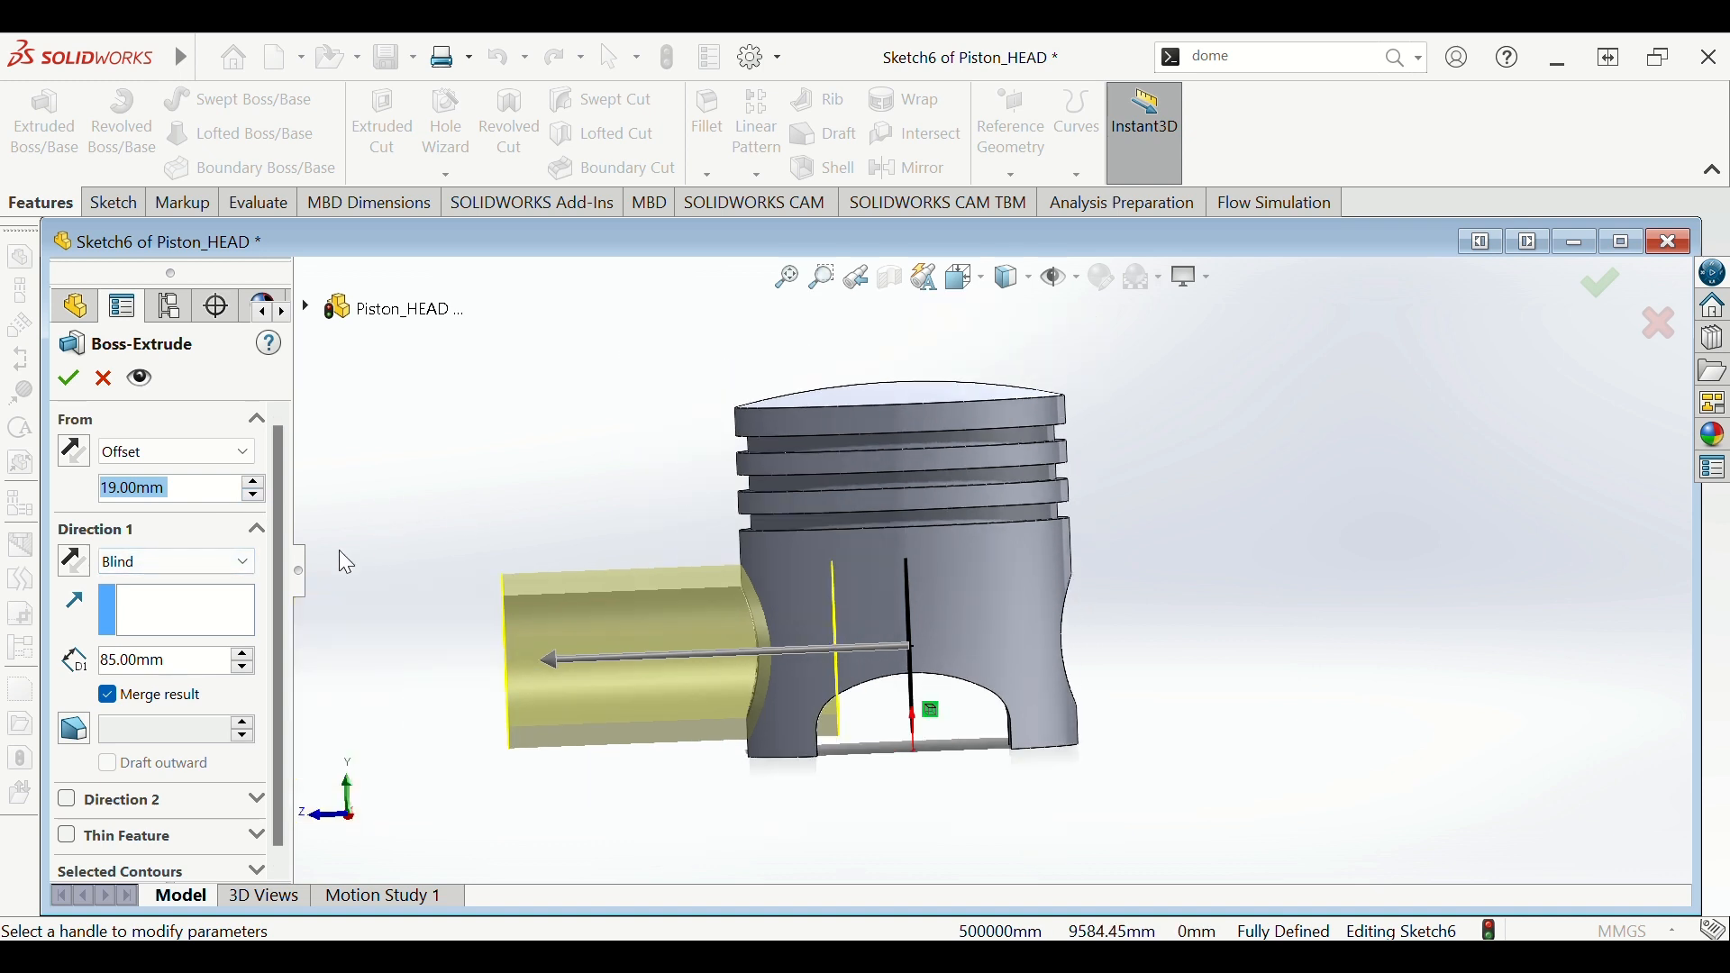
- End the boss Up To Surface at the piston's outer face and accept it
{"action": "left_click", "coordinate": [243, 568]}
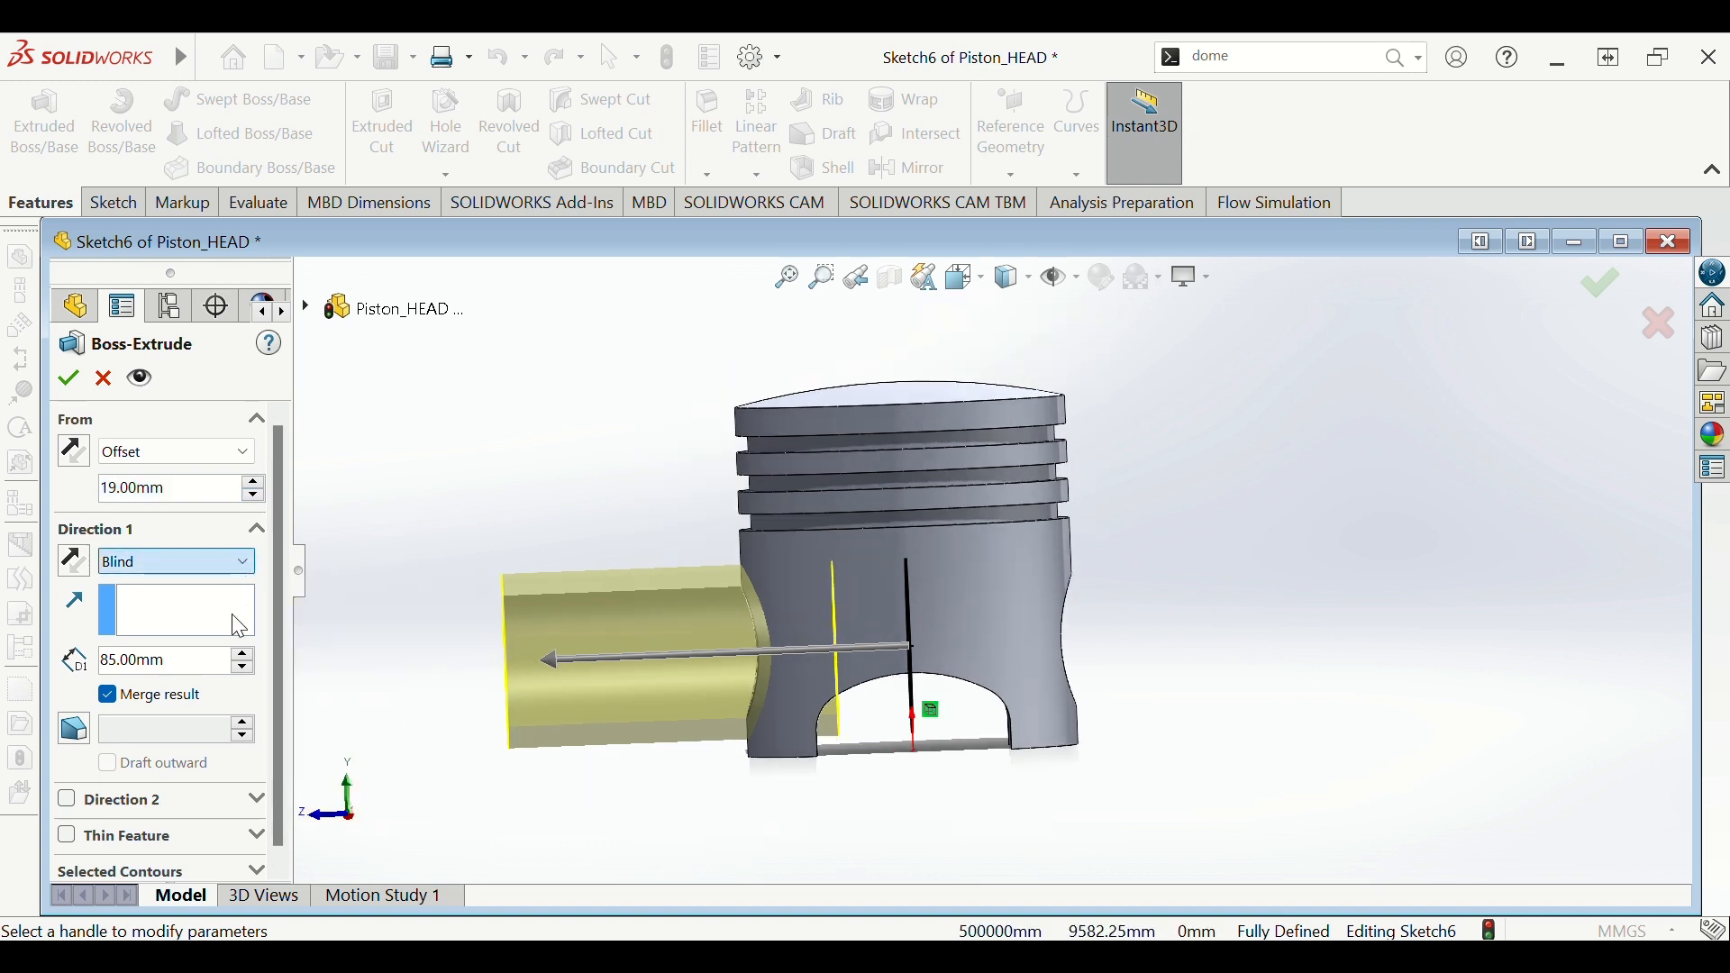
{"action": "left_click", "coordinate": [235, 666]}
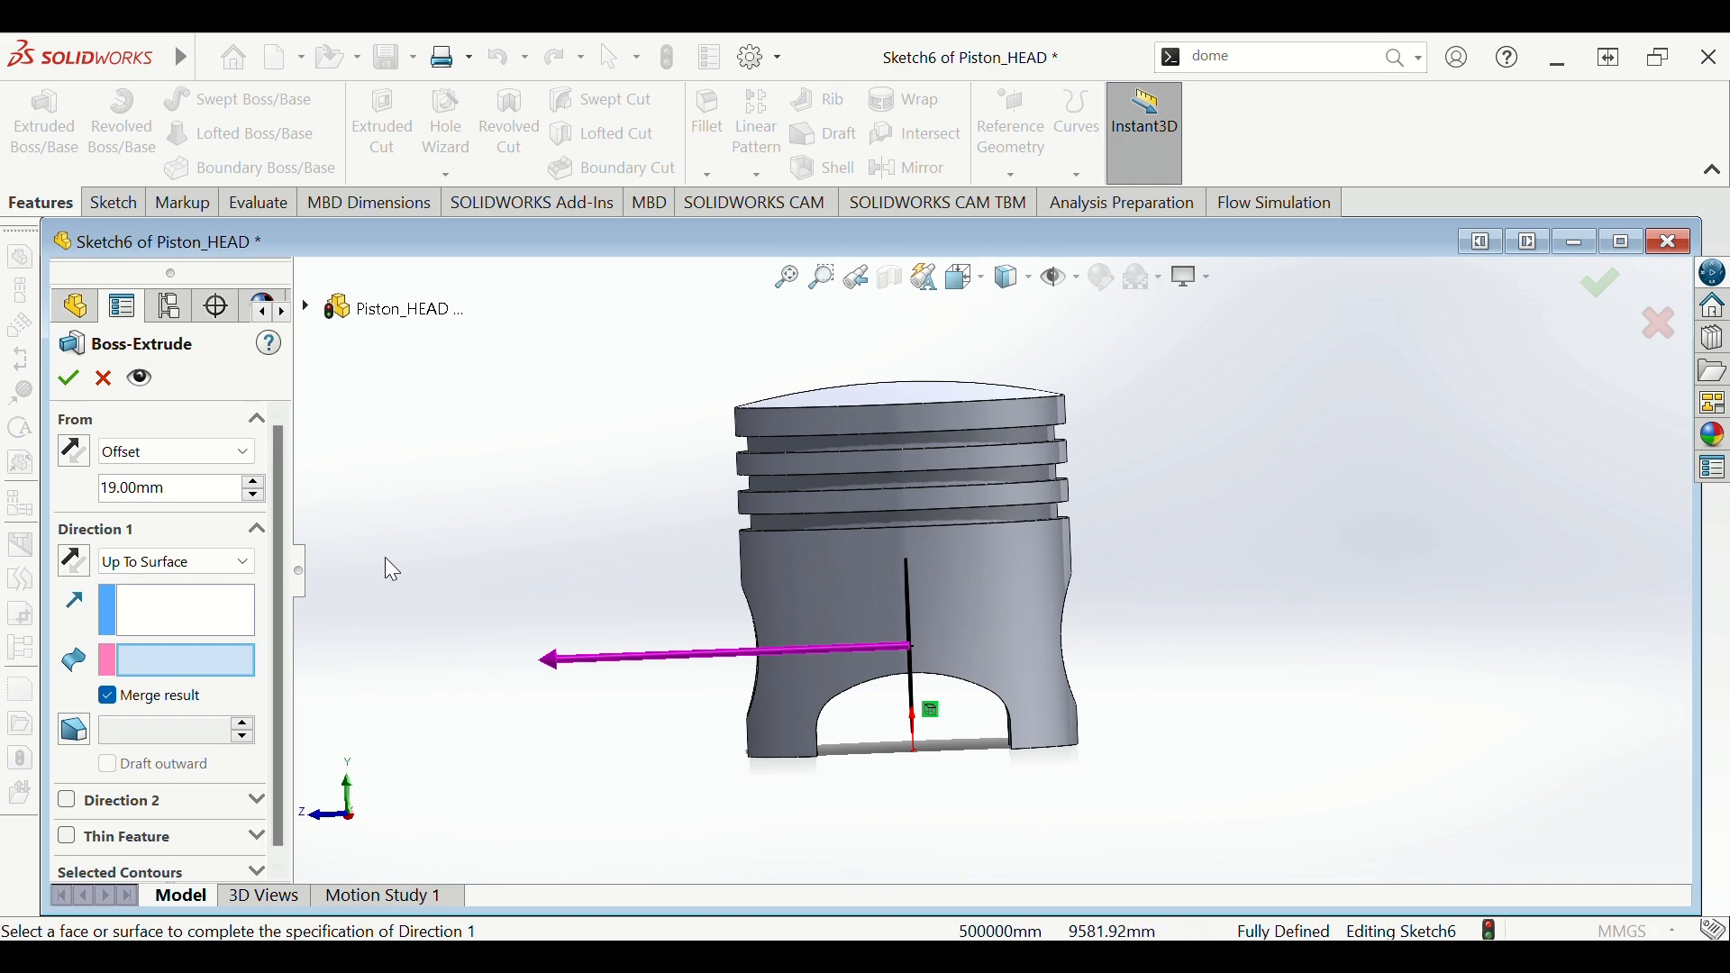
{"action": "middle_click_drag", "start_coordinate": [387, 567], "coordinate": [533, 555]}
{"action": "scroll", "coordinate": [512, 546], "scroll_direction": "down", "scroll_amount": 1}
{"action": "scroll", "coordinate": [811, 599], "scroll_direction": "down", "scroll_amount": 2}
{"action": "scroll", "coordinate": [937, 594], "scroll_direction": "down", "scroll_amount": 1}
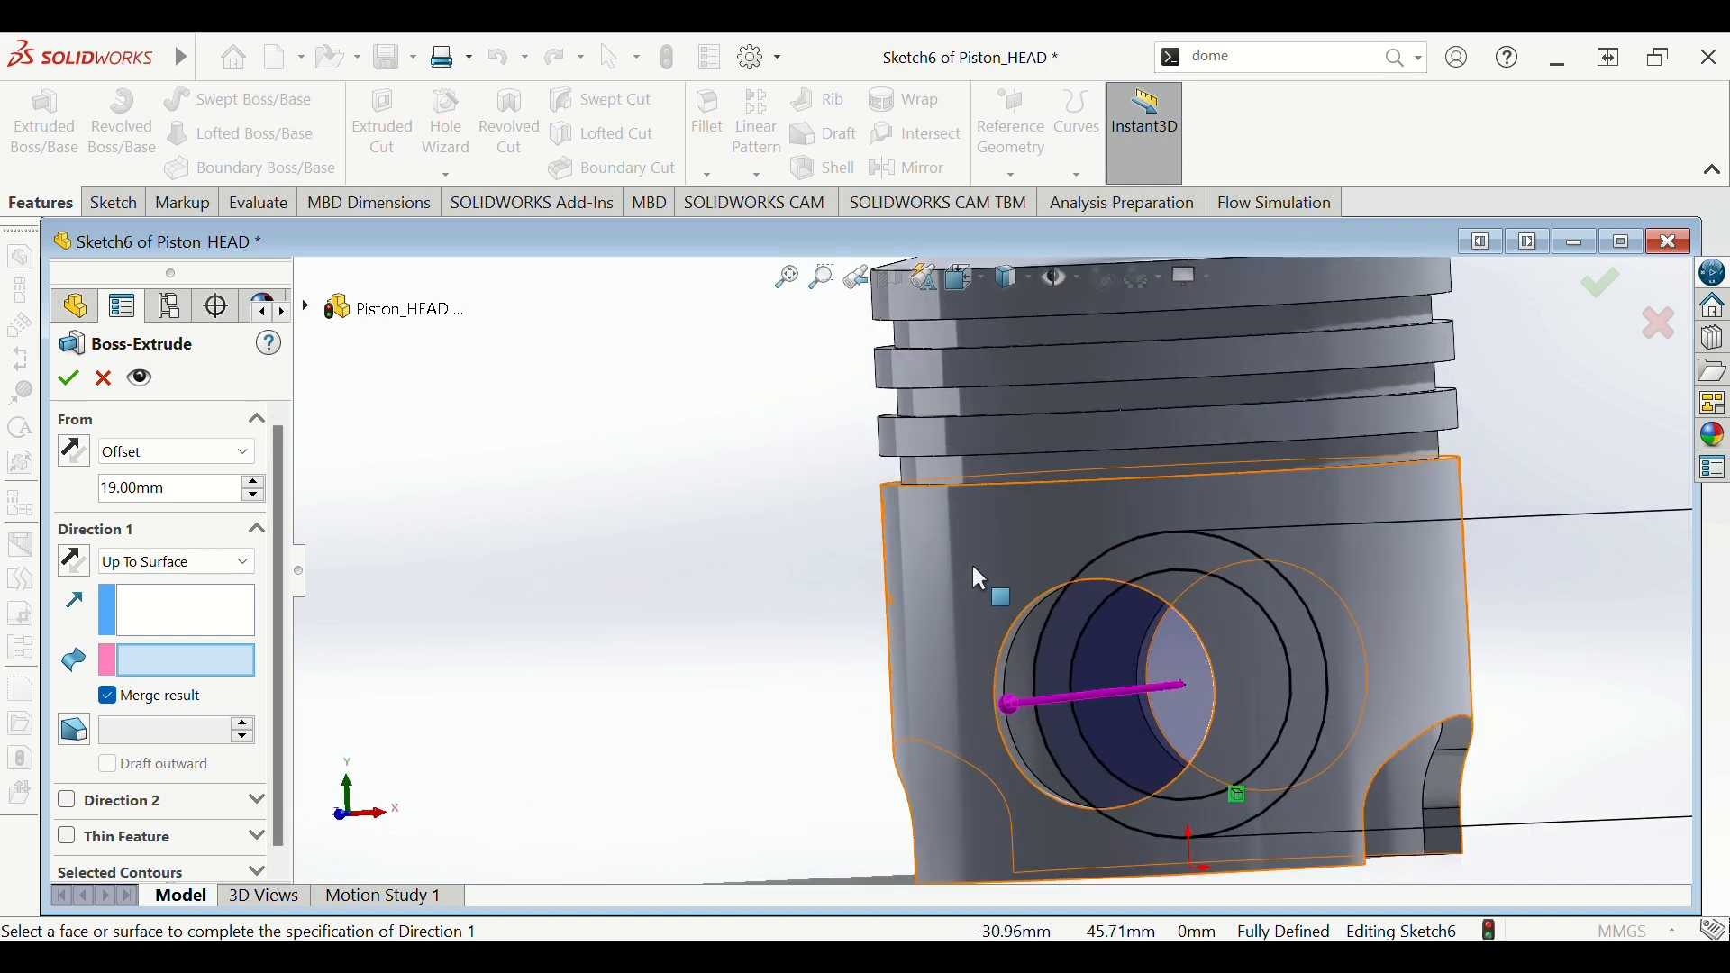
{"action": "left_click", "coordinate": [987, 585]}
{"action": "middle_click_drag", "start_coordinate": [782, 616], "coordinate": [664, 606]}
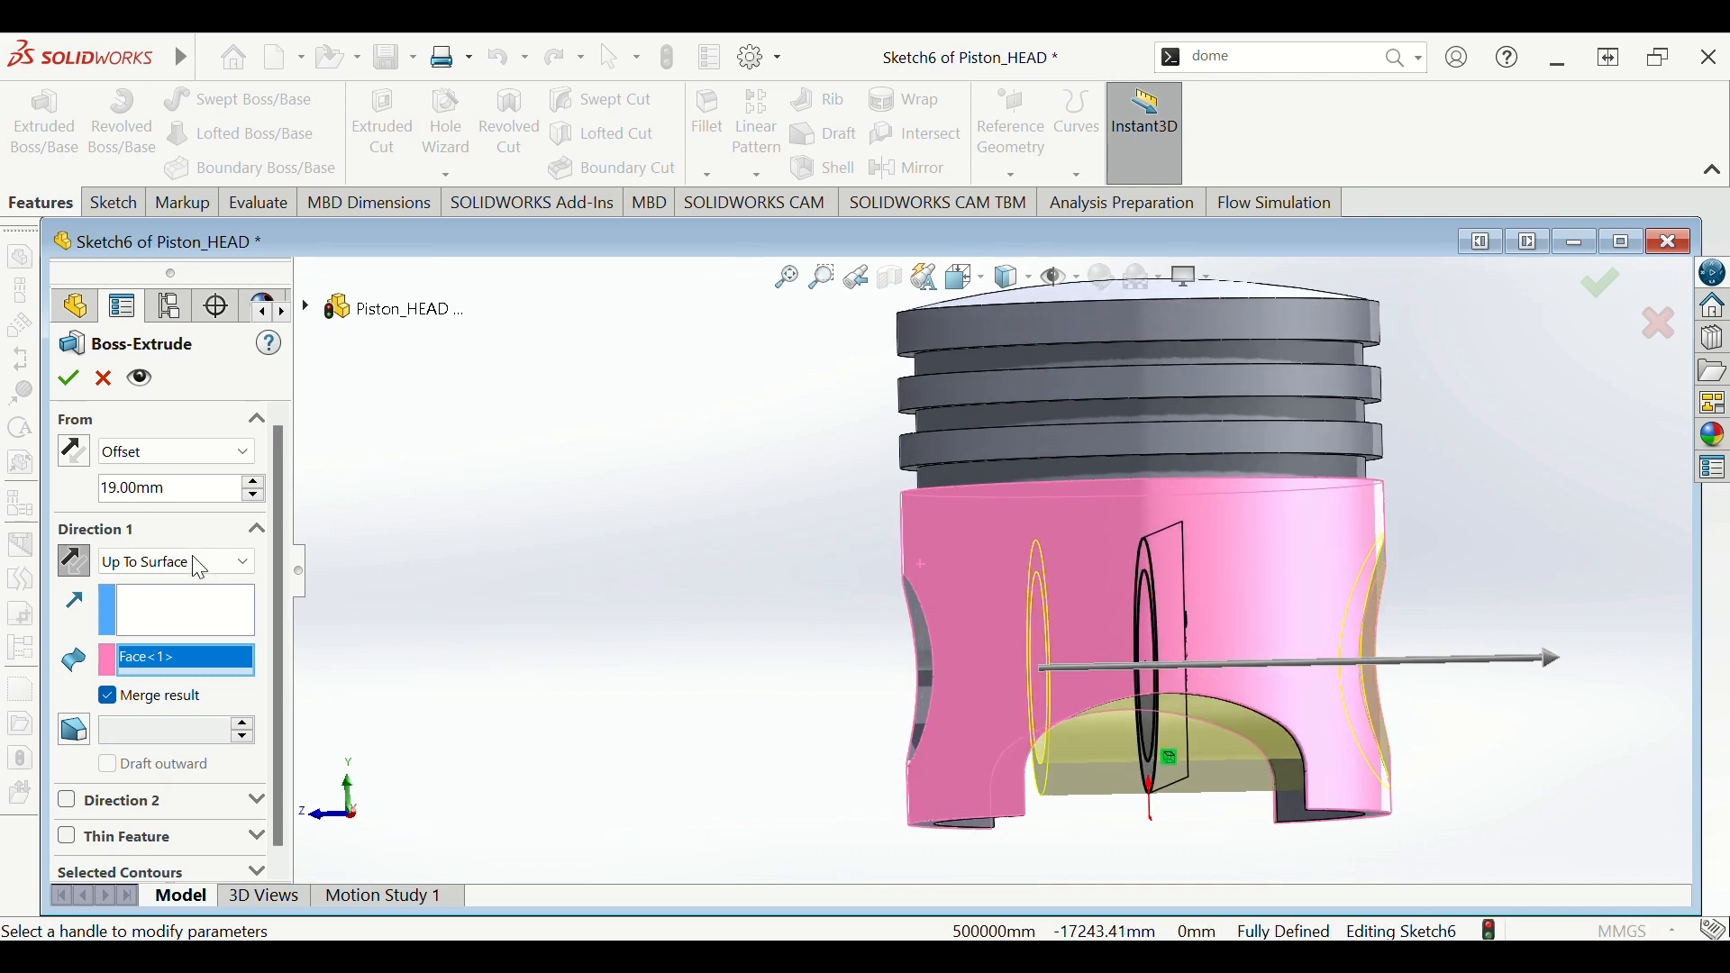
{"action": "left_click", "coordinate": [68, 379]}
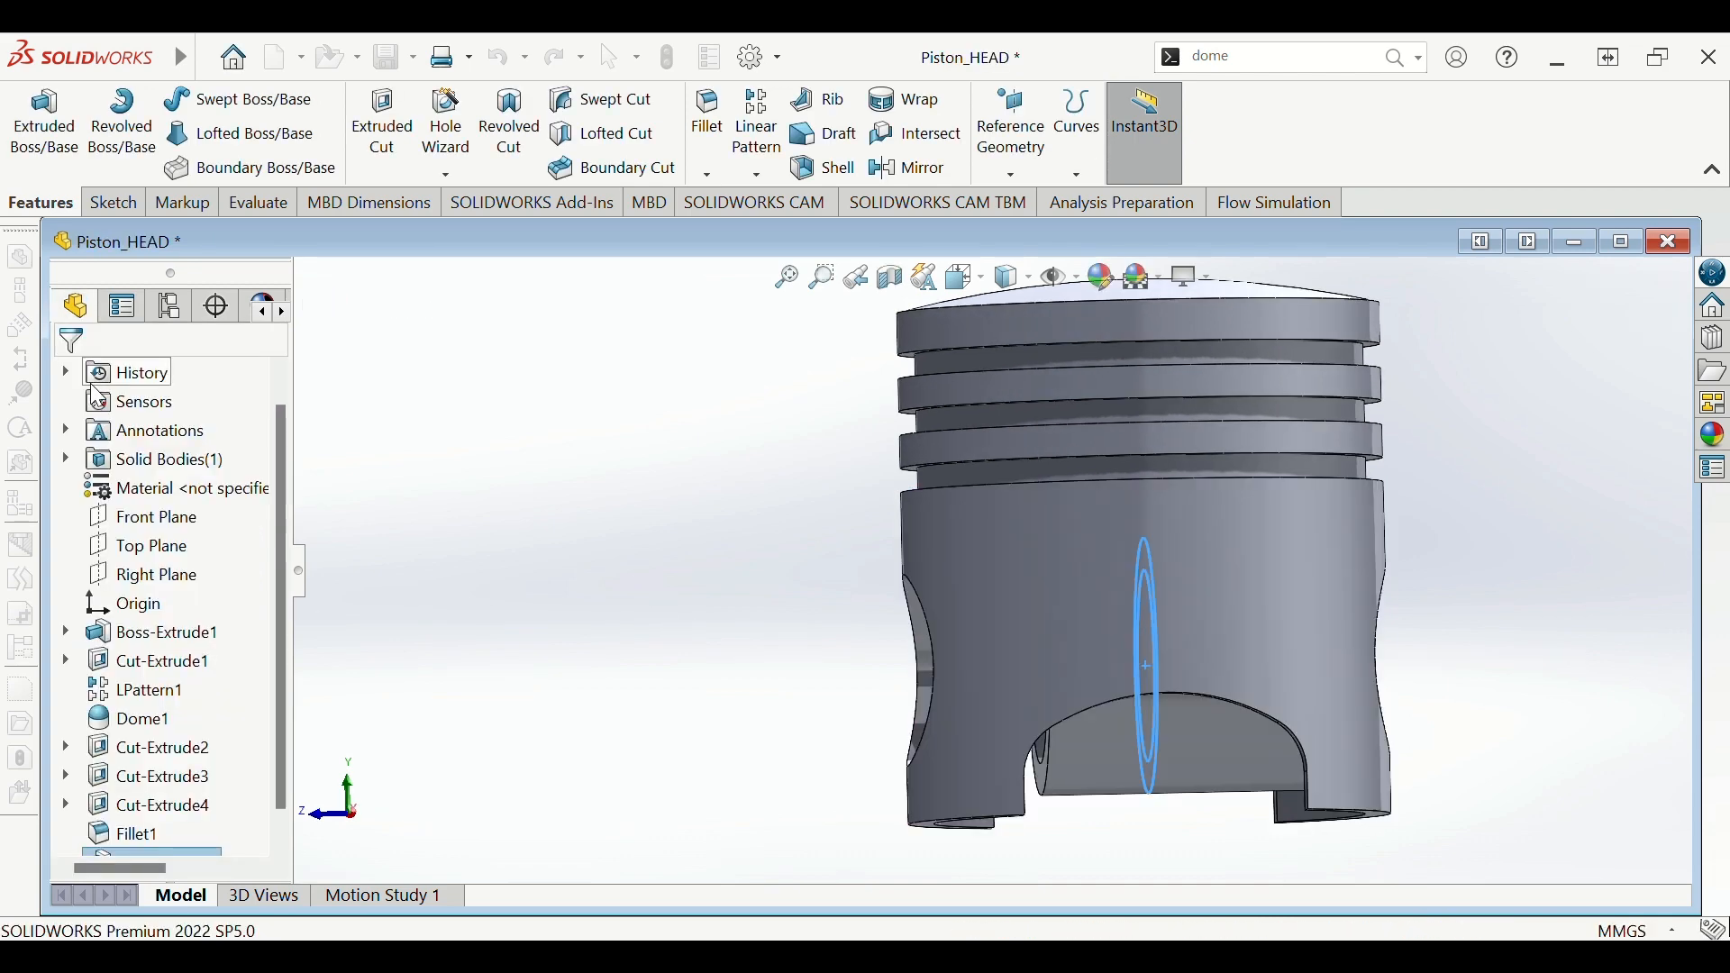
- Edit Boss-Extrude2 and reverse the direction of its 19 mm start offset
{"action": "middle_click_drag", "start_coordinate": [600, 588], "coordinate": [559, 390]}
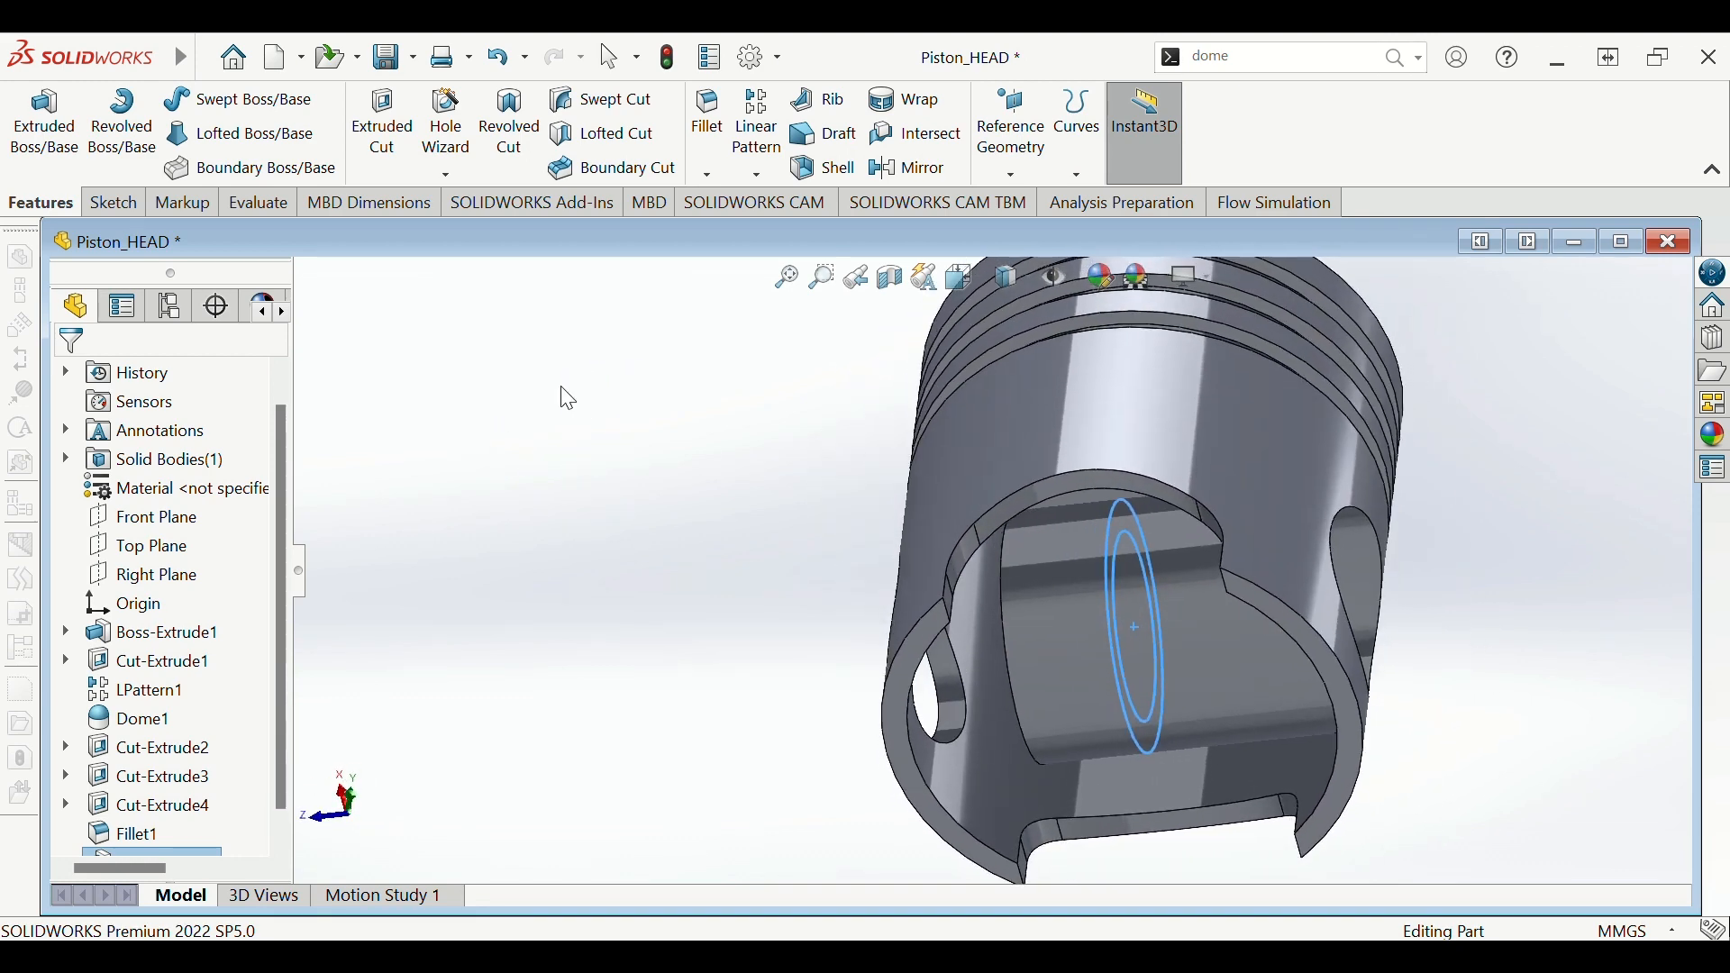
{"action": "scroll", "coordinate": [291, 687], "scroll_direction": "down", "scroll_amount": 1}
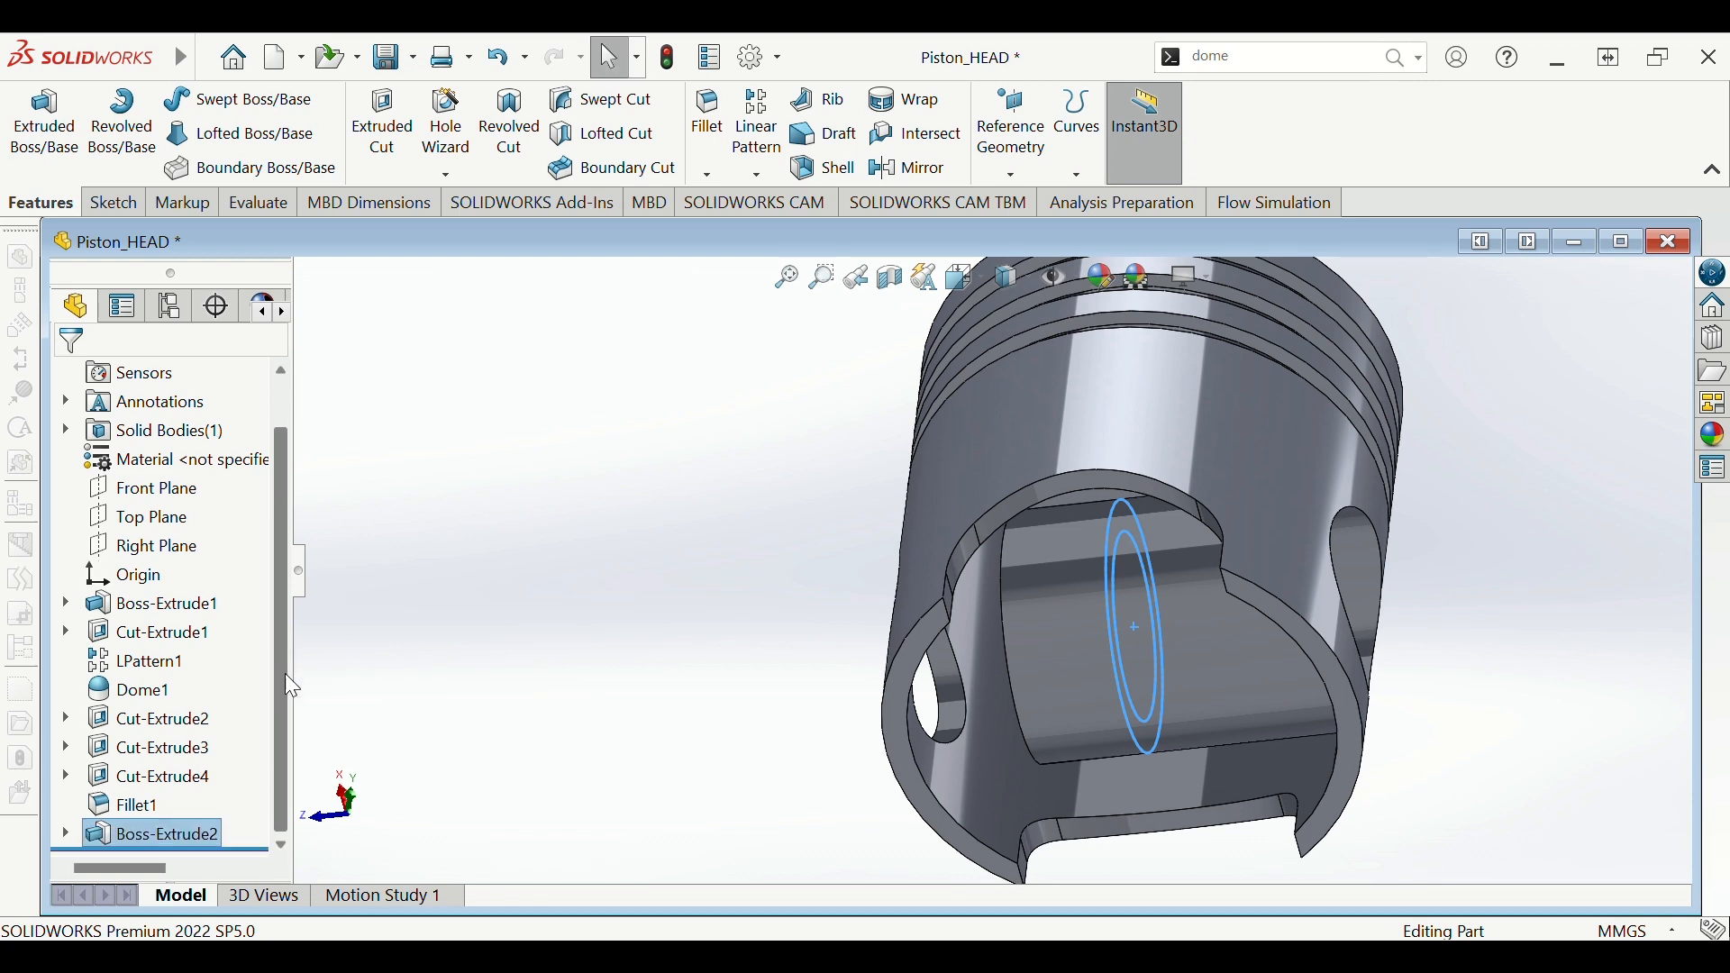
{"action": "left_click", "coordinate": [150, 834]}
{"action": "left_click", "coordinate": [149, 834]}
{"action": "left_click", "coordinate": [478, 740]}
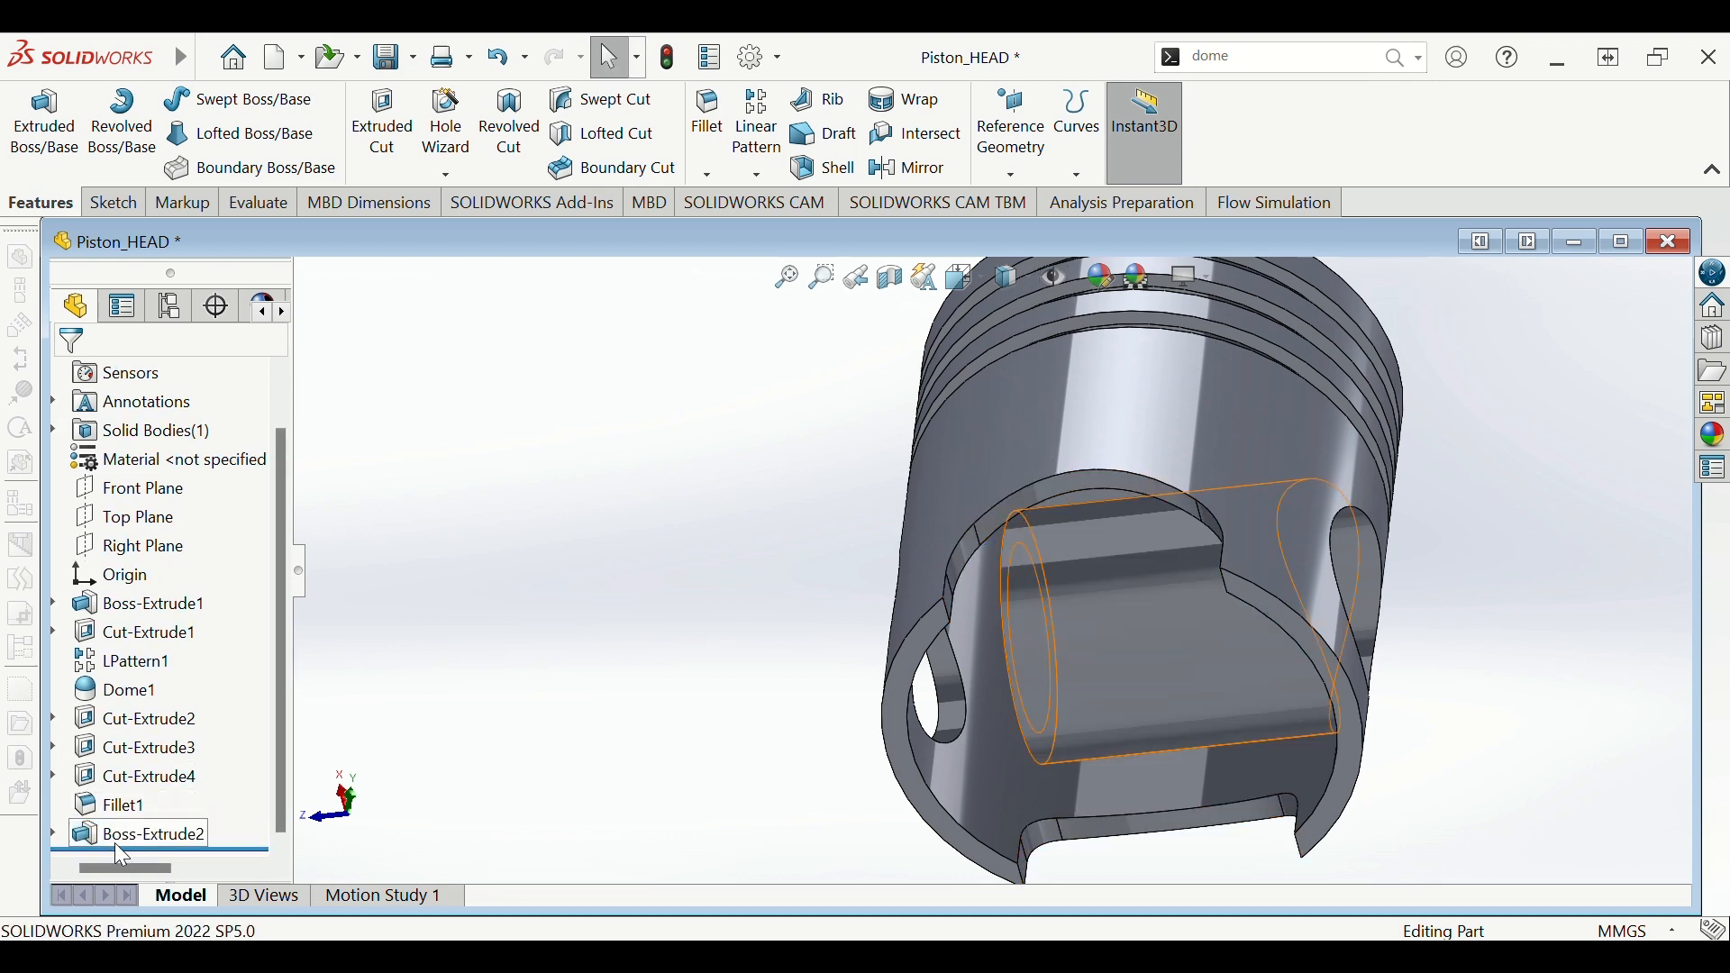
{"action": "left_click", "coordinate": [114, 840]}
{"action": "left_click", "coordinate": [144, 773]}
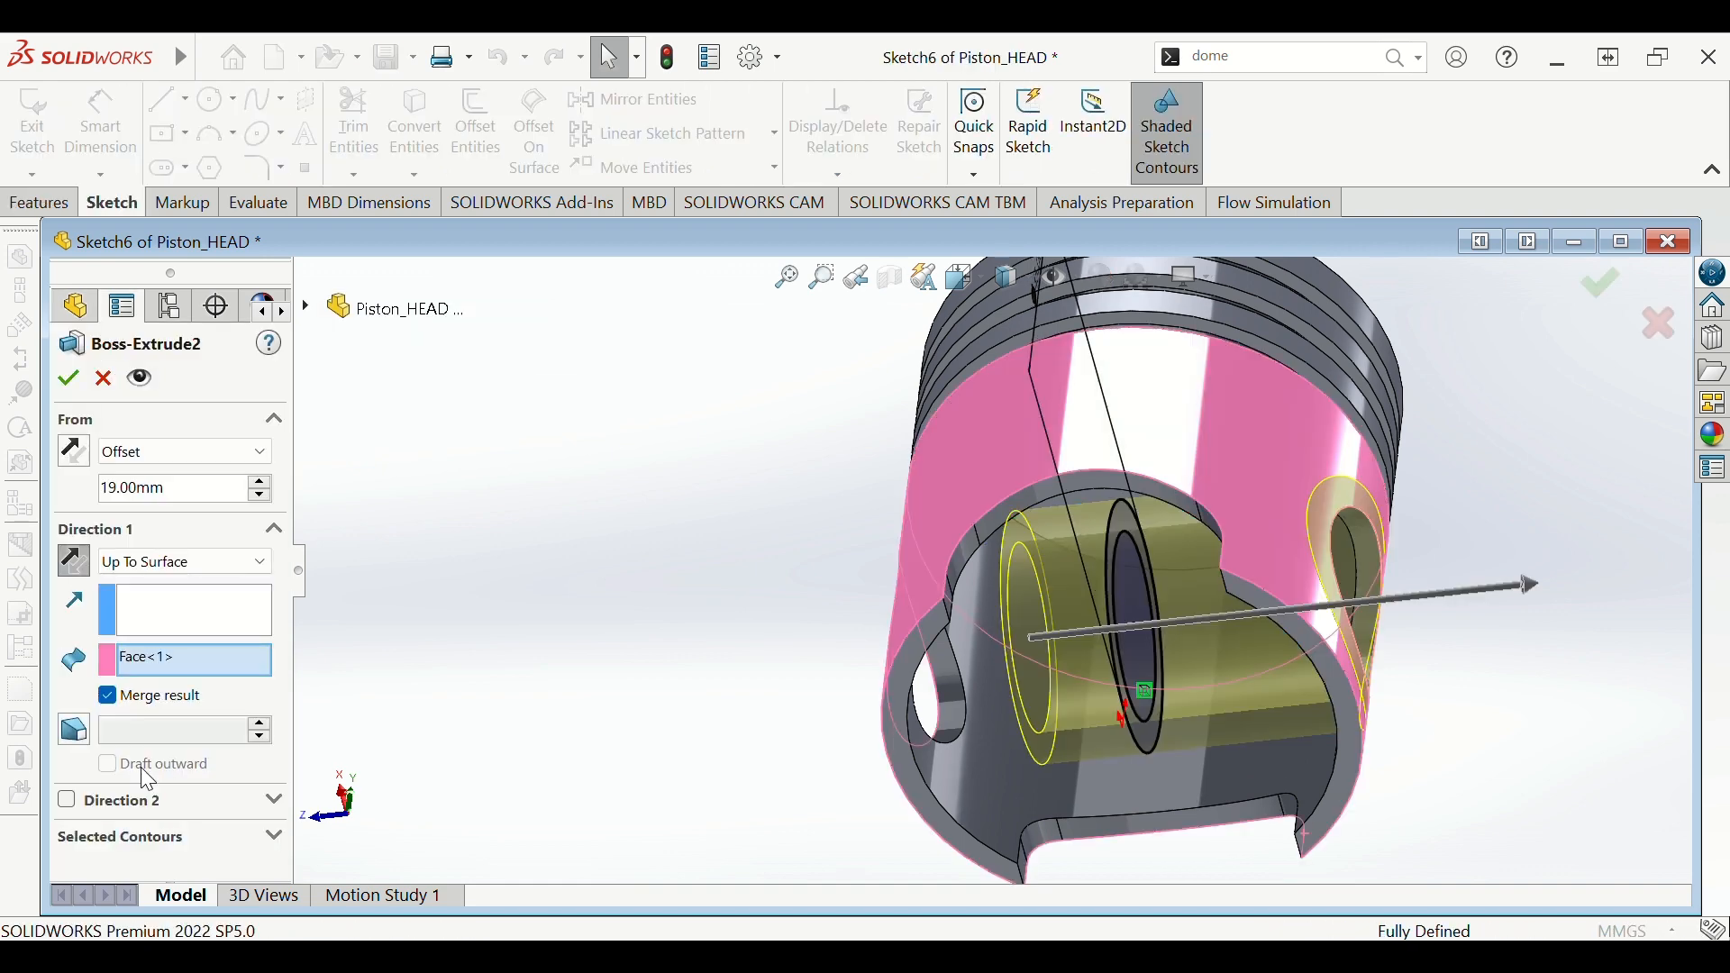
{"action": "left_click", "coordinate": [77, 453]}
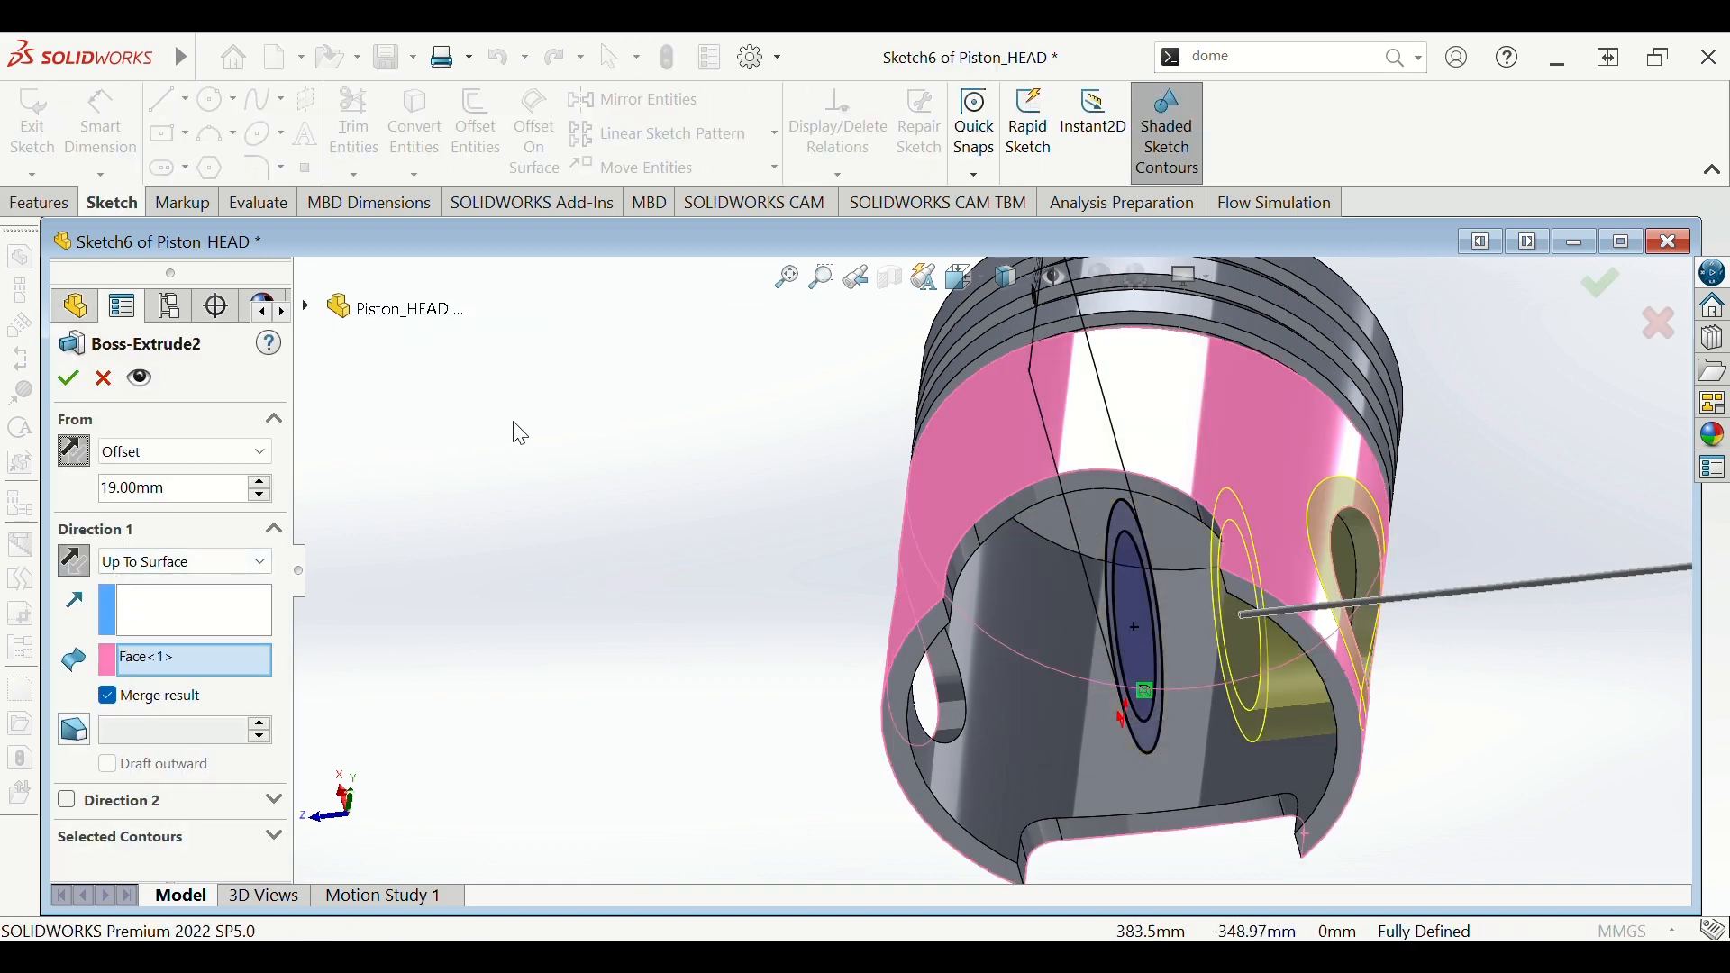
{"action": "middle_click_drag", "start_coordinate": [1498, 664], "coordinate": [1408, 511]}
{"action": "scroll", "coordinate": [1282, 660], "scroll_direction": "up", "scroll_amount": 5}
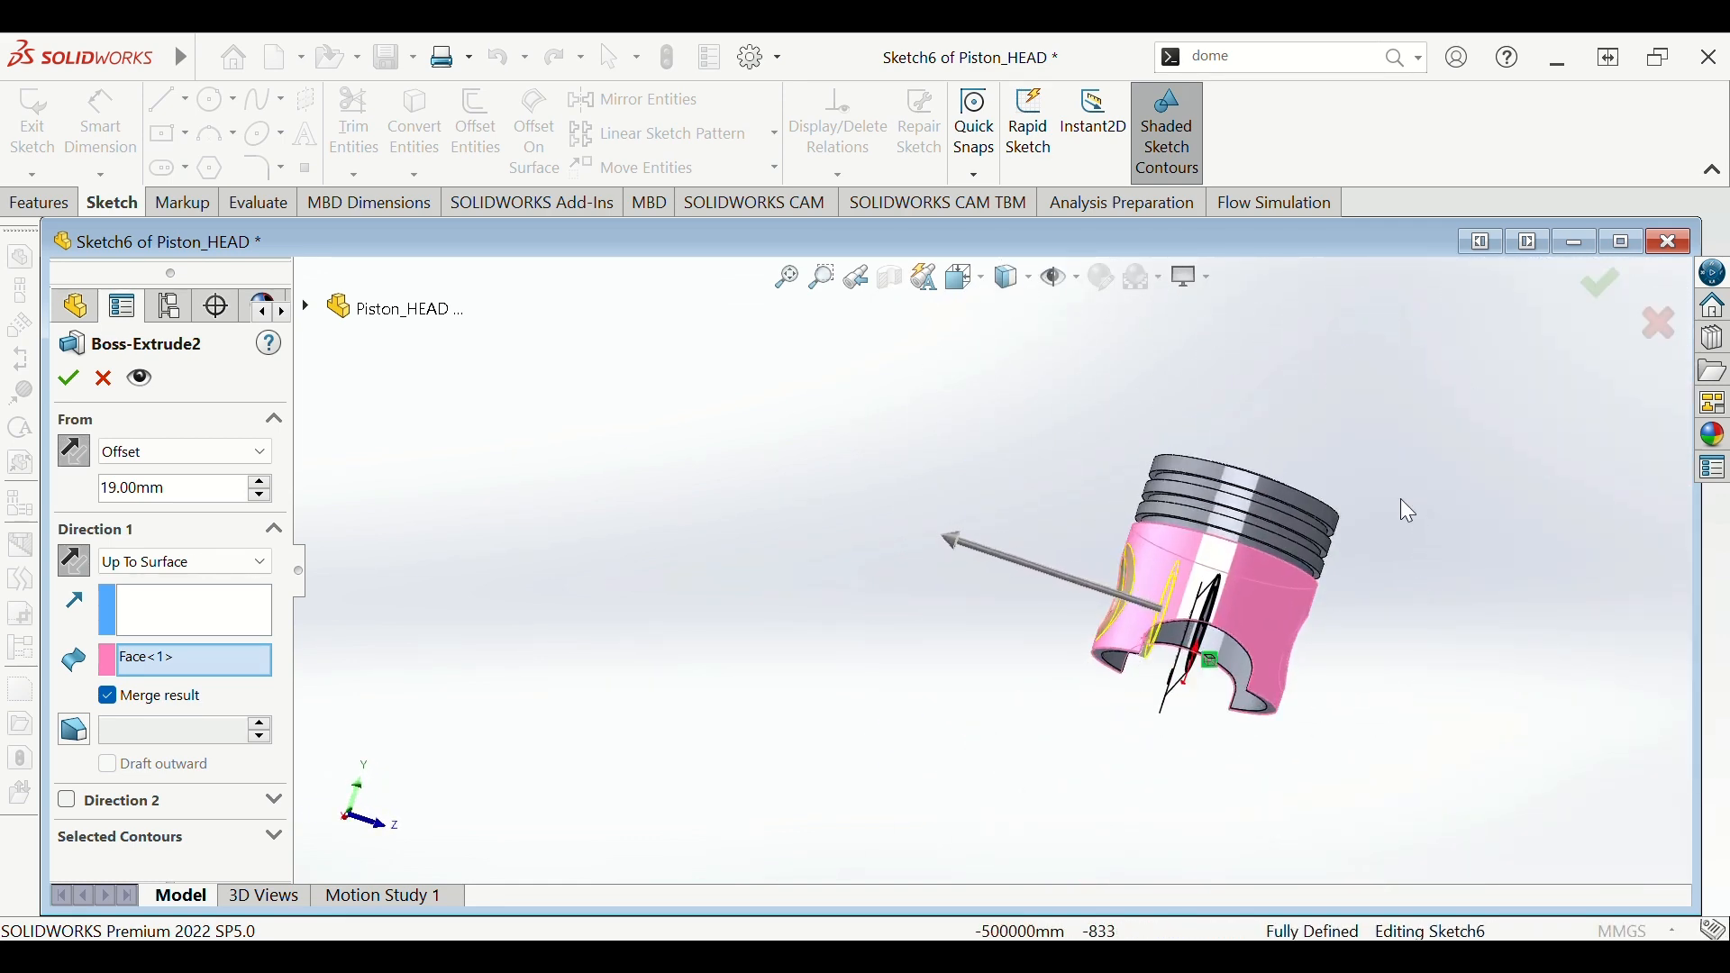
{"action": "left_click", "coordinate": [67, 378]}
{"action": "scroll", "coordinate": [1305, 710], "scroll_direction": "down", "scroll_amount": 4}
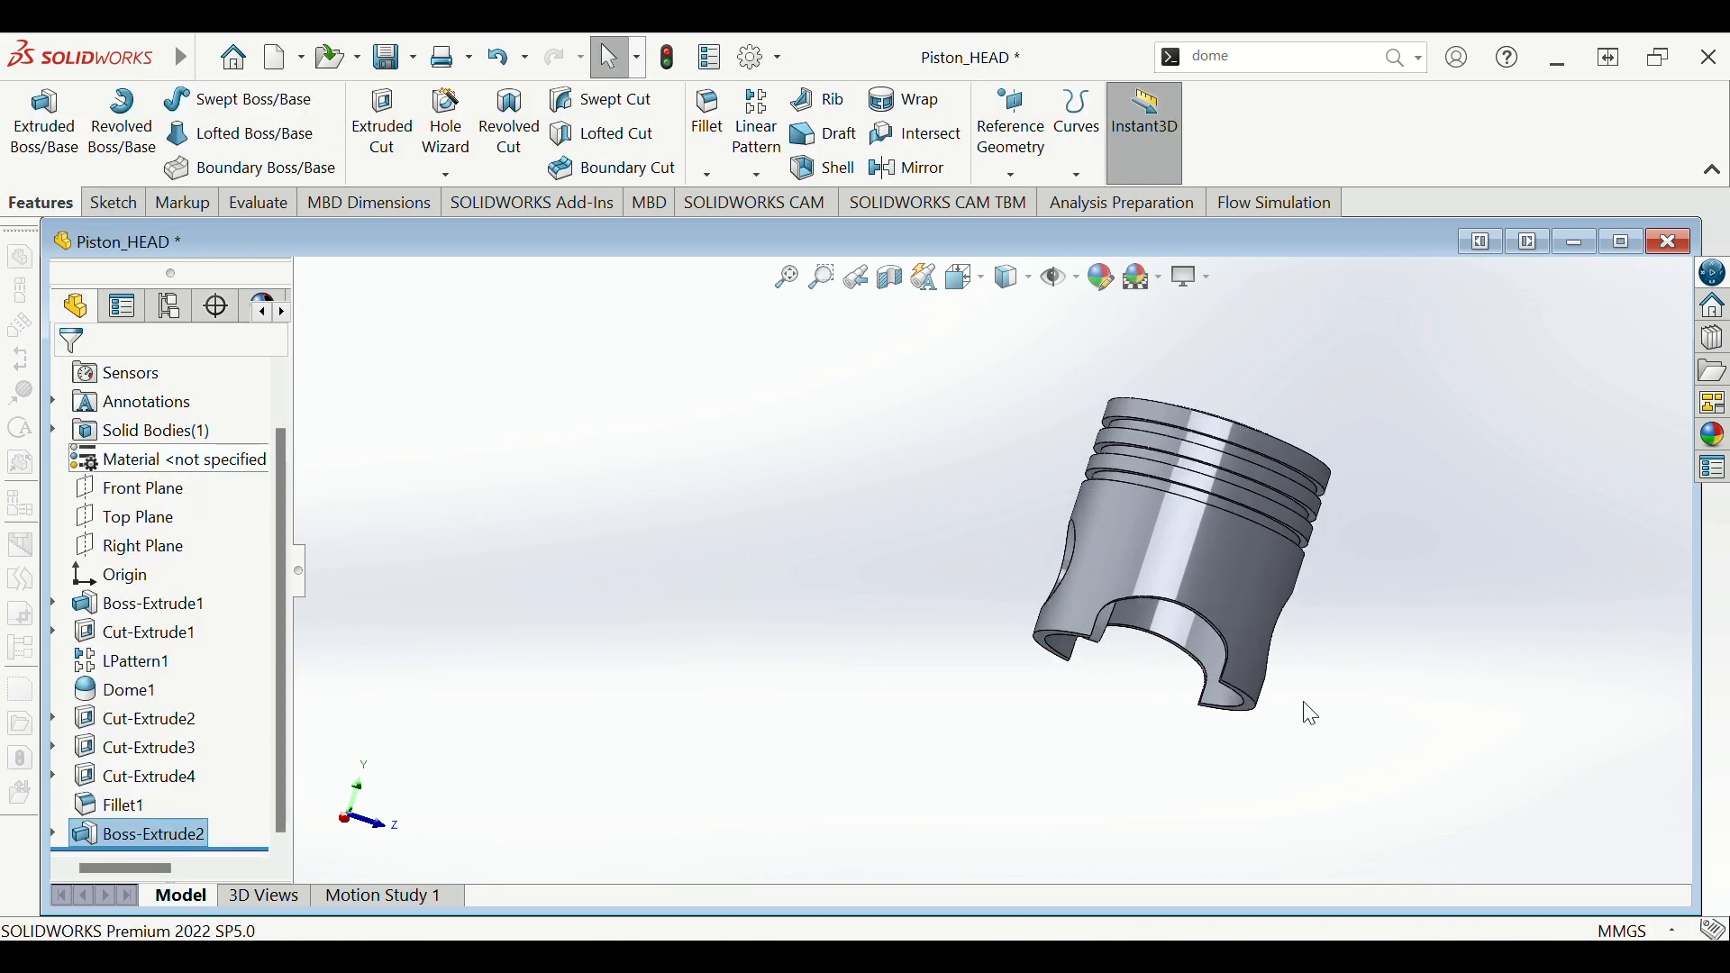
- Inspect the pin boss inside the skirt and select Sketch6 under Boss-Extrude2
{"action": "mouse_move", "coordinate": [1152, 634]}
{"action": "middle_mouse_down"}
{"action": "mouse_move", "coordinate": [894, 434]}
{"action": "mouse_move", "coordinate": [1090, 541]}
{"action": "mouse_move", "coordinate": [1225, 569]}
{"action": "middle_mouse_up"}
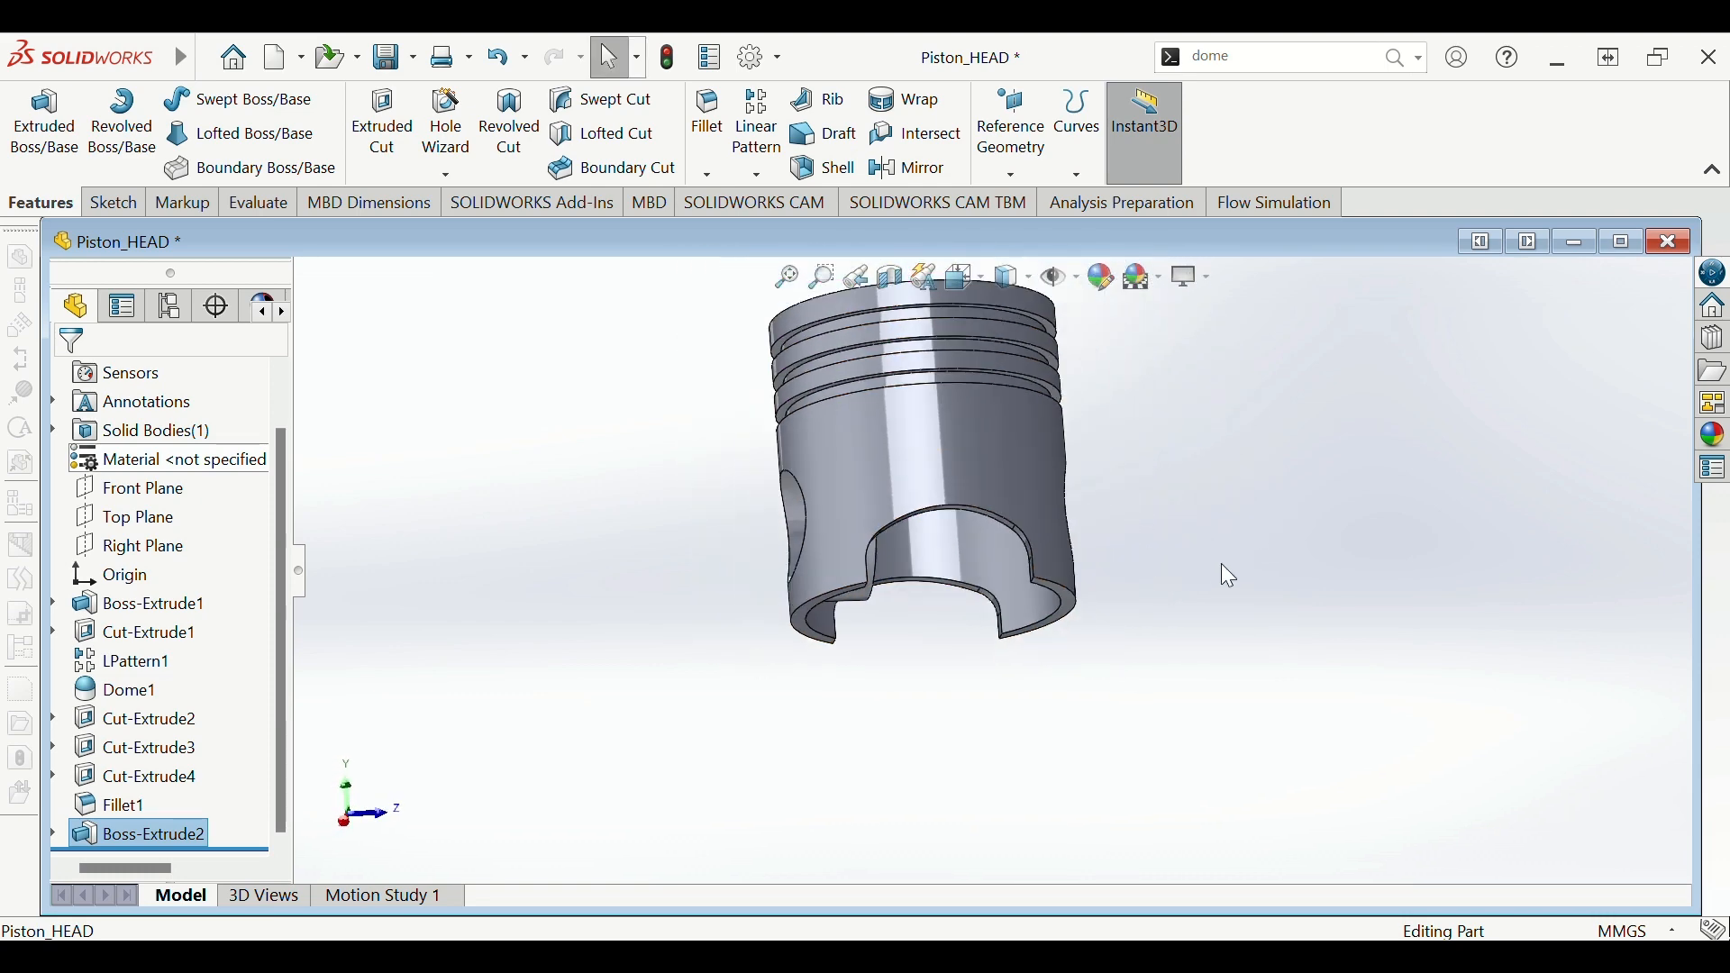
{"action": "middle_click_drag", "start_coordinate": [1056, 525], "coordinate": [973, 629]}
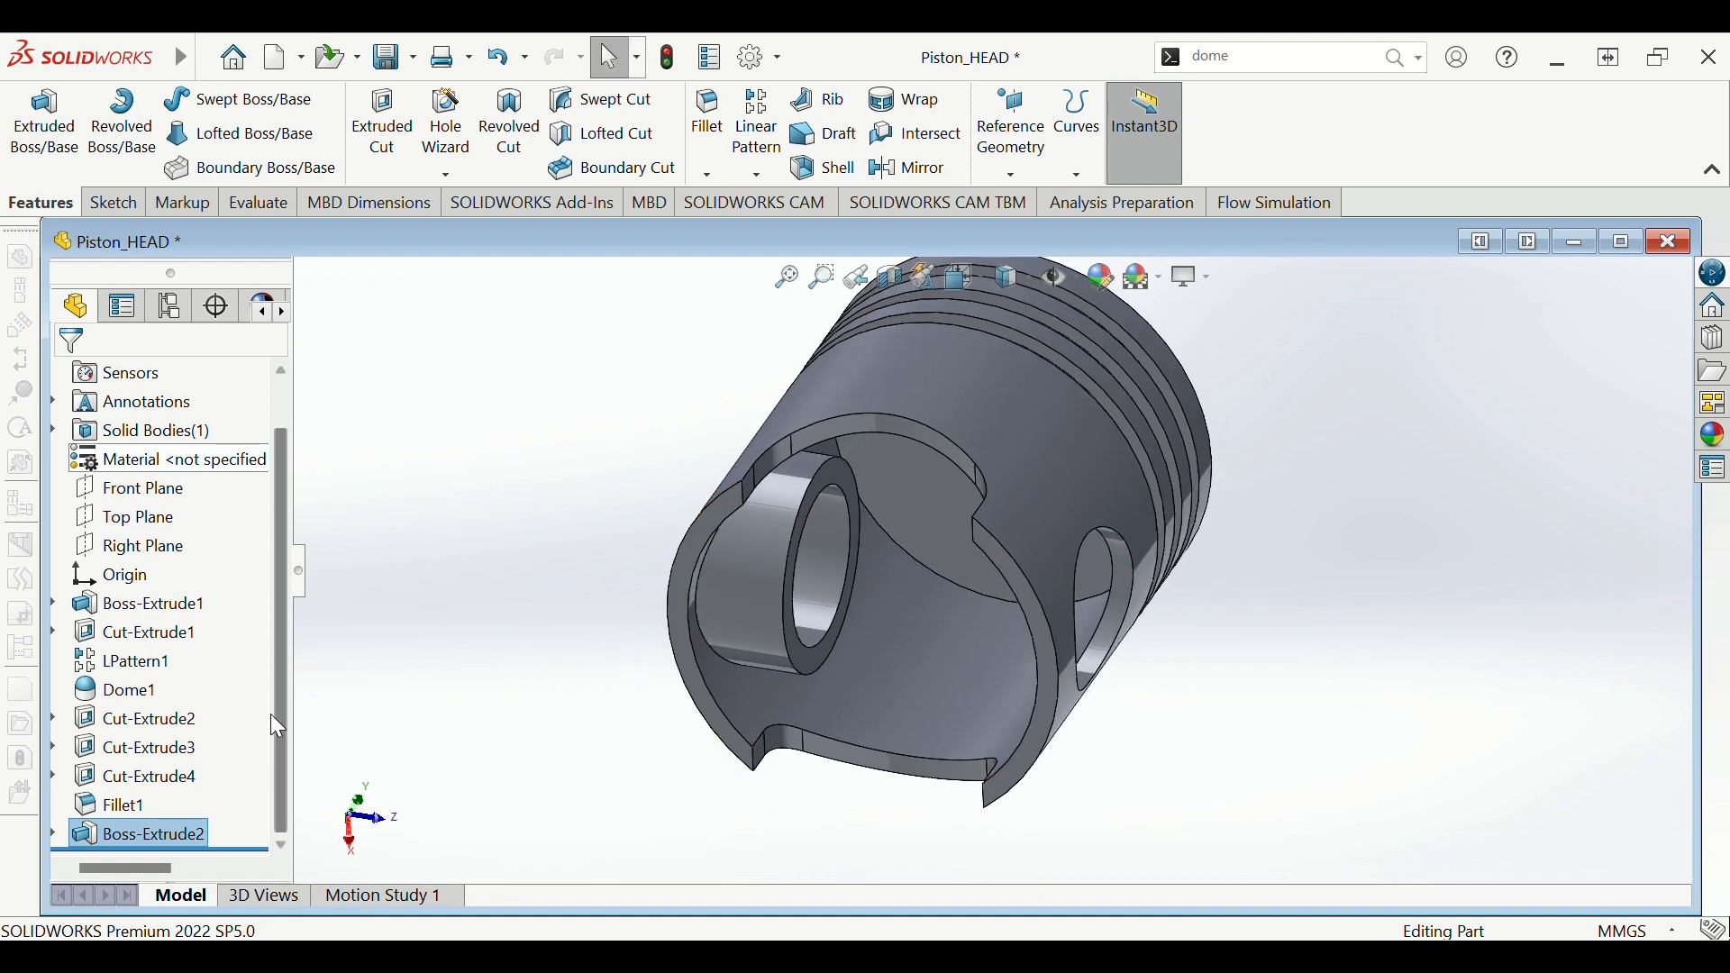
{"action": "left_click", "coordinate": [54, 836]}
{"action": "left_click", "coordinate": [144, 838]}
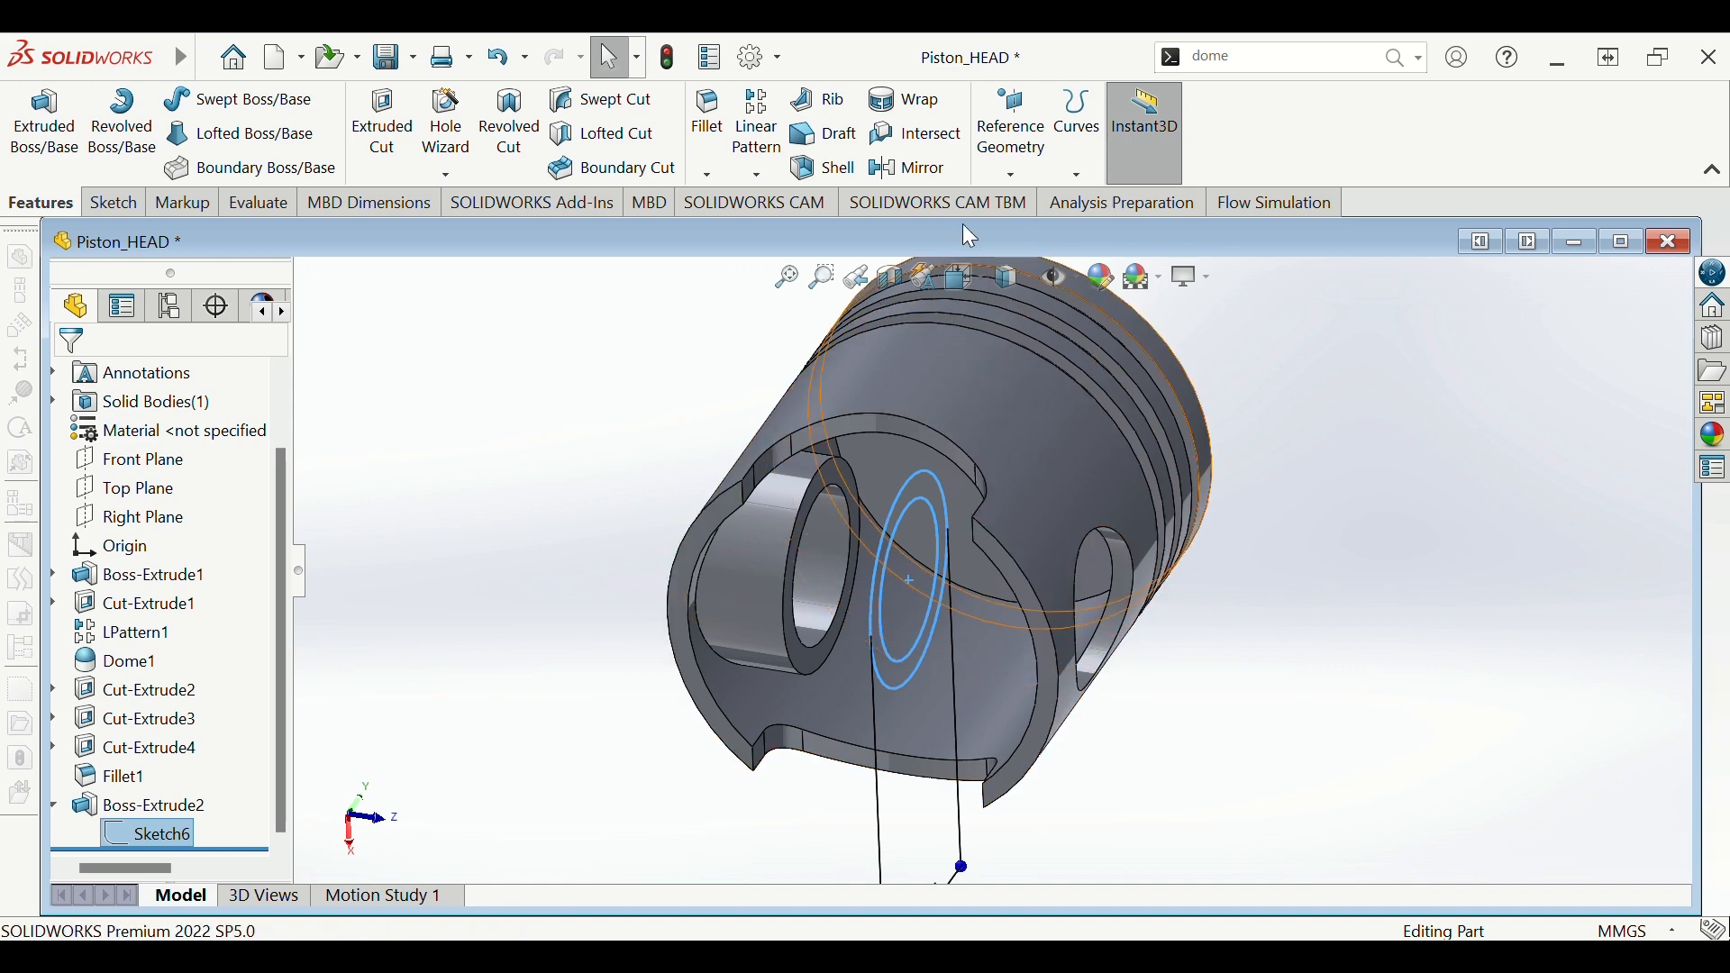
- Mirror Boss-Extrude2 across the Front Plane to add the second pin boss
{"action": "left_click", "coordinate": [906, 169]}
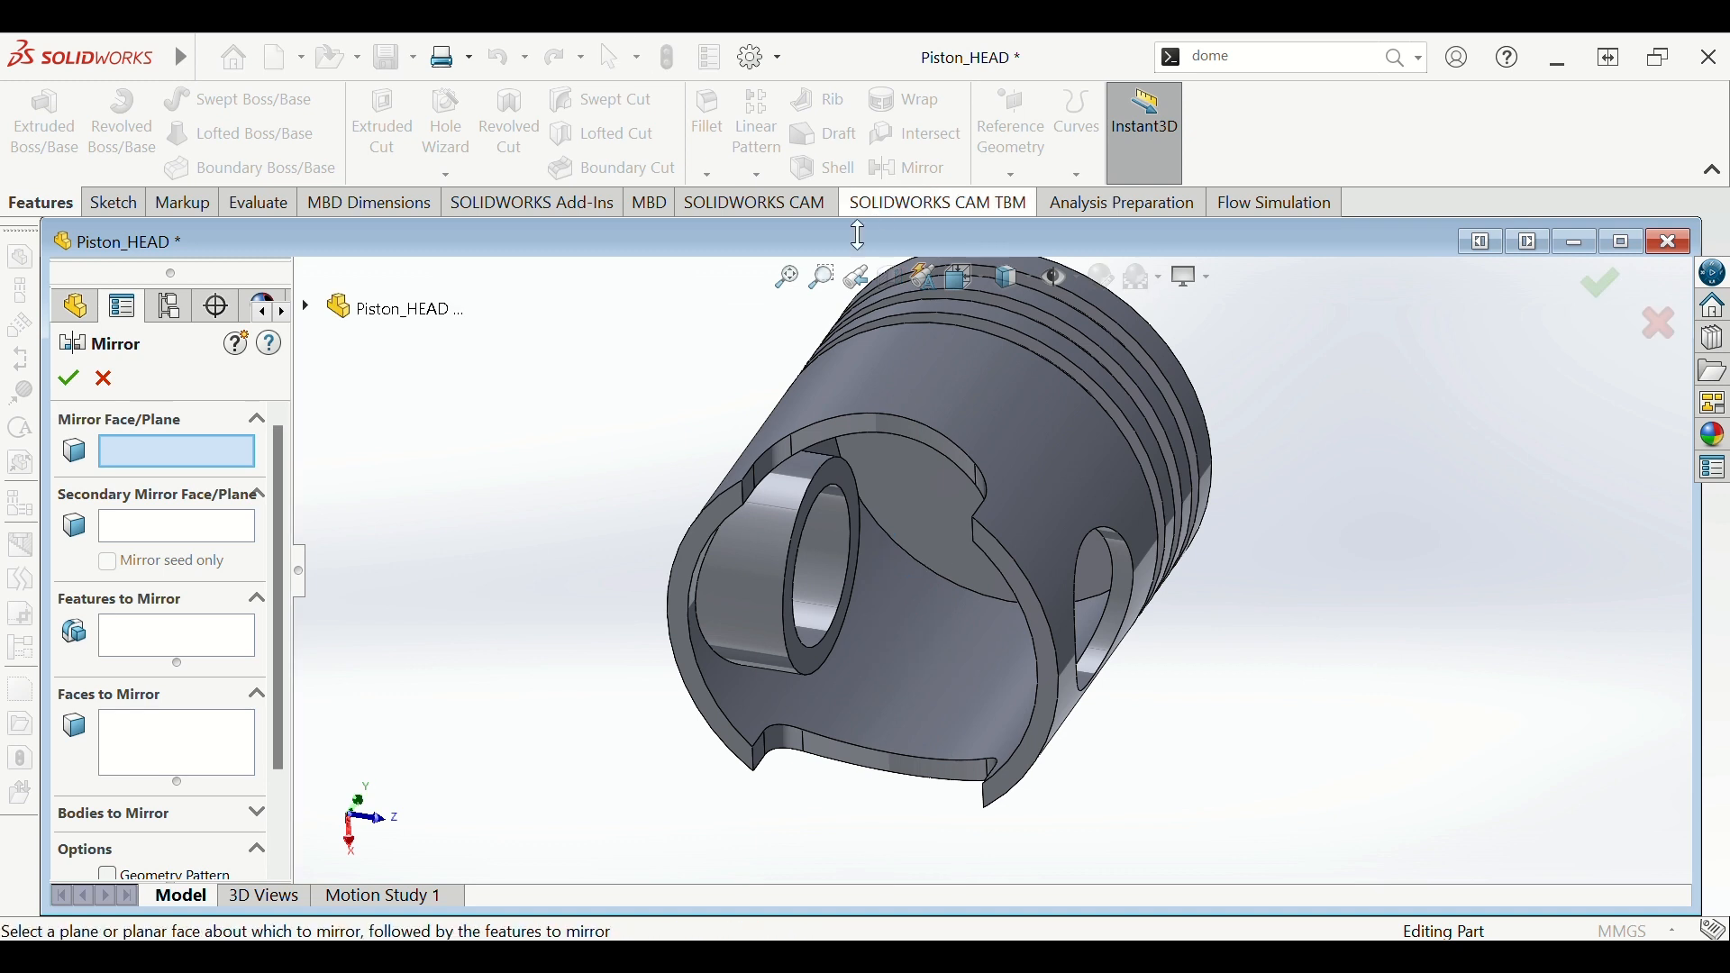
{"action": "left_click", "coordinate": [307, 307]}
{"action": "left_click", "coordinate": [306, 308]}
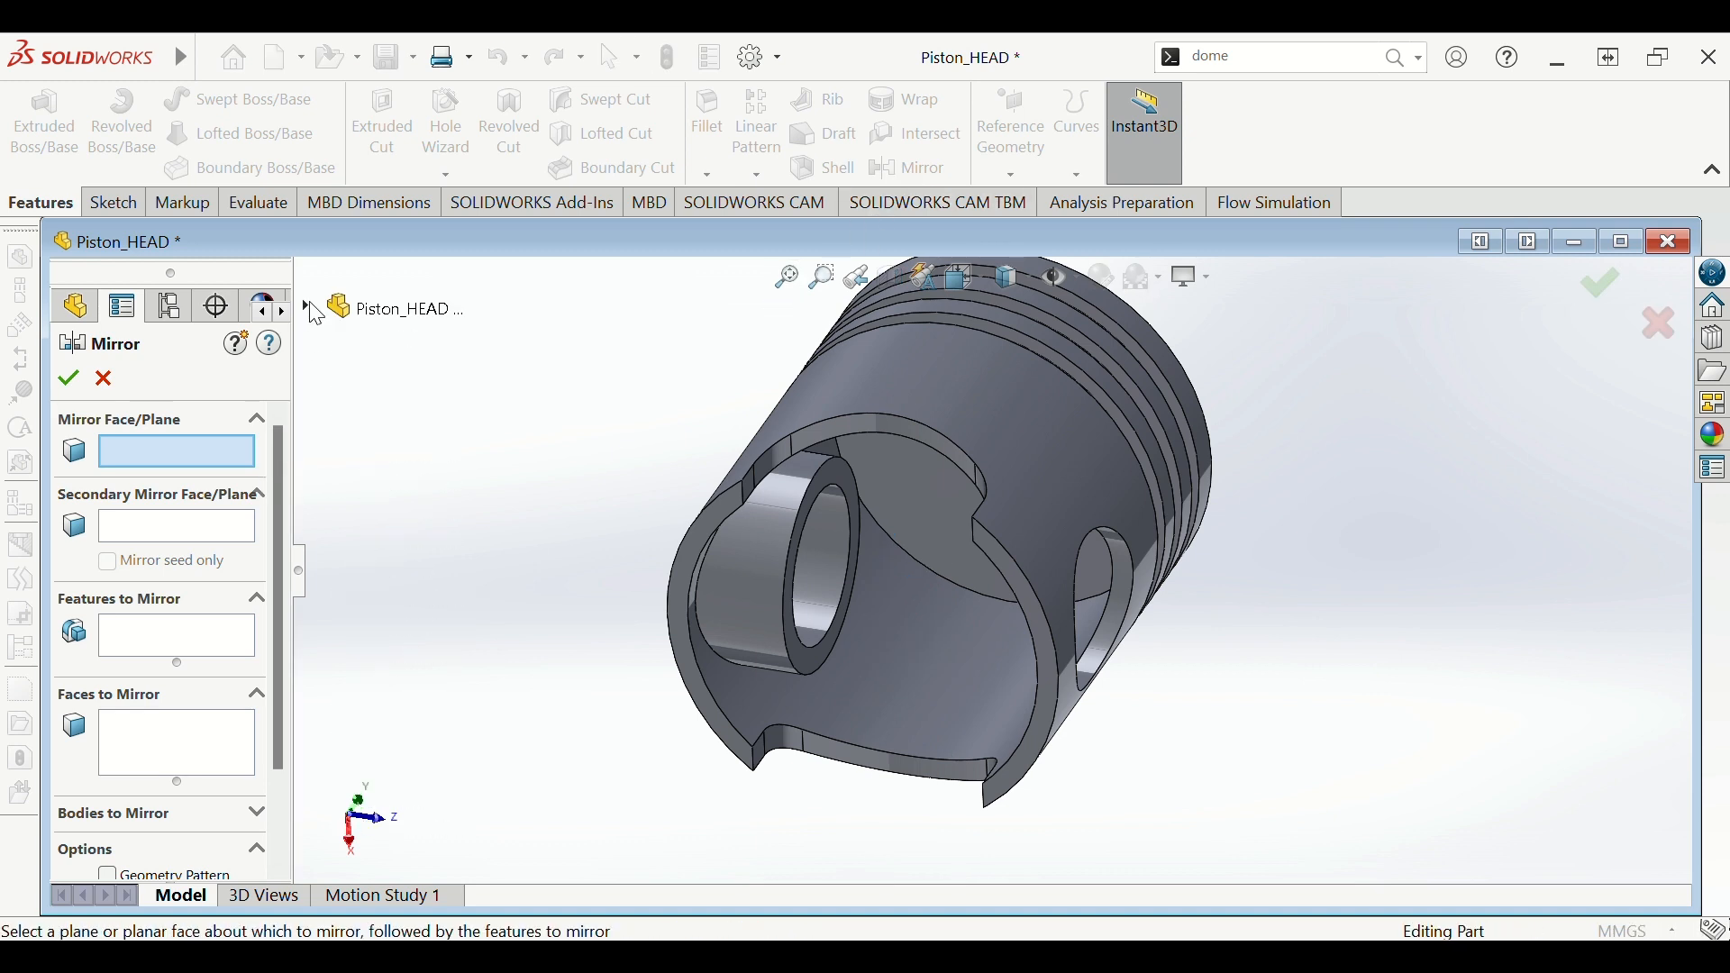
{"action": "left_click", "coordinate": [209, 643]}
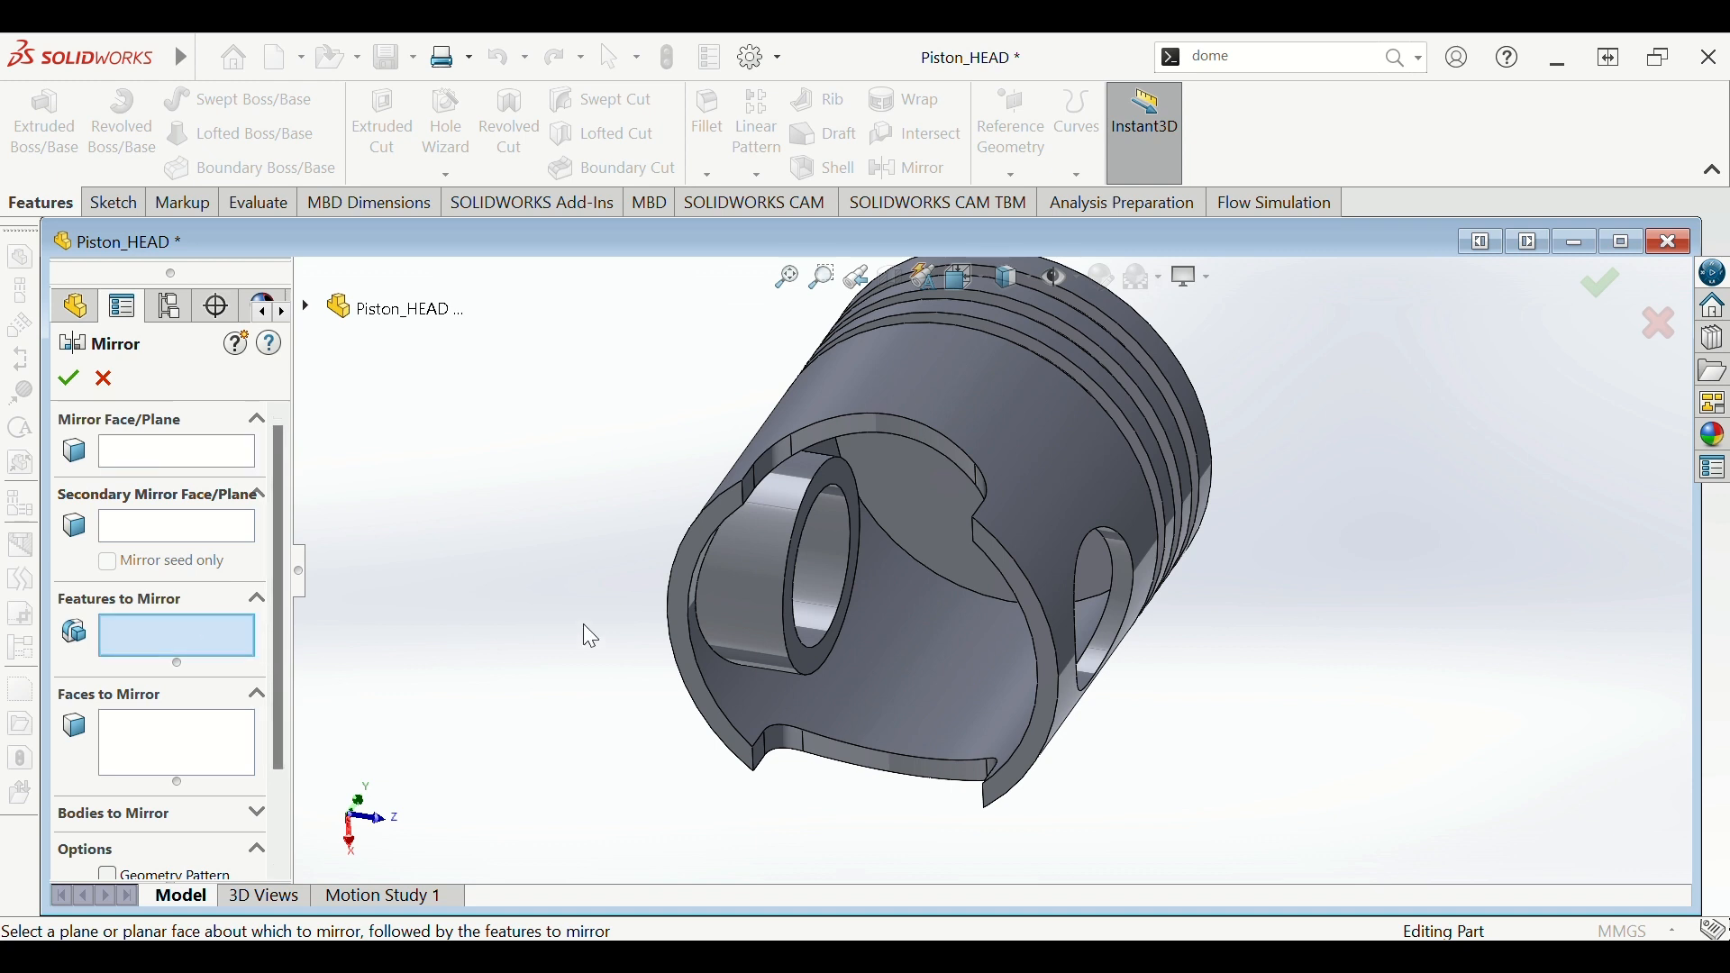
{"action": "left_click", "coordinate": [731, 580]}
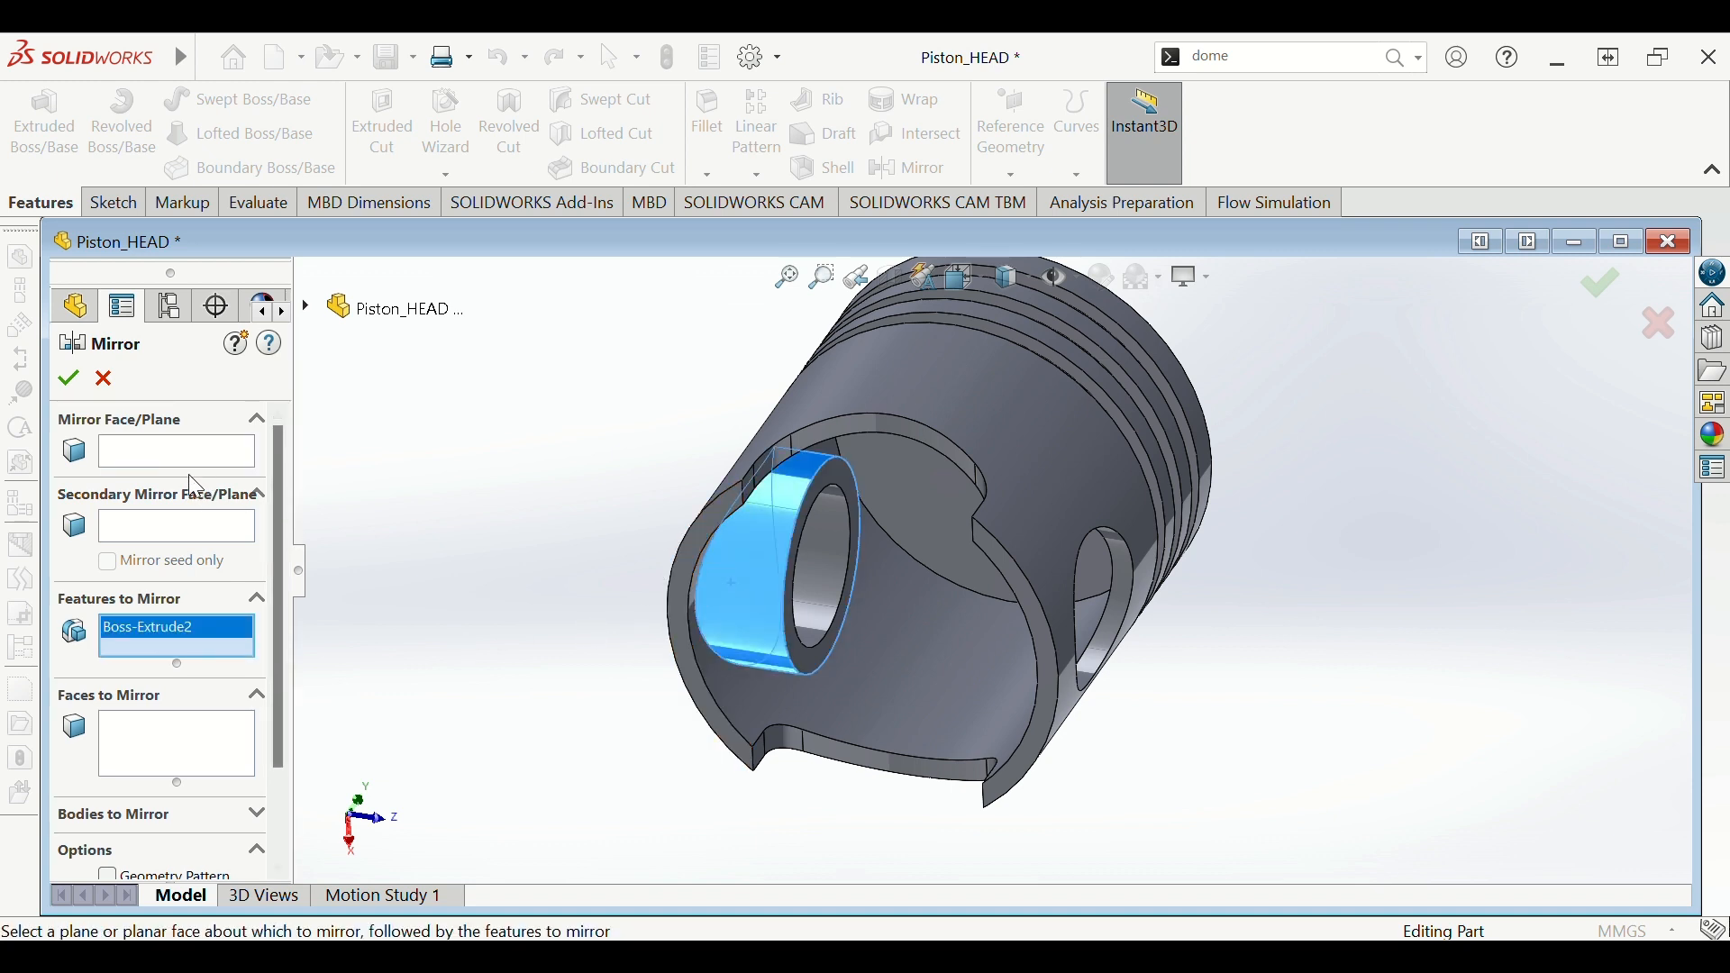
{"action": "left_click", "coordinate": [187, 451]}
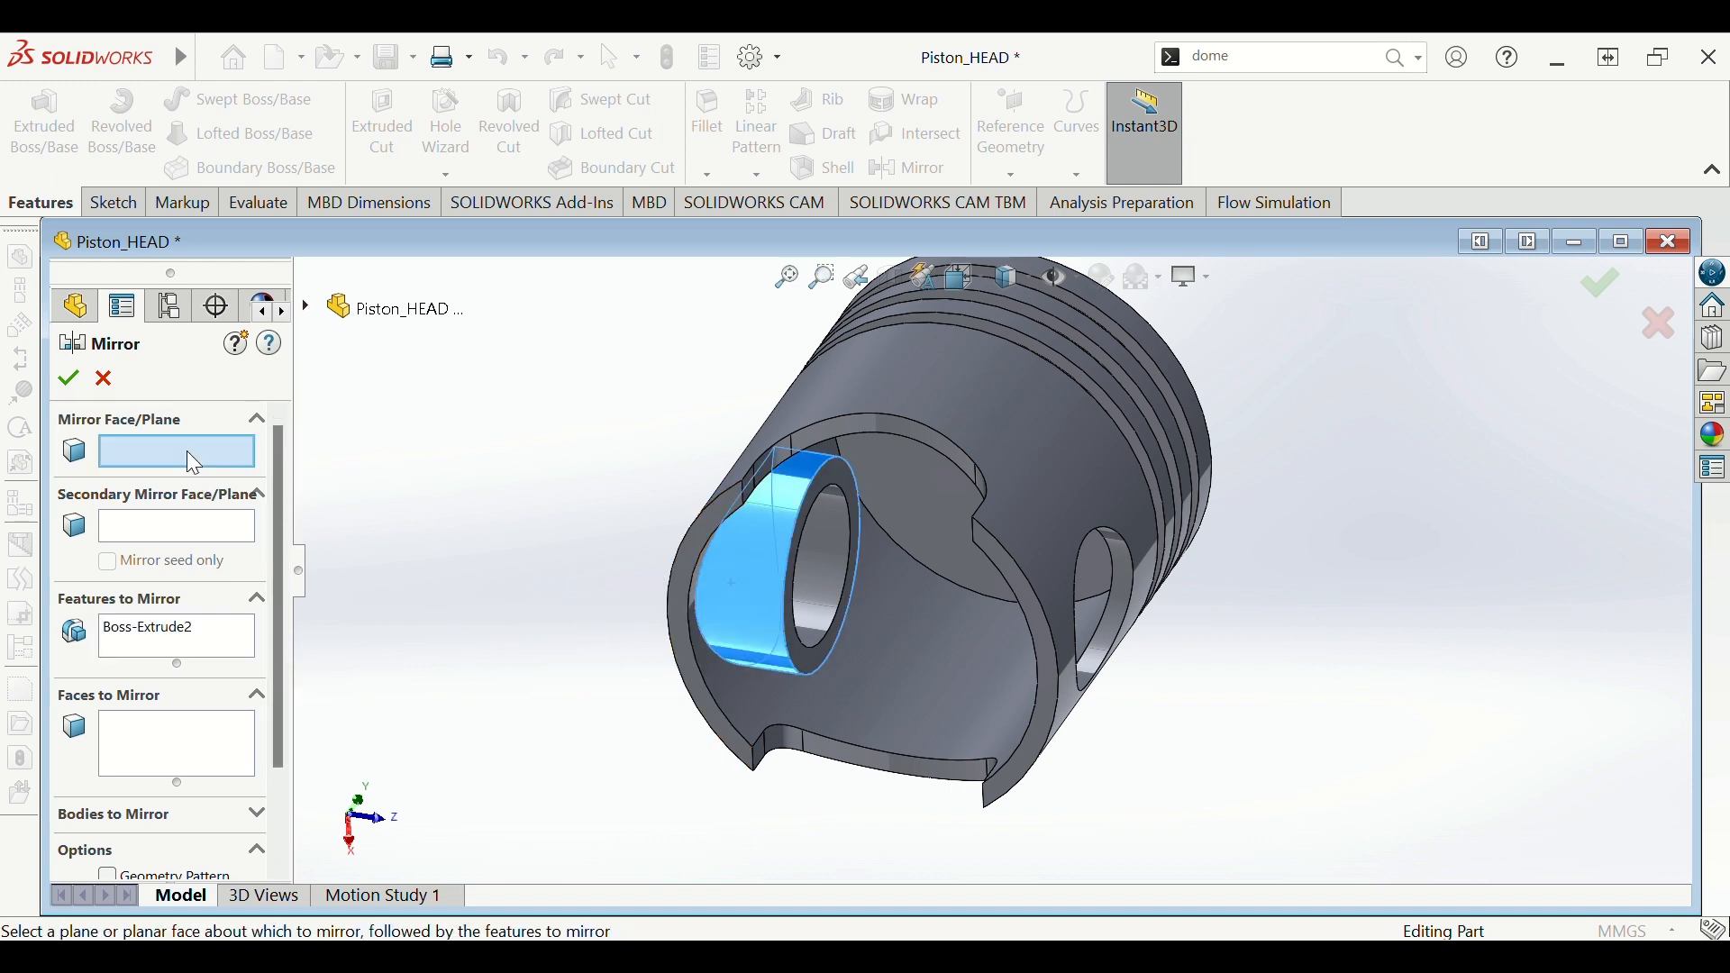
{"action": "left_click", "coordinate": [311, 309]}
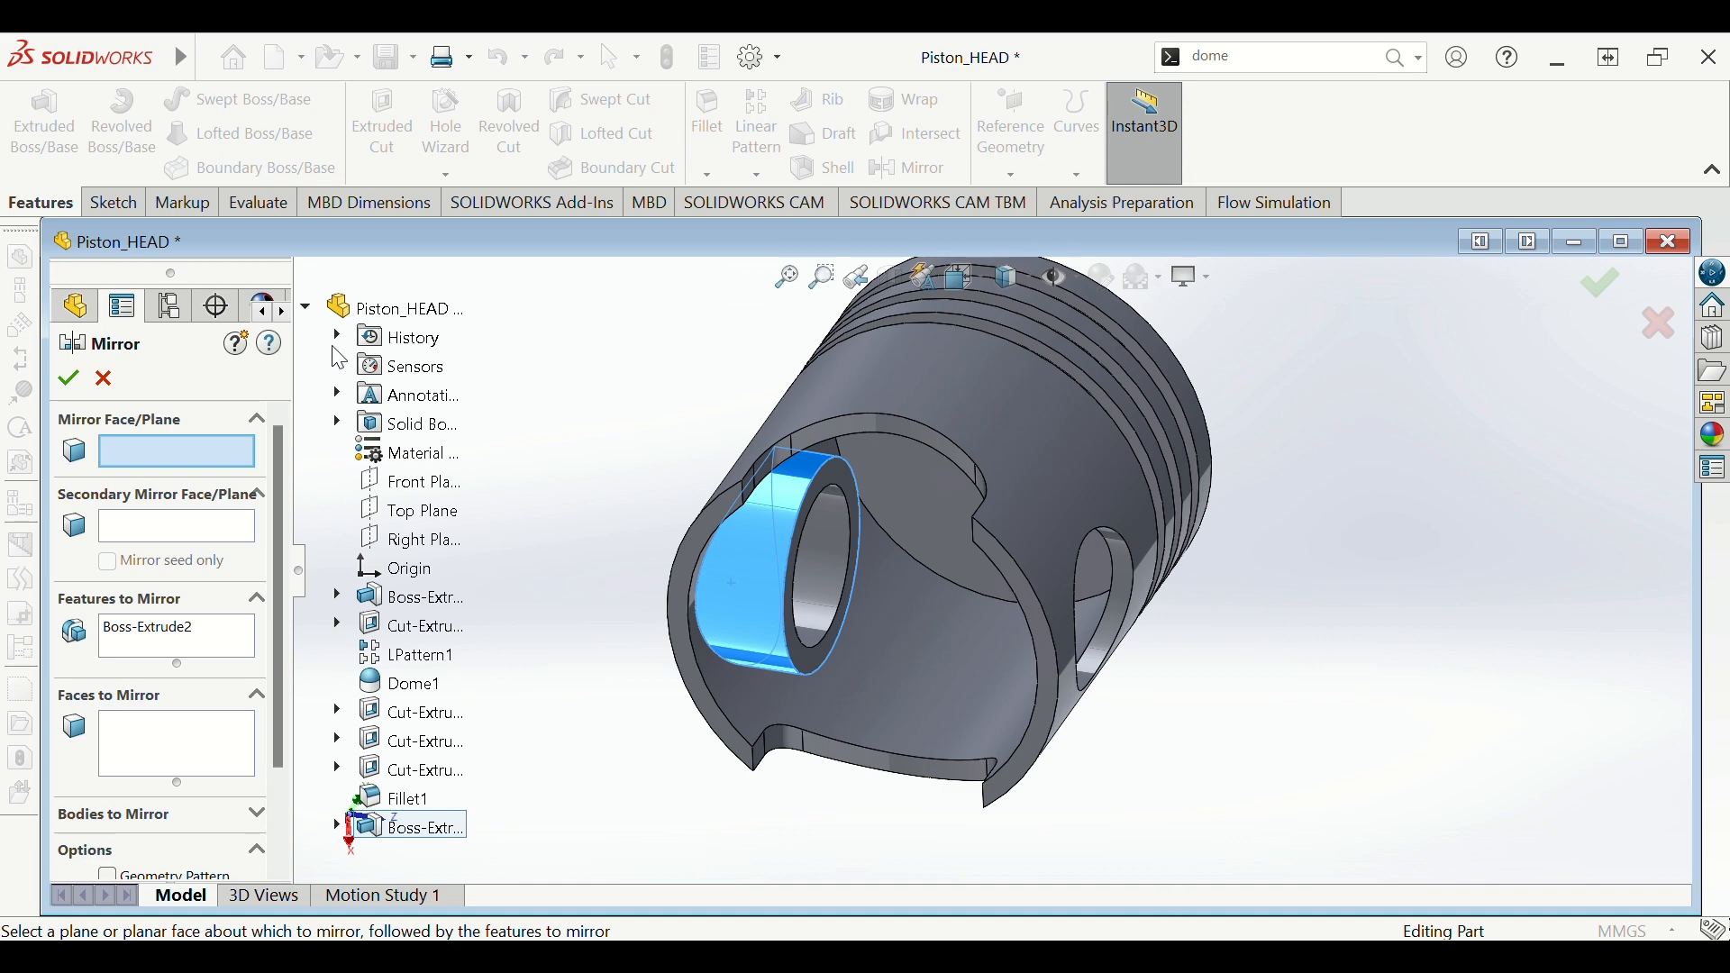
{"action": "left_click", "coordinate": [419, 483]}
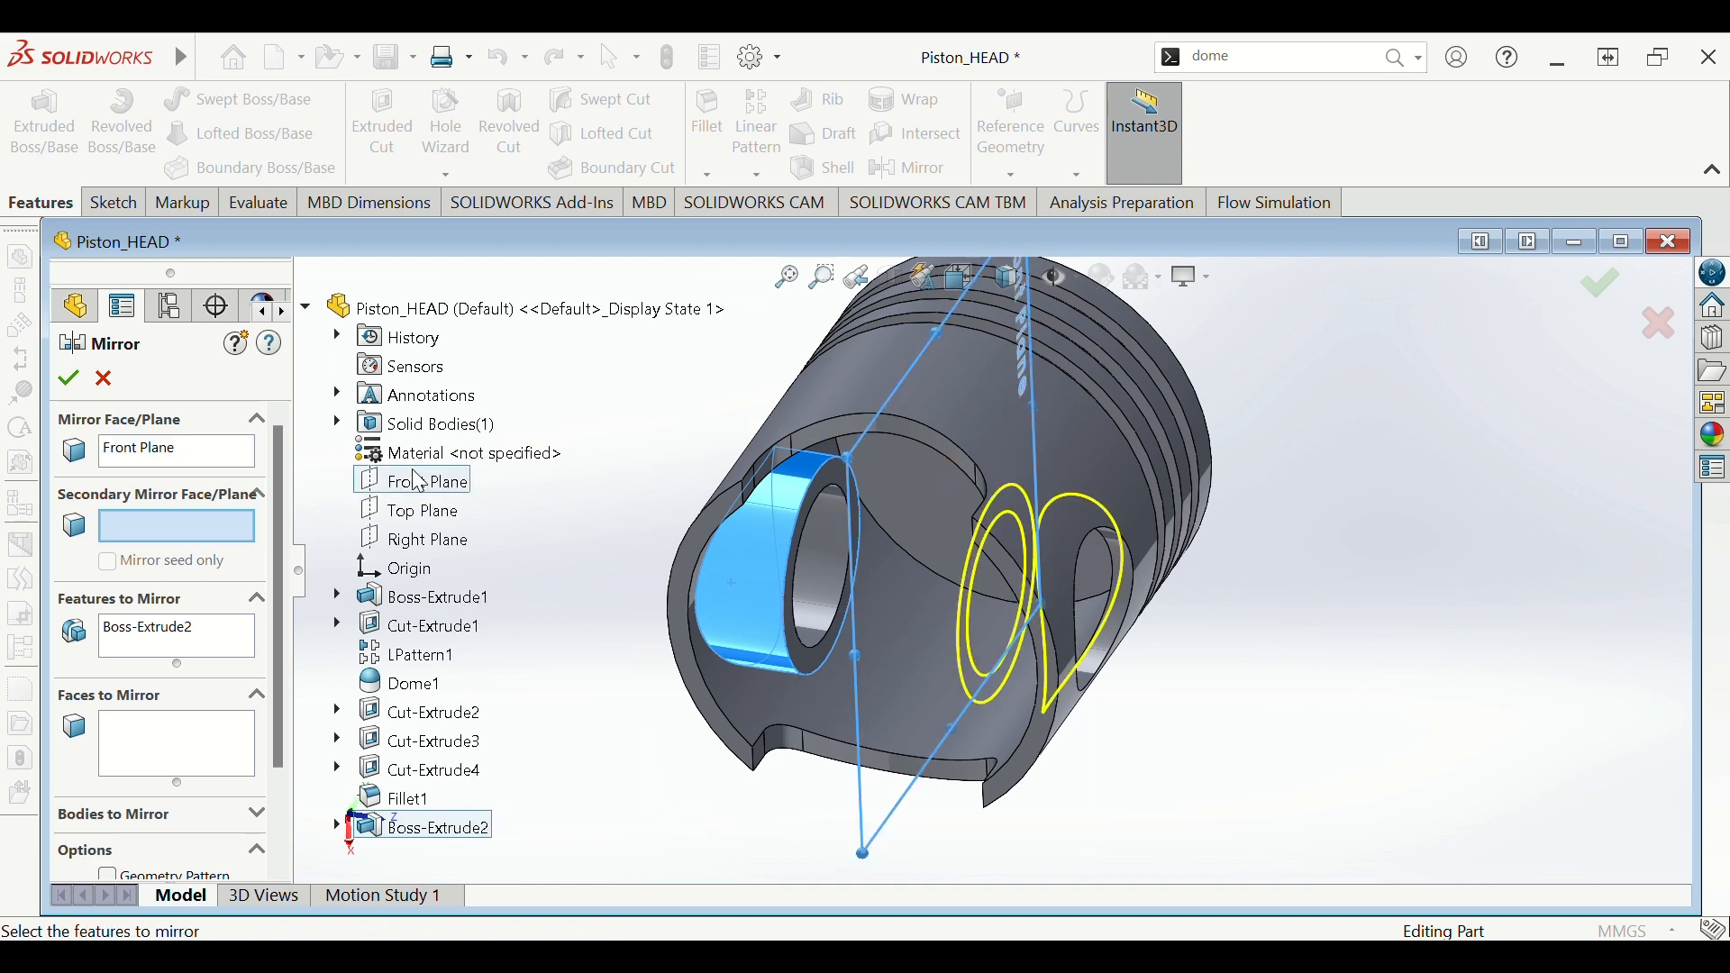
{"action": "left_click", "coordinate": [77, 382]}
{"action": "middle_click_drag", "start_coordinate": [500, 464], "coordinate": [936, 418]}
{"action": "scroll", "coordinate": [1057, 490], "scroll_direction": "down", "scroll_amount": 4}
{"action": "scroll", "coordinate": [1063, 501], "scroll_direction": "up", "scroll_amount": 5}
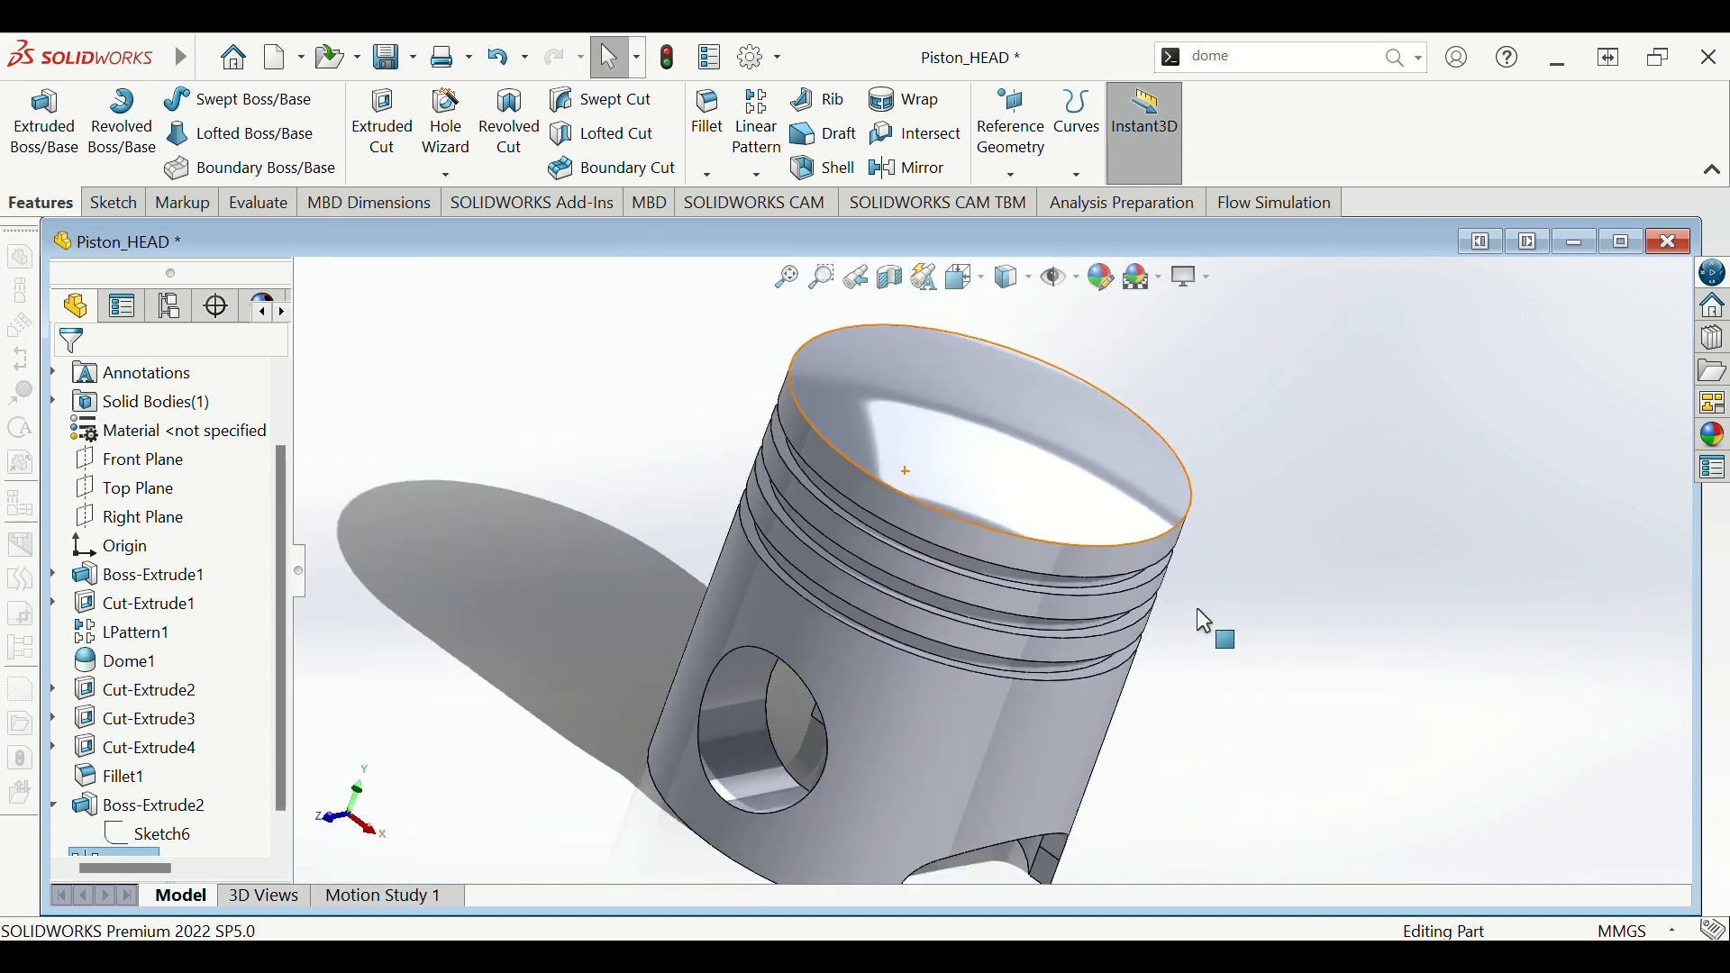
- Orbit the piston upright and show the Appearances, Scenes, and Decals library
{"action": "middle_click_drag", "start_coordinate": [1227, 657], "coordinate": [1324, 407]}
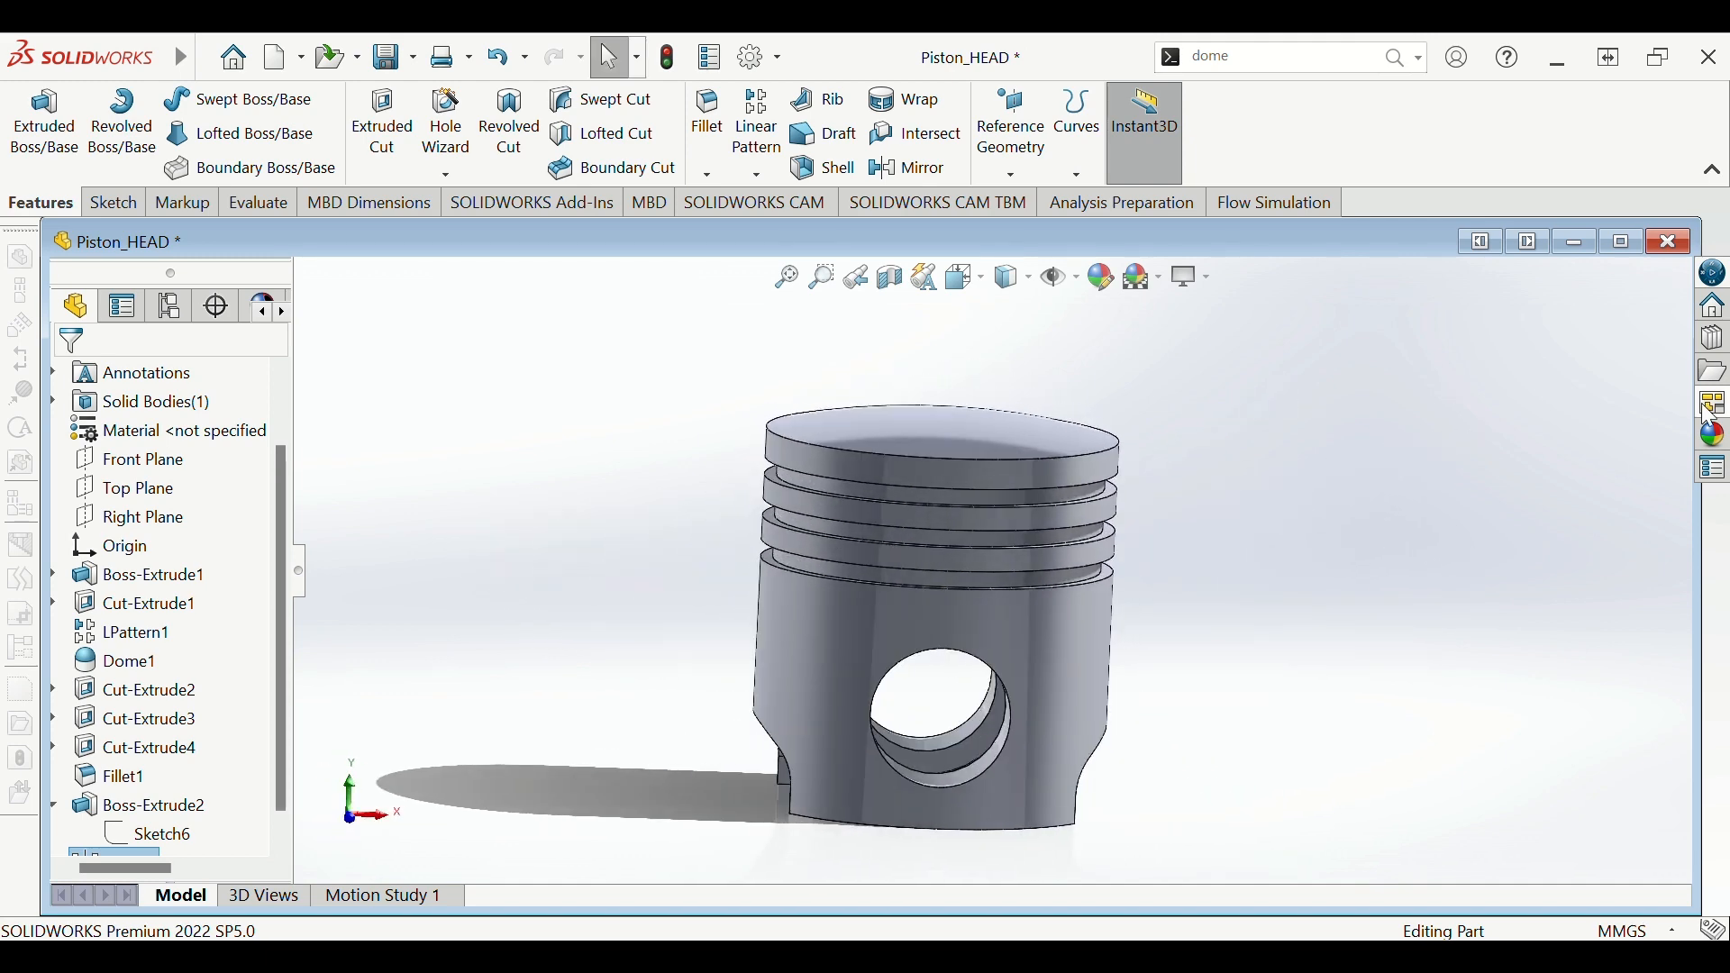
{"action": "left_click", "coordinate": [1716, 438]}
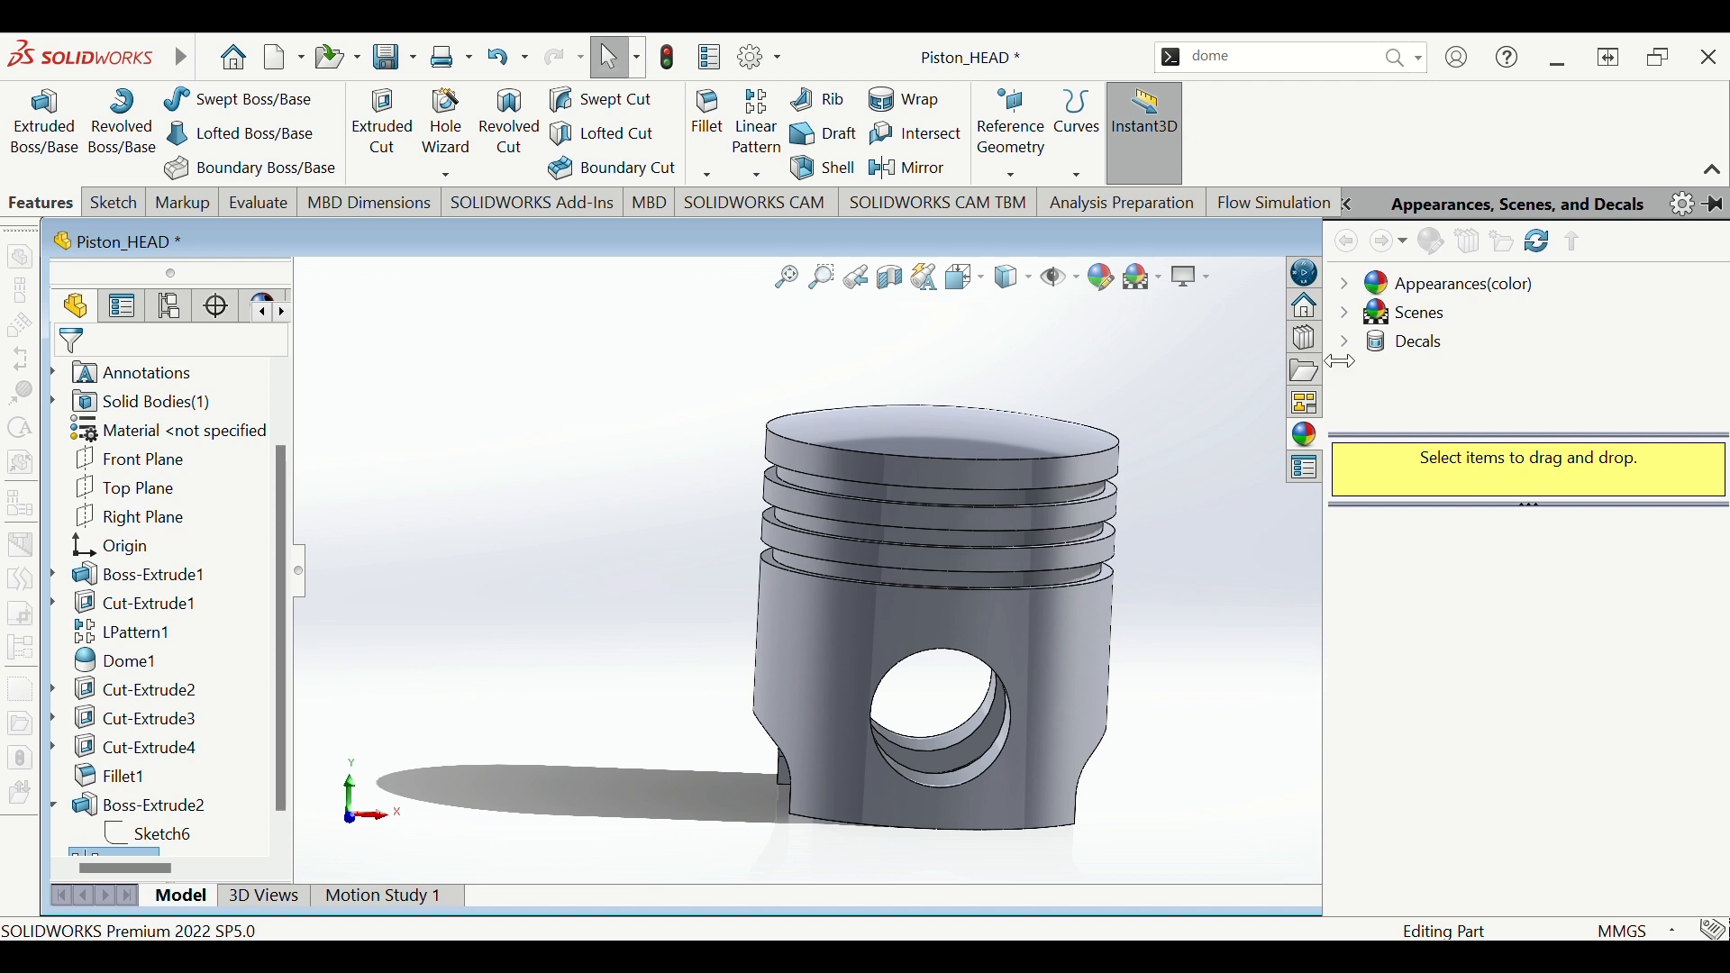
- Browse the Appearances(color) categories, past solid colours and rubber, to the Metal appearances
{"action": "left_click", "coordinate": [1441, 284]}
{"action": "left_click", "coordinate": [1342, 281]}
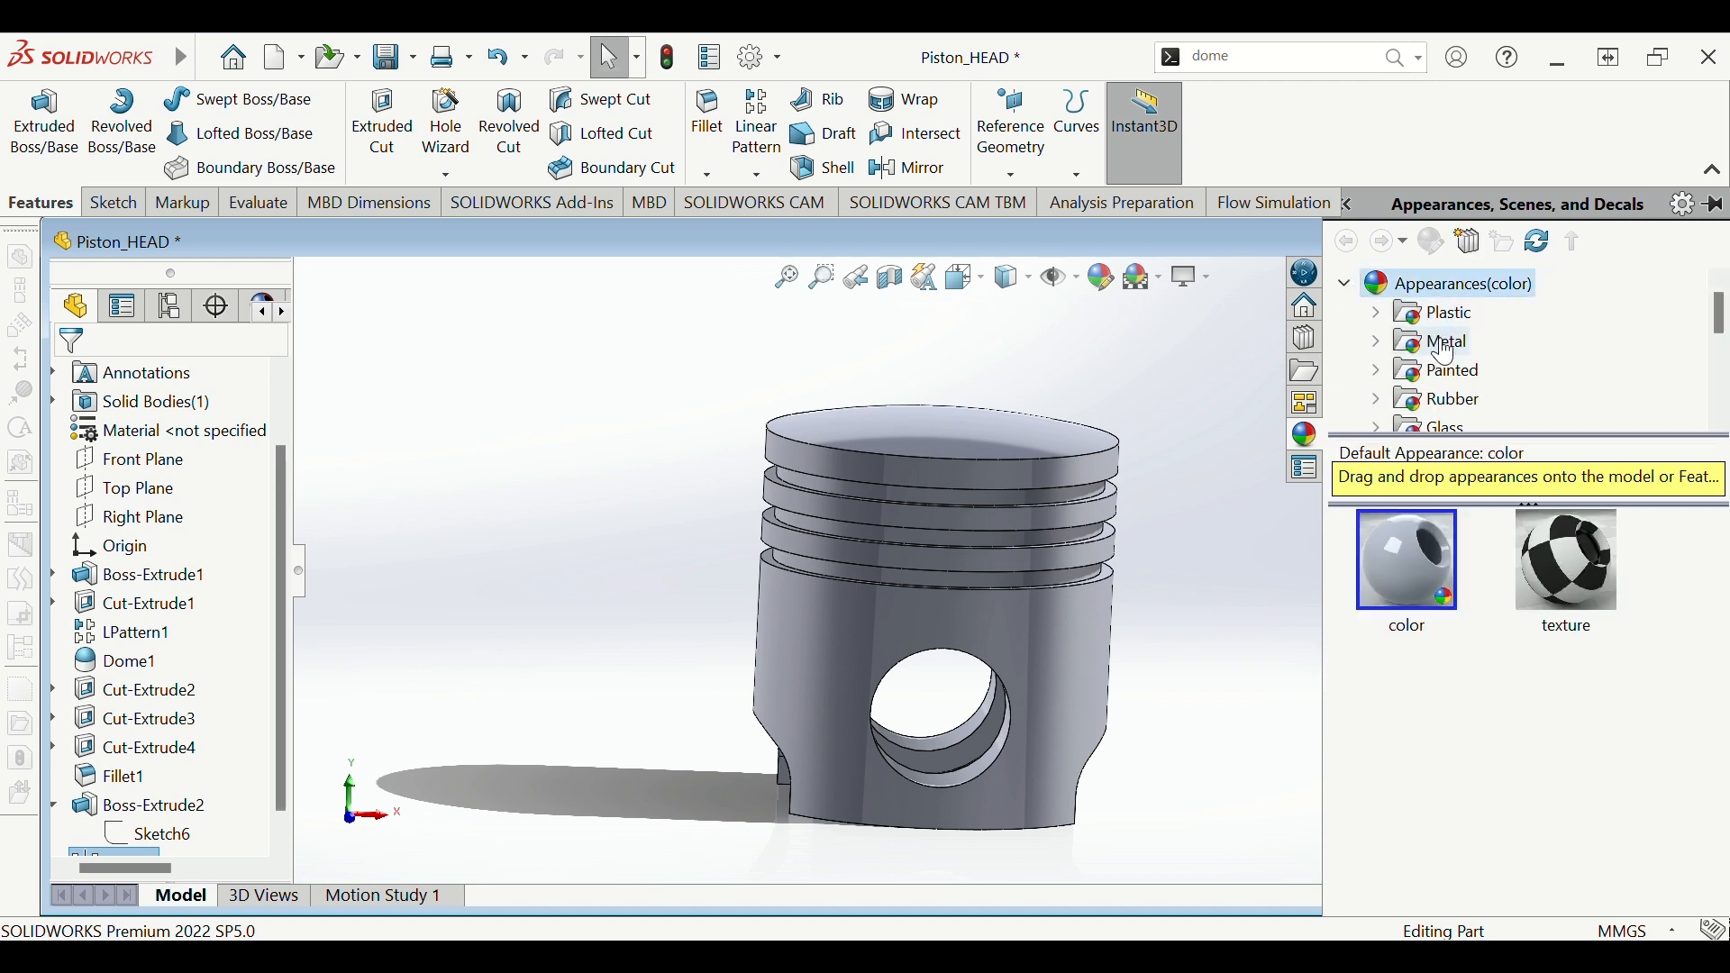
{"action": "scroll", "coordinate": [1448, 359], "scroll_direction": "down", "scroll_amount": 1}
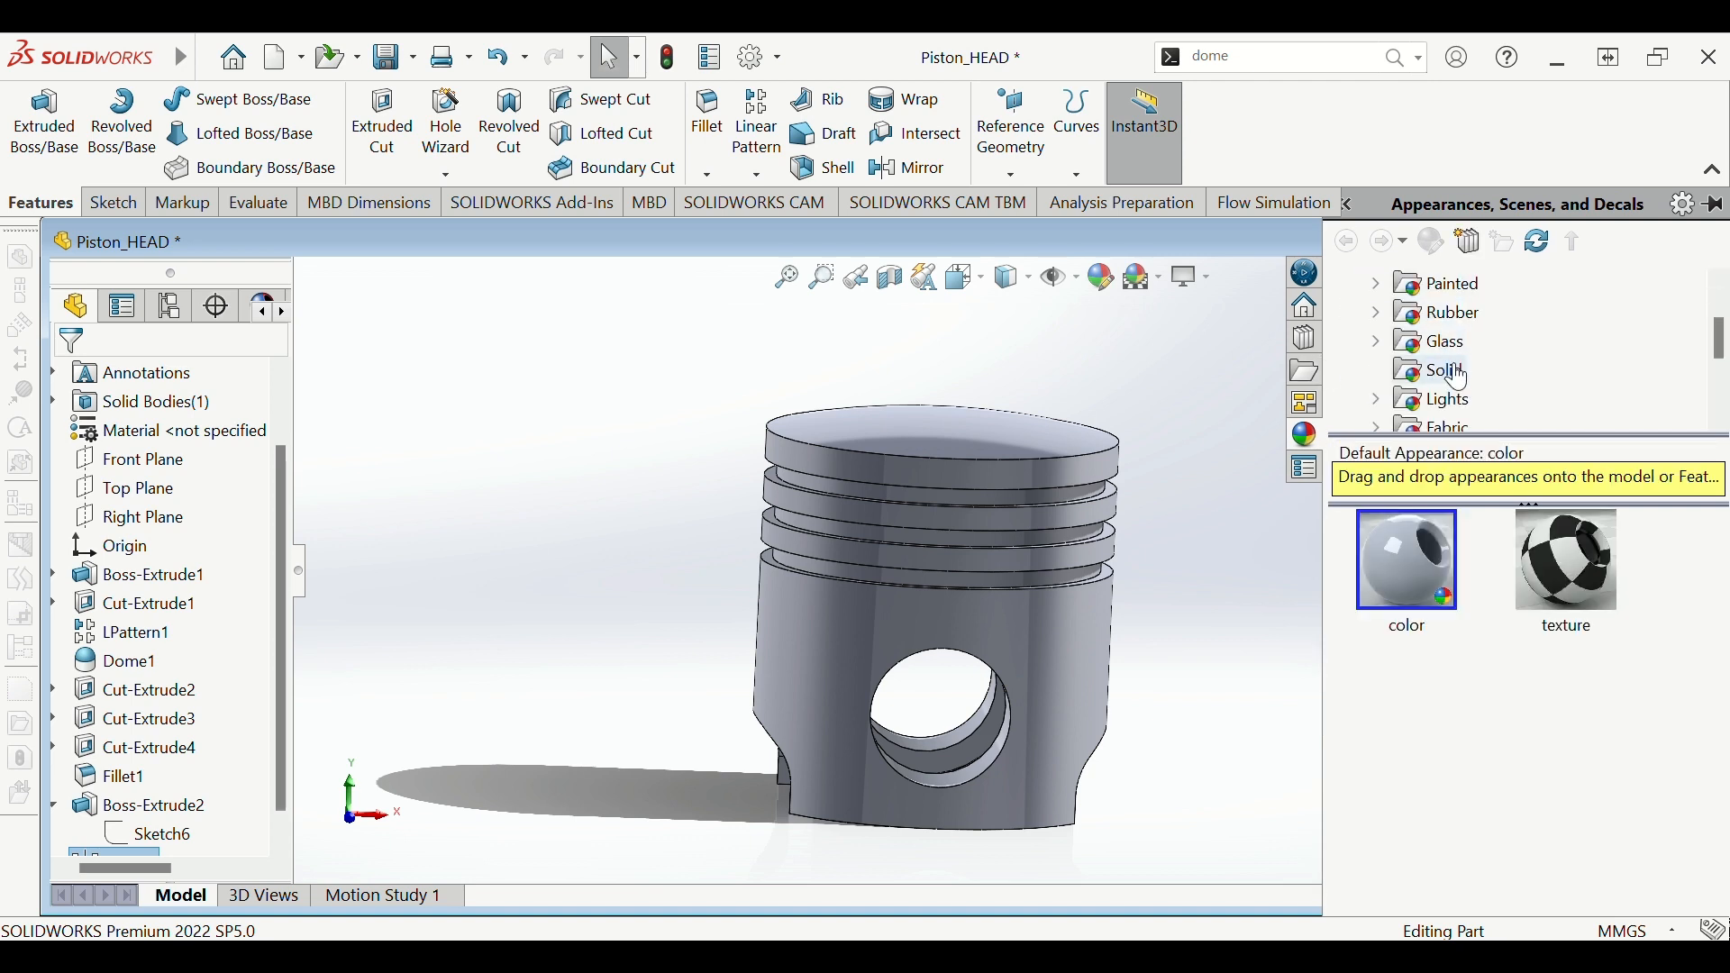
{"action": "left_click", "coordinate": [1459, 373]}
{"action": "left_click", "coordinate": [1440, 313]}
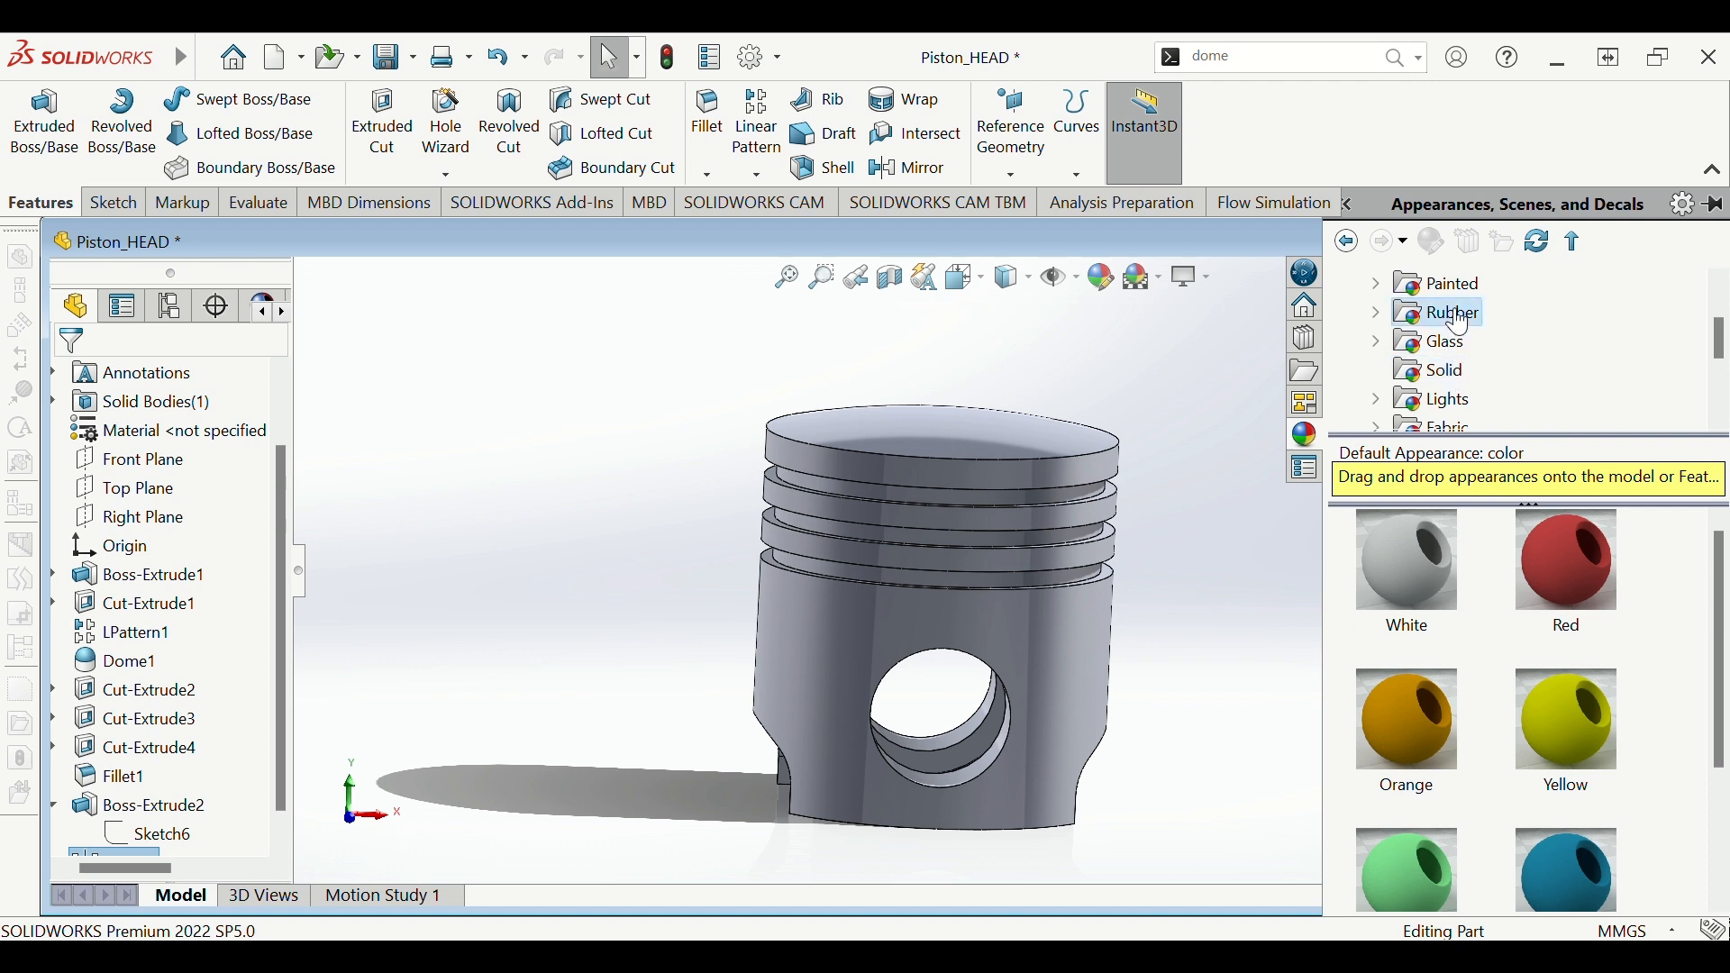
{"action": "scroll", "coordinate": [1424, 350], "scroll_direction": "up", "scroll_amount": 1}
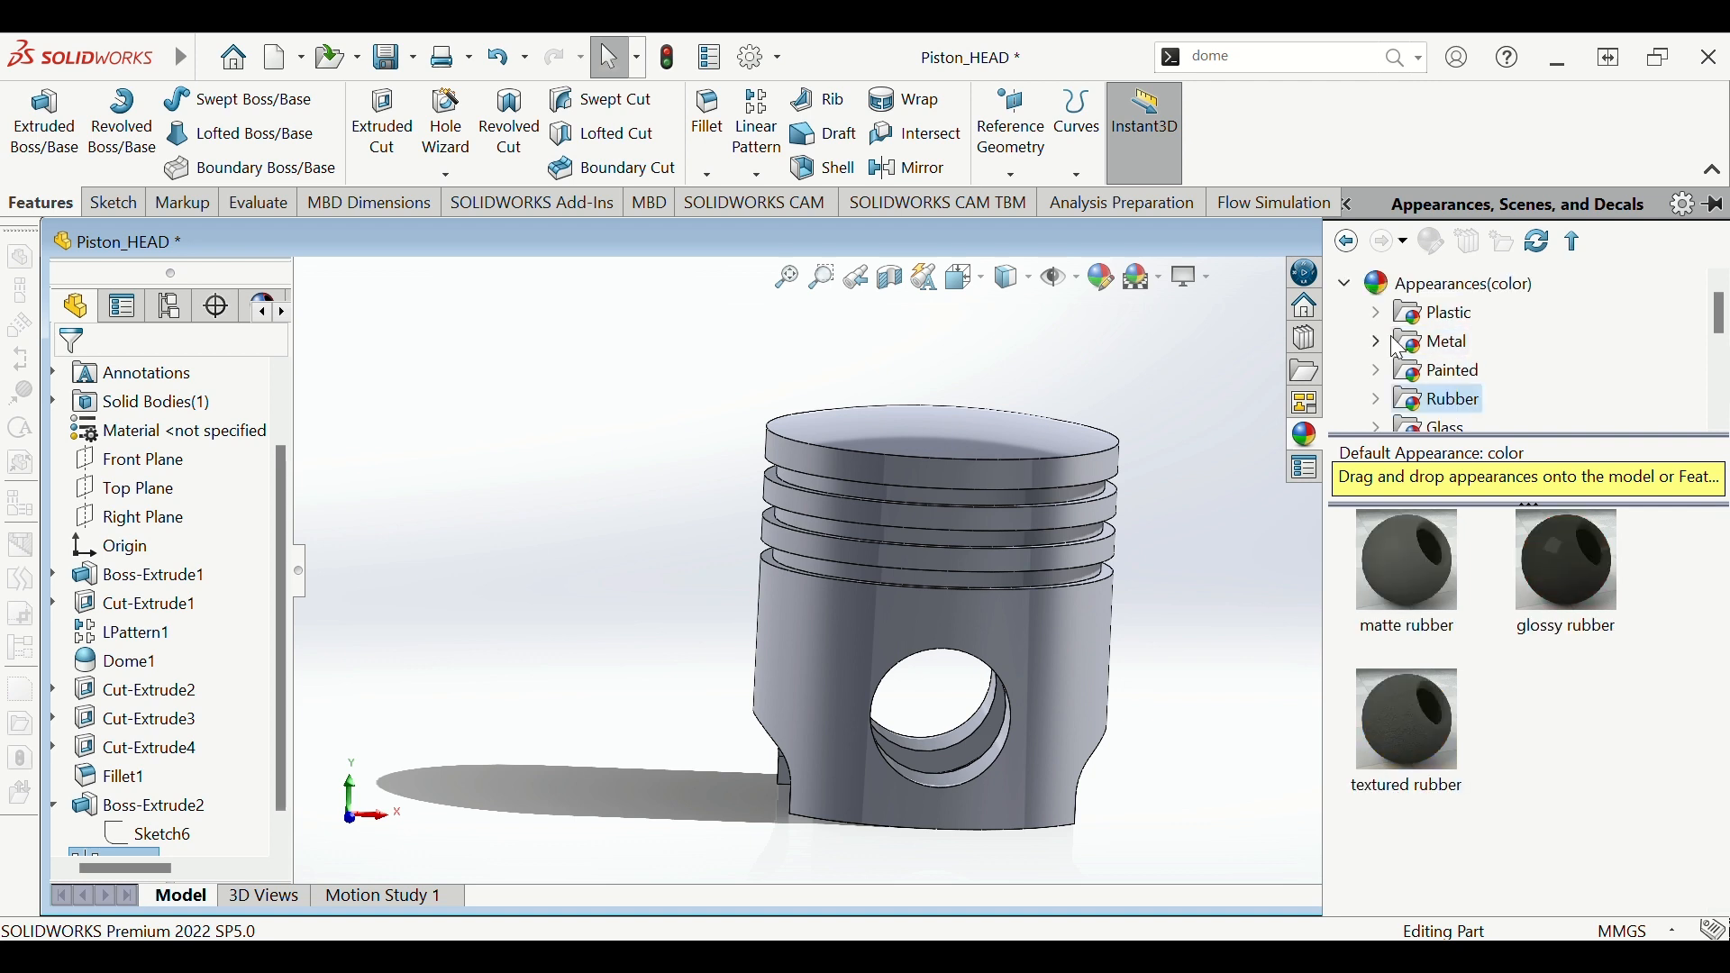
{"action": "left_click", "coordinate": [1416, 346]}
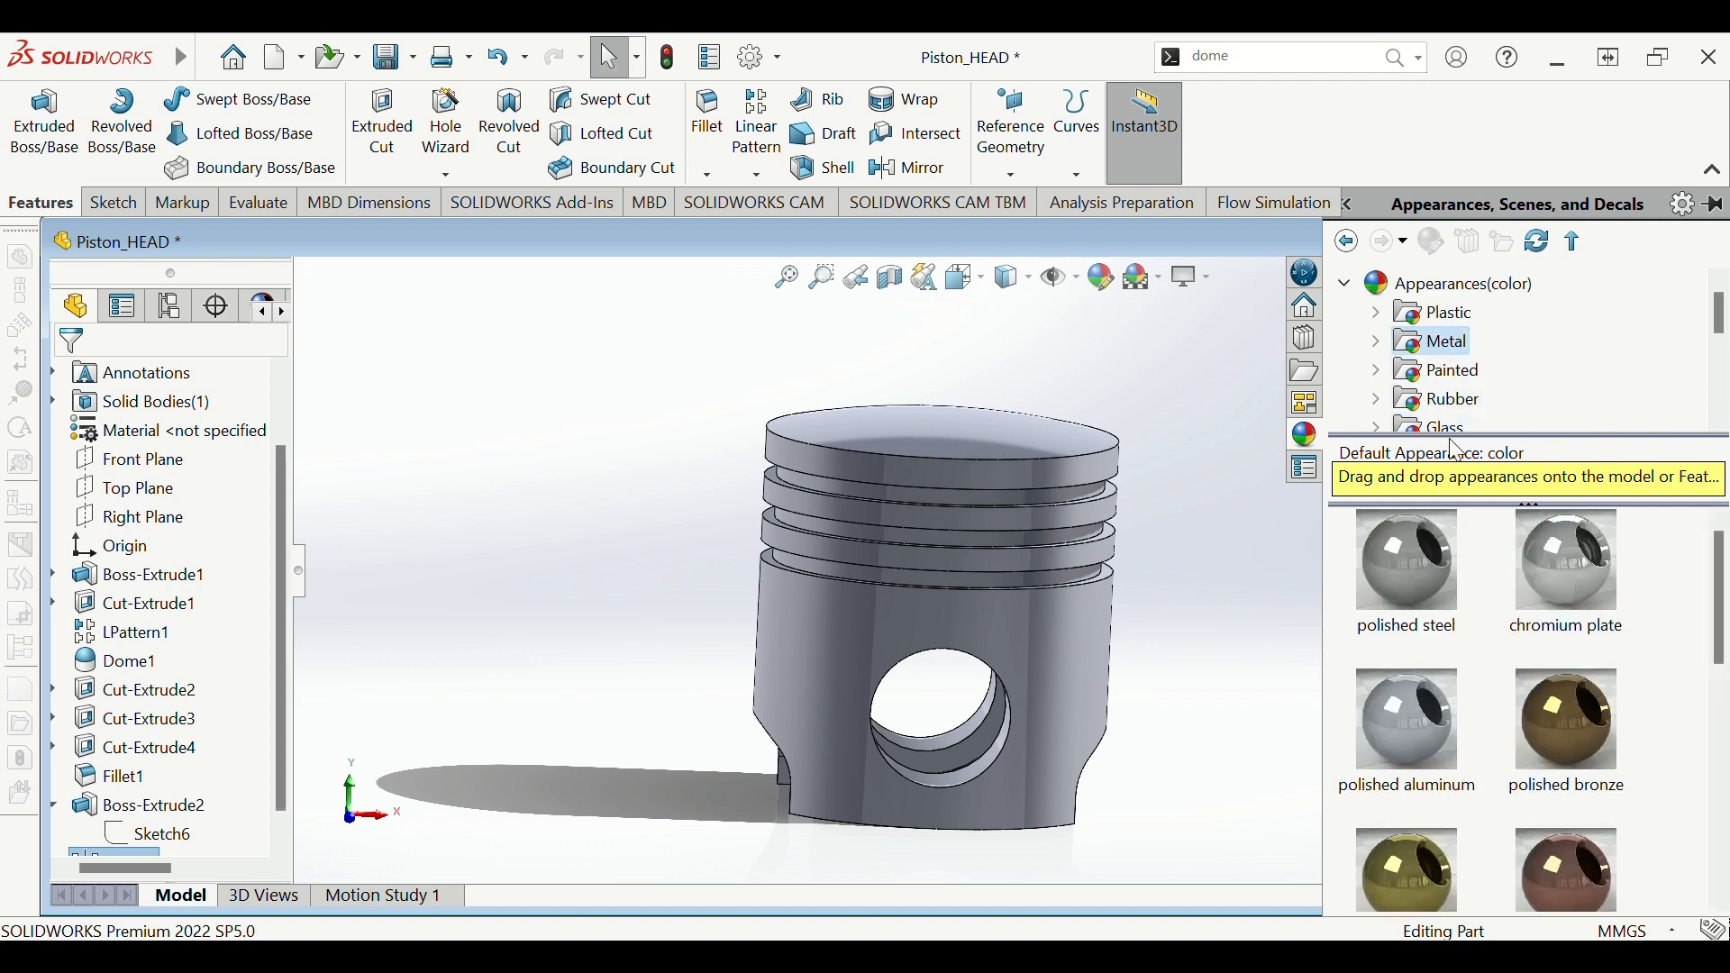
- Apply the polished copper swatch to the piston and orbit to inspect it
{"action": "scroll", "coordinate": [1488, 641], "scroll_direction": "down", "scroll_amount": 3}
{"action": "scroll", "coordinate": [1494, 647], "scroll_direction": "up", "scroll_amount": 3}
{"action": "scroll", "coordinate": [1495, 681], "scroll_direction": "down", "scroll_amount": 2}
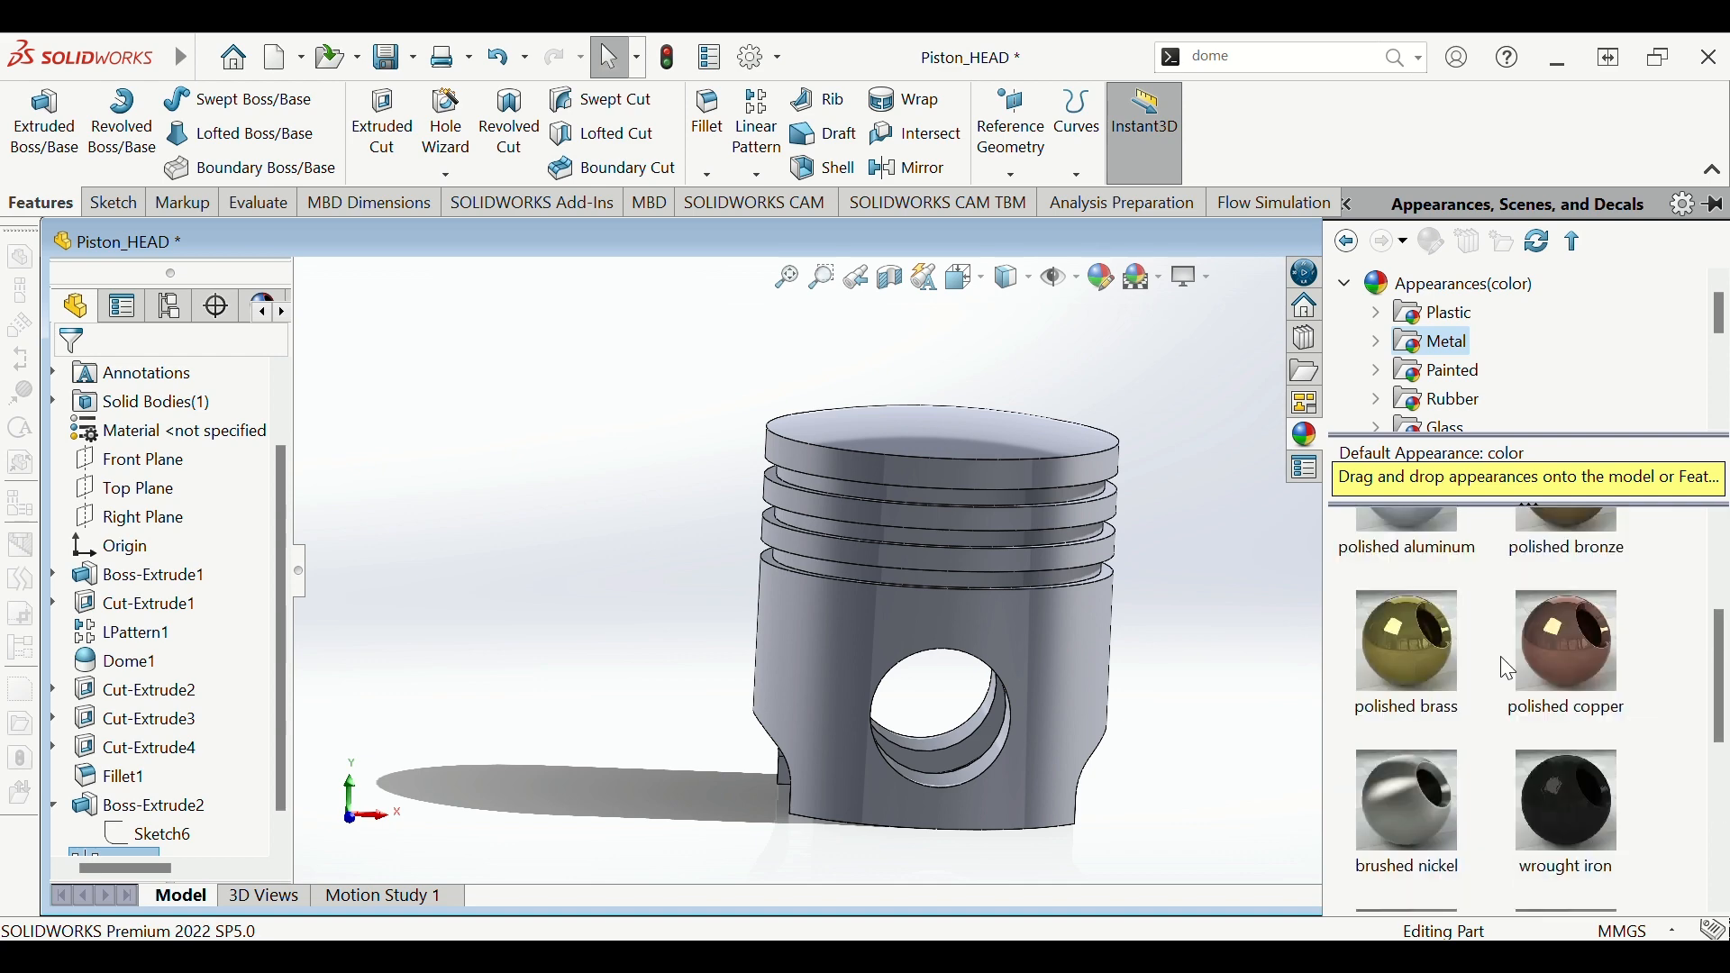
{"action": "left_click_drag", "start_coordinate": [1531, 653], "coordinate": [840, 598]}
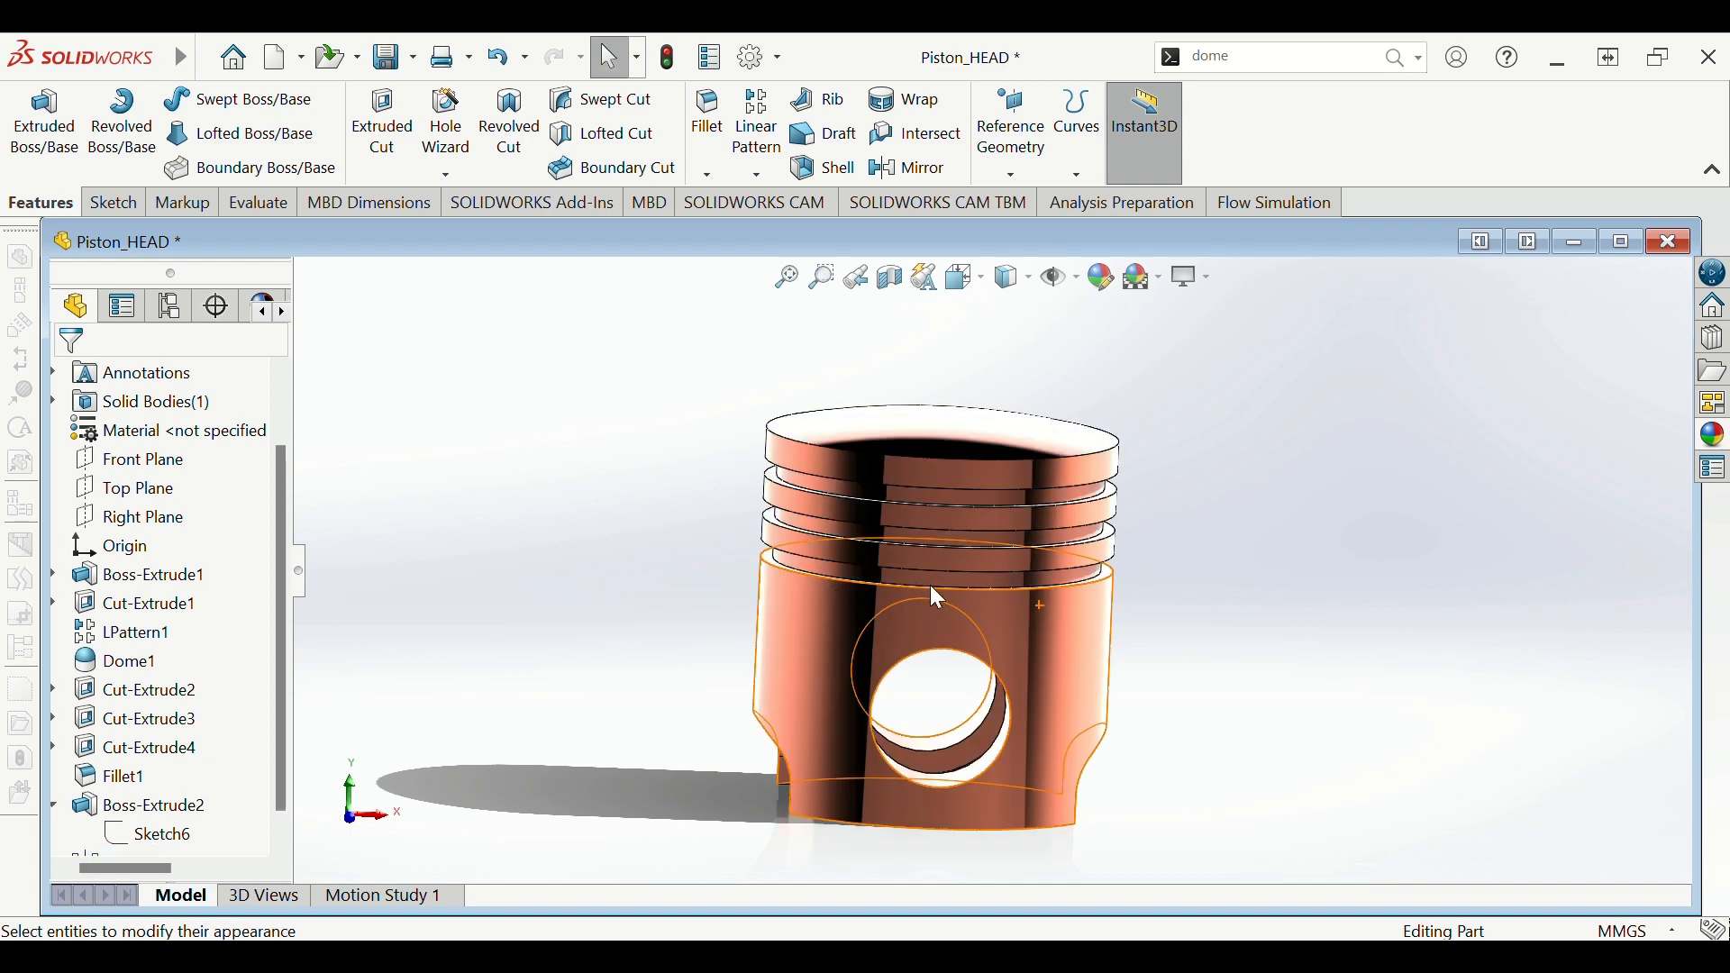
{"action": "middle_click_drag", "start_coordinate": [1025, 621], "coordinate": [1132, 791]}
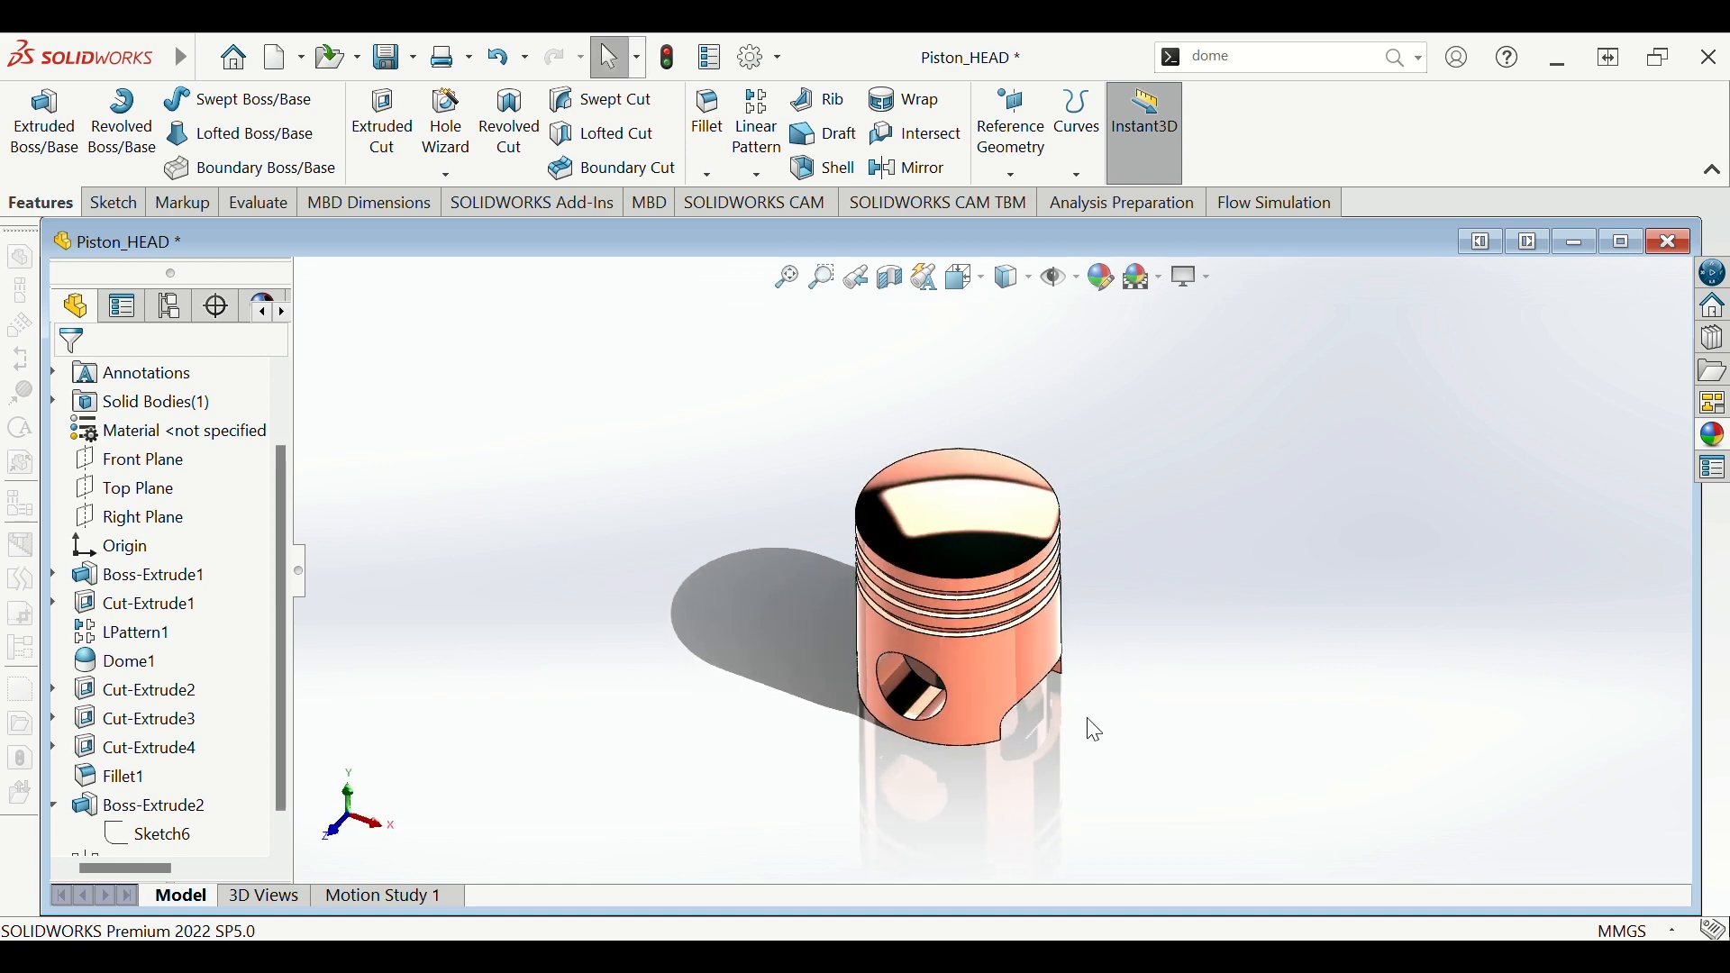
{"action": "scroll", "coordinate": [1033, 641], "scroll_direction": "down", "scroll_amount": 3}
{"action": "scroll", "coordinate": [1083, 641], "scroll_direction": "up", "scroll_amount": 2}
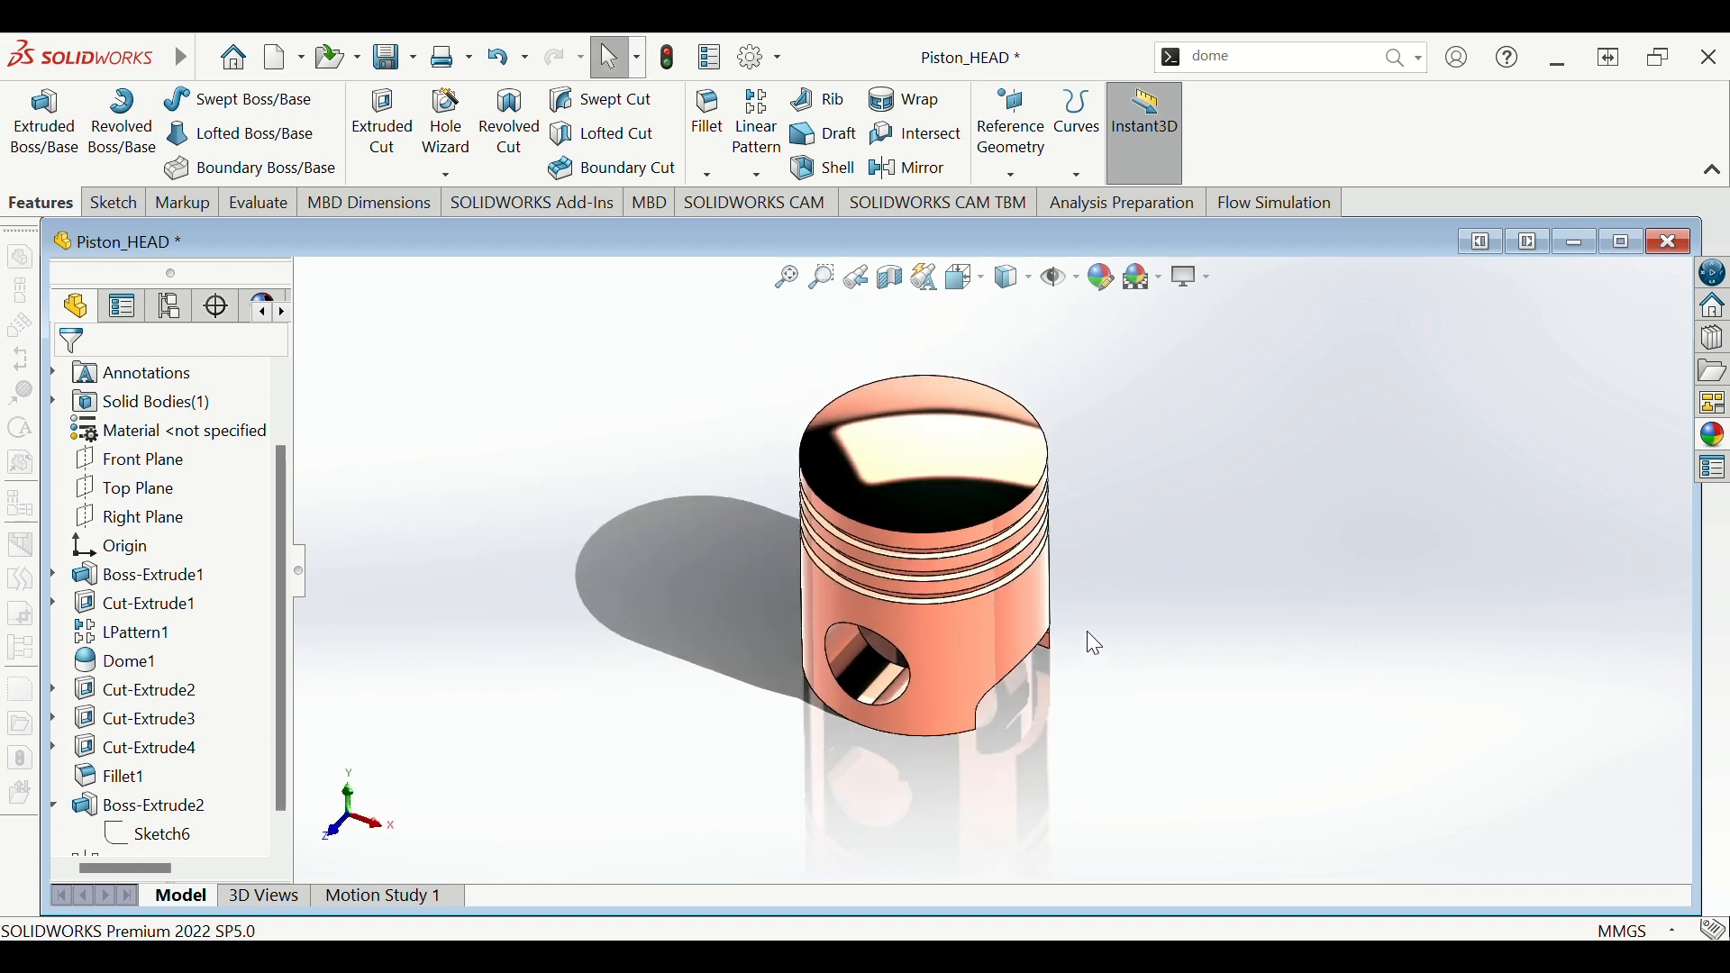
{"action": "middle_click_drag", "start_coordinate": [1087, 634], "coordinate": [1045, 464]}
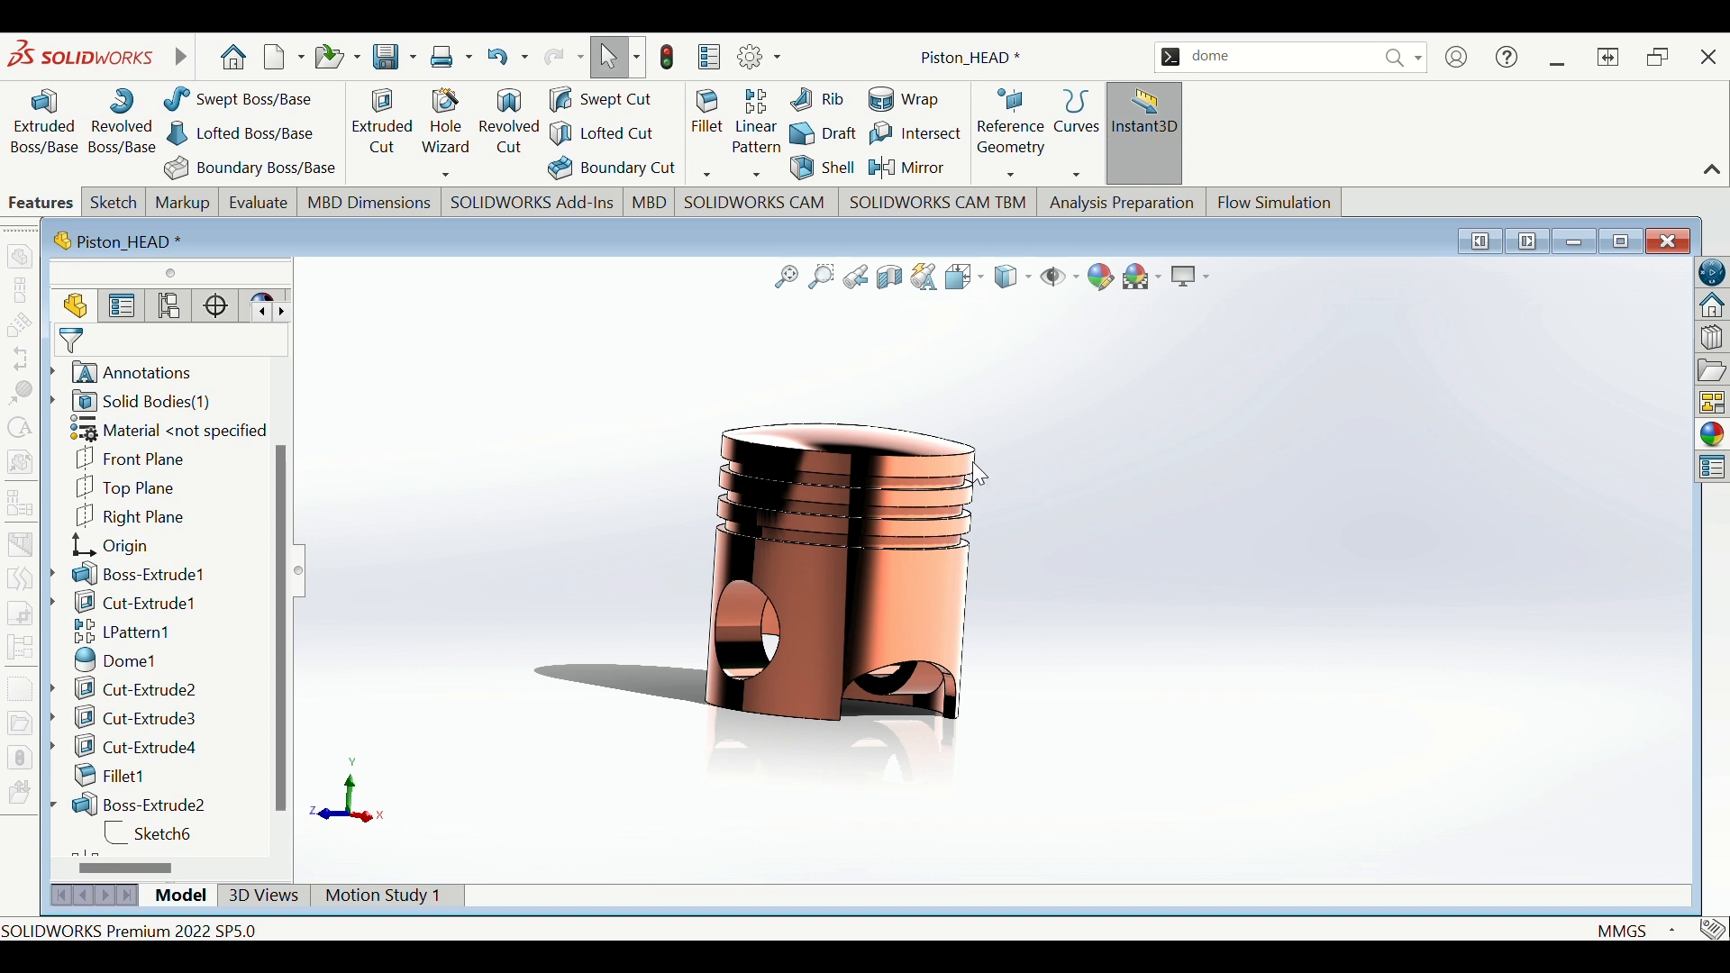
{"action": "scroll", "coordinate": [971, 461], "scroll_direction": "up", "scroll_amount": 2}
{"action": "scroll", "coordinate": [942, 461], "scroll_direction": "down", "scroll_amount": 2}
{"action": "scroll", "coordinate": [1012, 580], "scroll_direction": "down", "scroll_amount": 2}
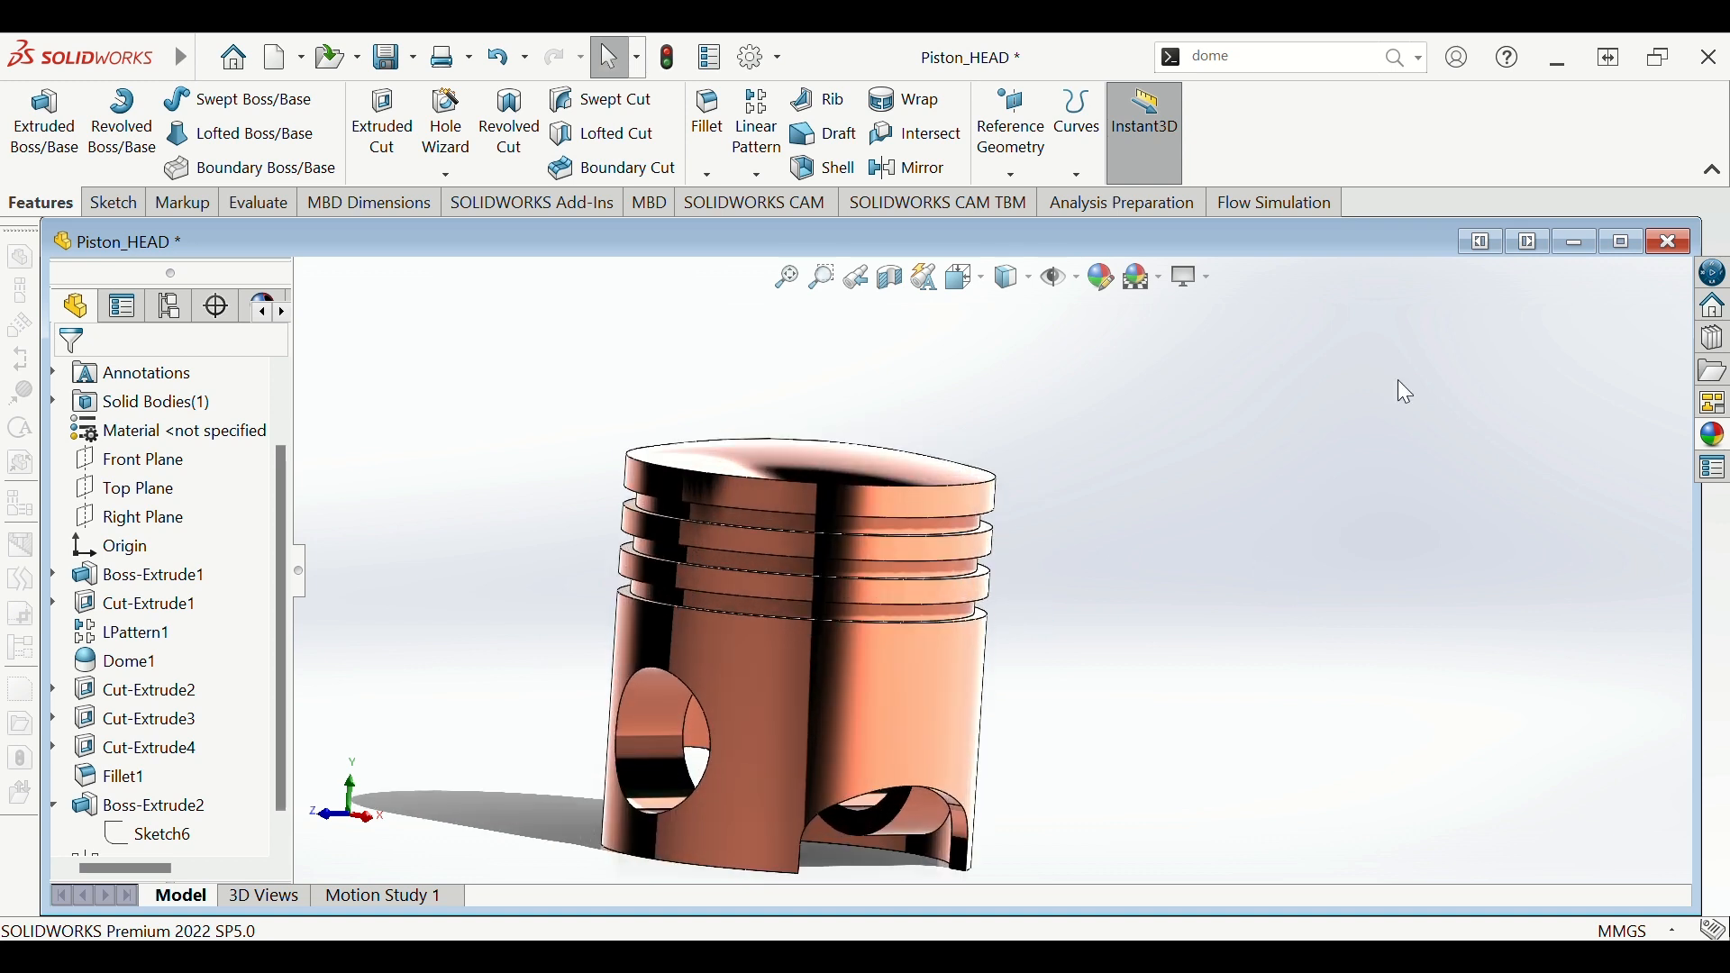
{"action": "scroll", "coordinate": [1223, 545], "scroll_direction": "up", "scroll_amount": 2}
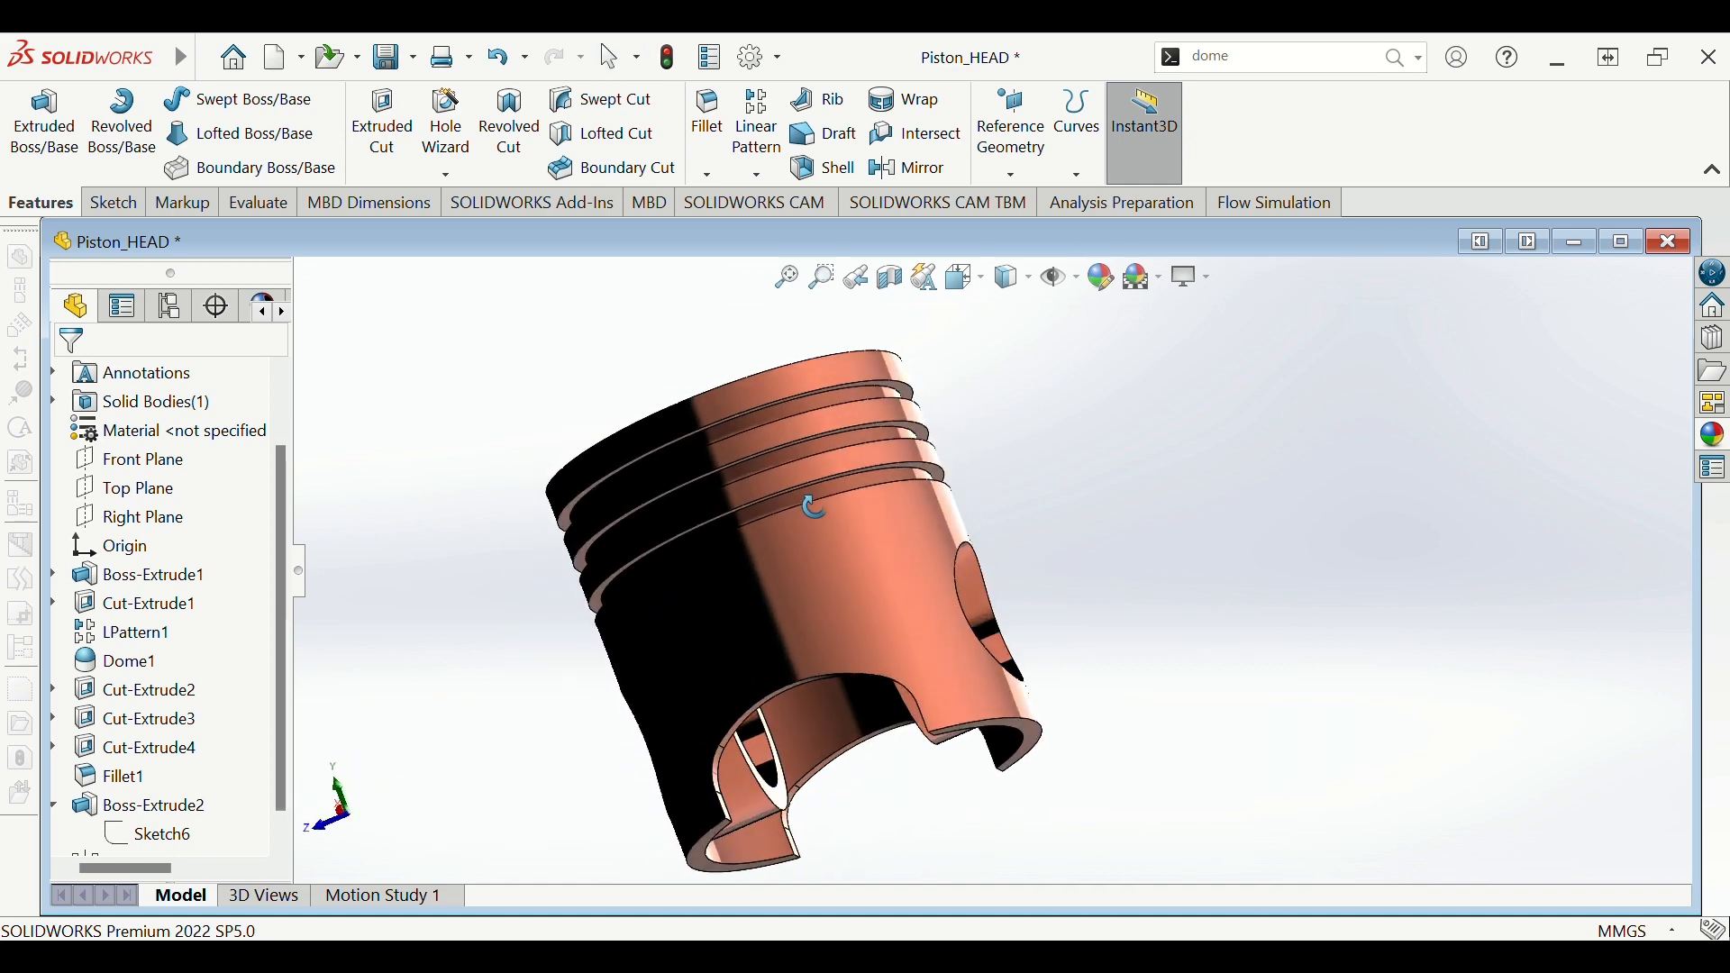
{"action": "scroll", "coordinate": [862, 618], "scroll_direction": "down", "scroll_amount": 2}
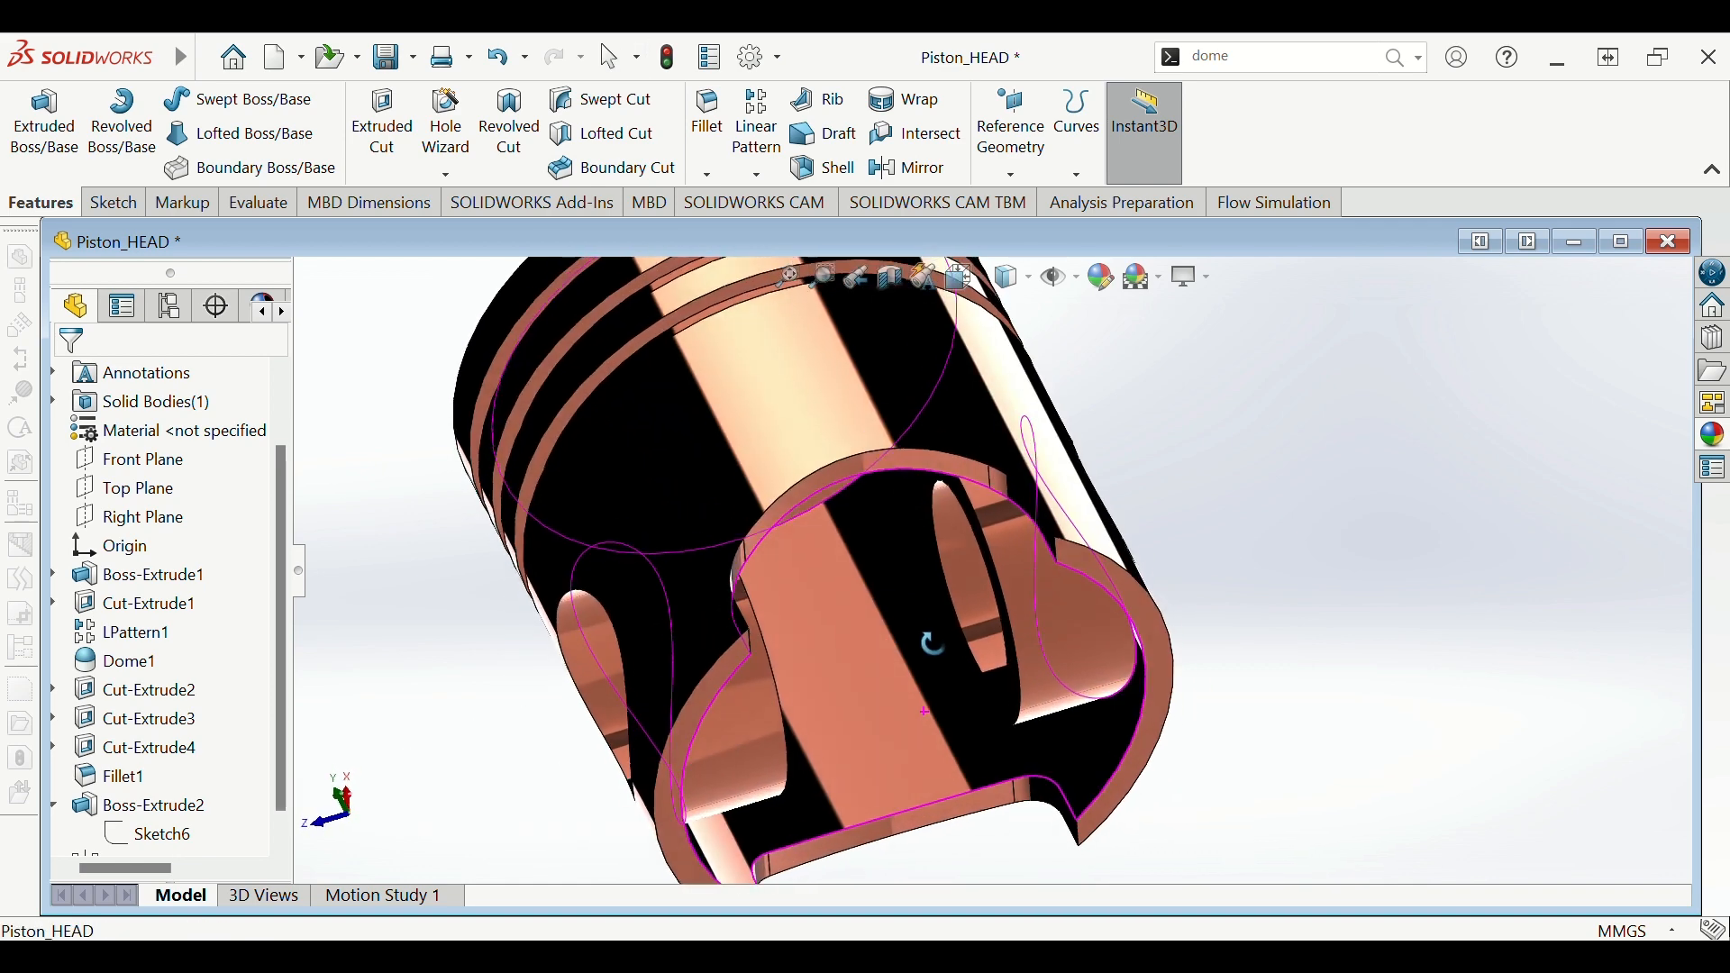
{"action": "scroll", "coordinate": [938, 735], "scroll_direction": "up", "scroll_amount": 1}
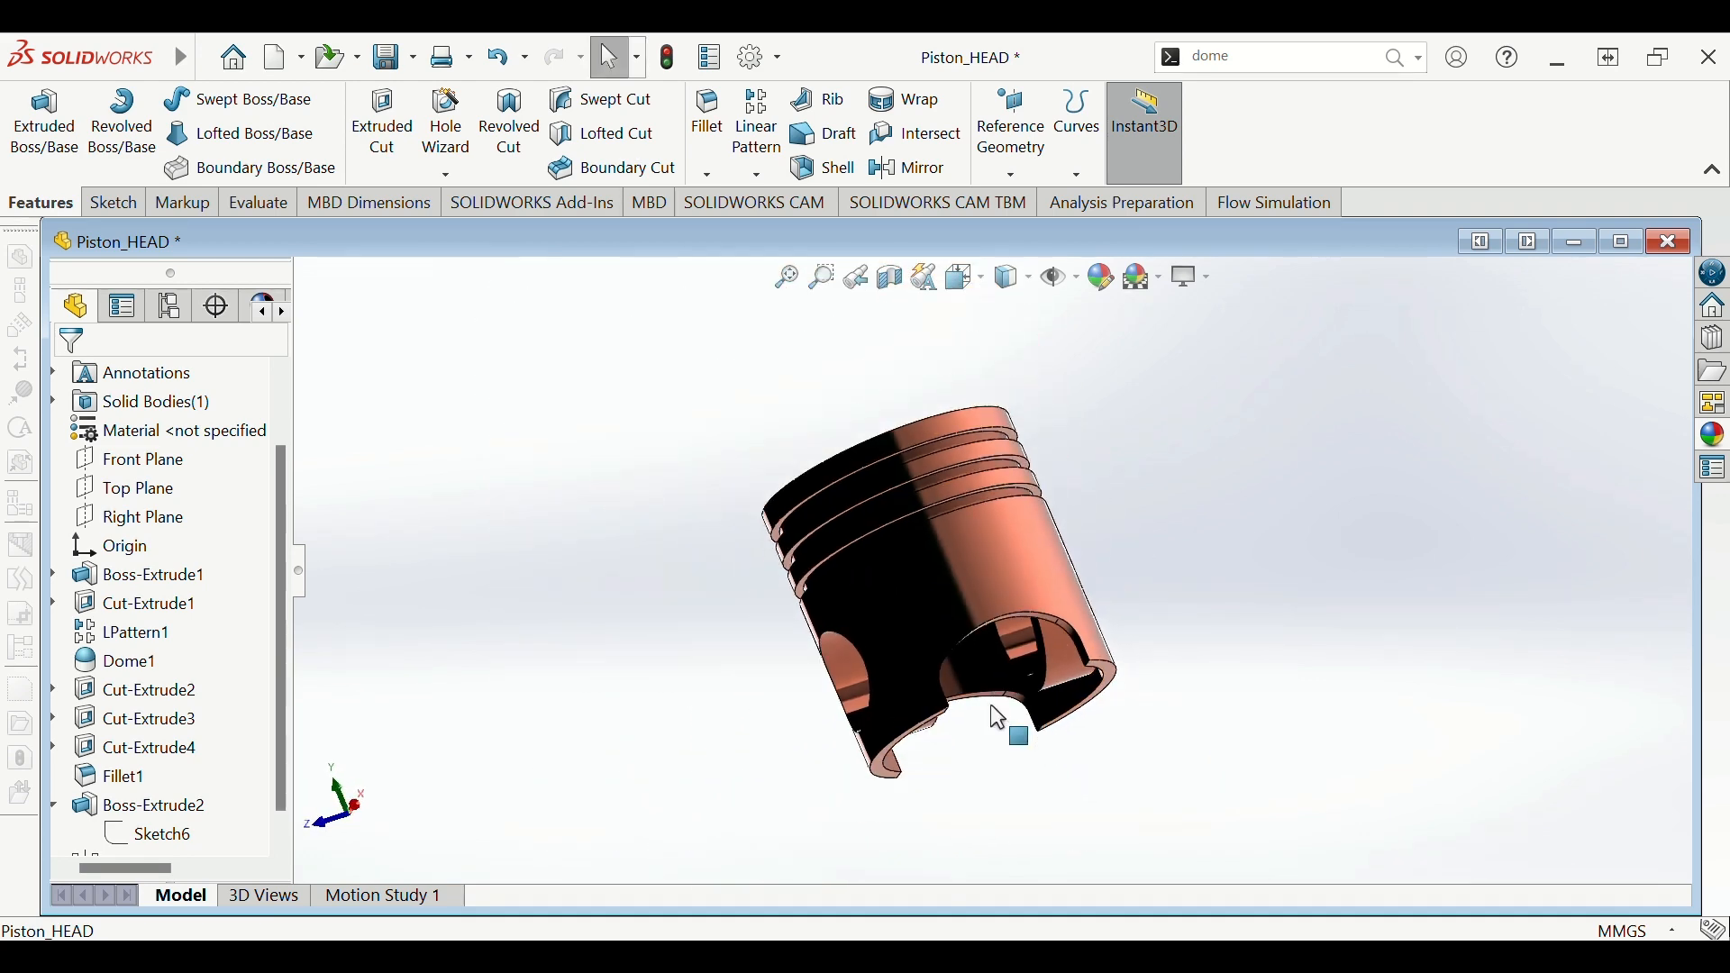